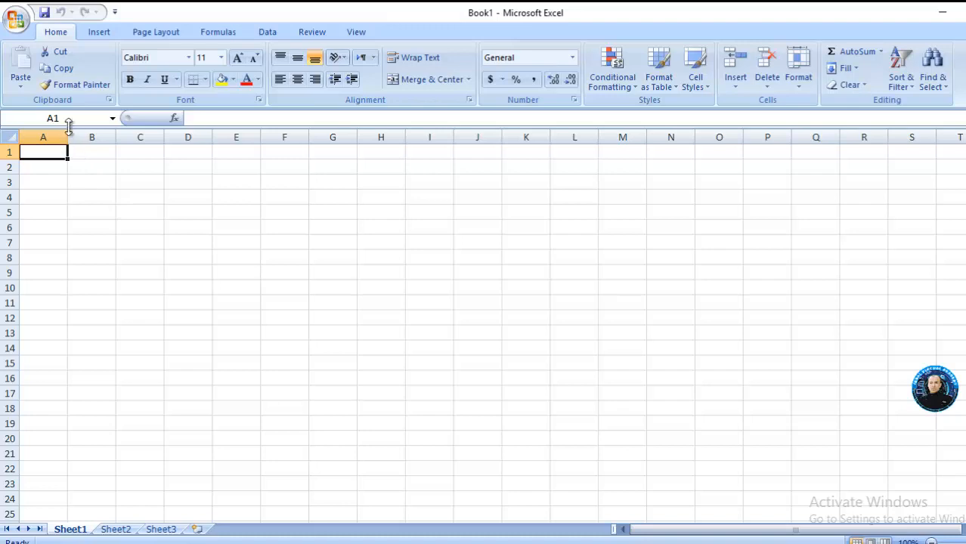
Step: Widen column A to more than twice its width and enter the header NAME in A1
{"action": "left_click_drag", "start_coordinate": [68, 133], "coordinate": [197, 138]}
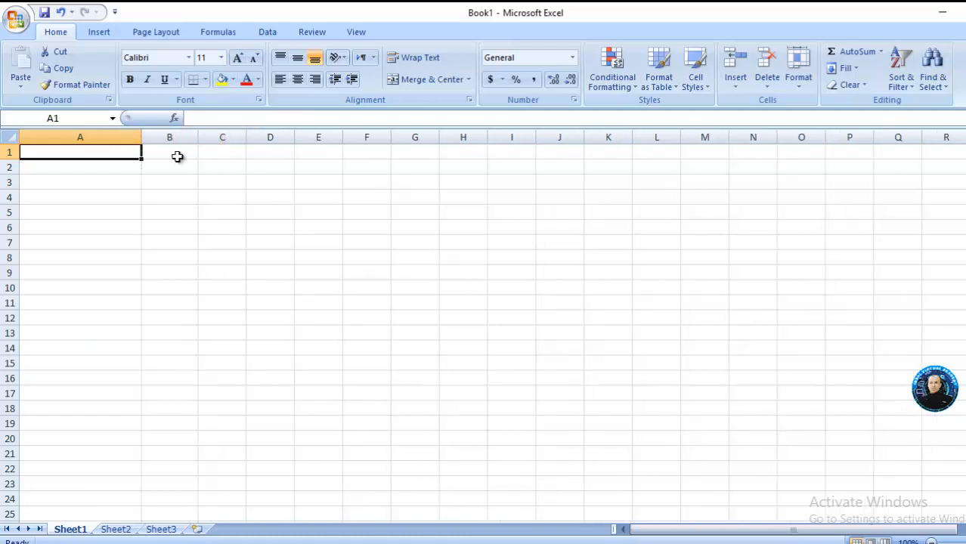
{"action": "left_click", "coordinate": [167, 159]}
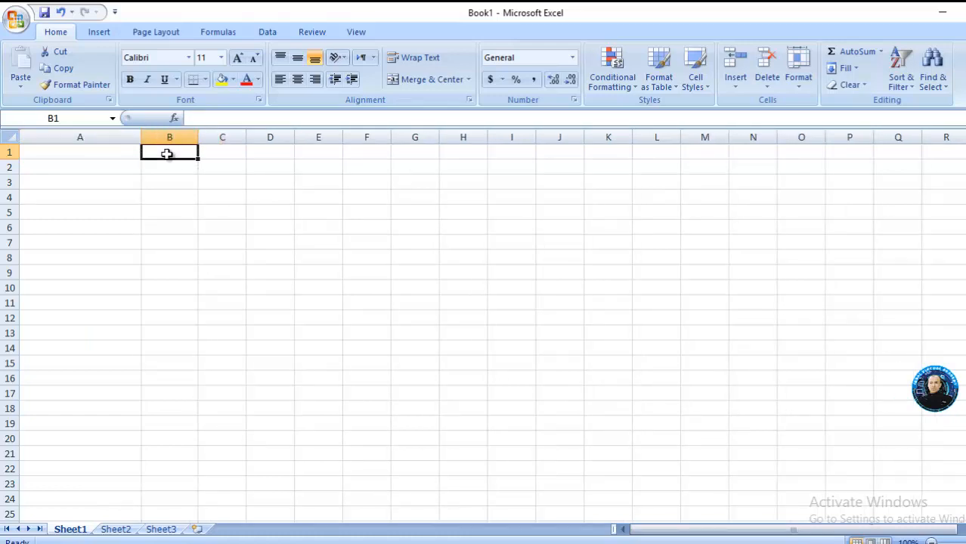
{"action": "left_click", "coordinate": [113, 158]}
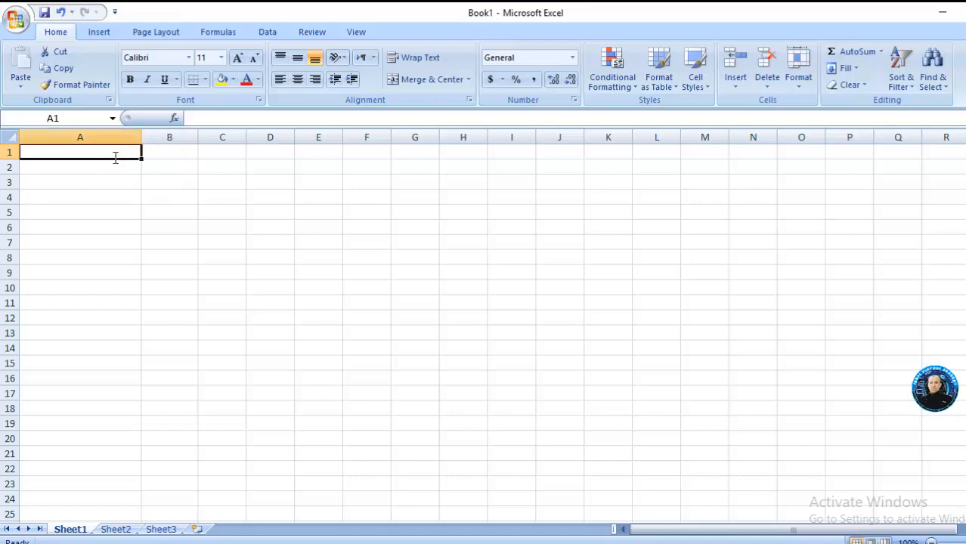
{"action": "type", "text": "nam"}
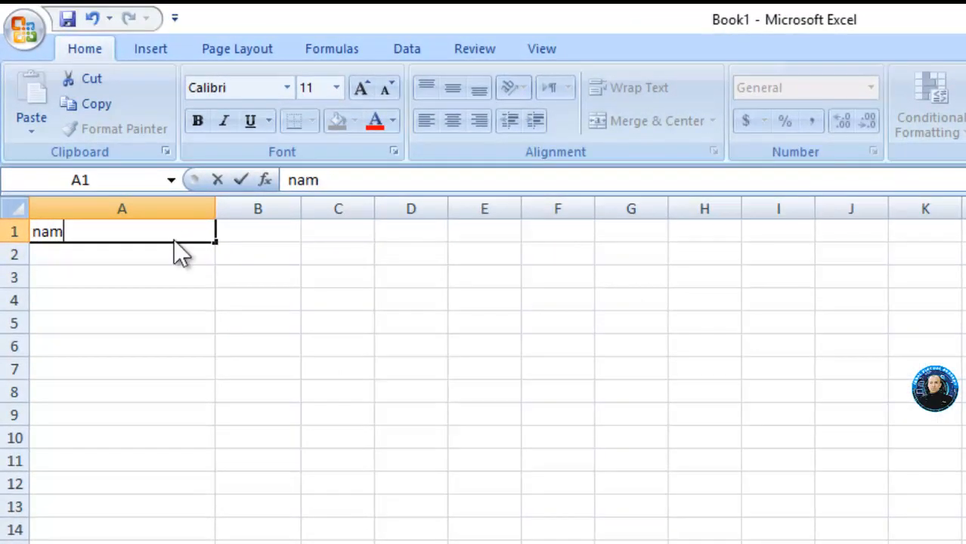
{"action": "type", "text": "NAME"}
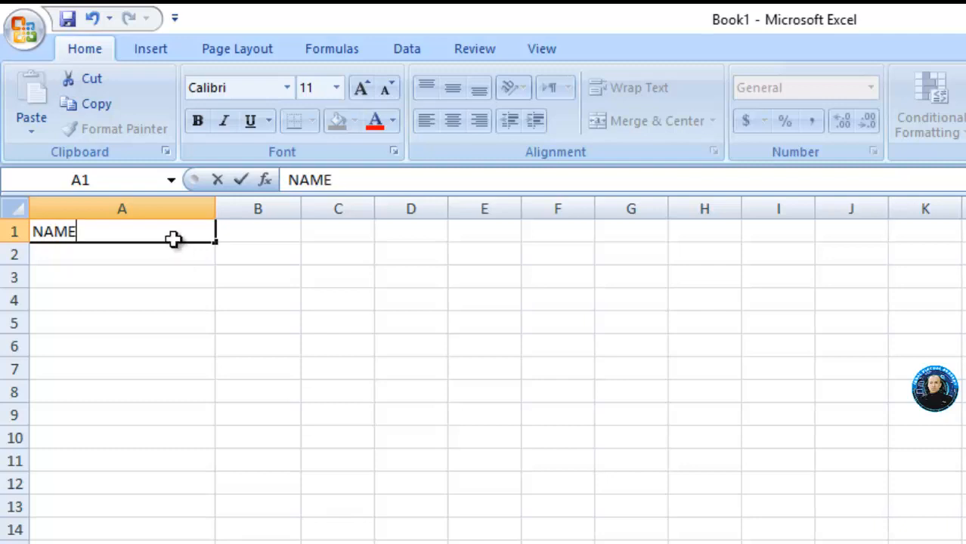
Step: Enter the headers ITEM, PRICE, QTY and TOTAL in cells B1 to E1
{"action": "key", "text": "Tab"}
{"action": "type", "text": "ITEM"}
{"action": "key", "text": "Tab"}
{"action": "type", "text": "P"}
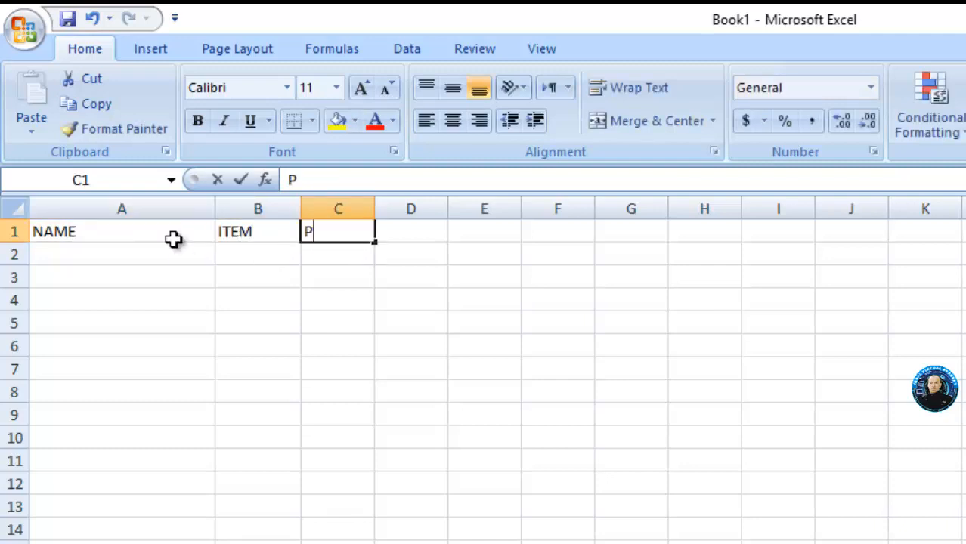
{"action": "type", "text": "RICE"}
{"action": "key", "text": "Tab"}
{"action": "type", "text": "QTY"}
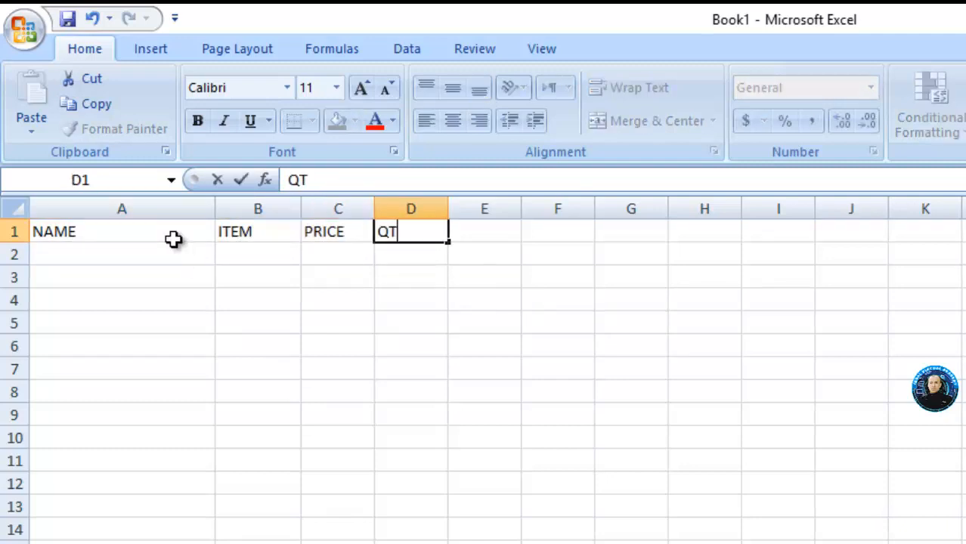
{"action": "key", "text": "Tab"}
{"action": "type", "text": "TOTAL"}
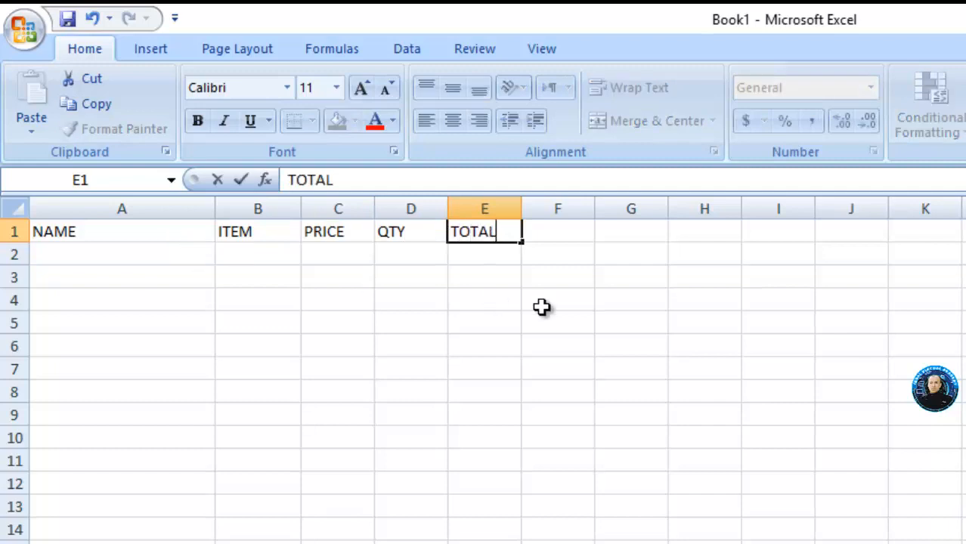
Step: Complete the header row with RECEIVE in F1 and BALANCE in G1
{"action": "left_click", "coordinate": [569, 231]}
{"action": "type", "text": "R"}
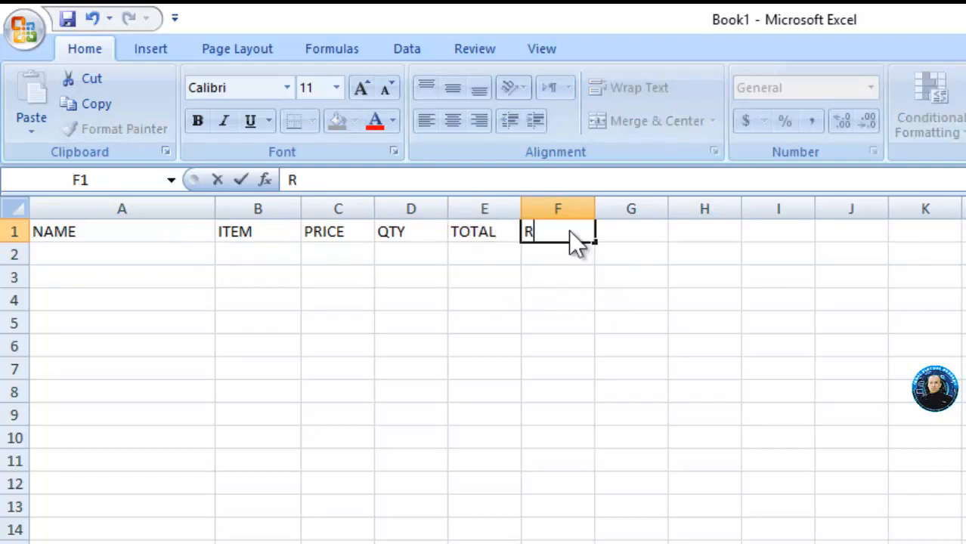
{"action": "type", "text": "ECEIVE"}
{"action": "key", "text": "Tab"}
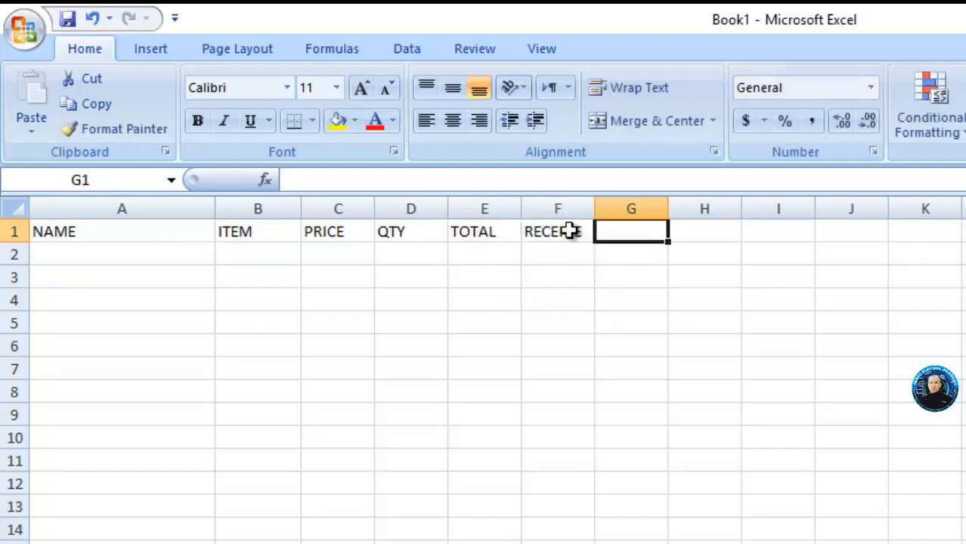
{"action": "type", "text": "BALANCE"}
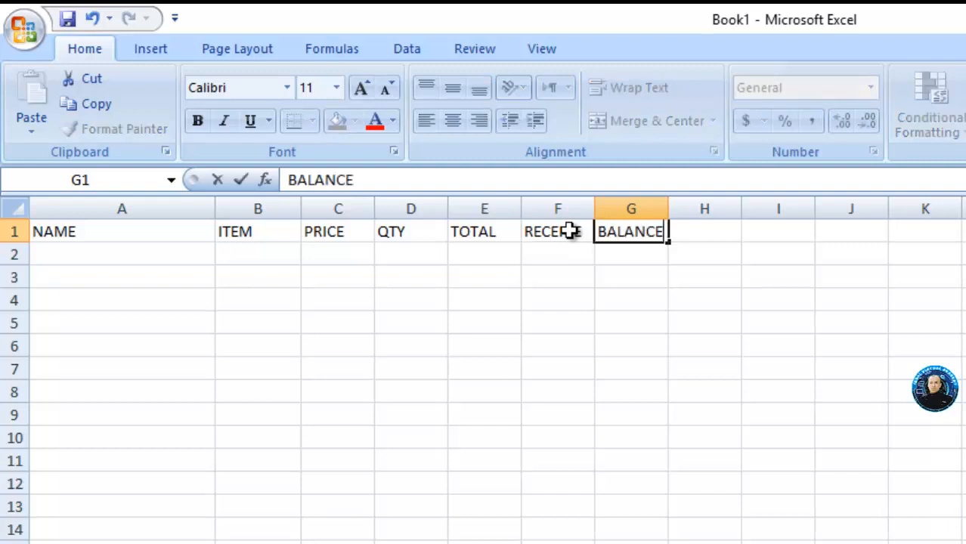
{"action": "left_click", "coordinate": [676, 293]}
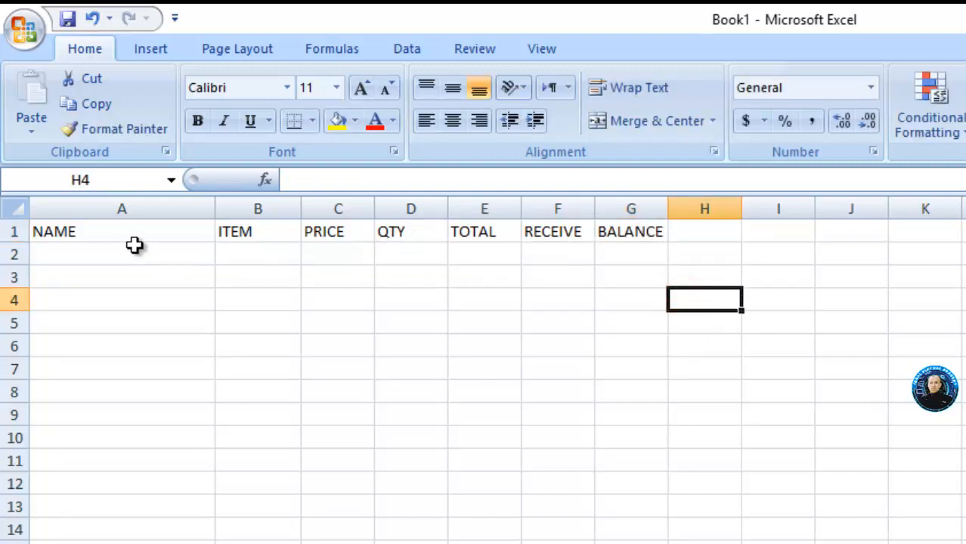
Step: Fill the header cells A1:G1 with a light red theme colour
{"action": "left_click", "coordinate": [166, 238]}
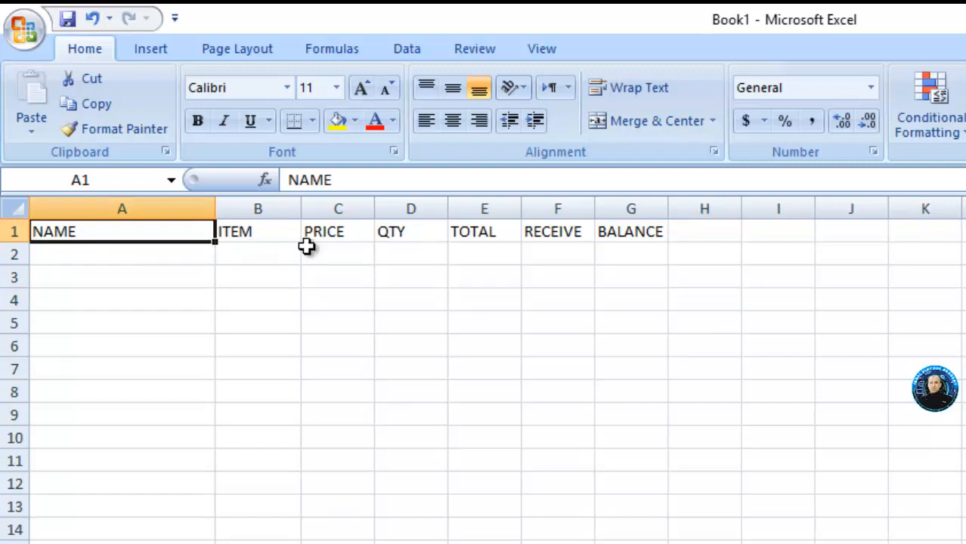
{"action": "left_click", "coordinate": [633, 235]}
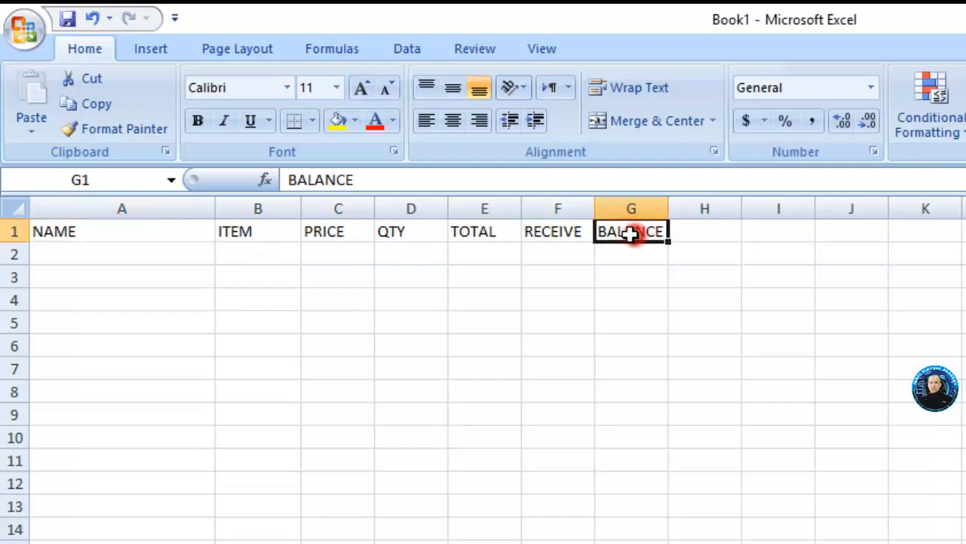
{"action": "left_click_drag", "start_coordinate": [632, 233], "coordinate": [149, 240]}
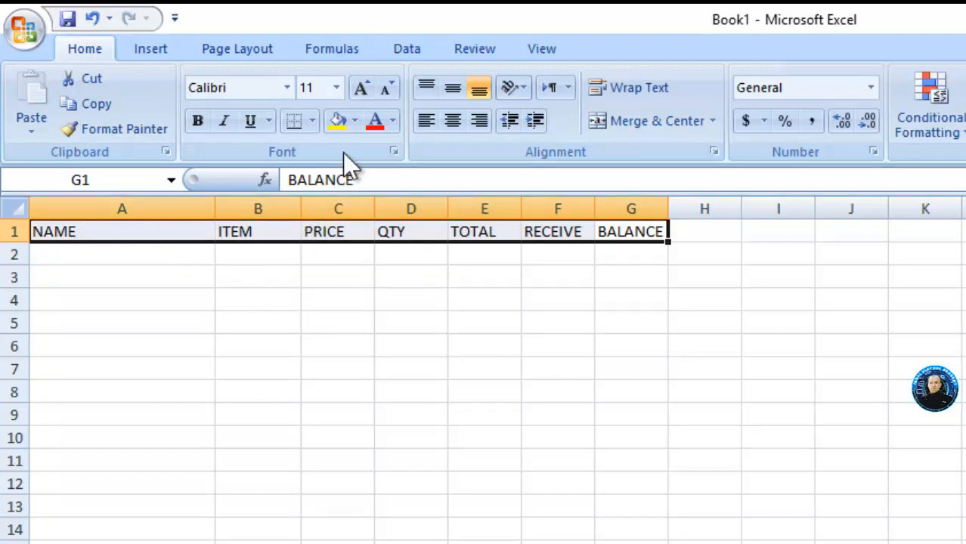
{"action": "left_click", "coordinate": [355, 127]}
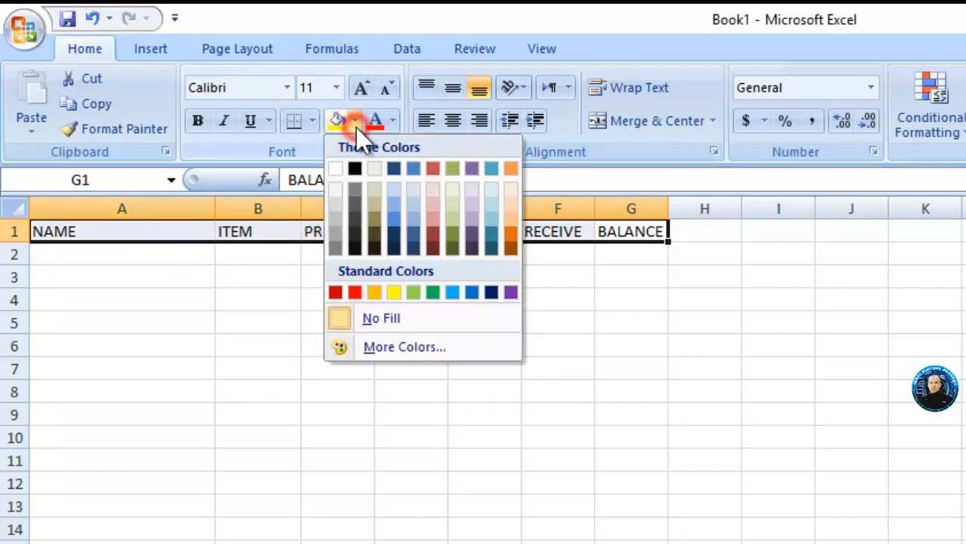
{"action": "left_click", "coordinate": [434, 220]}
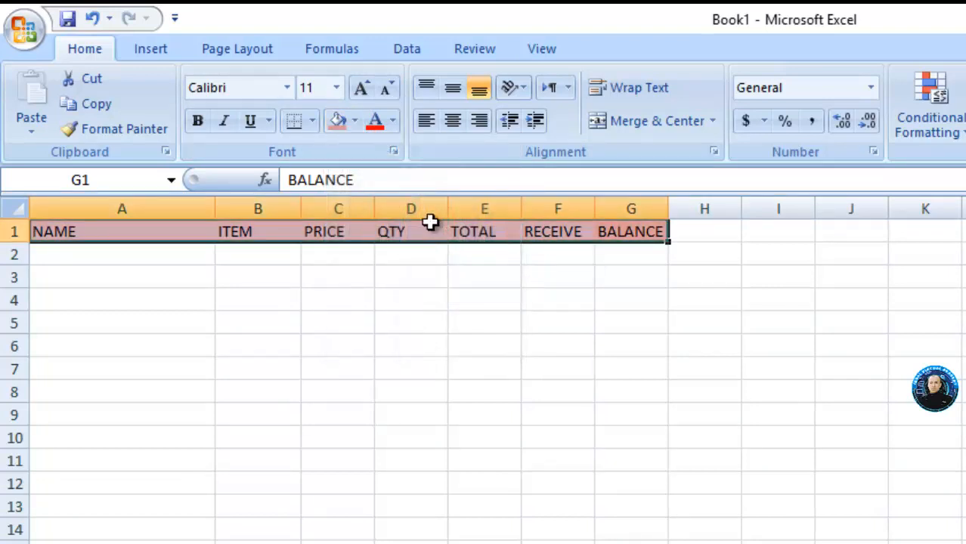
Step: Apply All Borders to the header cells A1:G1
{"action": "left_click", "coordinate": [311, 123]}
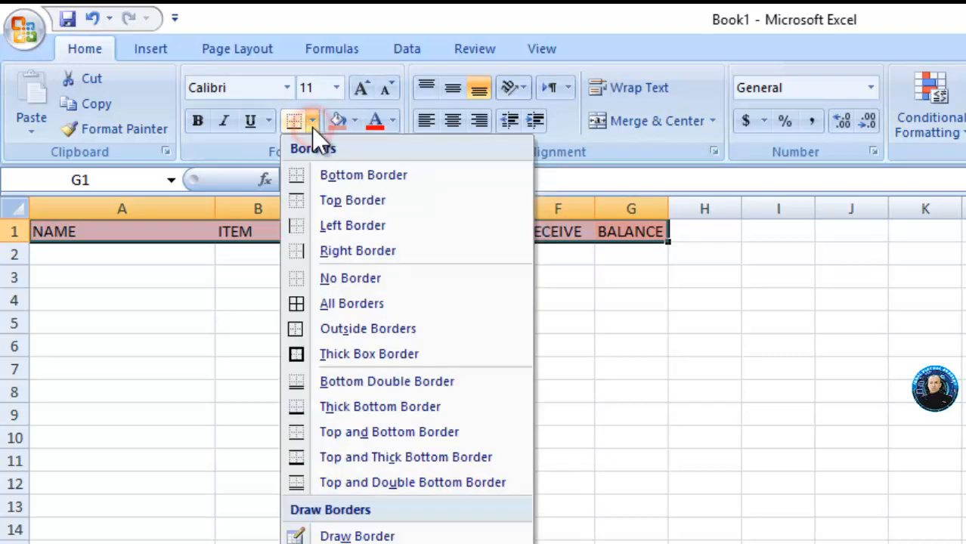
{"action": "left_click", "coordinate": [301, 303]}
{"action": "left_click", "coordinate": [303, 298]}
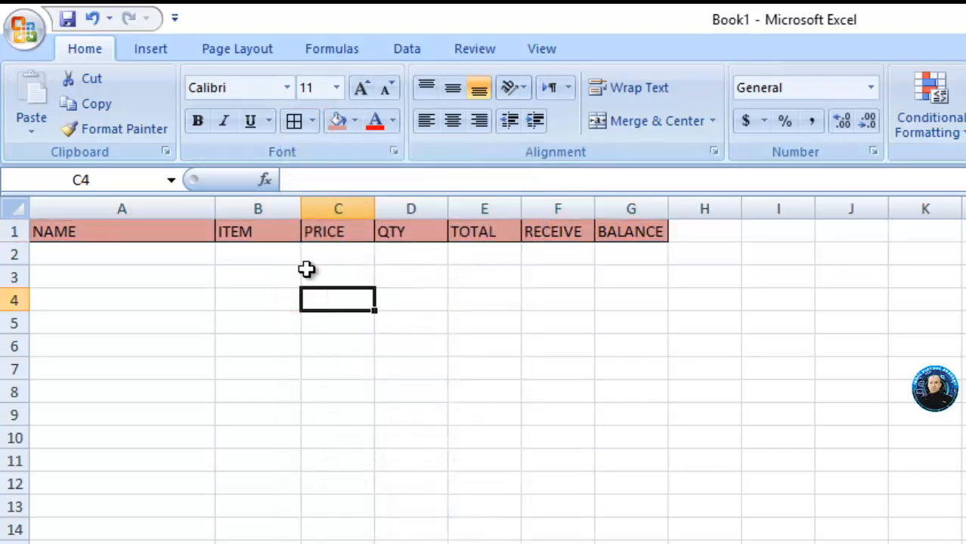
Step: Change the fill of the header cells A1:G1 to Orange, Accent 6, Lighter 60%
{"action": "left_click_drag", "start_coordinate": [187, 226], "coordinate": [628, 226]}
{"action": "left_click", "coordinate": [354, 121]}
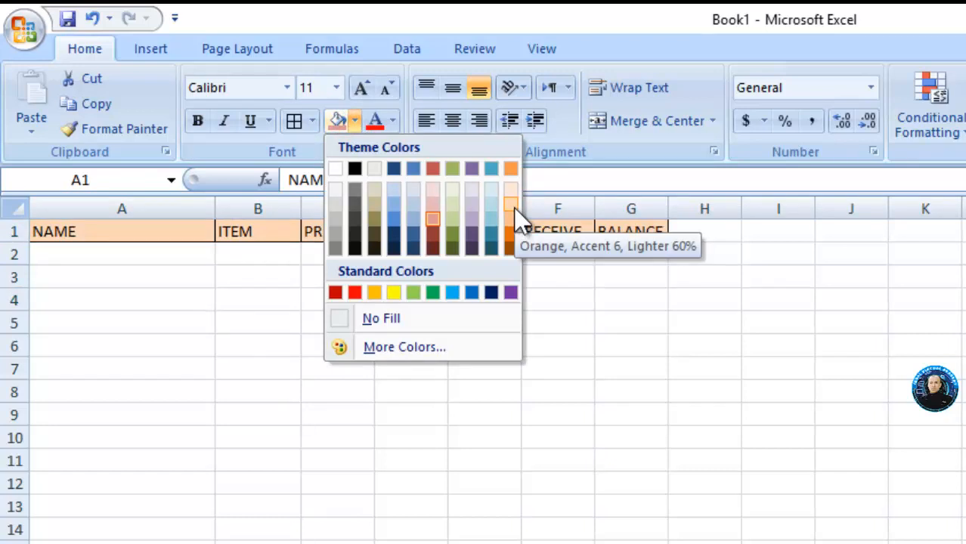
{"action": "left_click", "coordinate": [513, 206]}
{"action": "left_click", "coordinate": [474, 331]}
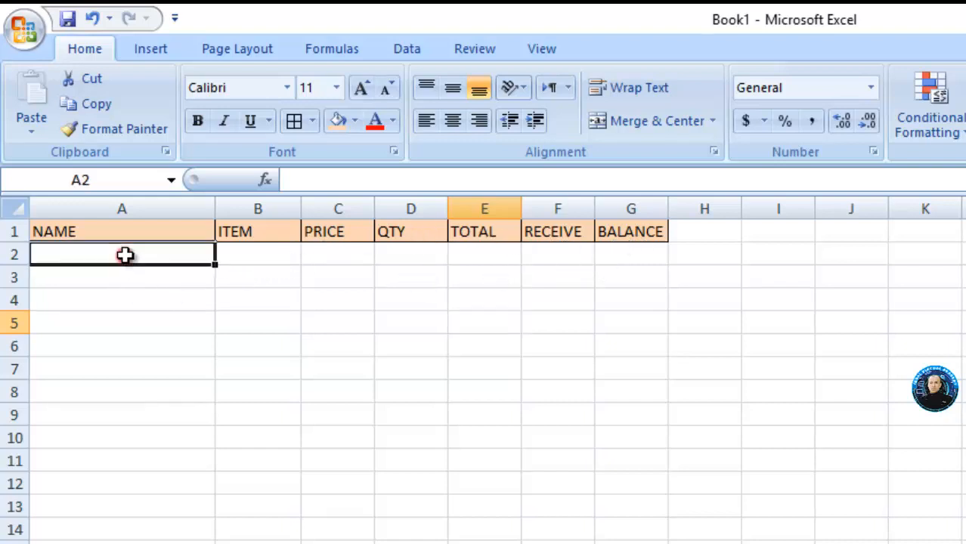
Step: Apply all borders to the empty table body, cells A2:G11
{"action": "left_click_drag", "start_coordinate": [125, 255], "coordinate": [607, 462]}
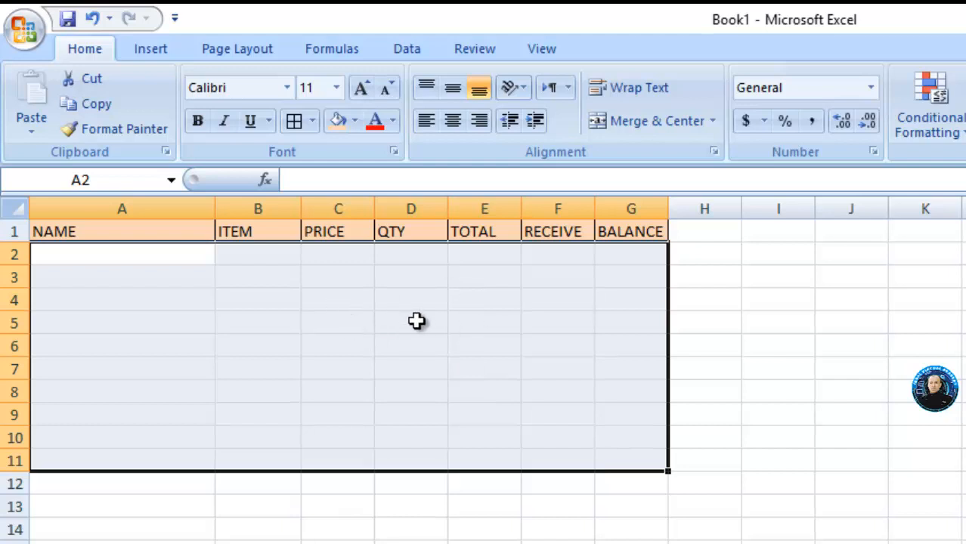
{"action": "left_click", "coordinate": [296, 125]}
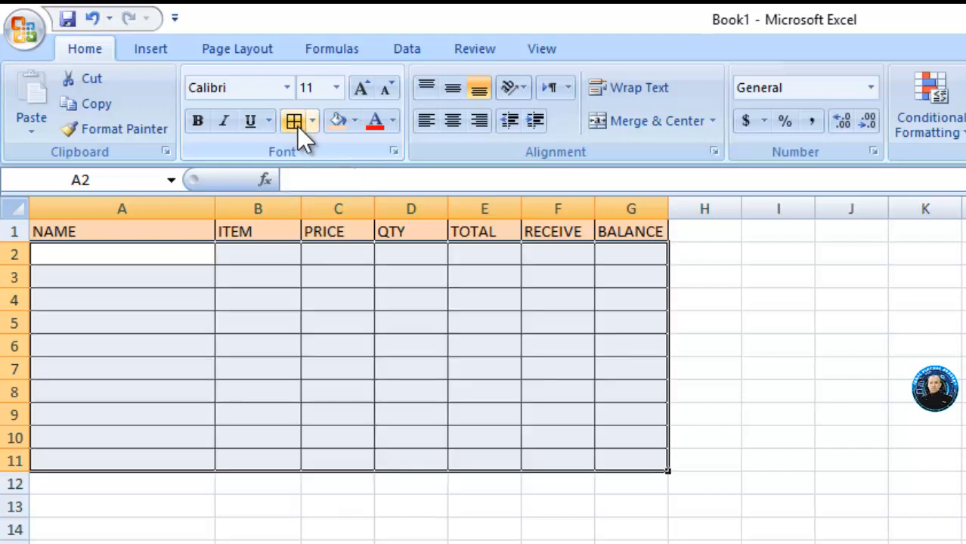
{"action": "left_click", "coordinate": [307, 543]}
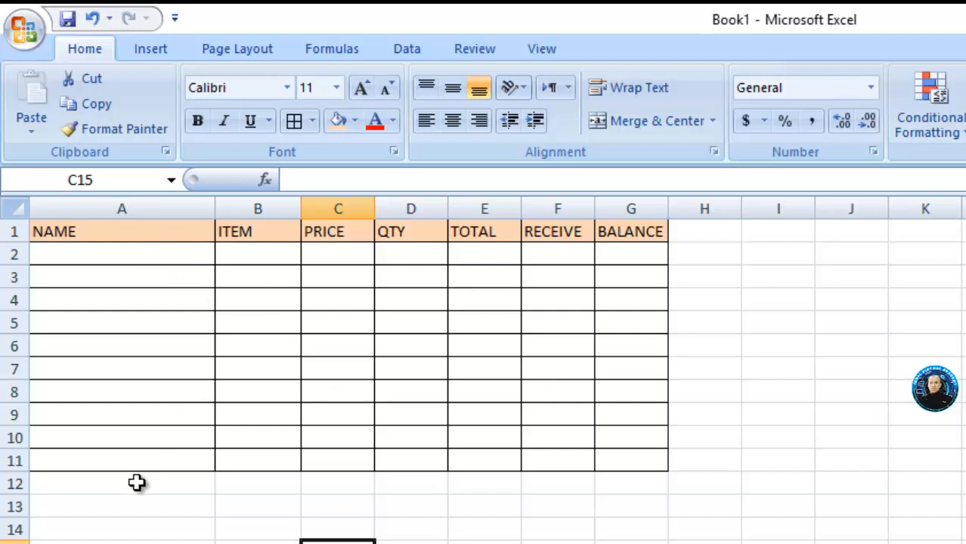
Step: Merge and center cells A12:D12 below the table and enter the label SUB TOTAL
{"action": "left_click_drag", "start_coordinate": [136, 483], "coordinate": [388, 483]}
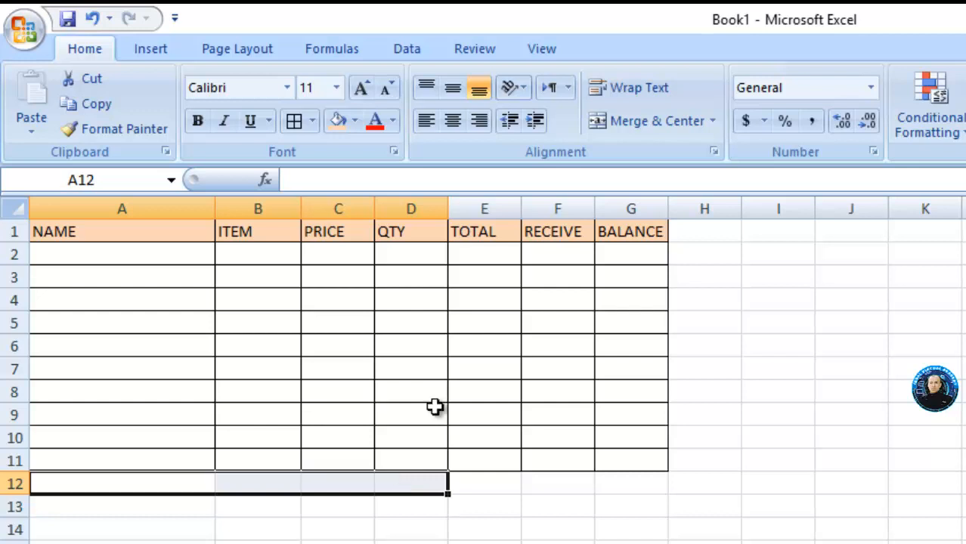
{"action": "left_click", "coordinate": [623, 122]}
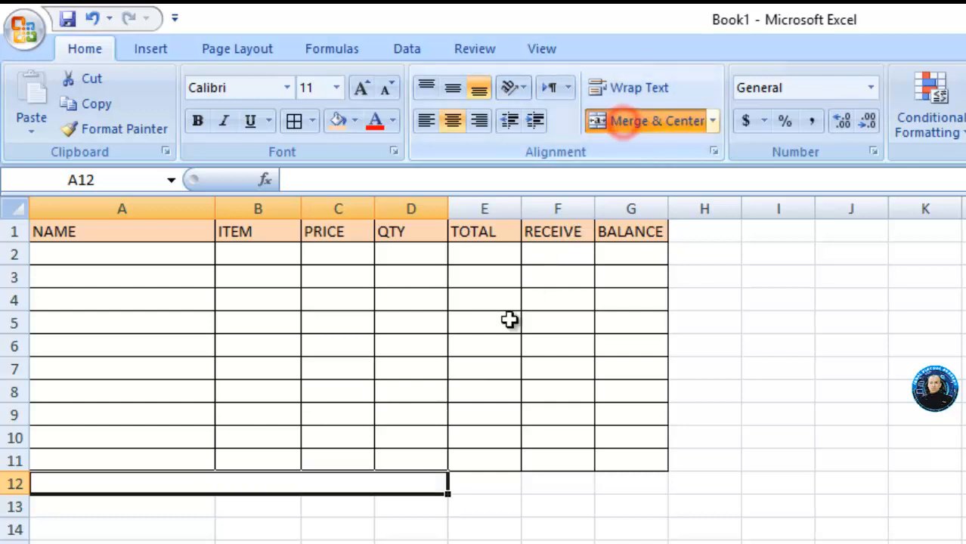
{"action": "left_click", "coordinate": [396, 479]}
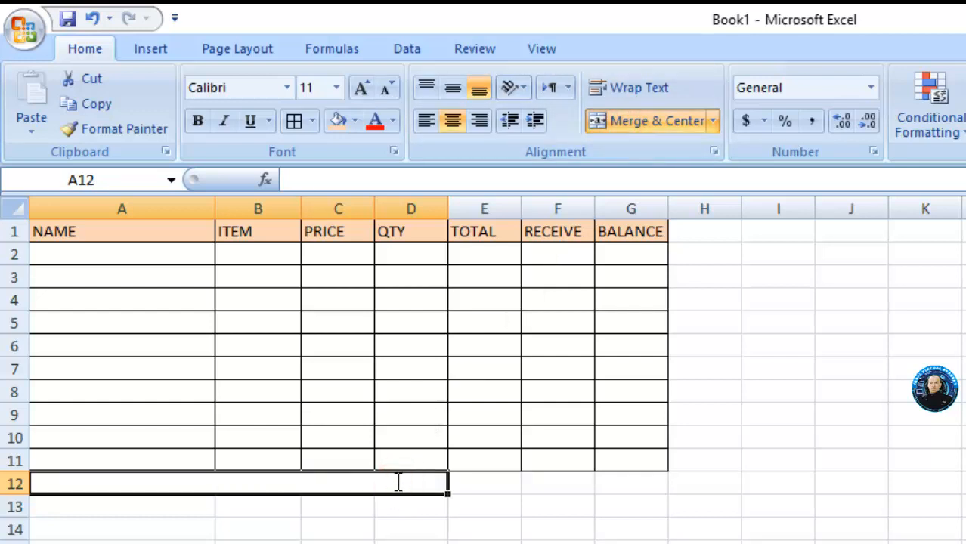
{"action": "type", "text": "SUB TOTA"}
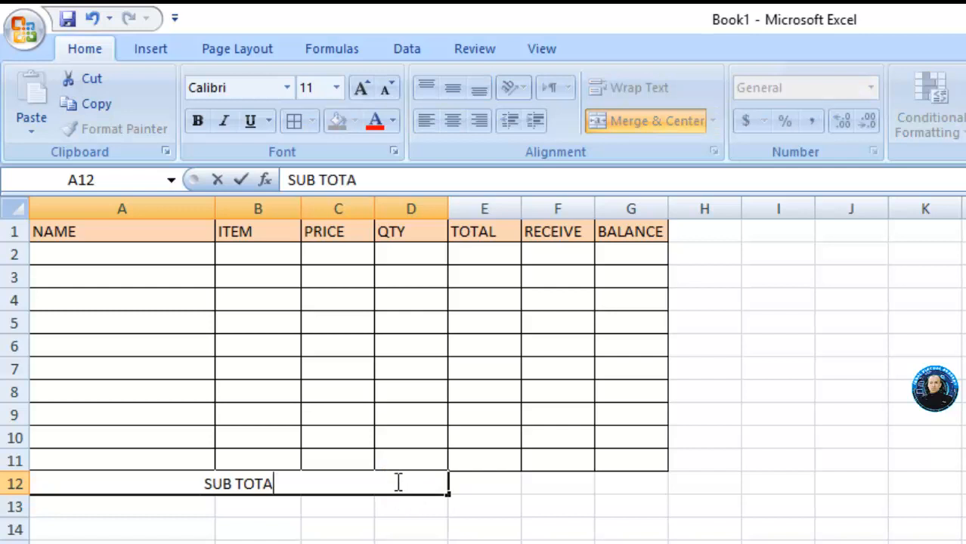
{"action": "type", "text": "L"}
{"action": "left_click", "coordinate": [467, 523]}
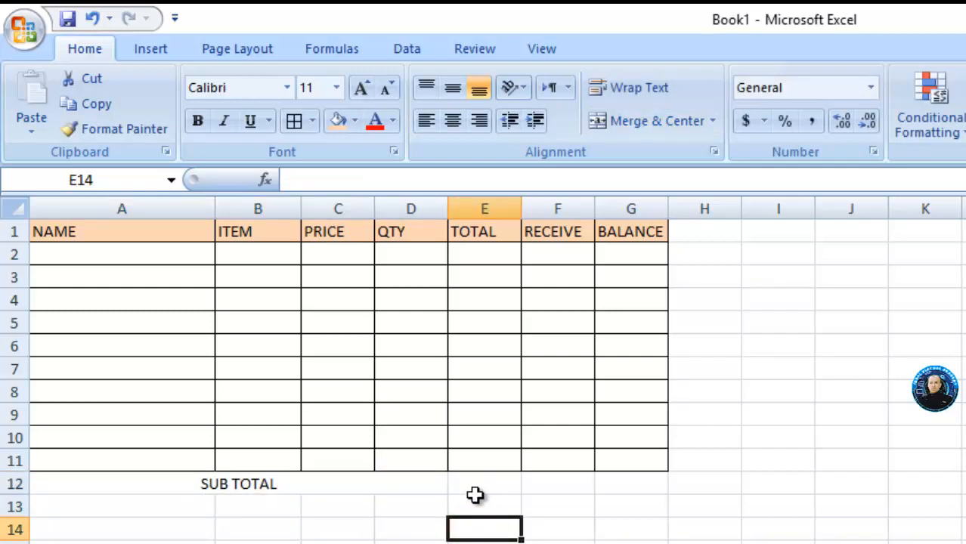
Step: Apply all borders to the SUB TOTAL row, cells A12:G12
{"action": "left_click_drag", "start_coordinate": [186, 485], "coordinate": [612, 488]}
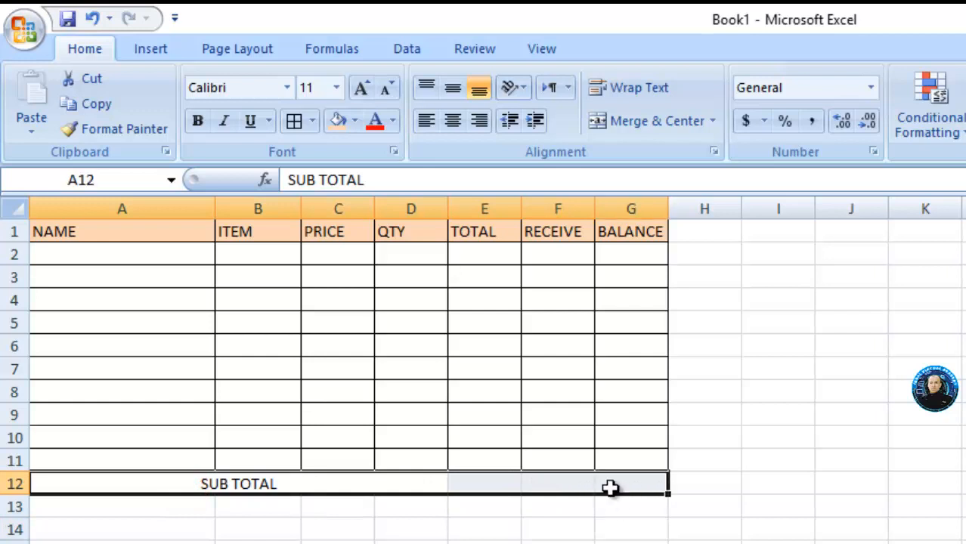
{"action": "left_click", "coordinate": [293, 124]}
{"action": "left_click", "coordinate": [485, 543]}
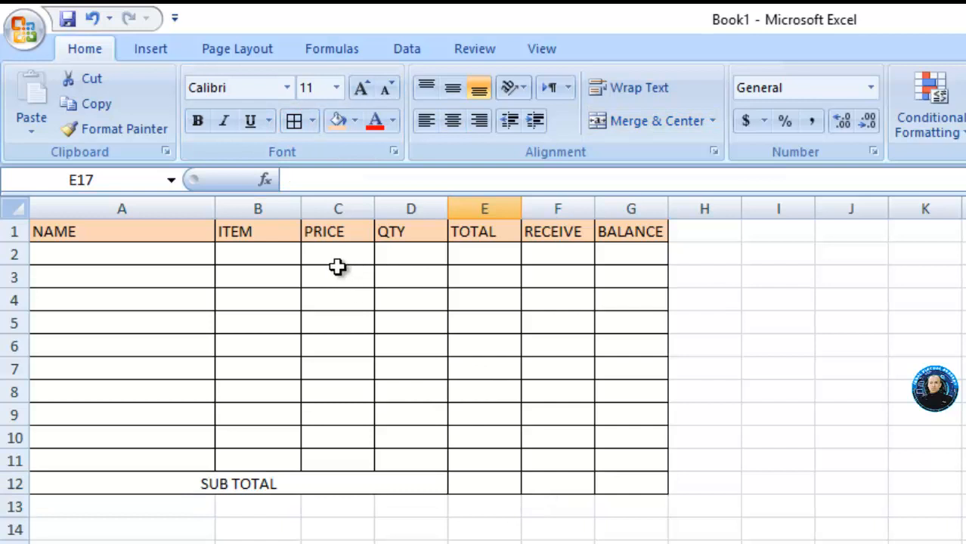
{"action": "left_click", "coordinate": [475, 258]}
{"action": "left_click", "coordinate": [407, 258]}
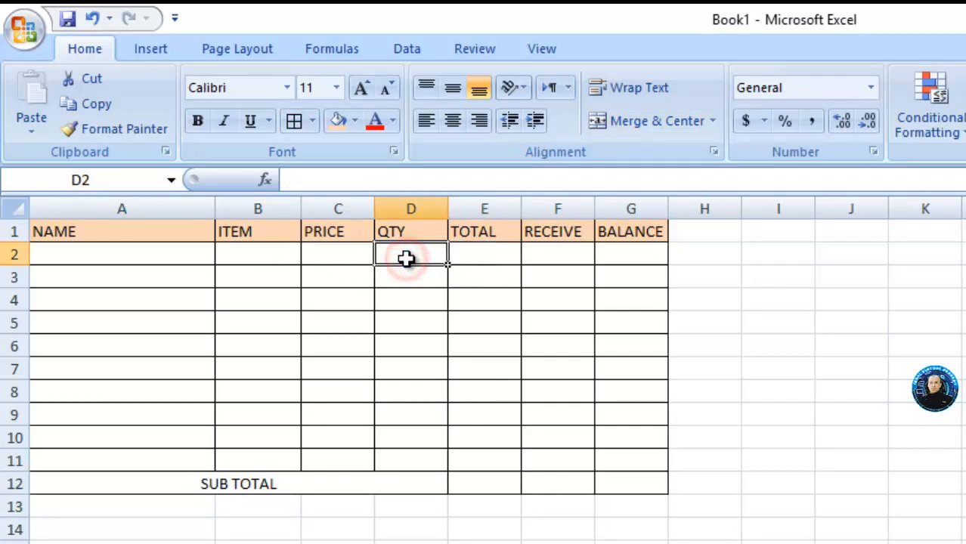
{"action": "left_click", "coordinate": [478, 254]}
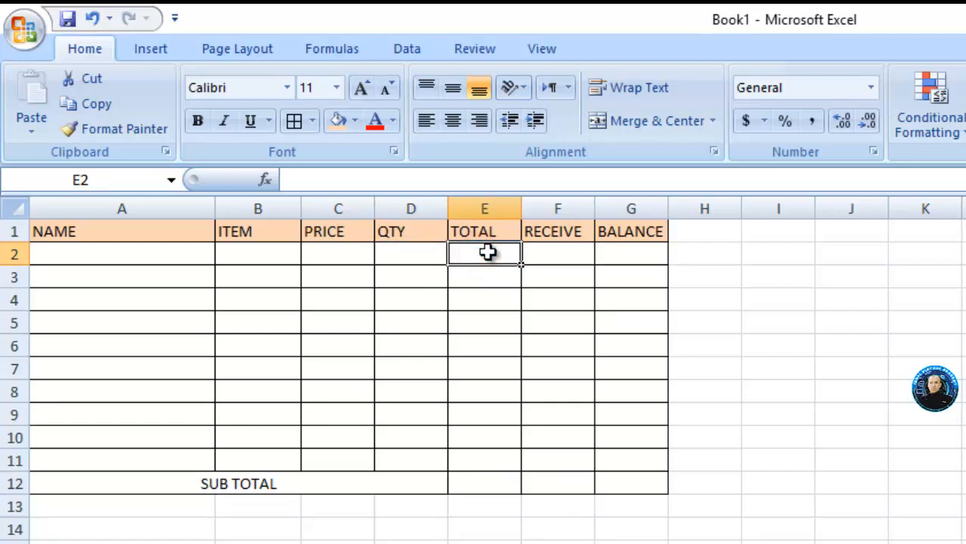
{"action": "left_click", "coordinate": [547, 255]}
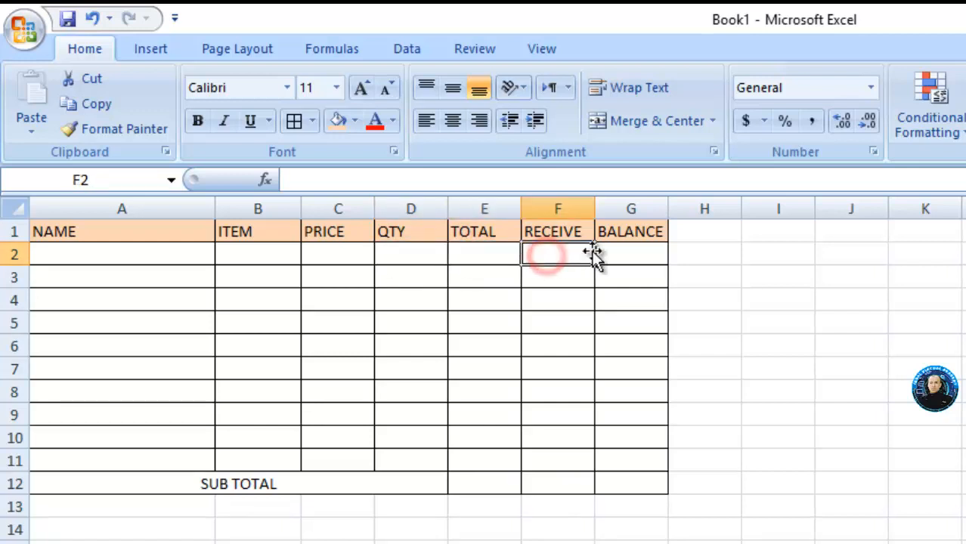
{"action": "left_click", "coordinate": [615, 254]}
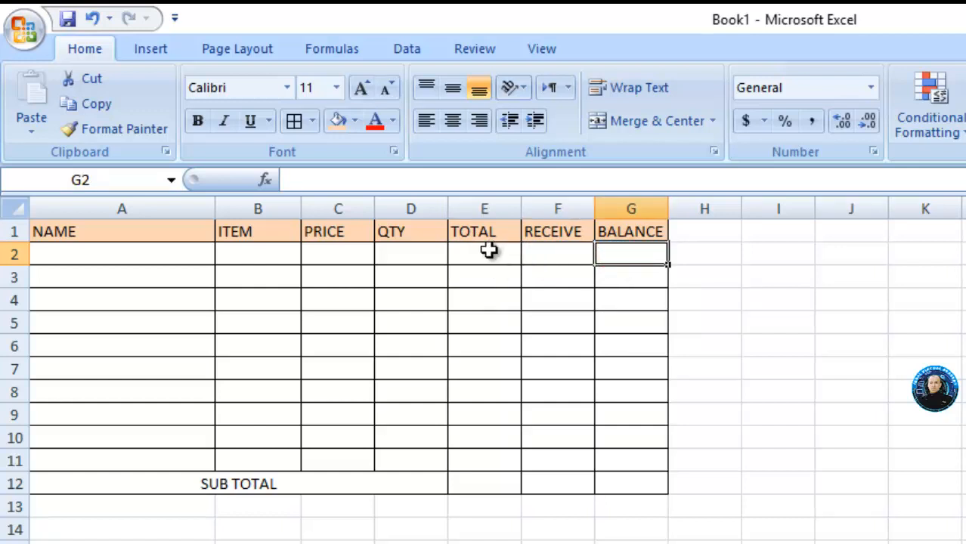
{"action": "left_click", "coordinate": [416, 254]}
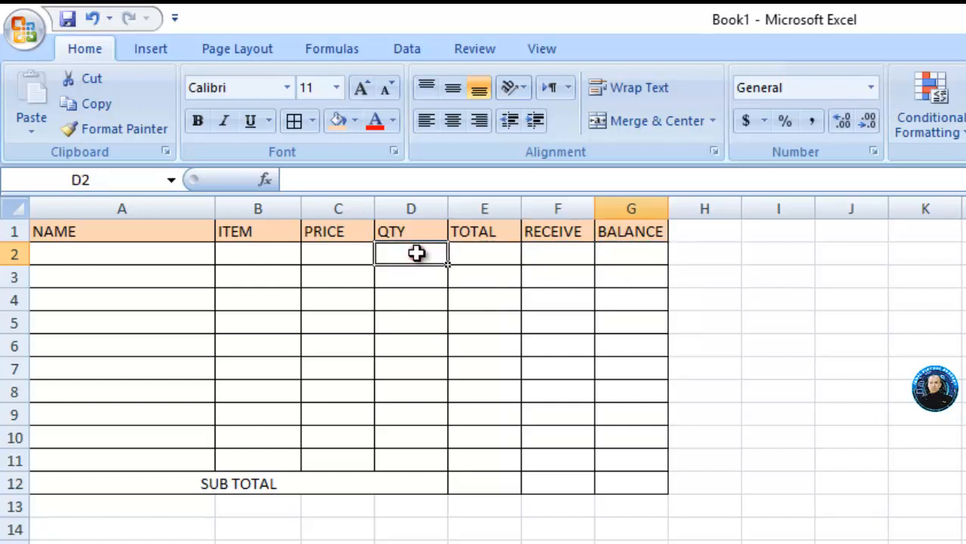
{"action": "left_click", "coordinate": [338, 254]}
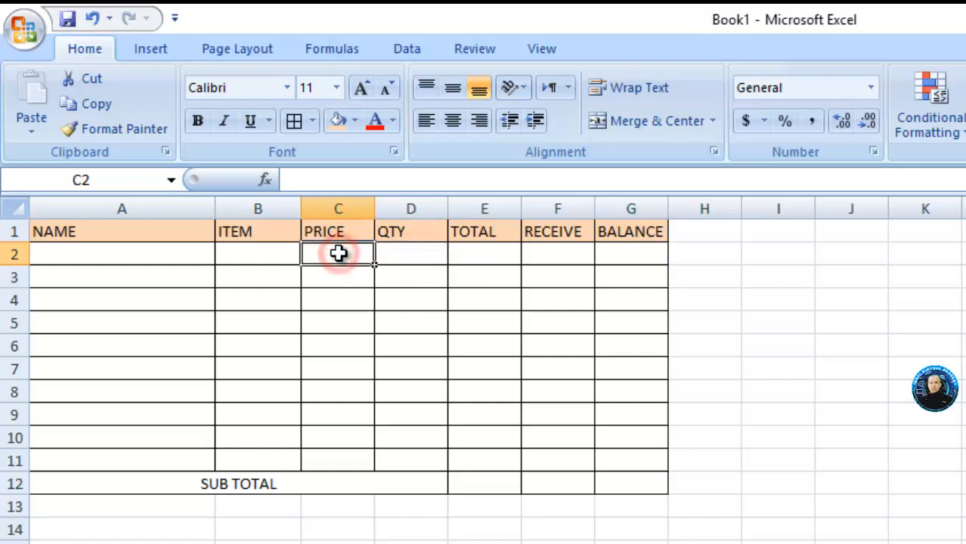
{"action": "left_click", "coordinate": [399, 255]}
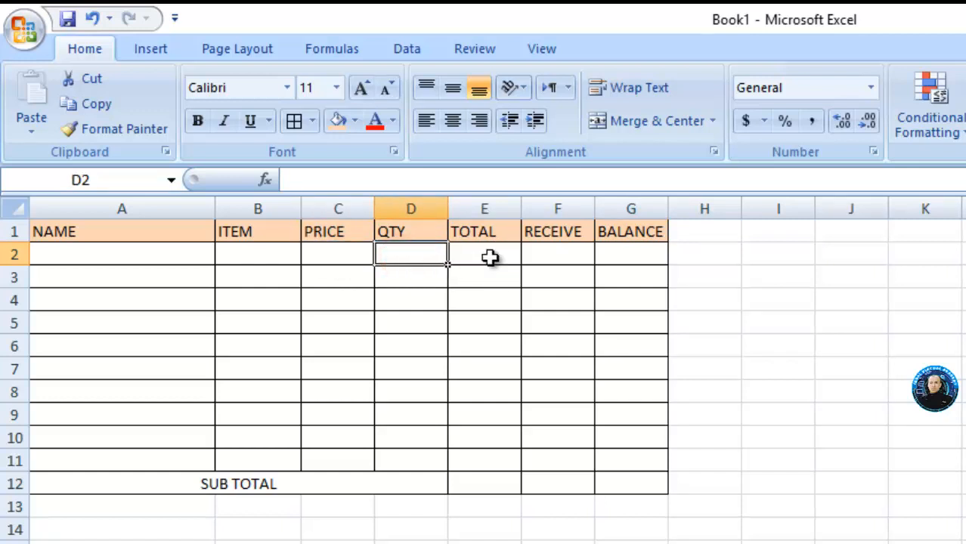
Step: Format the TOTAL, RECEIVE and BALANCE cells E2:G12 as Currency with the PKR symbol
{"action": "left_click_drag", "start_coordinate": [491, 258], "coordinate": [598, 478]}
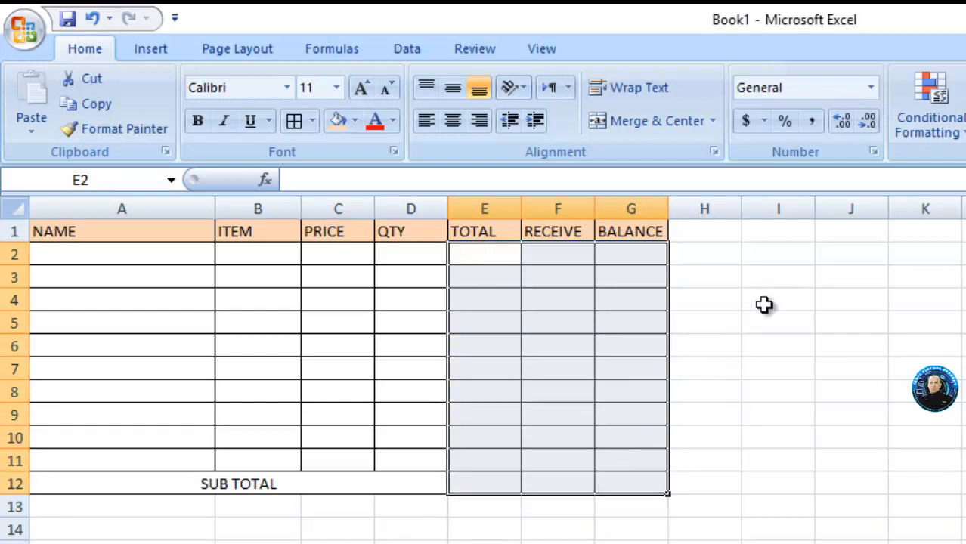
{"action": "left_click", "coordinate": [764, 122]}
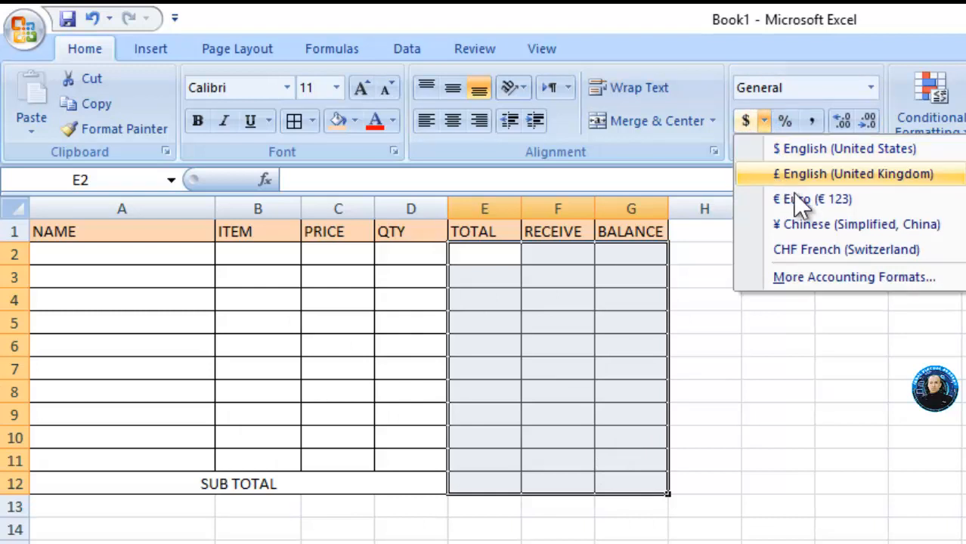
{"action": "left_click", "coordinate": [800, 277]}
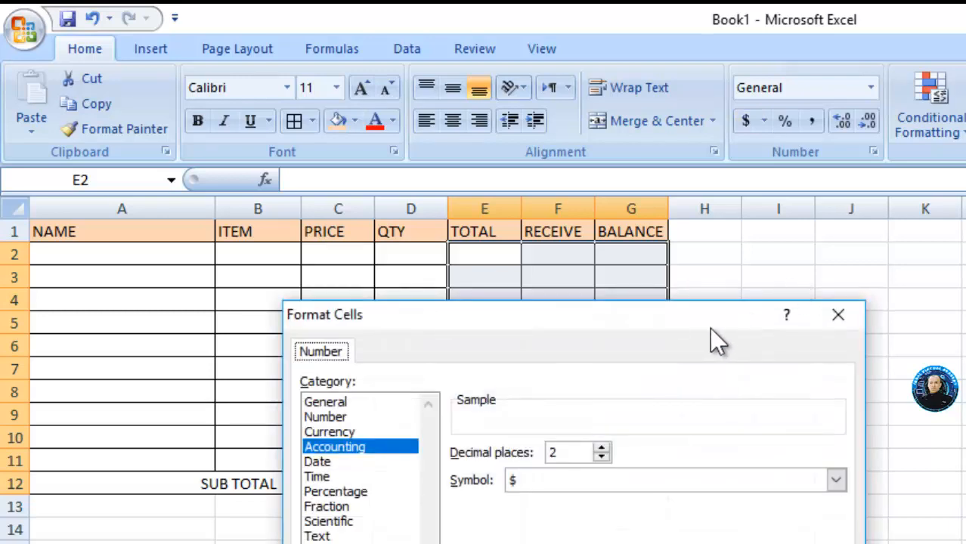
{"action": "left_click_drag", "start_coordinate": [709, 322], "coordinate": [718, 209]}
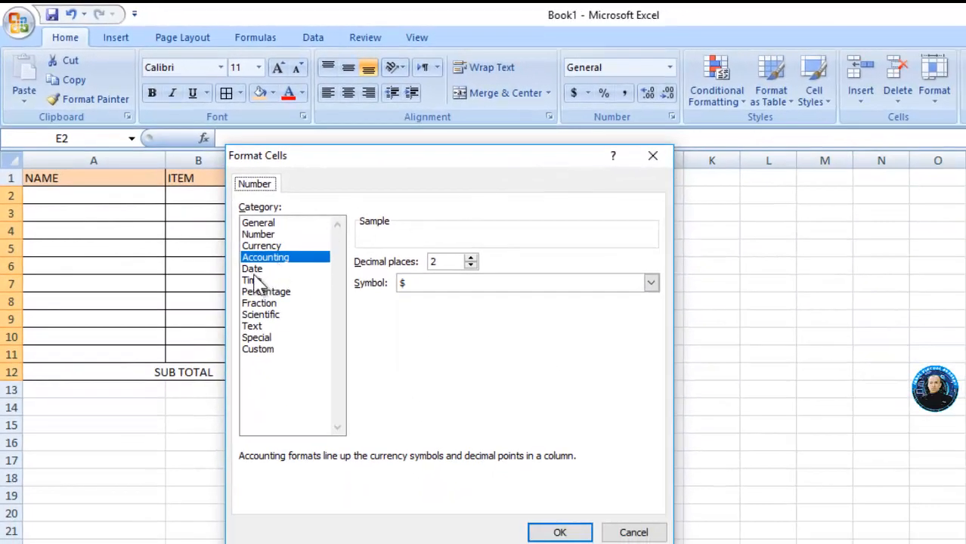
{"action": "left_click", "coordinate": [265, 246]}
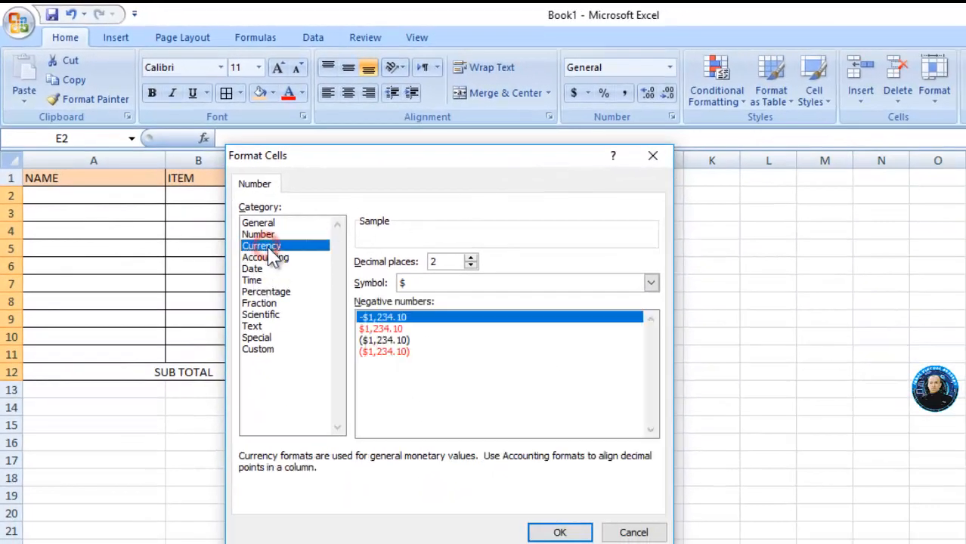
{"action": "left_click", "coordinate": [424, 284]}
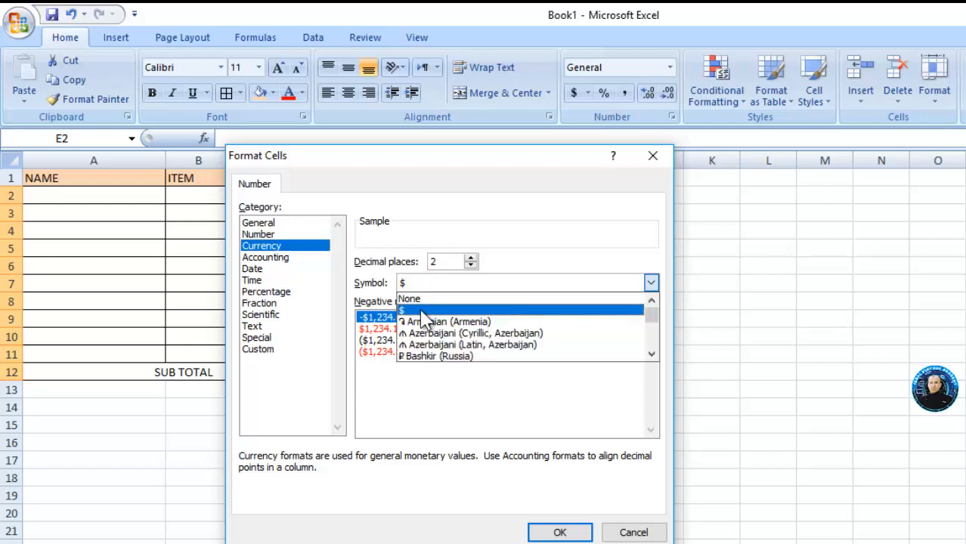
{"action": "key", "text": "p"}
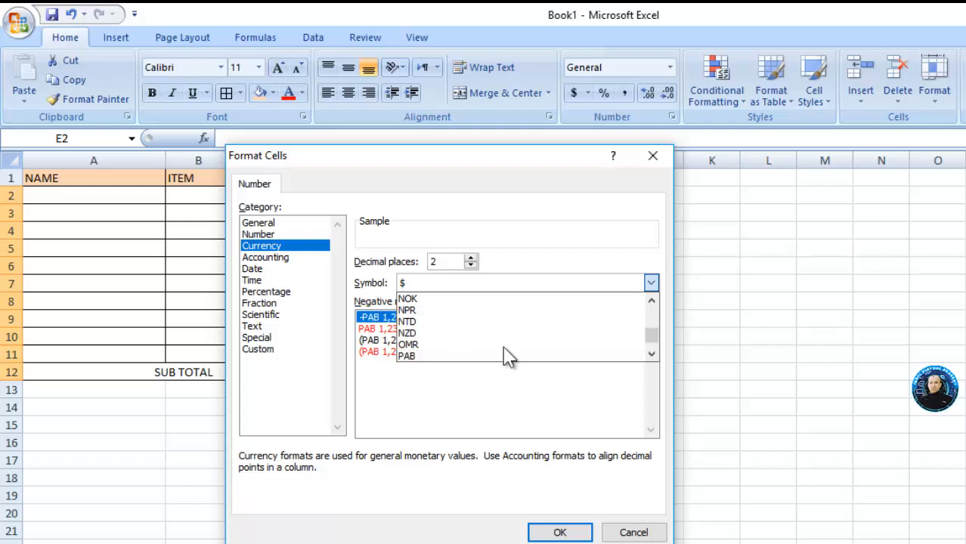
{"action": "left_click", "coordinate": [652, 355]}
{"action": "double_click", "coordinate": [652, 355]}
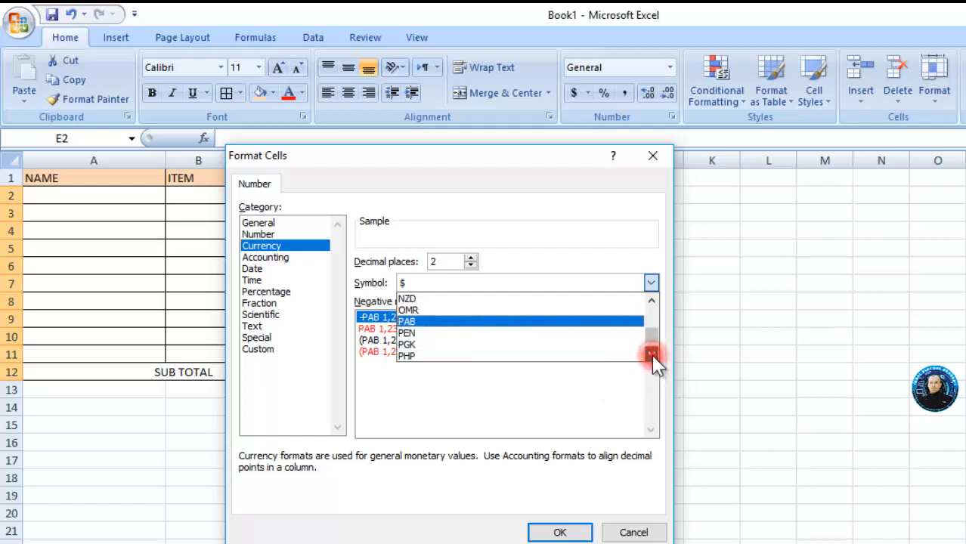
{"action": "double_click", "coordinate": [652, 354]}
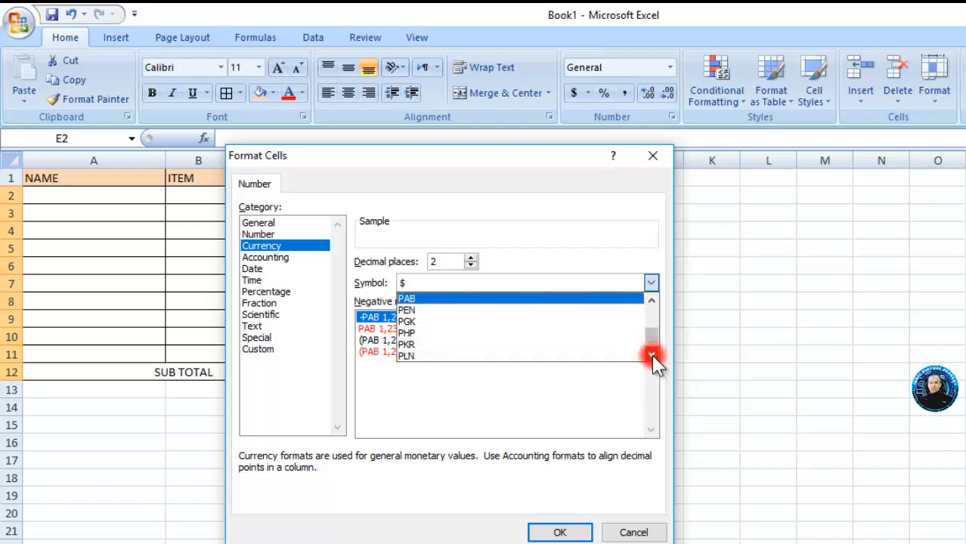
{"action": "left_click", "coordinate": [556, 344]}
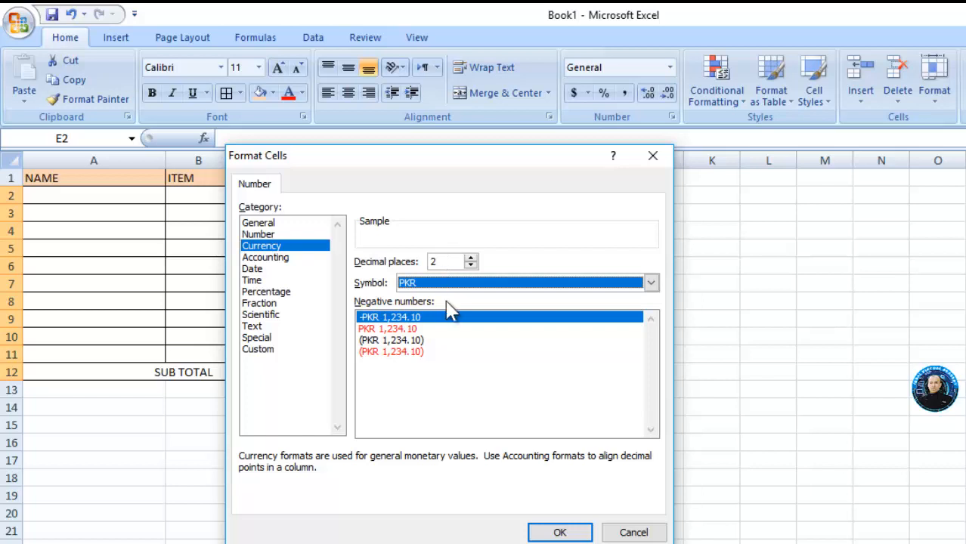
{"action": "left_click", "coordinate": [554, 532]}
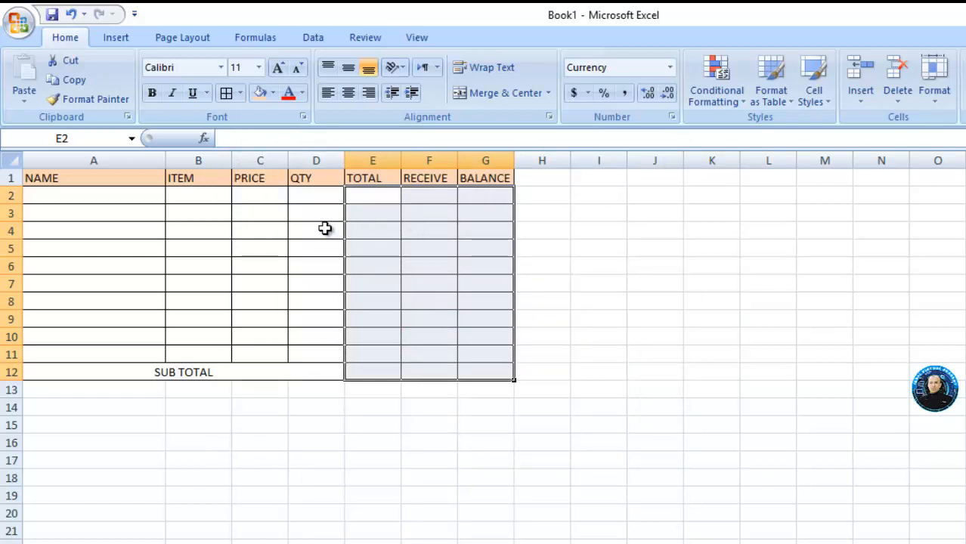
{"action": "left_click", "coordinate": [252, 199]}
{"action": "left_click", "coordinate": [362, 197]}
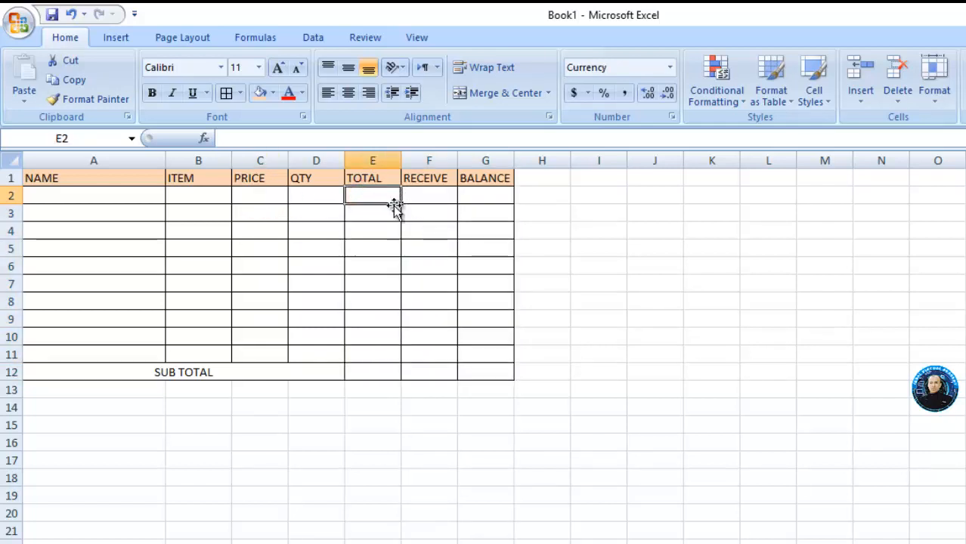
{"action": "right_click", "coordinate": [390, 201]}
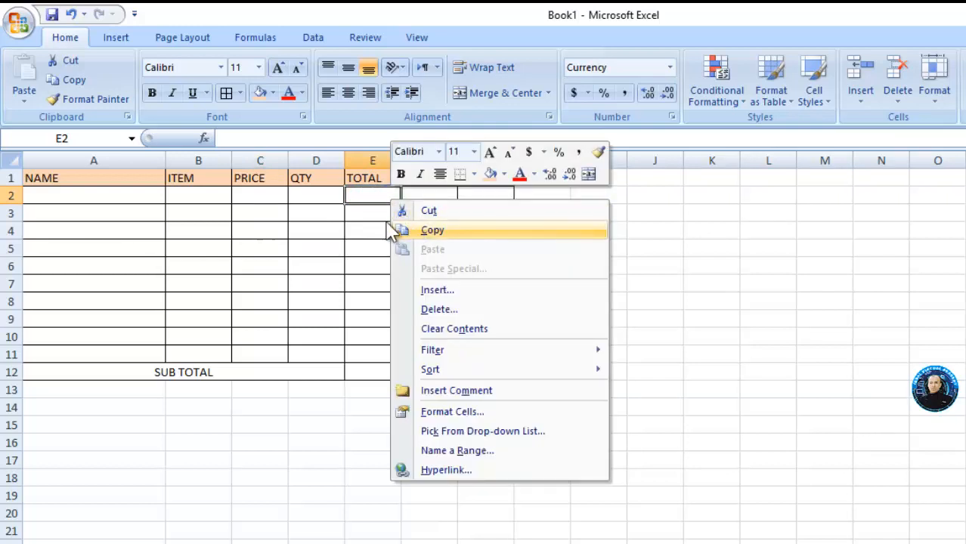
{"action": "left_click", "coordinate": [261, 199]}
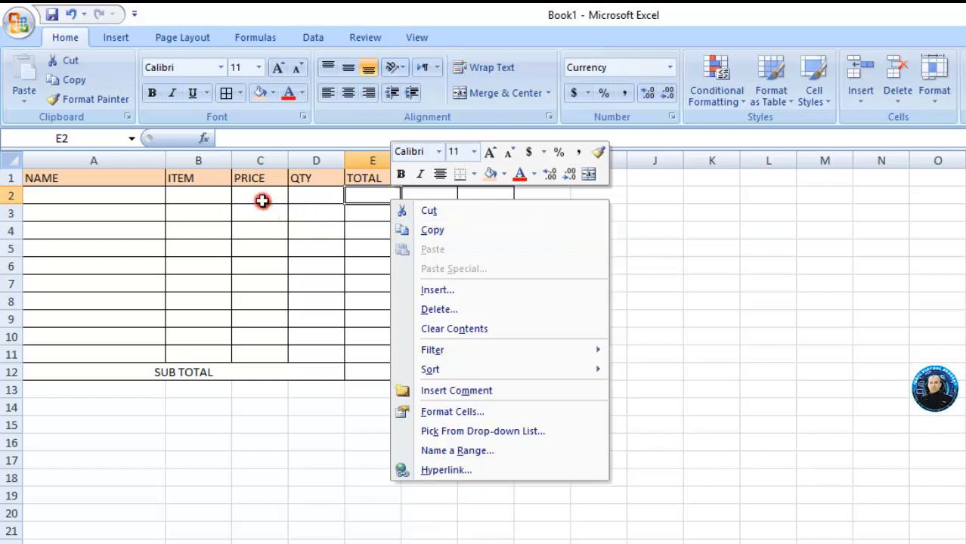
{"action": "left_click", "coordinate": [261, 197]}
{"action": "left_click", "coordinate": [359, 199]}
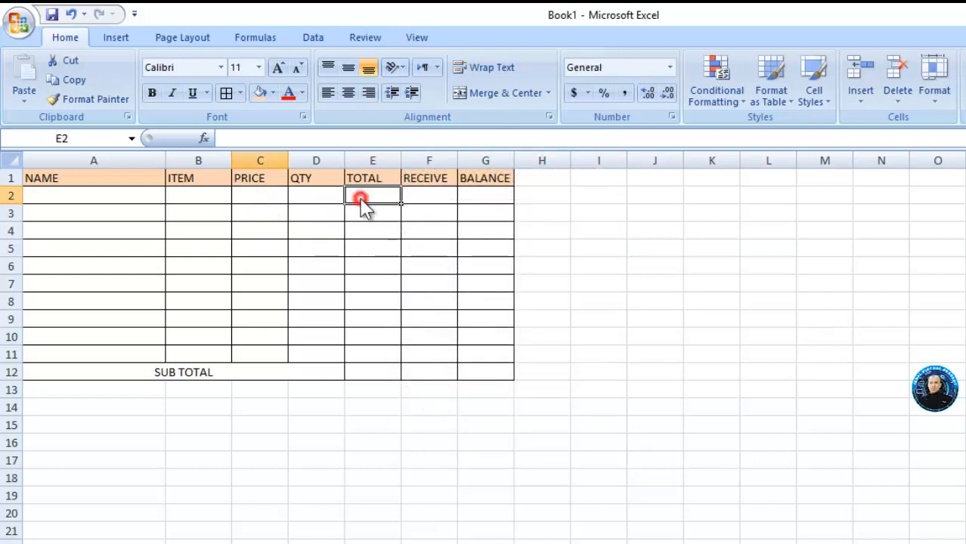
{"action": "right_click", "coordinate": [361, 199]}
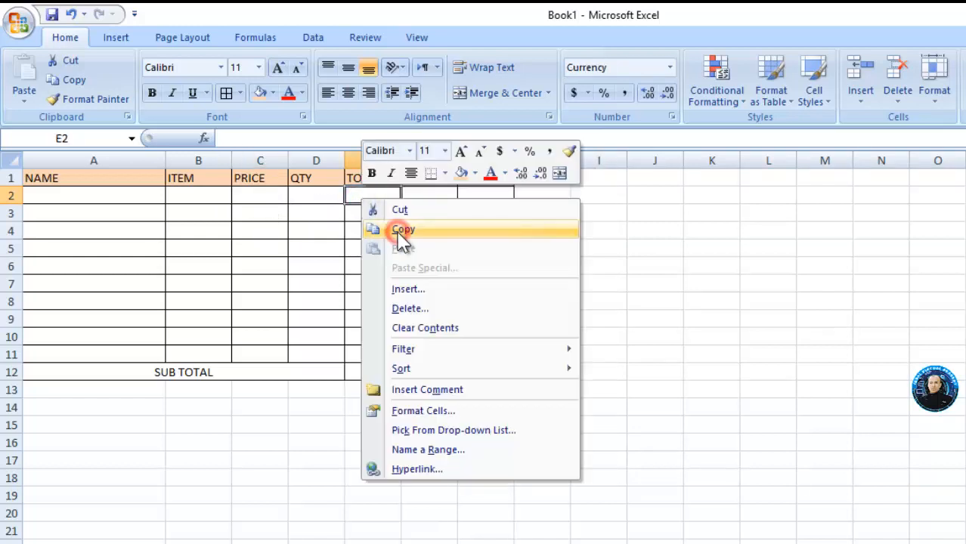
{"action": "left_click", "coordinate": [401, 230]}
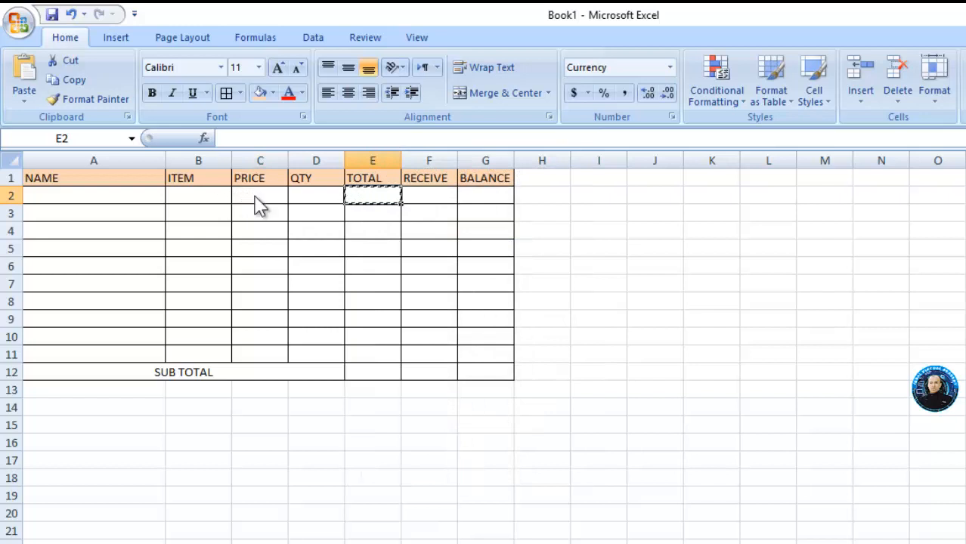
{"action": "left_click_drag", "start_coordinate": [257, 199], "coordinate": [260, 270]}
{"action": "left_click_drag", "start_coordinate": [258, 311], "coordinate": [262, 356]}
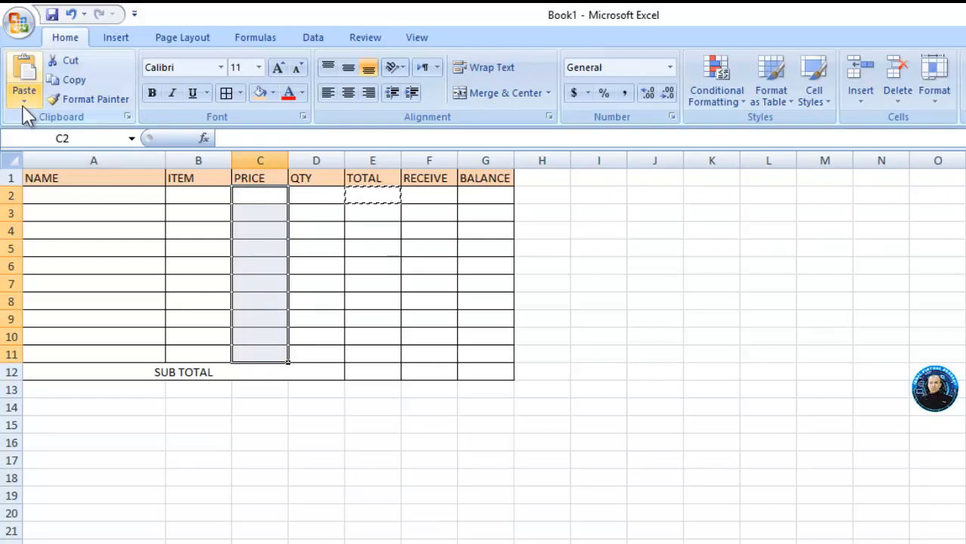
{"action": "right_click", "coordinate": [246, 214]}
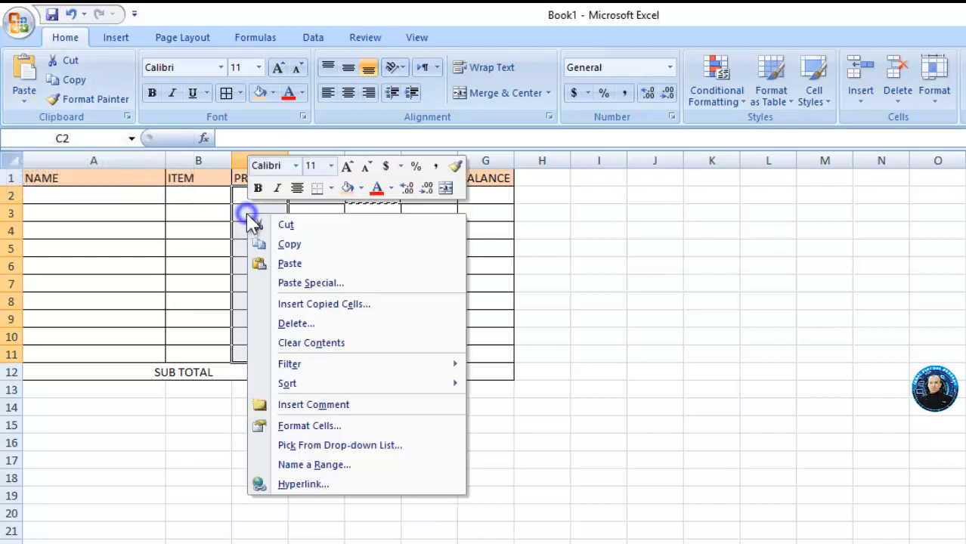
{"action": "left_click", "coordinate": [287, 285]}
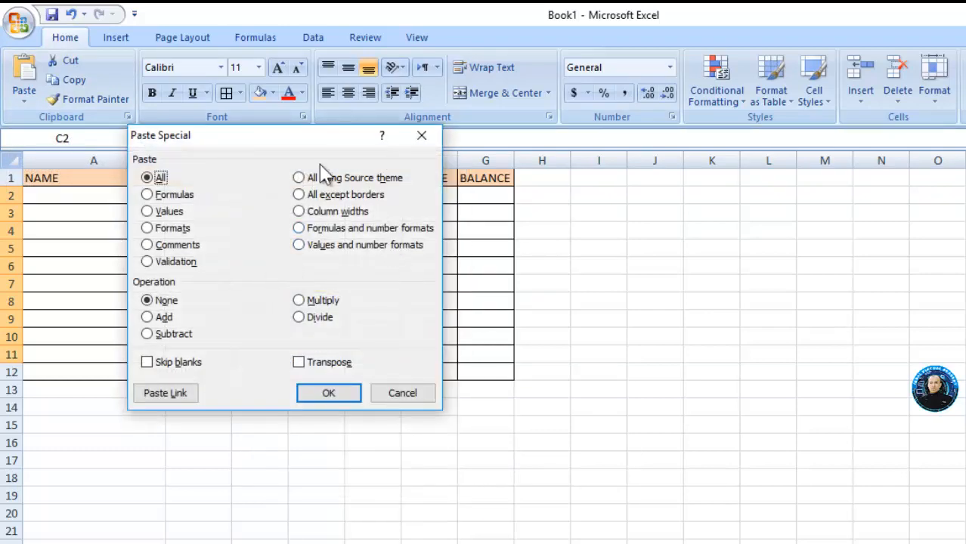
{"action": "left_click_drag", "start_coordinate": [307, 144], "coordinate": [624, 147]}
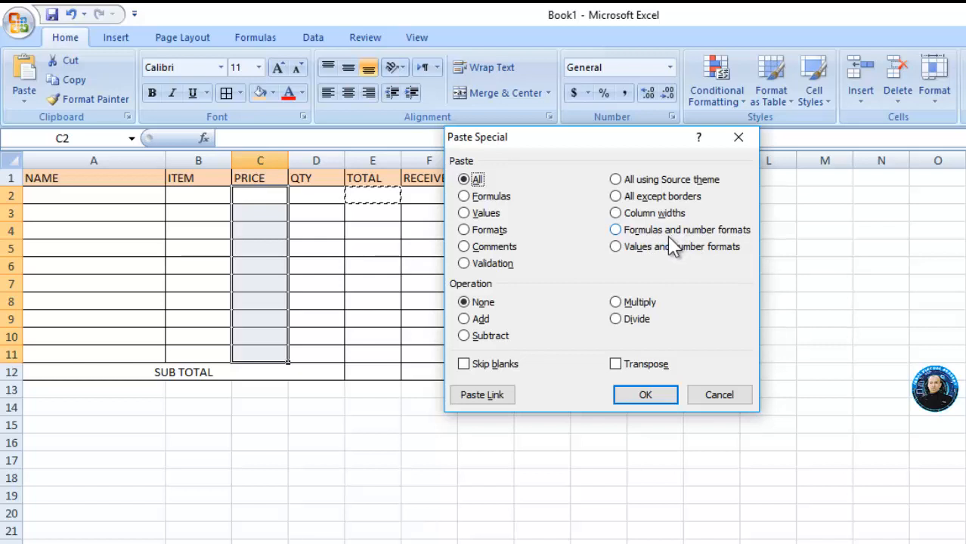
{"action": "left_click", "coordinate": [465, 230]}
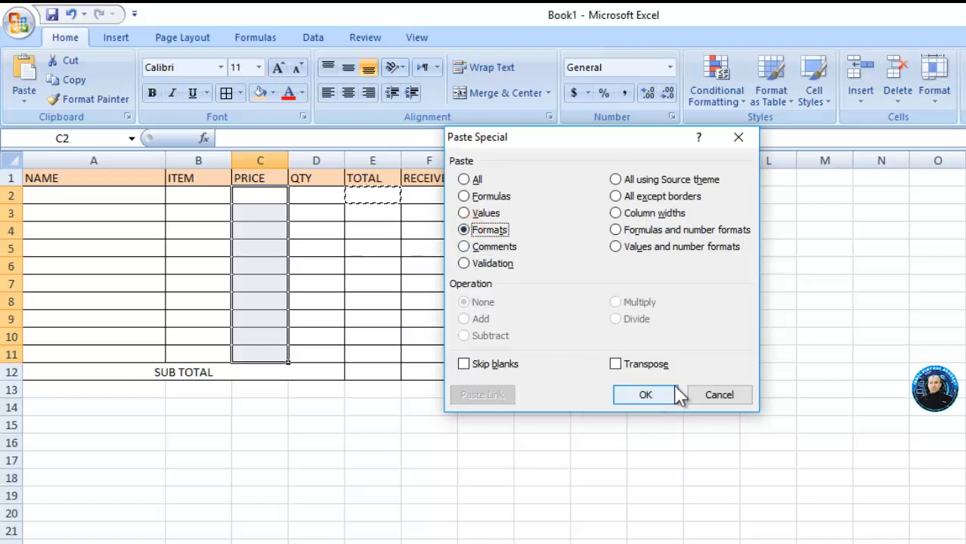
{"action": "left_click", "coordinate": [705, 394]}
{"action": "left_click", "coordinate": [640, 376]}
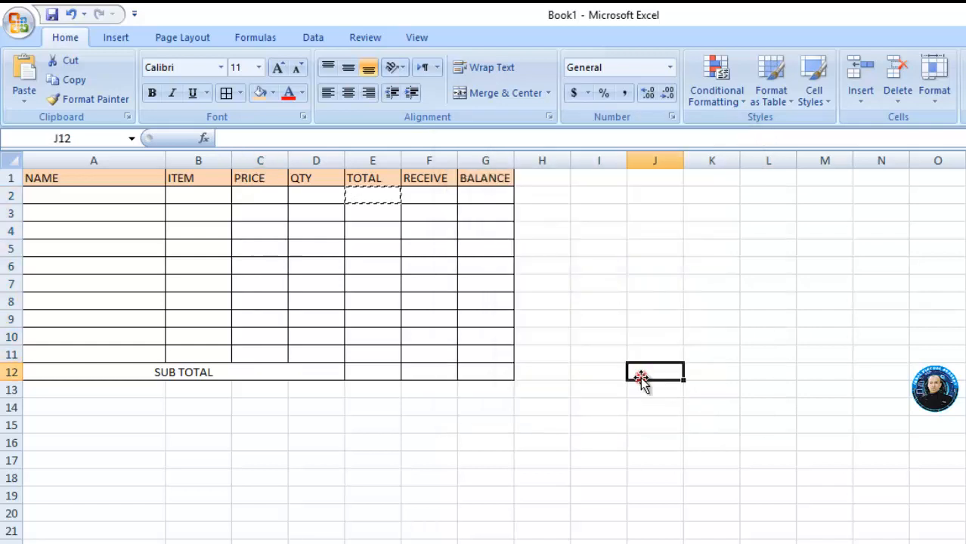
{"action": "key", "text": "Escape"}
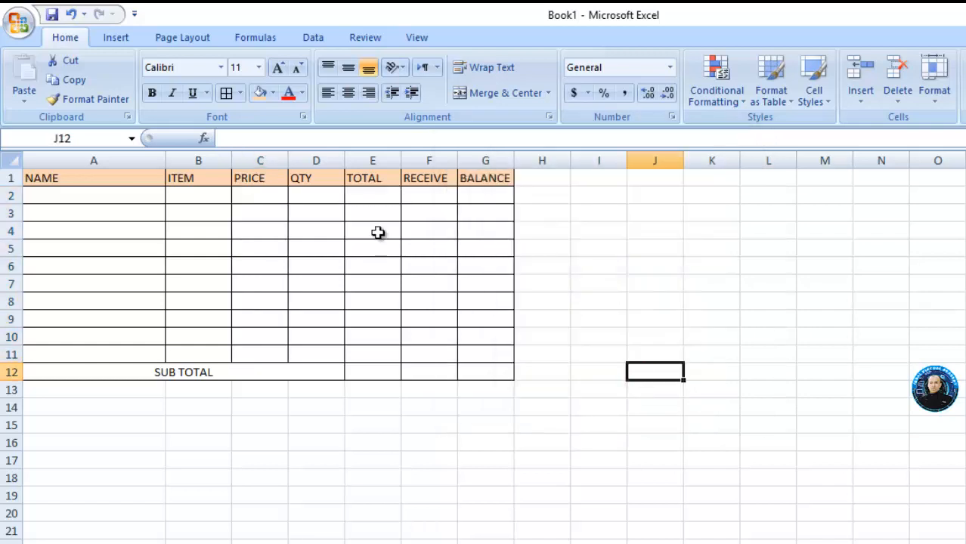
{"action": "left_click", "coordinate": [371, 194]}
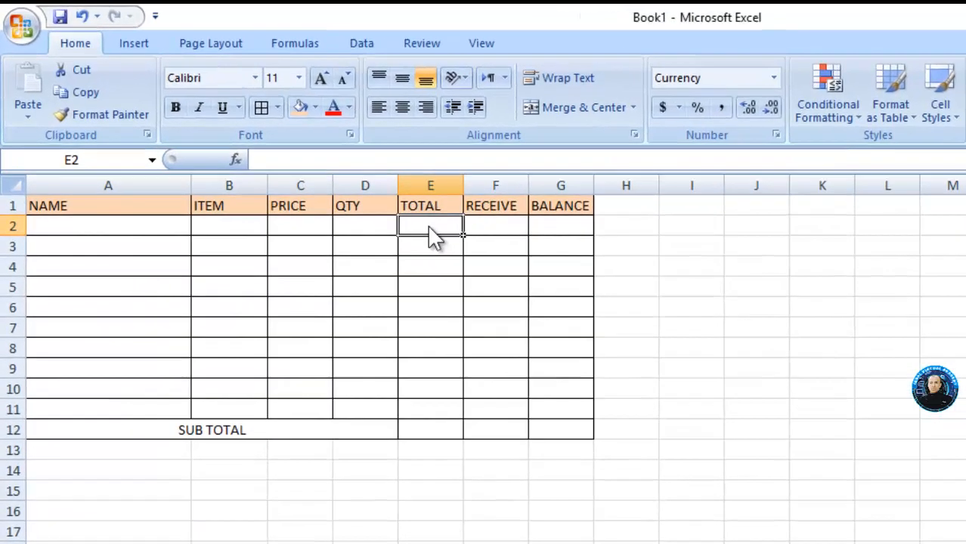
{"action": "type", "text": "="}
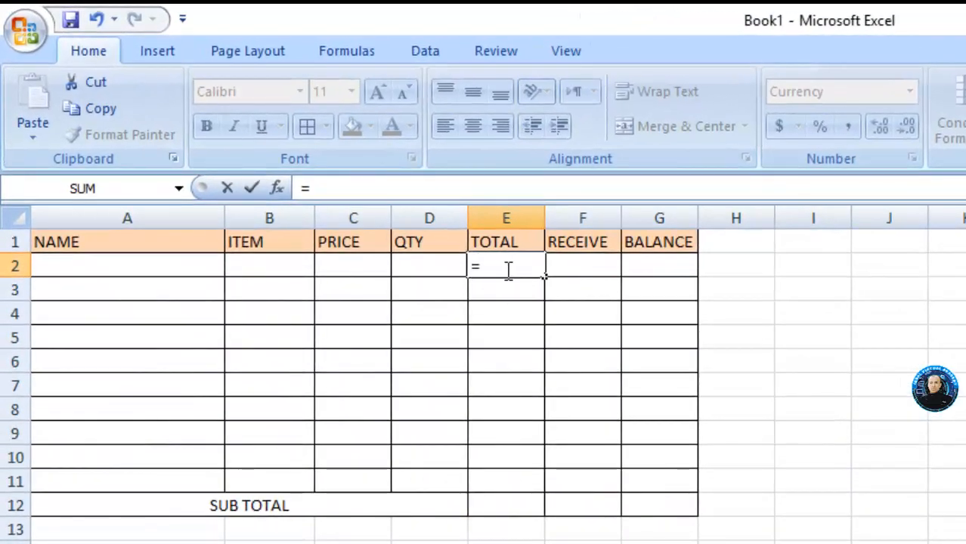
{"action": "key", "text": "BackSpace"}
{"action": "left_click", "coordinate": [729, 312]}
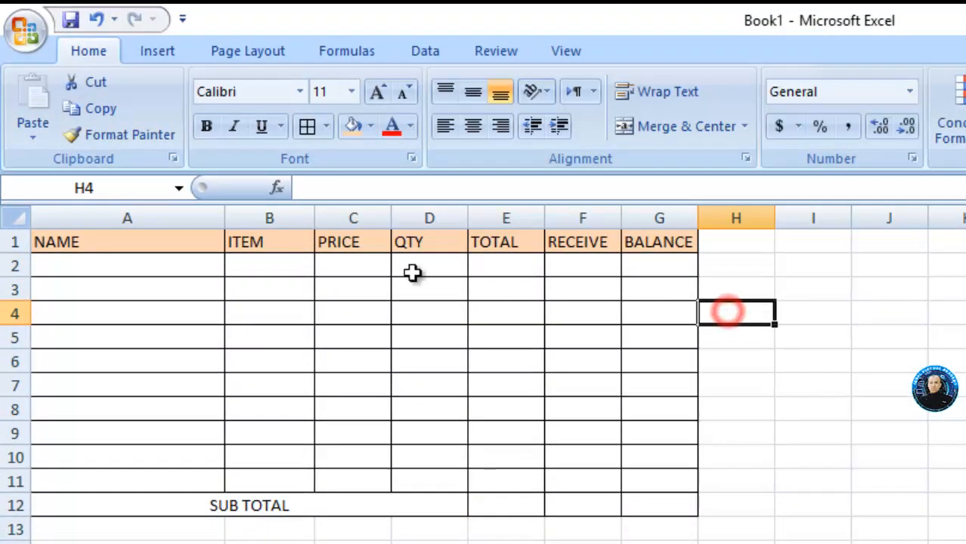
{"action": "left_click", "coordinate": [208, 270]}
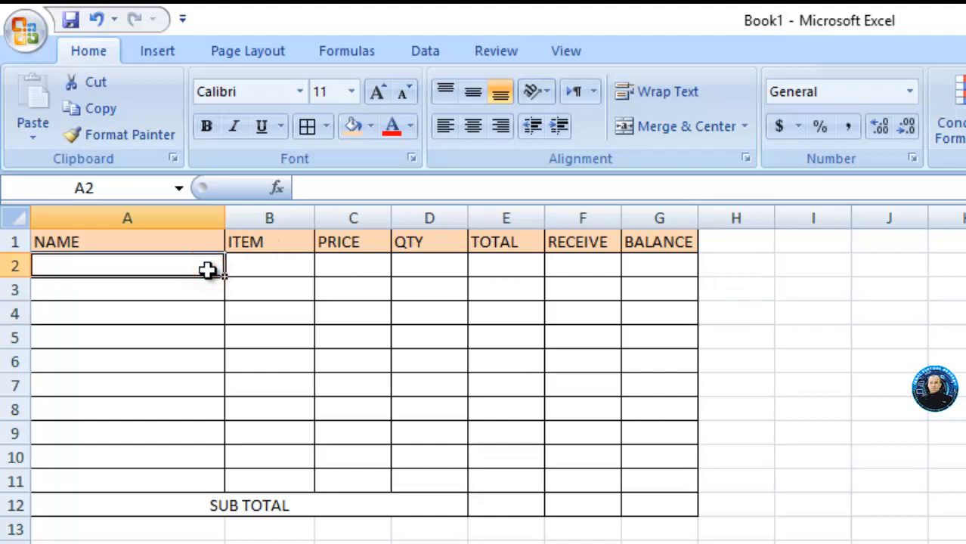
{"action": "left_click", "coordinate": [272, 271]}
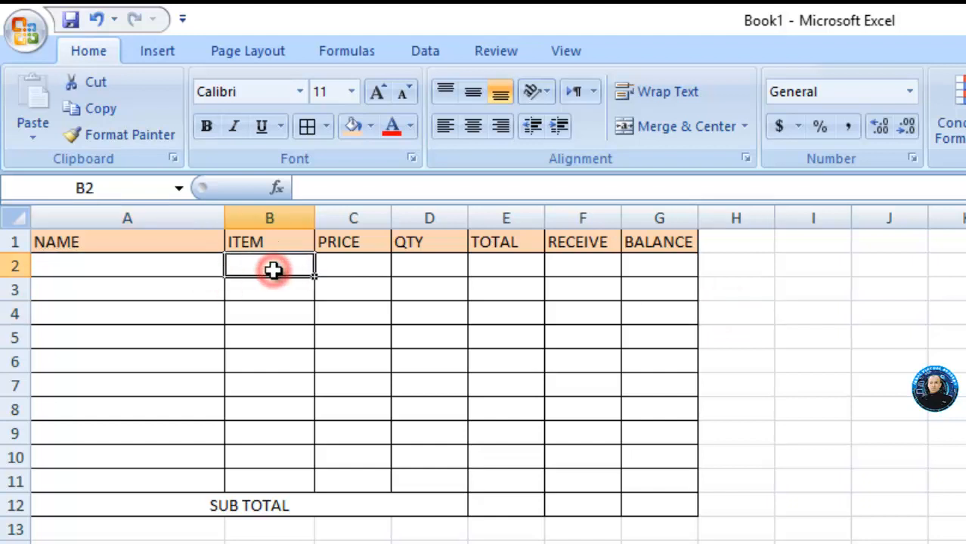
{"action": "left_click", "coordinate": [327, 268]}
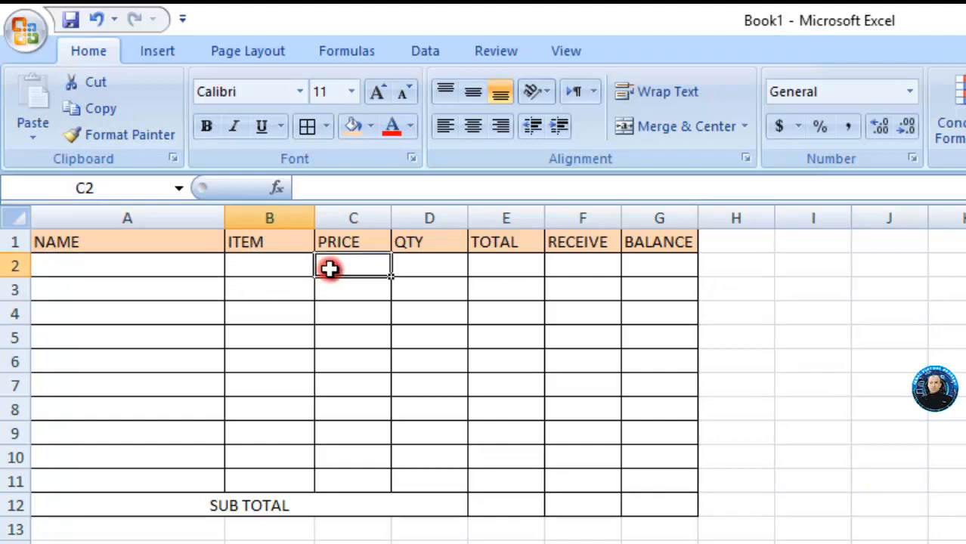
{"action": "left_click", "coordinate": [412, 264]}
{"action": "left_click", "coordinate": [505, 260]}
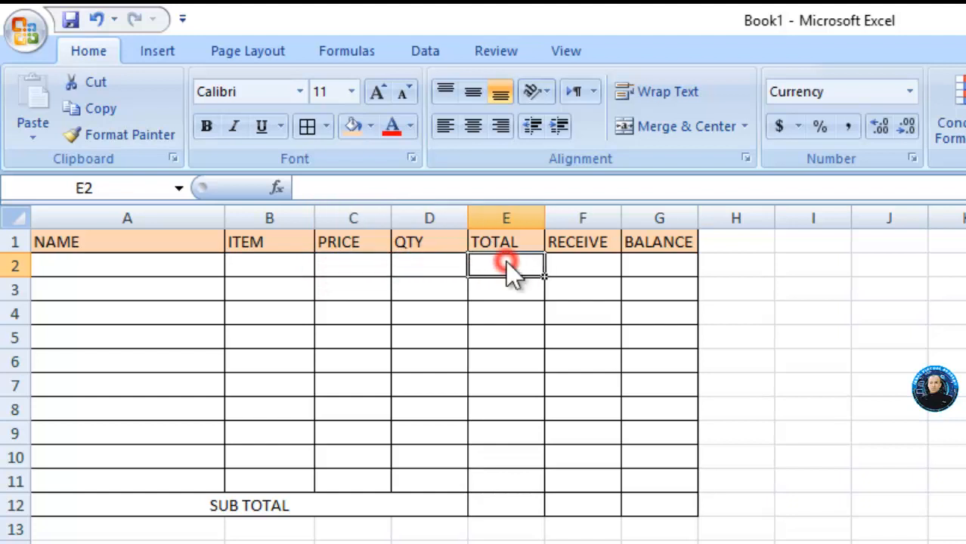
{"action": "left_click", "coordinate": [347, 269]}
{"action": "left_click", "coordinate": [443, 258]}
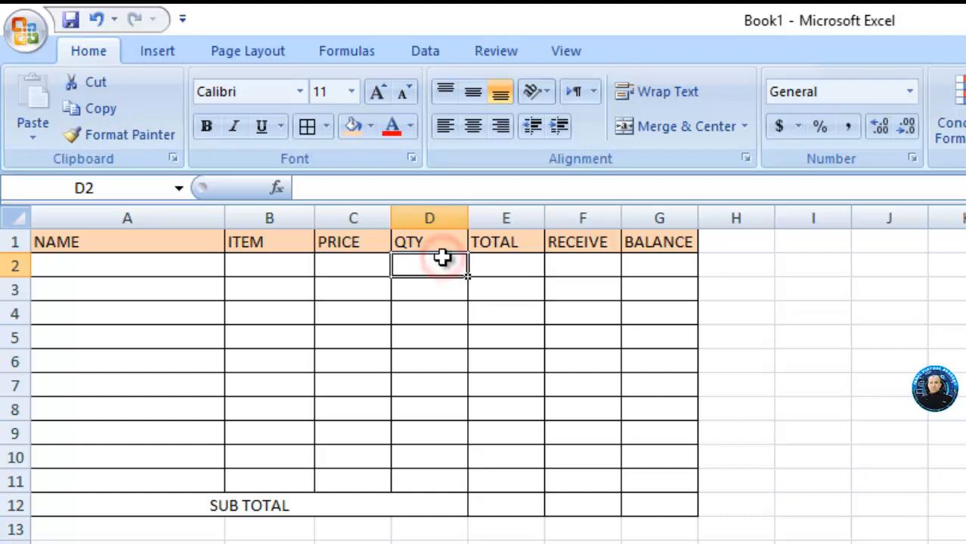
Step: Enter the formula =C2*D2 in TOTAL cell E2 and fill it down through E11
{"action": "left_click", "coordinate": [520, 270]}
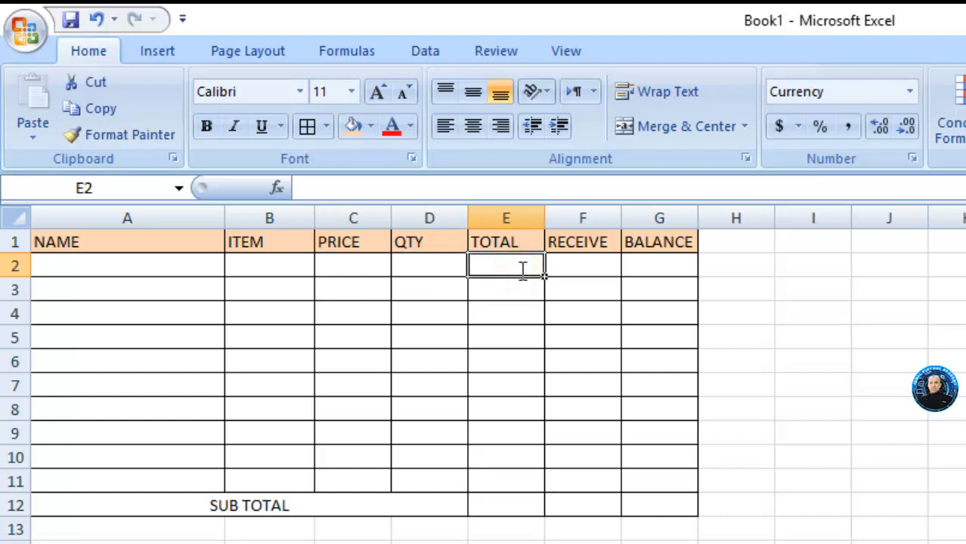
{"action": "type", "text": "="}
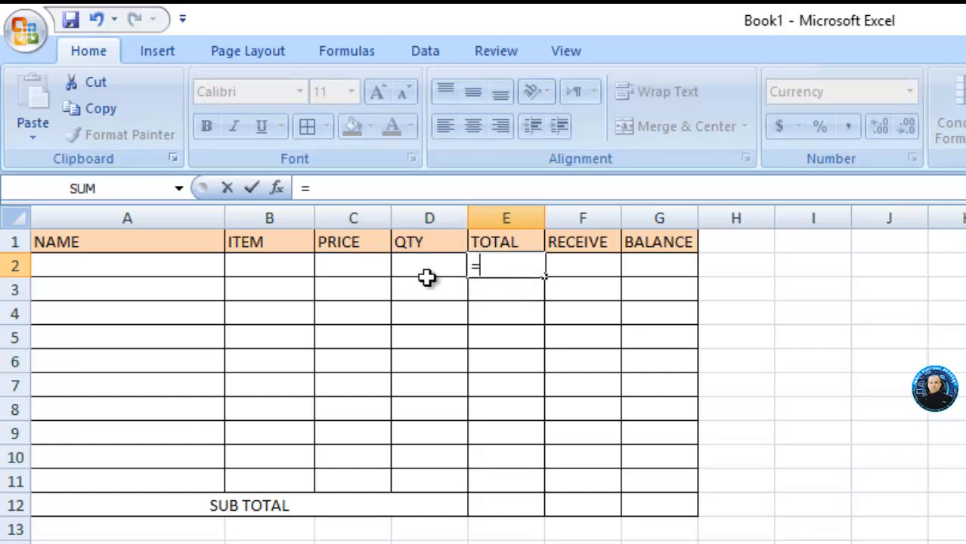
{"action": "left_click", "coordinate": [365, 267]}
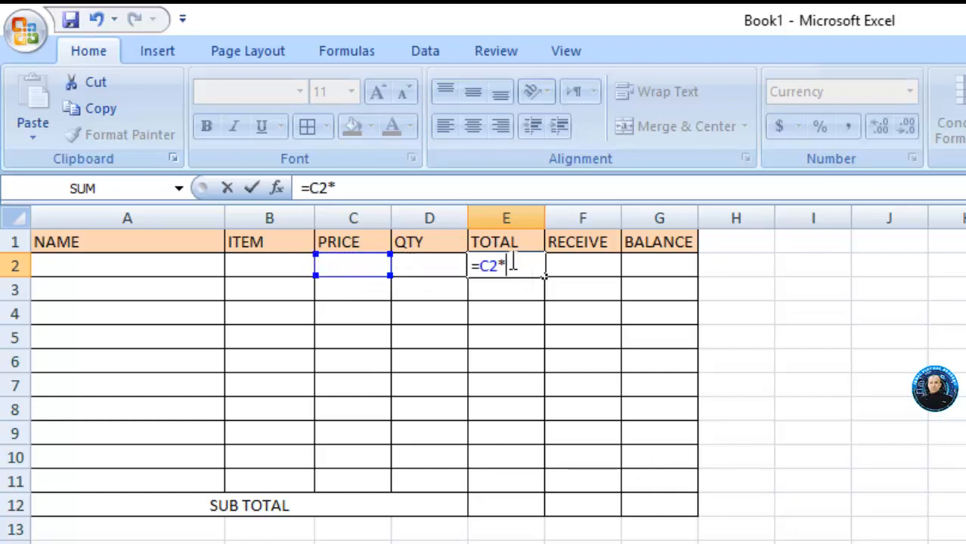
{"action": "left_click", "coordinate": [438, 268]}
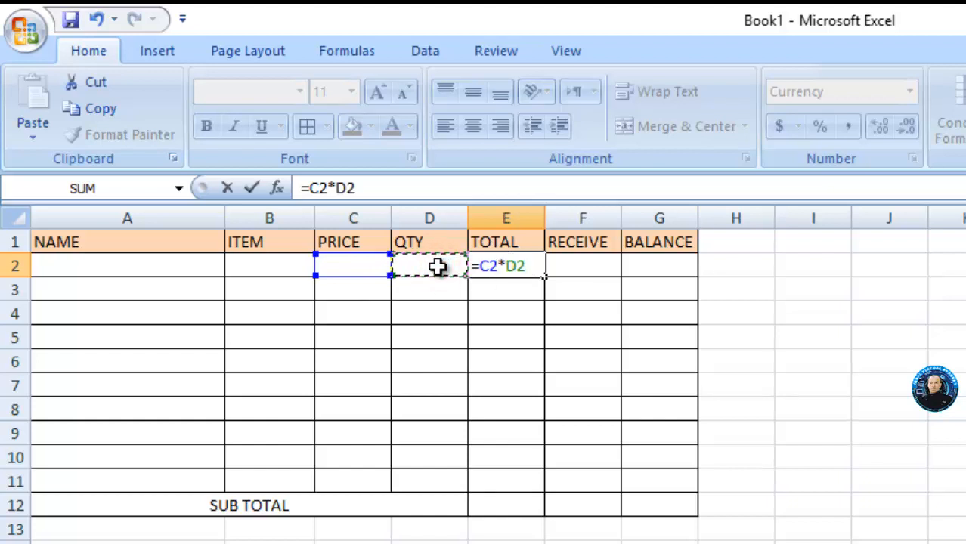
{"action": "key", "text": "Return"}
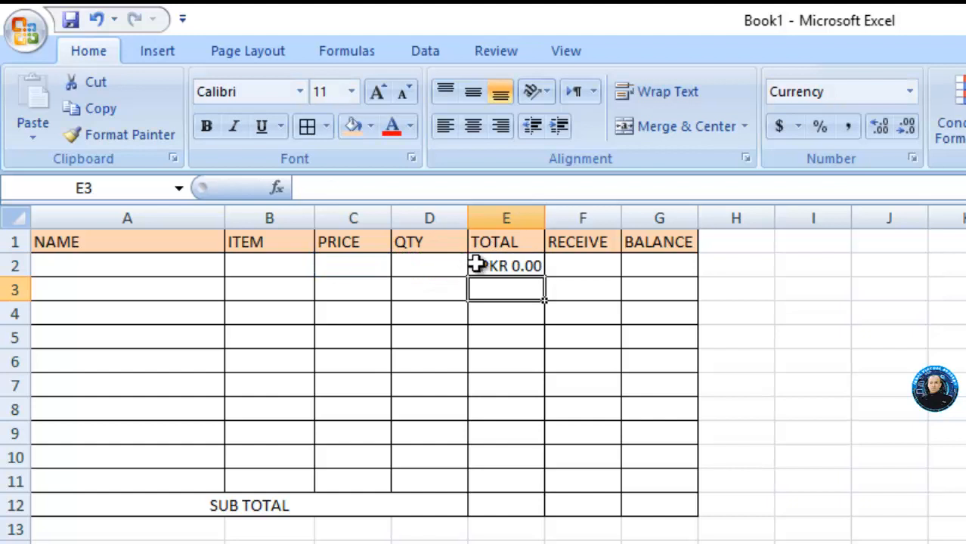
{"action": "left_click", "coordinate": [512, 265]}
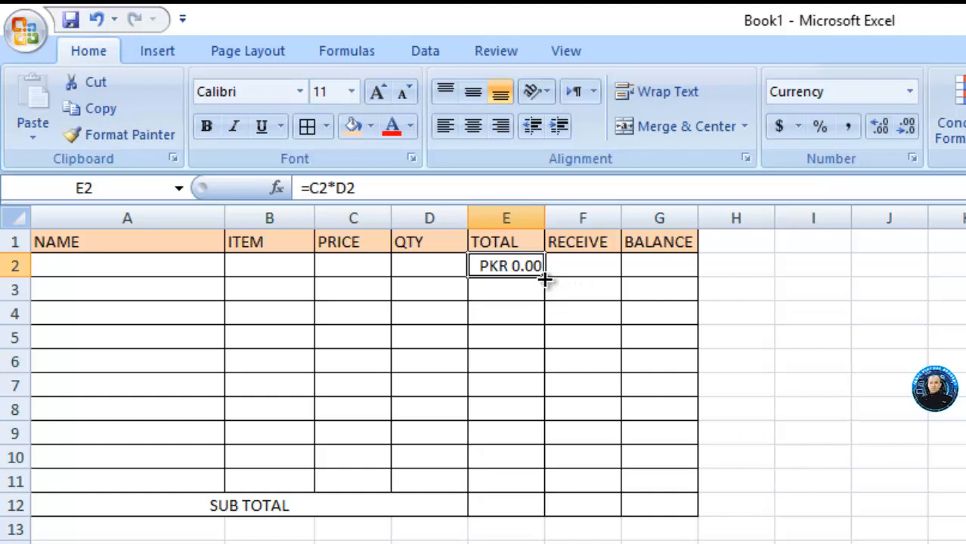
{"action": "left_click_drag", "start_coordinate": [545, 279], "coordinate": [513, 479]}
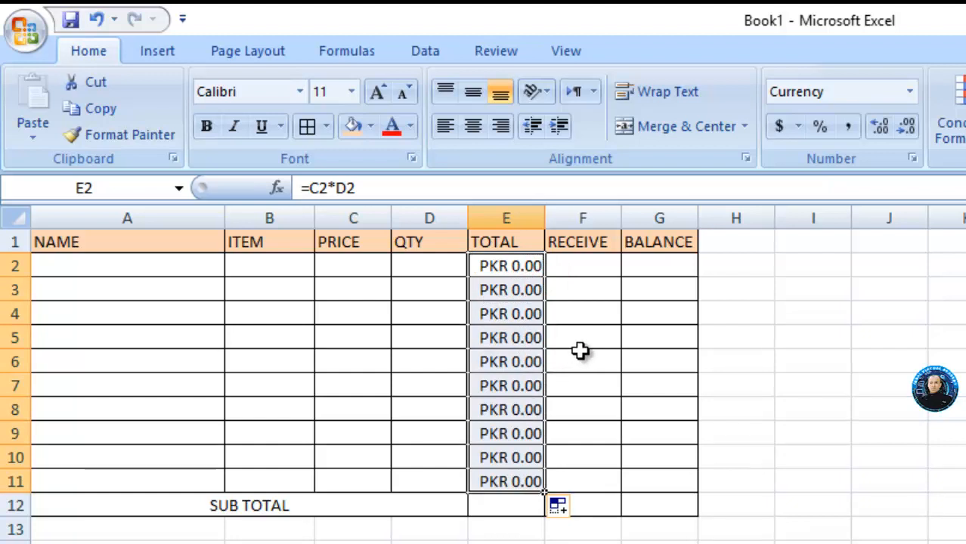
Step: Enter the formula =E2-F2 in BALANCE cell G2 and fill it down through G11
{"action": "left_click", "coordinate": [587, 273]}
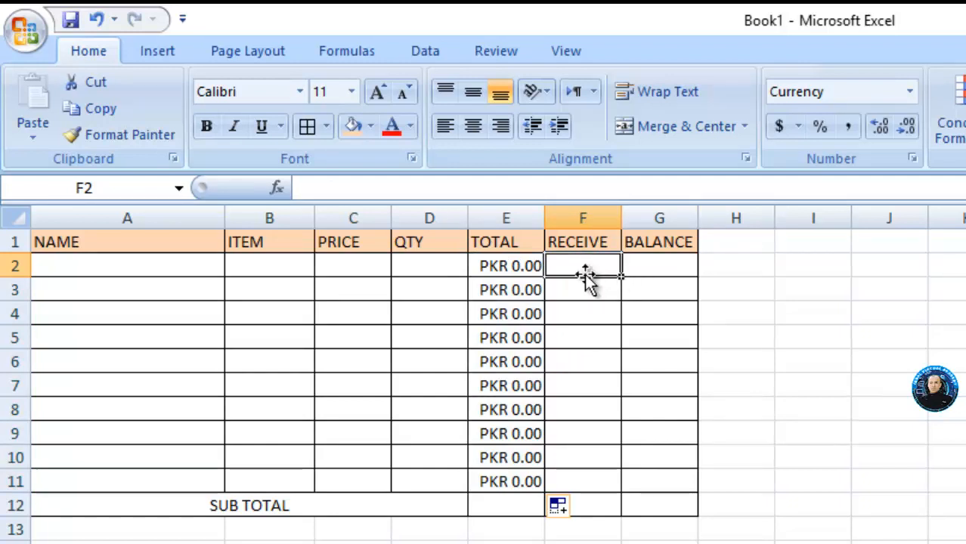
{"action": "left_click", "coordinate": [678, 271]}
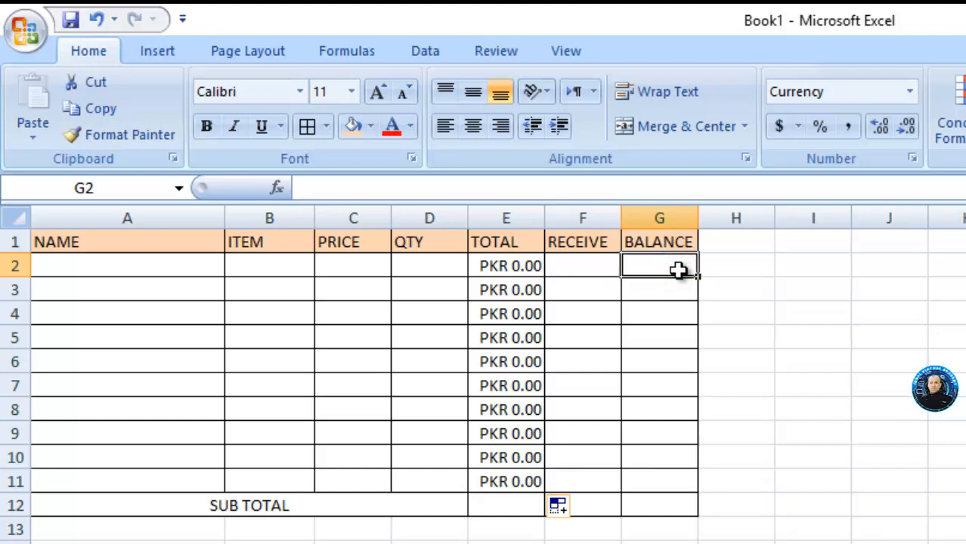
{"action": "type", "text": "="}
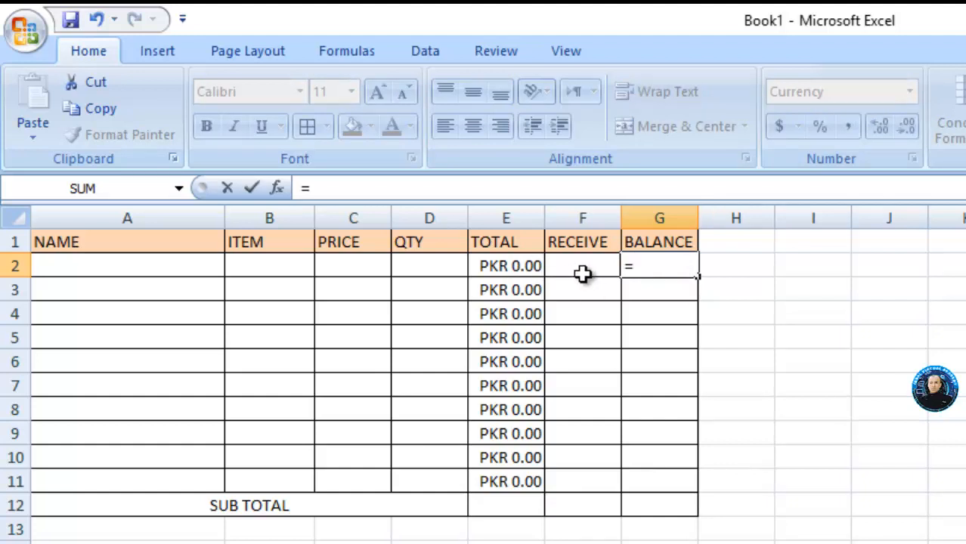
{"action": "left_click", "coordinate": [527, 269]}
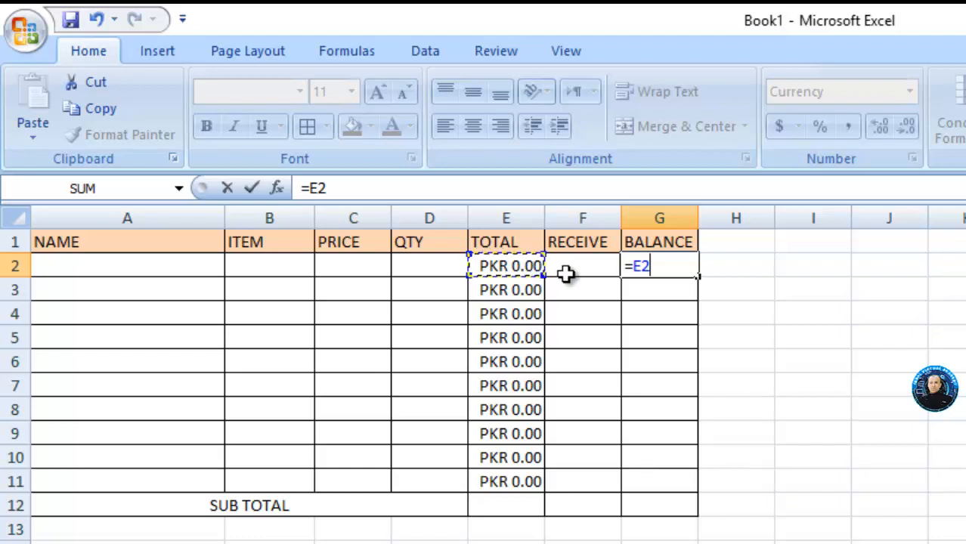
{"action": "type", "text": "-"}
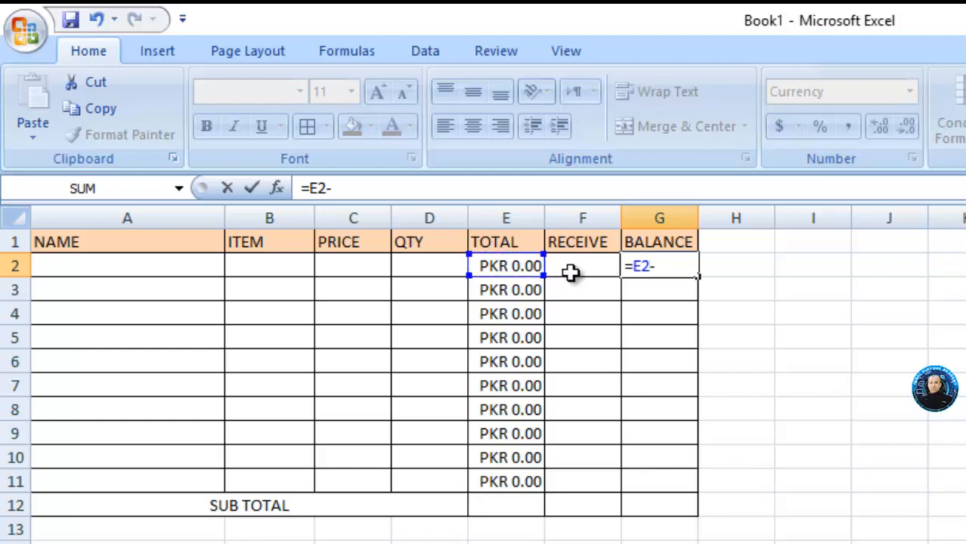
{"action": "left_click", "coordinate": [570, 271]}
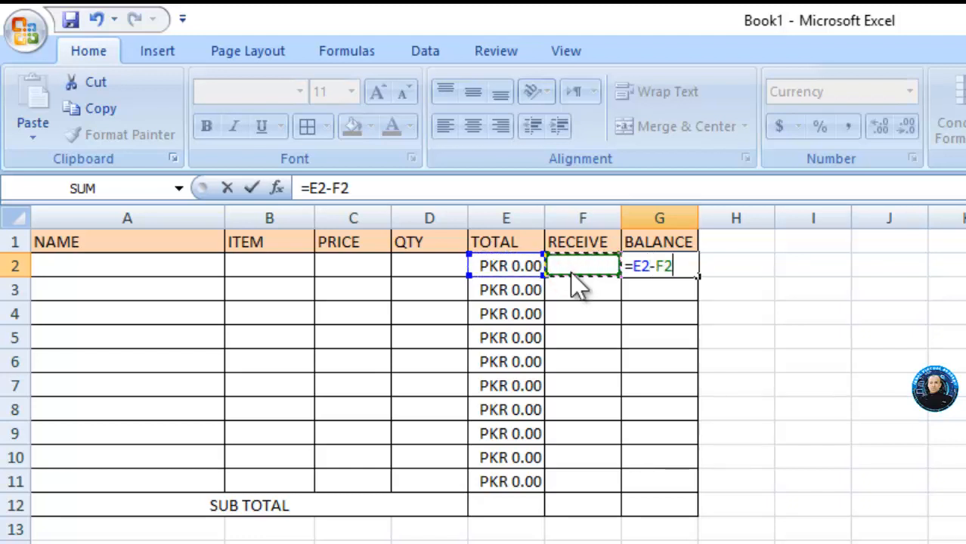
{"action": "key", "text": "Return"}
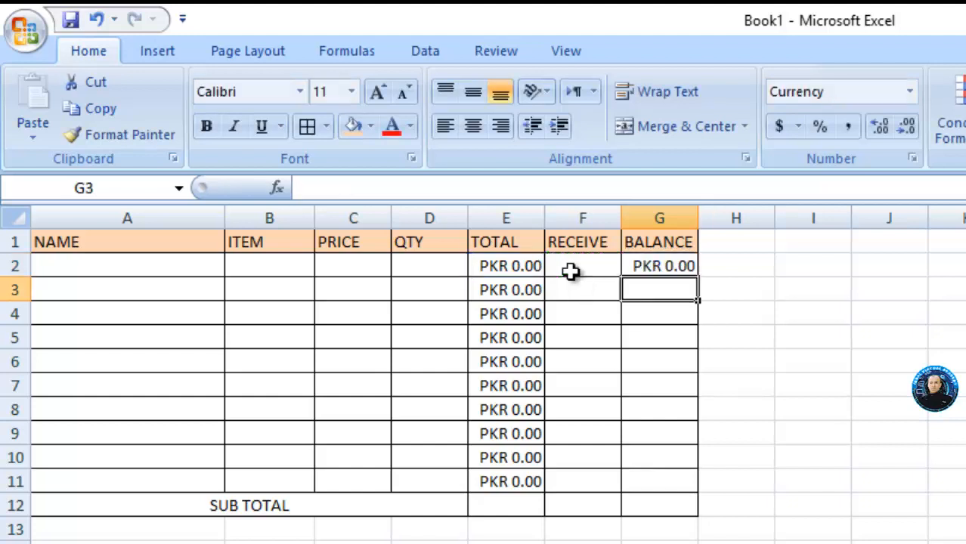
{"action": "left_click", "coordinate": [655, 270]}
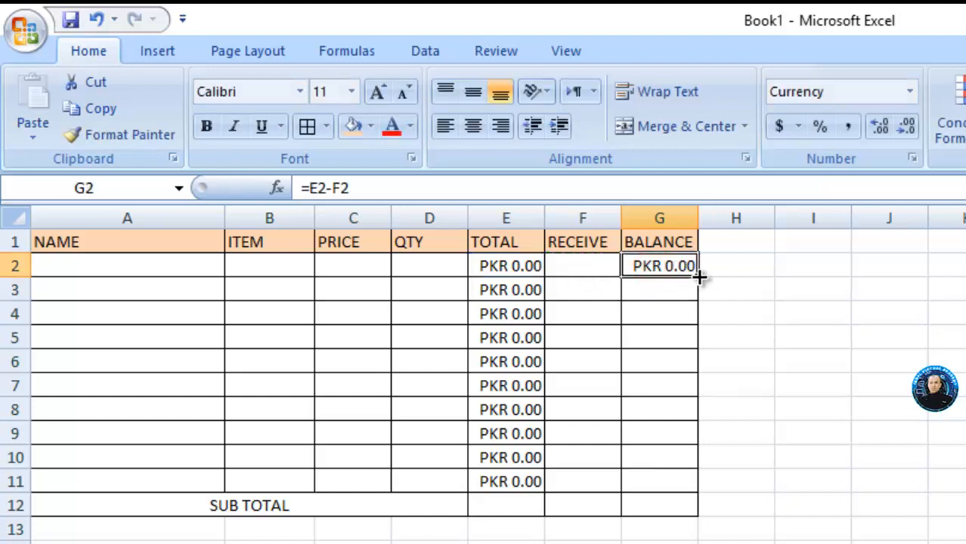
{"action": "left_click_drag", "start_coordinate": [700, 279], "coordinate": [671, 484]}
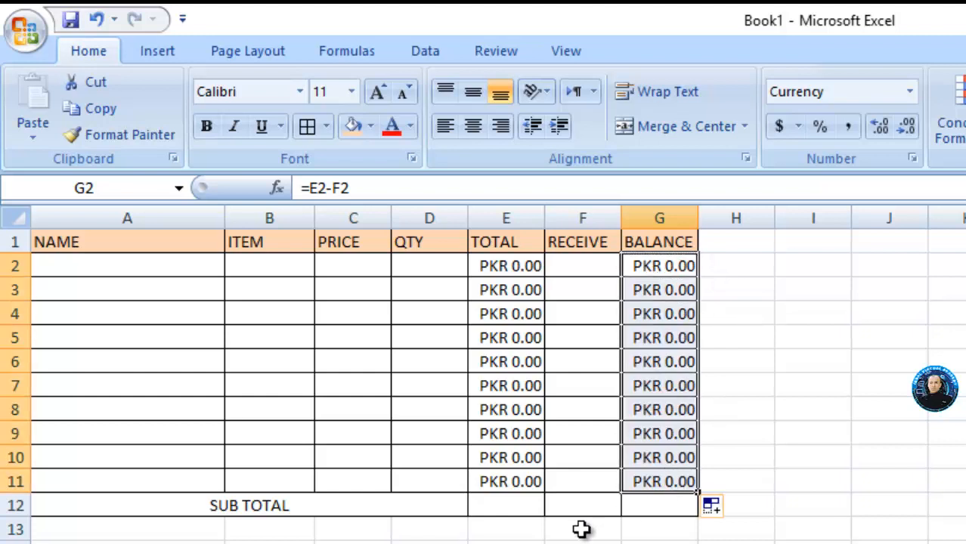
Step: Sum the TOTAL column in subtotal cell E12 with =SUM(E2:E11)
{"action": "left_click", "coordinate": [534, 509]}
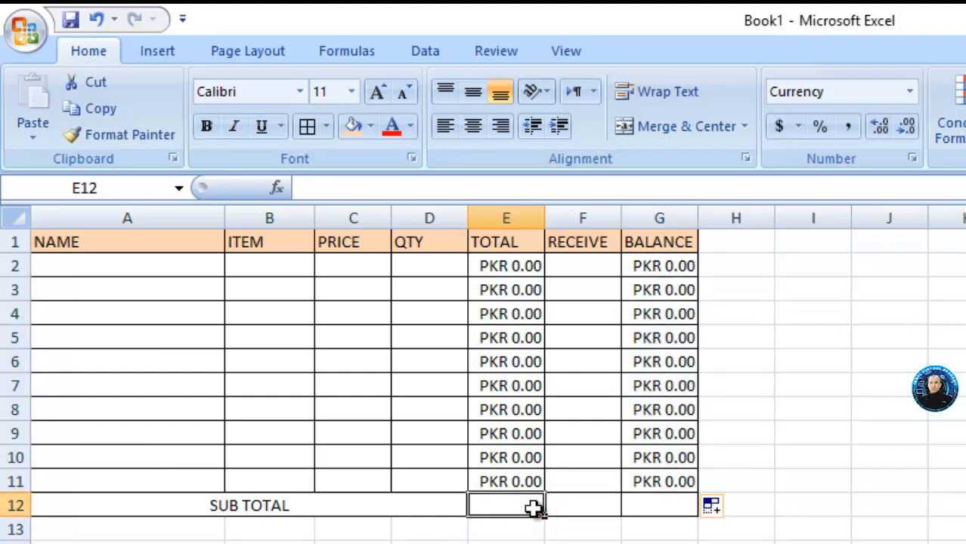
{"action": "key", "text": "alt+equal"}
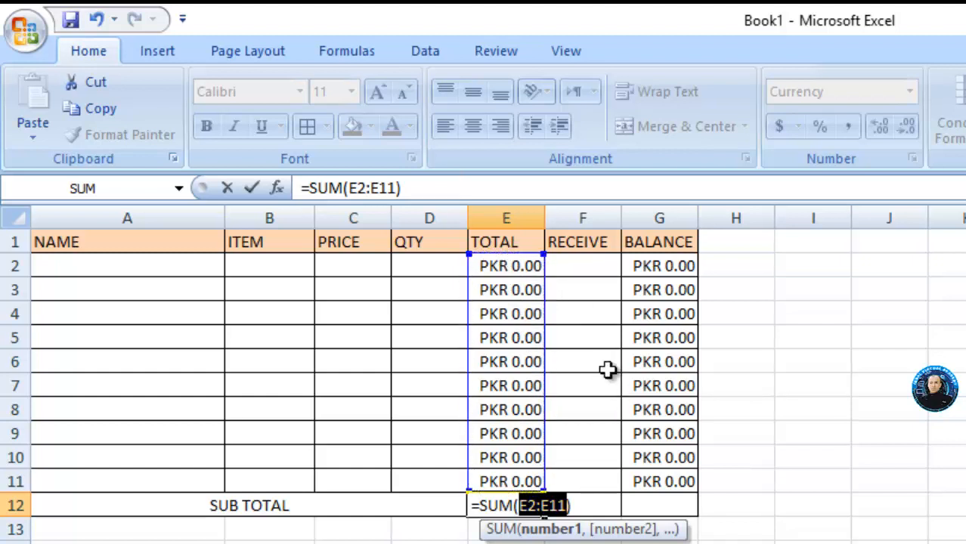
{"action": "key", "text": "Return"}
Step: Sum the BALANCE column in subtotal cell G12 with =SUM(G2:G11)
{"action": "left_click", "coordinate": [663, 503]}
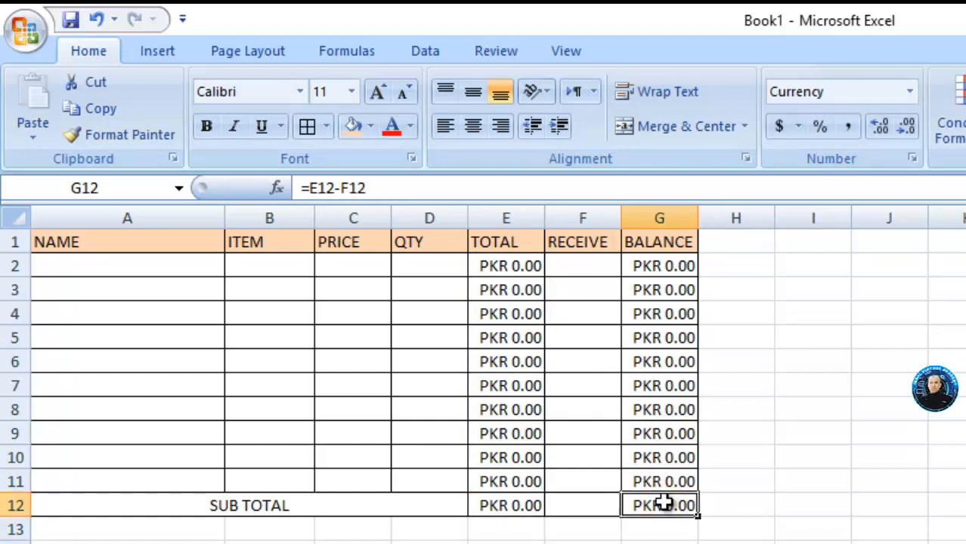
{"action": "type", "text": "=S"}
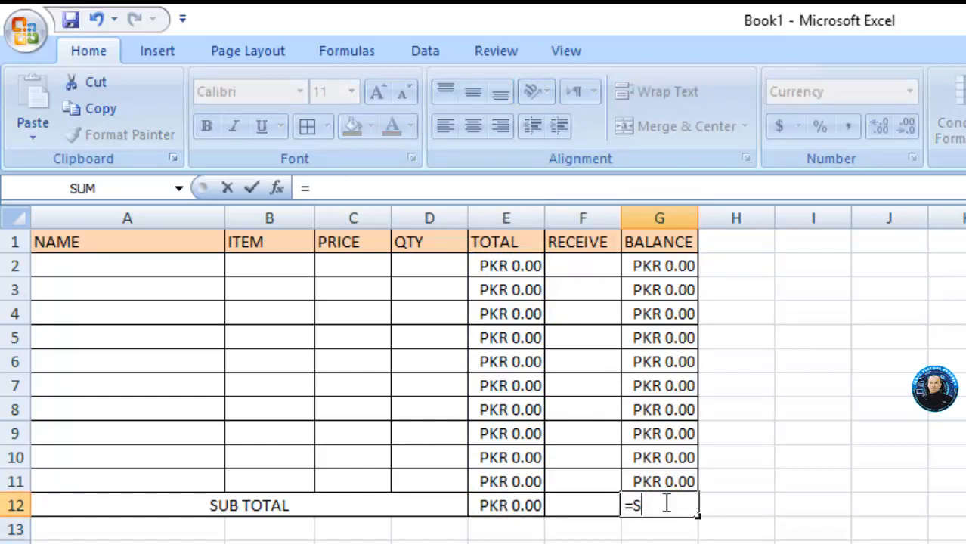
{"action": "type", "text": "UM("}
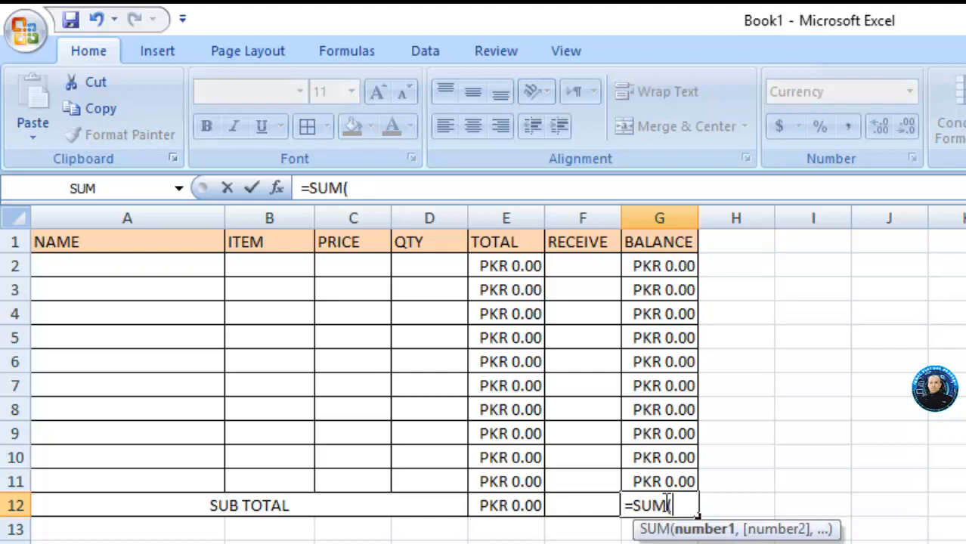
{"action": "left_click_drag", "start_coordinate": [652, 258], "coordinate": [655, 470]}
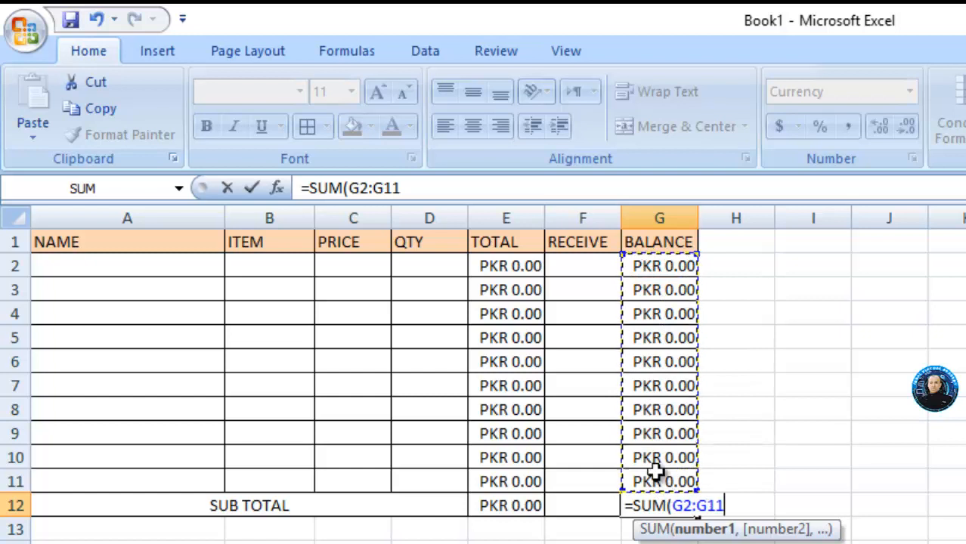
{"action": "type", "text": ")"}
{"action": "key", "text": "Return"}
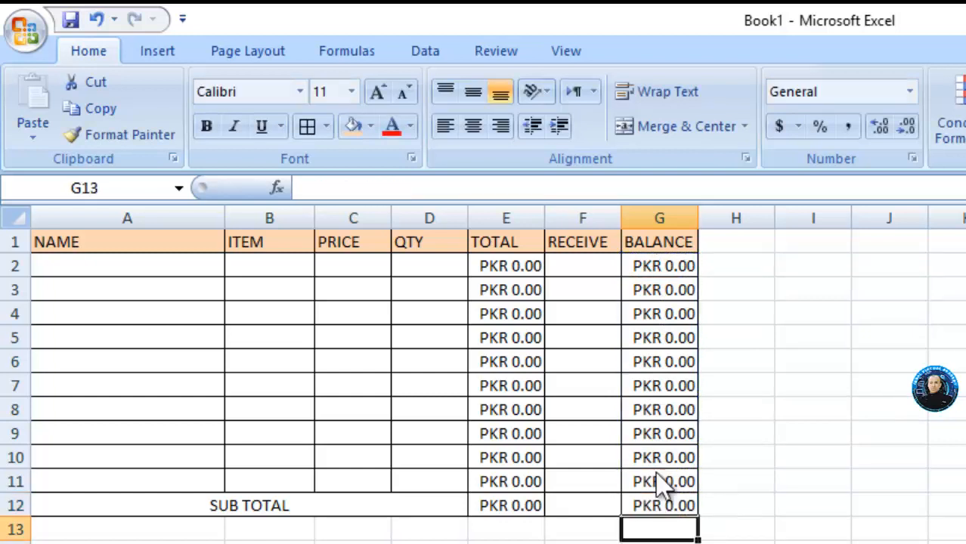
Step: Fill the SUB TOTAL row, cells A12:G12, with a light blue theme color
{"action": "left_click_drag", "start_coordinate": [642, 506], "coordinate": [274, 493]}
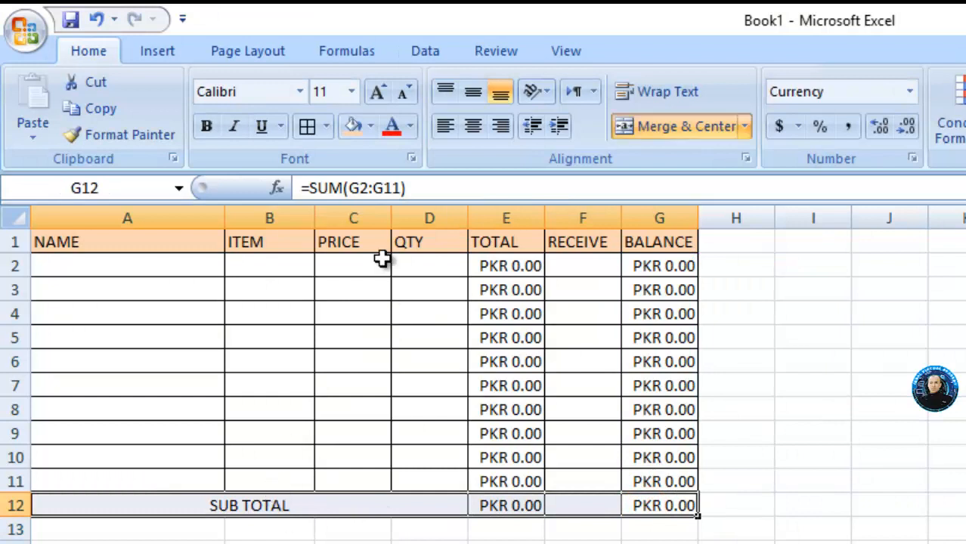
{"action": "left_click", "coordinate": [371, 127]}
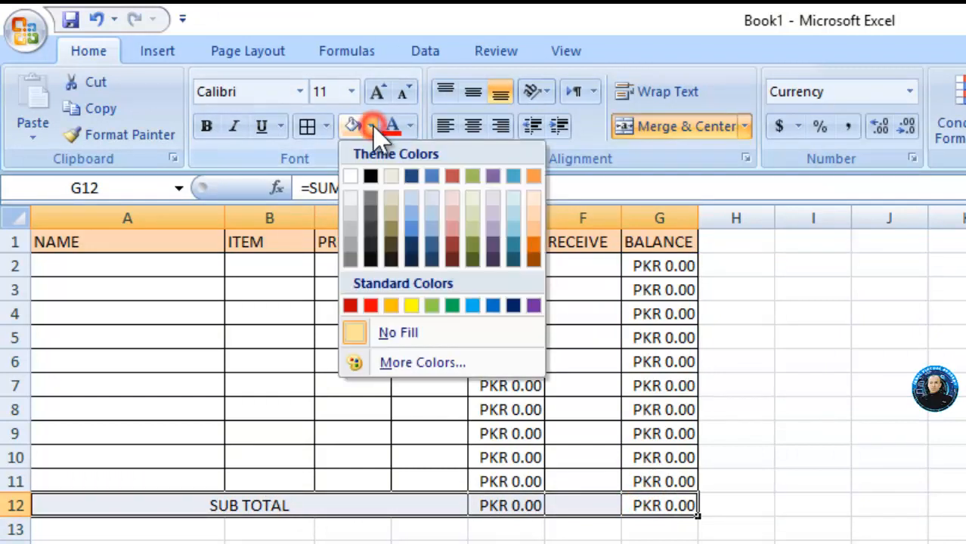
{"action": "left_click", "coordinate": [408, 210]}
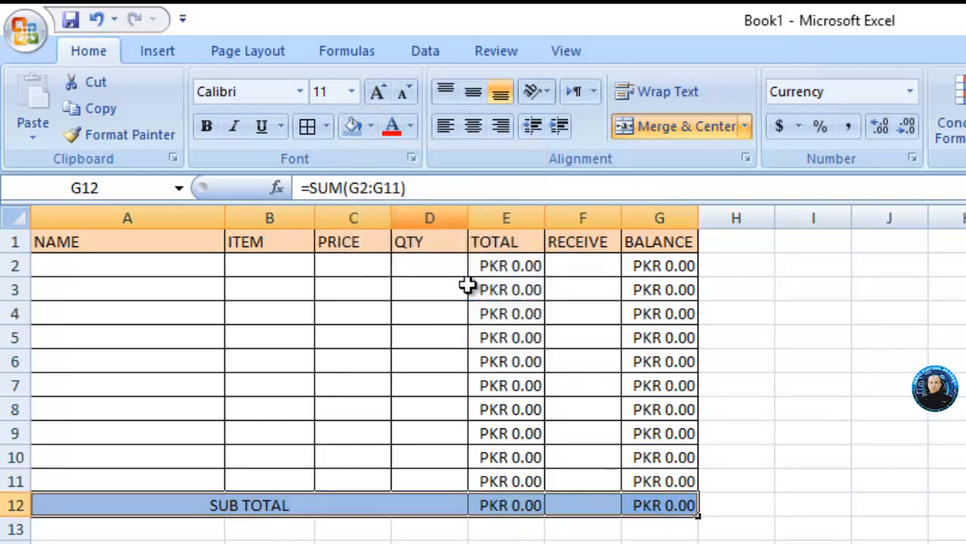
{"action": "key", "text": "Down"}
{"action": "key", "text": "Down"}
{"action": "key", "text": "Down"}
{"action": "key", "text": "Down"}
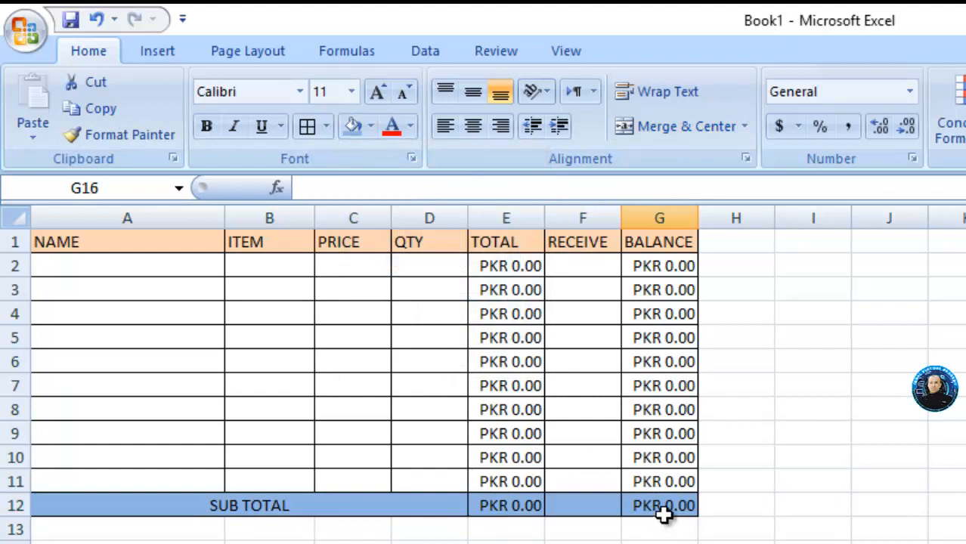
{"action": "left_click_drag", "start_coordinate": [663, 508], "coordinate": [220, 506]}
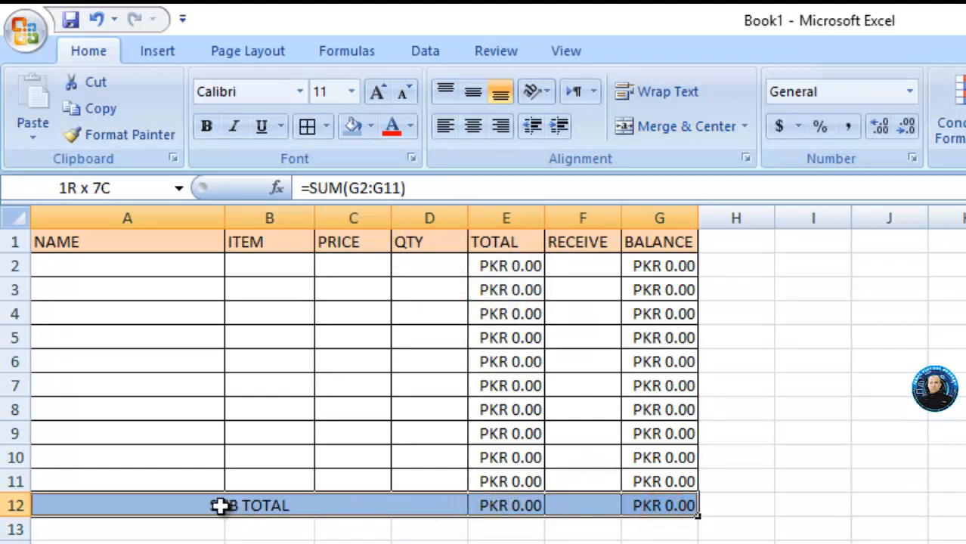
Step: Enter 44 as the RECEIVE amount in F2 and autofit the width of BALANCE column G
{"action": "left_click", "coordinate": [195, 269]}
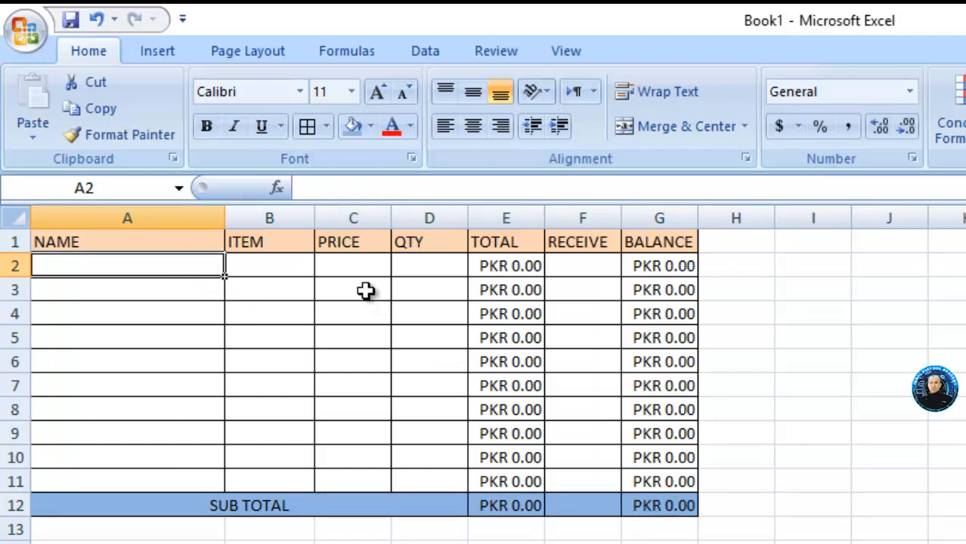
{"action": "left_click", "coordinate": [357, 269]}
{"action": "left_click", "coordinate": [583, 266]}
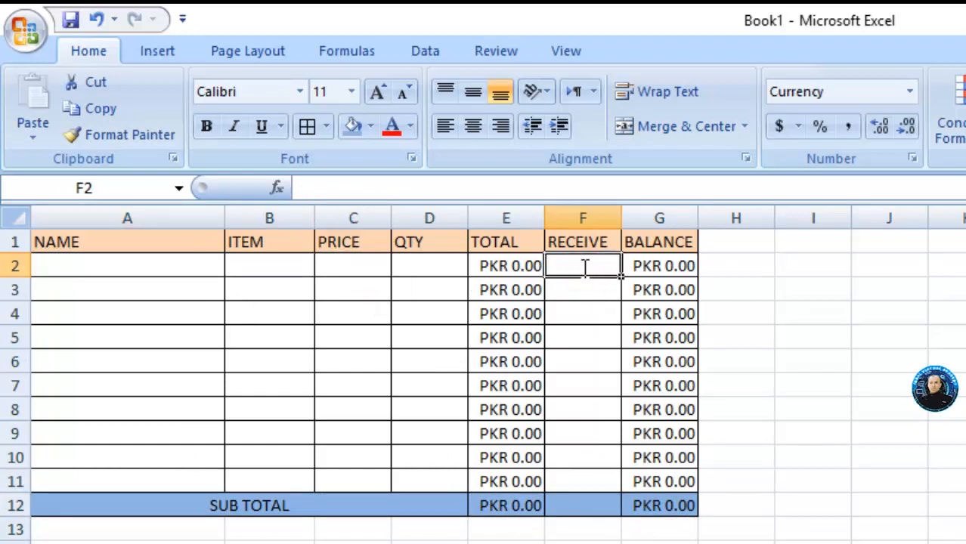
{"action": "type", "text": "44"}
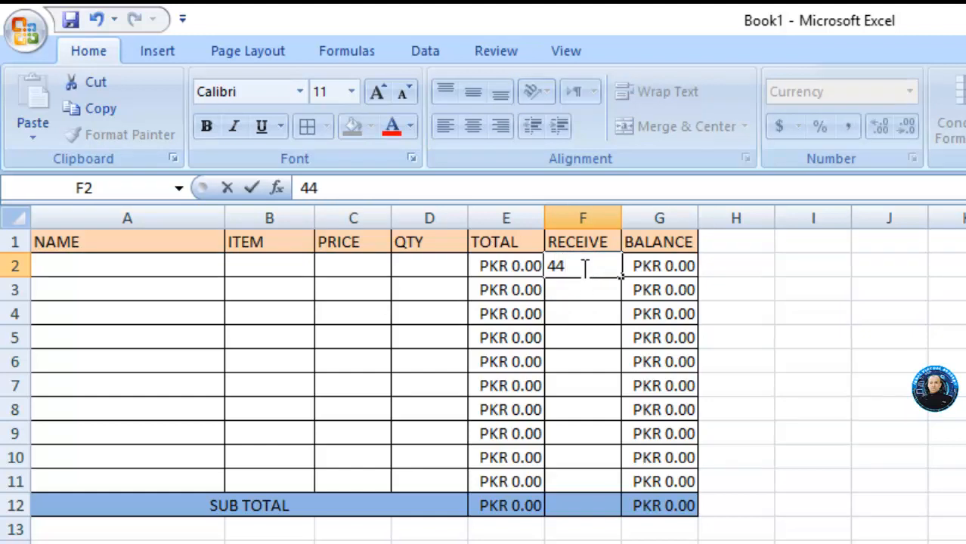
{"action": "left_click", "coordinate": [749, 306]}
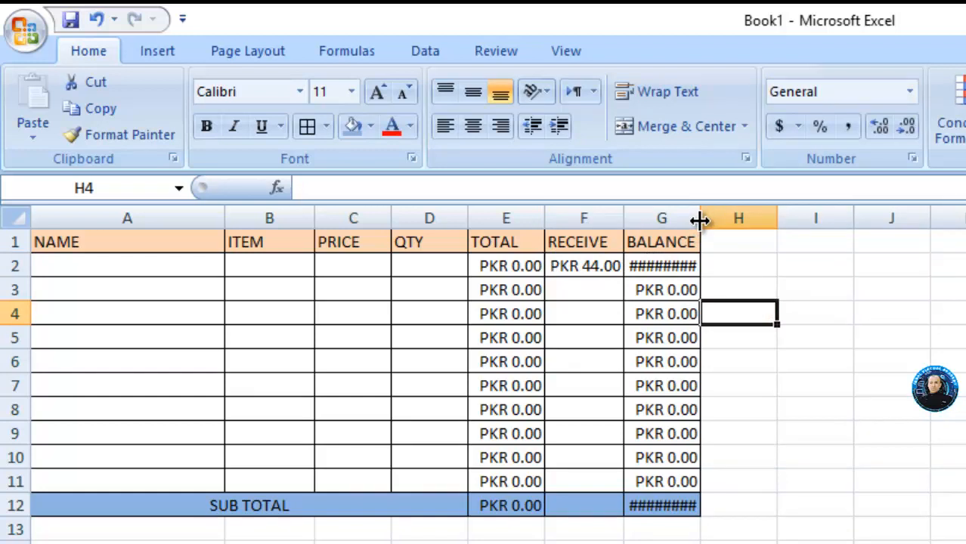
{"action": "double_click", "coordinate": [700, 219]}
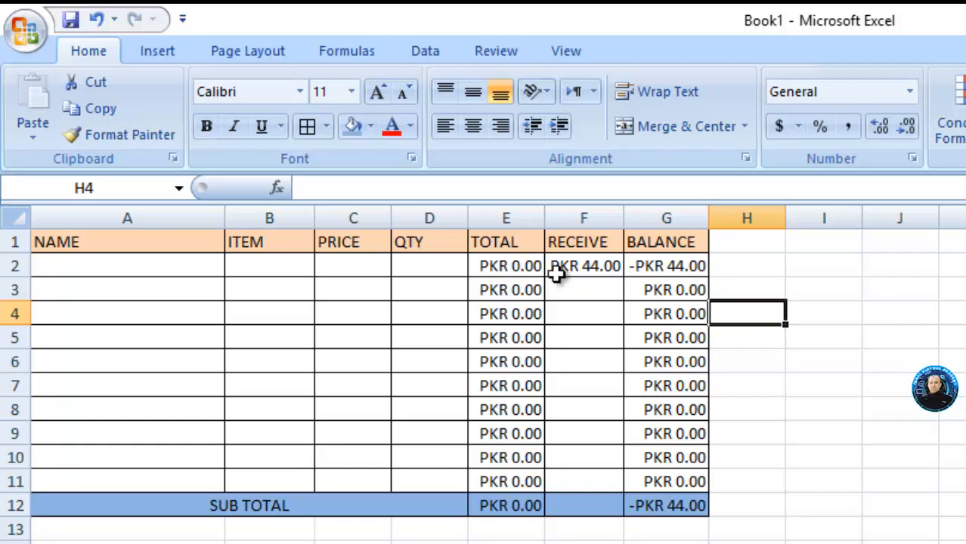
{"action": "left_click", "coordinate": [521, 267]}
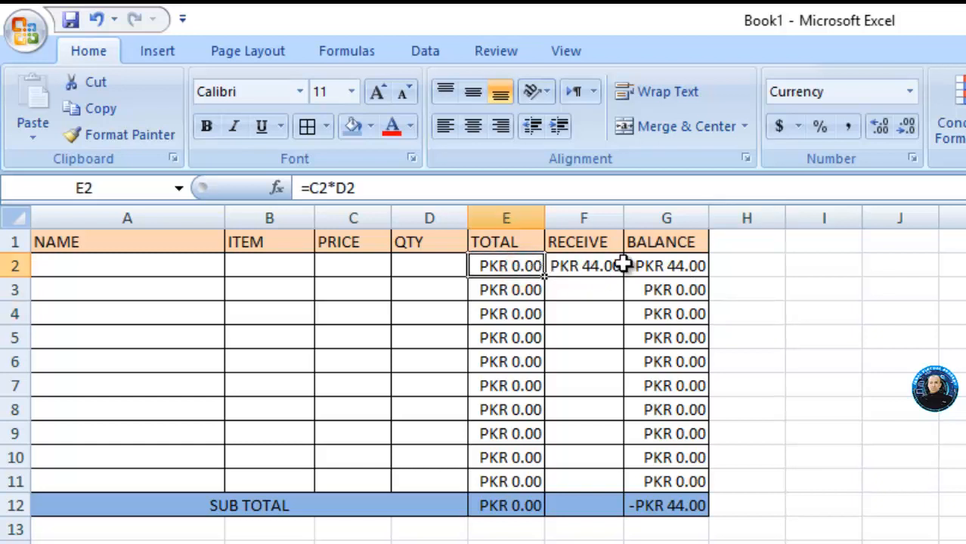
{"action": "left_click", "coordinate": [673, 264]}
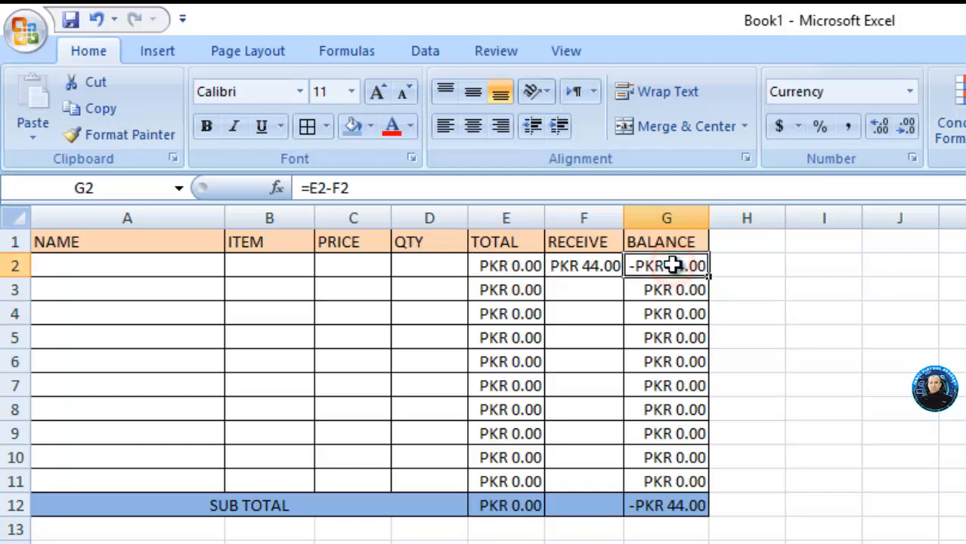
{"action": "left_click", "coordinate": [609, 266]}
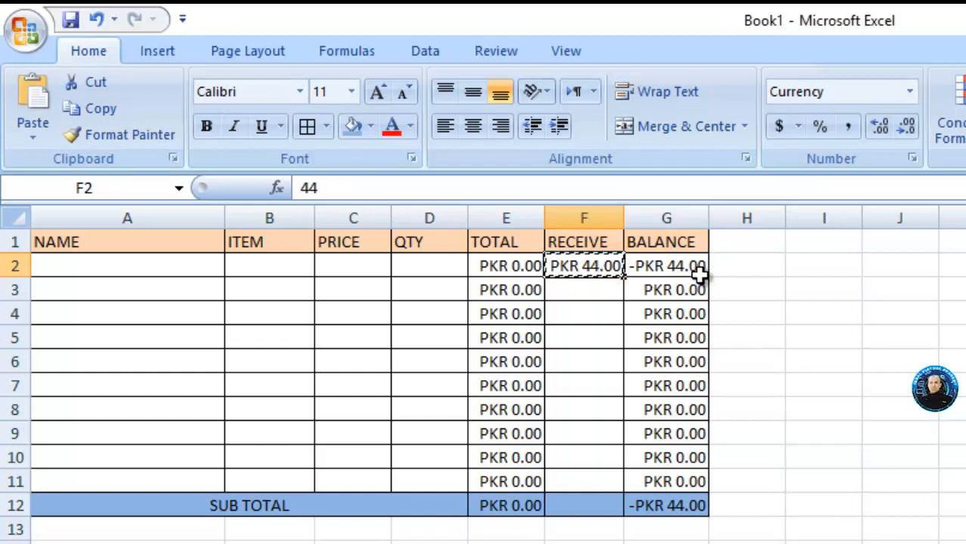
{"action": "left_click", "coordinate": [891, 344]}
{"action": "key", "text": "Escape"}
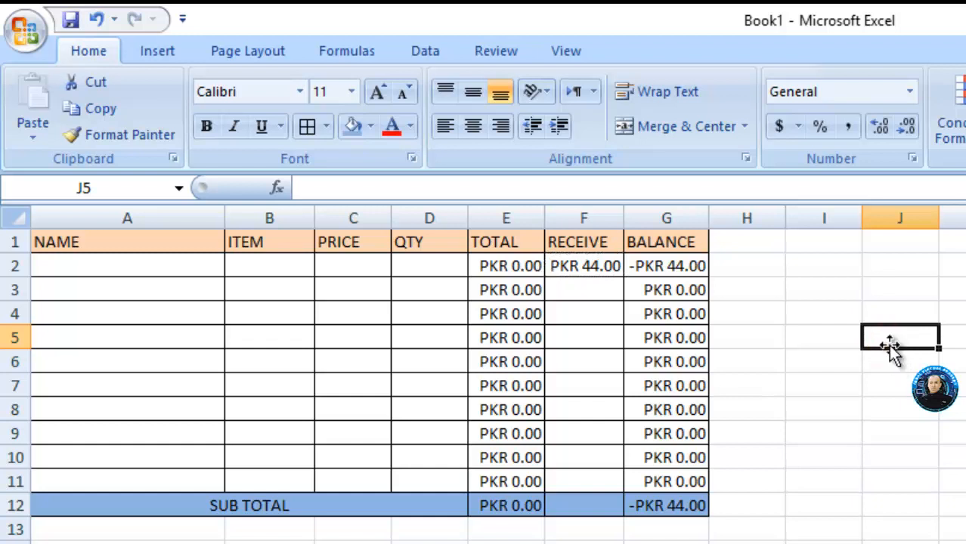
Step: Clear the RECEIVE amount in F2 and restore 44 in the cell
{"action": "right_click", "coordinate": [586, 272]}
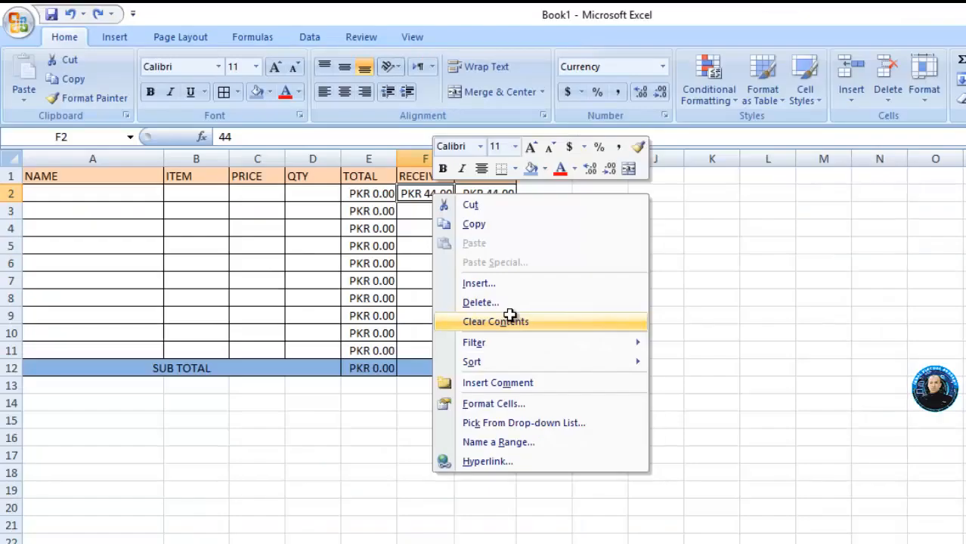
{"action": "left_click", "coordinate": [675, 445]}
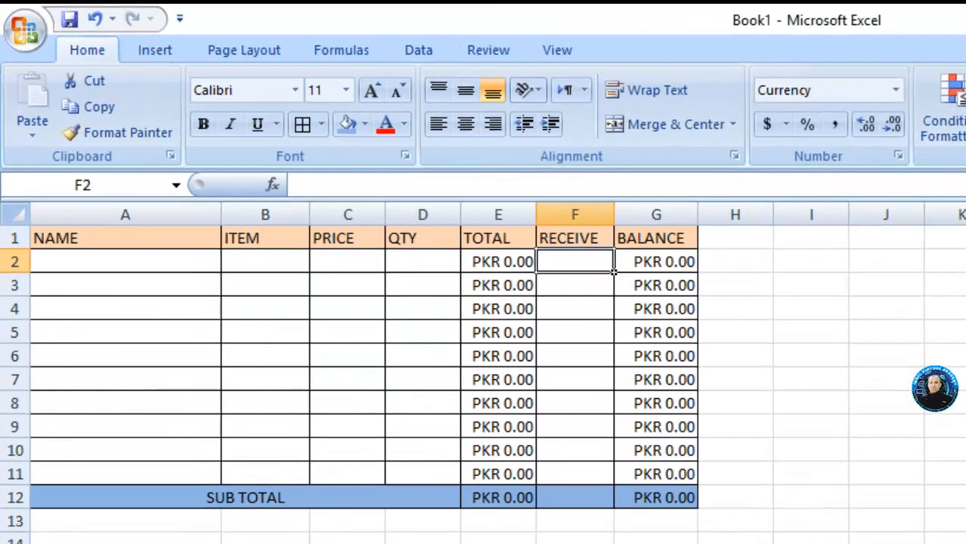
{"action": "type", "text": "44"}
{"action": "key", "text": "ctrl+Return"}
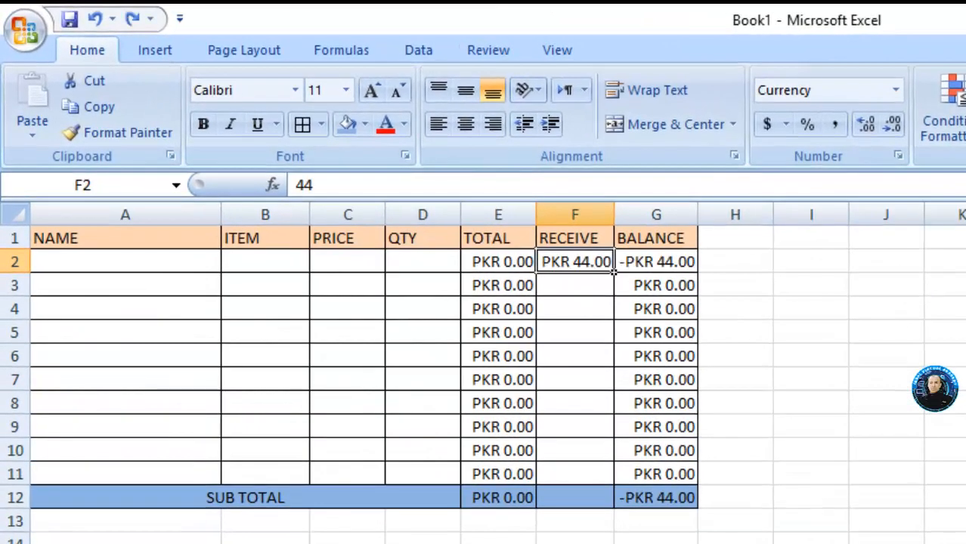
Step: Clear the contents of RECEIVE cell F2 and deselect it
{"action": "right_click", "coordinate": [571, 261]}
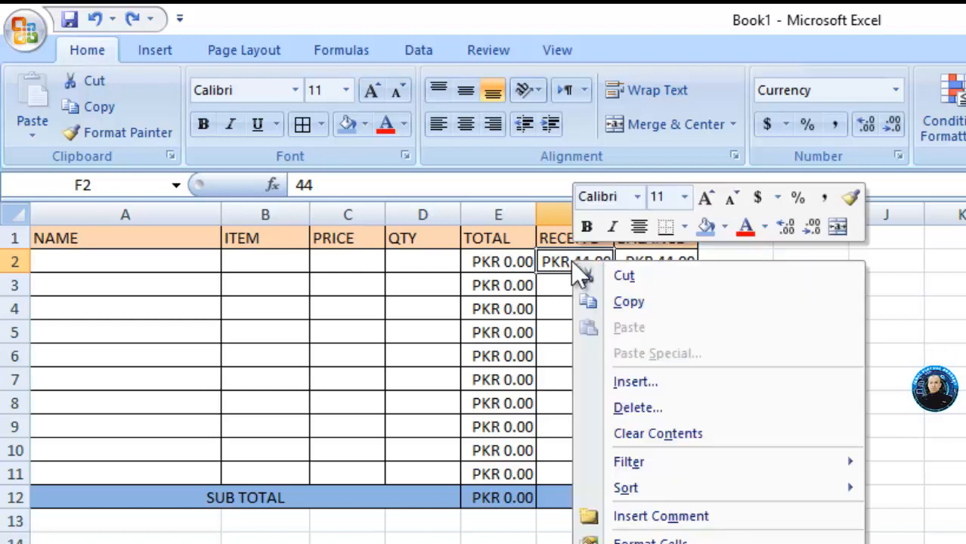
{"action": "left_click", "coordinate": [652, 436]}
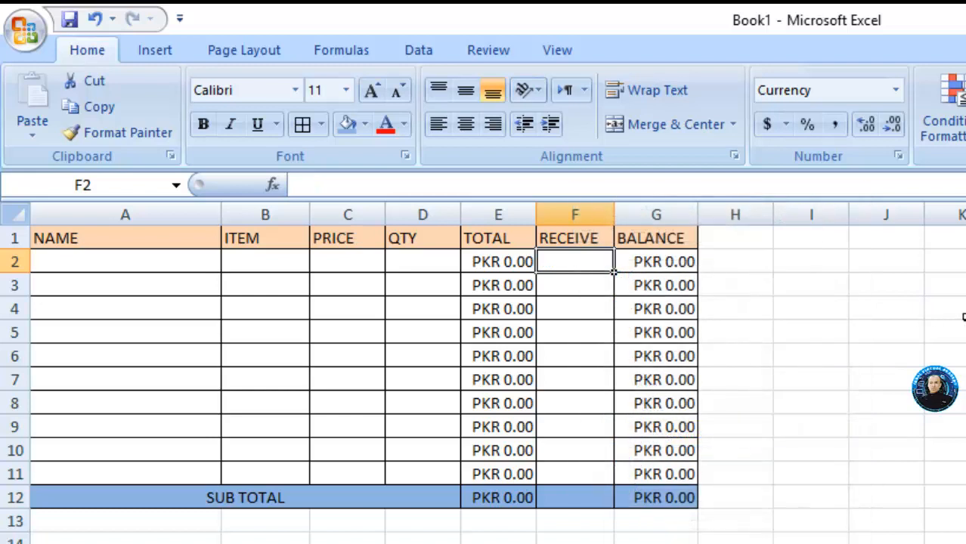
{"action": "left_click", "coordinate": [949, 332]}
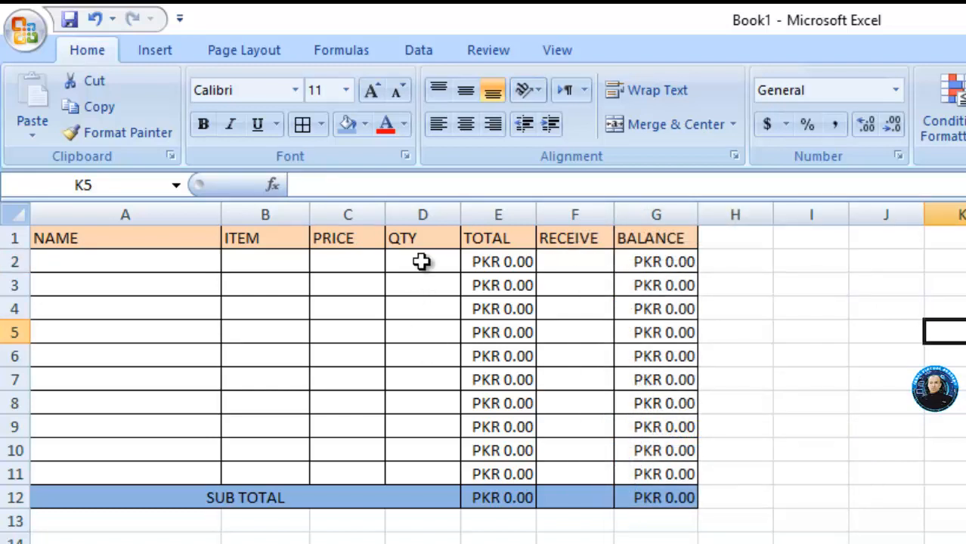
Step: Copy TOTAL cell E2 and apply only its formats to PRICE cells C2:C11 with Paste Special
{"action": "left_click", "coordinate": [523, 262]}
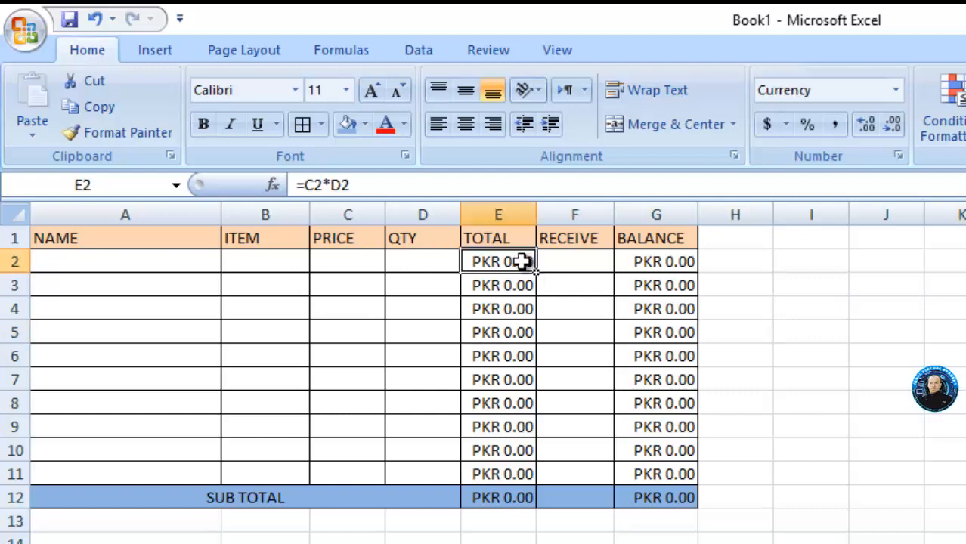
{"action": "right_click", "coordinate": [524, 263]}
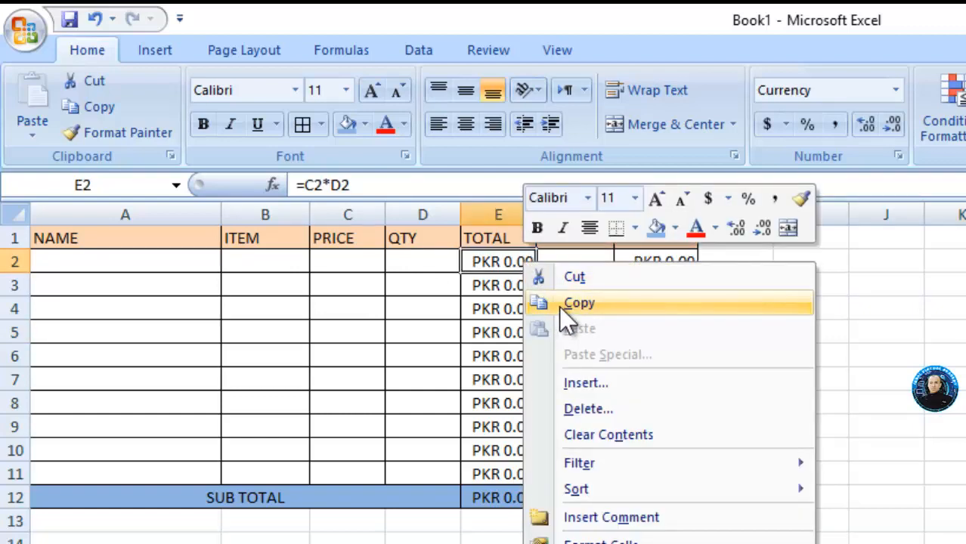
{"action": "left_click", "coordinate": [560, 305]}
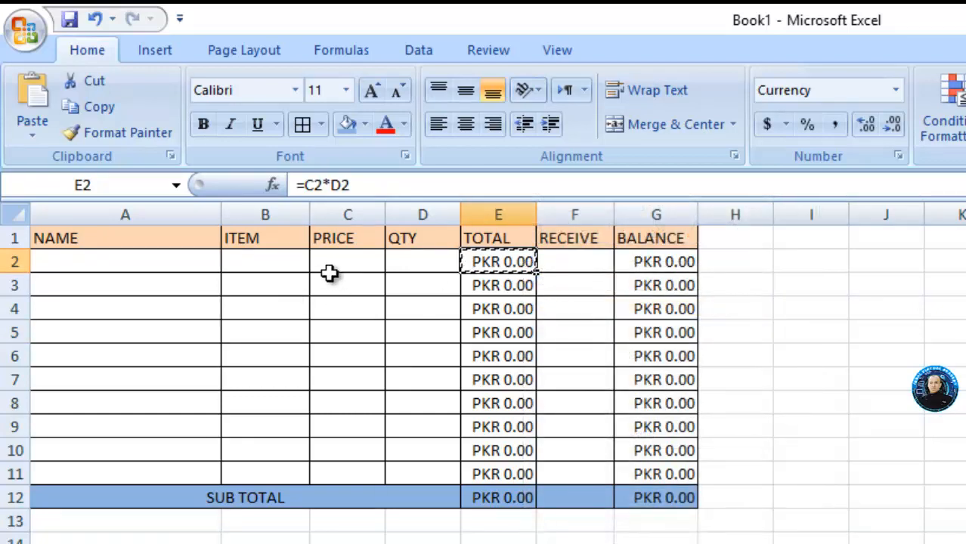
{"action": "left_click_drag", "start_coordinate": [334, 267], "coordinate": [345, 469]}
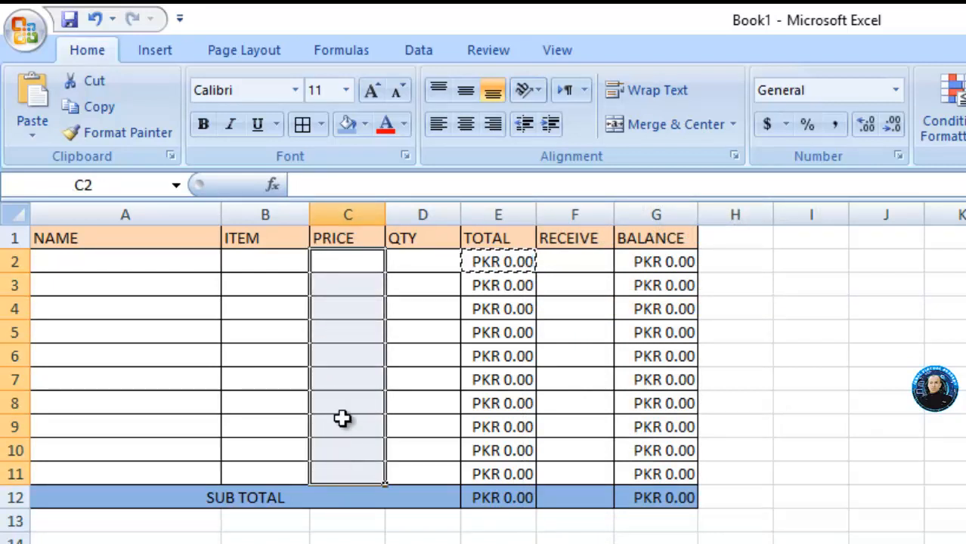
{"action": "right_click", "coordinate": [359, 286]}
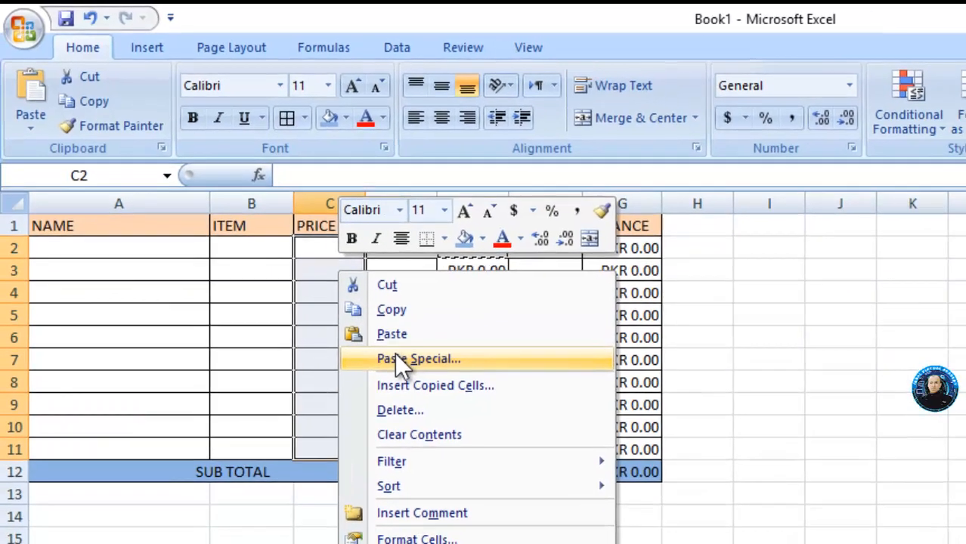
{"action": "left_click", "coordinate": [419, 378]}
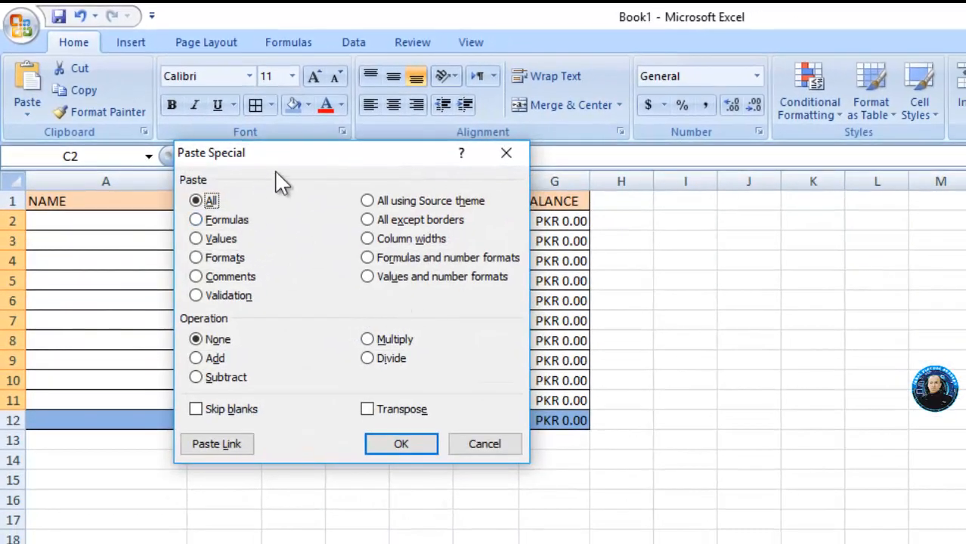
{"action": "left_click_drag", "start_coordinate": [333, 165], "coordinate": [659, 267]}
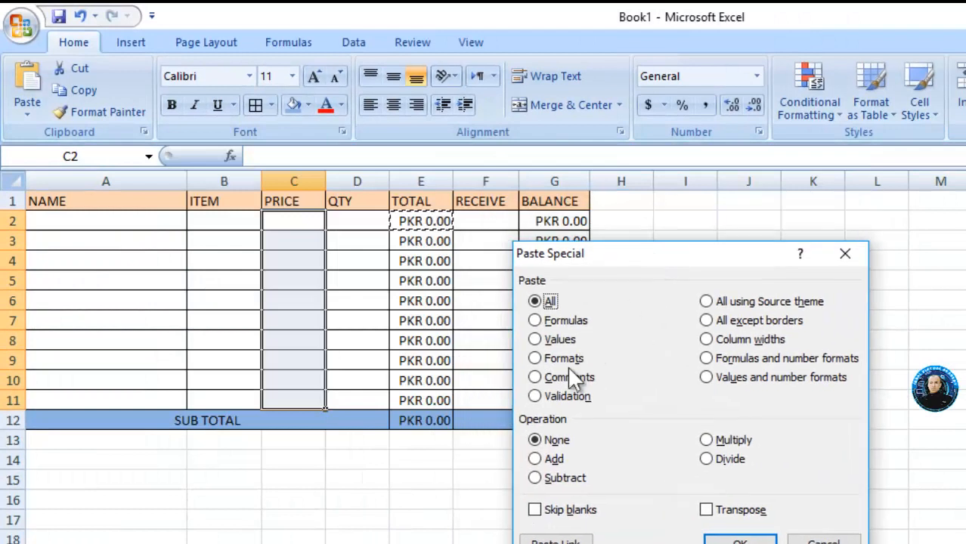
{"action": "left_click", "coordinate": [534, 321]}
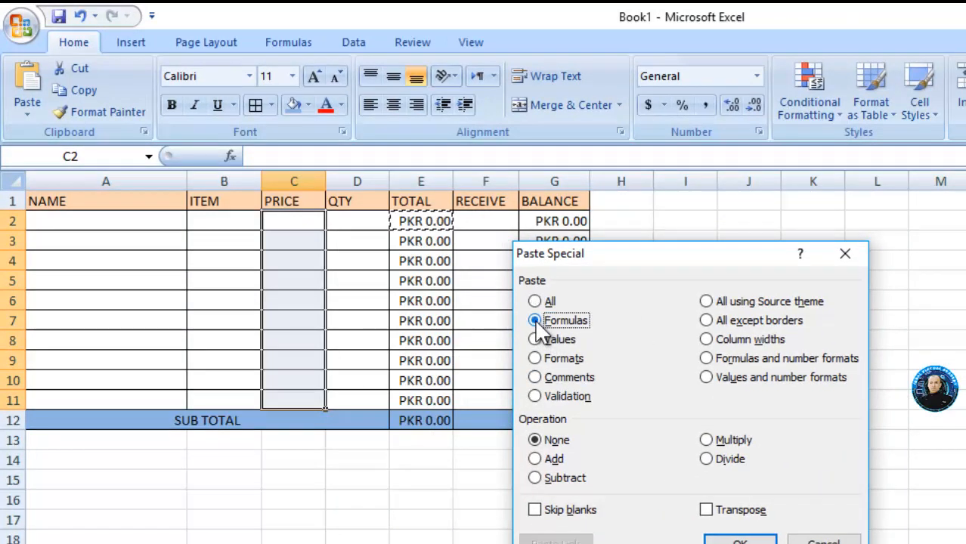
{"action": "left_click", "coordinate": [566, 359]}
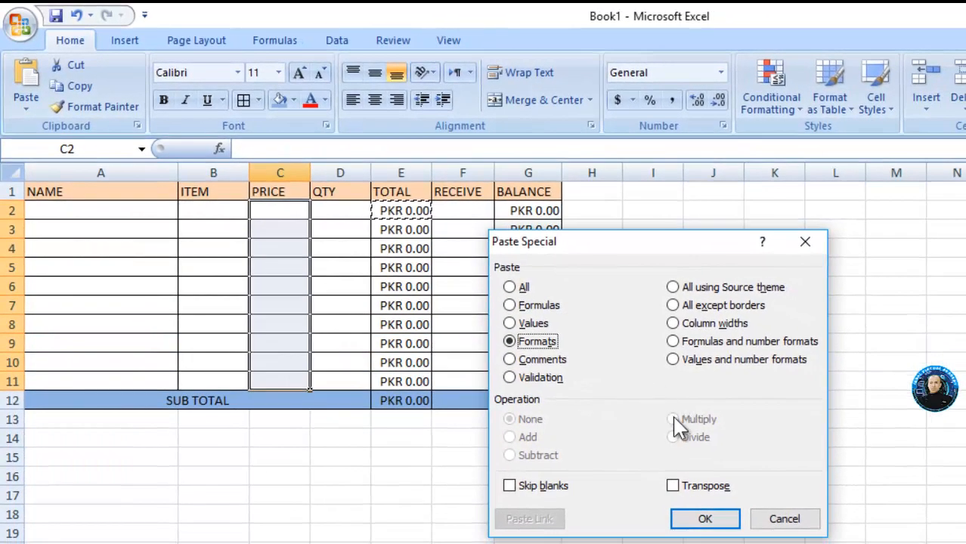
{"action": "left_click", "coordinate": [710, 519]}
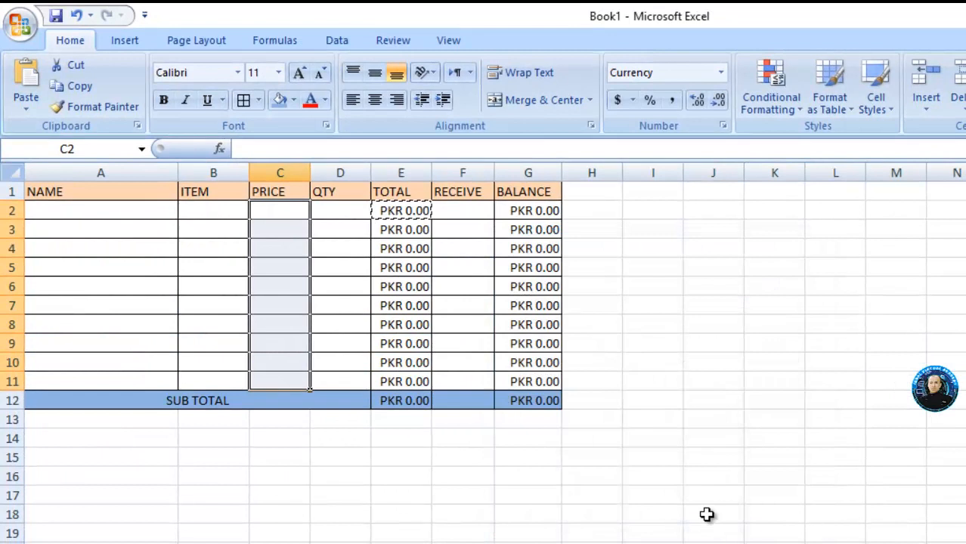
{"action": "left_click", "coordinate": [610, 418]}
{"action": "key", "text": "Escape"}
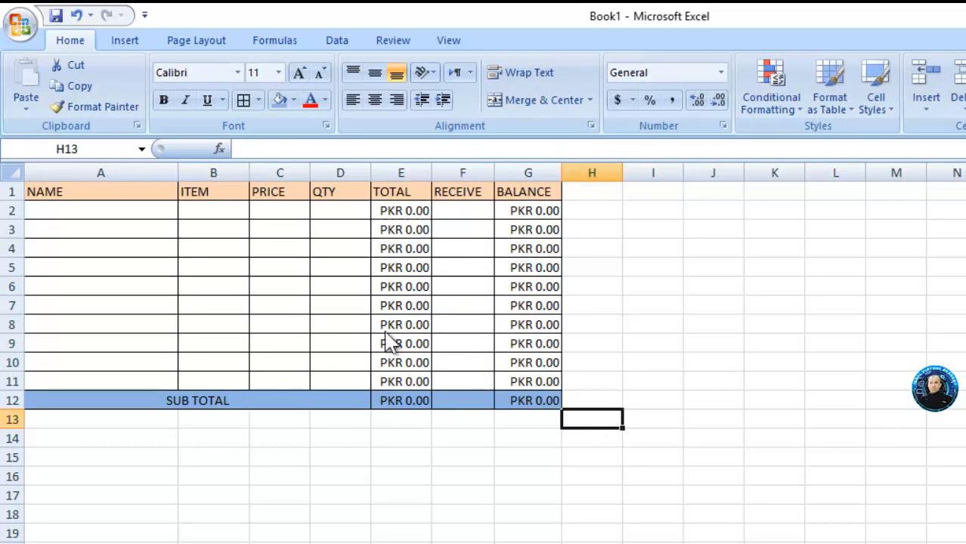
Step: Test the PRICE column's format by entering 44 in C2, and undo the entry
{"action": "left_click", "coordinate": [295, 214]}
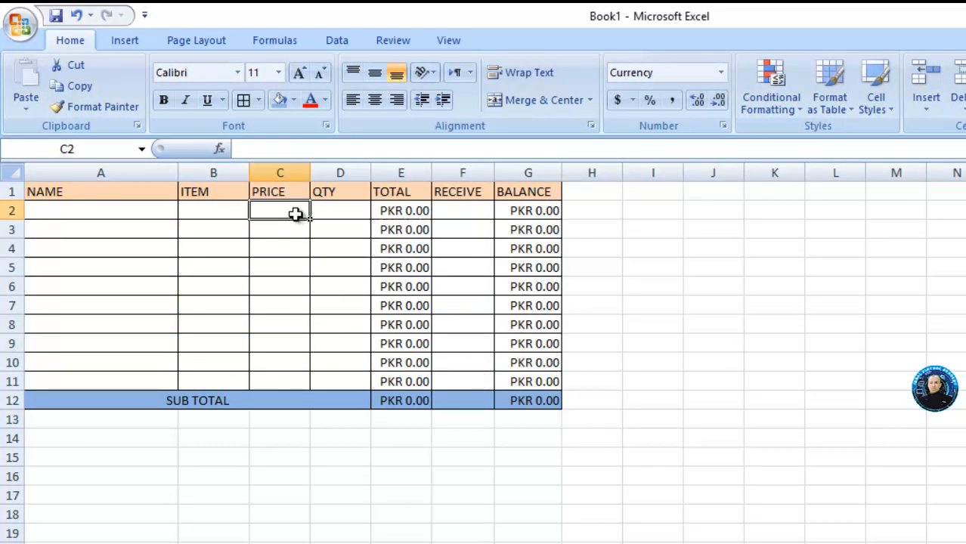
{"action": "type", "text": "44"}
{"action": "left_click", "coordinate": [790, 273]}
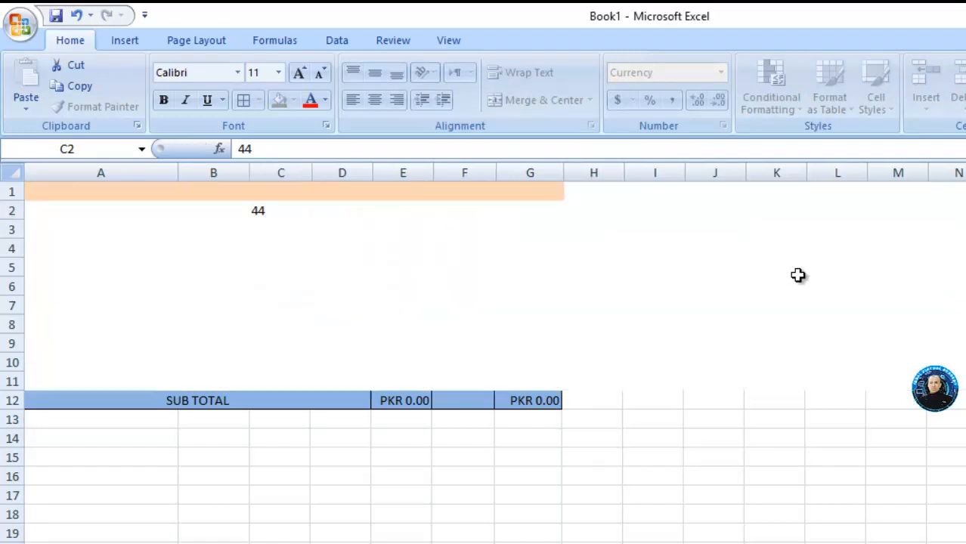
{"action": "left_click", "coordinate": [282, 210]}
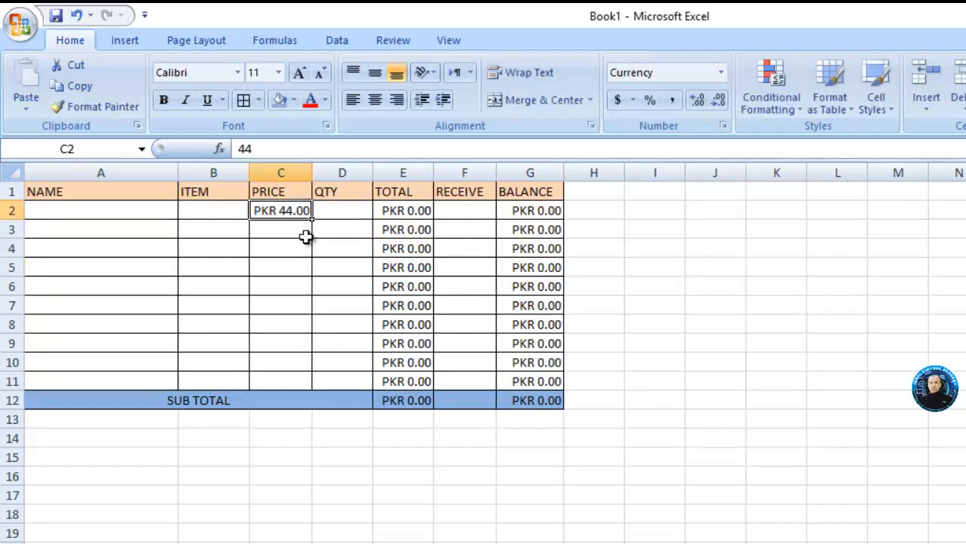
{"action": "key", "text": "ctrl+z"}
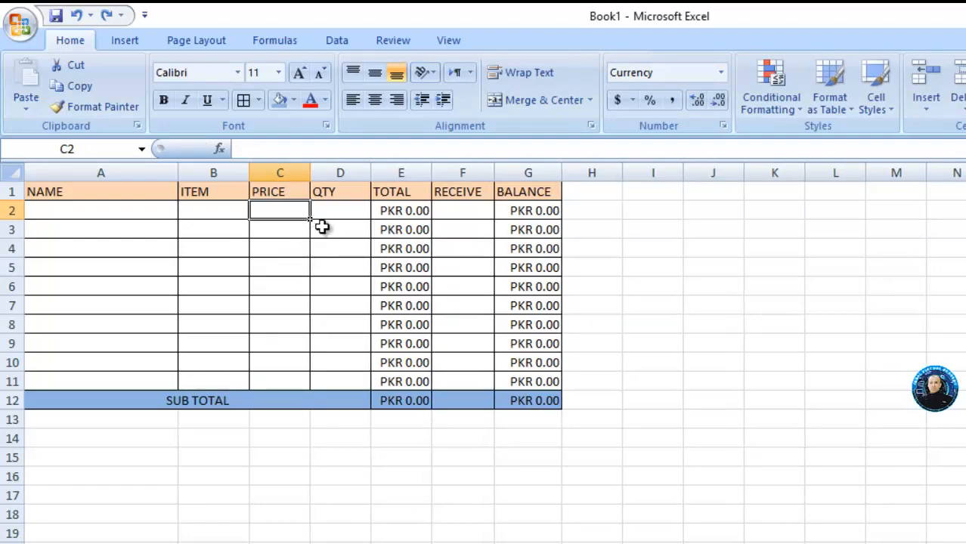
Step: Test the QTY column's format by entering 44 in D2, and undo the entry
{"action": "left_click", "coordinate": [339, 213]}
{"action": "type", "text": "44"}
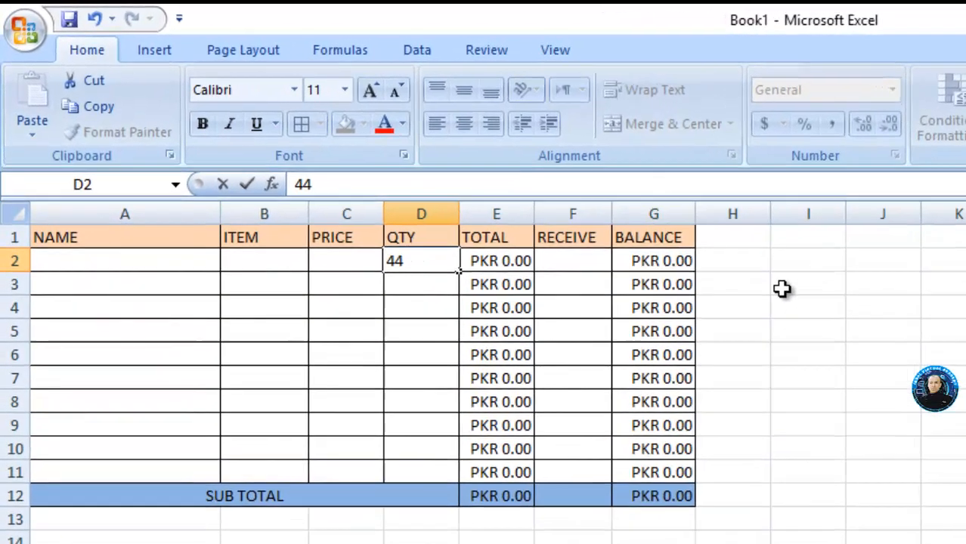
{"action": "left_click", "coordinate": [634, 234]}
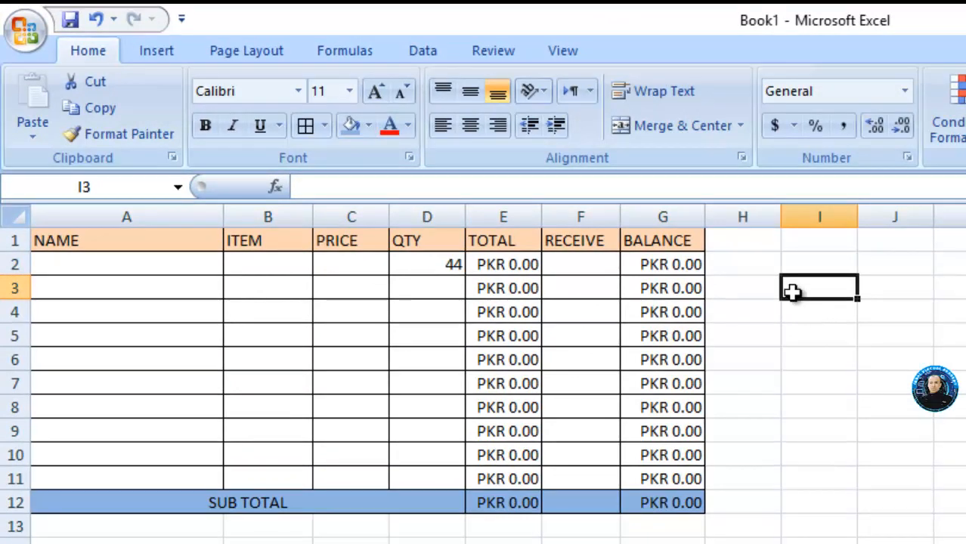
{"action": "key", "text": "ctrl+z"}
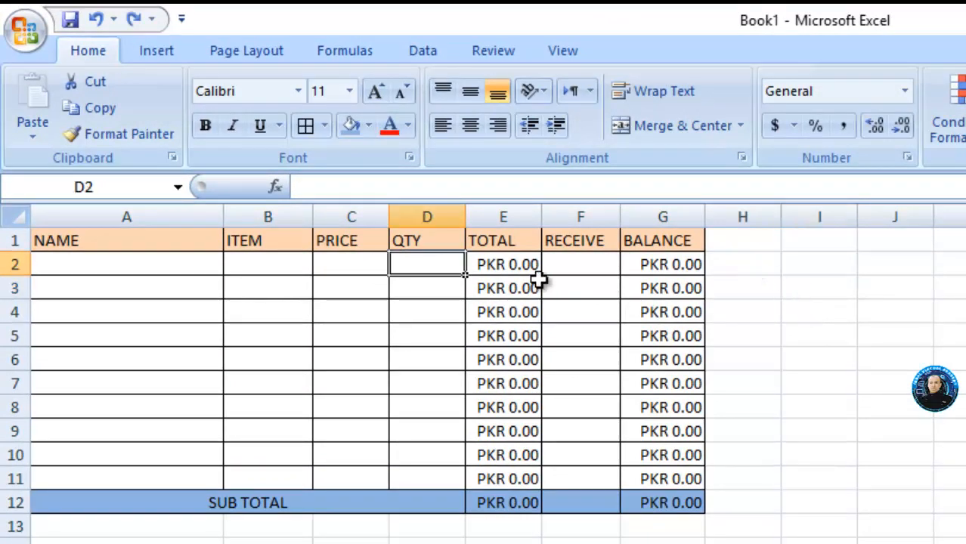
{"action": "left_click", "coordinate": [515, 273]}
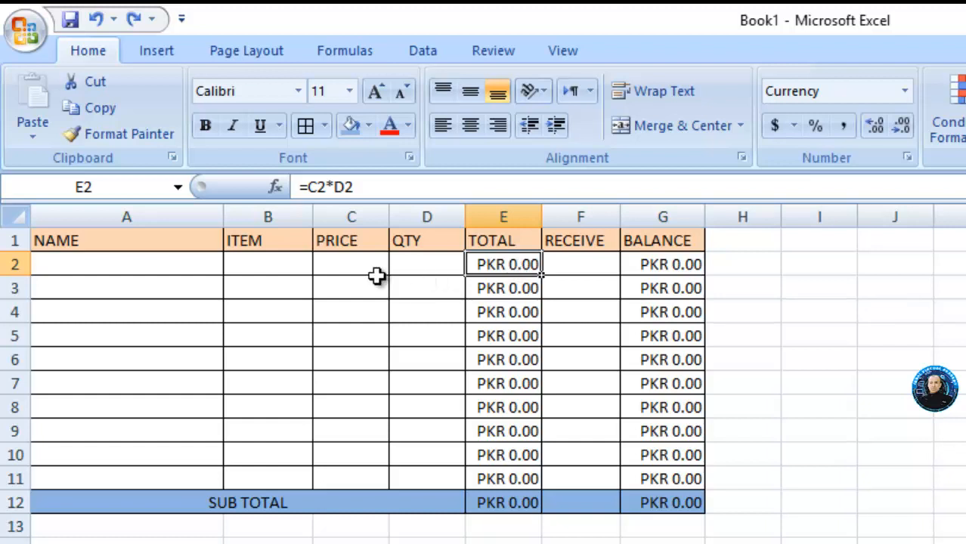
{"action": "left_click", "coordinate": [353, 265]}
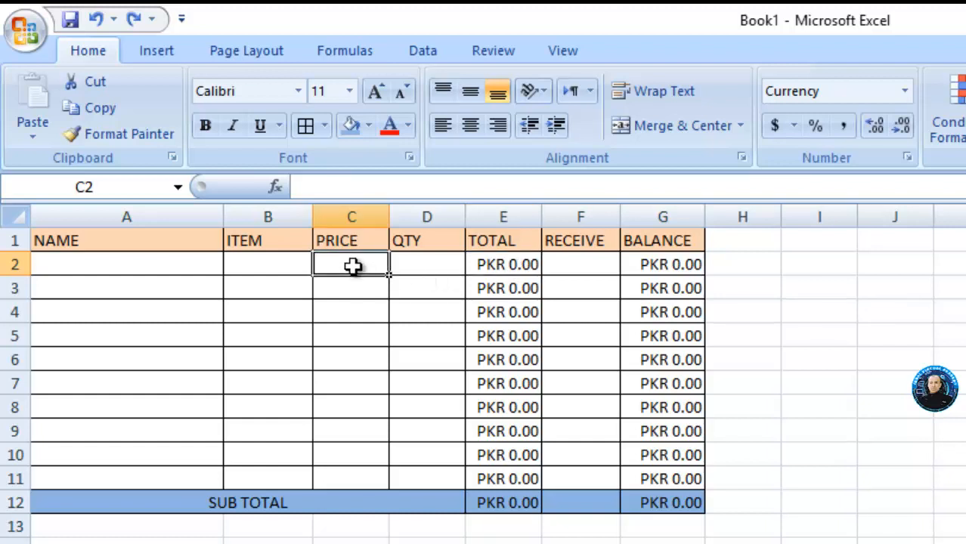
{"action": "left_click_drag", "start_coordinate": [353, 265], "coordinate": [350, 482]}
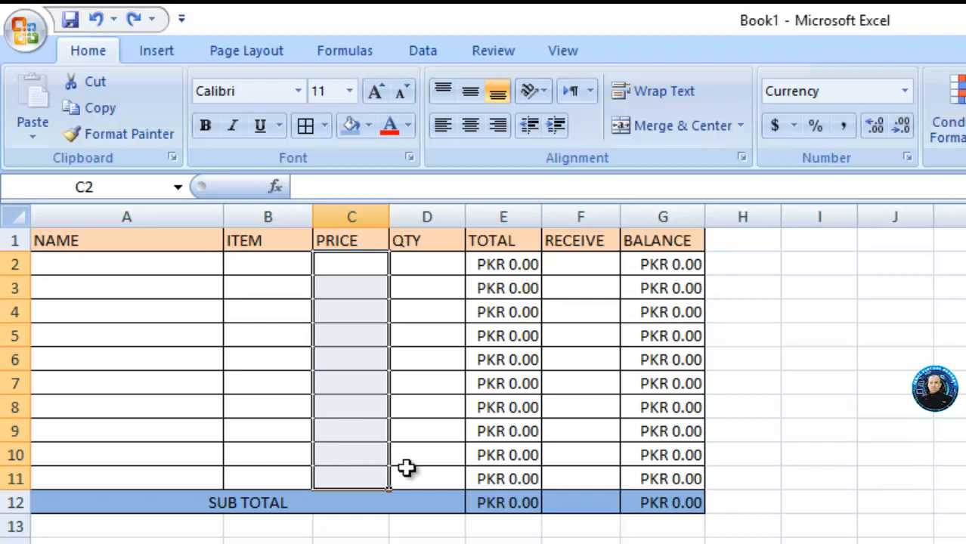
{"action": "left_click", "coordinate": [779, 471]}
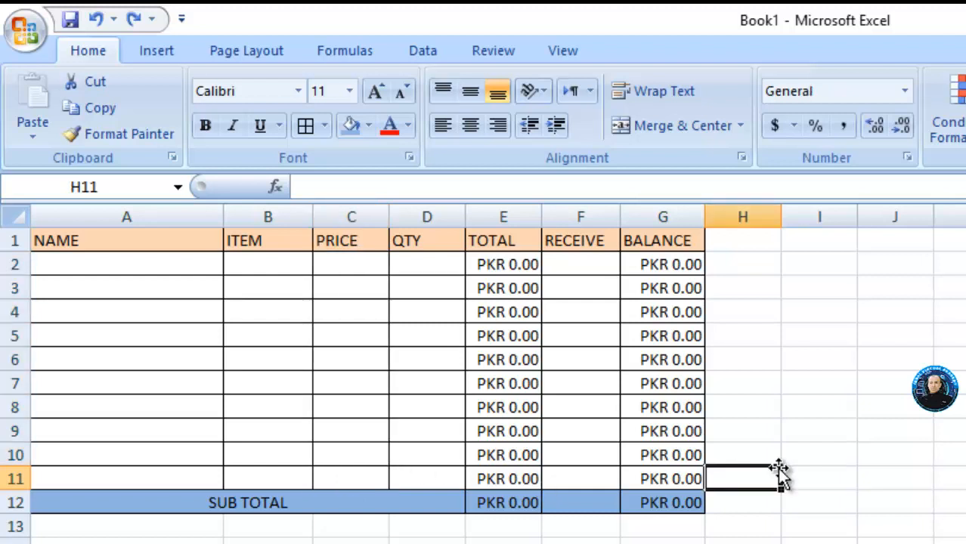
{"action": "left_click", "coordinate": [521, 274]}
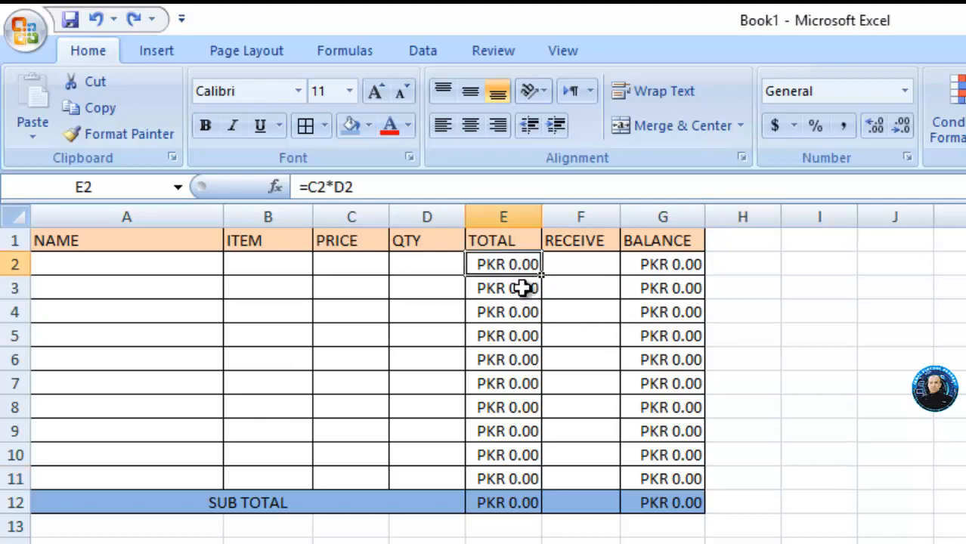
{"action": "left_click_drag", "start_coordinate": [524, 289], "coordinate": [530, 477]}
{"action": "right_click", "coordinate": [531, 477]}
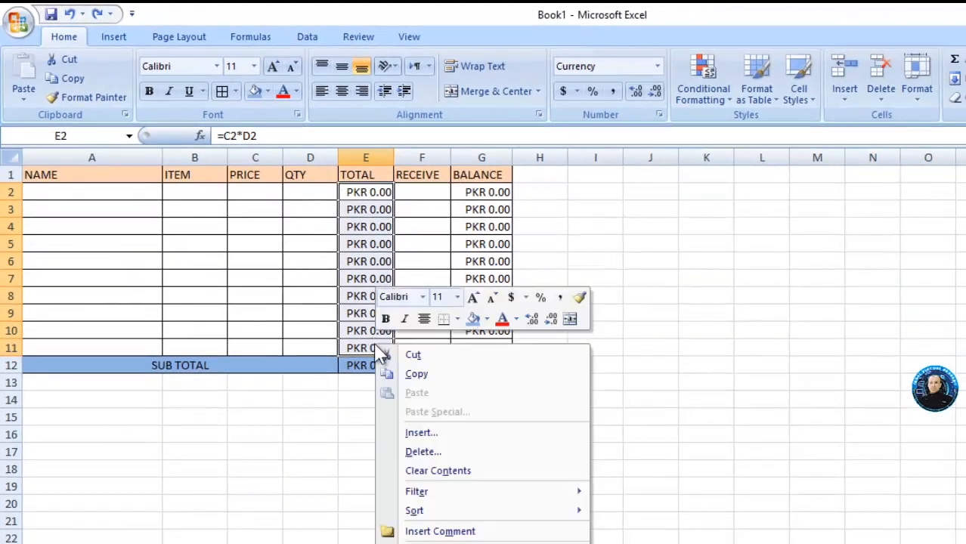
{"action": "left_click", "coordinate": [394, 374]}
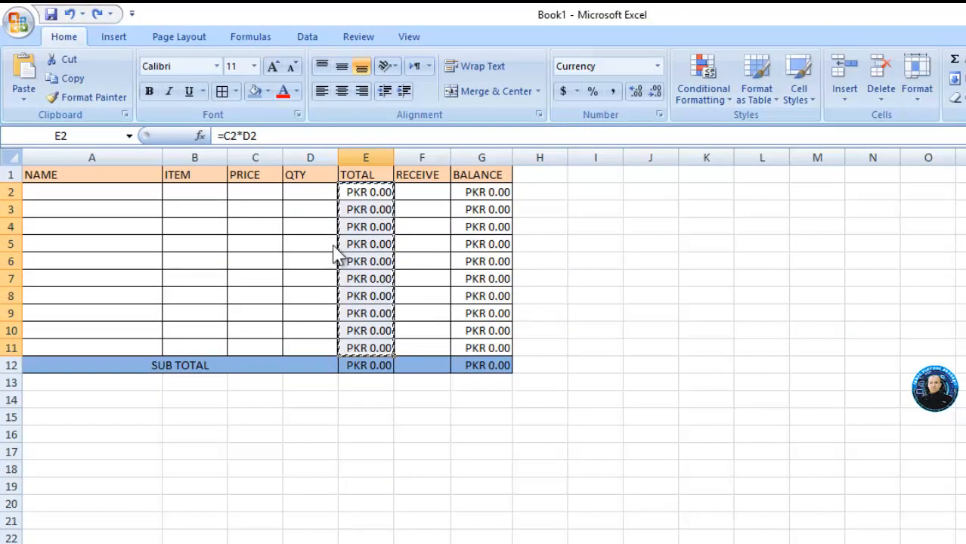
{"action": "left_click", "coordinate": [586, 231]}
{"action": "key", "text": "Escape"}
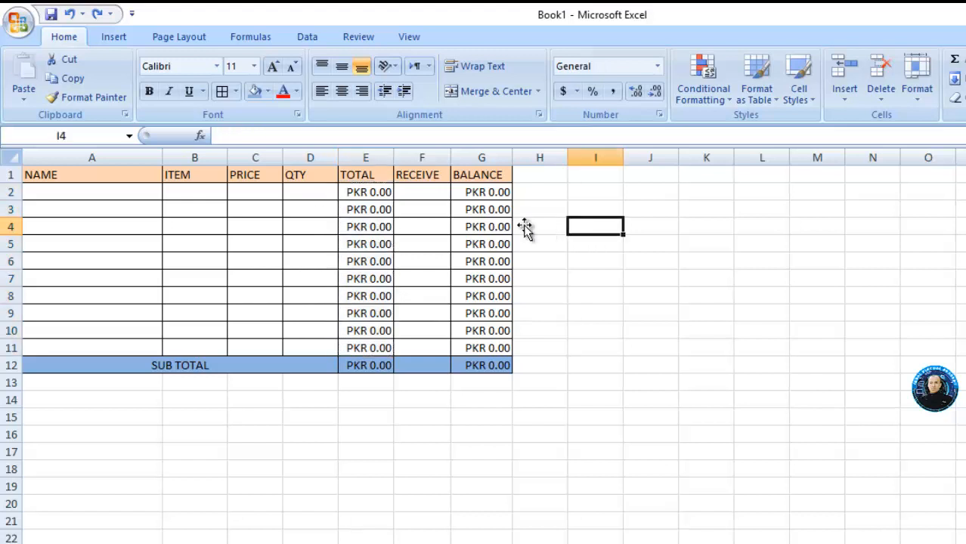
Step: Copy TOTAL cell E2 and apply only its formats to the blank cells K5:K12 with Paste Special
{"action": "left_click", "coordinate": [381, 191]}
{"action": "right_click", "coordinate": [382, 193]}
{"action": "left_click", "coordinate": [415, 222]}
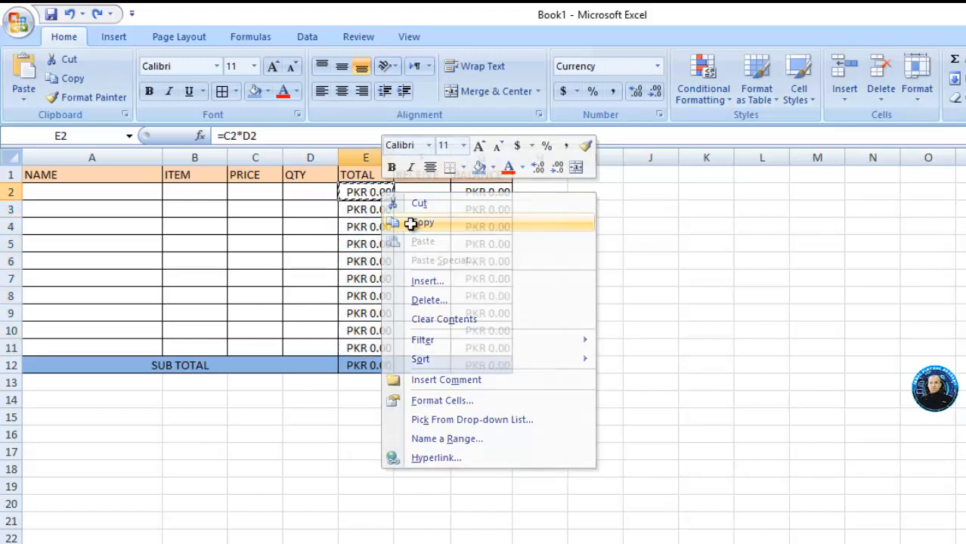
{"action": "left_click_drag", "start_coordinate": [727, 237], "coordinate": [723, 369]}
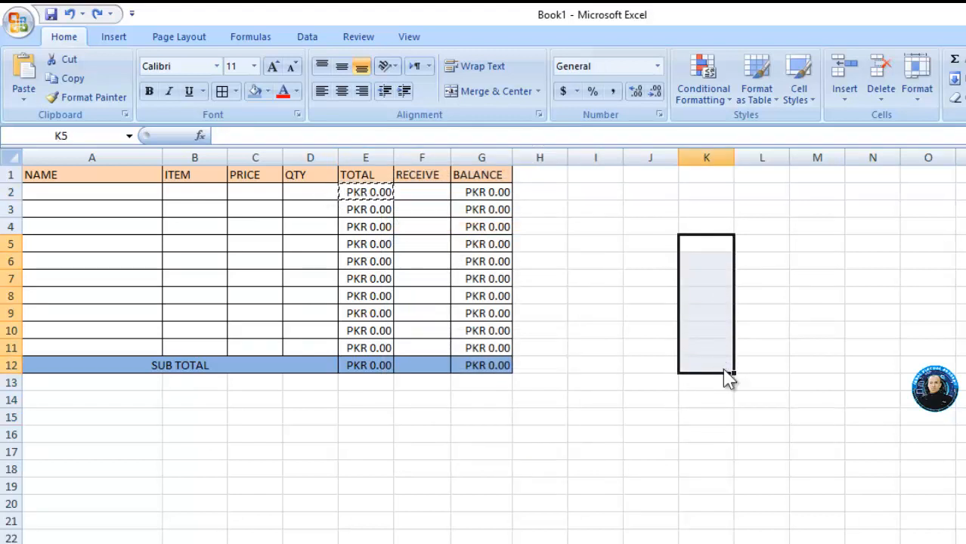
{"action": "right_click", "coordinate": [715, 349]}
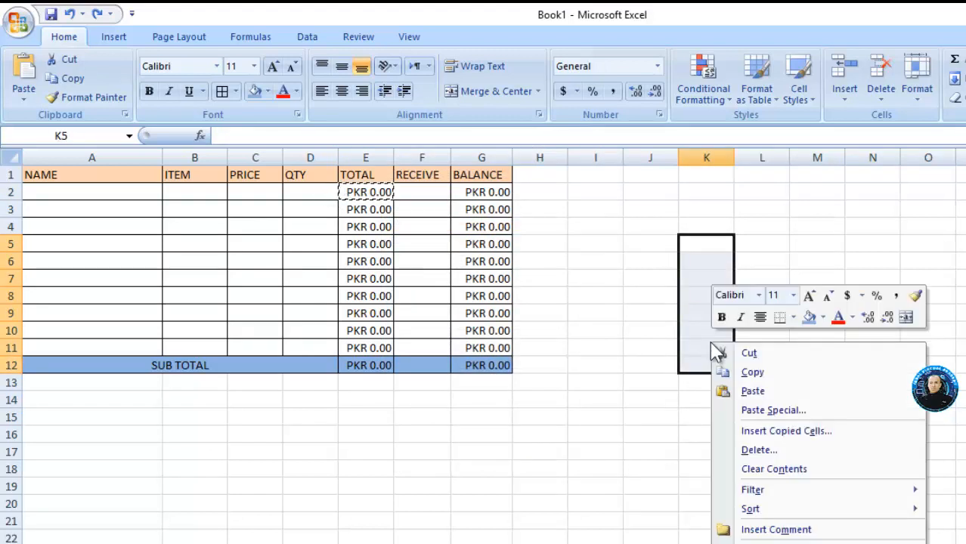
{"action": "left_click", "coordinate": [759, 412]}
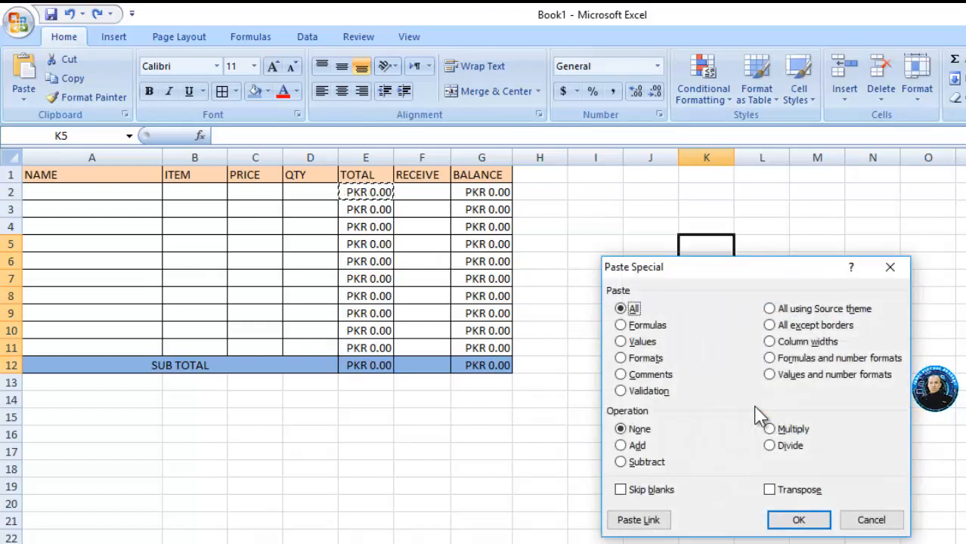
{"action": "left_click", "coordinate": [643, 358]}
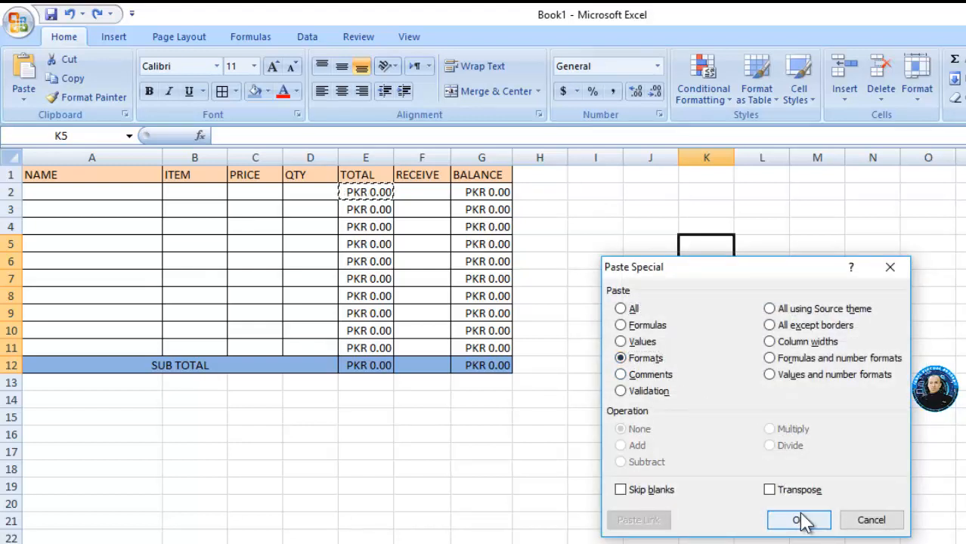
{"action": "left_click", "coordinate": [800, 521]}
{"action": "left_click", "coordinate": [755, 432]}
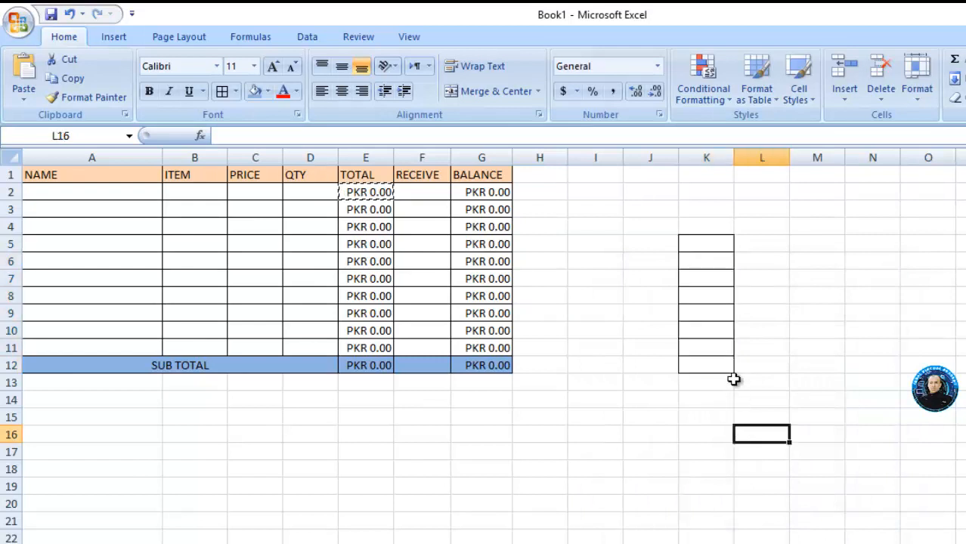
Step: Test the pasted format by entering 55 in K5, and clear the contents of K5:K12
{"action": "left_click", "coordinate": [714, 251]}
{"action": "type", "text": "5"}
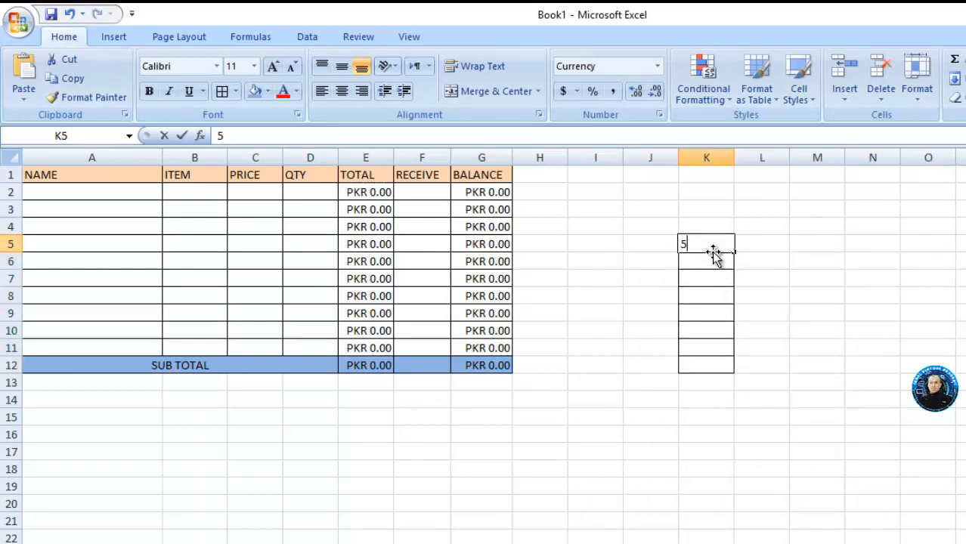
{"action": "type", "text": "5"}
{"action": "left_click", "coordinate": [757, 255]}
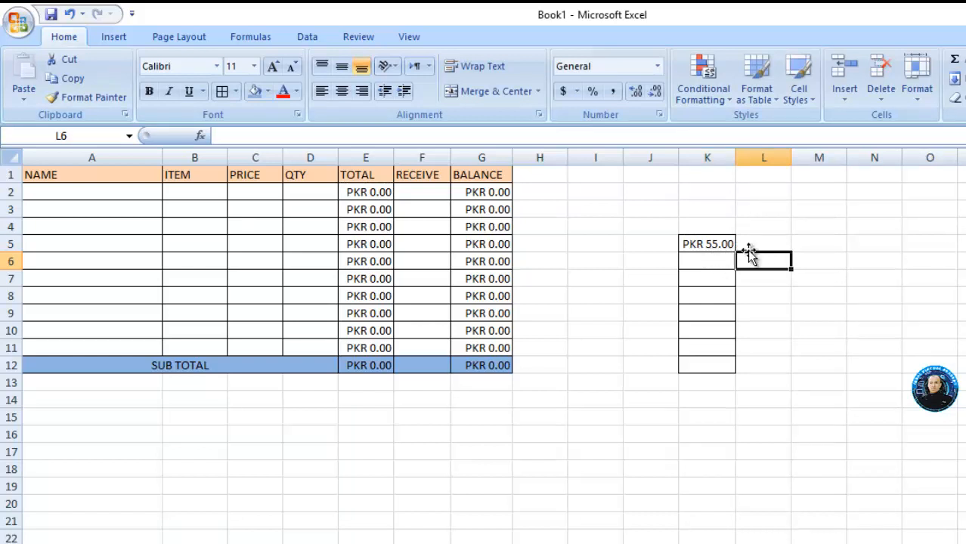
{"action": "left_click", "coordinate": [723, 245]}
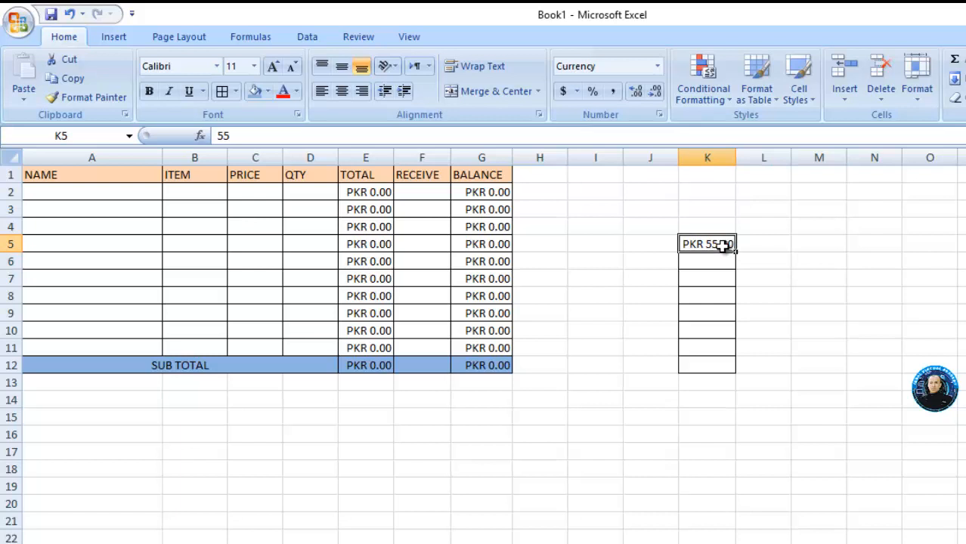
{"action": "left_click_drag", "start_coordinate": [722, 246], "coordinate": [712, 376]}
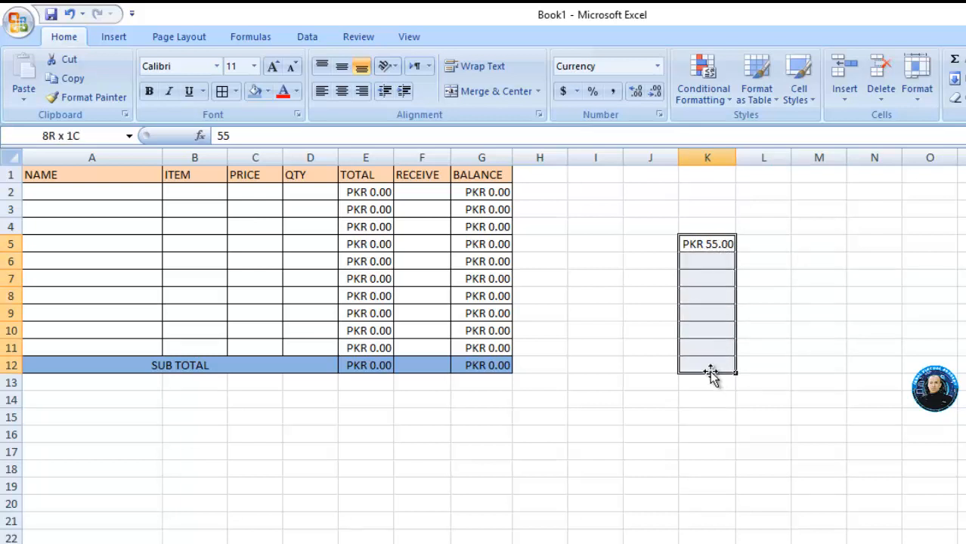
{"action": "right_click", "coordinate": [707, 341]}
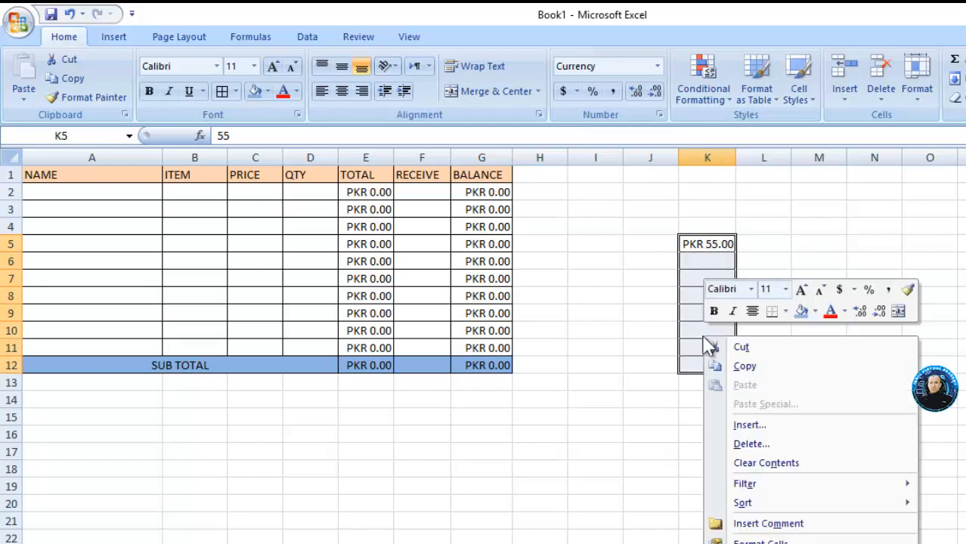
{"action": "left_click", "coordinate": [766, 462]}
{"action": "left_click", "coordinate": [754, 442]}
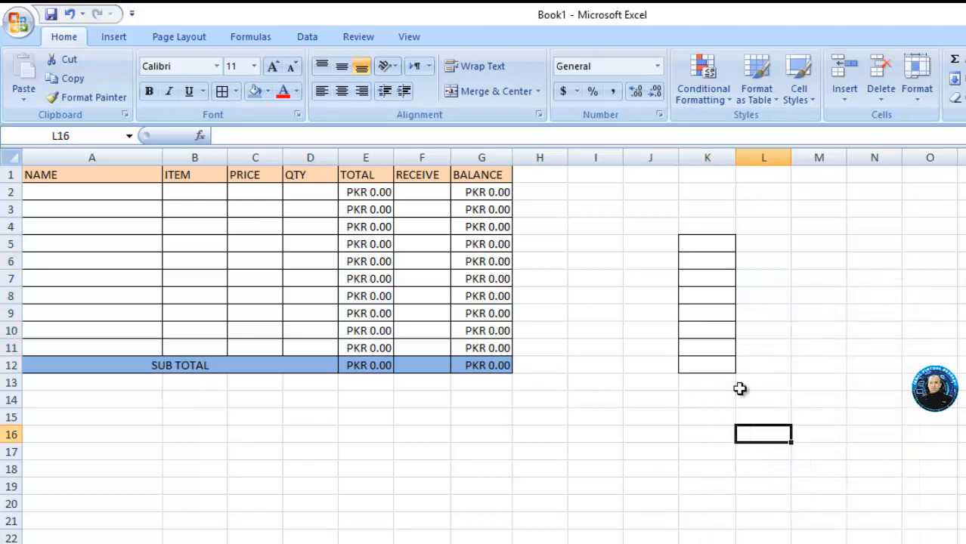
Step: Remove all borders from cells K5:K12 and deselect the range
{"action": "left_click_drag", "start_coordinate": [704, 248], "coordinate": [709, 364]}
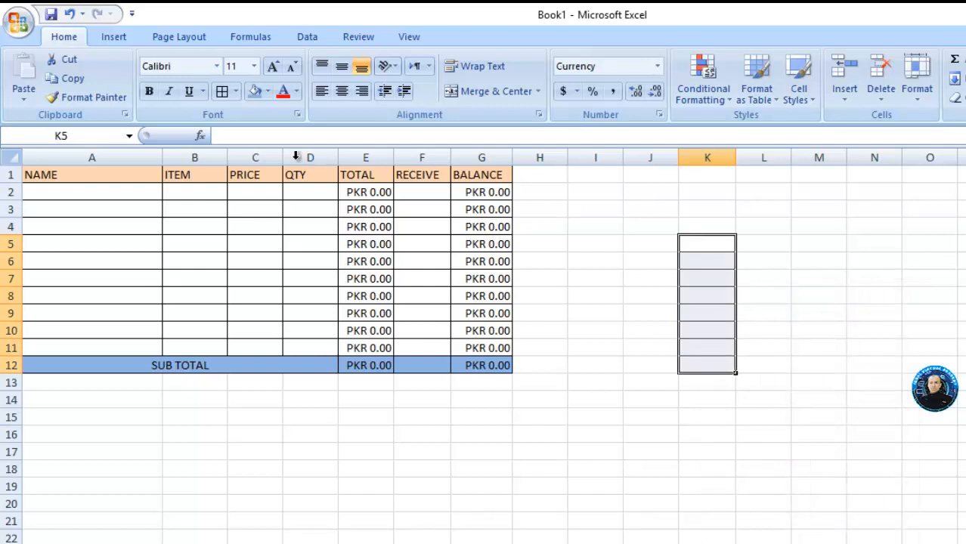
{"action": "left_click", "coordinate": [236, 92]}
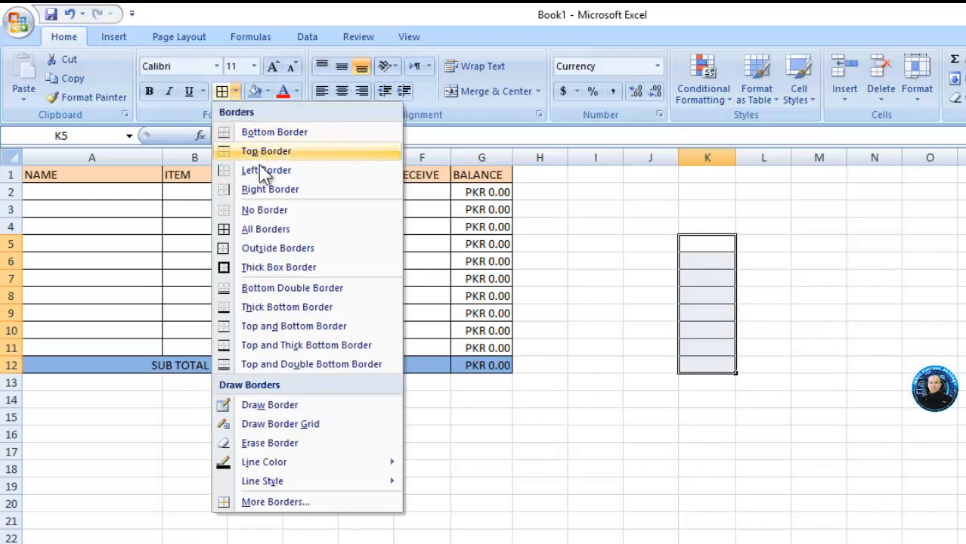
{"action": "left_click", "coordinate": [265, 210]}
{"action": "left_click", "coordinate": [640, 345]}
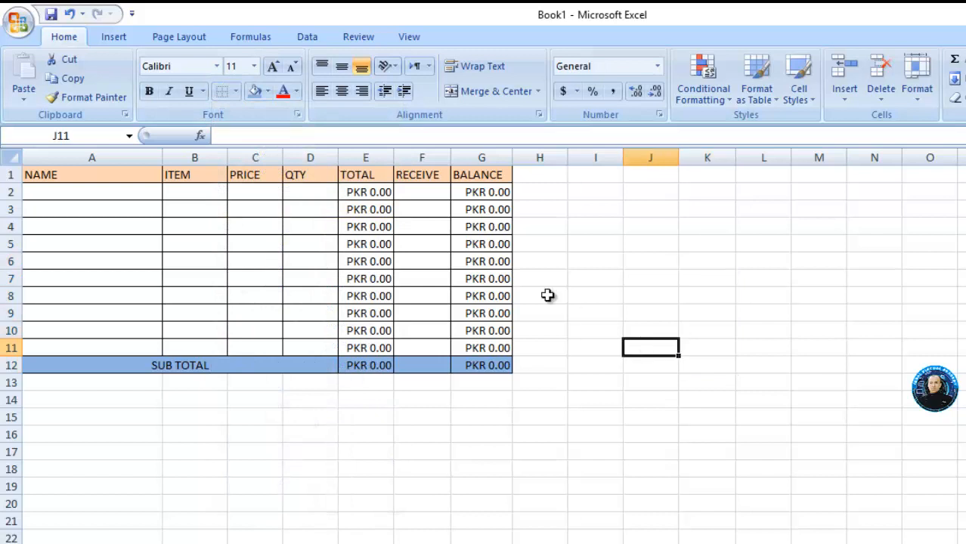
{"action": "left_click", "coordinate": [409, 193]}
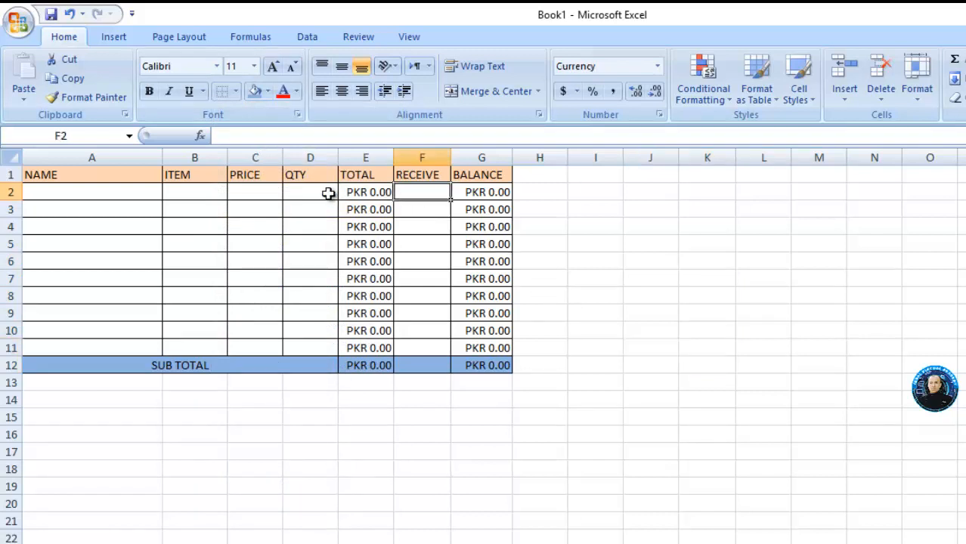
{"action": "left_click", "coordinate": [268, 194]}
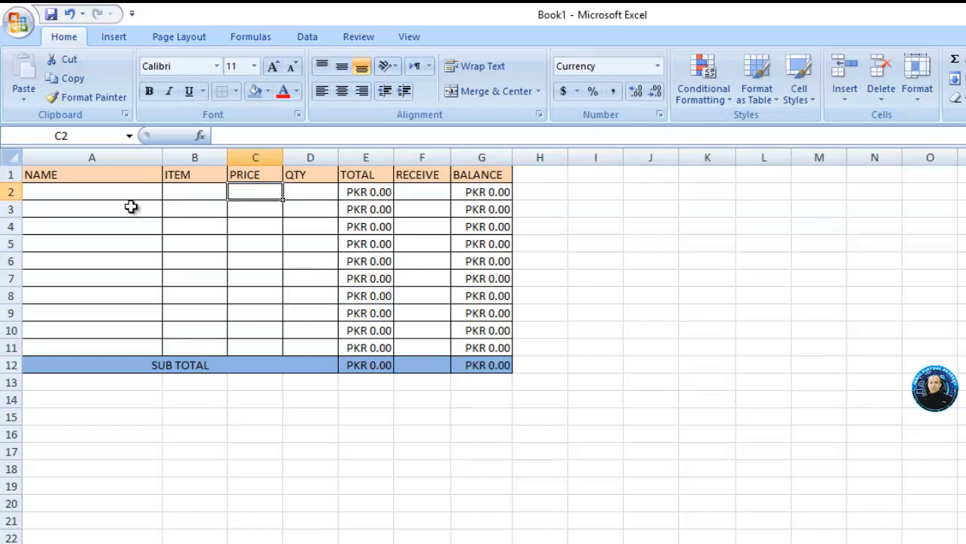
{"action": "left_click", "coordinate": [365, 195]}
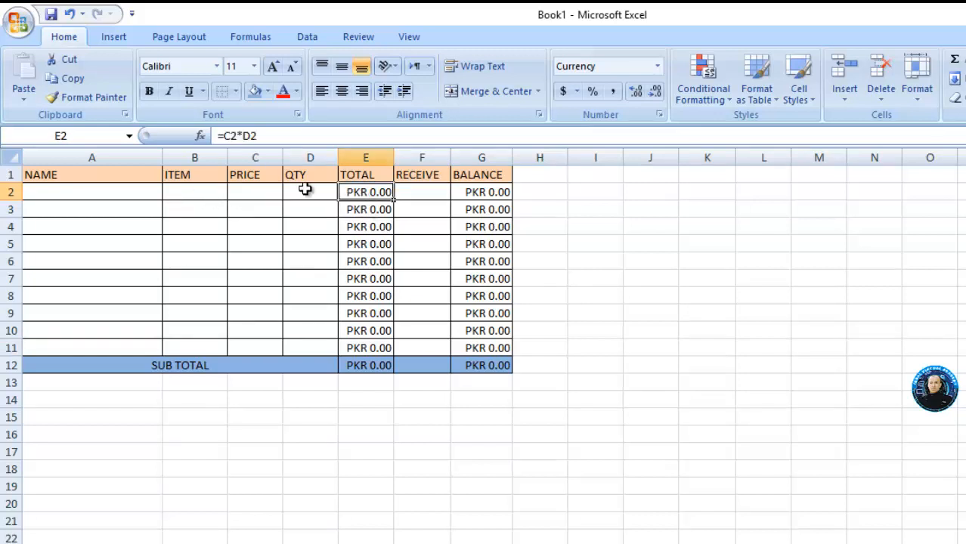
{"action": "left_click", "coordinate": [248, 195]}
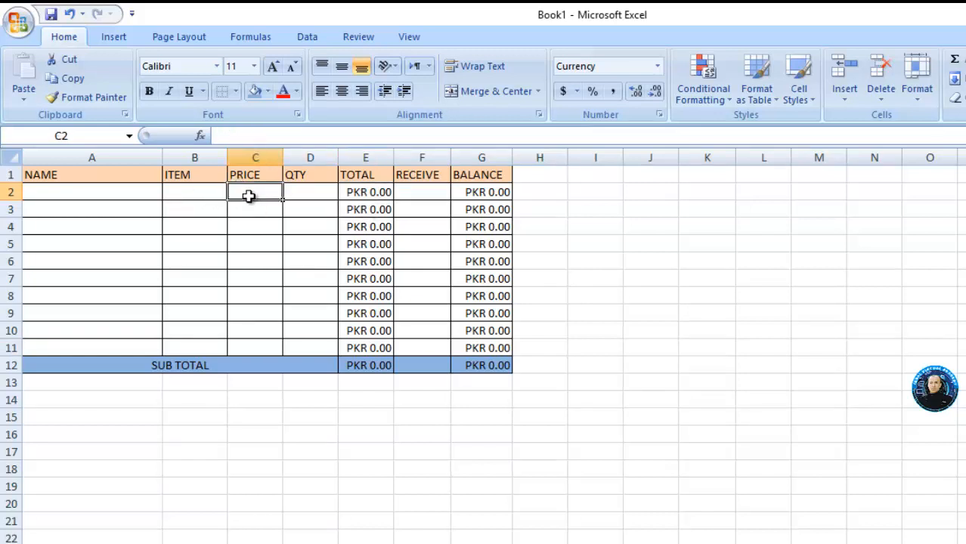
{"action": "left_click", "coordinate": [346, 193]}
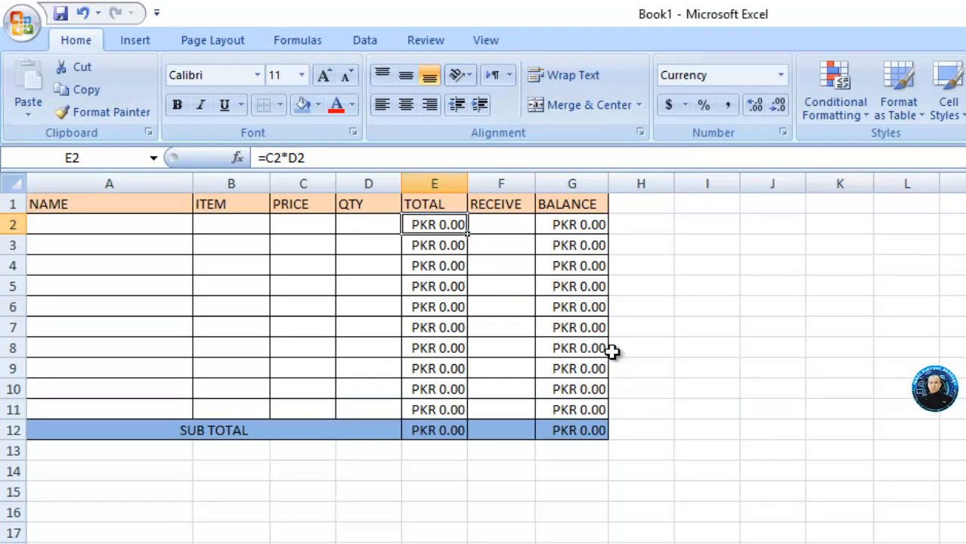
Step: Enter a sample person's name in cell I11 and format it bold with a red font
{"action": "left_click", "coordinate": [711, 413]}
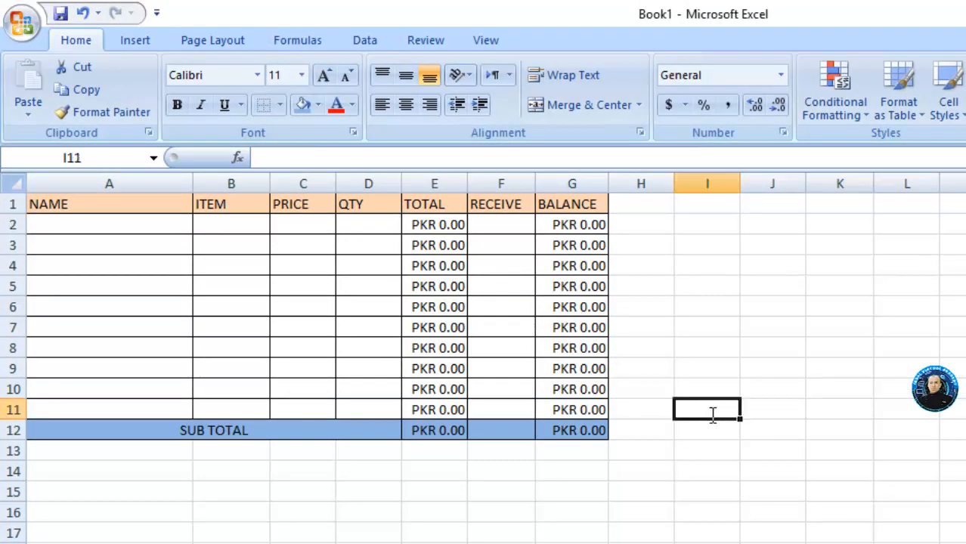
{"action": "type", "text": "JAVED"}
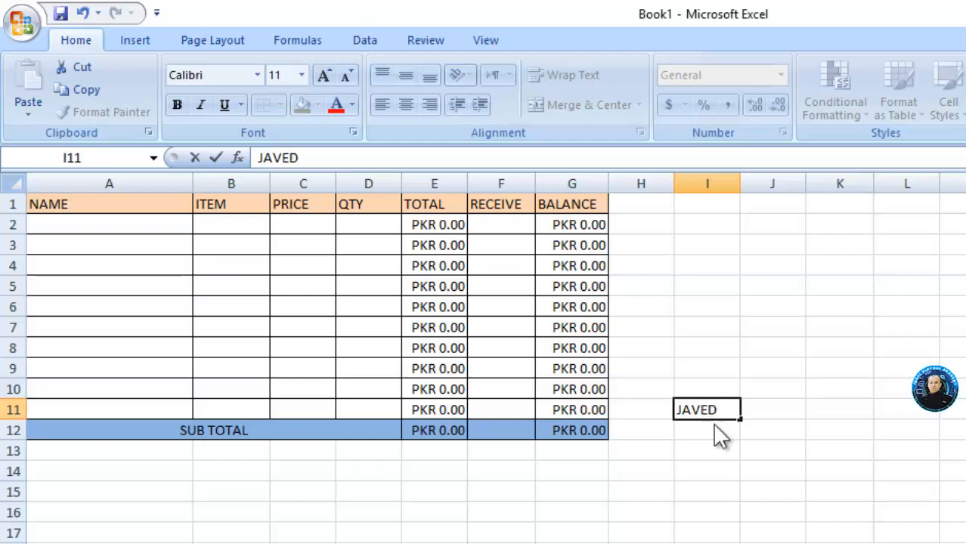
{"action": "left_click", "coordinate": [714, 430]}
{"action": "left_click", "coordinate": [713, 410]}
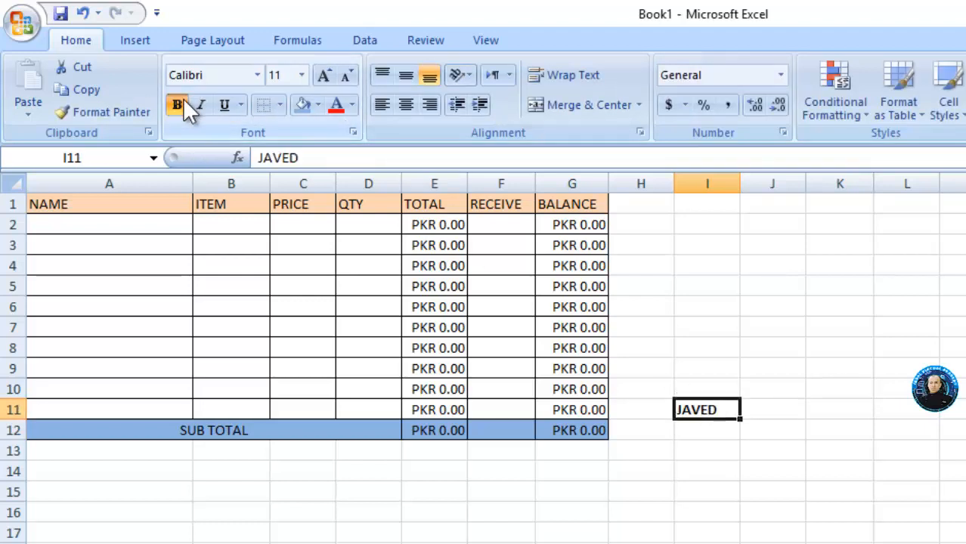
{"action": "left_click", "coordinate": [333, 106]}
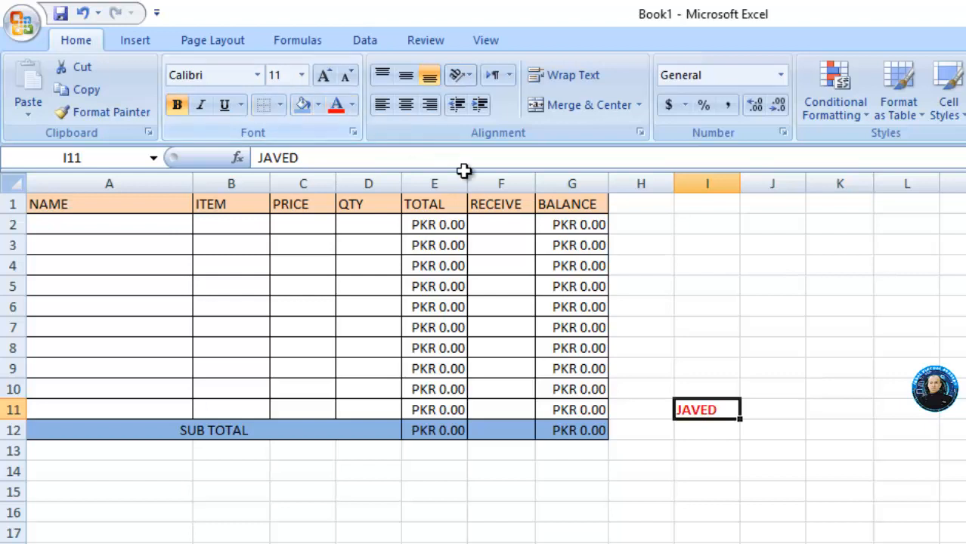
{"action": "left_click", "coordinate": [841, 495]}
Step: Copy cell I11 and apply only its formats to cell K5 with Paste Special
{"action": "left_click", "coordinate": [716, 409]}
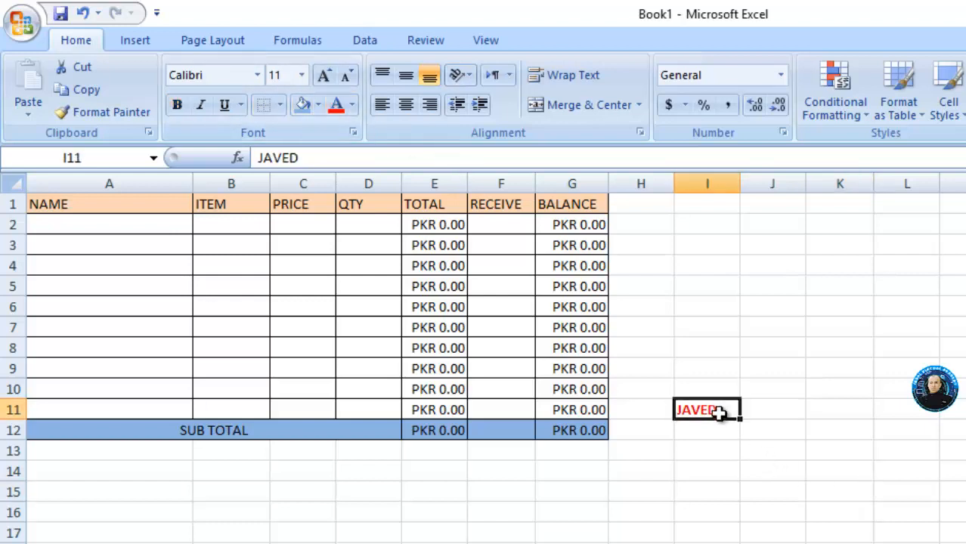
{"action": "right_click", "coordinate": [724, 416]}
{"action": "left_click", "coordinate": [751, 447]}
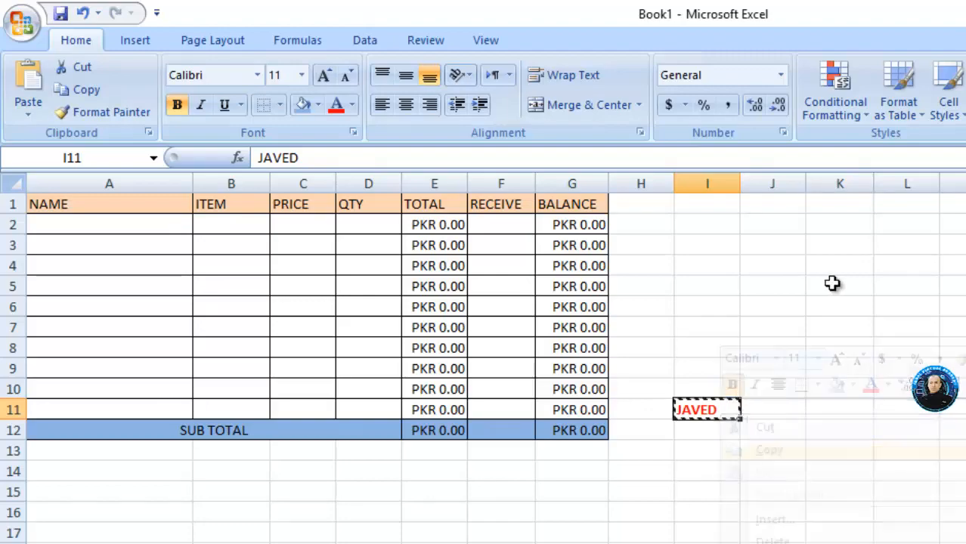
{"action": "left_click", "coordinate": [832, 285]}
{"action": "right_click", "coordinate": [831, 286]}
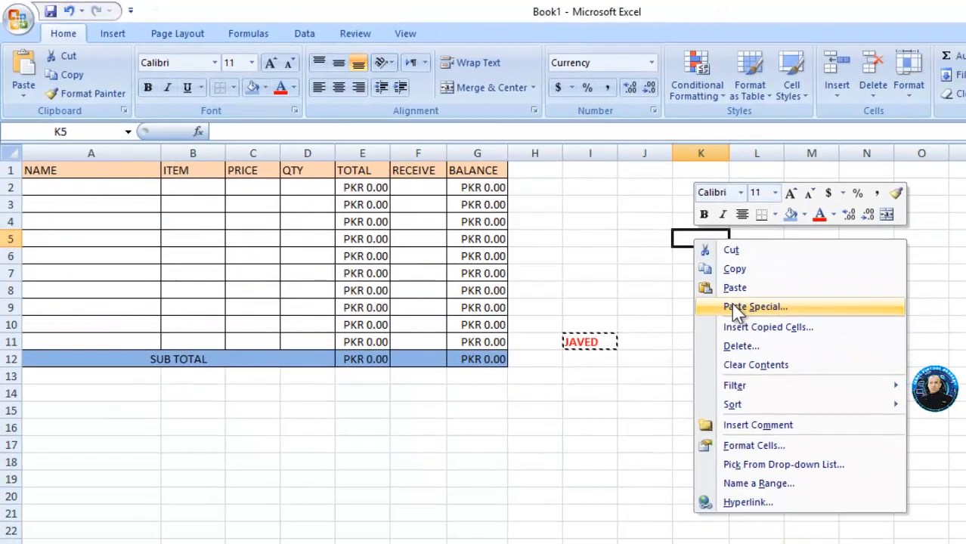
{"action": "left_click", "coordinate": [892, 368]}
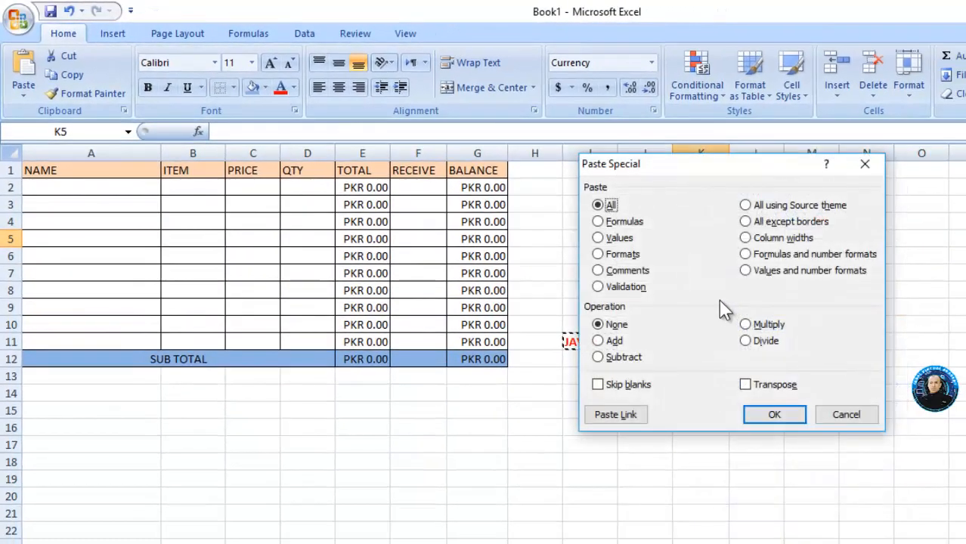
{"action": "left_click", "coordinate": [637, 255]}
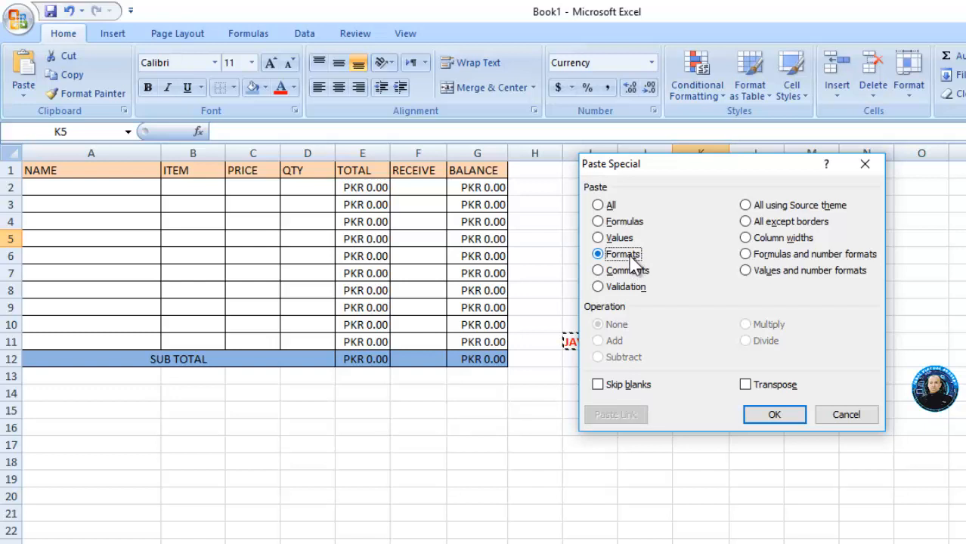
{"action": "left_click", "coordinate": [775, 412]}
{"action": "left_click", "coordinate": [735, 363]}
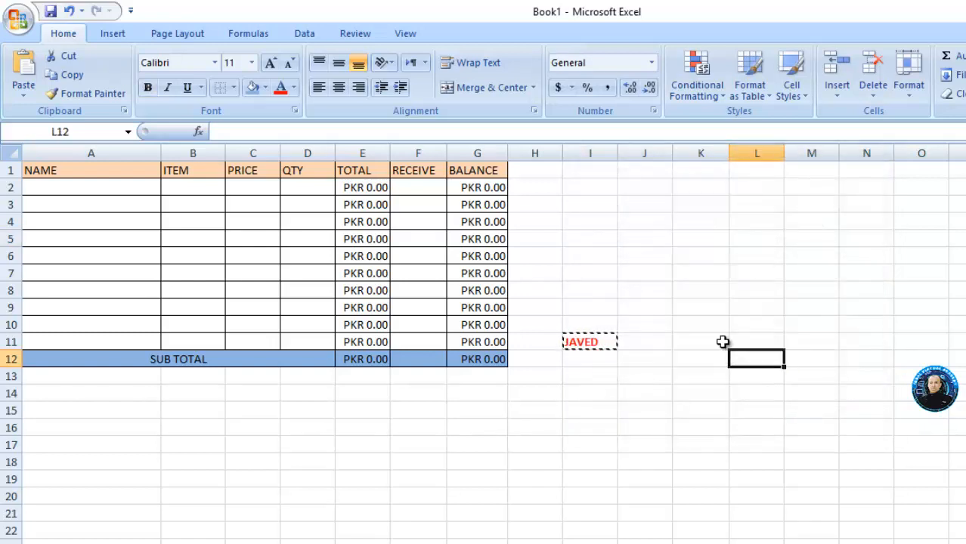
Step: Cancel the copy selection, enter another sample name in K5, and compare its formatting with I11
{"action": "left_click", "coordinate": [705, 242]}
{"action": "key", "text": "Escape"}
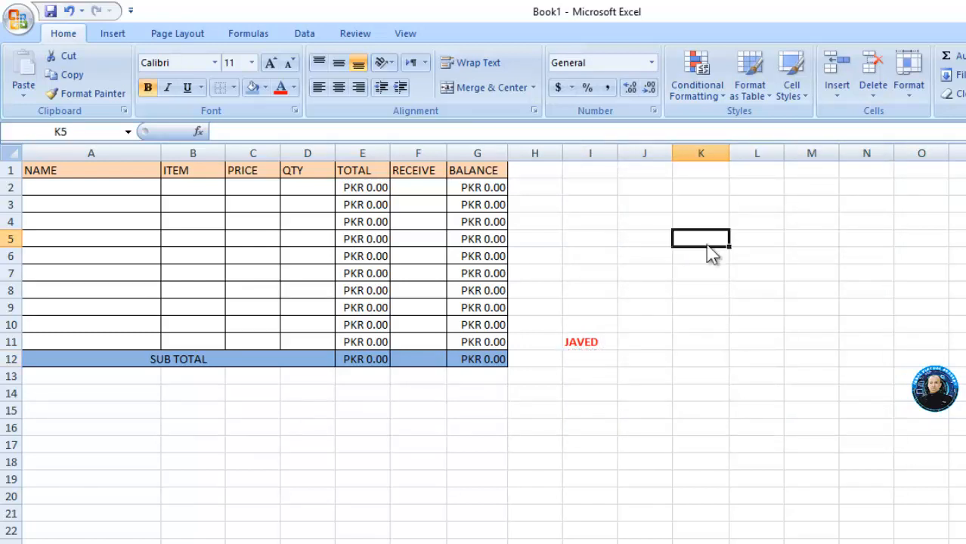
{"action": "type", "text": "KHA"}
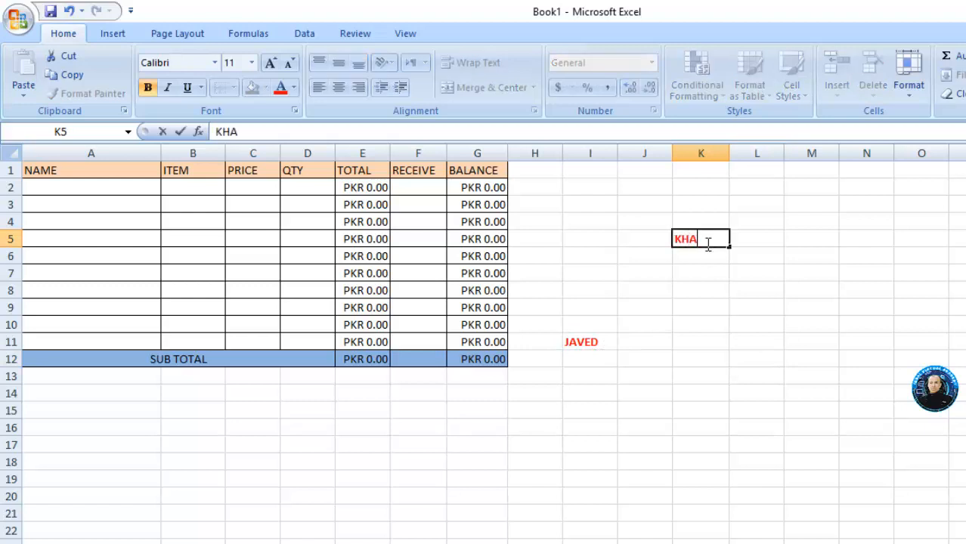
{"action": "type", "text": "N"}
{"action": "key", "text": "Return"}
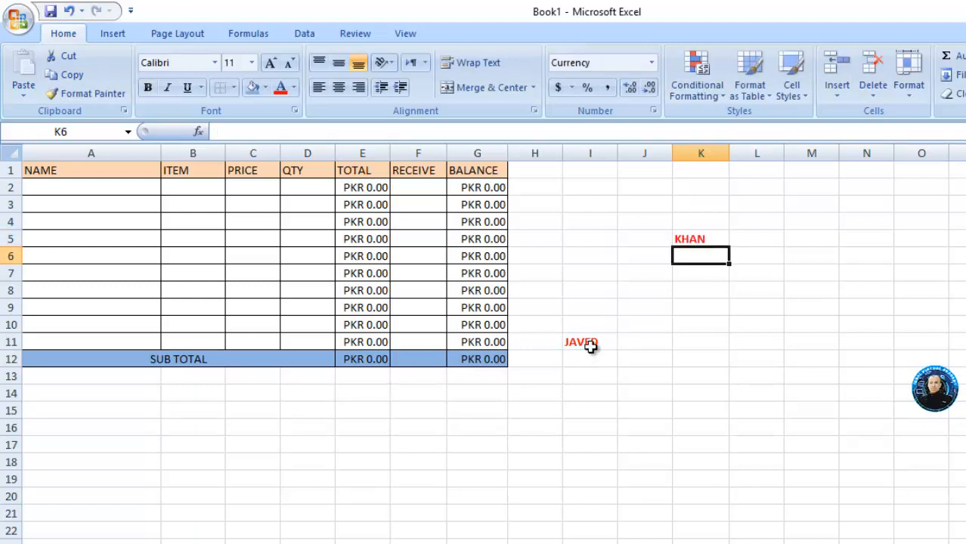
{"action": "left_click", "coordinate": [590, 343]}
{"action": "left_click", "coordinate": [699, 242]}
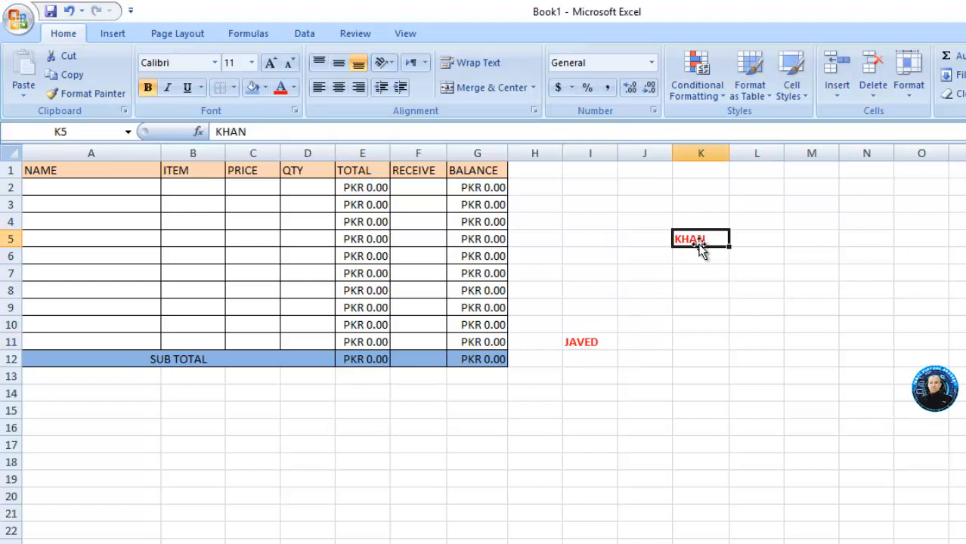
{"action": "left_click", "coordinate": [689, 306]}
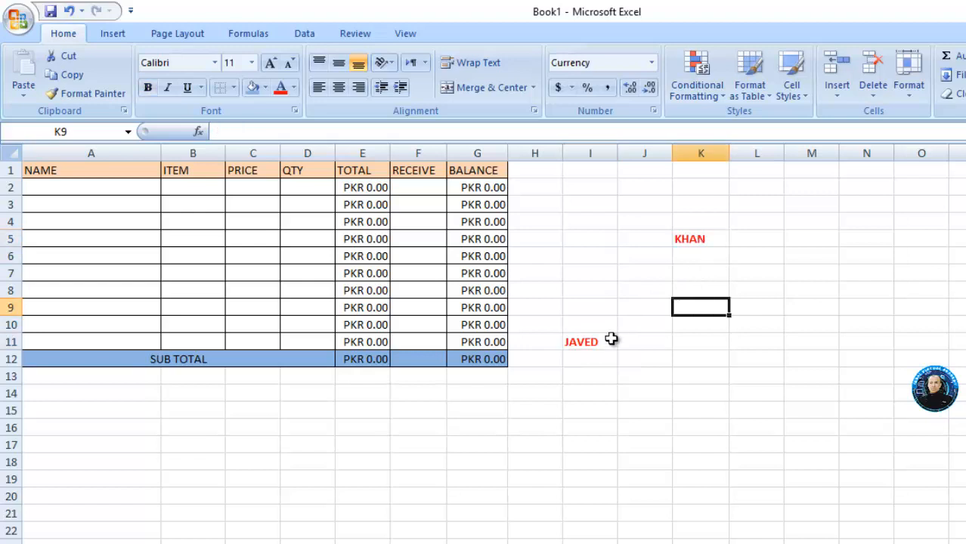
Step: Format cell K11 as Short Date and enter 1/1/2021 in it
{"action": "left_click", "coordinate": [595, 340]}
{"action": "left_click", "coordinate": [685, 344]}
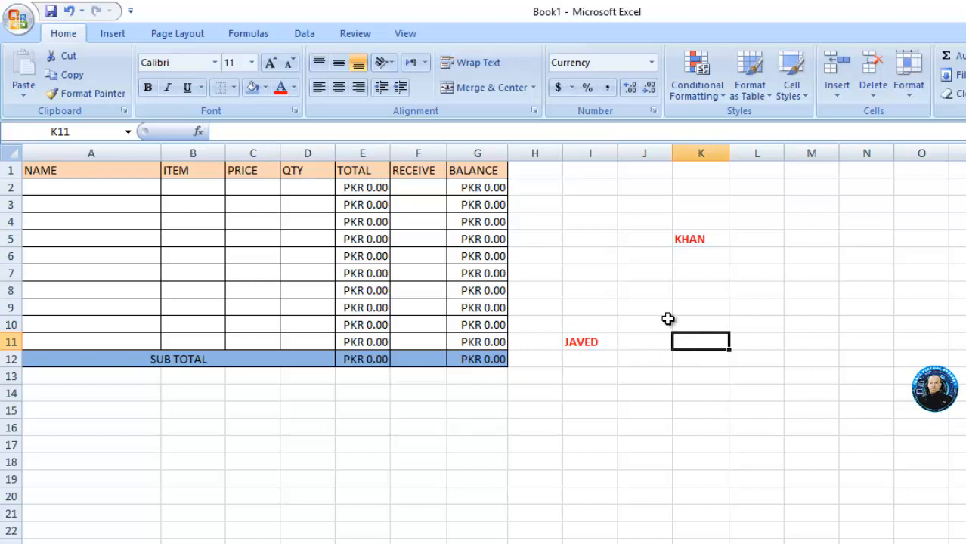
{"action": "left_click", "coordinate": [653, 64]}
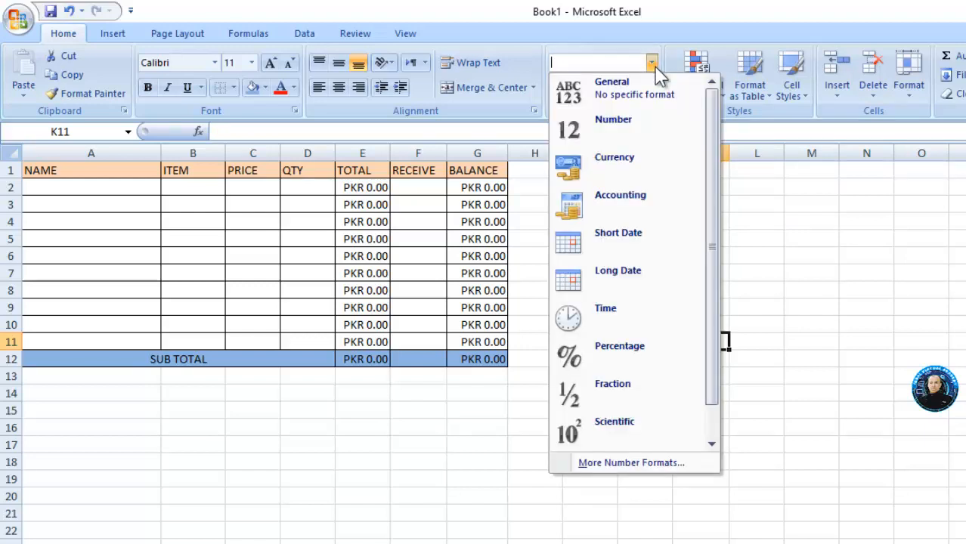
{"action": "left_click", "coordinate": [630, 251]}
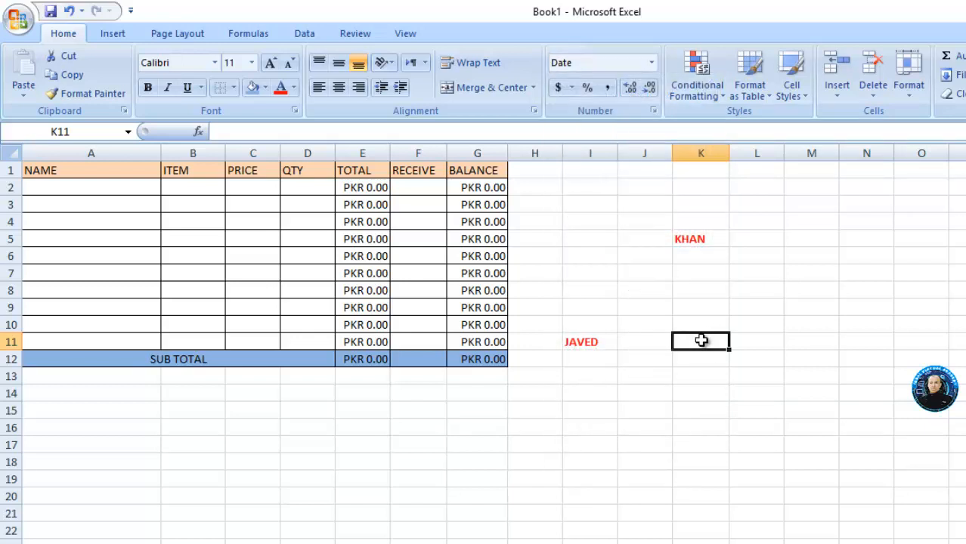
{"action": "type", "text": "1/1/20"}
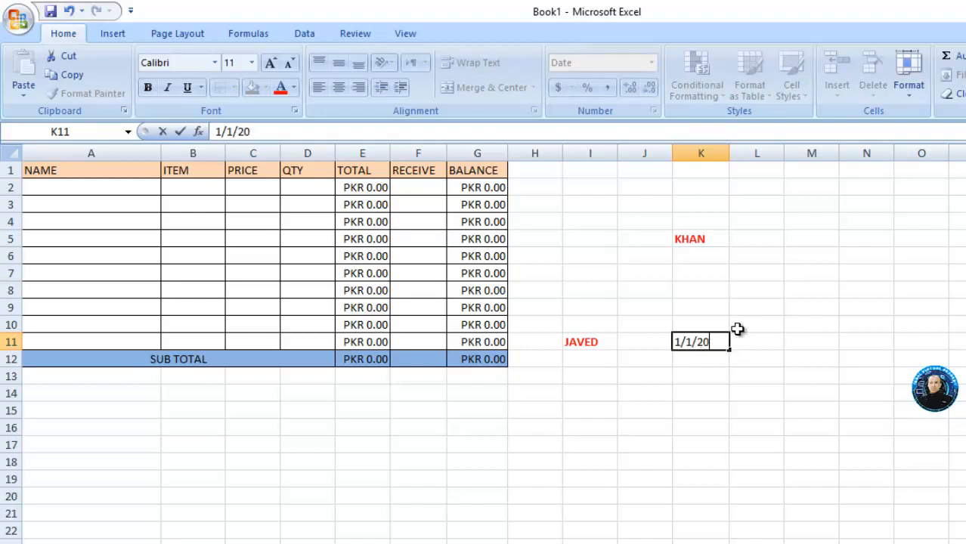
{"action": "type", "text": "21"}
{"action": "left_click", "coordinate": [736, 372]}
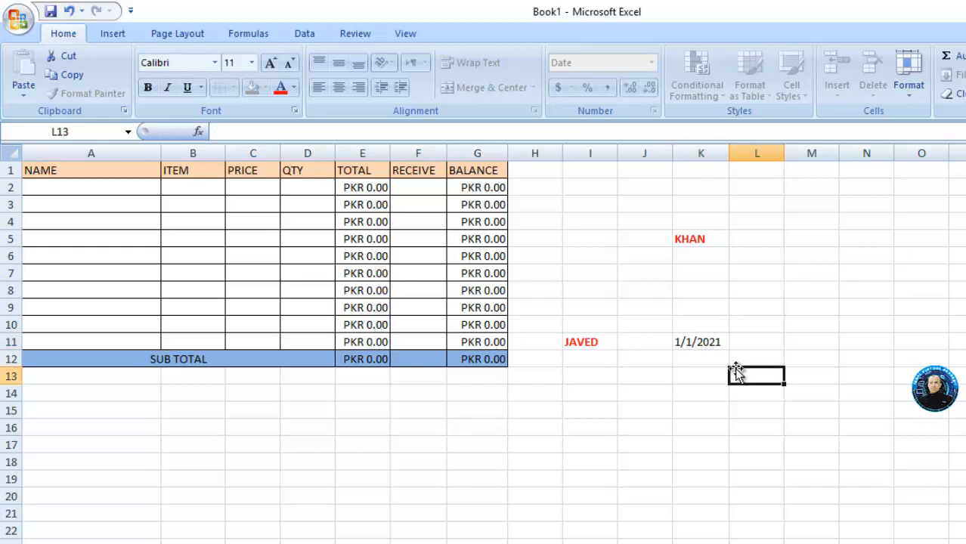
Step: Copy cell K11, apply only its formats to cell L7 with Paste Special, and cancel the copy selection
{"action": "left_click", "coordinate": [718, 347]}
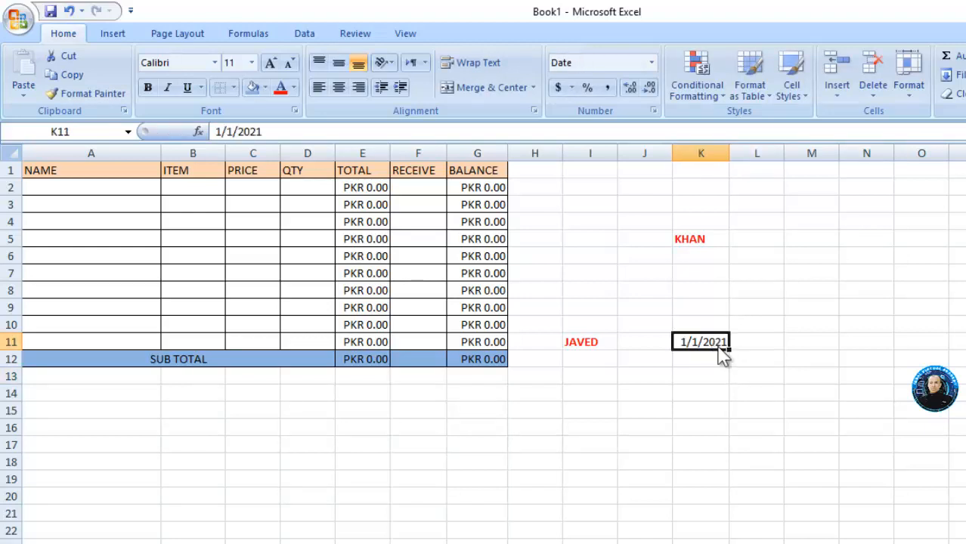
{"action": "right_click", "coordinate": [719, 350]}
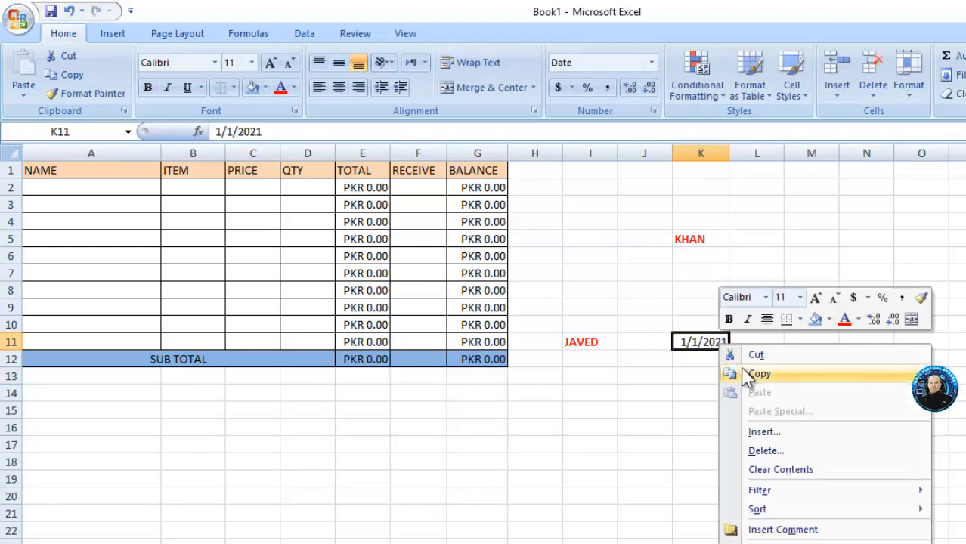
{"action": "left_click", "coordinate": [742, 368]}
{"action": "left_click", "coordinate": [756, 276]}
{"action": "right_click", "coordinate": [757, 277]}
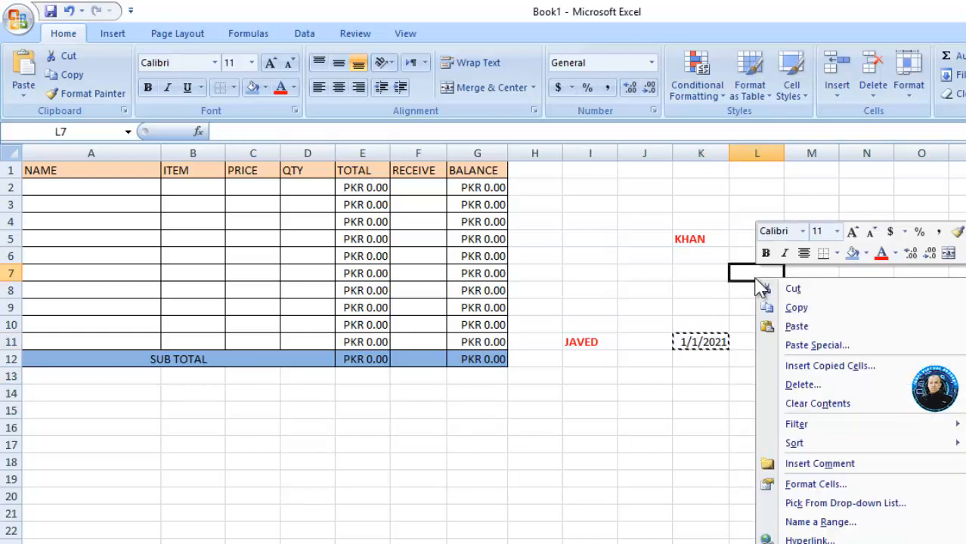
{"action": "left_click", "coordinate": [793, 345]}
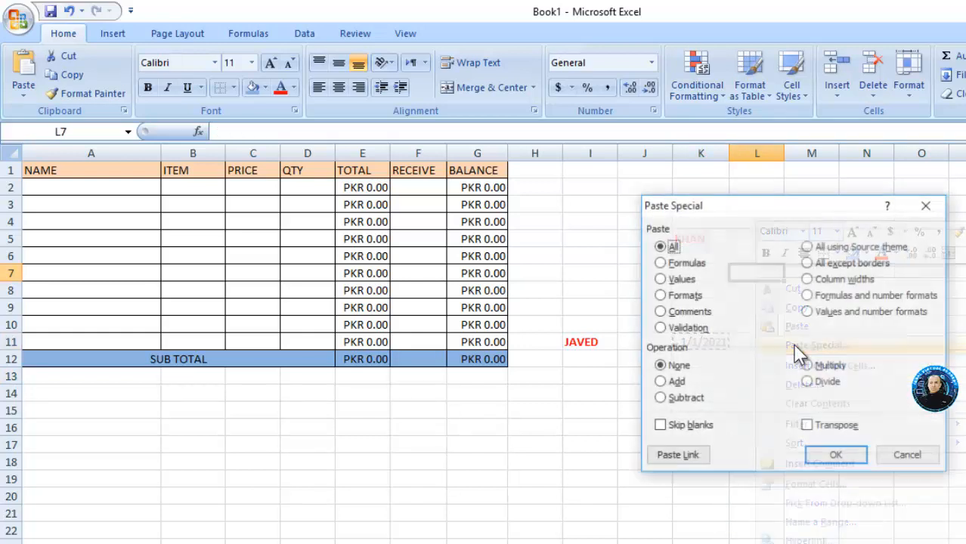
{"action": "left_click", "coordinate": [676, 298]}
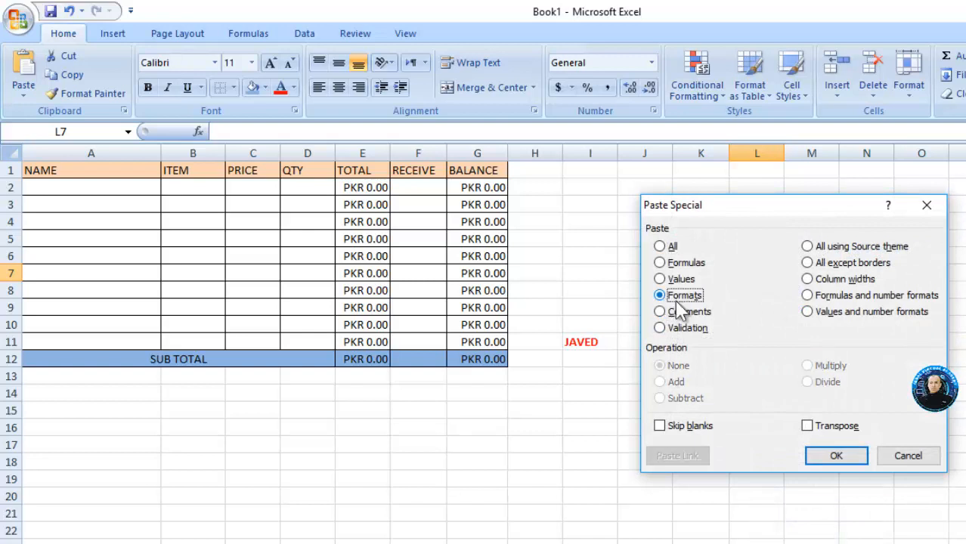
{"action": "left_click", "coordinate": [830, 455]}
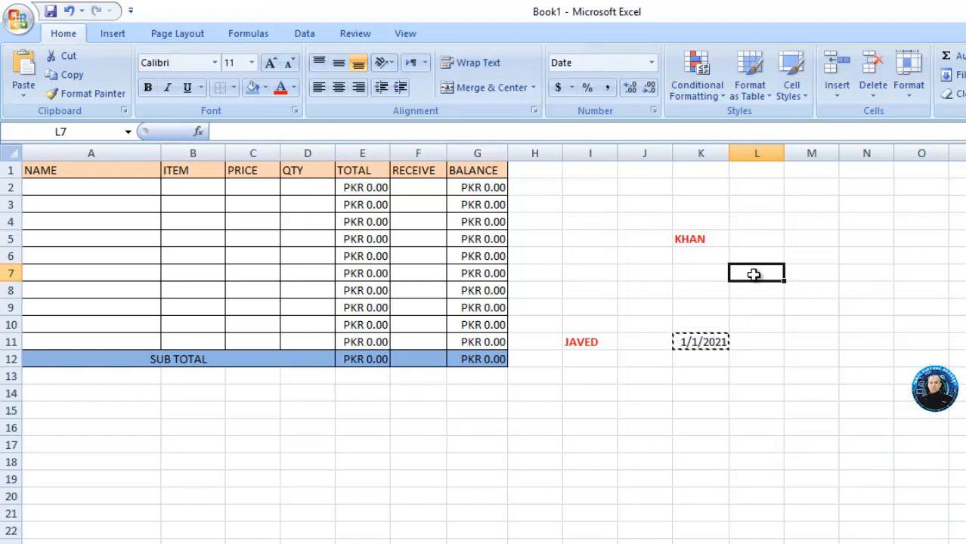
{"action": "key", "text": "Escape"}
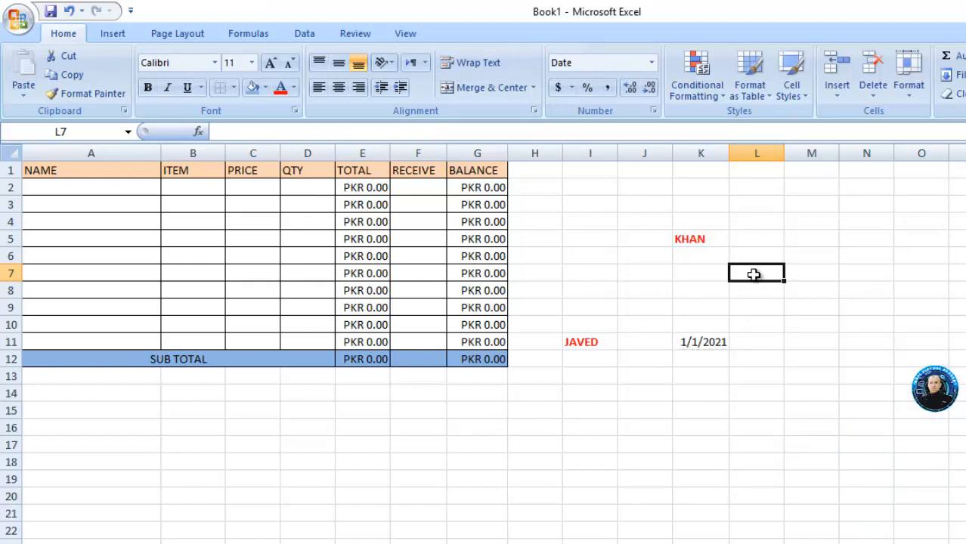
Step: Test the pasted date format by entering 23423 in cell L7, and clear the cell's contents
{"action": "type", "text": "23423"}
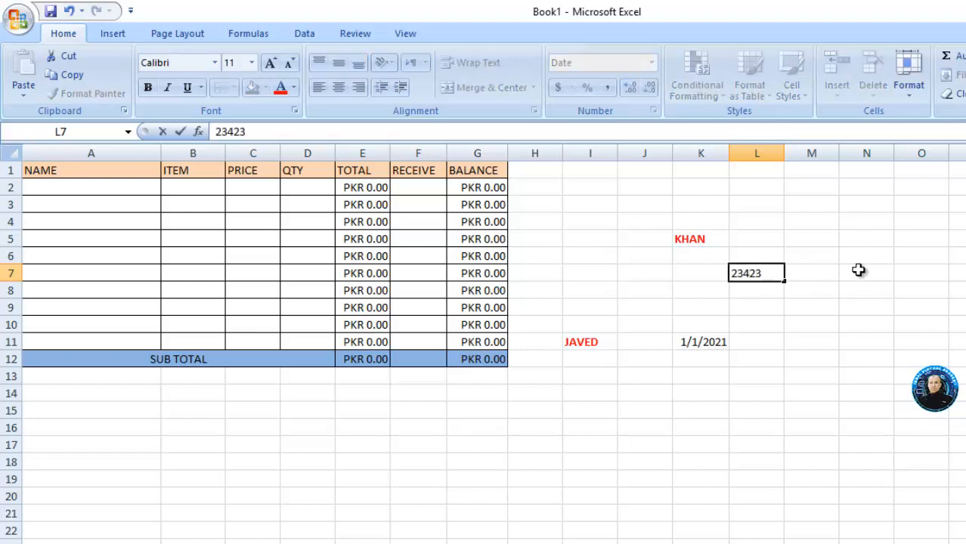
{"action": "key", "text": "Return"}
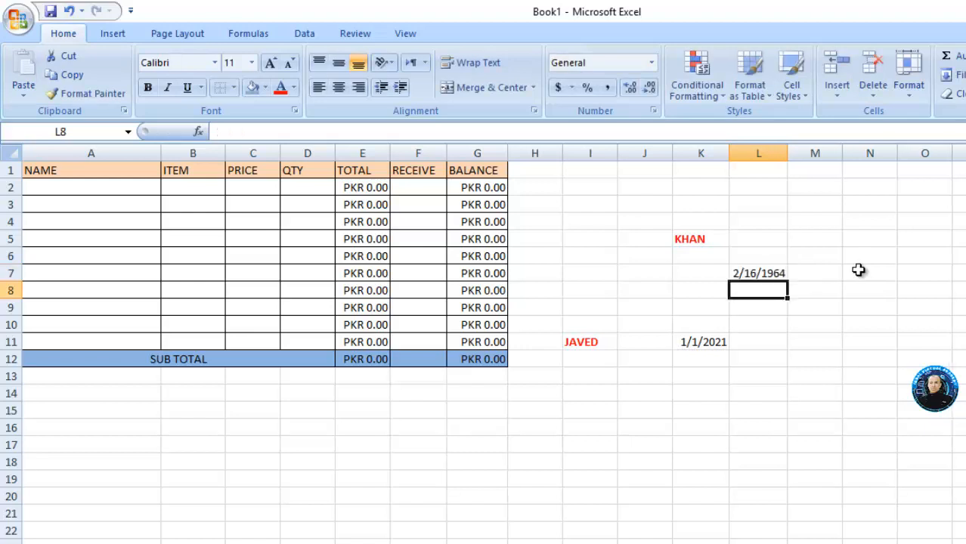
{"action": "left_click", "coordinate": [775, 274]}
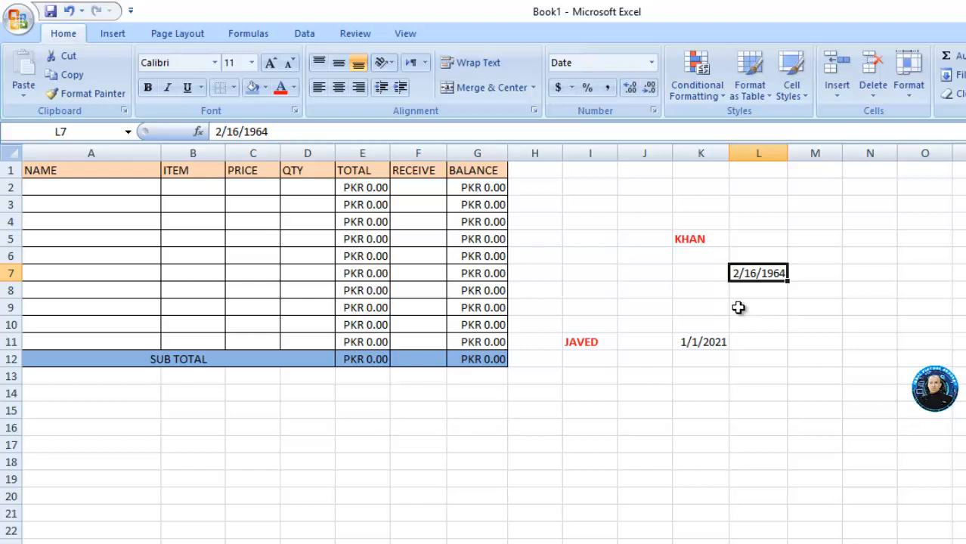
{"action": "key", "text": "BackSpace"}
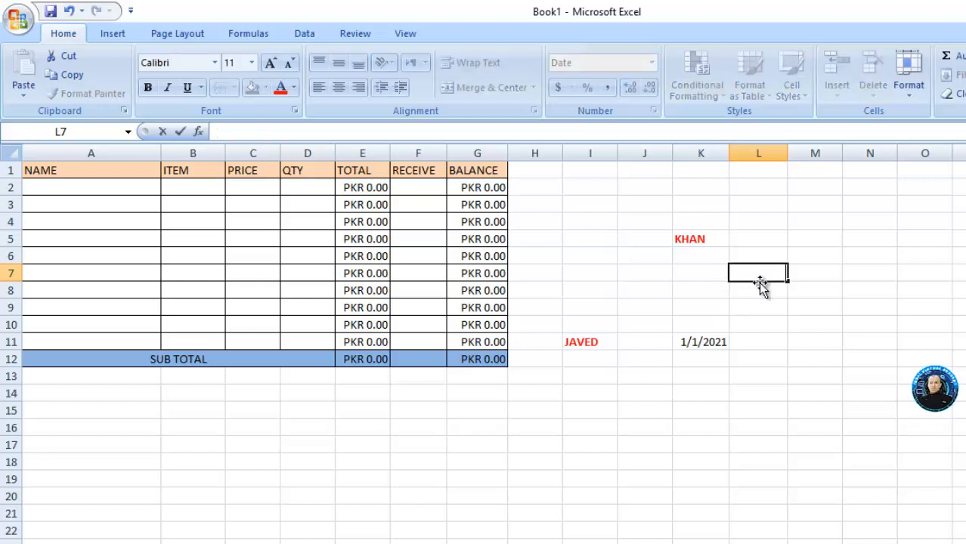
{"action": "key", "text": "Return"}
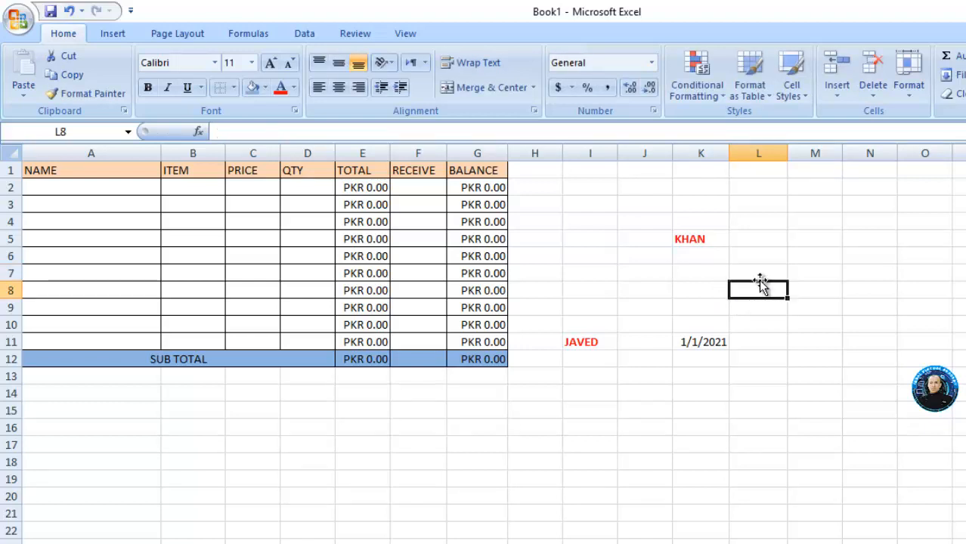
Step: Enter 45345 in cell L8 and 534534 in L7, and compare how they display with the date in K11
{"action": "type", "text": "45345"}
{"action": "left_click", "coordinate": [805, 313]}
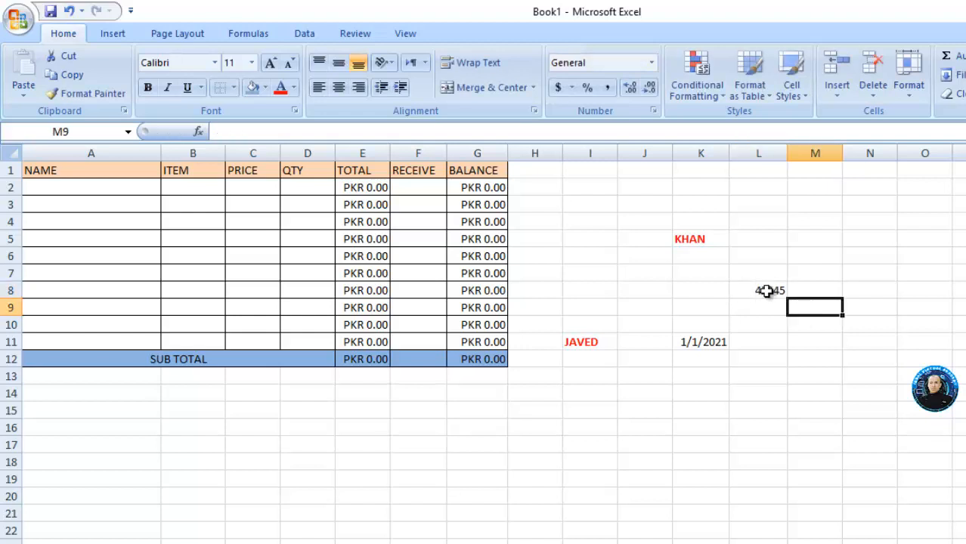
{"action": "left_click", "coordinate": [741, 272]}
{"action": "type", "text": "534534"}
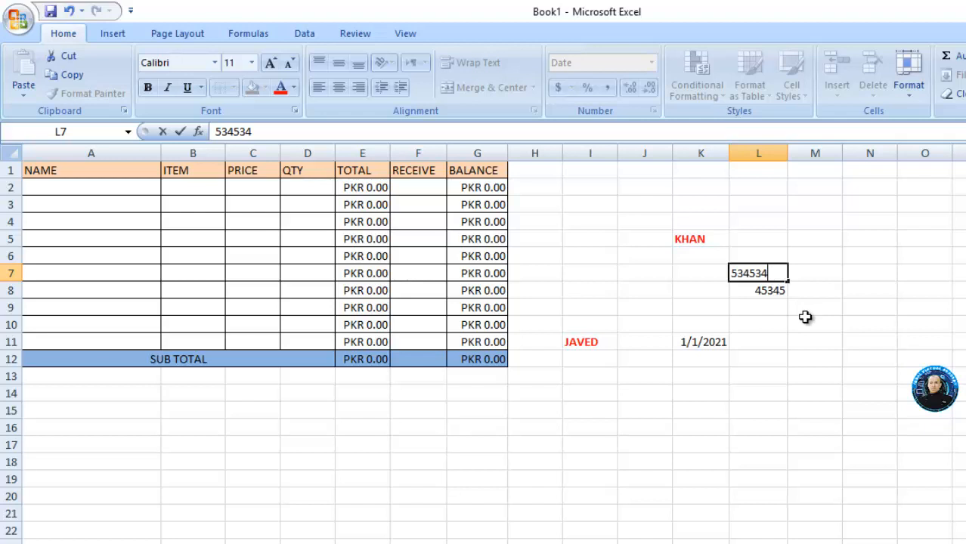
{"action": "left_click", "coordinate": [806, 317]}
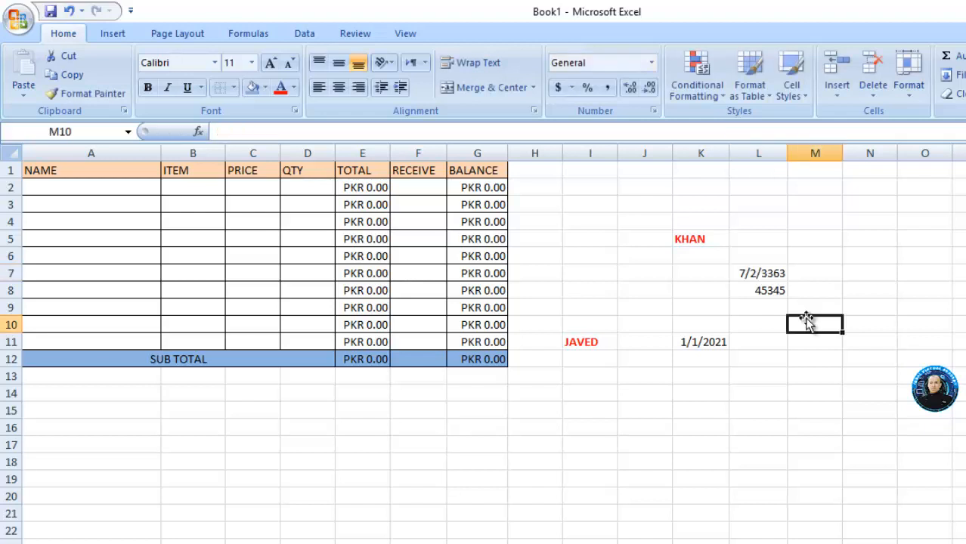
{"action": "left_click", "coordinate": [767, 277]}
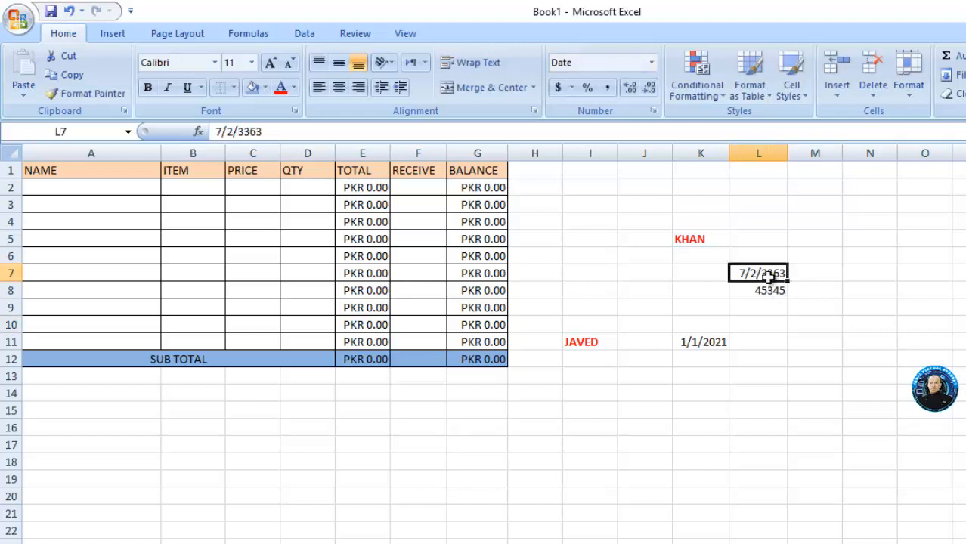
{"action": "left_click", "coordinate": [711, 342]}
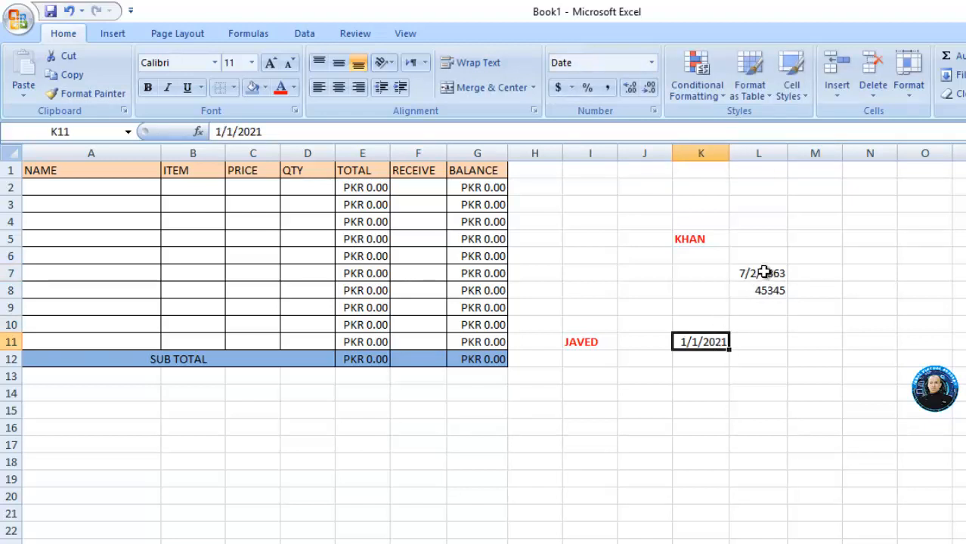
{"action": "left_click_drag", "start_coordinate": [763, 274], "coordinate": [767, 295]}
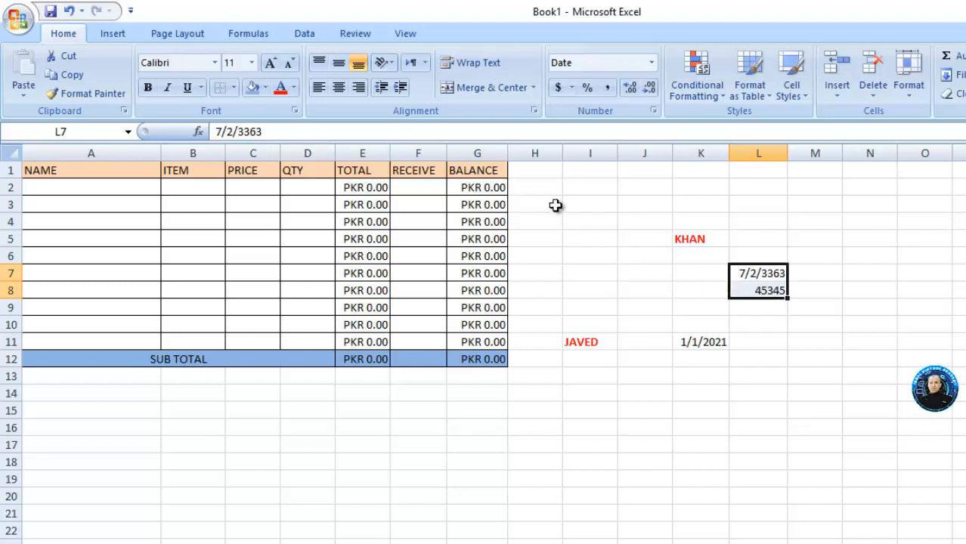
Step: Clear the contents of the test range H3:M12 beside the sales table and deselect it
{"action": "left_click_drag", "start_coordinate": [555, 206], "coordinate": [821, 351]}
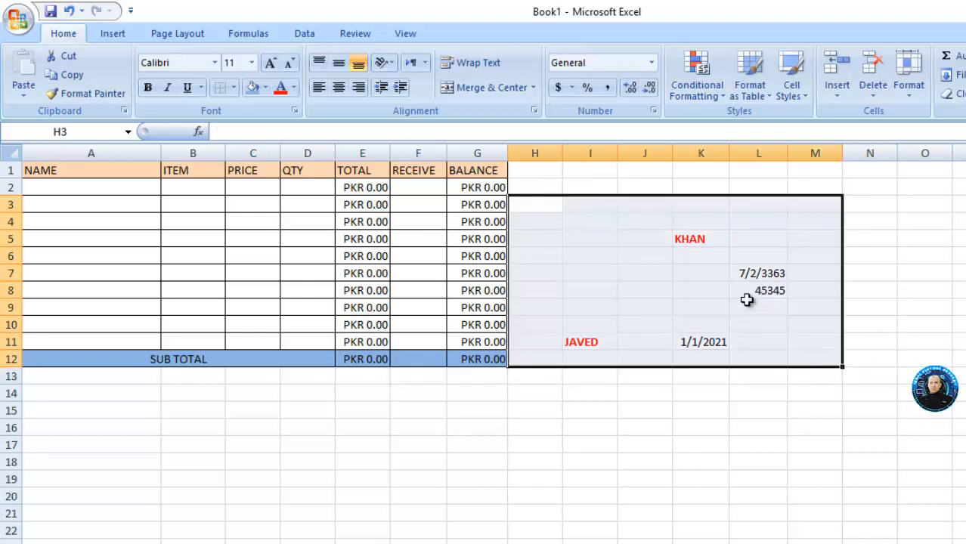
{"action": "right_click", "coordinate": [746, 300]}
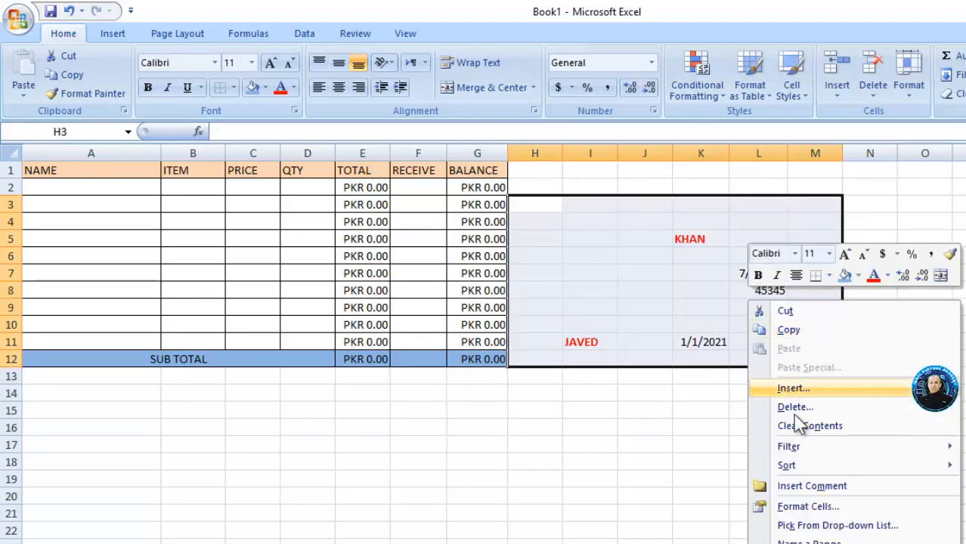
{"action": "left_click", "coordinate": [801, 428]}
{"action": "left_click", "coordinate": [676, 359]}
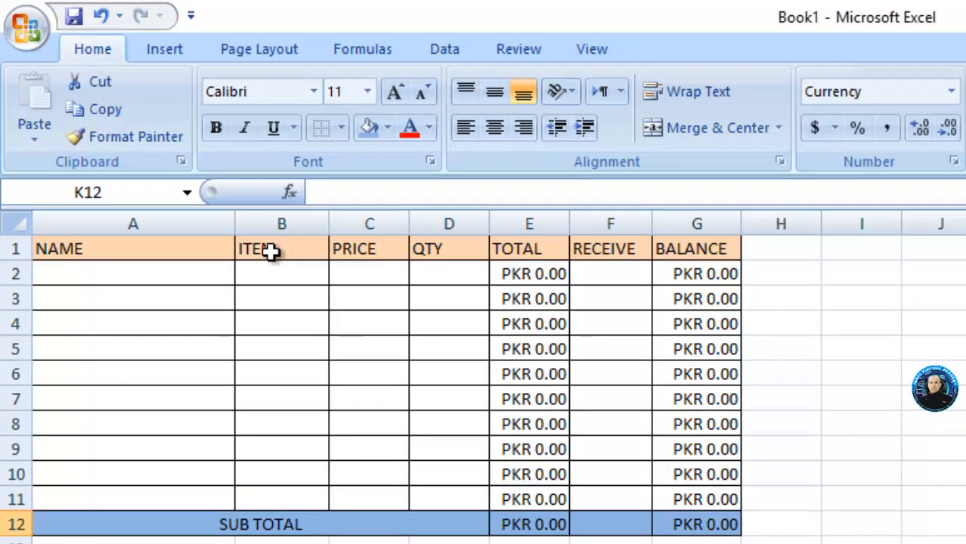
Step: Enter a customer's first name in each of the NAME cells A2 to A6
{"action": "left_click", "coordinate": [208, 273]}
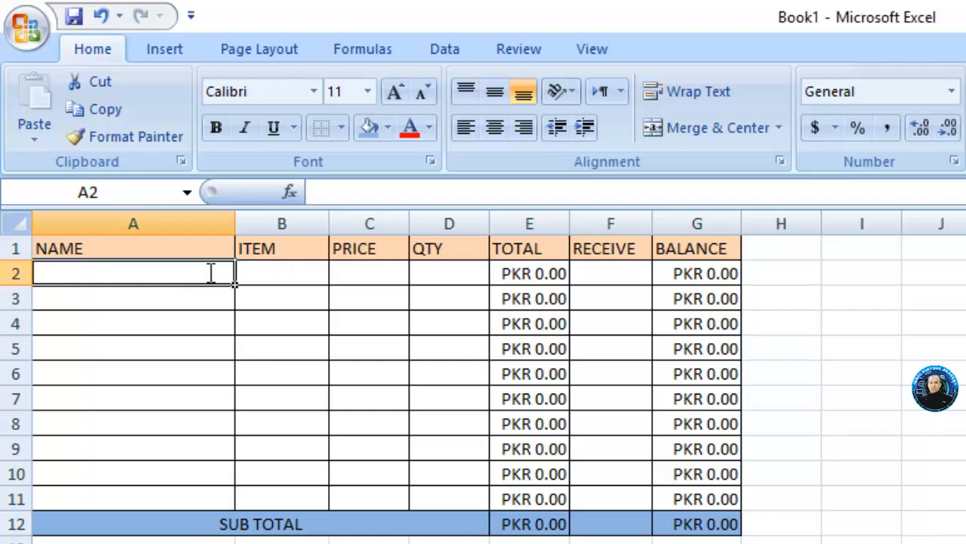
{"action": "type", "text": "JAVED"}
{"action": "key", "text": "Return"}
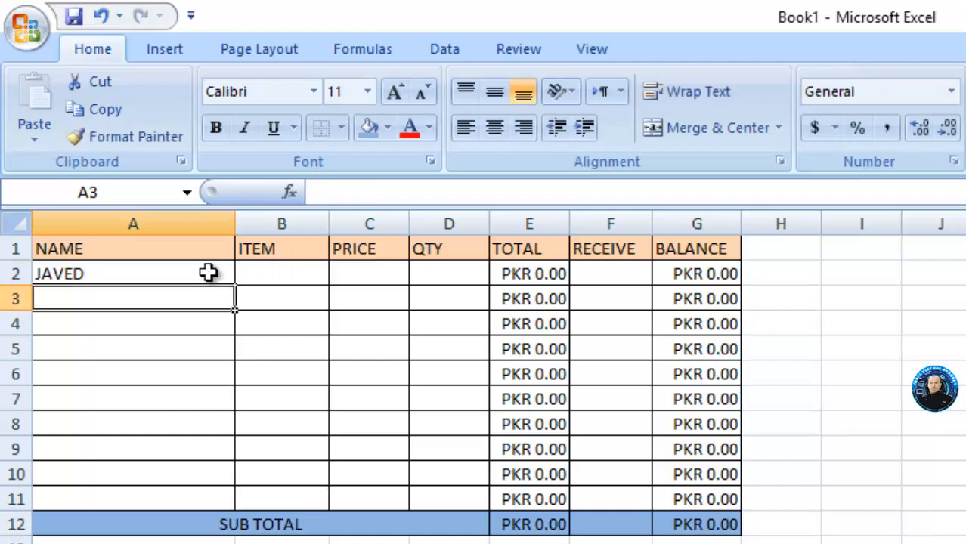
{"action": "type", "text": "KHAN"}
{"action": "key", "text": "Return"}
{"action": "type", "text": "IQBAL"}
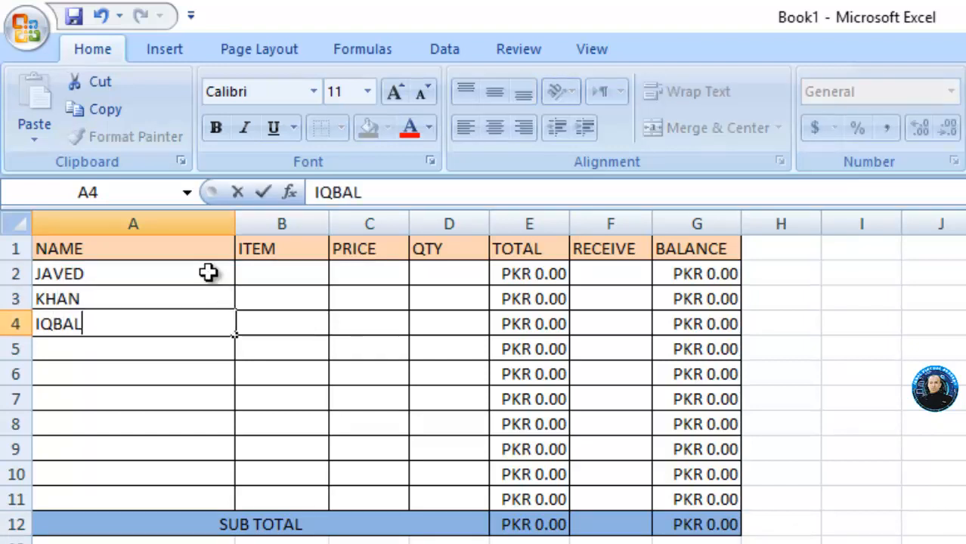
{"action": "key", "text": "Return"}
{"action": "type", "text": "YOUS"}
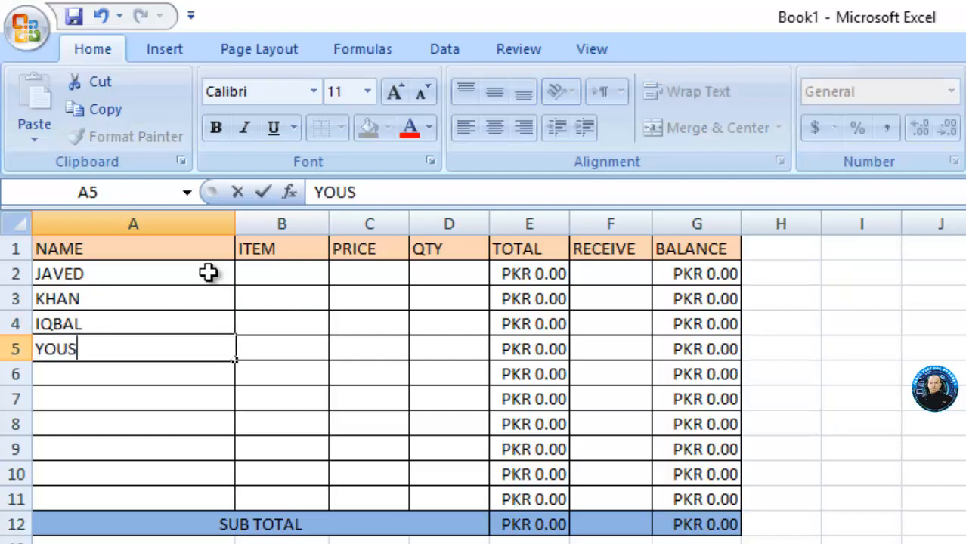
{"action": "type", "text": "AF"}
{"action": "key", "text": "Return"}
{"action": "type", "text": "YAZDAN"}
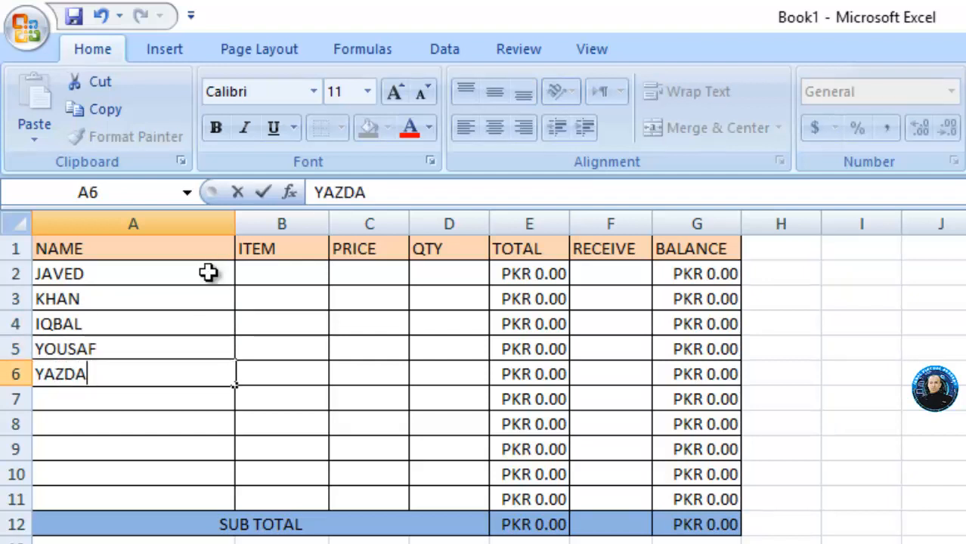
{"action": "key", "text": "Return"}
Step: Fill the remaining NAME cells A7 to A11 with one customer name each
{"action": "type", "text": "ABID"}
{"action": "key", "text": "Return"}
{"action": "type", "text": "K"}
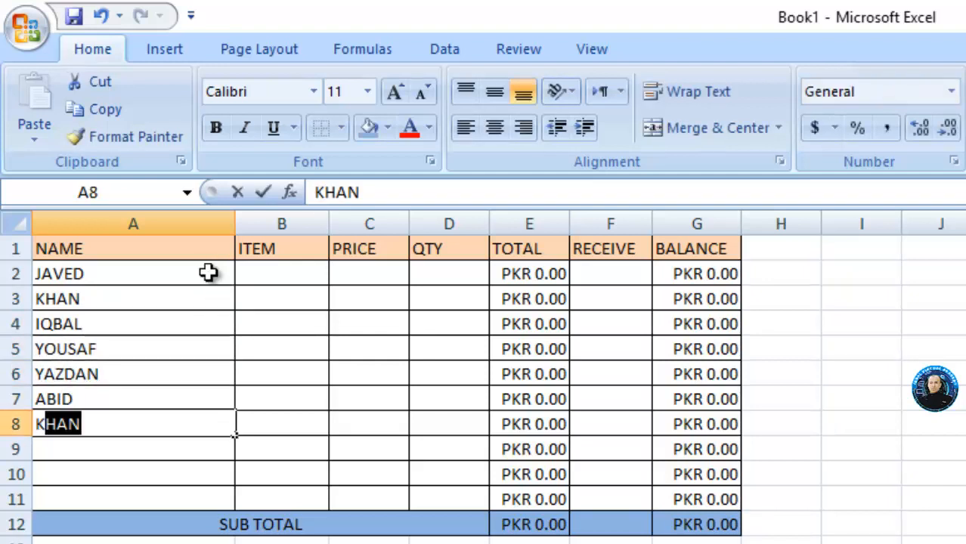
{"action": "type", "text": "ASHIF"}
{"action": "key", "text": "Return"}
{"action": "type", "text": "IMRAN"}
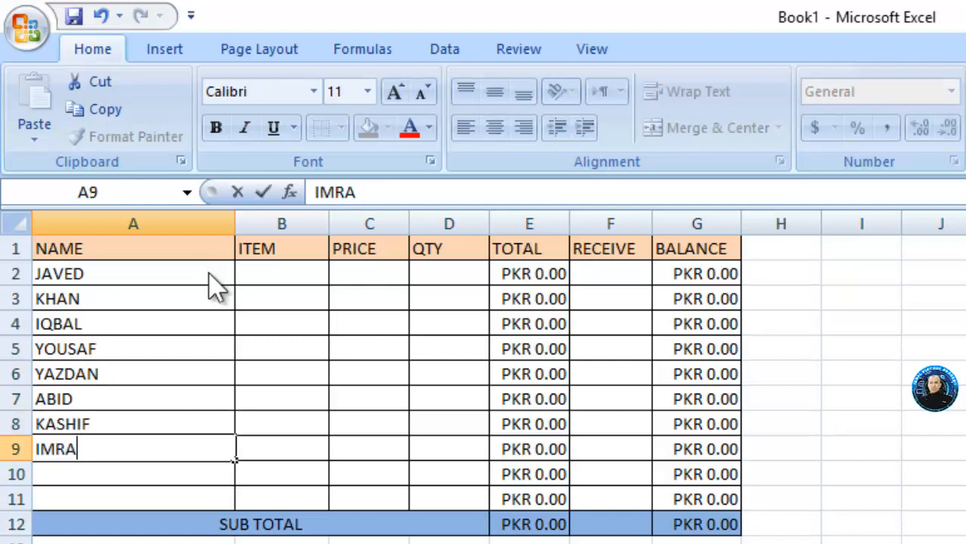
{"action": "key", "text": "Return"}
{"action": "type", "text": "TAHI"}
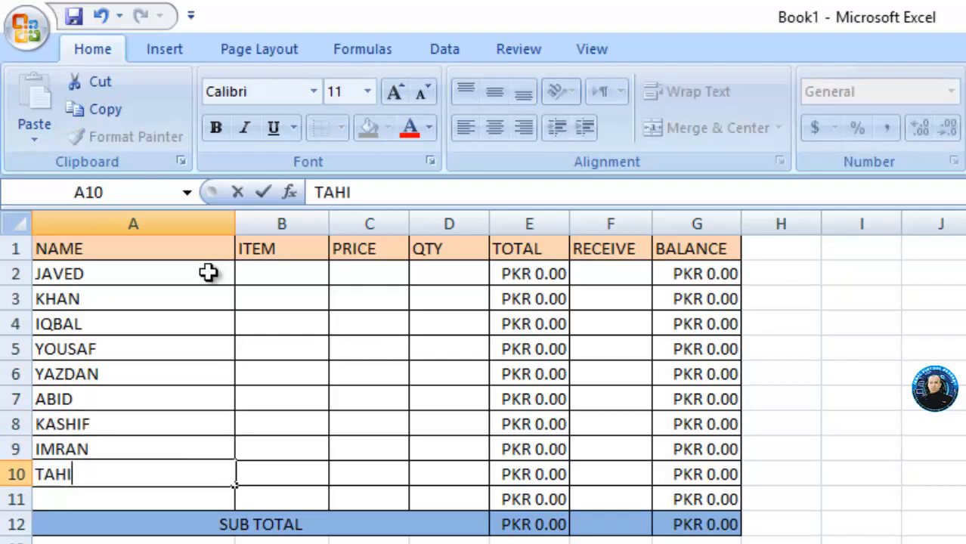
{"action": "key", "text": "BackSpace"}
{"action": "key", "text": "BackSpace"}
{"action": "type", "text": "A"}
{"action": "key", "text": "BackSpace"}
{"action": "type", "text": "HI"}
{"action": "key", "text": "Return"}
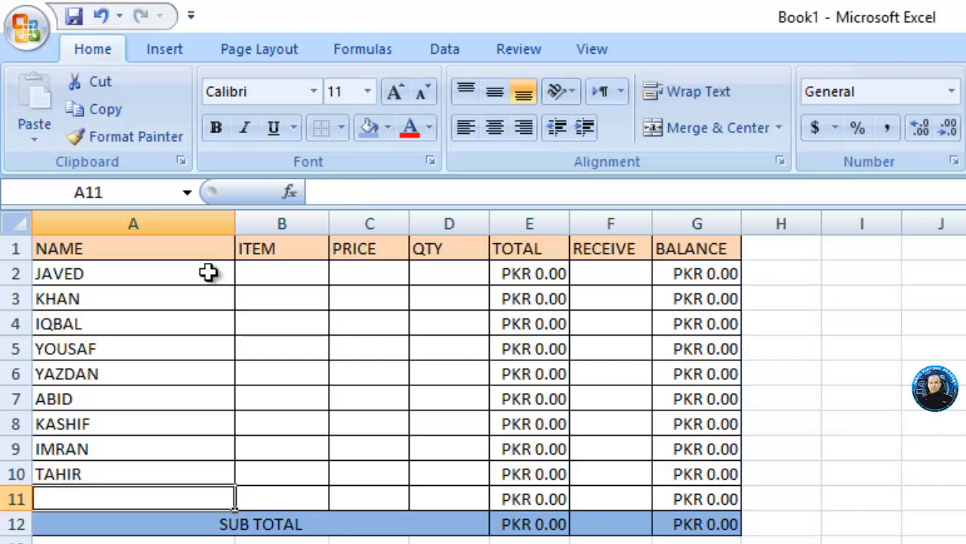
{"action": "type", "text": "UBAID"}
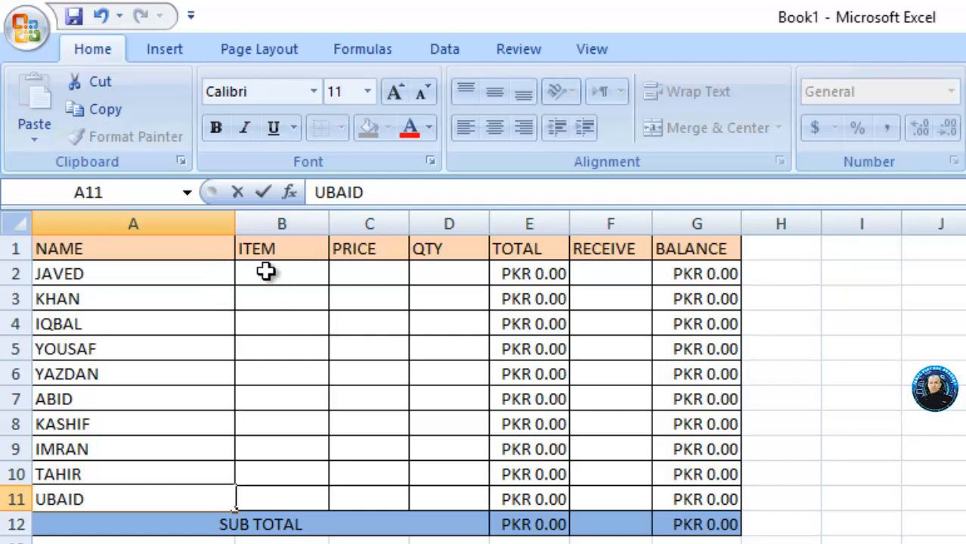
Step: Replace the name in cell A2 with the customer's full name
{"action": "double_click", "coordinate": [201, 281]}
{"action": "double_click", "coordinate": [170, 271]}
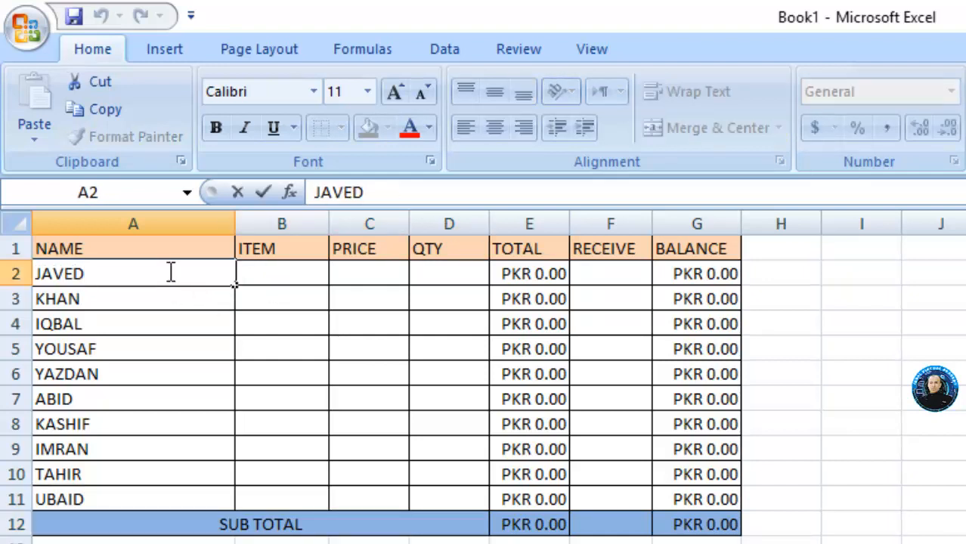
{"action": "left_click", "coordinate": [168, 296]}
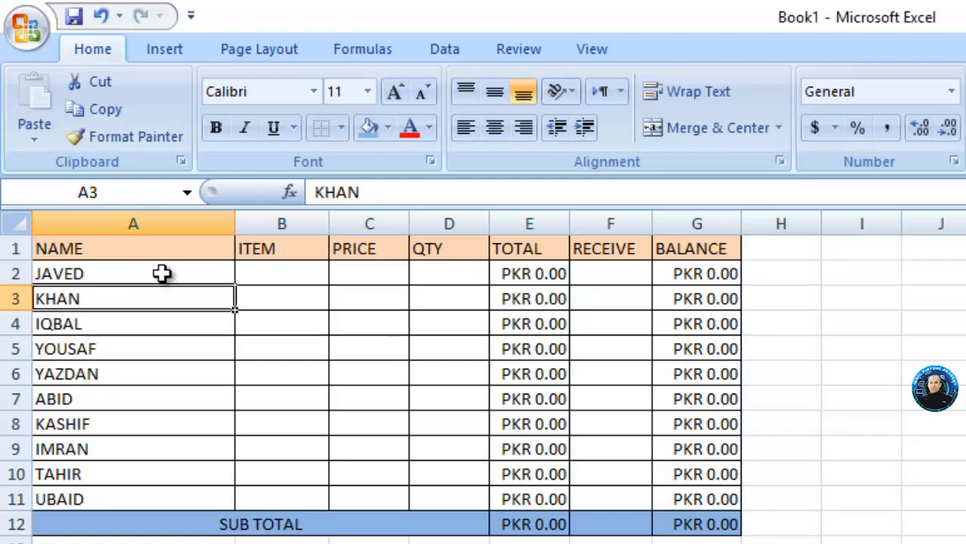
{"action": "left_click", "coordinate": [162, 274]}
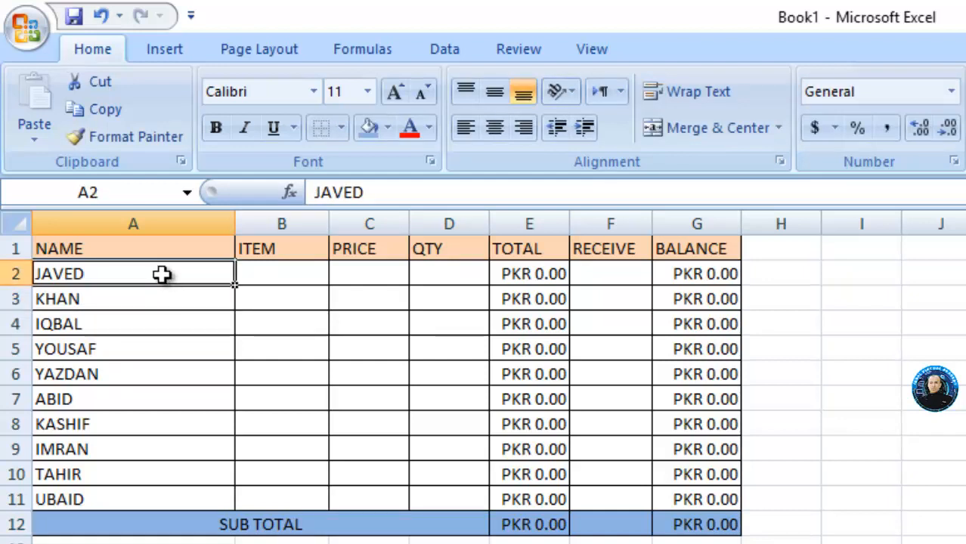
{"action": "type", "text": "JA"}
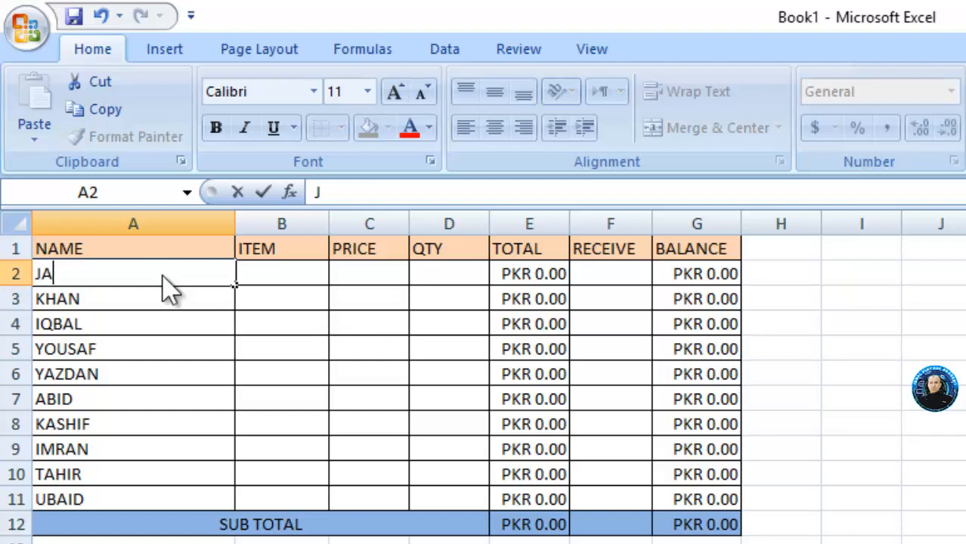
{"action": "type", "text": "VED IQBAL"}
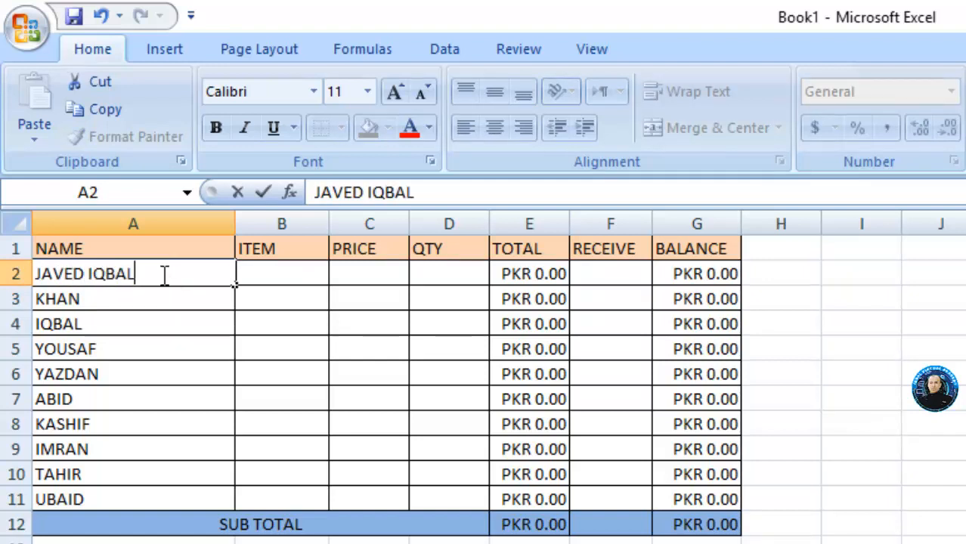
Step: Append a second name to the customer in A3 and insert a first name before the one in A4
{"action": "left_click", "coordinate": [132, 300]}
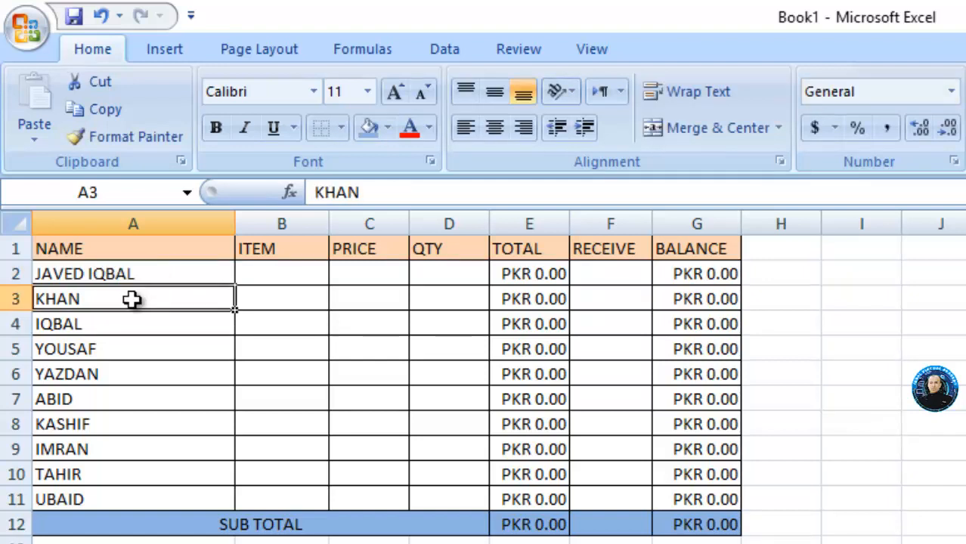
{"action": "double_click", "coordinate": [132, 300]}
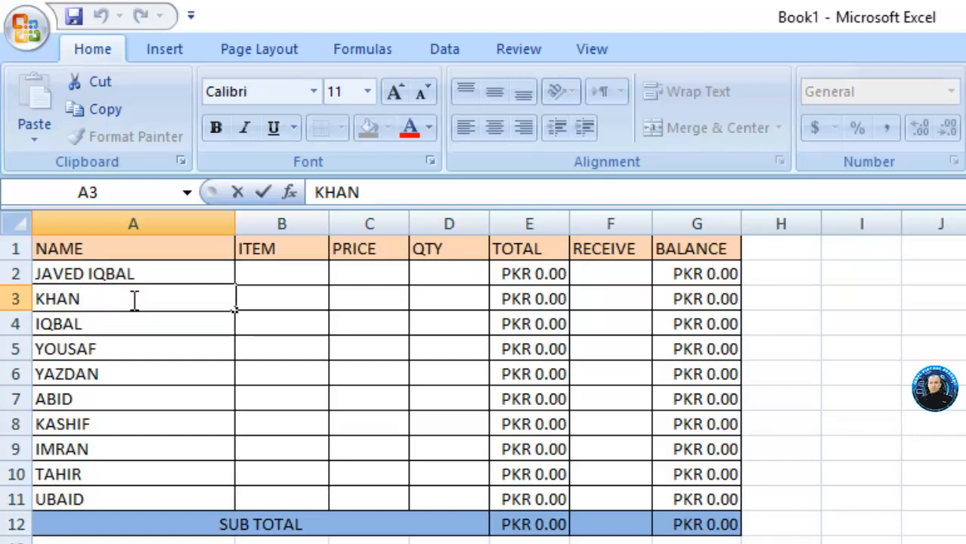
{"action": "type", "text": "ABID"}
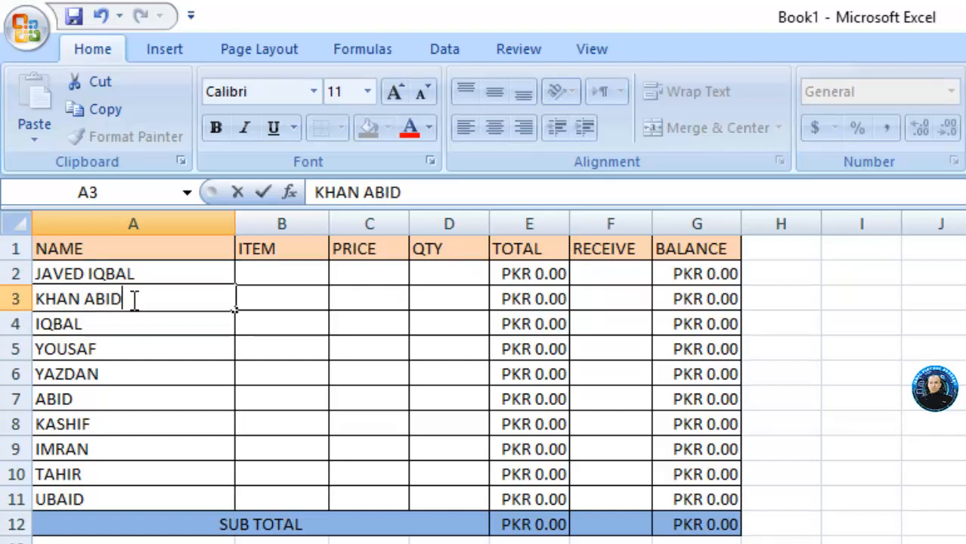
{"action": "left_click", "coordinate": [118, 324]}
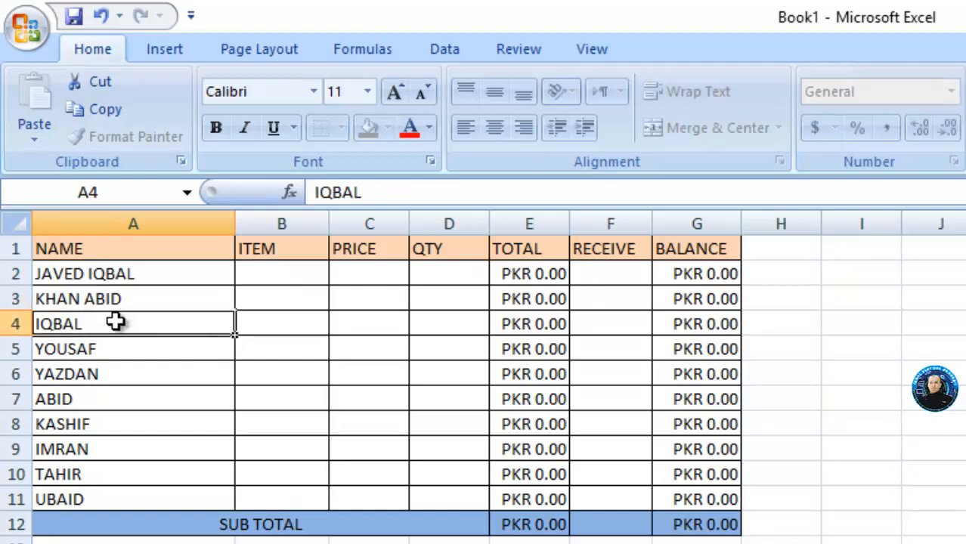
{"action": "double_click", "coordinate": [119, 323]}
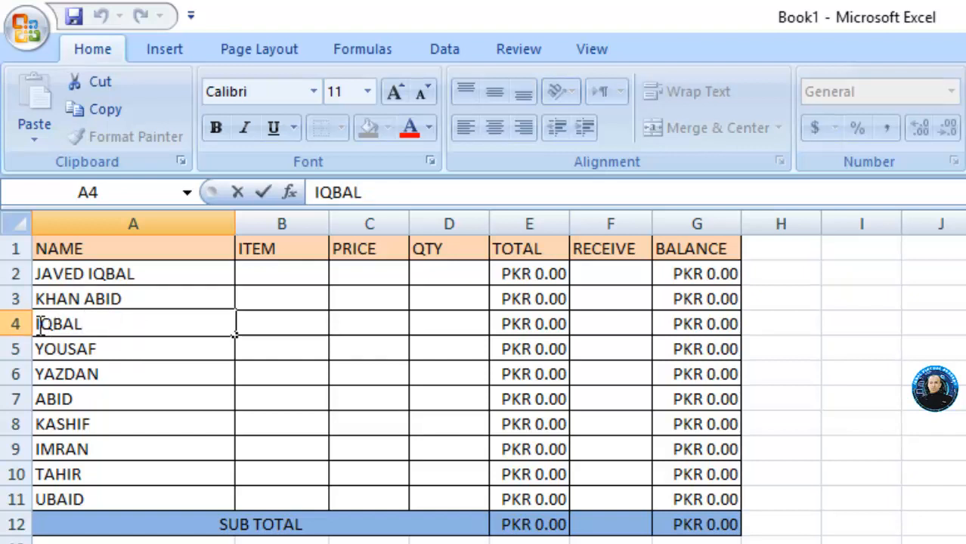
{"action": "key", "text": "Home"}
{"action": "type", "text": "MUHAMMAD"}
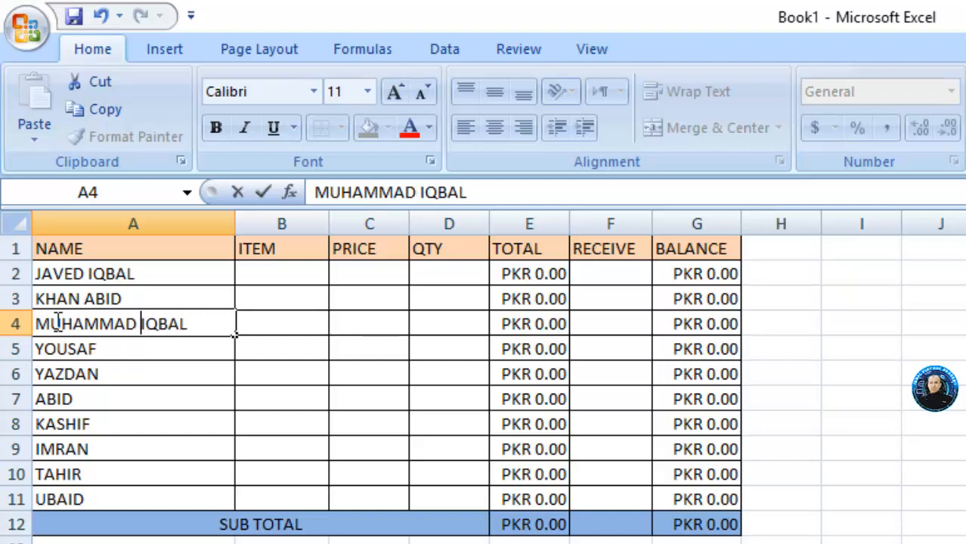
{"action": "left_click", "coordinate": [133, 350]}
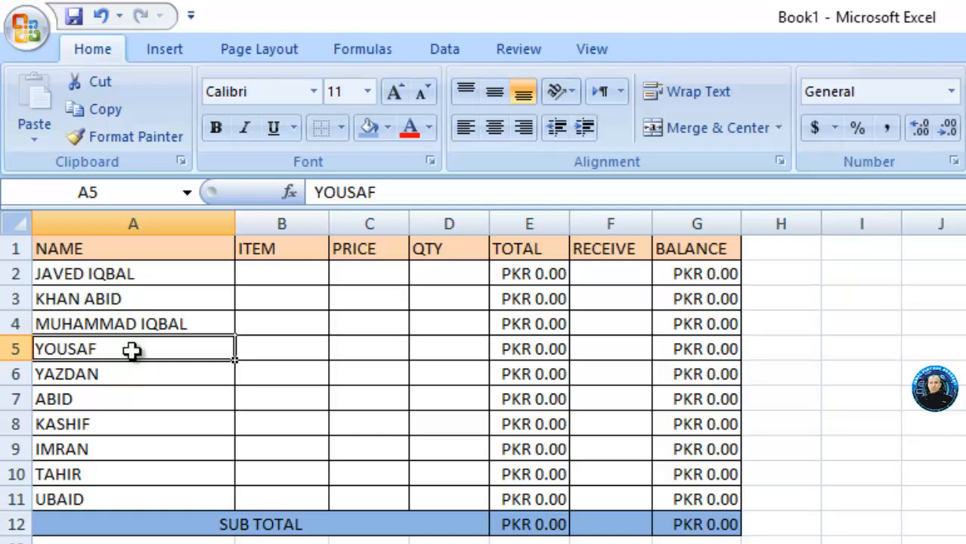
{"action": "left_click", "coordinate": [366, 303]}
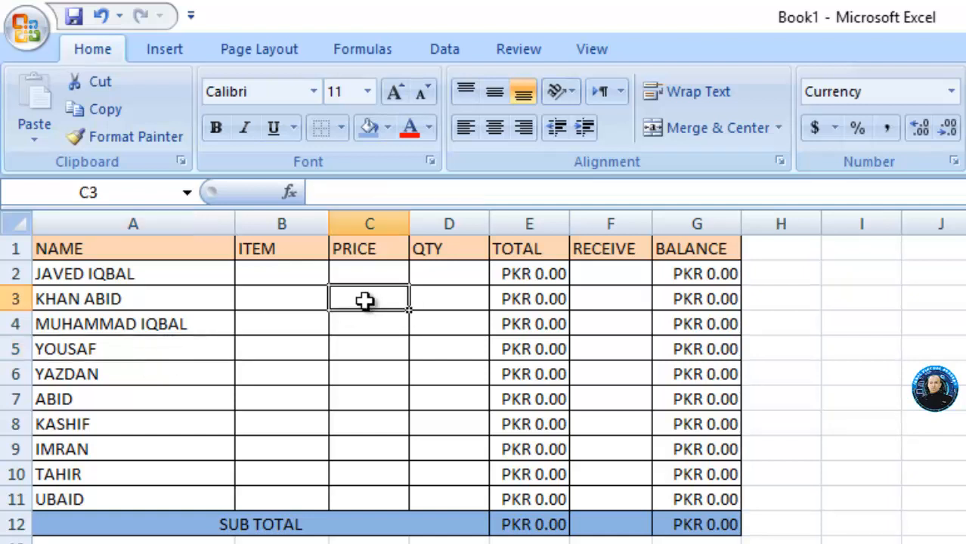
Step: Fill the table body A2:G11 with the lightest gray theme color and deselect it
{"action": "left_click_drag", "start_coordinate": [185, 277], "coordinate": [670, 495]}
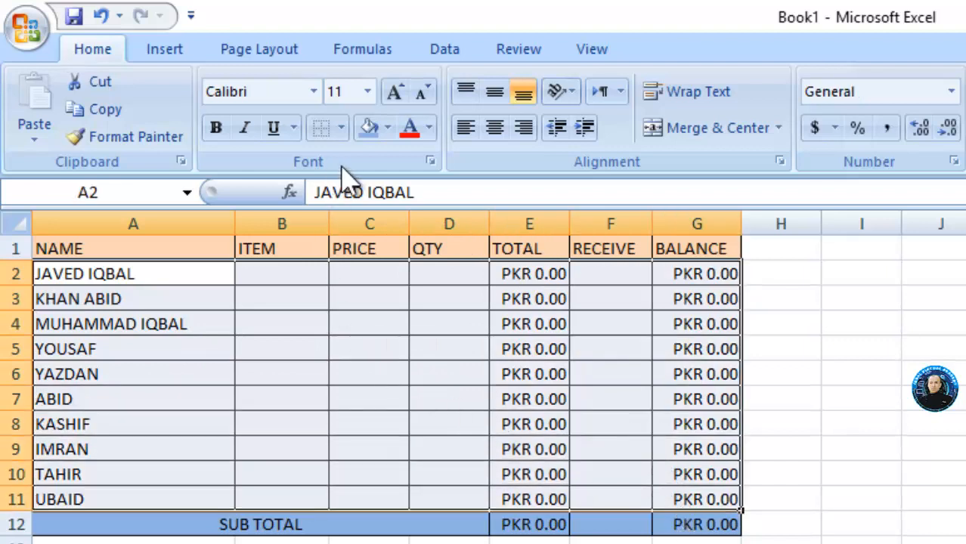
{"action": "left_click", "coordinate": [388, 129]}
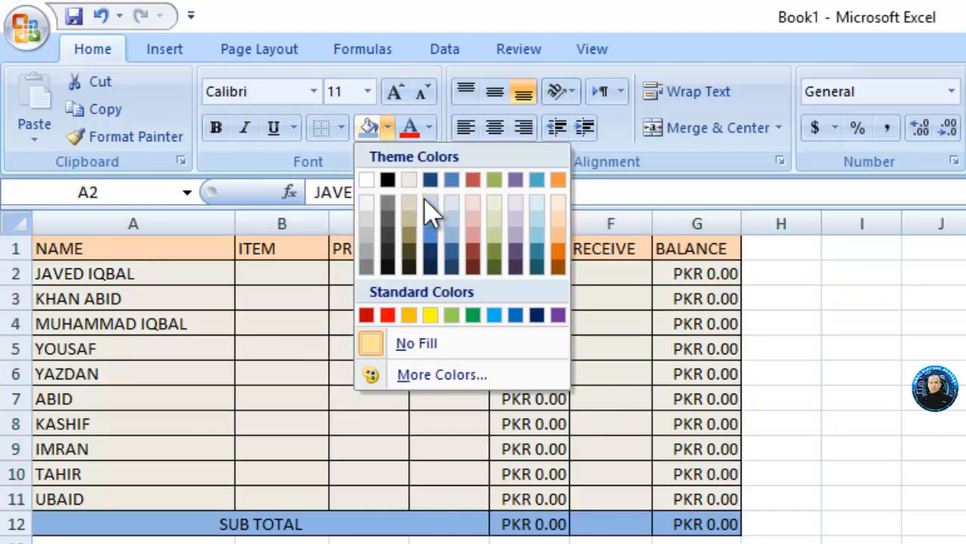
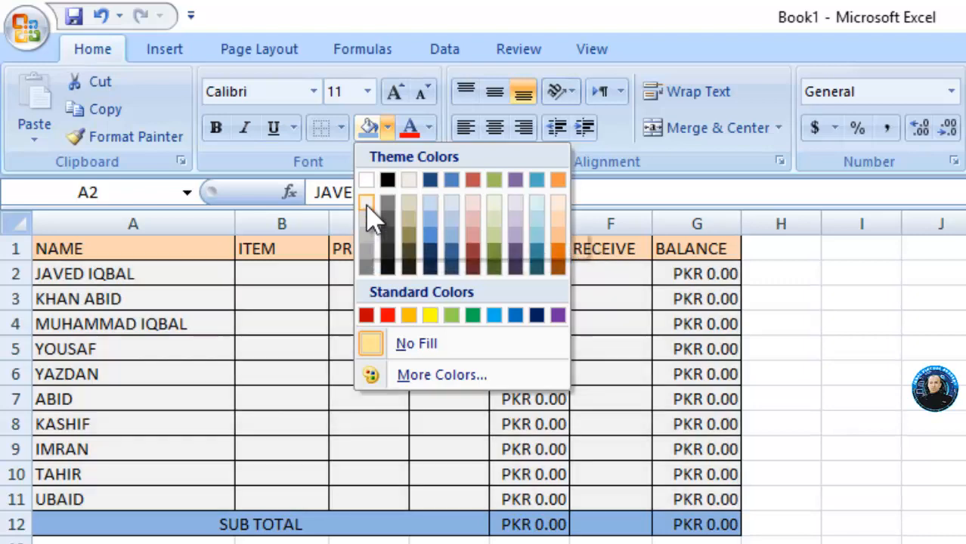
{"action": "left_click", "coordinate": [368, 205]}
{"action": "left_click", "coordinate": [697, 543]}
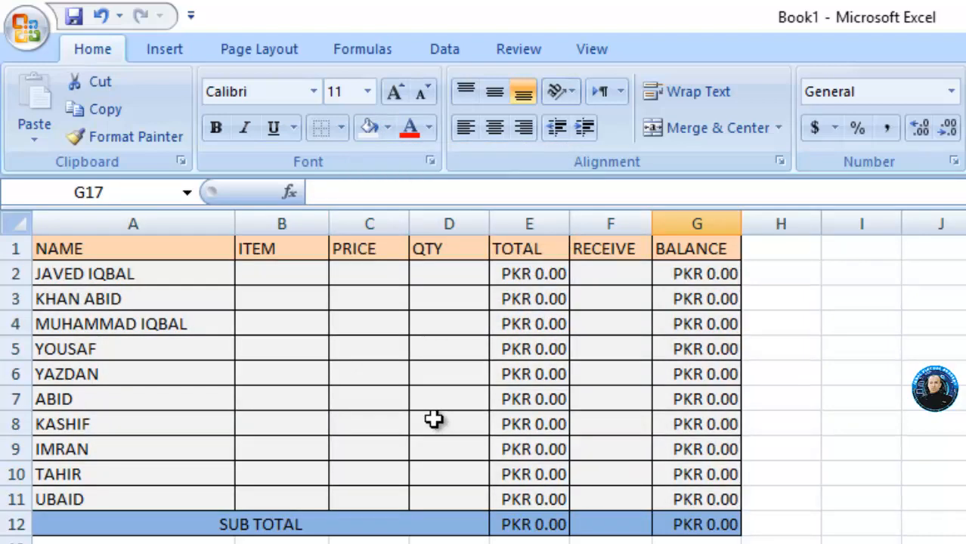
{"action": "left_click_drag", "start_coordinate": [108, 253], "coordinate": [712, 513]}
{"action": "left_click", "coordinate": [707, 524]}
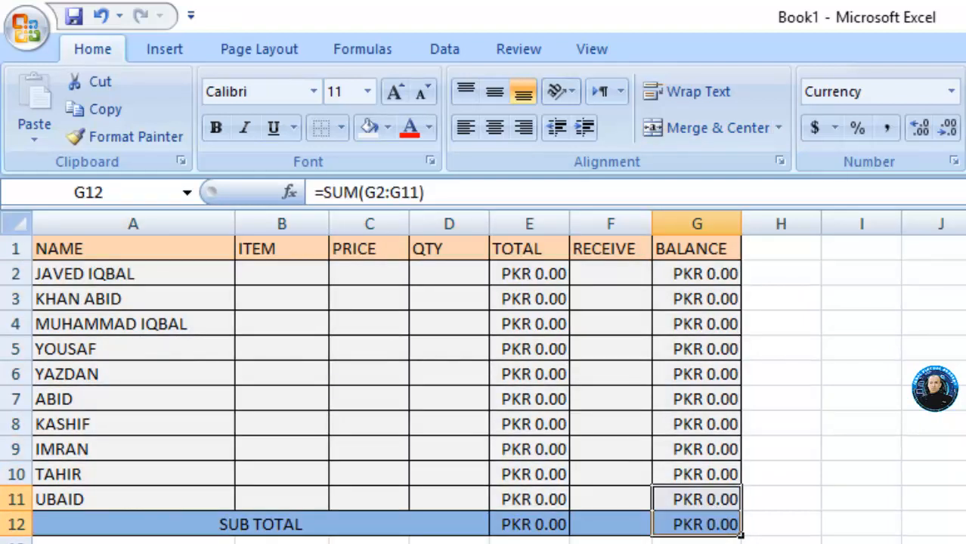
{"action": "left_click", "coordinate": [611, 543]}
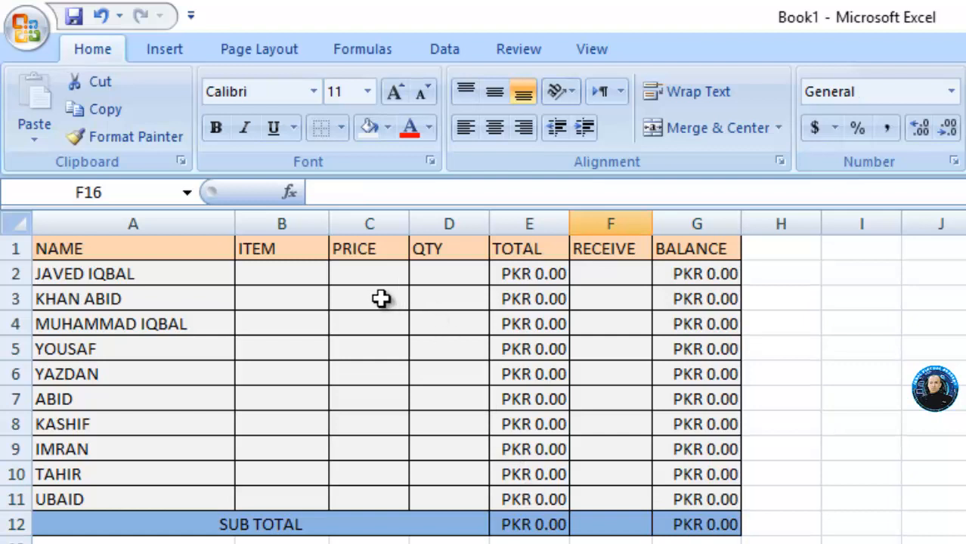
Step: Fill row 2 with the item KEY, a price of 100 and a quantity of 2
{"action": "left_click", "coordinate": [304, 280]}
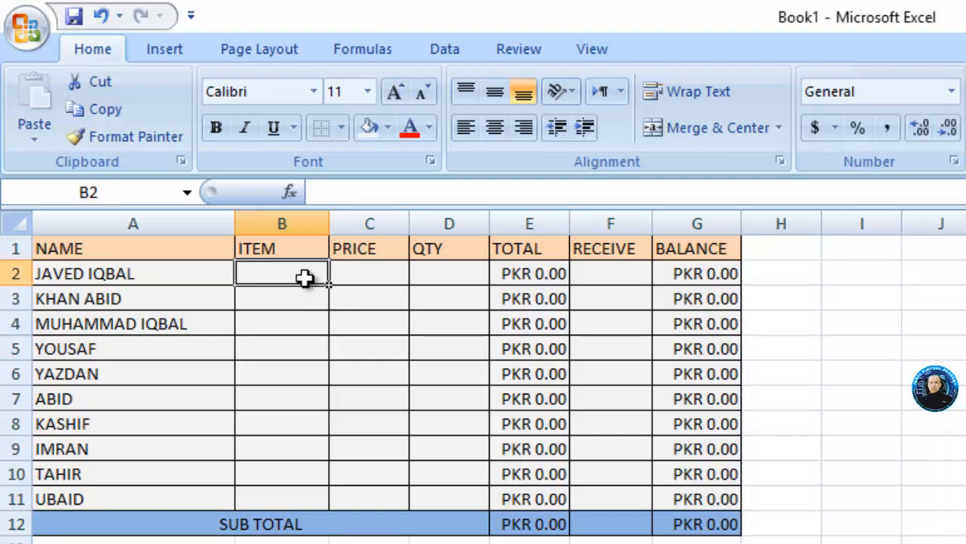
{"action": "type", "text": "KEY"}
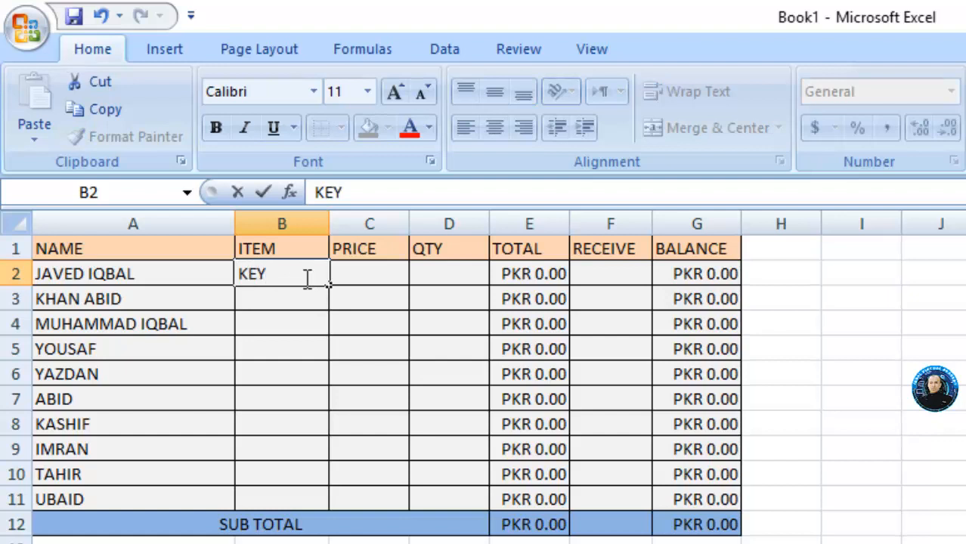
{"action": "key", "text": "Tab"}
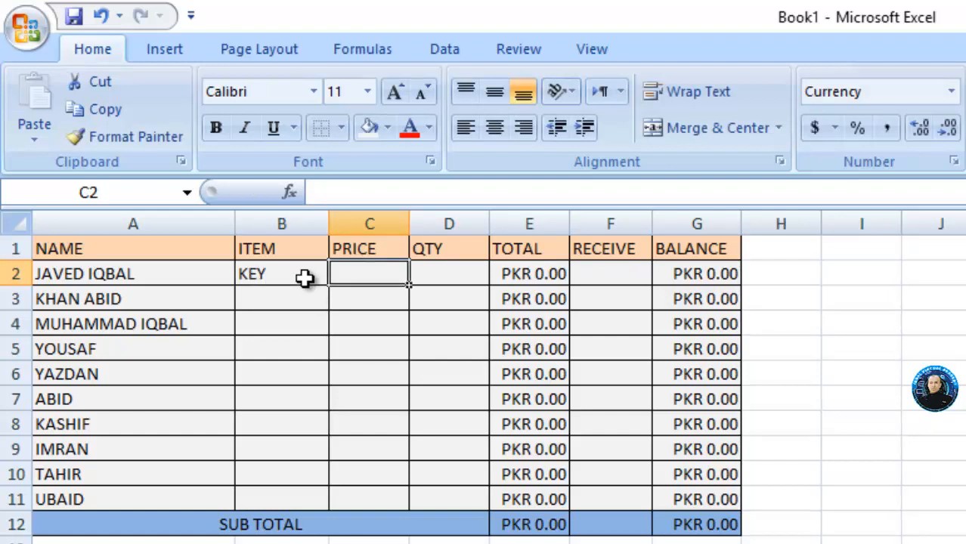
{"action": "type", "text": "100"}
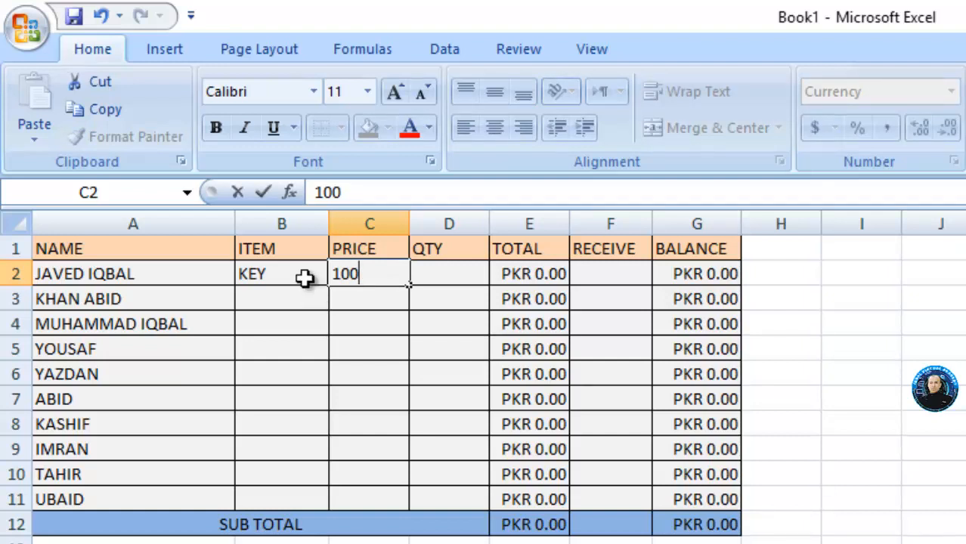
{"action": "key", "text": "Tab"}
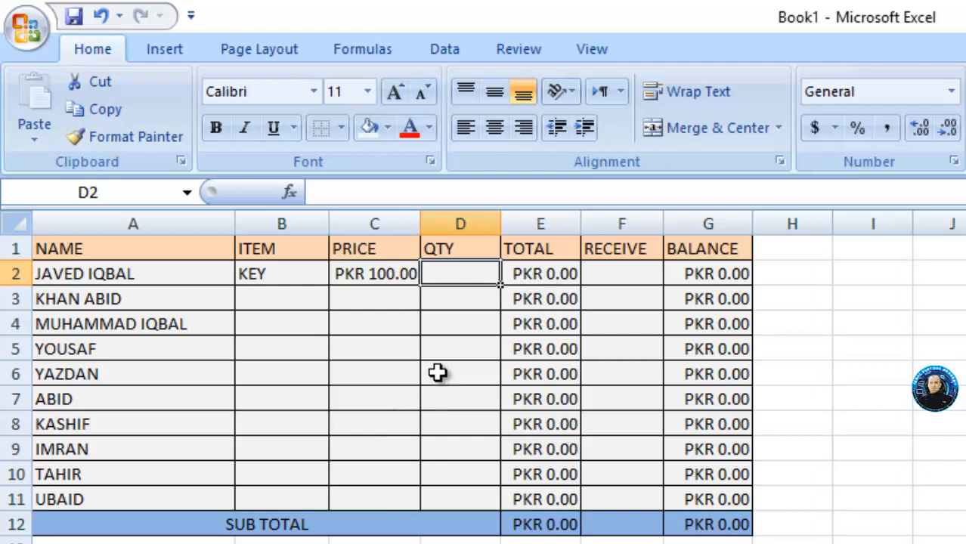
{"action": "type", "text": "2"}
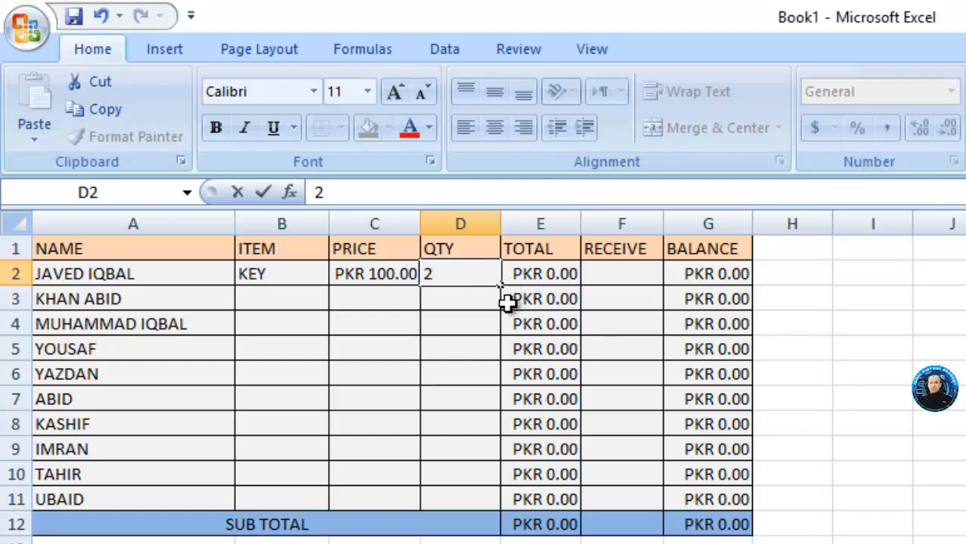
Step: Auto-fit the TOTAL column's width and enter 55.50 as the received amount in F2
{"action": "left_click", "coordinate": [612, 275]}
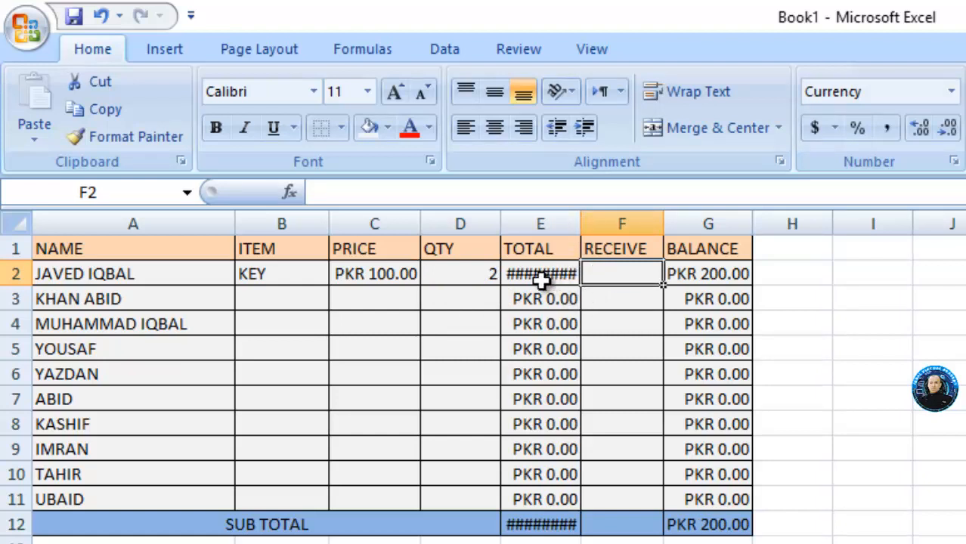
{"action": "double_click", "coordinate": [580, 226]}
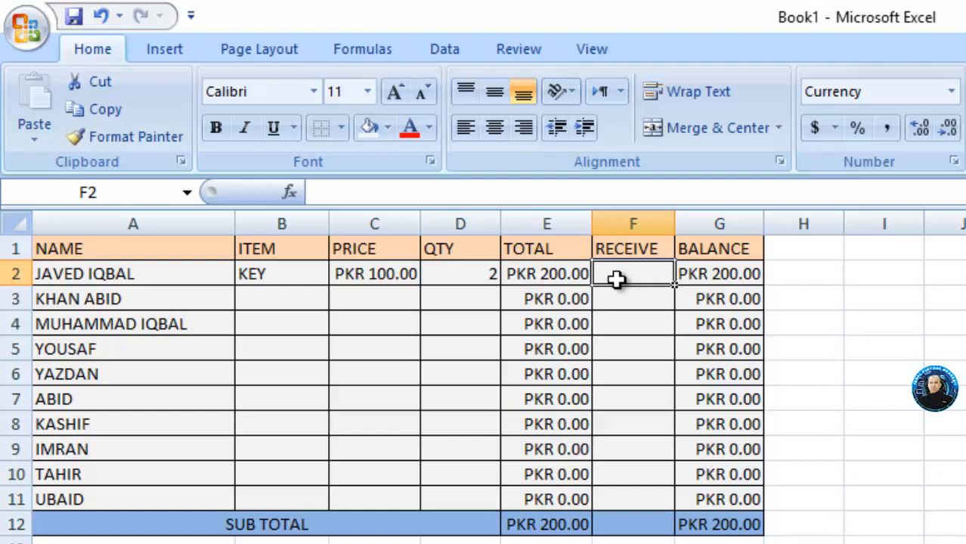
{"action": "type", "text": "55"}
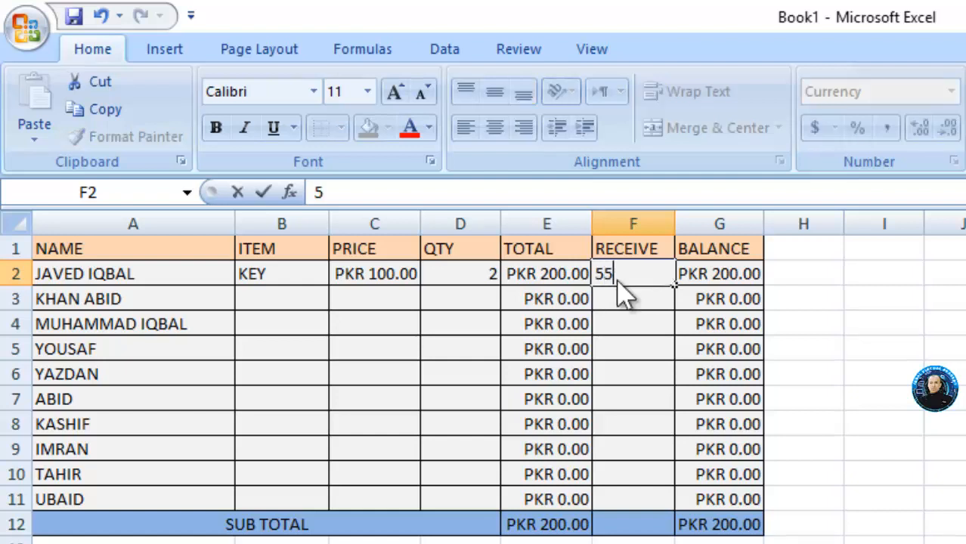
{"action": "type", "text": ".50"}
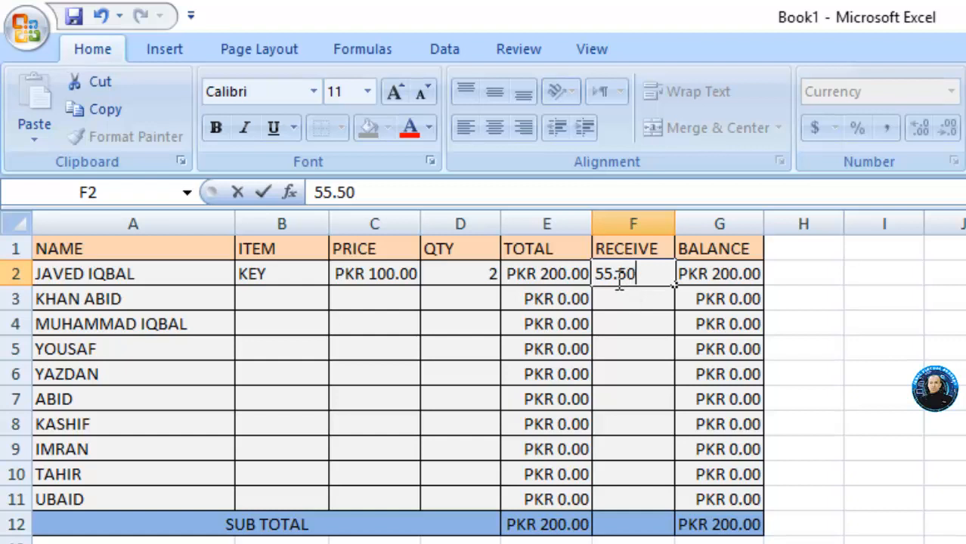
{"action": "left_click", "coordinate": [794, 283]}
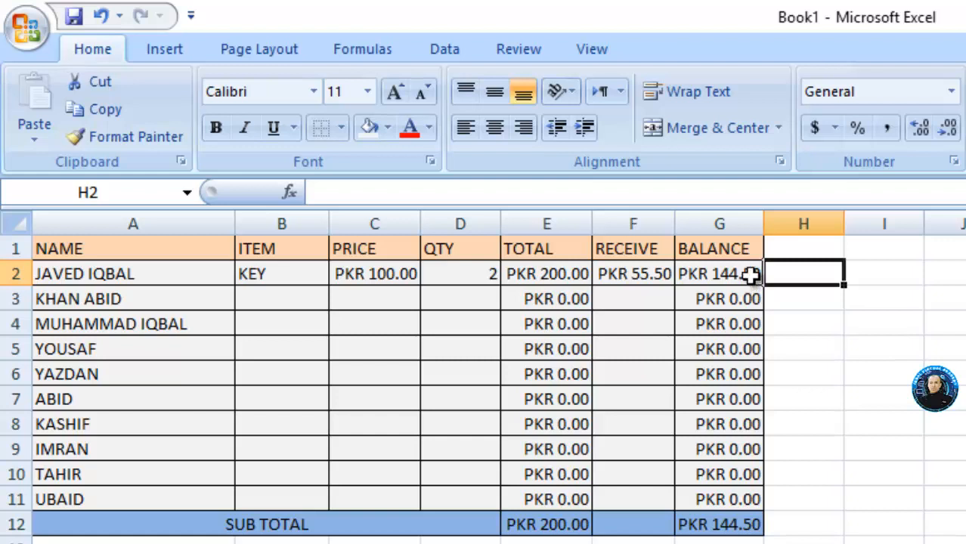
{"action": "left_click", "coordinate": [649, 310]}
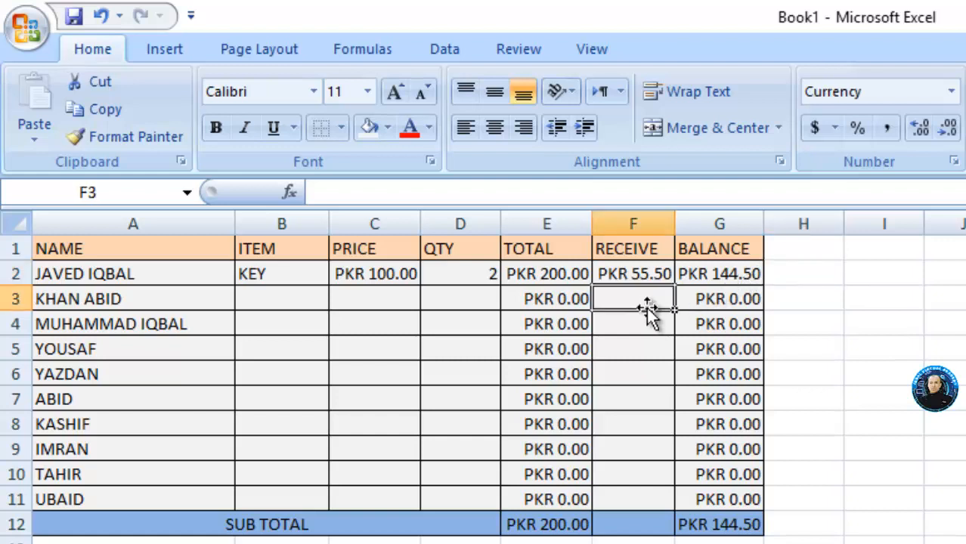
Step: Fill row 3 with the item MOUSE, price 120, quantity 3 and received amount 60
{"action": "left_click", "coordinate": [293, 306]}
{"action": "type", "text": "MOUSE"}
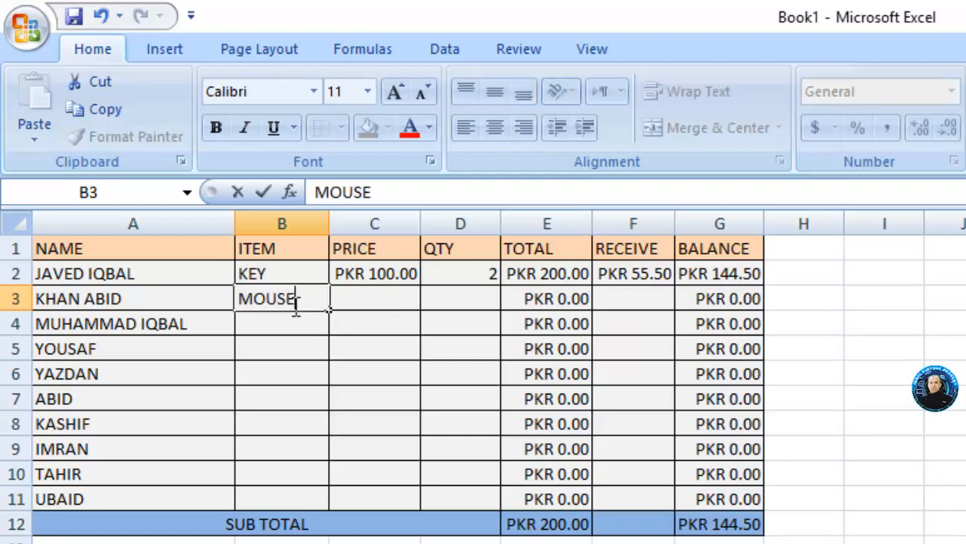
{"action": "key", "text": "Tab"}
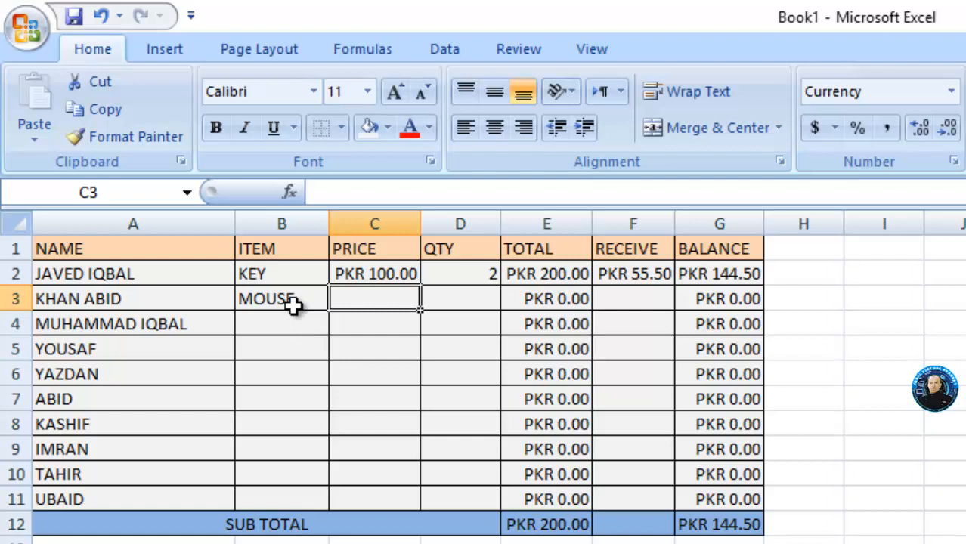
{"action": "type", "text": "120"}
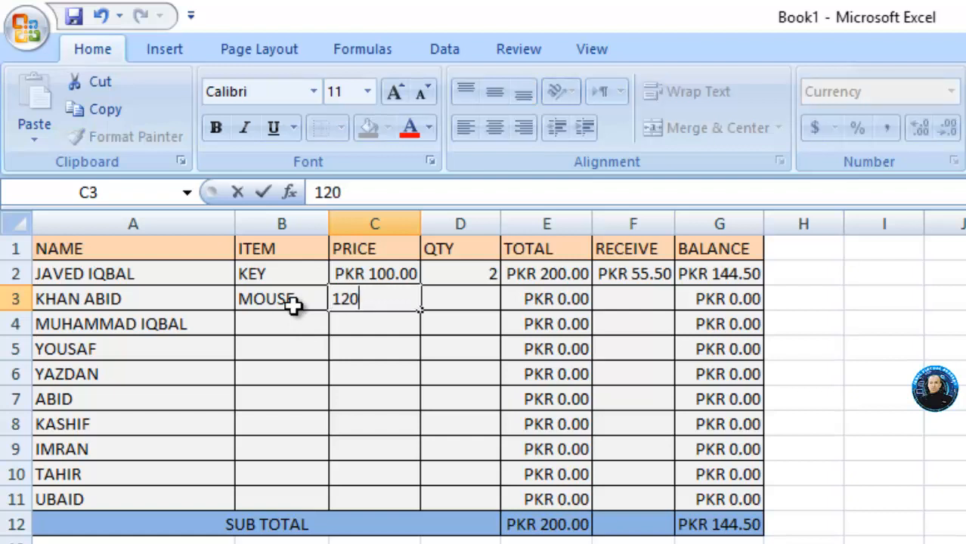
{"action": "key", "text": "Tab"}
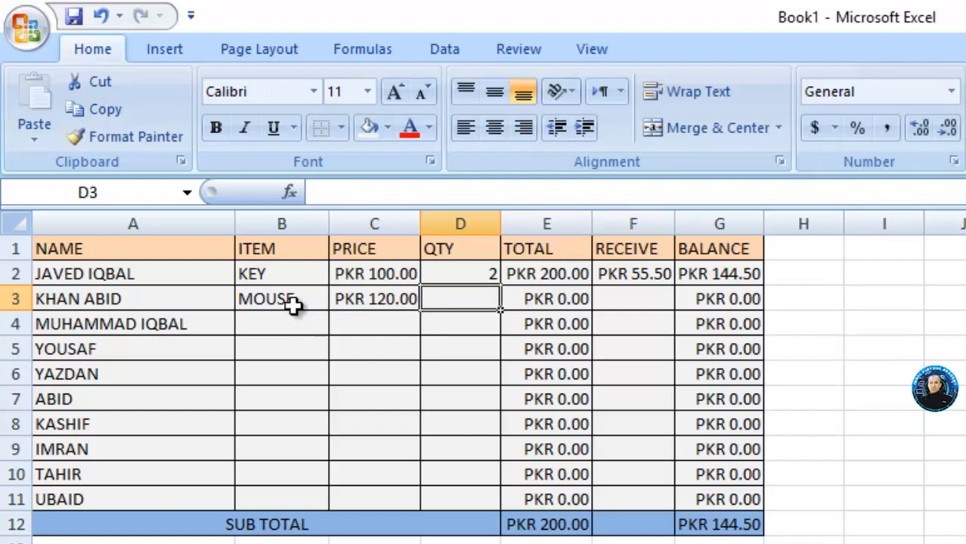
{"action": "type", "text": "3"}
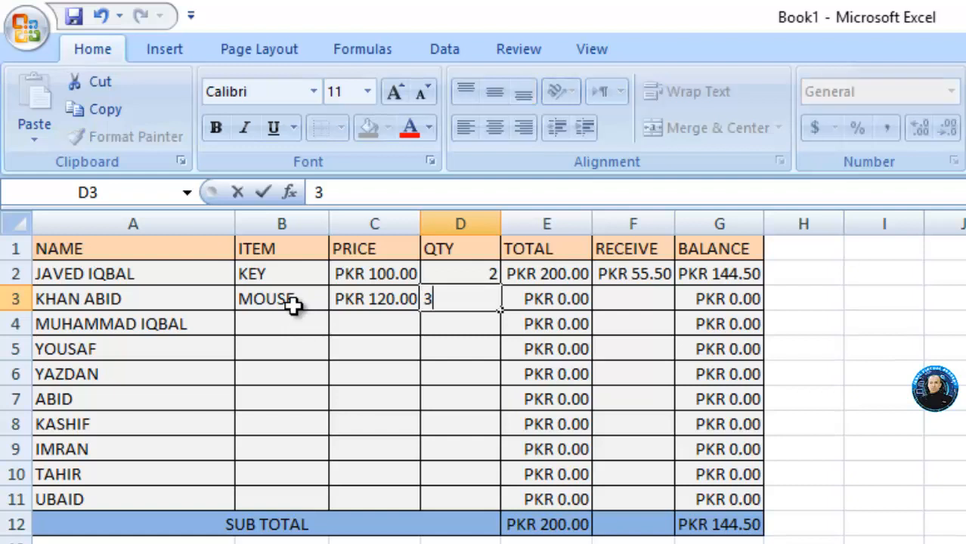
{"action": "key", "text": "Tab"}
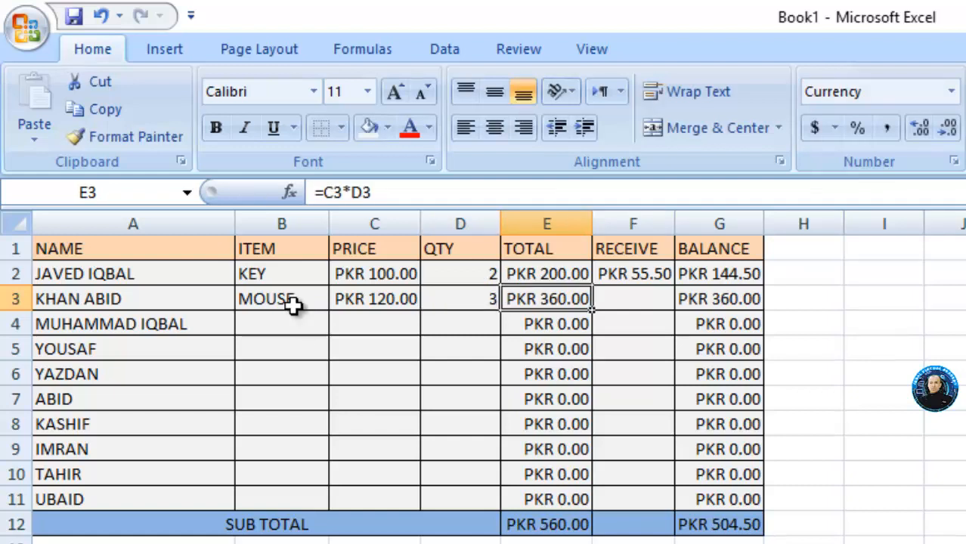
{"action": "key", "text": "Tab"}
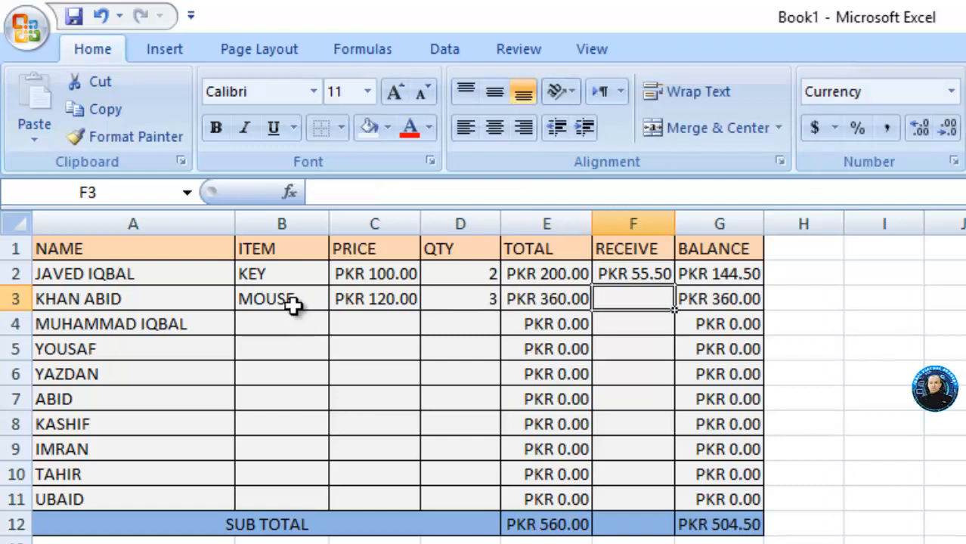
{"action": "type", "text": "60"}
{"action": "key", "text": "Tab"}
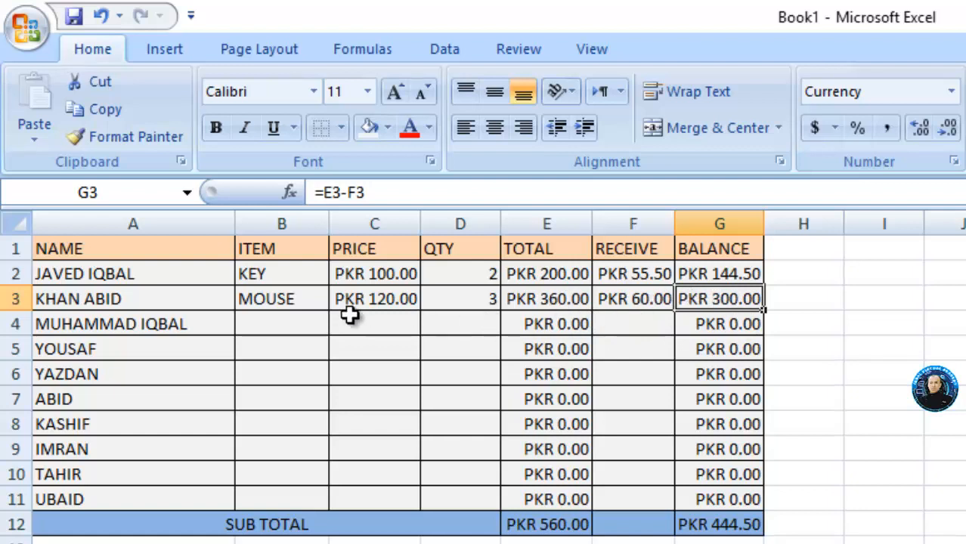
Step: Fill row 4 with the item CPU, a price of 4000 and a quantity of 4
{"action": "left_click", "coordinate": [280, 316]}
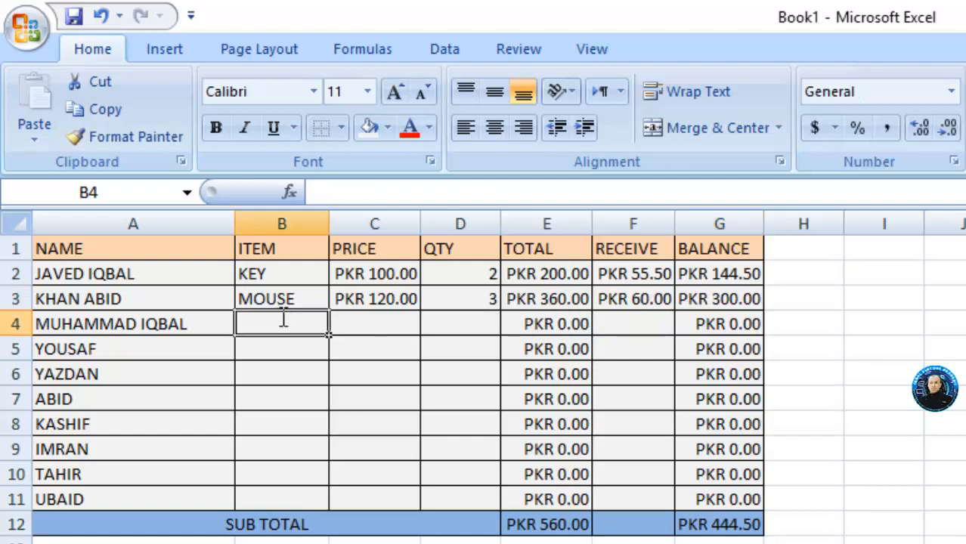
{"action": "type", "text": "CPU"}
{"action": "key", "text": "Tab"}
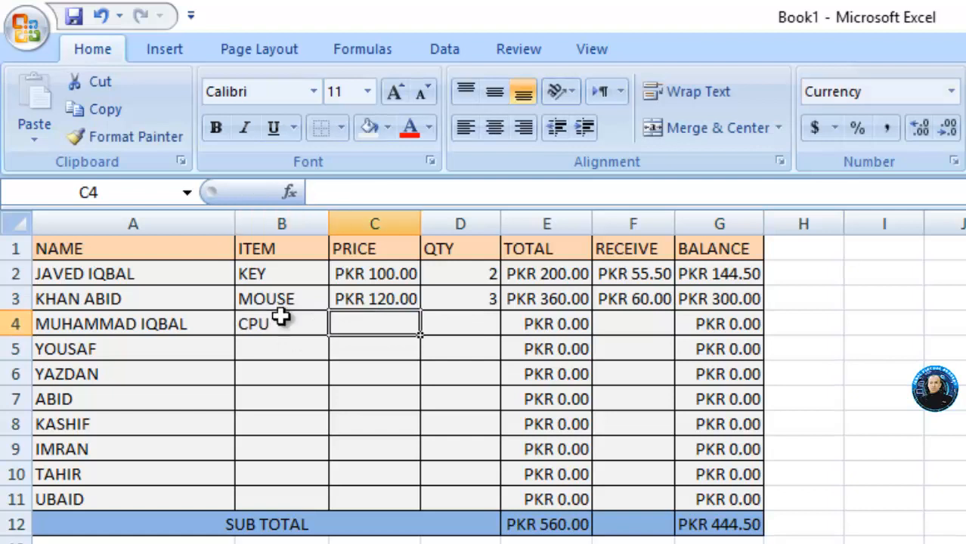
{"action": "type", "text": "4000"}
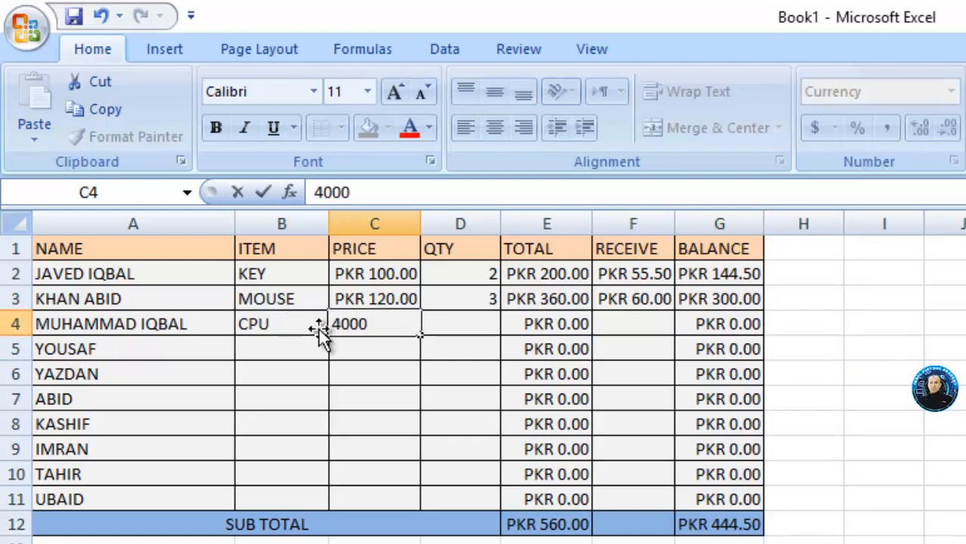
{"action": "left_click", "coordinate": [363, 351]}
{"action": "left_click", "coordinate": [459, 326]}
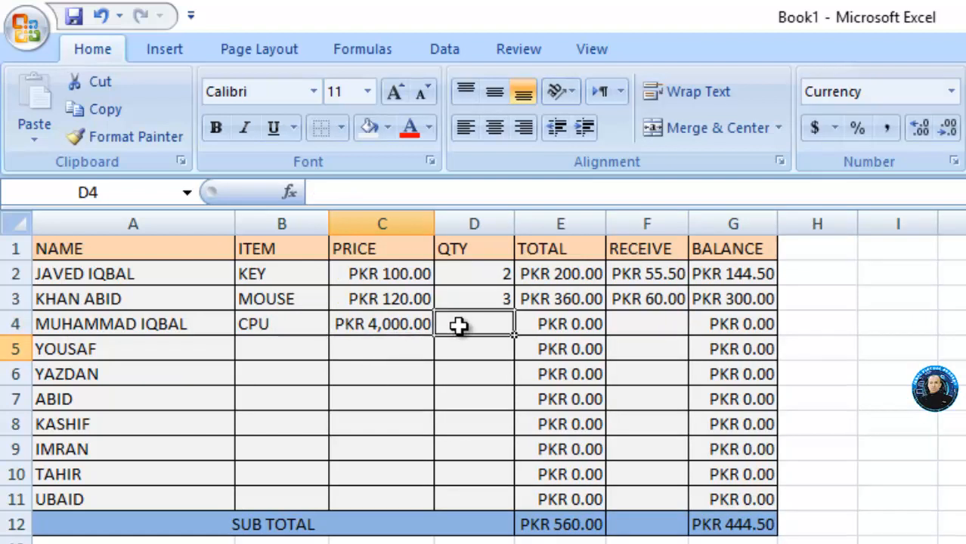
{"action": "type", "text": "4"}
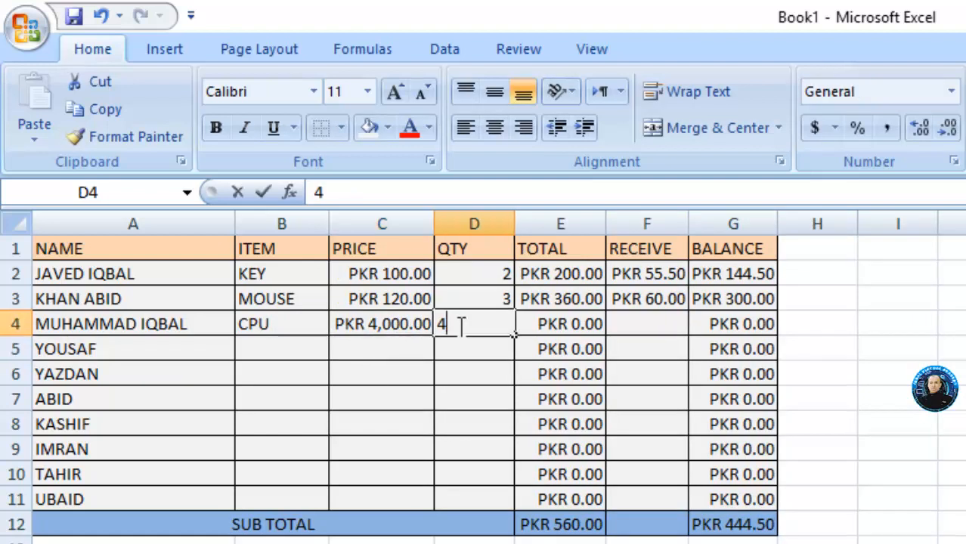
{"action": "left_click", "coordinate": [862, 351]}
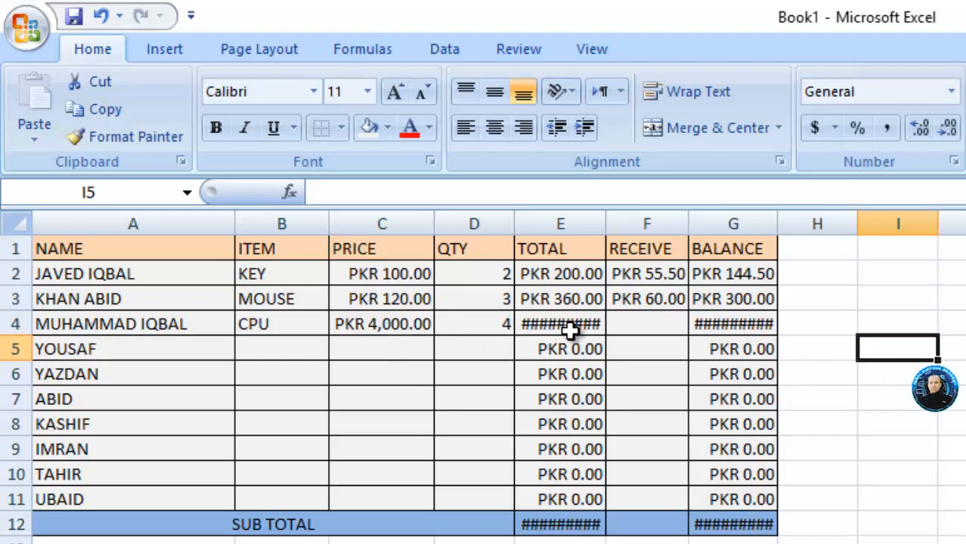
Step: Auto-fit the widths of the TOTAL and BALANCE columns and enter 4000 as the received amount in F4
{"action": "double_click", "coordinate": [605, 225]}
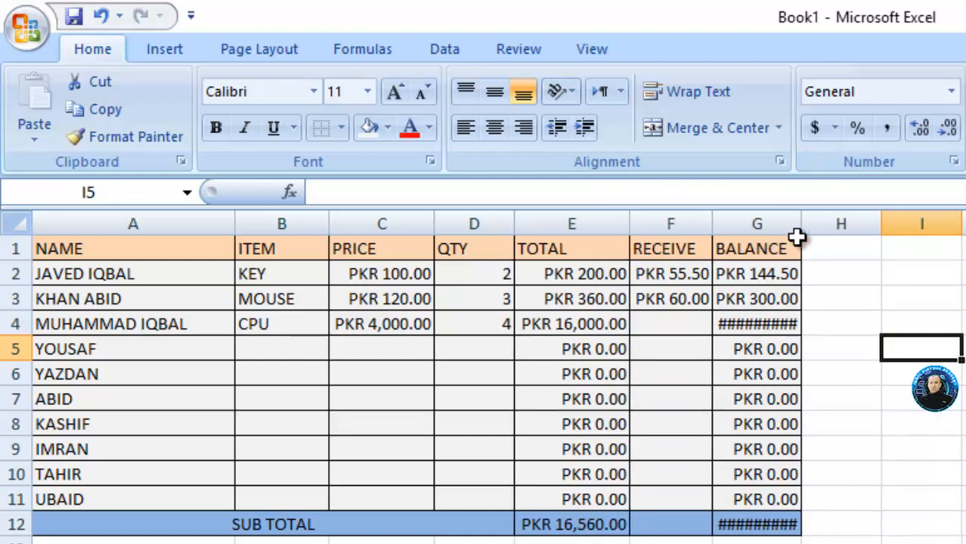
{"action": "double_click", "coordinate": [801, 224]}
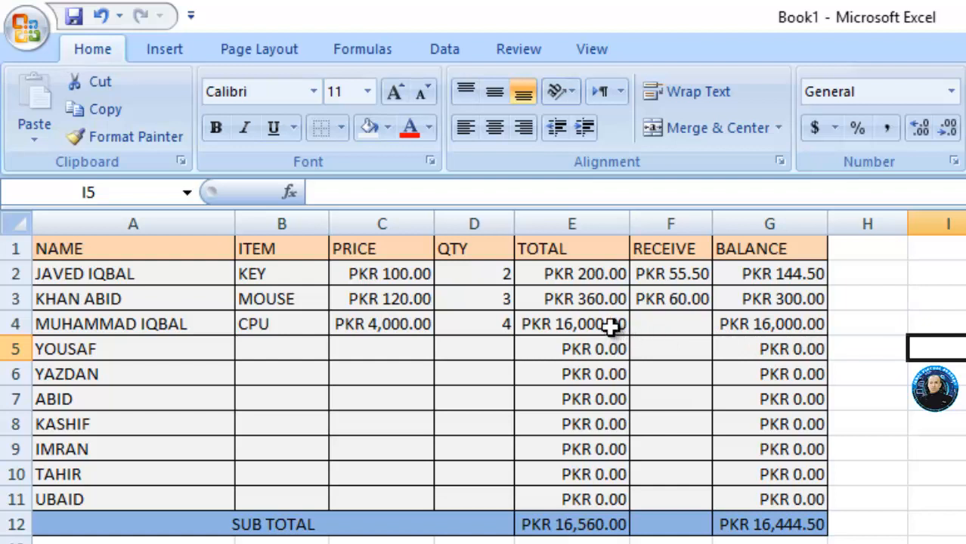
{"action": "left_click", "coordinate": [385, 326]}
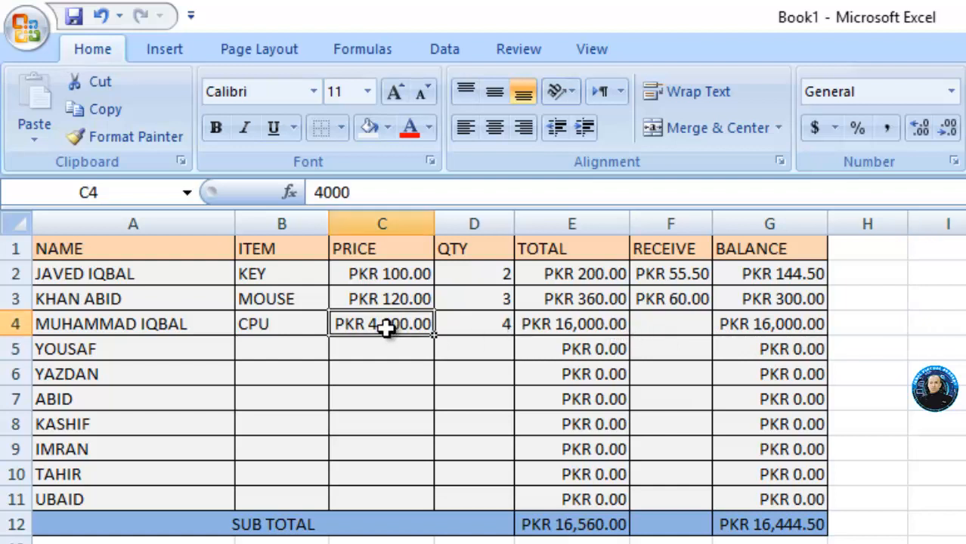
{"action": "left_click", "coordinate": [468, 325]}
{"action": "left_click", "coordinate": [640, 318]}
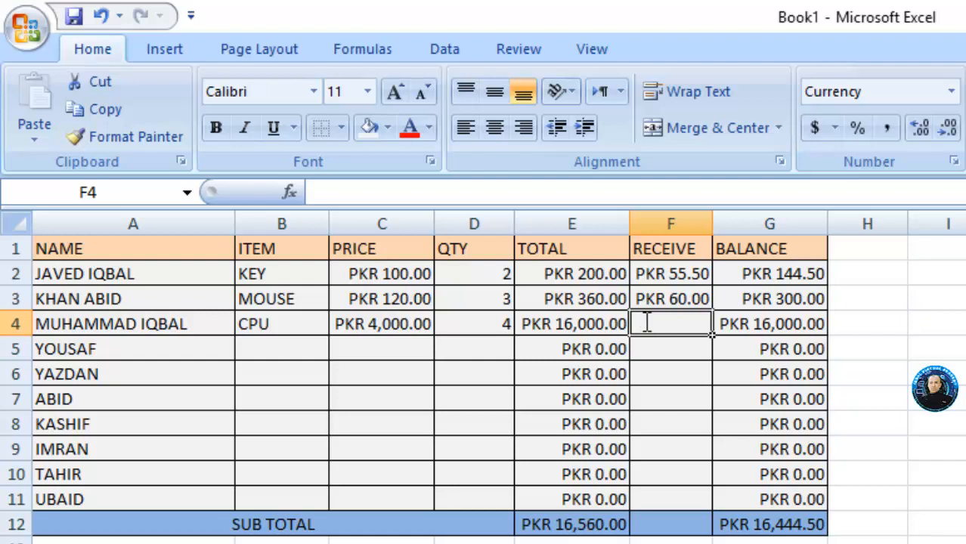
{"action": "type", "text": "4,"}
{"action": "type", "text": "000"}
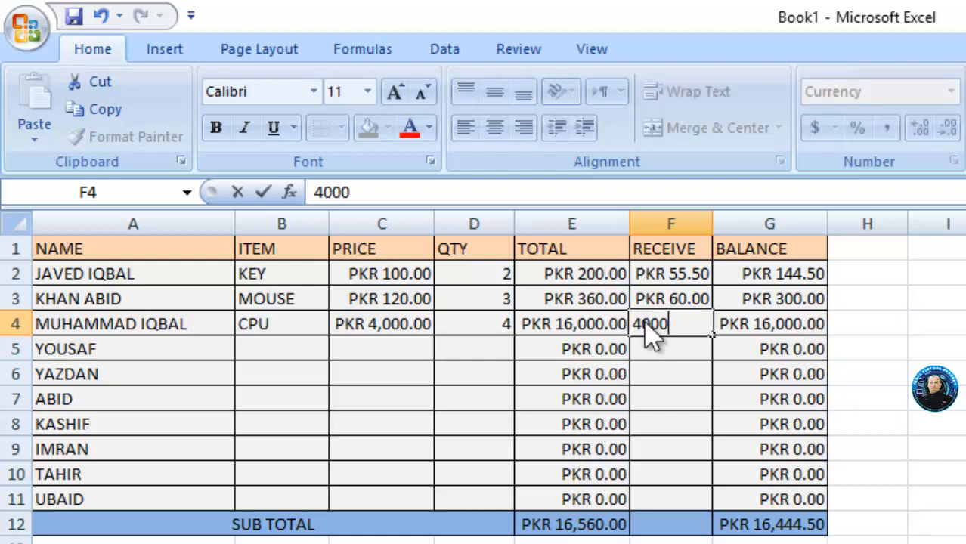
{"action": "left_click", "coordinate": [875, 323]}
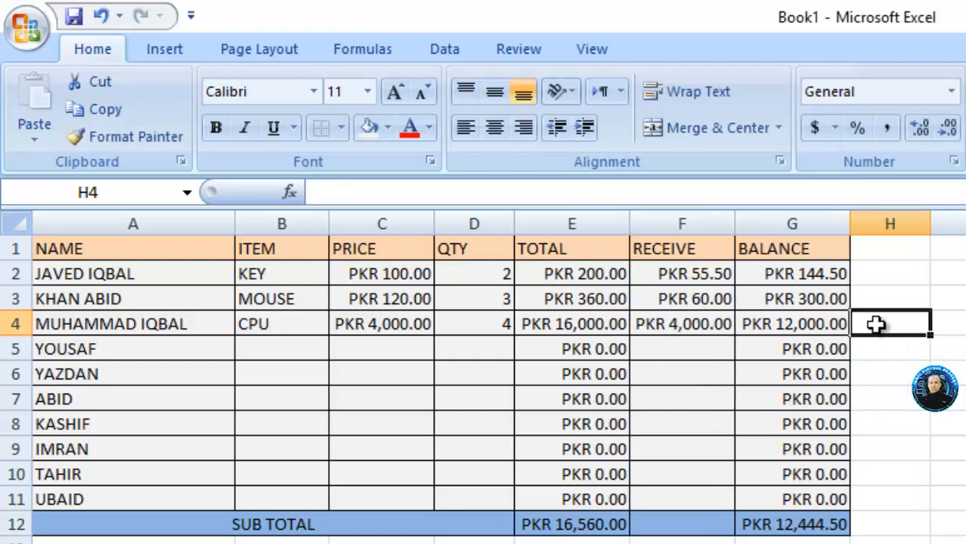
{"action": "left_click", "coordinate": [817, 332]}
Step: Enter the item HDD and a price of 500 in row 5
{"action": "left_click", "coordinate": [273, 349]}
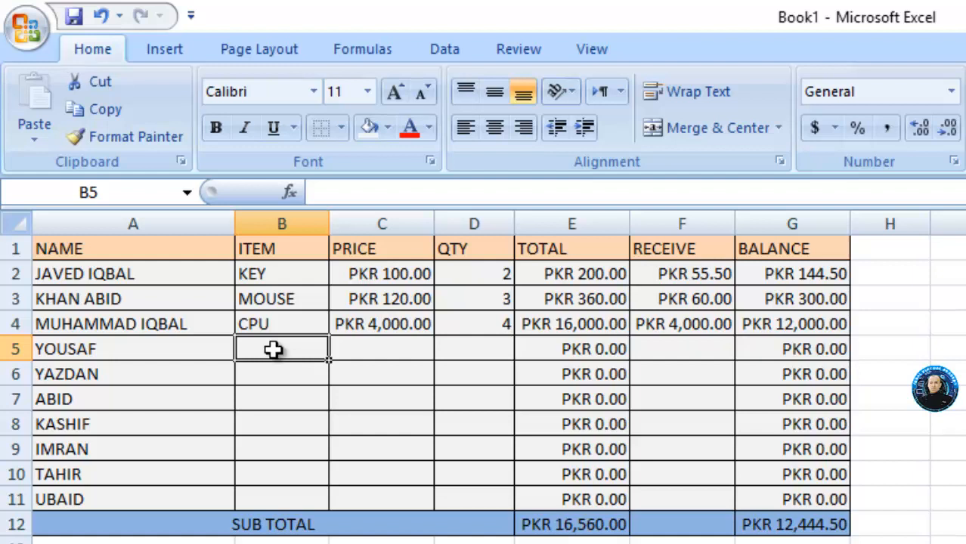
{"action": "type", "text": "HARD"}
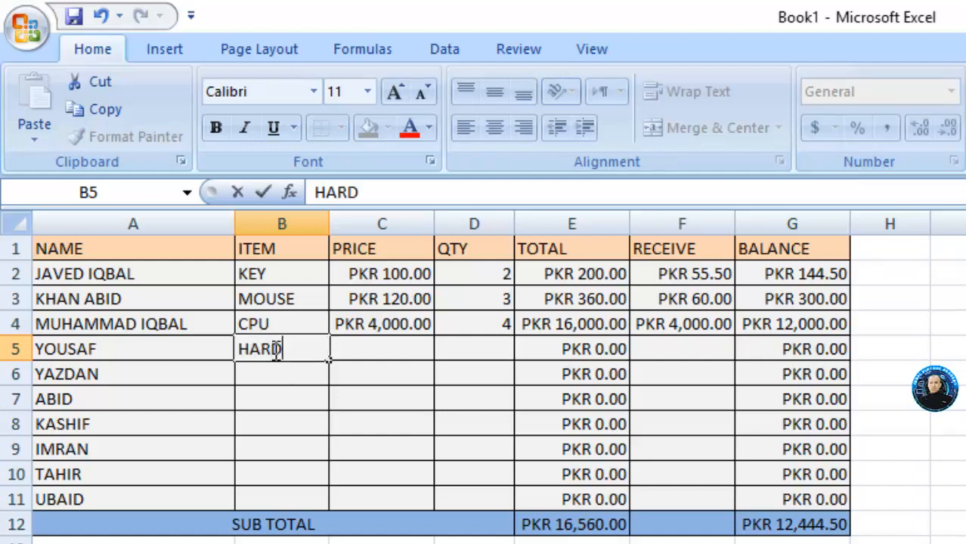
{"action": "key", "text": "BackSpace"}
{"action": "type", "text": "DD"}
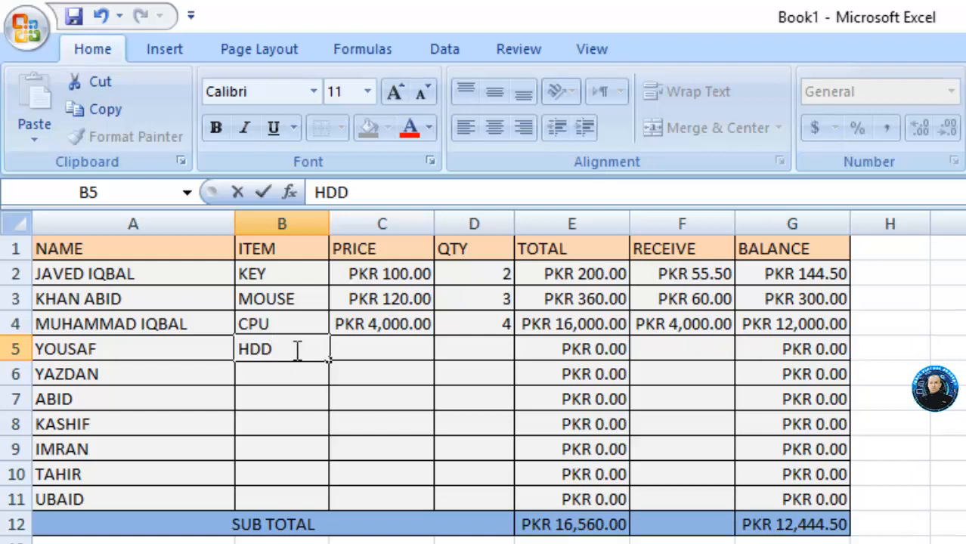
{"action": "left_click", "coordinate": [369, 354]}
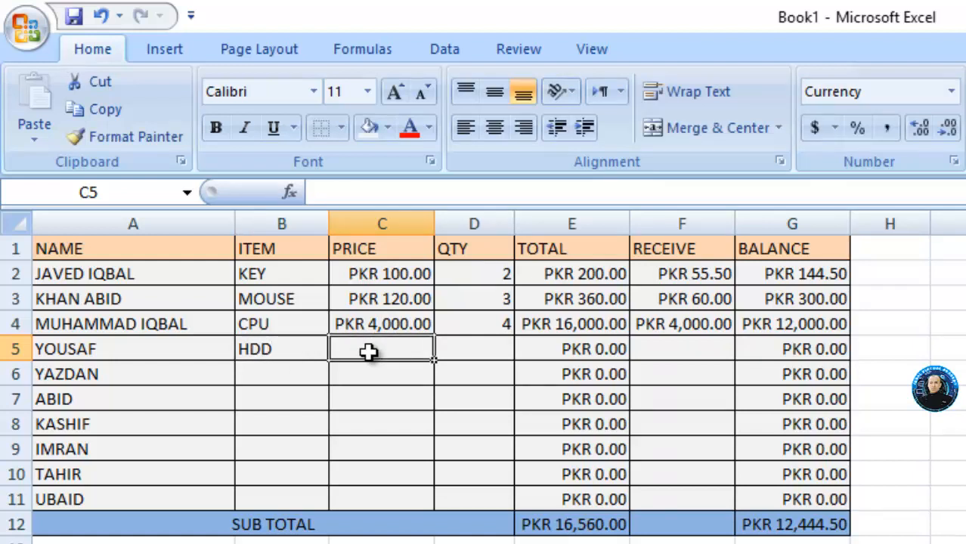
{"action": "type", "text": "500"}
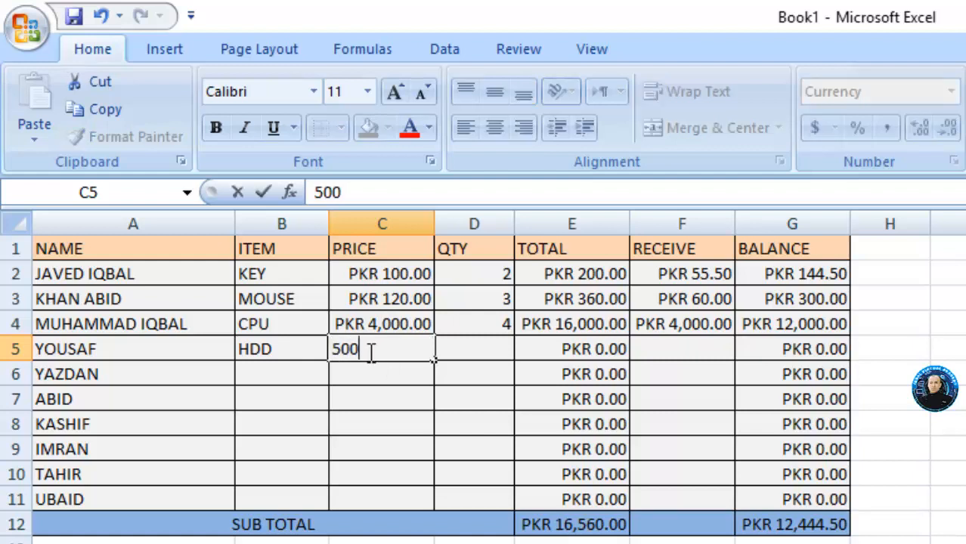
Step: Enter a quantity of 5 and a received amount of 500 for the HDD row
{"action": "left_click", "coordinate": [454, 345]}
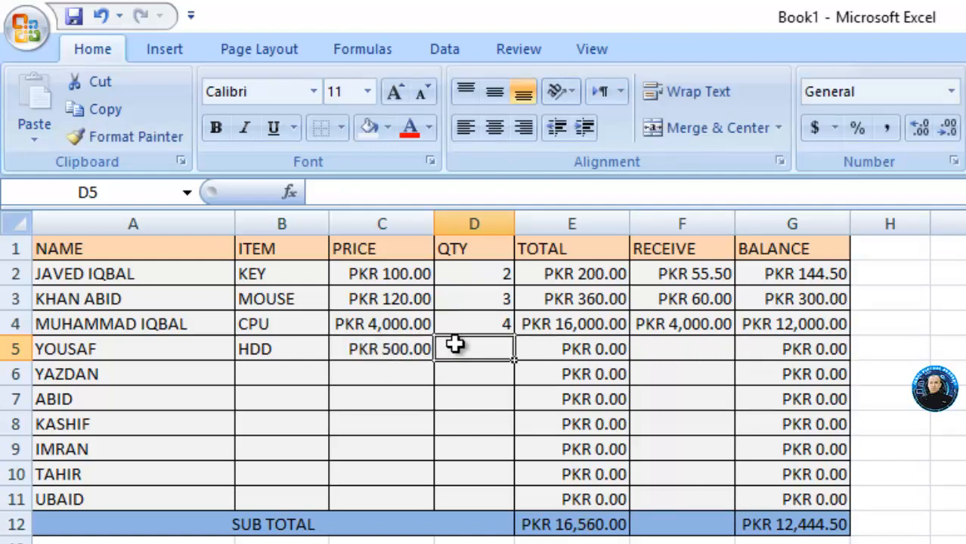
{"action": "left_click", "coordinate": [394, 348]}
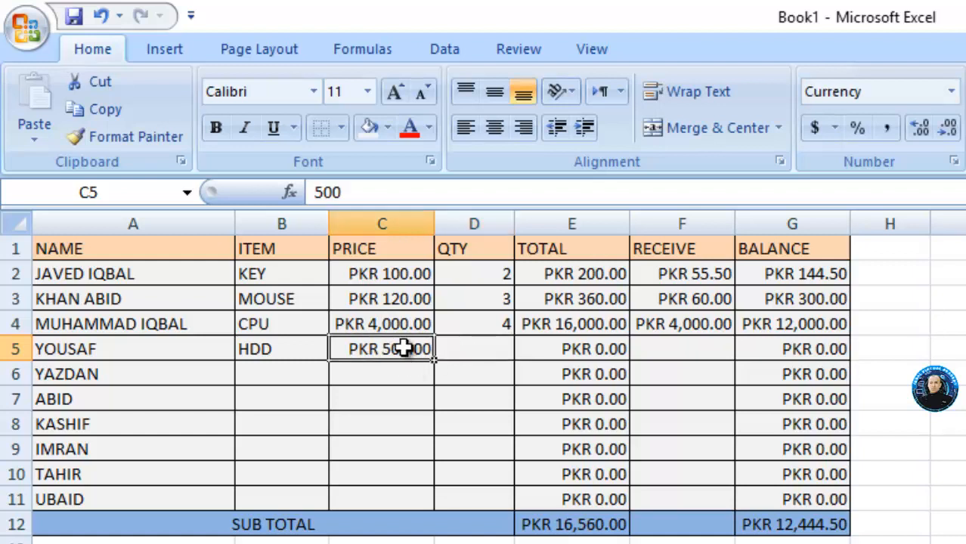
{"action": "left_click", "coordinate": [453, 349]}
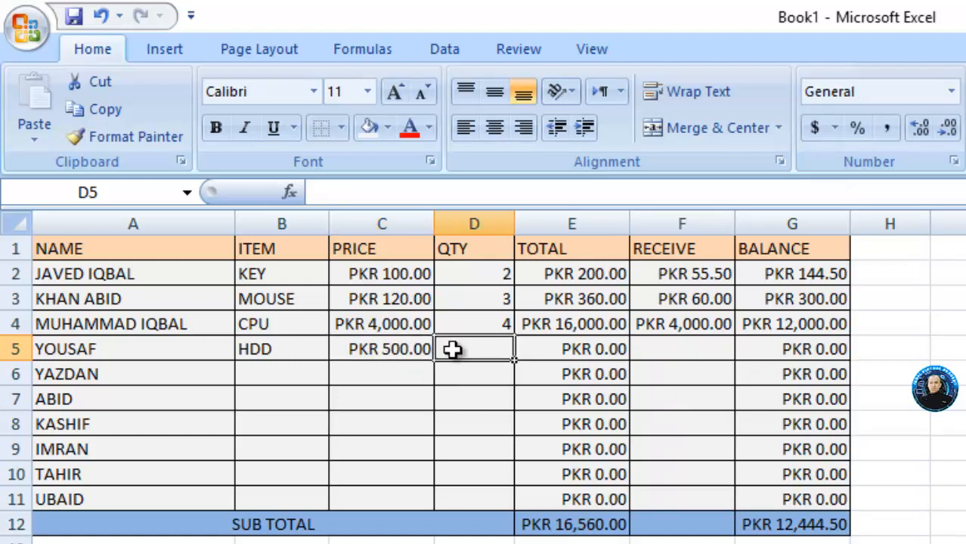
{"action": "type", "text": "5"}
{"action": "left_click", "coordinate": [567, 347]}
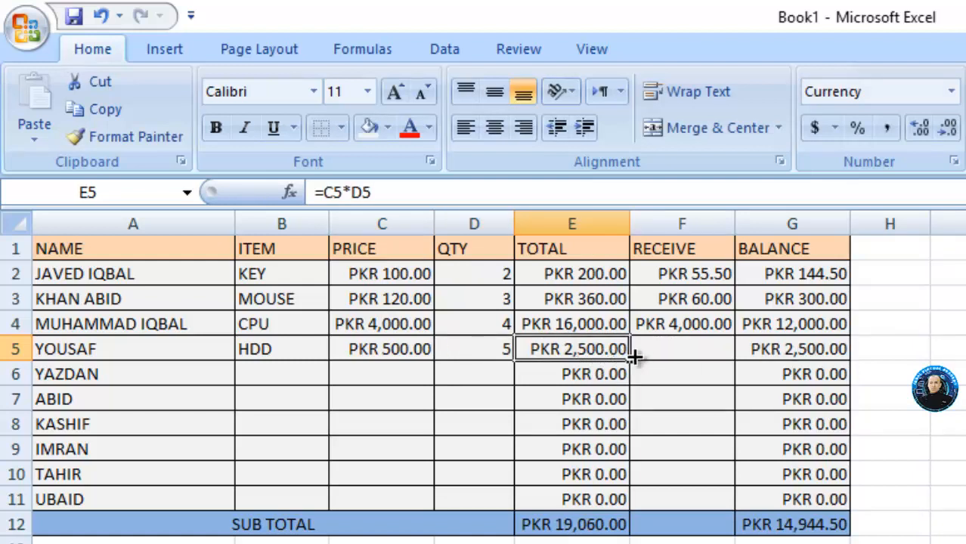
{"action": "left_click", "coordinate": [648, 352]}
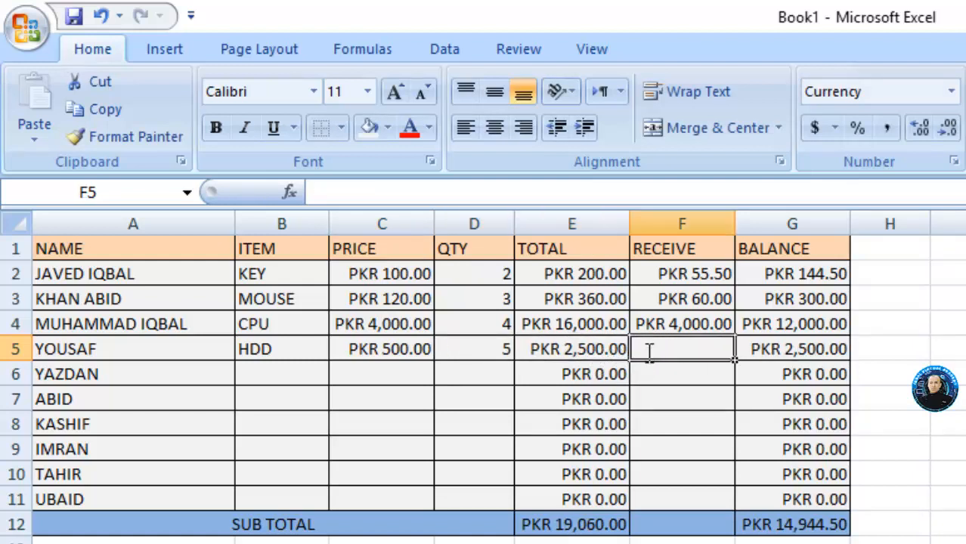
{"action": "type", "text": "500"}
{"action": "left_click", "coordinate": [908, 348]}
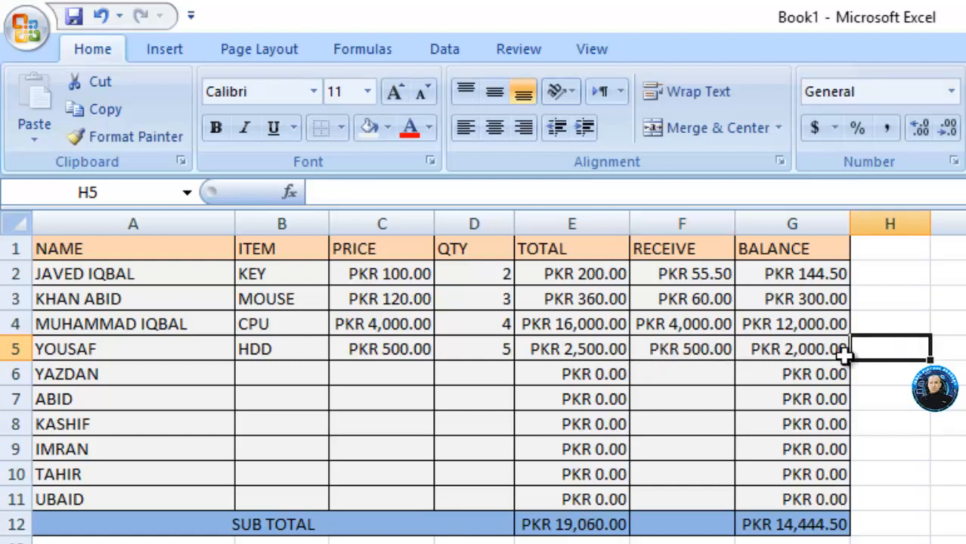
Step: Enter the item LCD and a price of 900 in row 6
{"action": "left_click", "coordinate": [302, 373]}
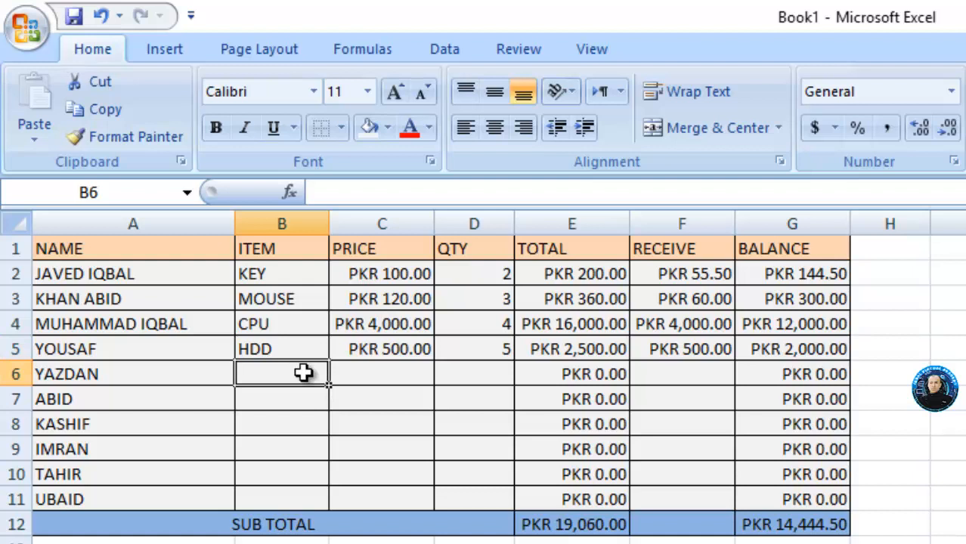
{"action": "type", "text": "L"}
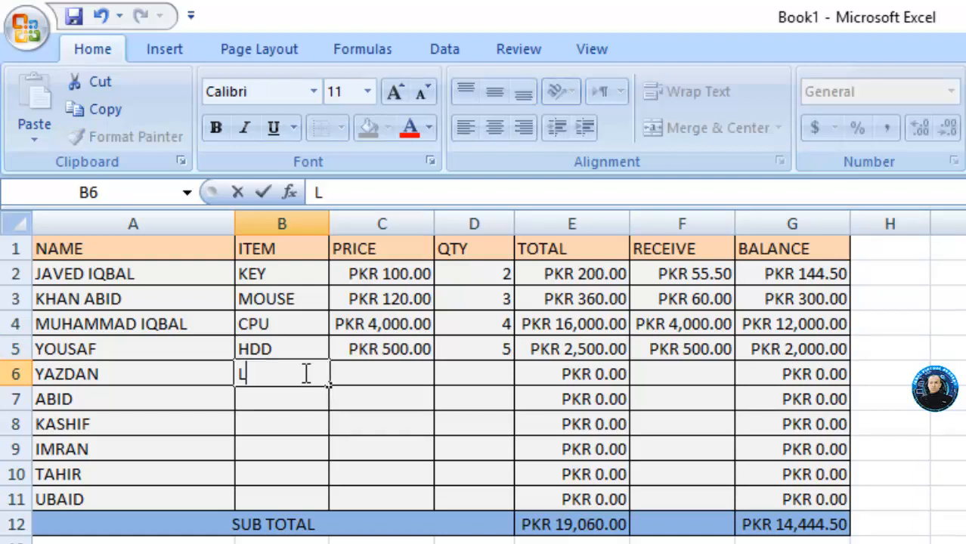
{"action": "type", "text": "CD"}
{"action": "key", "text": "Tab"}
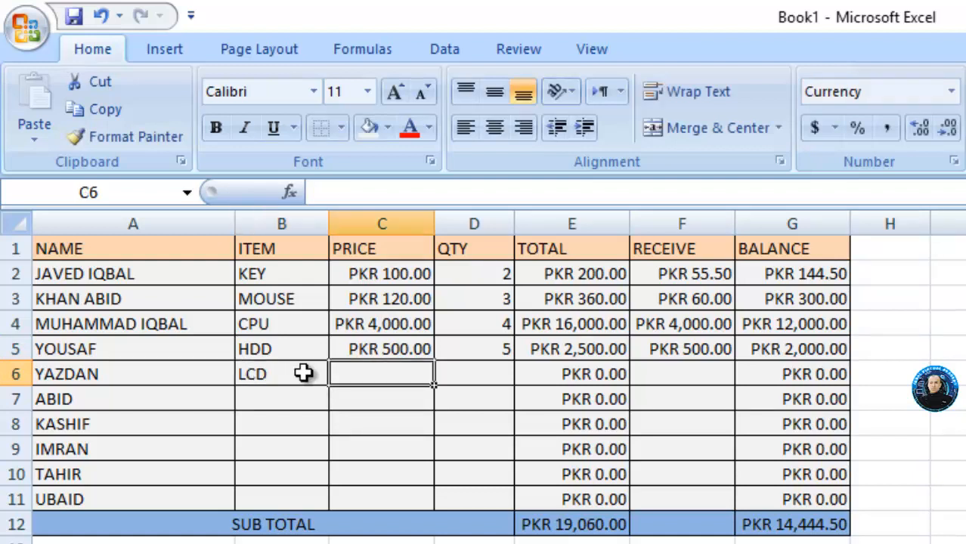
{"action": "left_click", "coordinate": [151, 382]}
{"action": "left_click", "coordinate": [270, 382]}
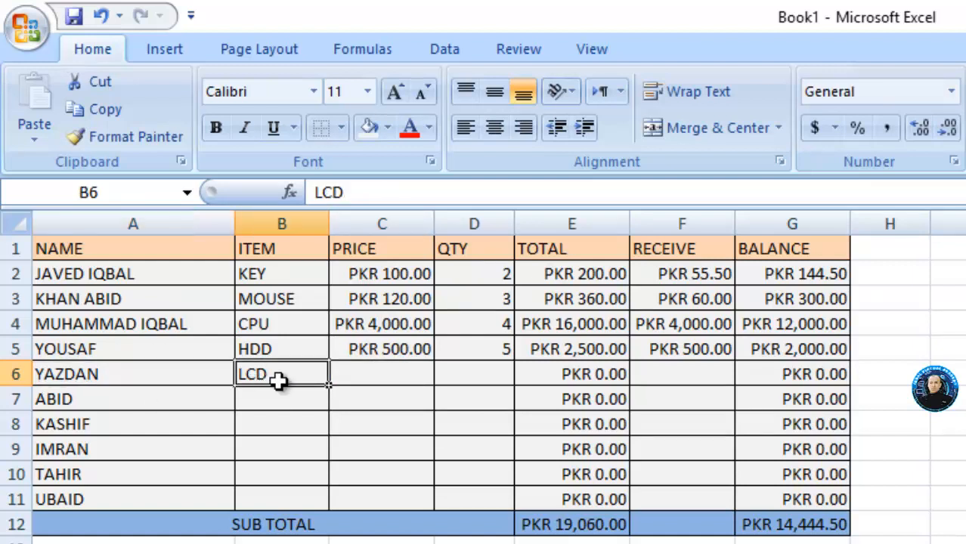
{"action": "left_click", "coordinate": [385, 380]}
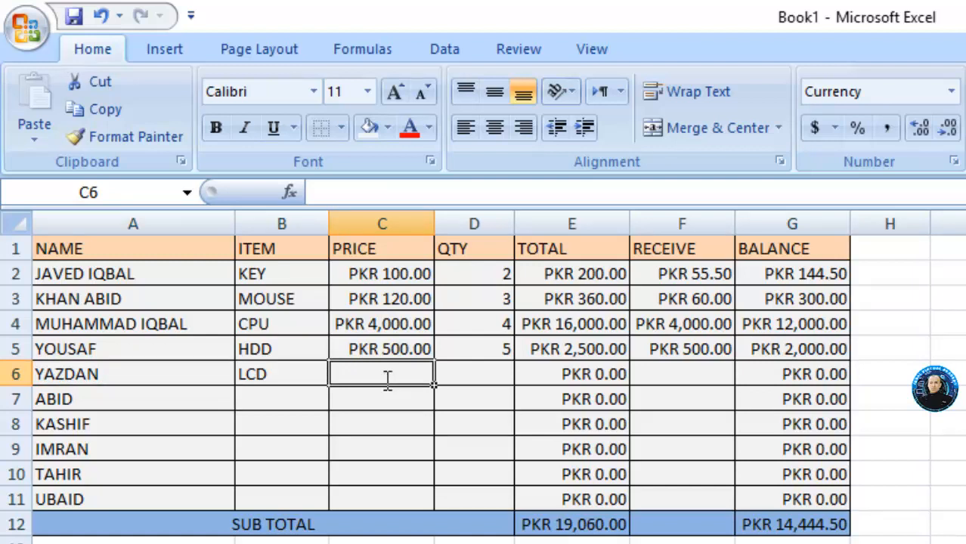
{"action": "type", "text": "900"}
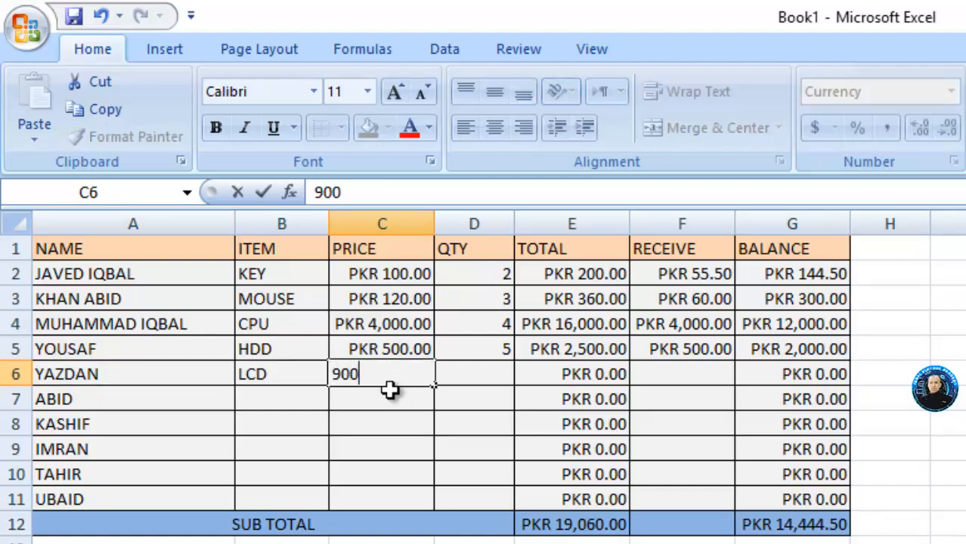
{"action": "key", "text": "Return"}
Step: Enter a quantity of 6 and a received amount of 400 in row 6, and check its balance formula
{"action": "left_click", "coordinate": [459, 375]}
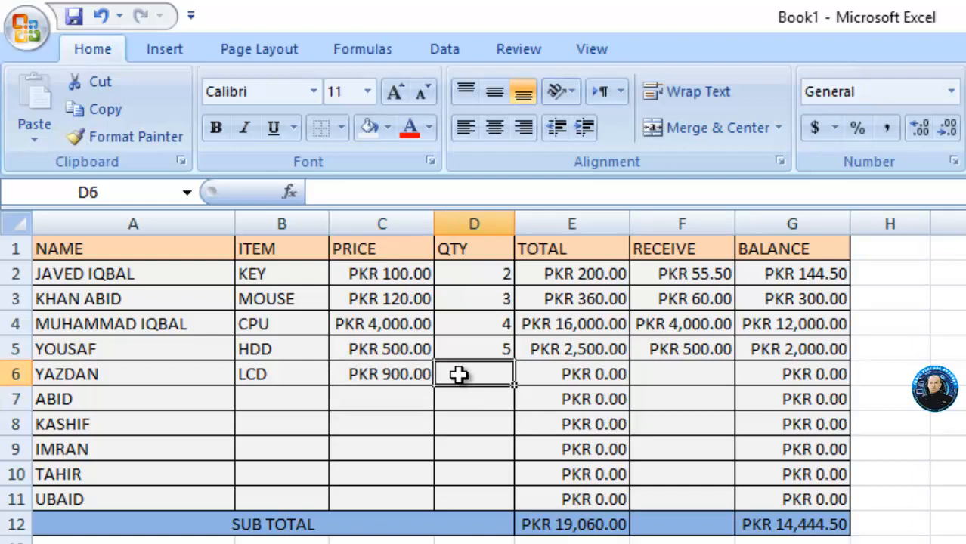
{"action": "type", "text": "6"}
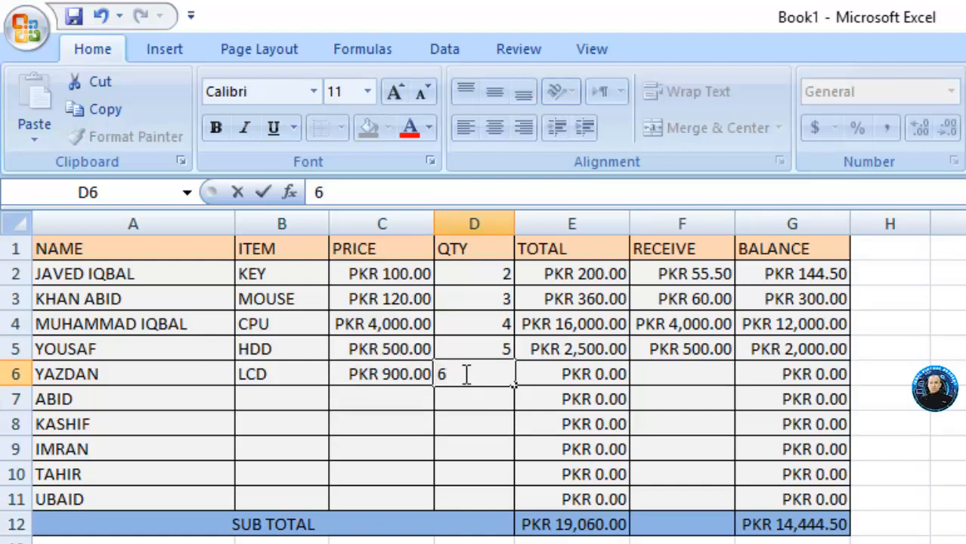
{"action": "left_click", "coordinate": [578, 375]}
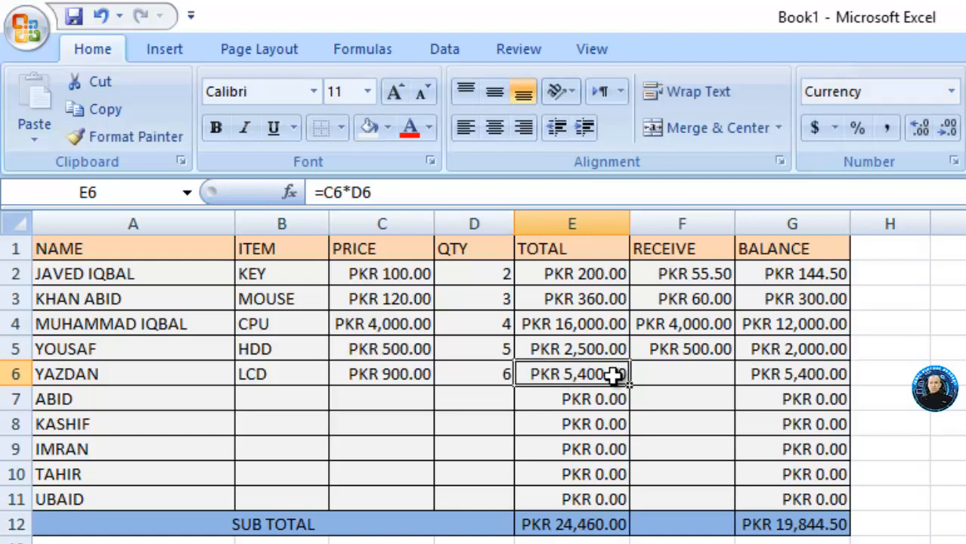
{"action": "left_click", "coordinate": [669, 383]}
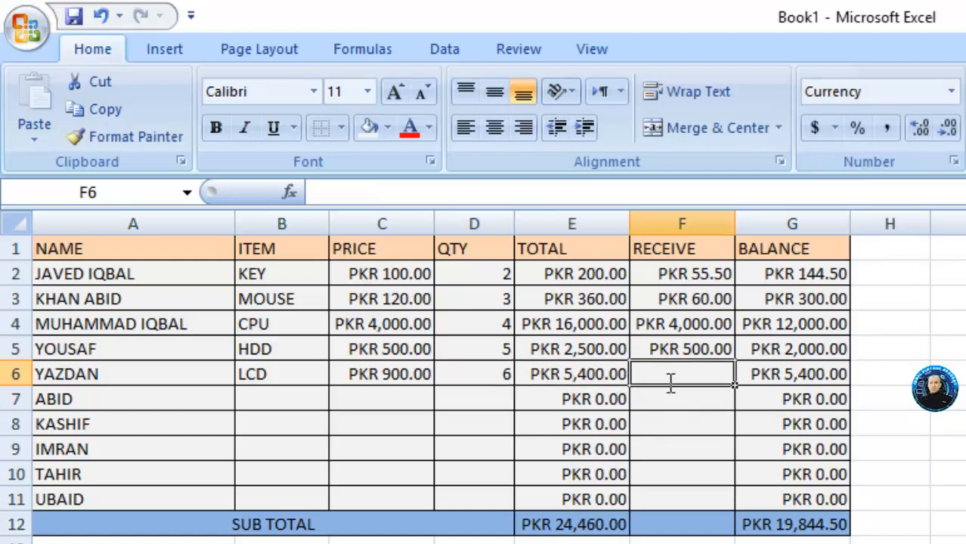
{"action": "type", "text": "40"}
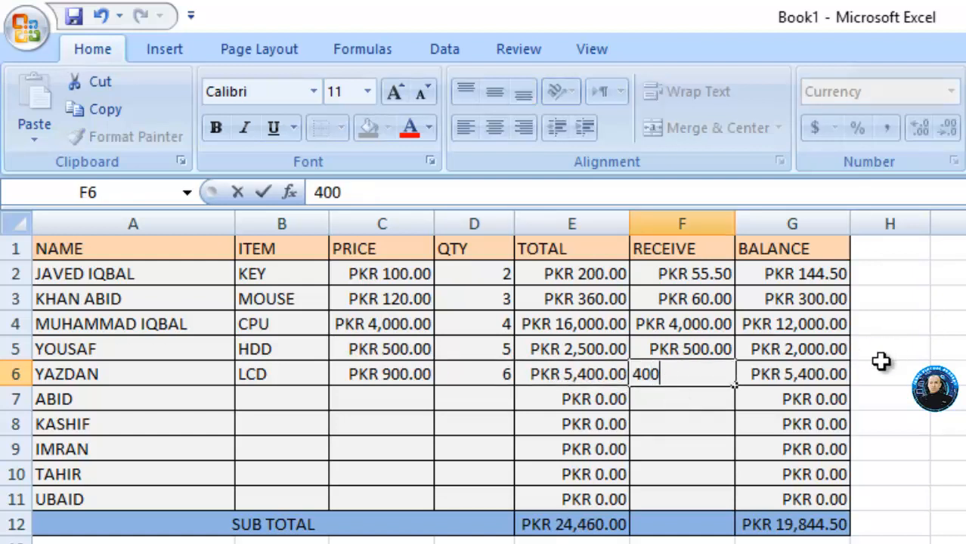
{"action": "type", "text": "0"}
{"action": "left_click", "coordinate": [859, 373]}
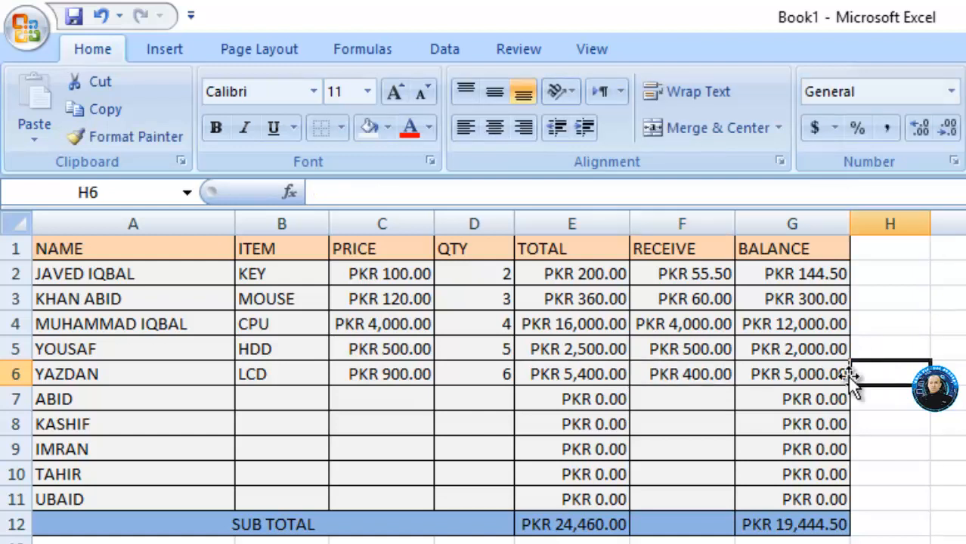
{"action": "left_click", "coordinate": [820, 378]}
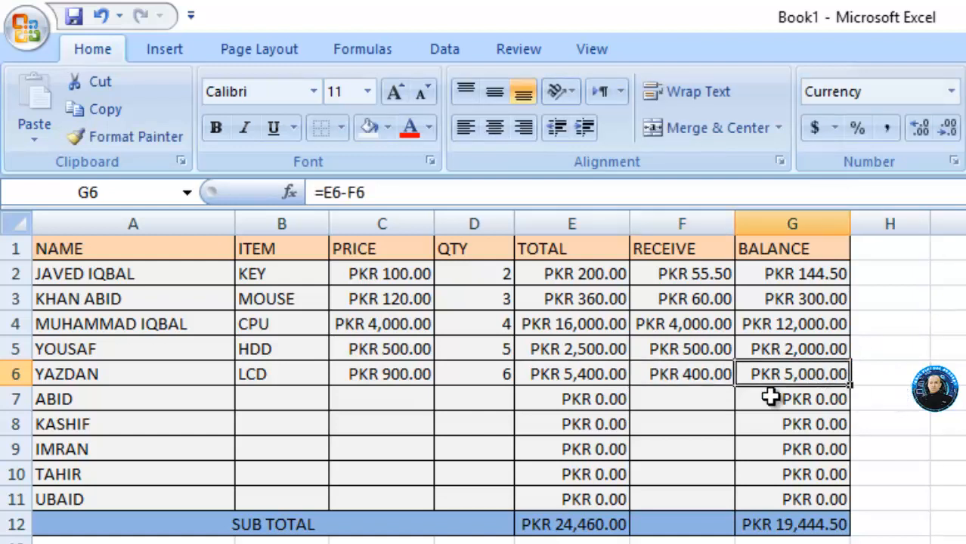
Step: Enter the item SPK and a price of 30 in row 7
{"action": "left_click", "coordinate": [303, 394]}
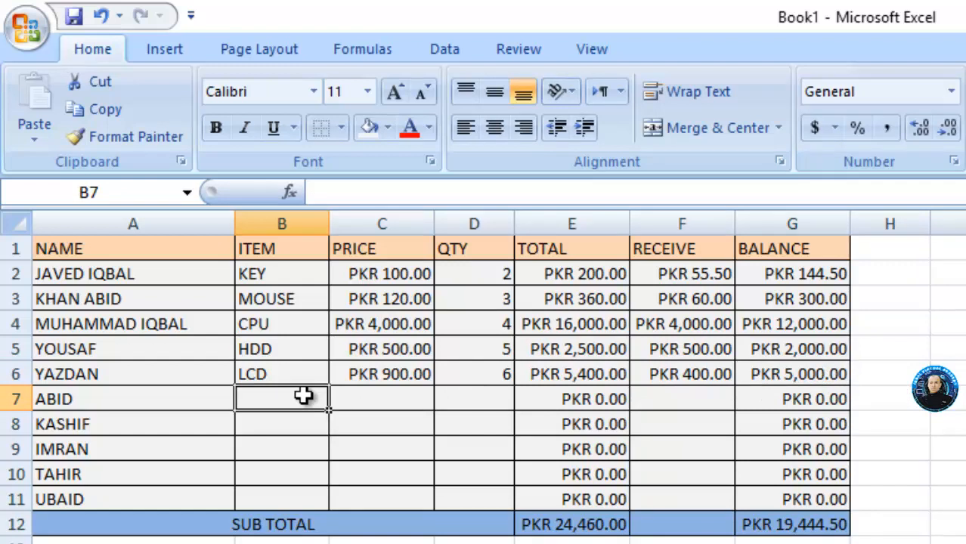
{"action": "type", "text": "K"}
{"action": "key", "text": "BackSpace"}
{"action": "key", "text": "BackSpace"}
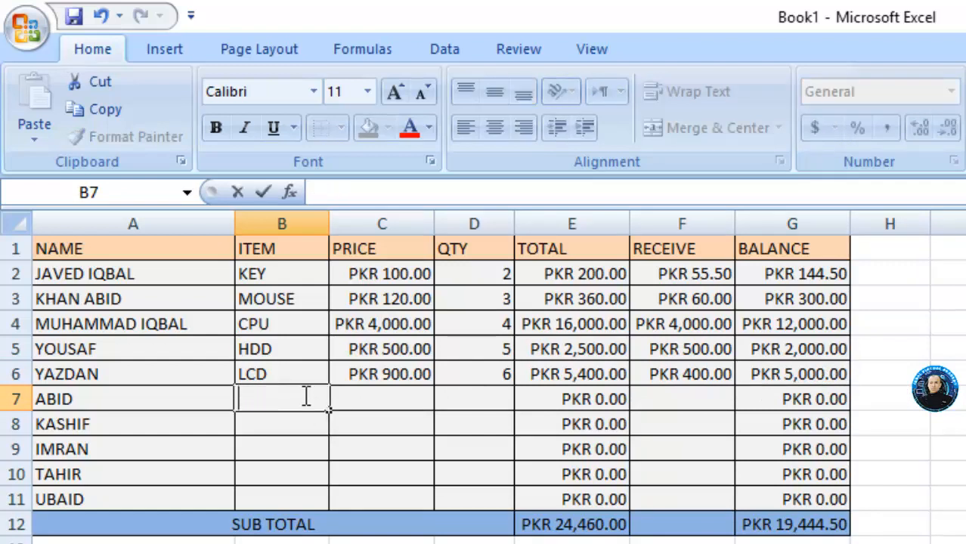
{"action": "type", "text": "SPK"}
{"action": "key", "text": "Tab"}
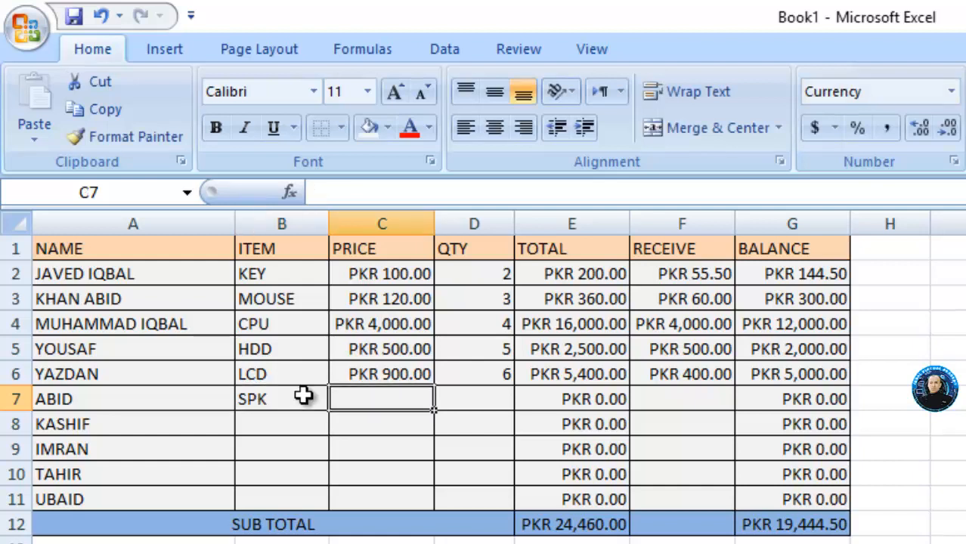
{"action": "type", "text": "30"}
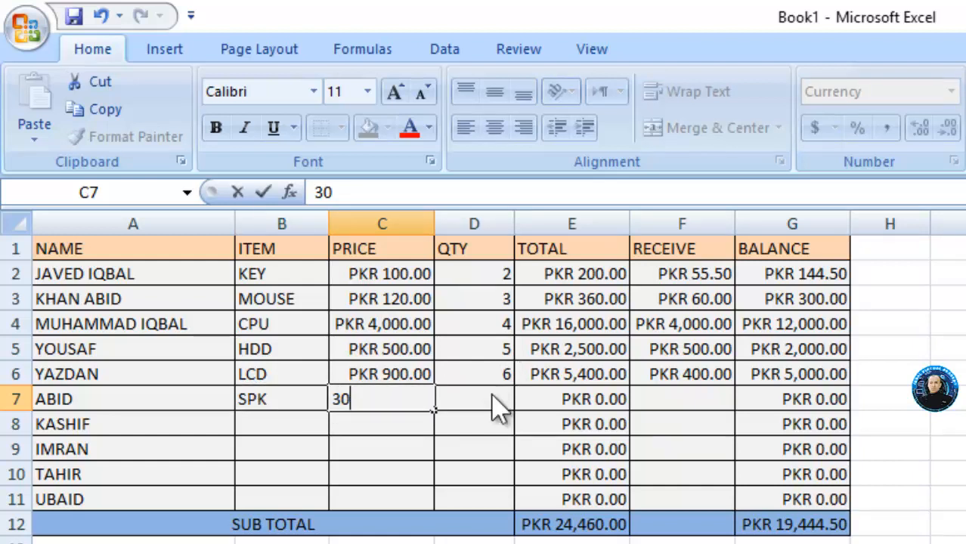
Step: Enter a quantity of 5 and a received amount of 50 for the SPK row, and check its balance formula
{"action": "left_click", "coordinate": [493, 396]}
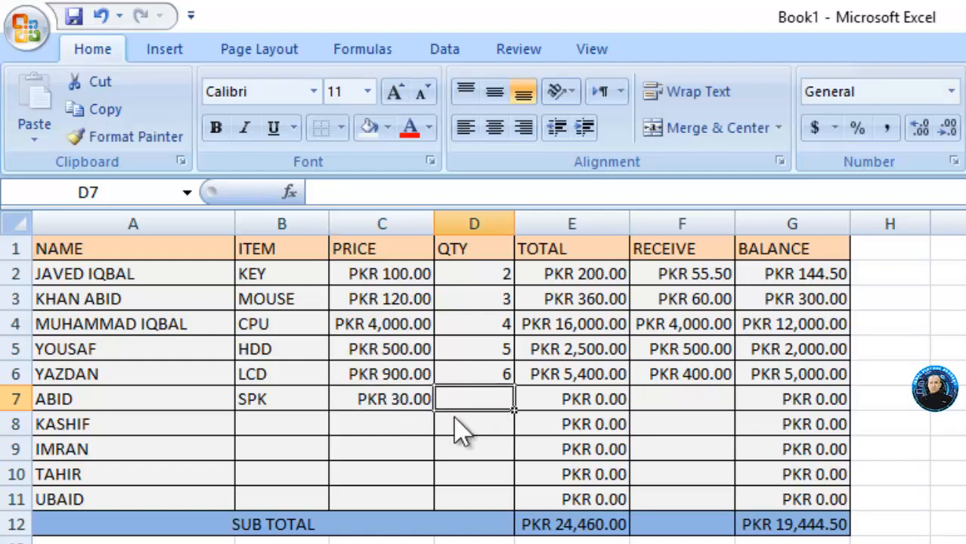
{"action": "type", "text": "5"}
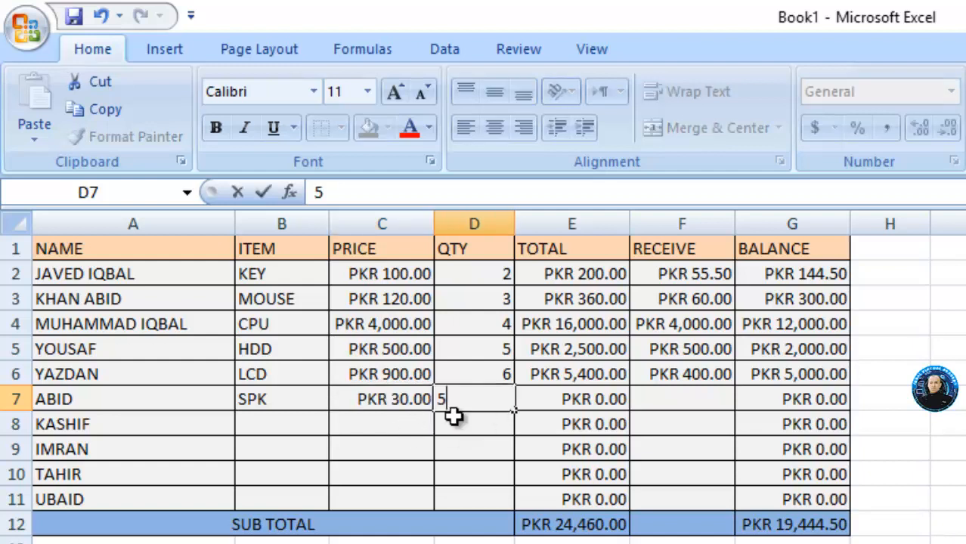
{"action": "left_click", "coordinate": [546, 407]}
{"action": "left_click", "coordinate": [684, 406]}
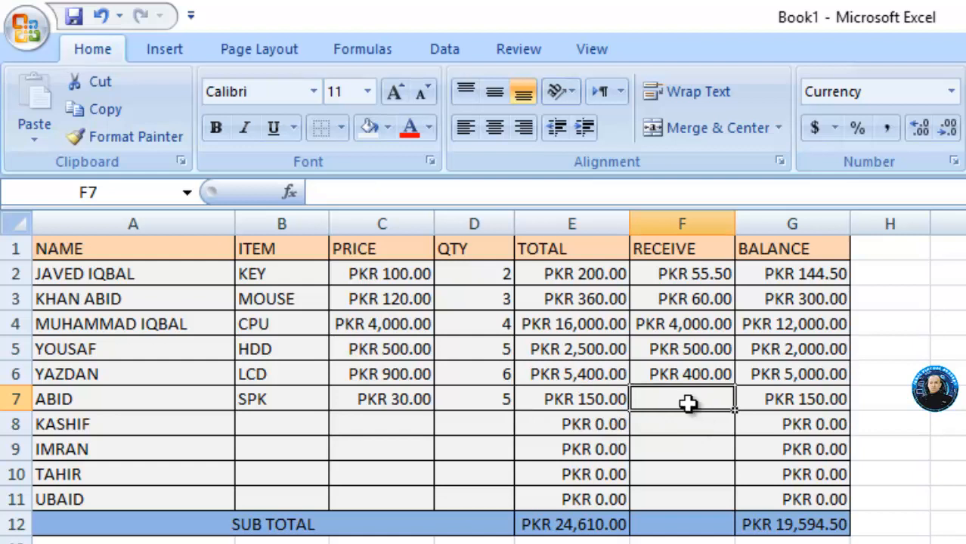
{"action": "type", "text": "50"}
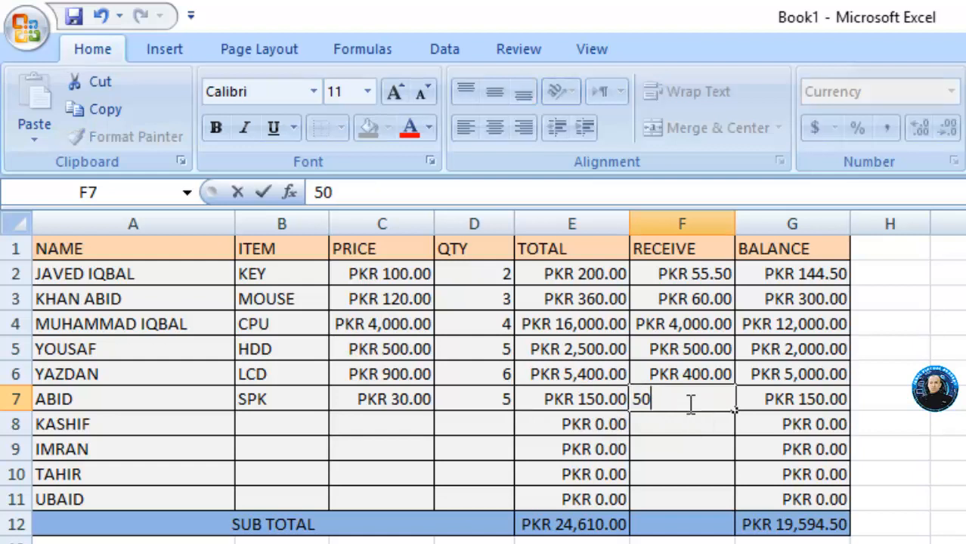
{"action": "left_click", "coordinate": [865, 400]}
{"action": "left_click", "coordinate": [811, 400]}
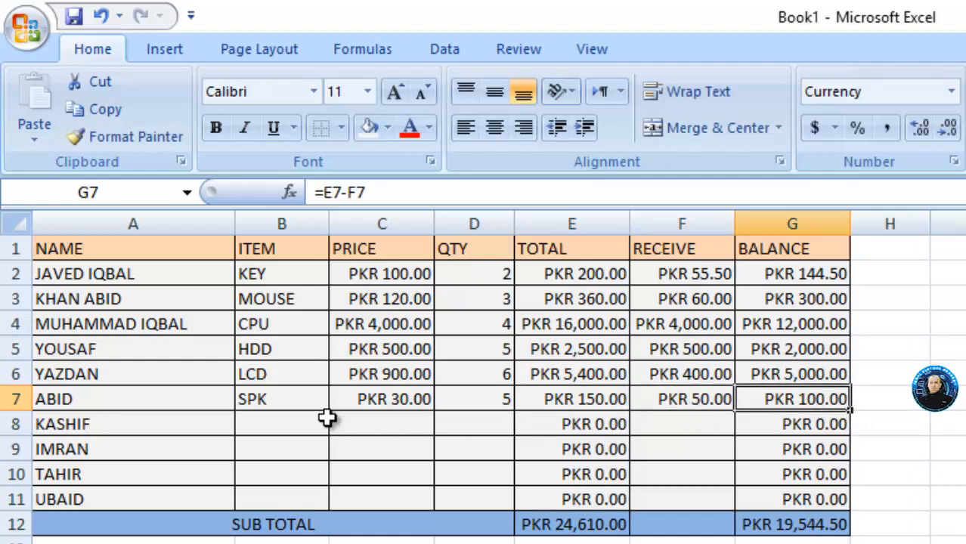
Step: Enter the item LCD-A and a price of 20000 in row 8
{"action": "left_click", "coordinate": [278, 424]}
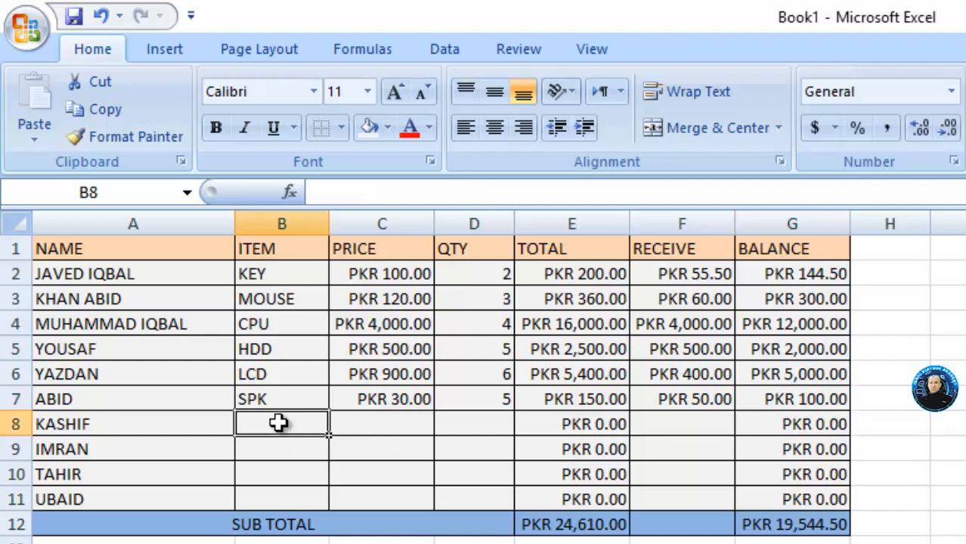
{"action": "type", "text": "LCD"}
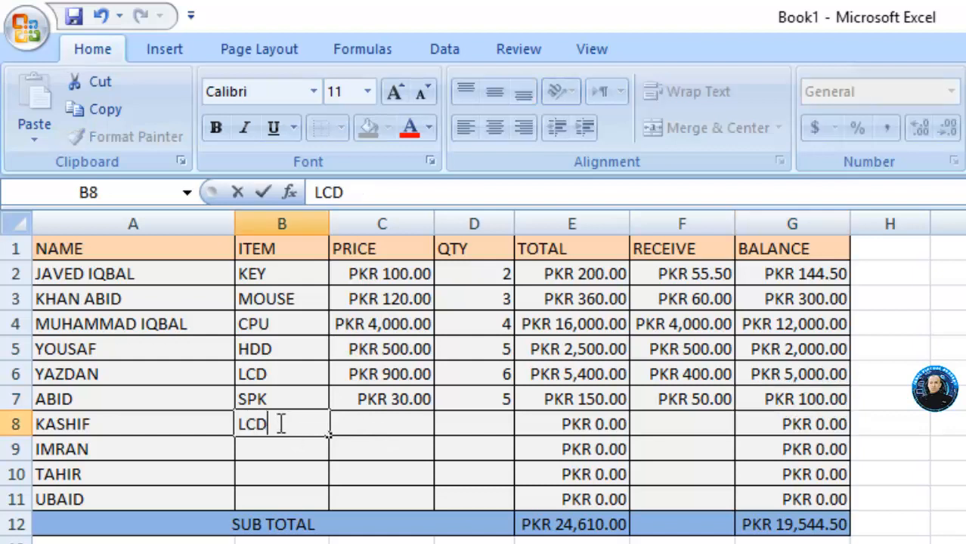
{"action": "type", "text": "-A"}
{"action": "key", "text": "Tab"}
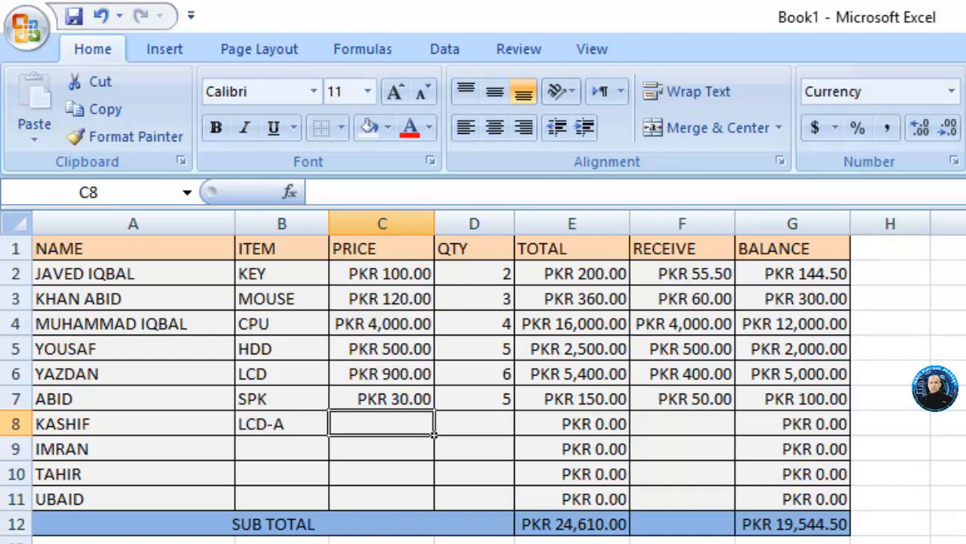
{"action": "type", "text": "20000"}
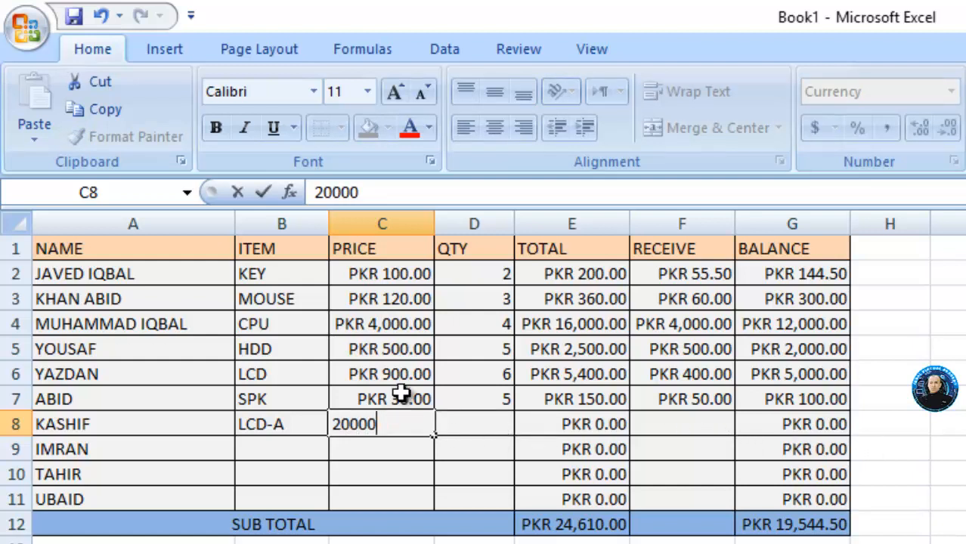
Step: Enter a quantity of 3 and a received amount of 30000 in row 8, and check its balance formula
{"action": "left_click", "coordinate": [457, 423]}
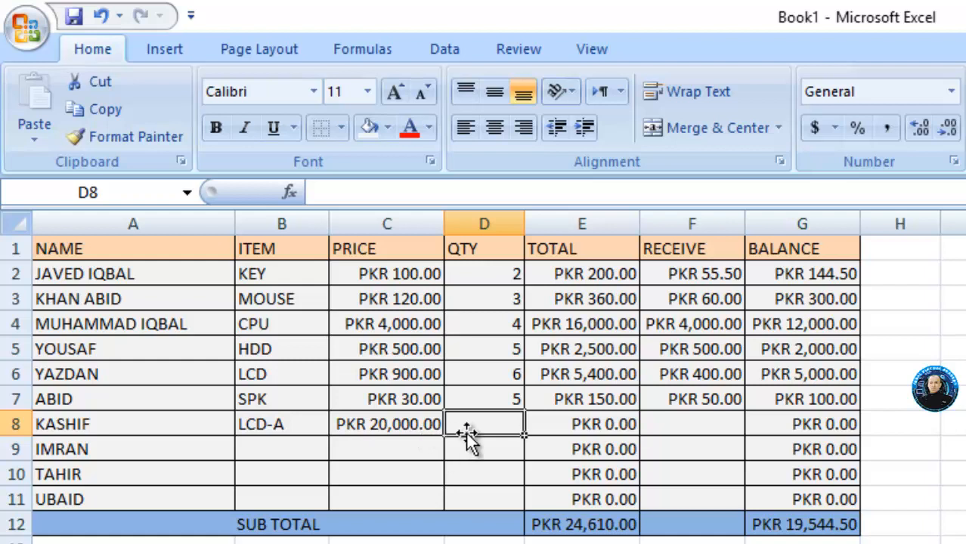
{"action": "type", "text": "3"}
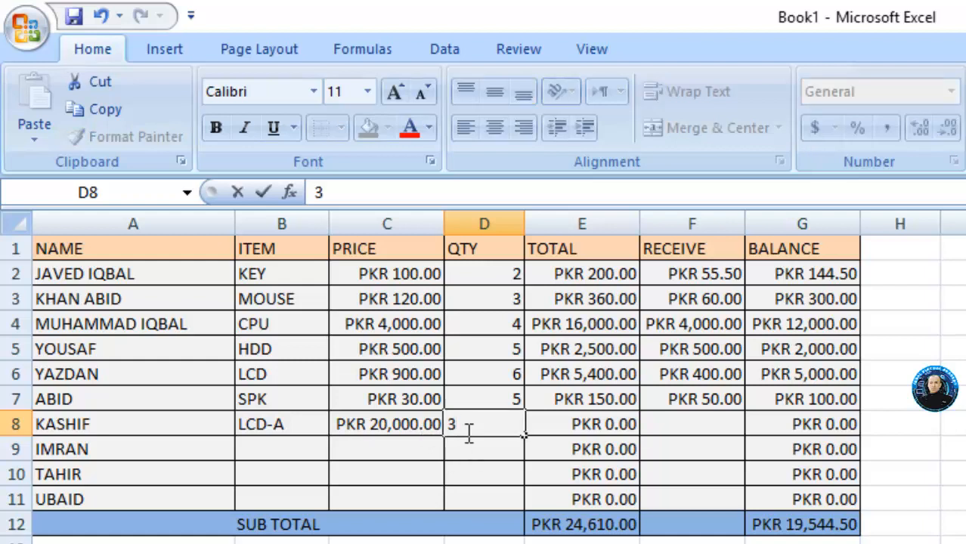
{"action": "left_click", "coordinate": [567, 425]}
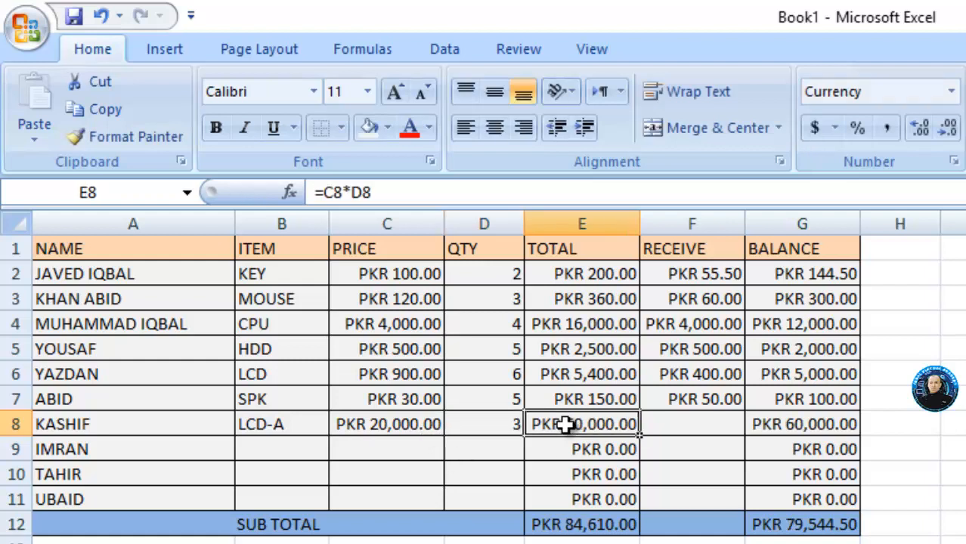
{"action": "left_click", "coordinate": [655, 426]}
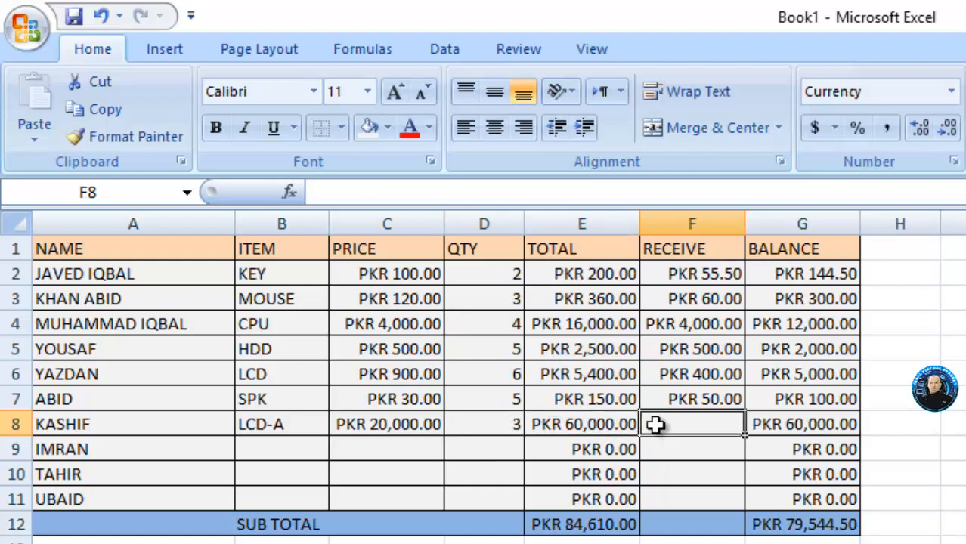
{"action": "type", "text": "30000"}
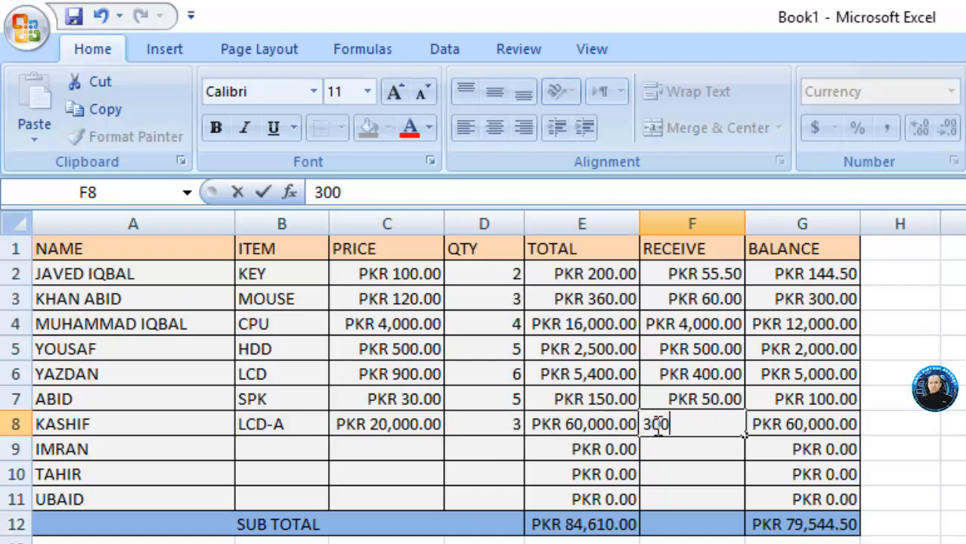
{"action": "left_click", "coordinate": [854, 425]}
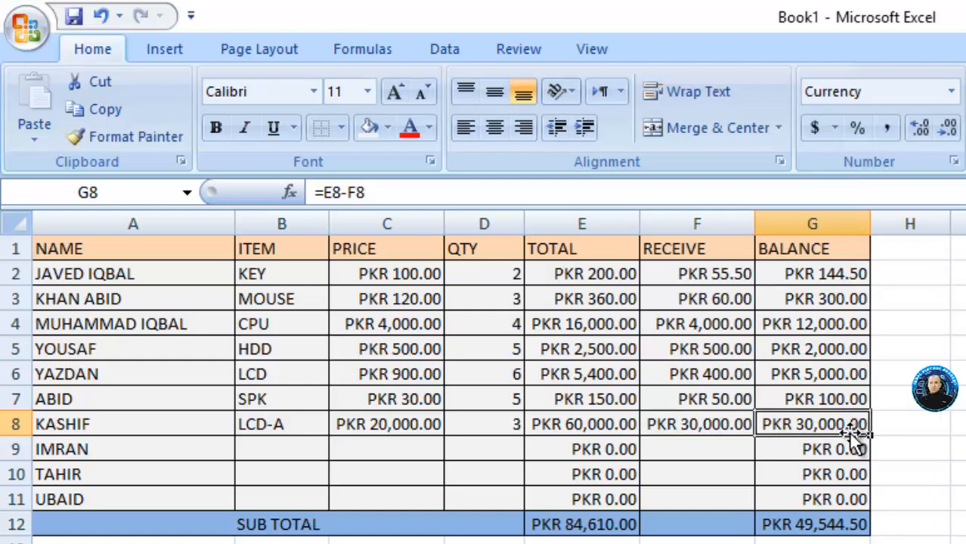
Step: Enter the item CUP-A, a price of 8000 and a quantity of 5 in row 9
{"action": "left_click", "coordinate": [296, 452]}
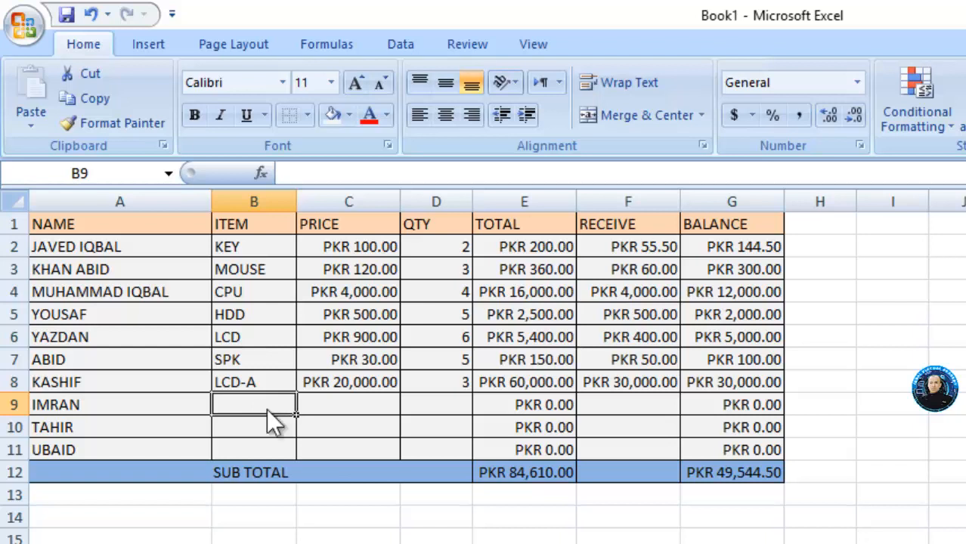
{"action": "type", "text": "CUP-A"}
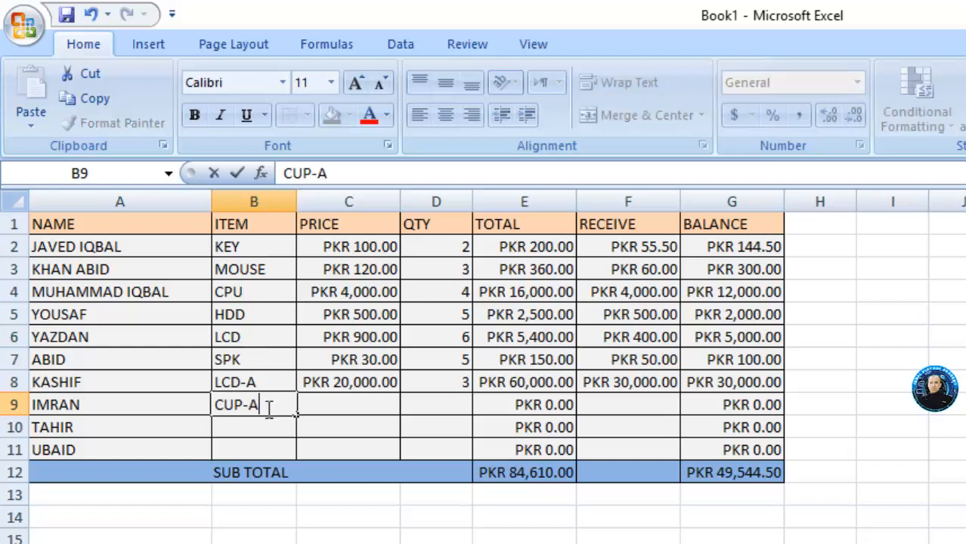
{"action": "left_click", "coordinate": [319, 404]}
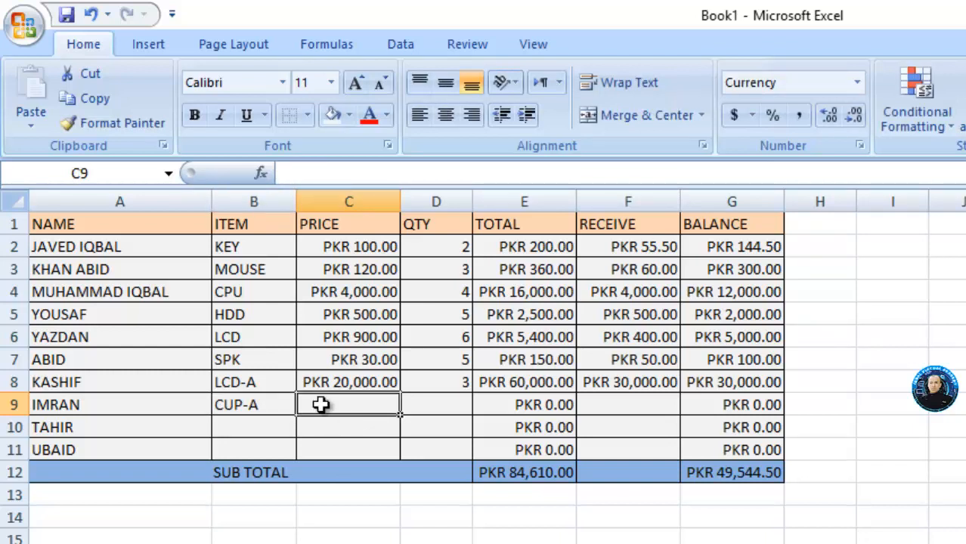
{"action": "type", "text": "800"}
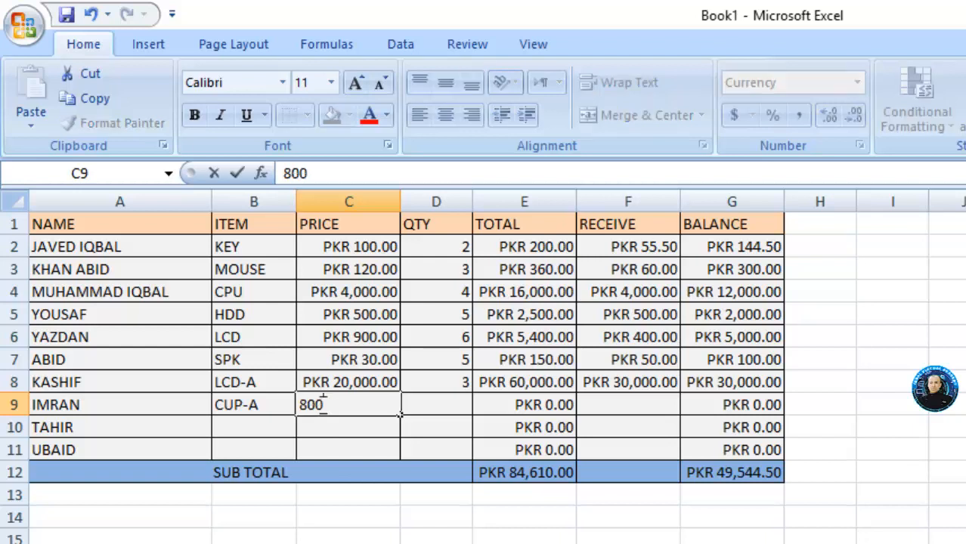
{"action": "type", "text": "0"}
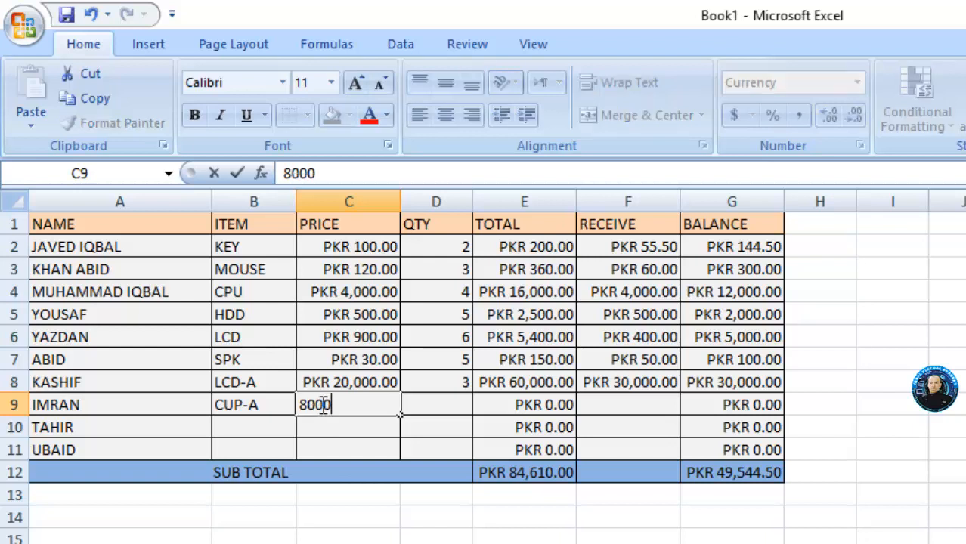
{"action": "left_click", "coordinate": [423, 406]}
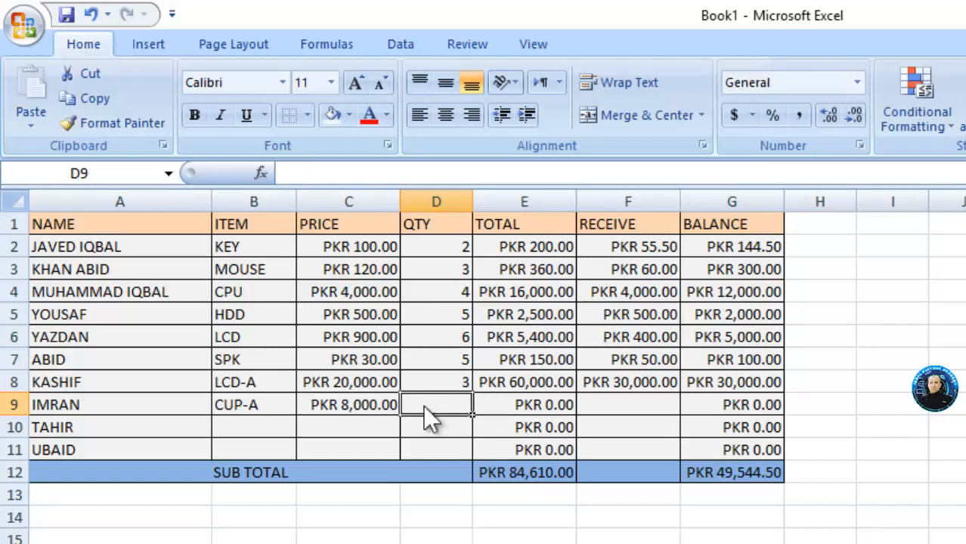
{"action": "type", "text": "5"}
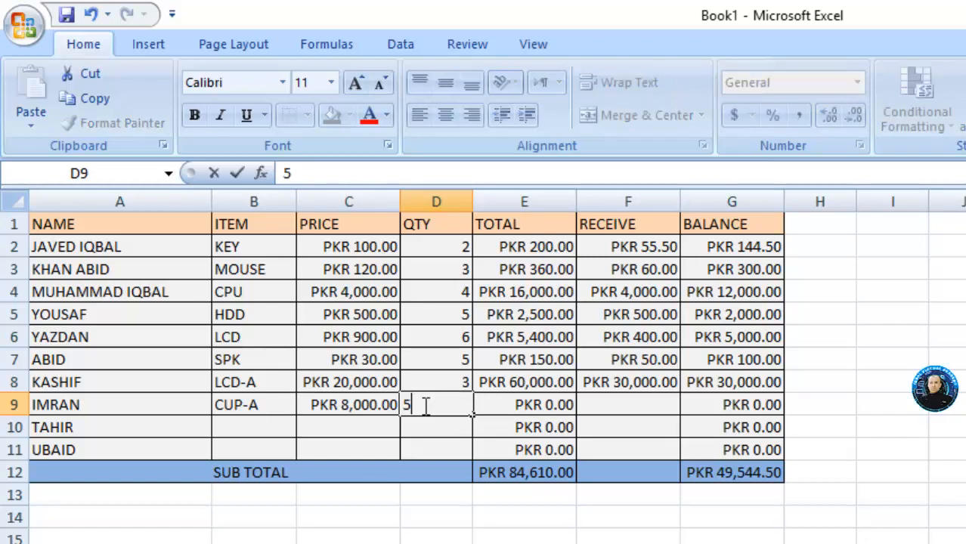
Step: Fit the TOTAL column's width to its contents and enter a received amount of 20000 in row 9
{"action": "left_click", "coordinate": [594, 401]}
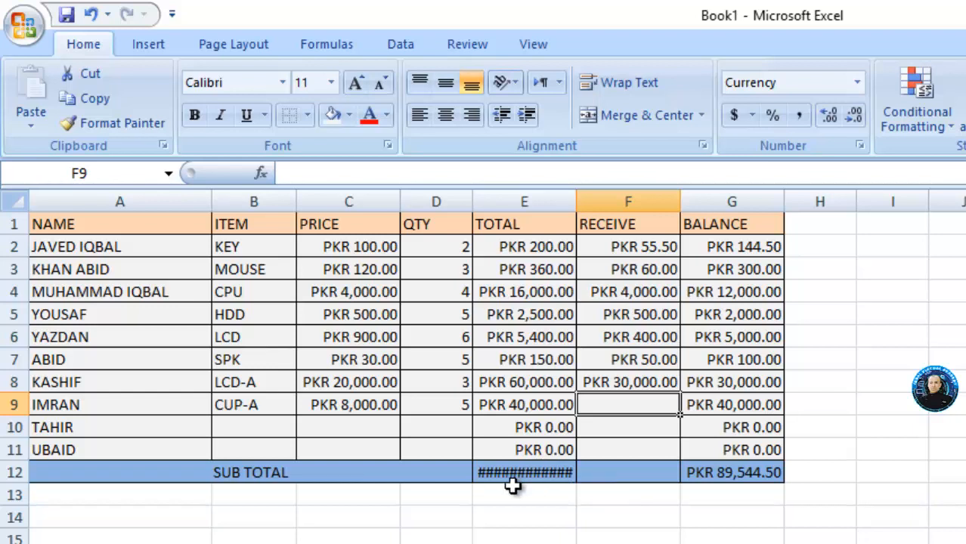
{"action": "double_click", "coordinate": [575, 201]}
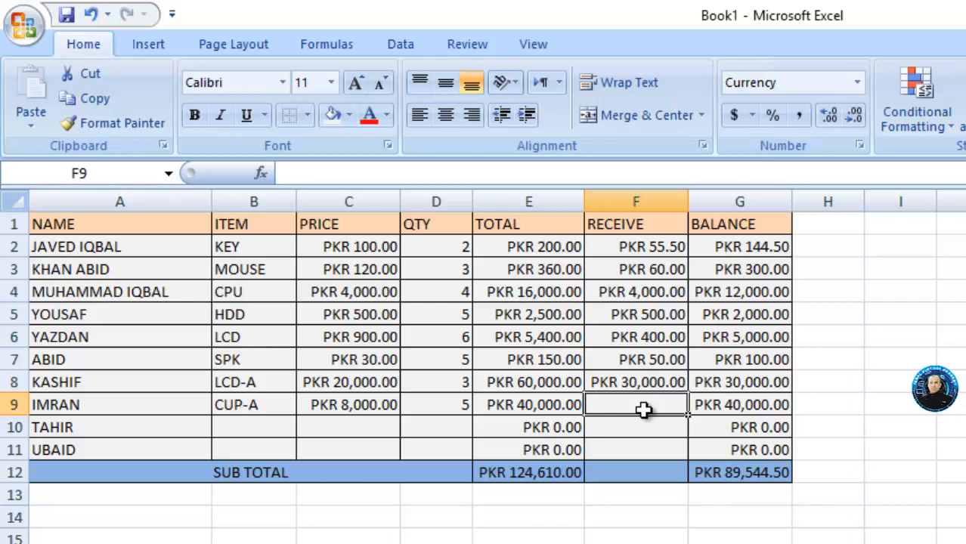
{"action": "type", "text": "20000"}
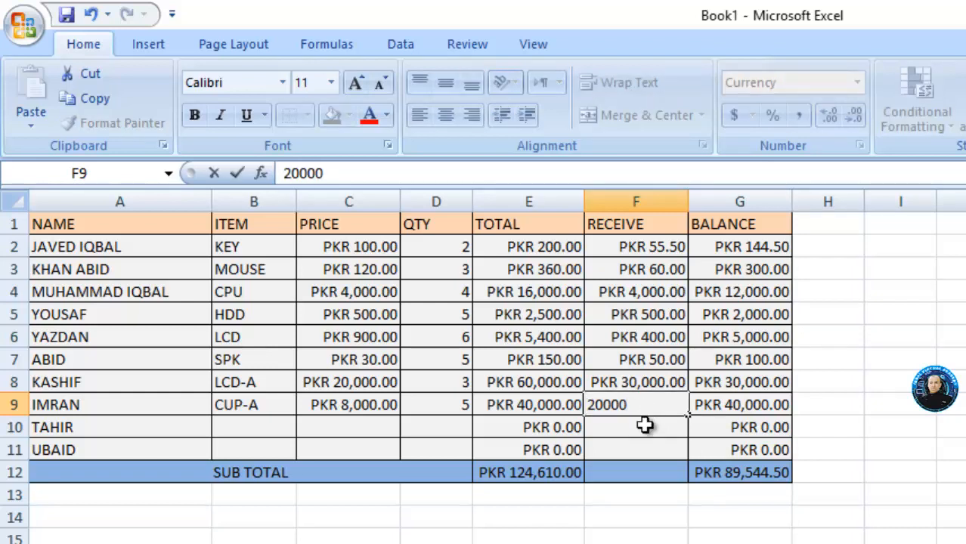
{"action": "key", "text": "Return"}
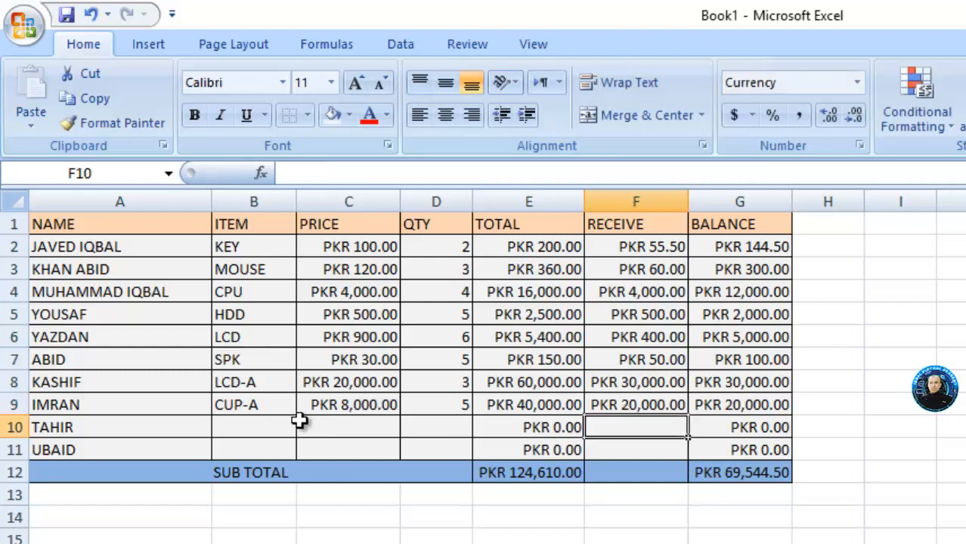
{"action": "left_click", "coordinate": [276, 426]}
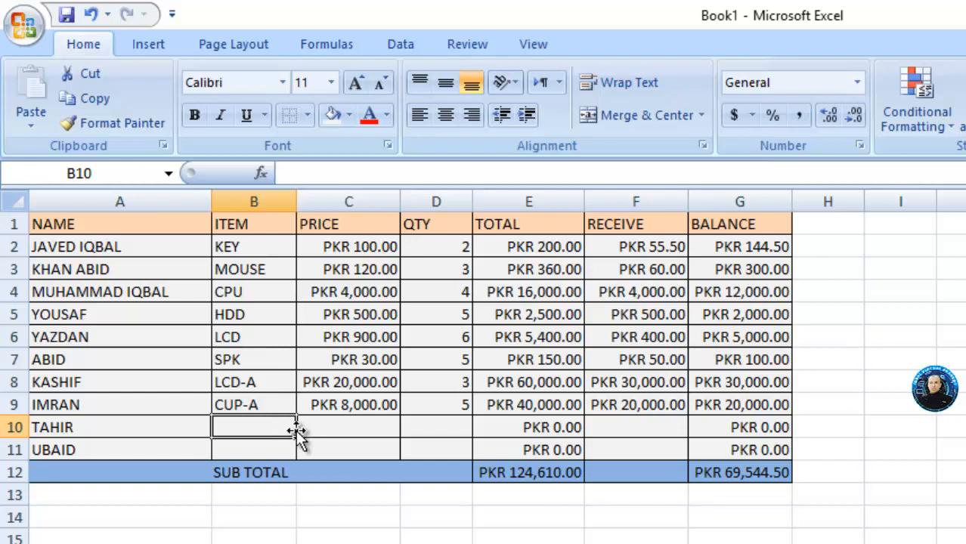
{"action": "type", "text": "MOUS"}
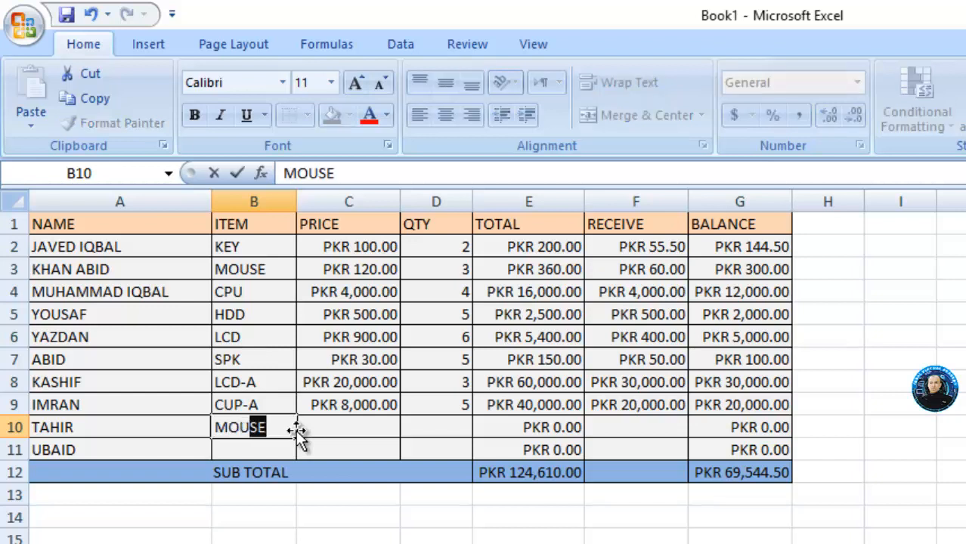
{"action": "key", "text": "BackSpace"}
{"action": "key", "text": "BackSpace"}
{"action": "key", "text": "BackSpace"}
{"action": "key", "text": "BackSpace"}
{"action": "key", "text": "BackSpace"}
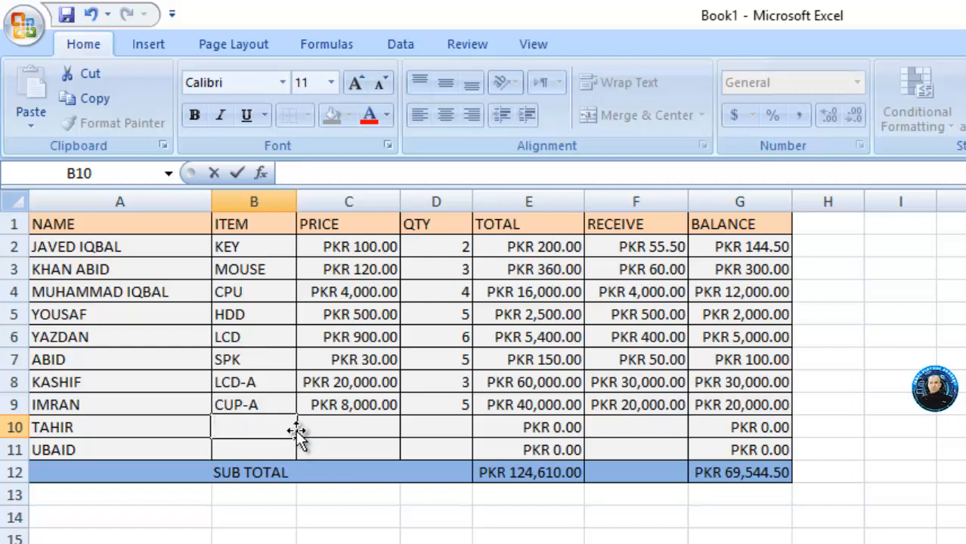
{"action": "type", "text": "LEPTO"}
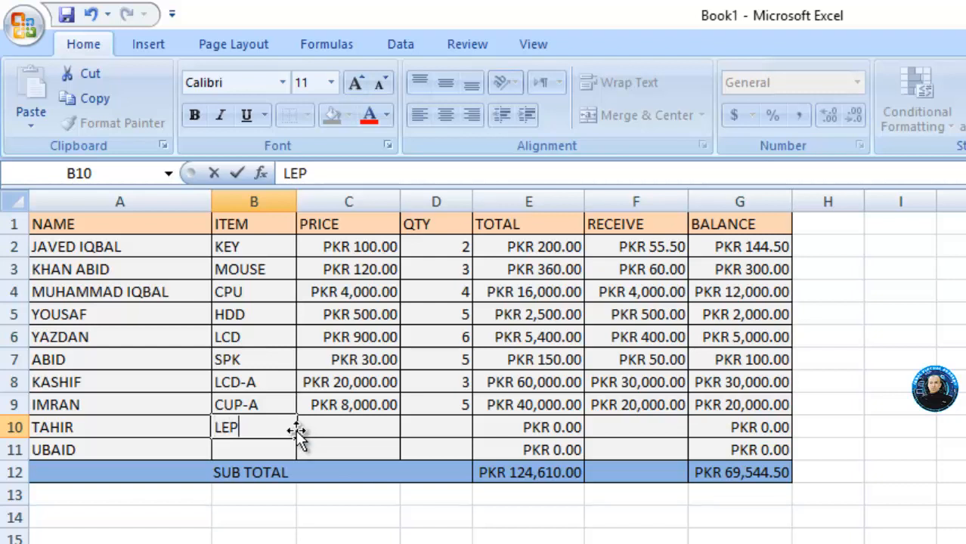
{"action": "key", "text": "BackSpace"}
{"action": "key", "text": "BackSpace"}
{"action": "key", "text": "BackSpace"}
{"action": "key", "text": "BackSpace"}
{"action": "key", "text": "BackSpace"}
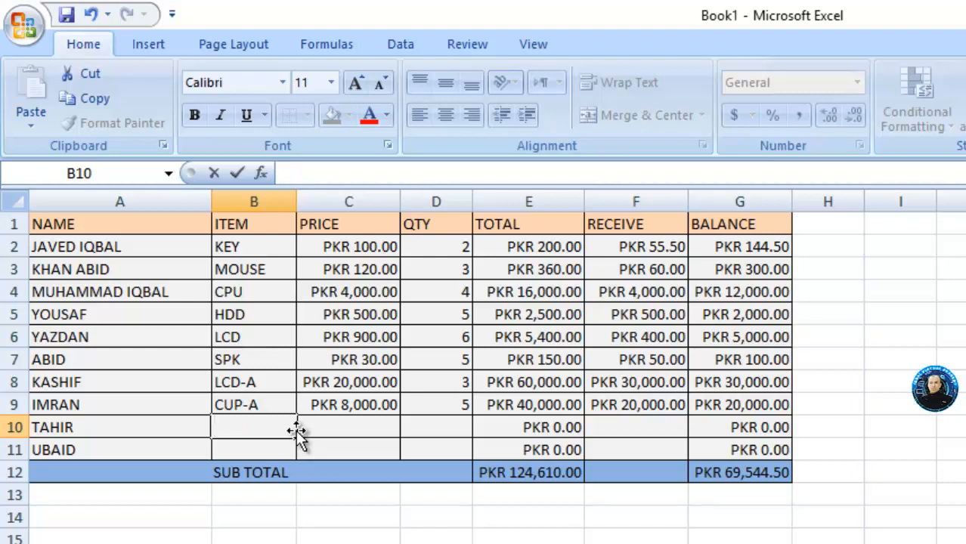
Step: Enter the item RAM and a price of 500 in row 10
{"action": "type", "text": "RAM"}
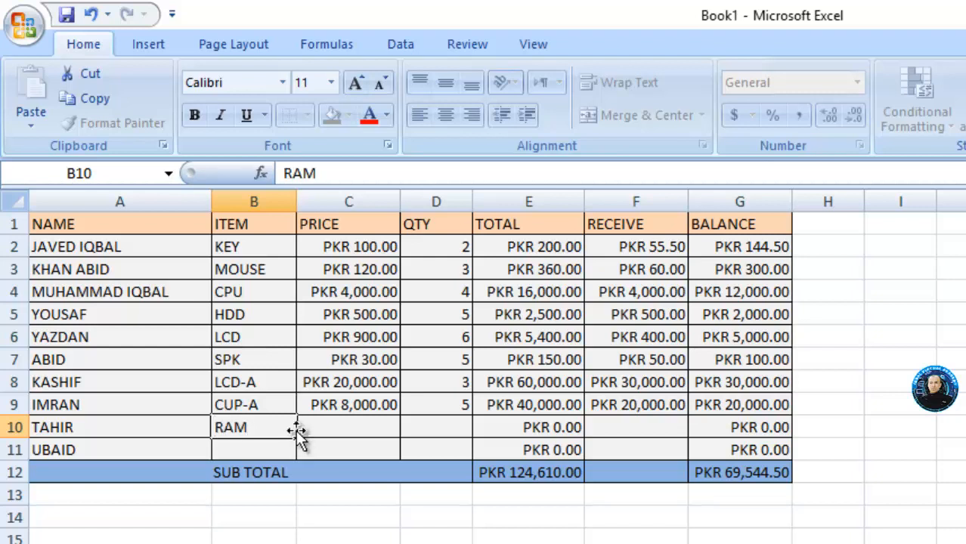
{"action": "key", "text": "Tab"}
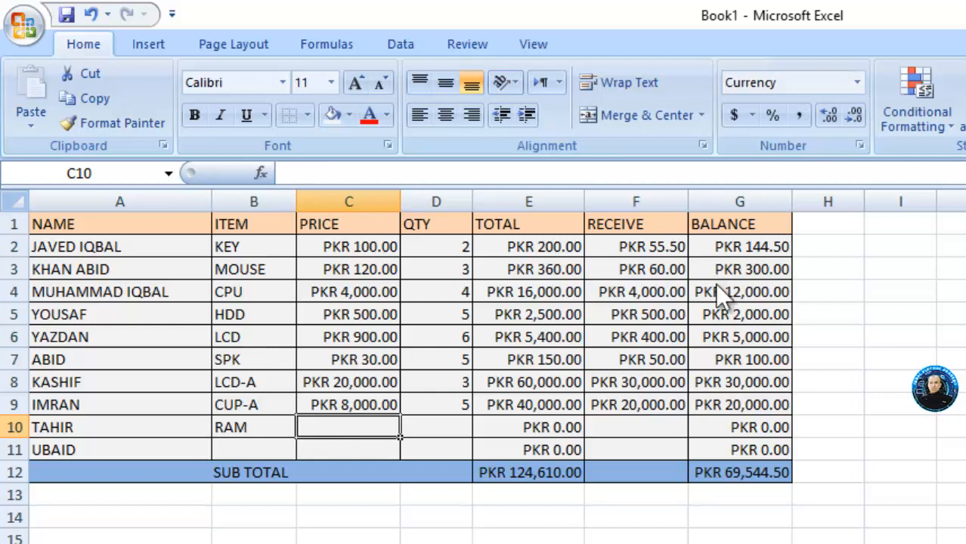
{"action": "type", "text": "500"}
{"action": "key", "text": "Tab"}
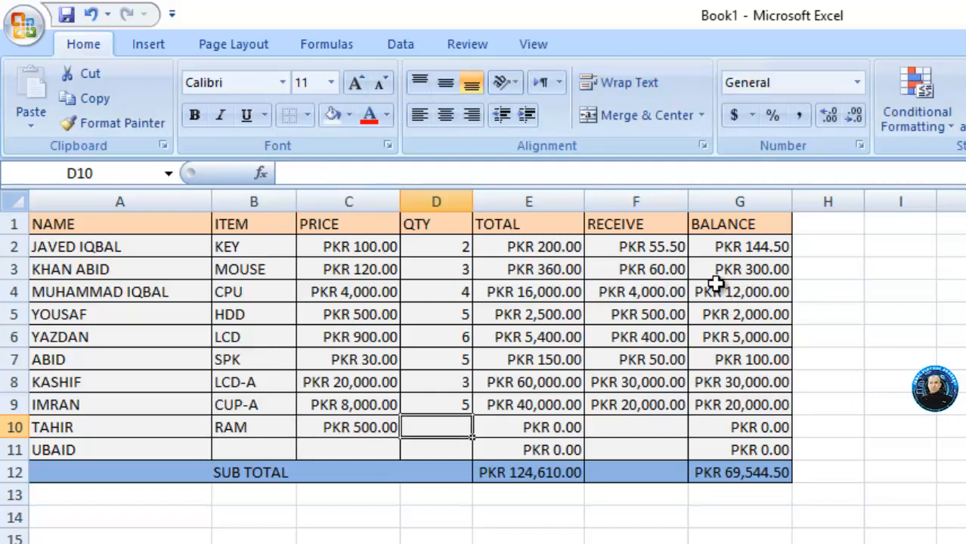
Step: Enter a quantity of 5 and a received amount of 500 in row 10
{"action": "type", "text": "5"}
{"action": "key", "text": "Tab"}
{"action": "key", "text": "Tab"}
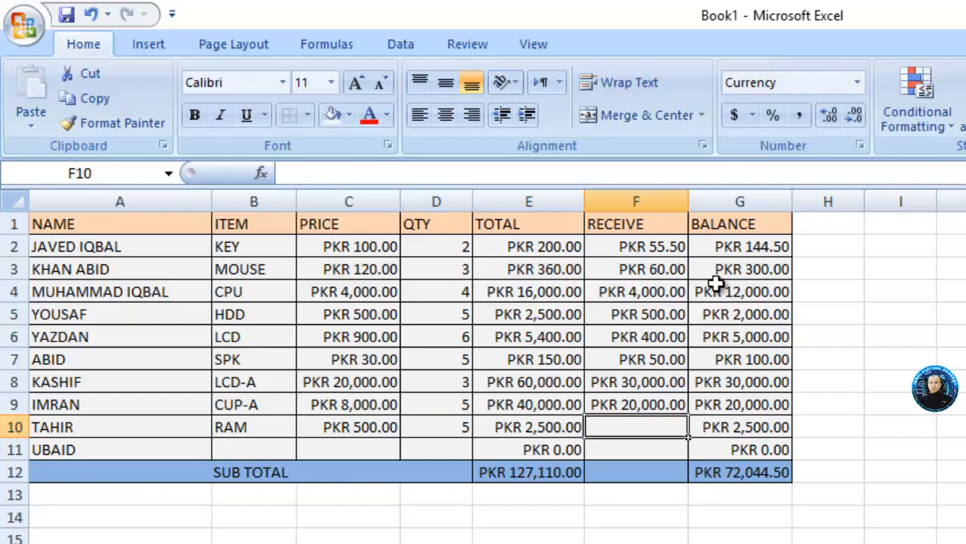
{"action": "type", "text": "500"}
{"action": "key", "text": "Tab"}
{"action": "key", "text": "Tab"}
{"action": "key", "text": "Tab"}
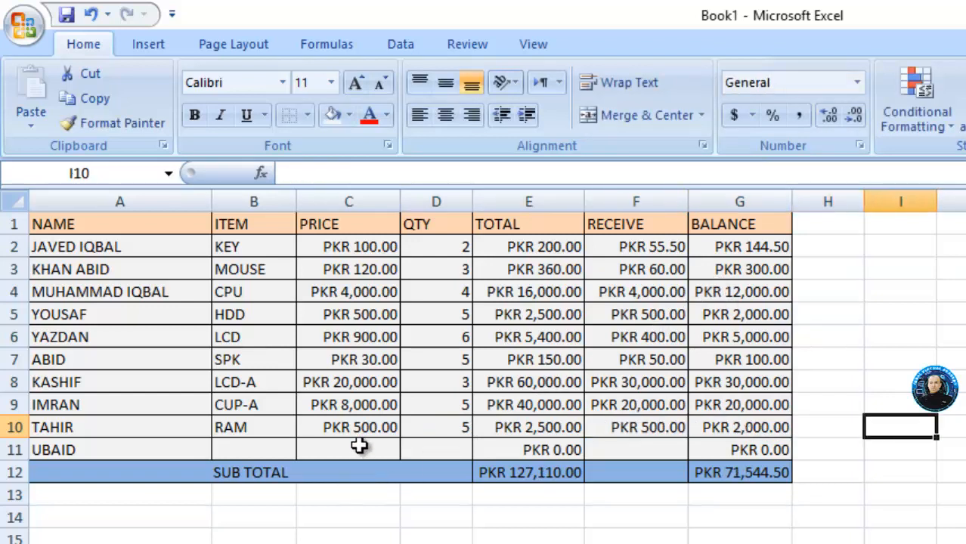
Step: Enter the item LCD-B in row 11
{"action": "left_click", "coordinate": [285, 447]}
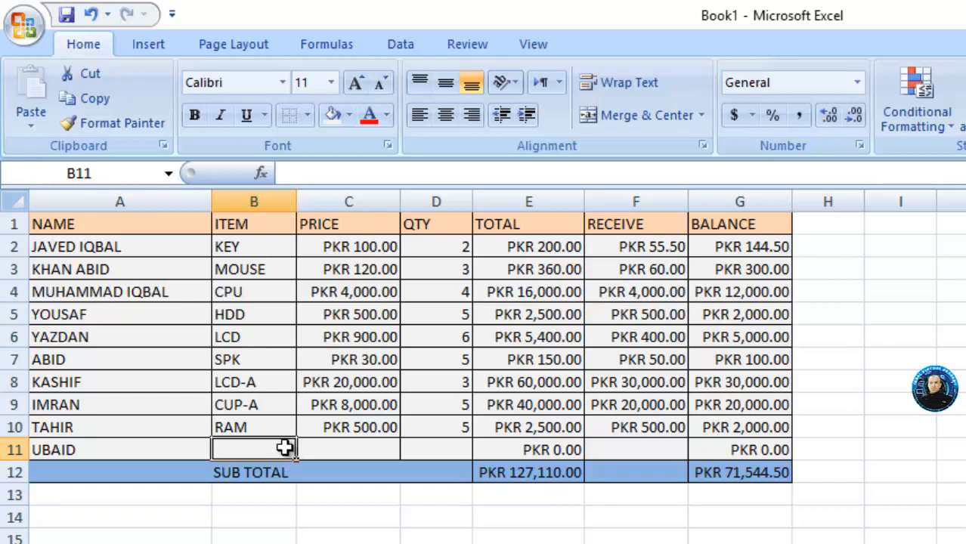
{"action": "type", "text": "L"}
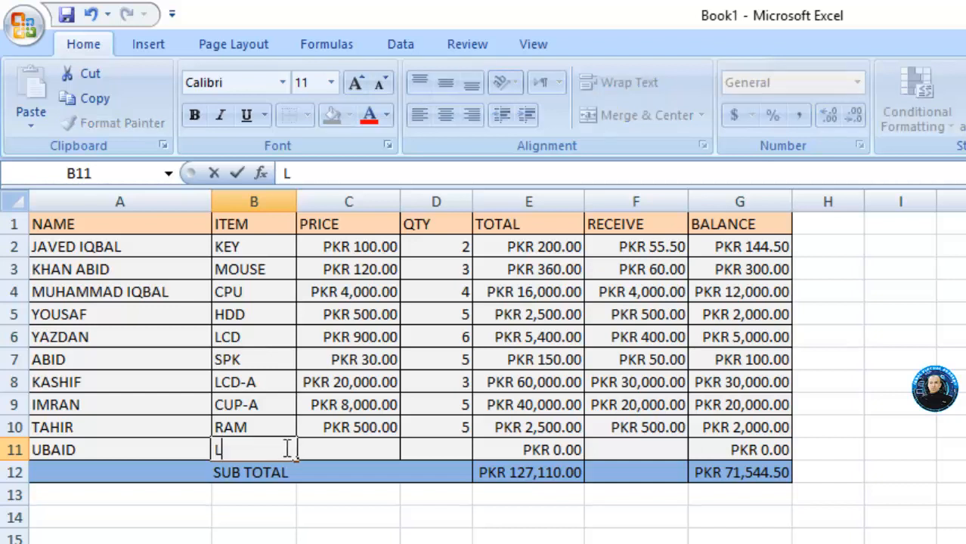
{"action": "type", "text": "CD-B"}
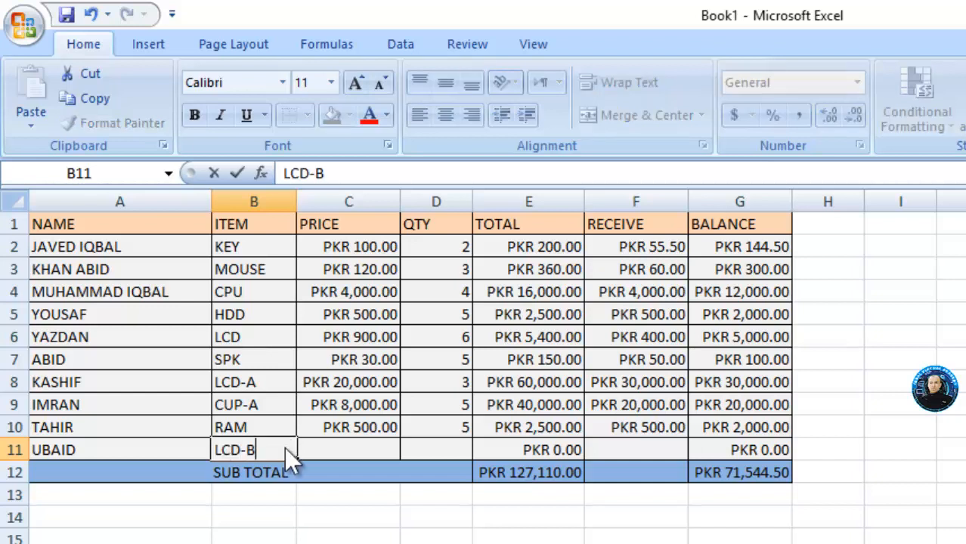
{"action": "key", "text": "Tab"}
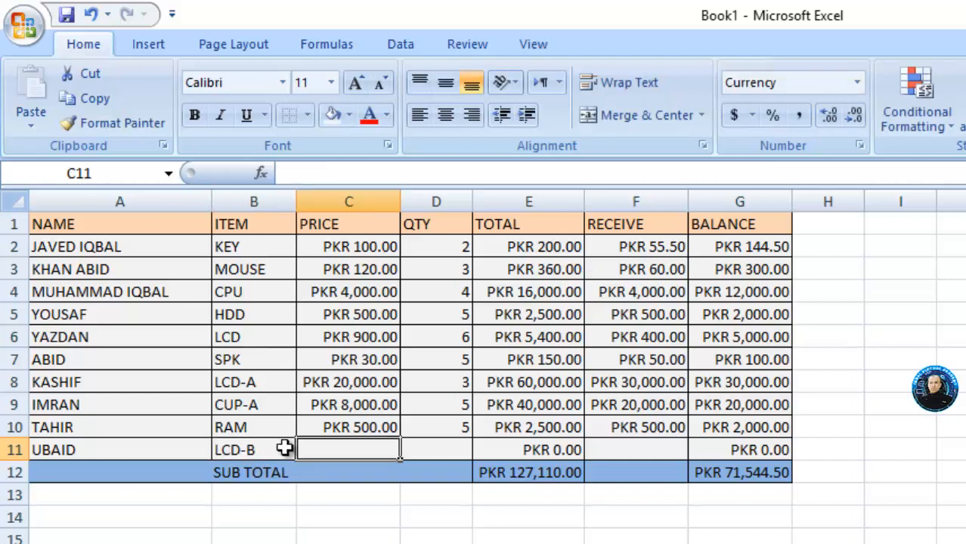
Step: Enter a price of 10000 and a quantity of 2 in row 11
{"action": "type", "text": "1000"}
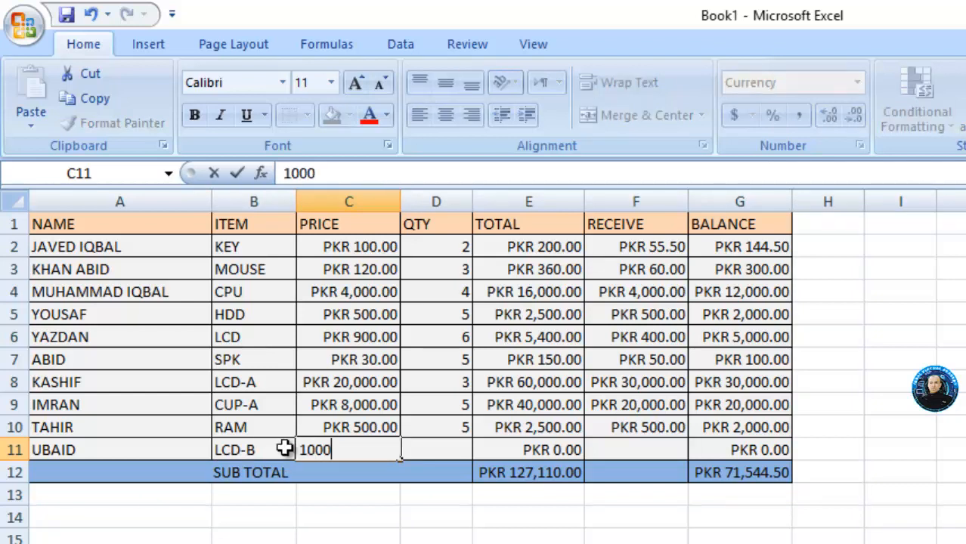
{"action": "type", "text": "0"}
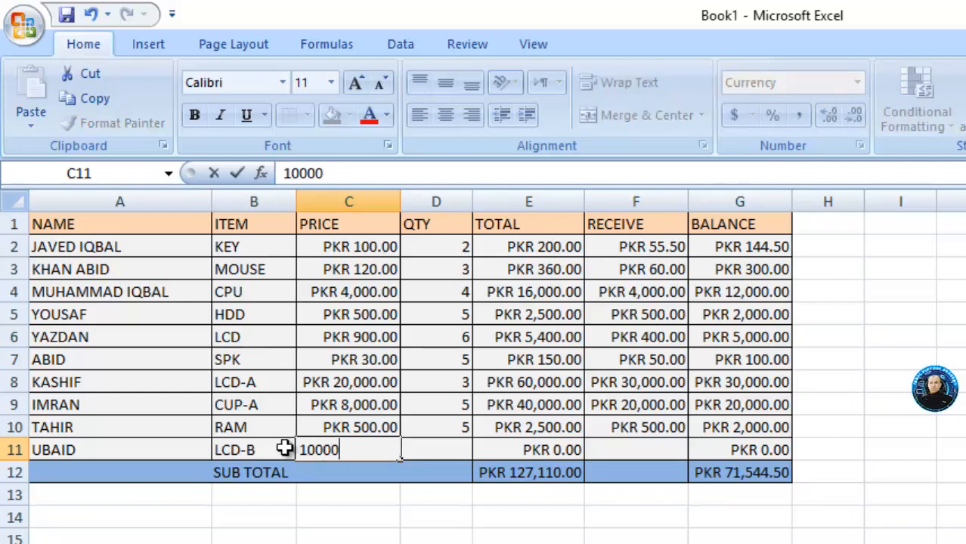
{"action": "left_click", "coordinate": [443, 447]}
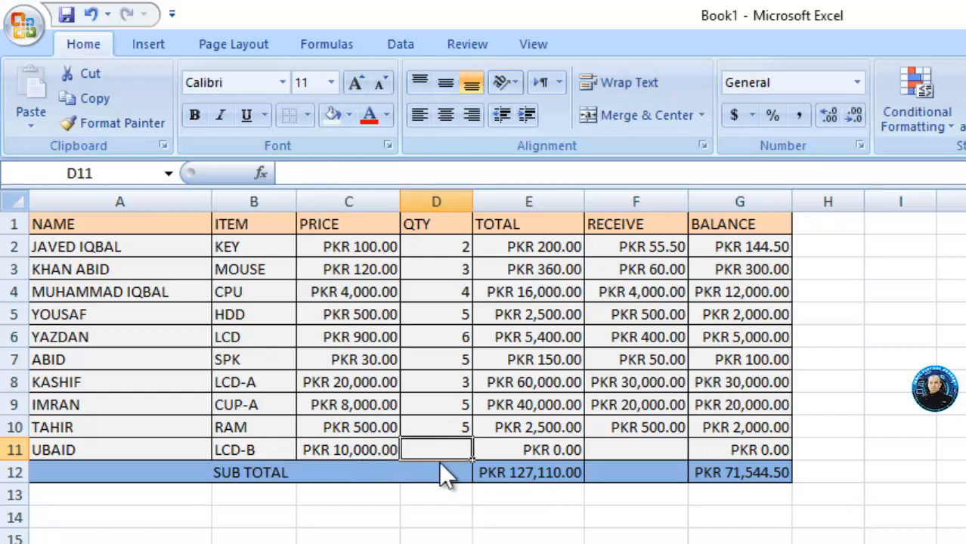
{"action": "type", "text": "2"}
{"action": "left_click", "coordinate": [572, 450]}
{"action": "left_click", "coordinate": [616, 455]}
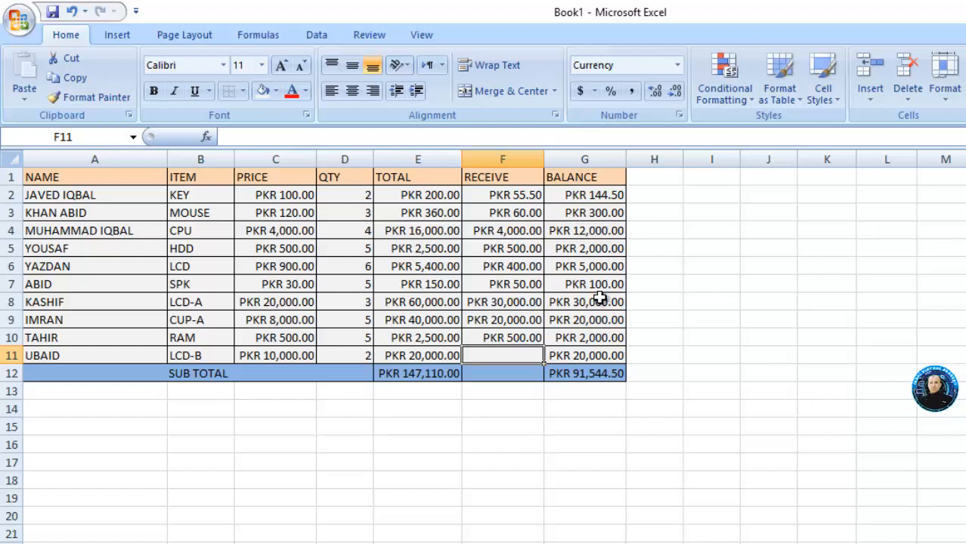
Step: Widen column I slightly and enter a test value of 44 in cell I8
{"action": "left_click", "coordinate": [689, 304]}
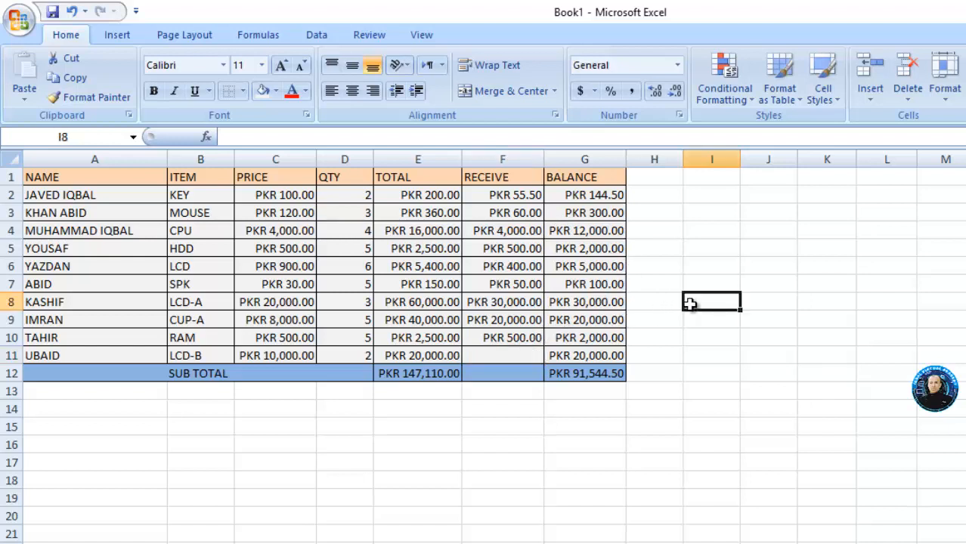
{"action": "left_click_drag", "start_coordinate": [741, 160], "coordinate": [768, 160]}
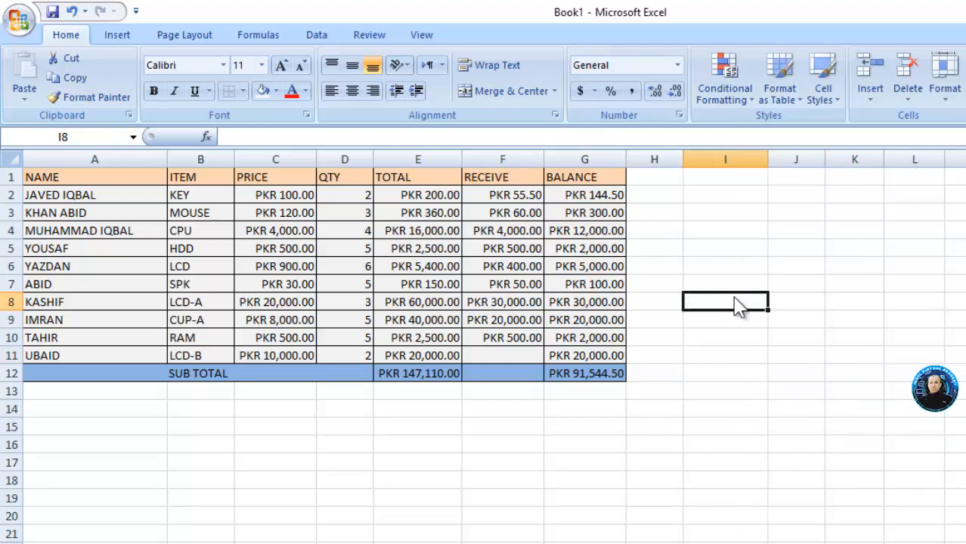
{"action": "type", "text": "44"}
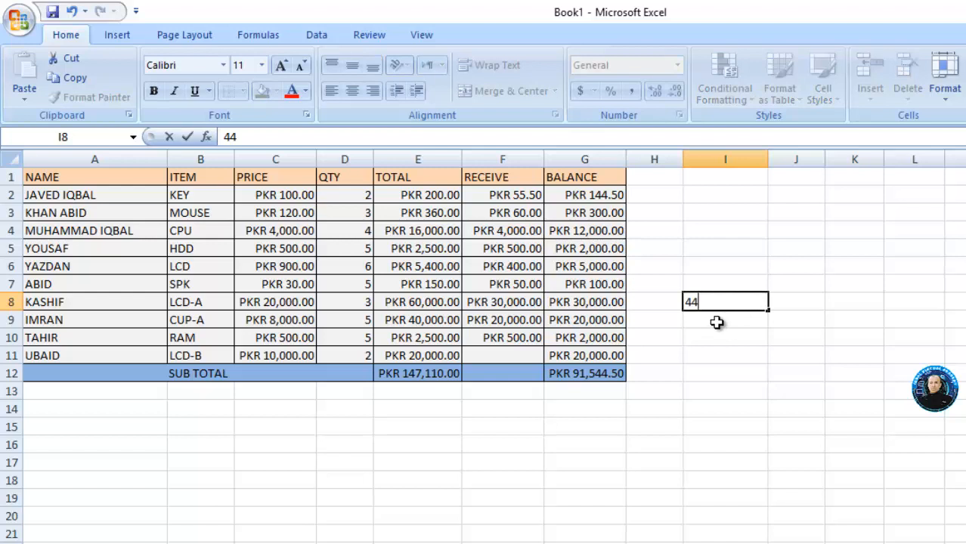
{"action": "key", "text": "Return"}
Step: Delete the test number in cell I8 and enter the letter A instead
{"action": "left_click", "coordinate": [765, 307]}
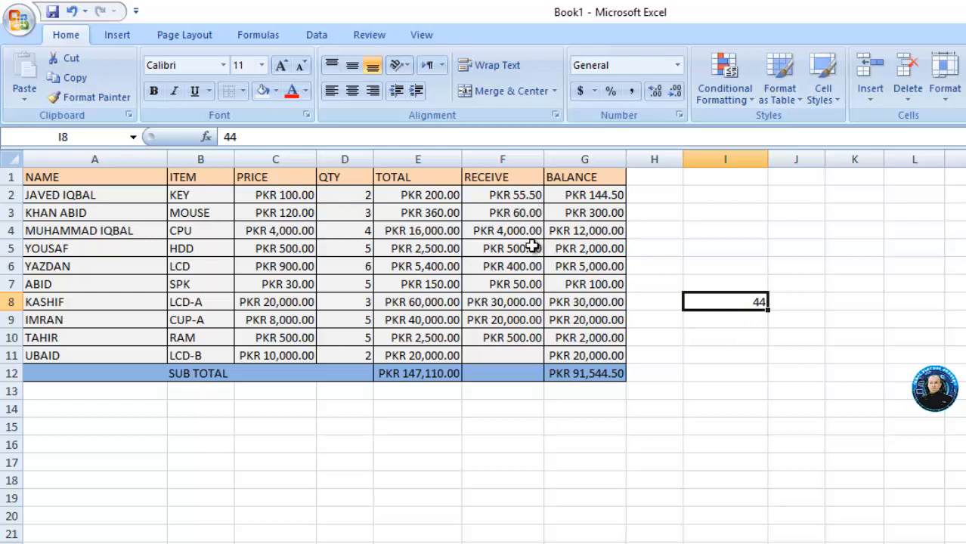
{"action": "key", "text": "BackSpace"}
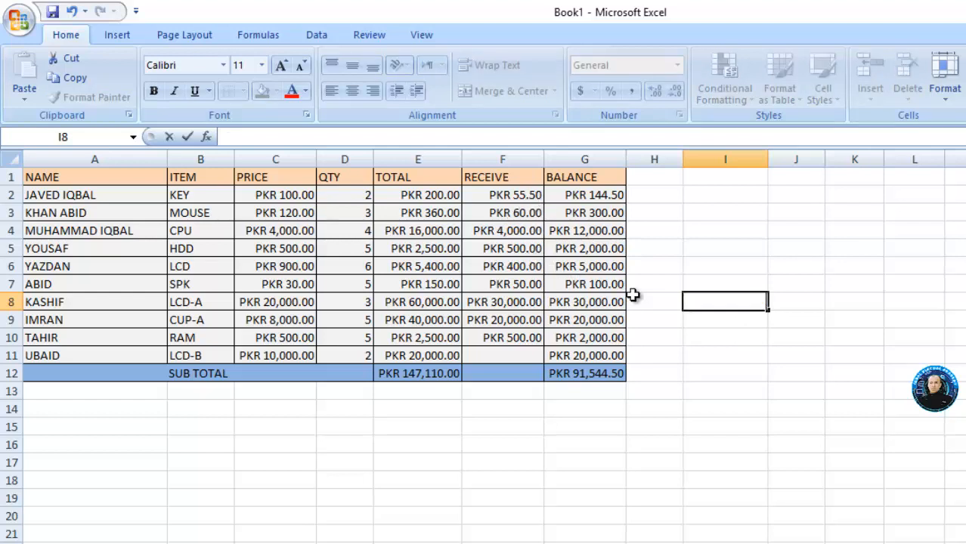
{"action": "left_click", "coordinate": [707, 334]}
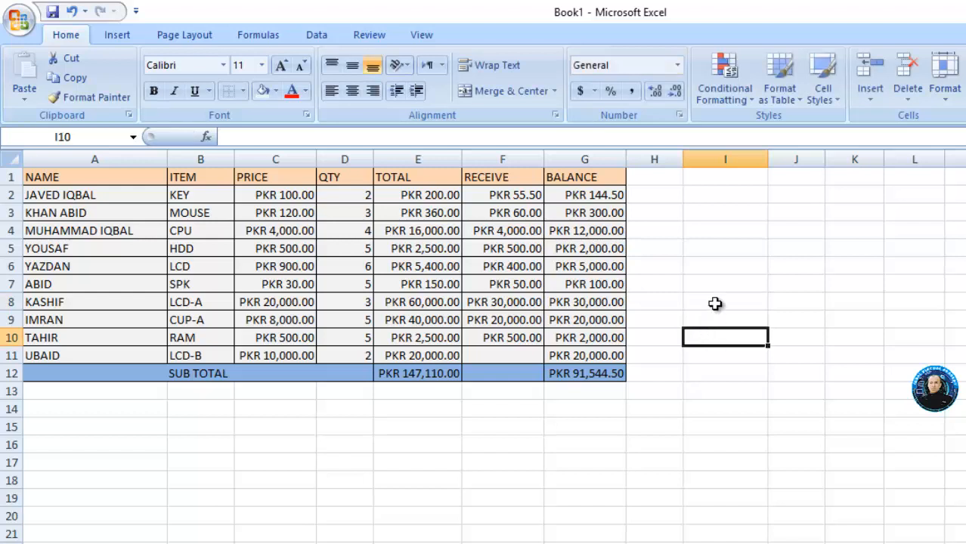
{"action": "left_click", "coordinate": [715, 303]}
{"action": "type", "text": "A"}
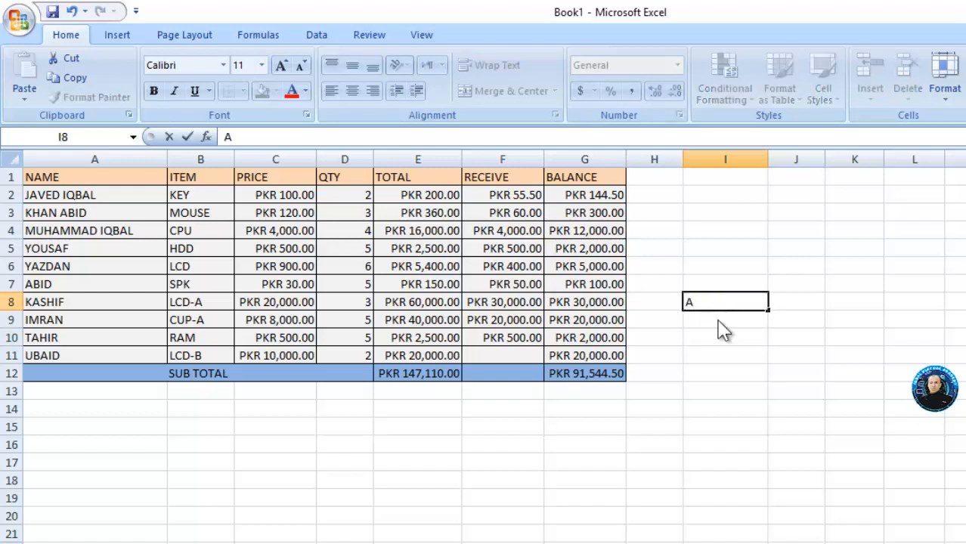
{"action": "left_click", "coordinate": [718, 320]}
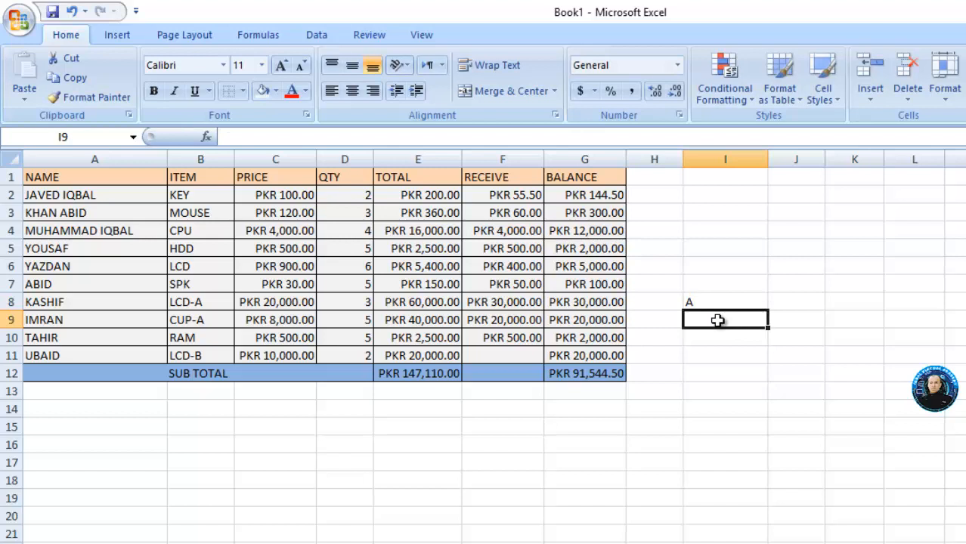
Step: Replace the letter in cell I8 with the value ,333 including its leading comma
{"action": "double_click", "coordinate": [710, 302]}
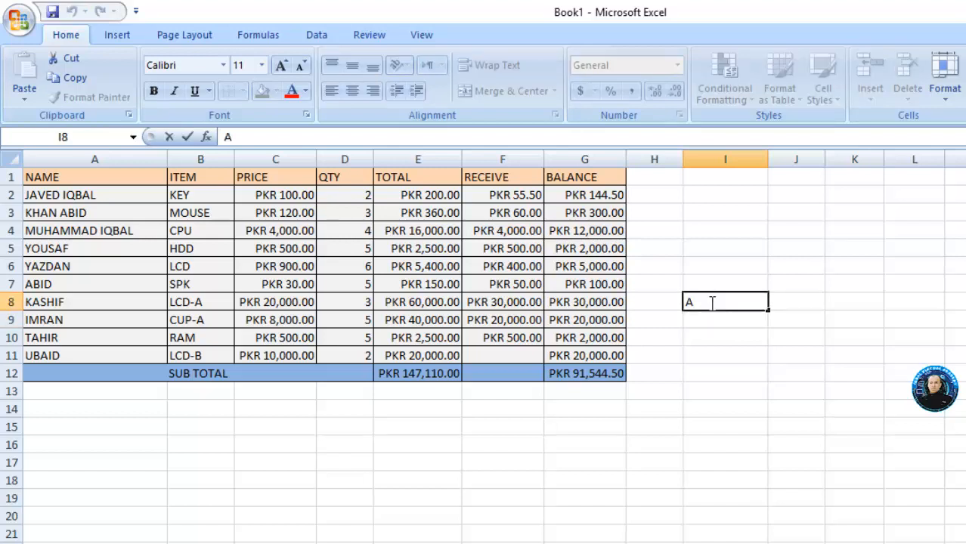
{"action": "key", "text": "BackSpace"}
{"action": "type", "text": ",333"}
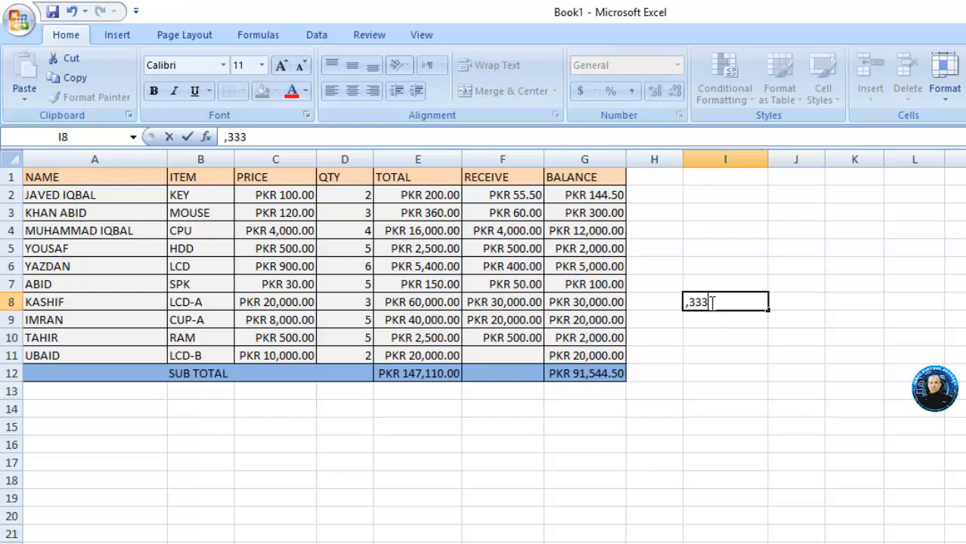
{"action": "left_click", "coordinate": [717, 326]}
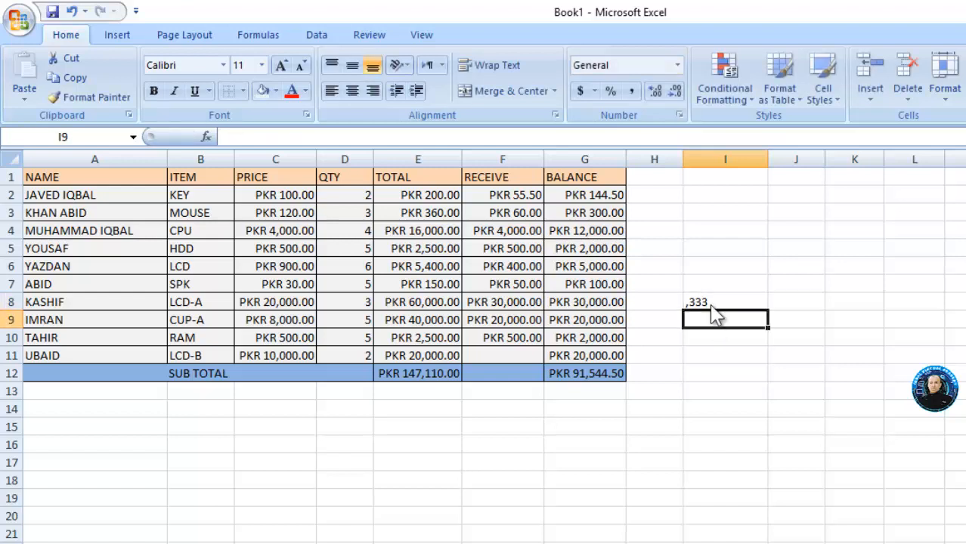
Step: Remove the leading comma from the test value in cell I8
{"action": "left_click", "coordinate": [709, 303]}
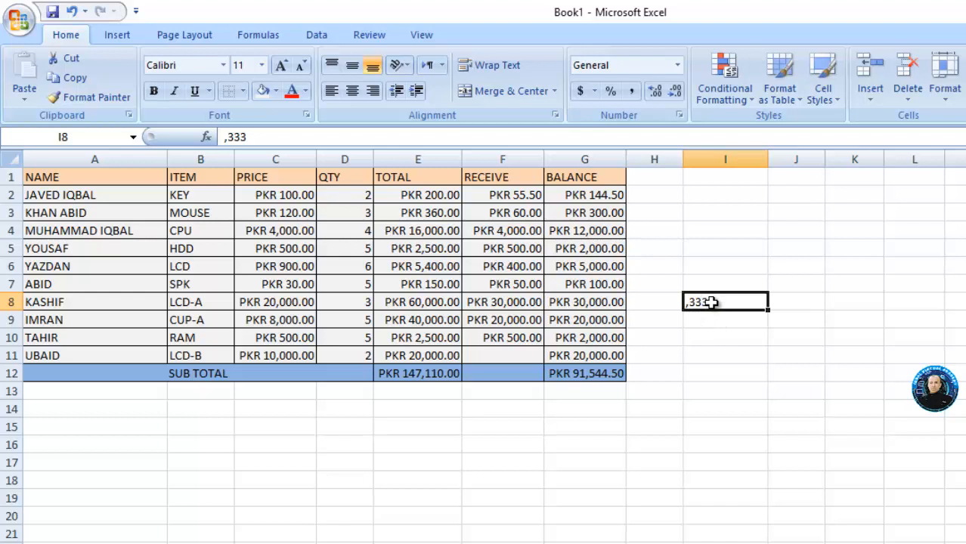
{"action": "double_click", "coordinate": [724, 301]}
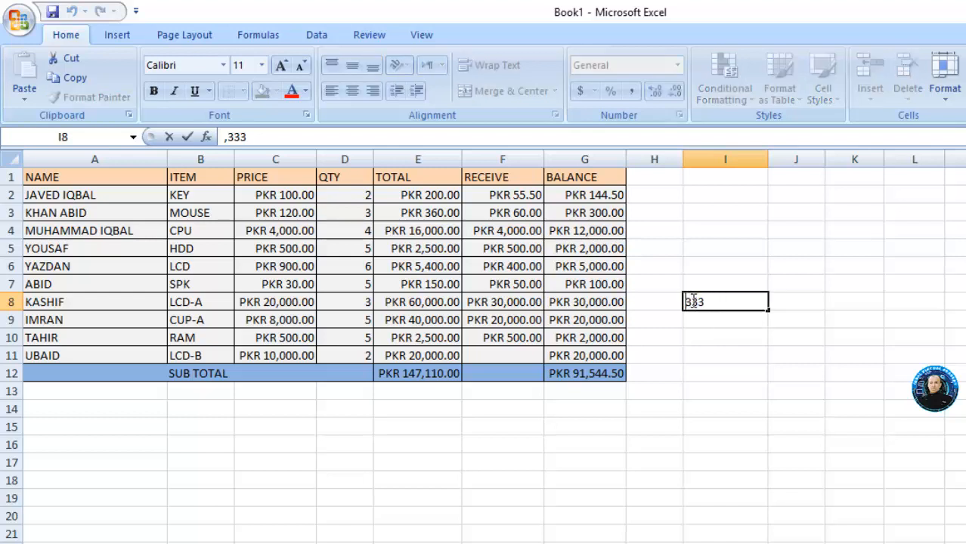
{"action": "key", "text": "BackSpace"}
{"action": "left_click", "coordinate": [698, 317]}
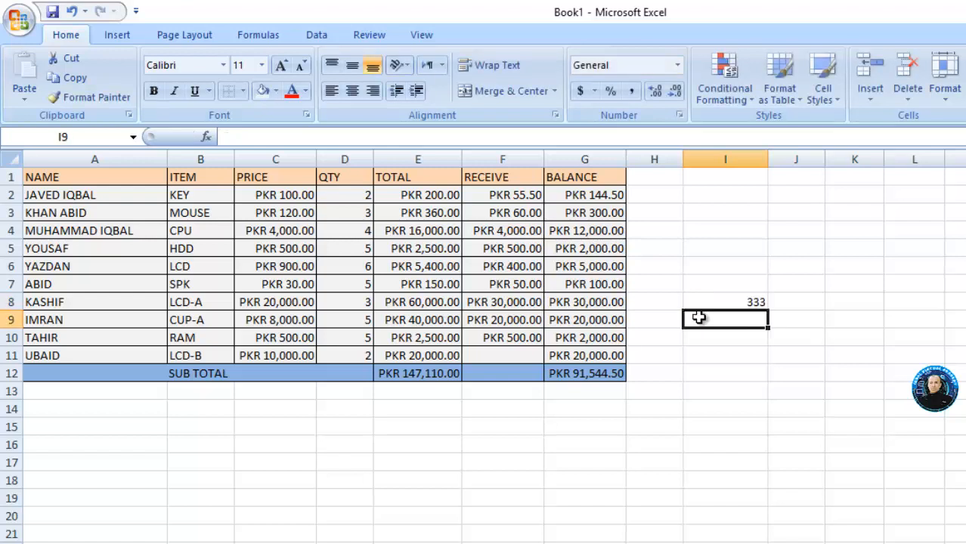
Step: Try left and center alignment on the number in cell I8, finishing with right alignment
{"action": "left_click", "coordinate": [756, 303]}
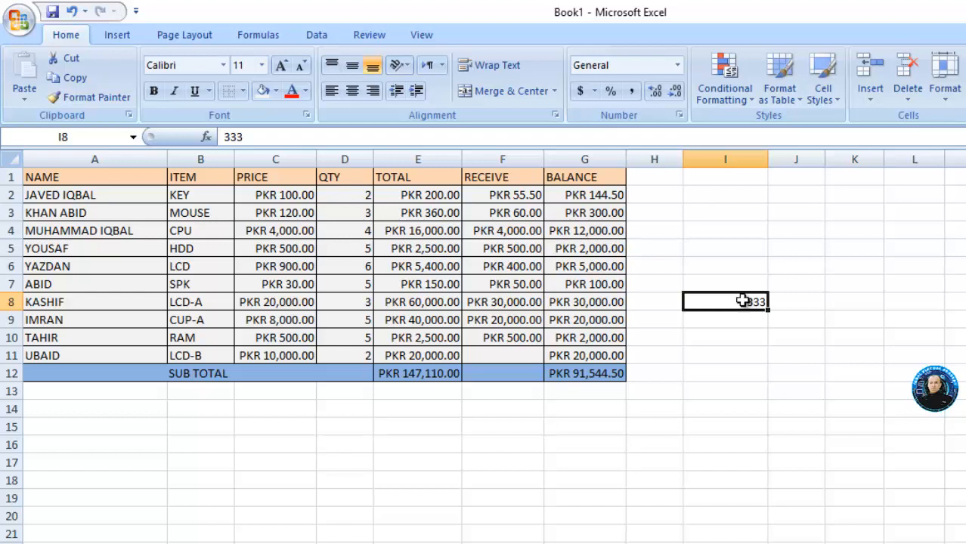
{"action": "left_click", "coordinate": [332, 92]}
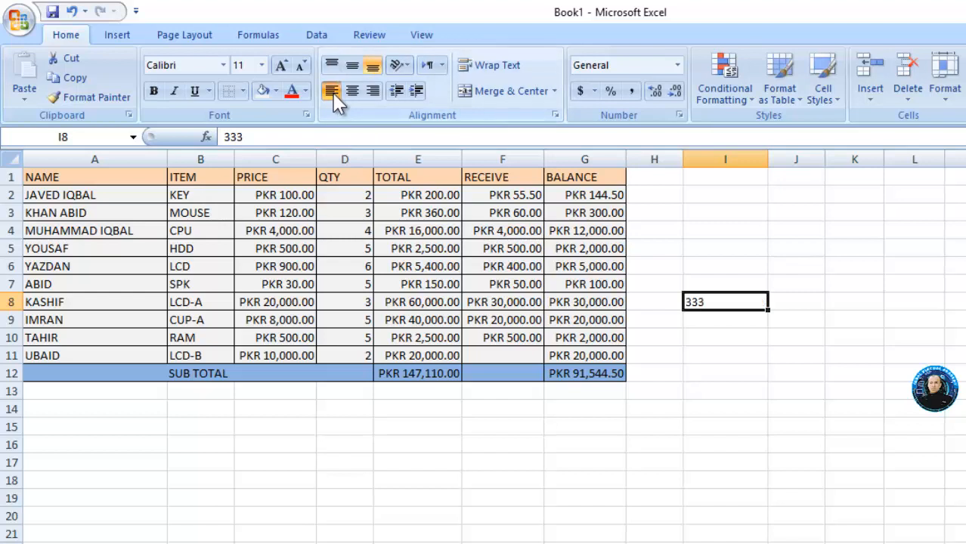
{"action": "left_click", "coordinate": [353, 93]}
{"action": "left_click", "coordinate": [373, 92]}
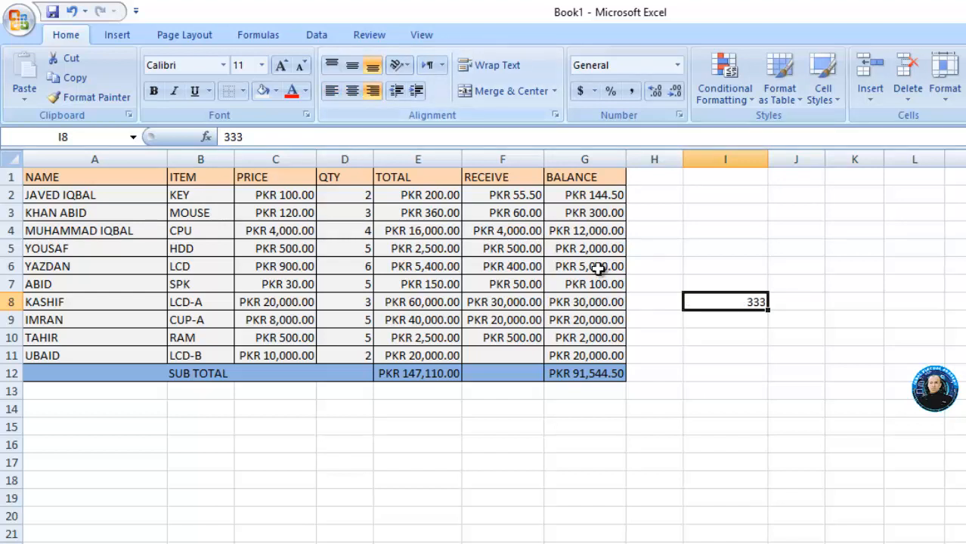
Step: Clear the contents of cell I8
{"action": "right_click", "coordinate": [717, 303]}
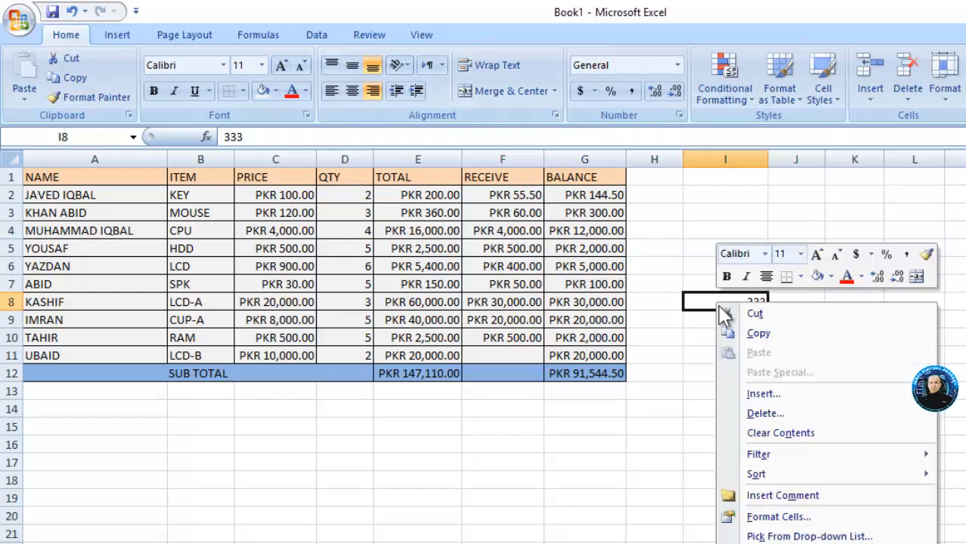
{"action": "left_click", "coordinate": [758, 434]}
{"action": "left_click", "coordinate": [733, 393]}
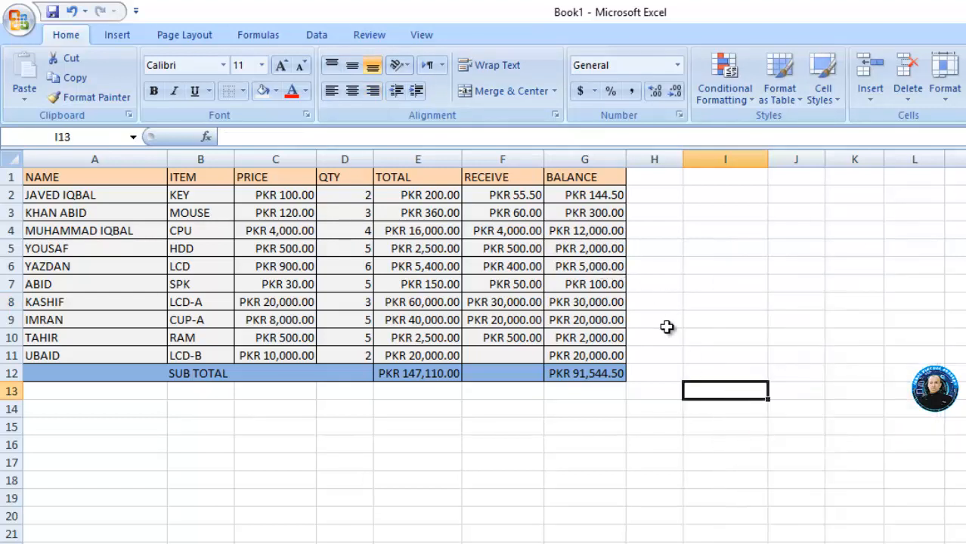
Step: Enter the test amount PKR 33.00 by hand in cell I9 and widen column I
{"action": "left_click", "coordinate": [528, 198]}
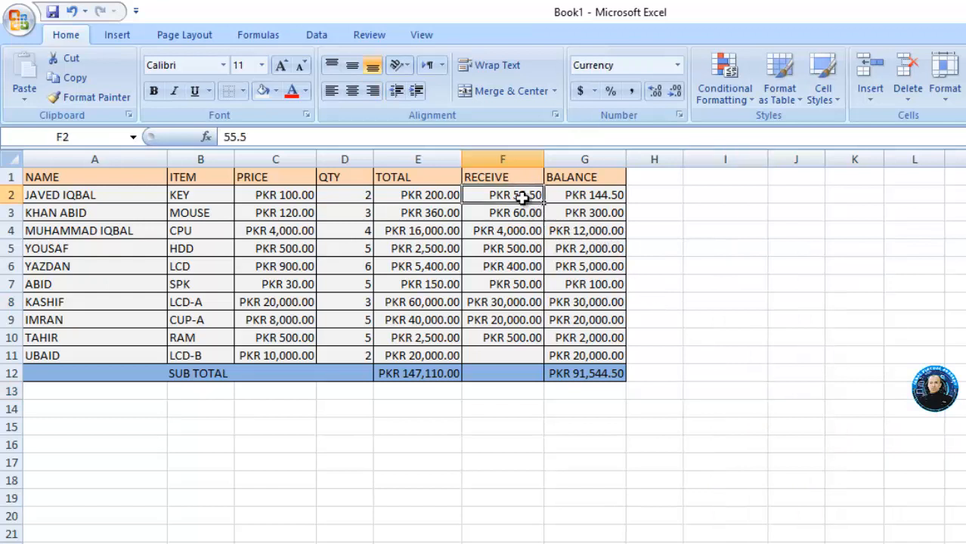
{"action": "left_click", "coordinate": [709, 324]}
{"action": "type", "text": "PKR"}
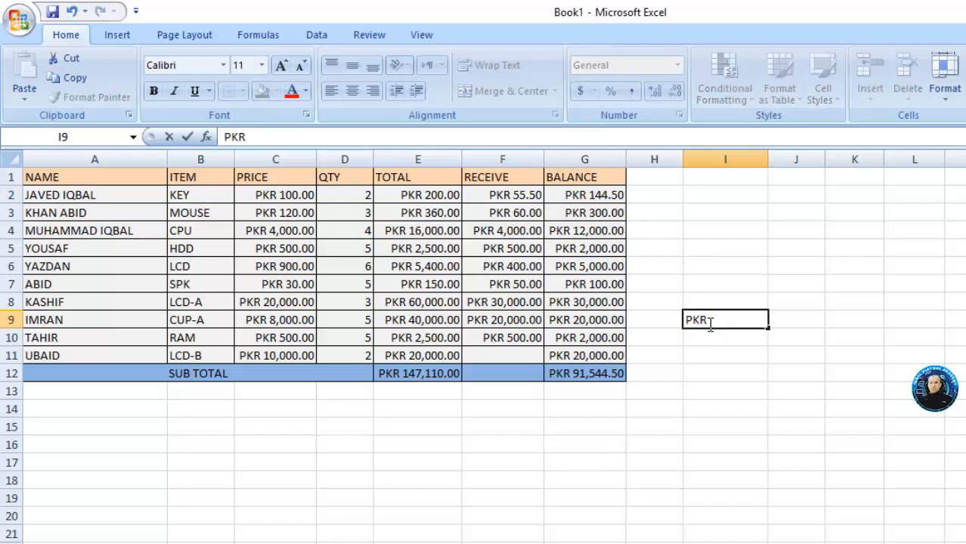
{"action": "type", "text": " 33.00"}
{"action": "key", "text": "Return"}
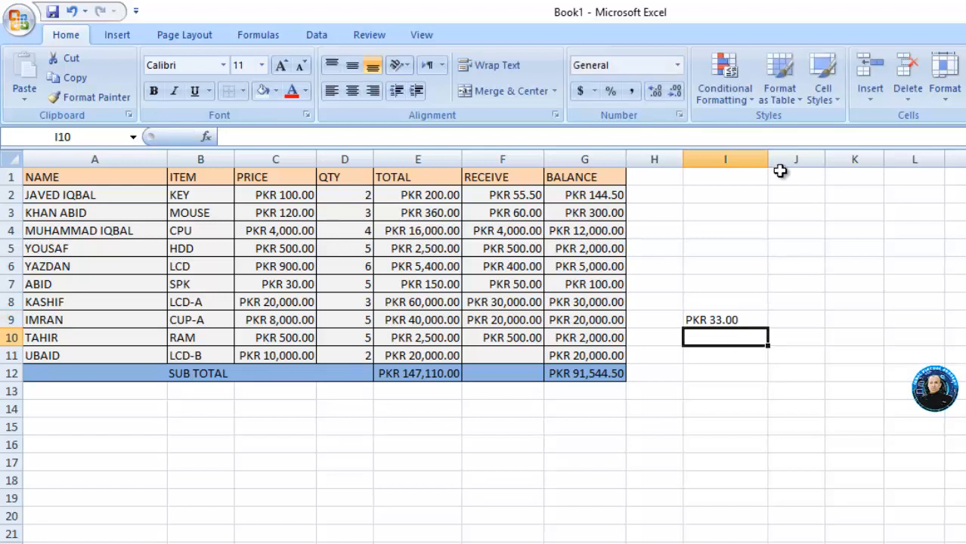
{"action": "left_click_drag", "start_coordinate": [768, 161], "coordinate": [802, 174]}
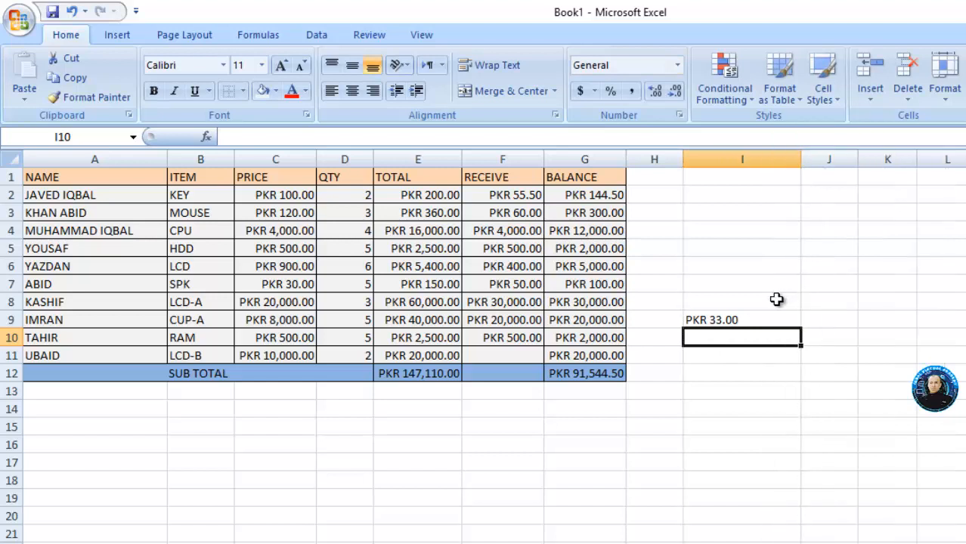
Step: Remove the hand-entered PKR prefix from the amount in cell I9
{"action": "left_click", "coordinate": [758, 319]}
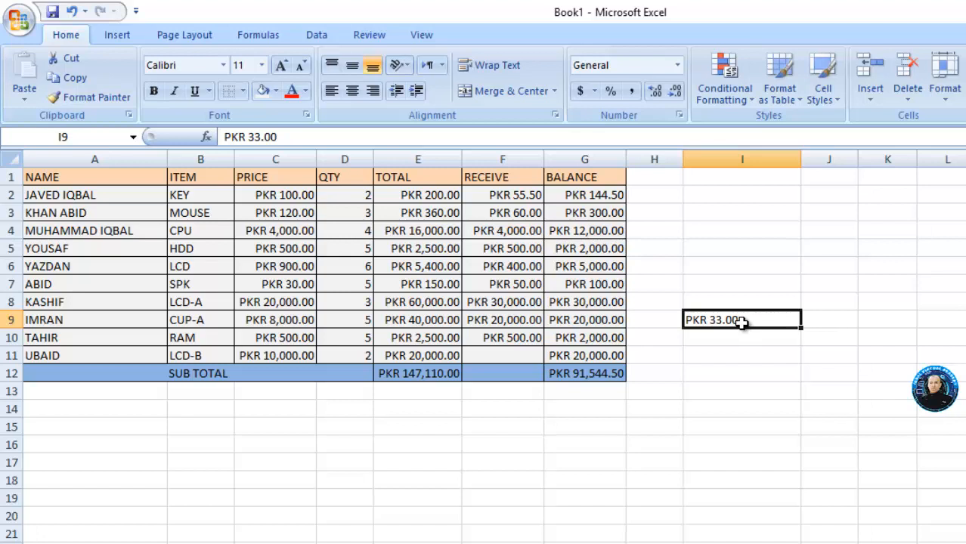
{"action": "double_click", "coordinate": [711, 320]}
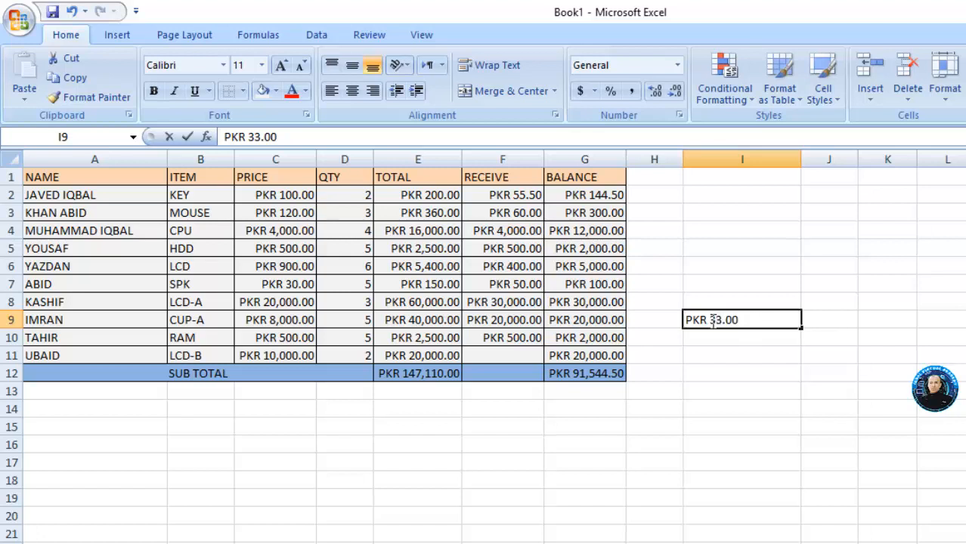
{"action": "key", "text": "BackSpace"}
{"action": "key", "text": "BackSpace"}
{"action": "key", "text": "BackSpace"}
{"action": "key", "text": "BackSpace"}
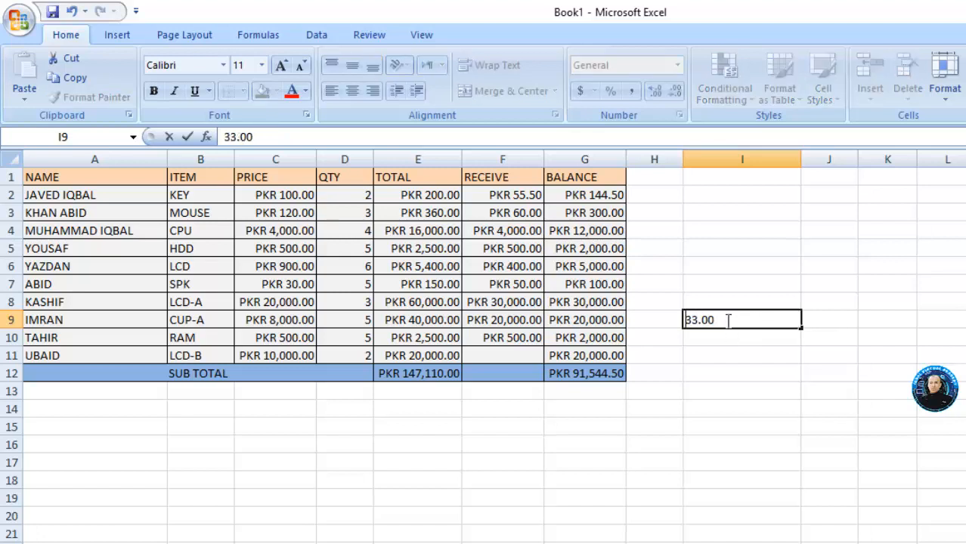
{"action": "key", "text": "Return"}
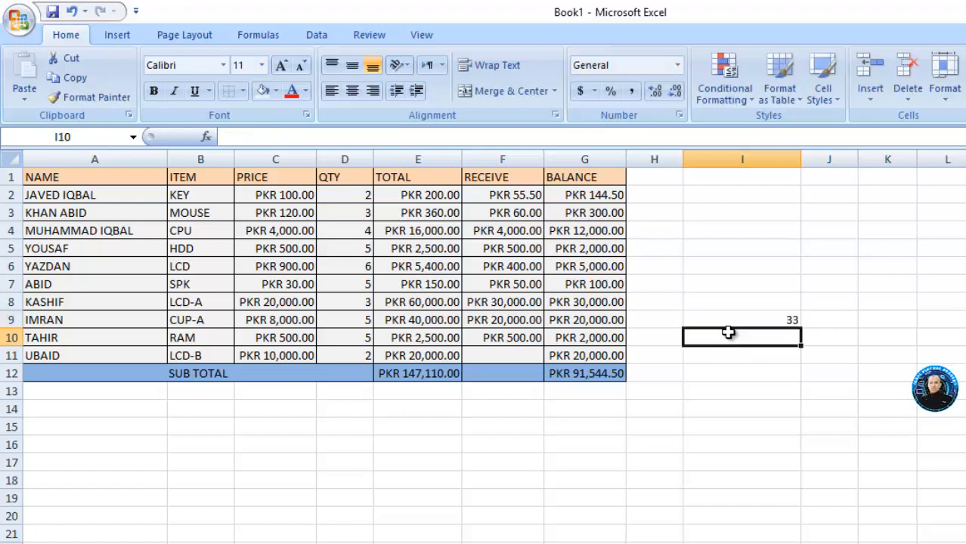
Step: Clear the contents of cell I9
{"action": "left_click", "coordinate": [781, 321]}
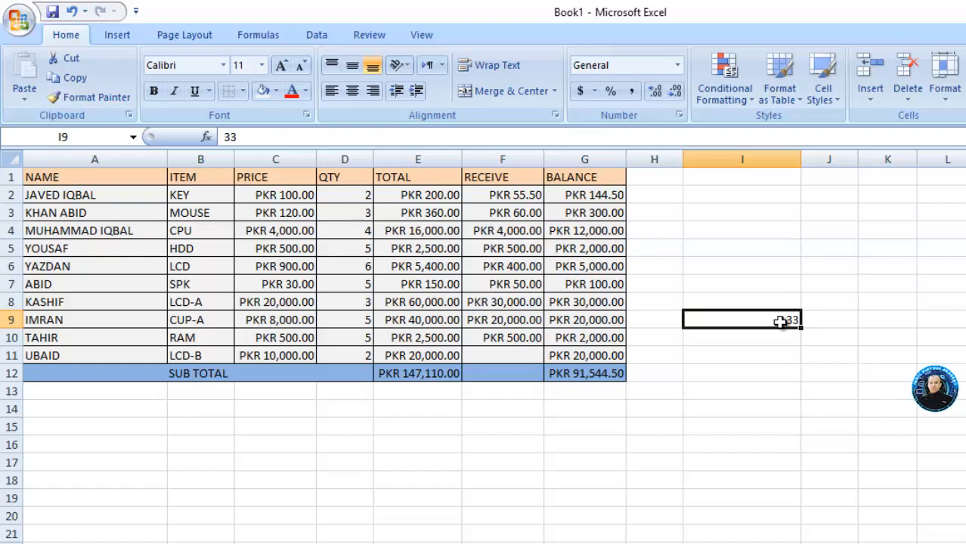
{"action": "right_click", "coordinate": [781, 326]}
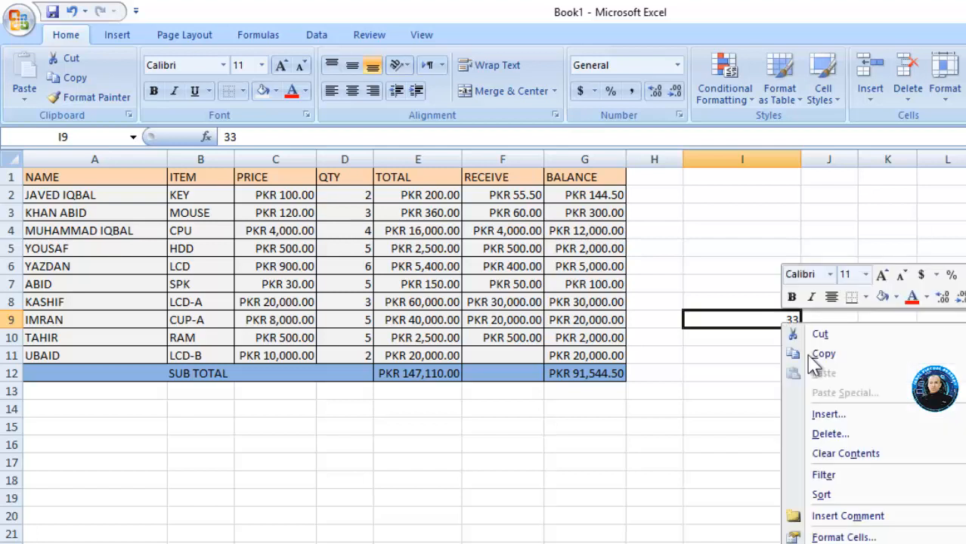
{"action": "left_click", "coordinate": [845, 453]}
{"action": "left_click", "coordinate": [520, 357]}
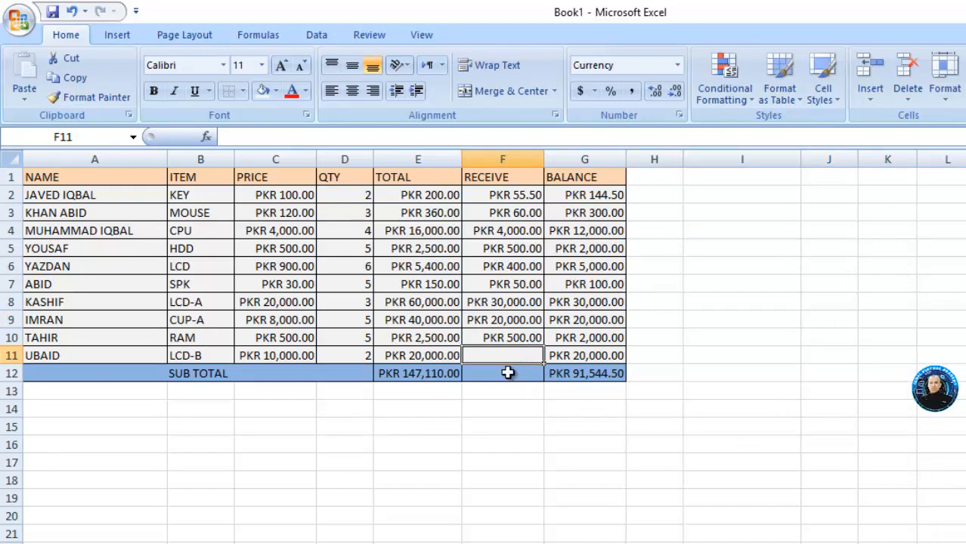
{"action": "left_click", "coordinate": [508, 373]}
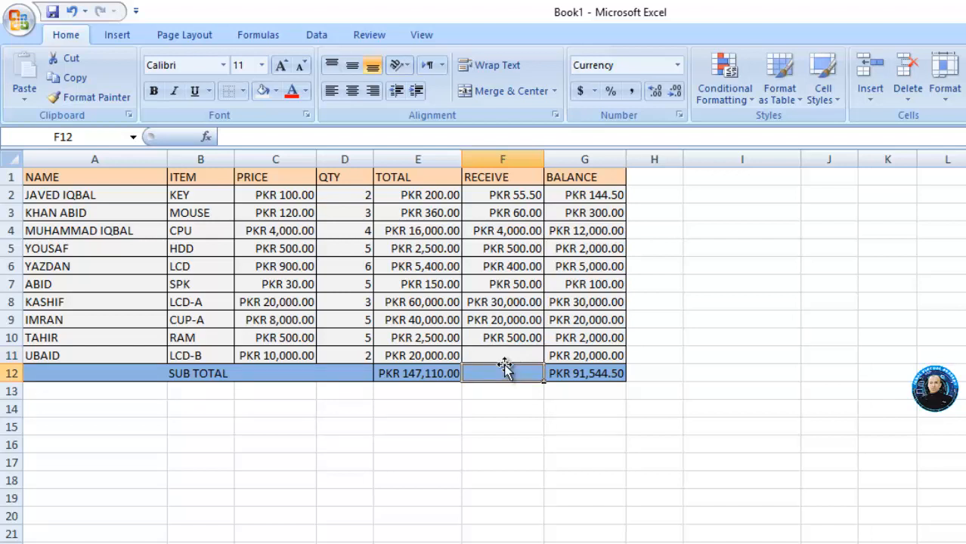
{"action": "left_click", "coordinate": [504, 358]}
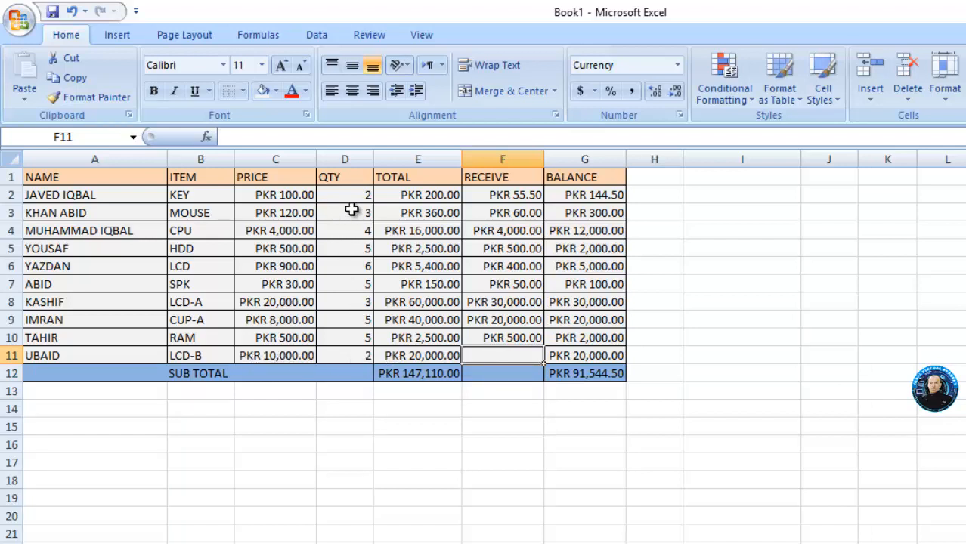
Step: Centre the QTY values in cells D2 to D11 horizontally
{"action": "left_click_drag", "start_coordinate": [352, 195], "coordinate": [352, 355]}
{"action": "left_click", "coordinate": [353, 91]}
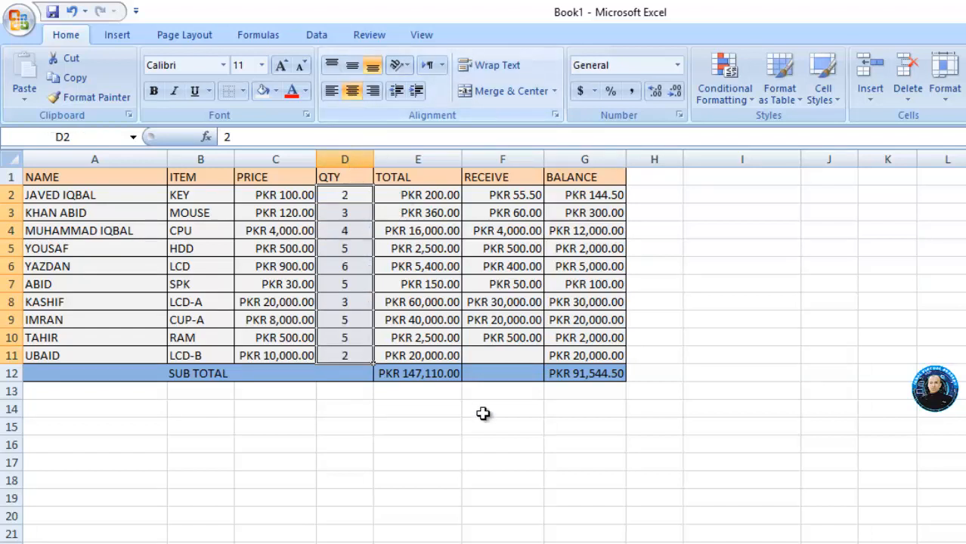
{"action": "left_click", "coordinate": [475, 444]}
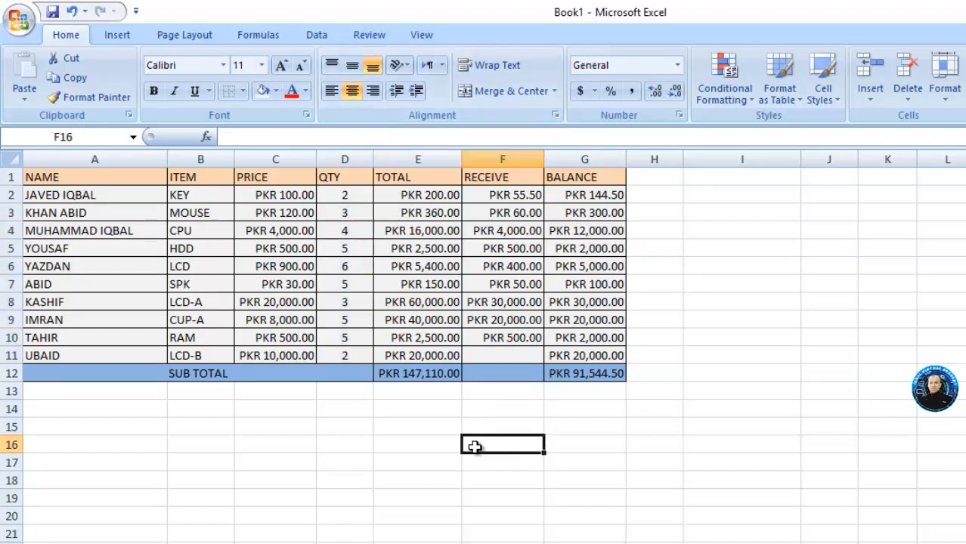
Step: Enter 5000 as the received amount for the LCD-B row in cell F11
{"action": "left_click", "coordinate": [492, 359]}
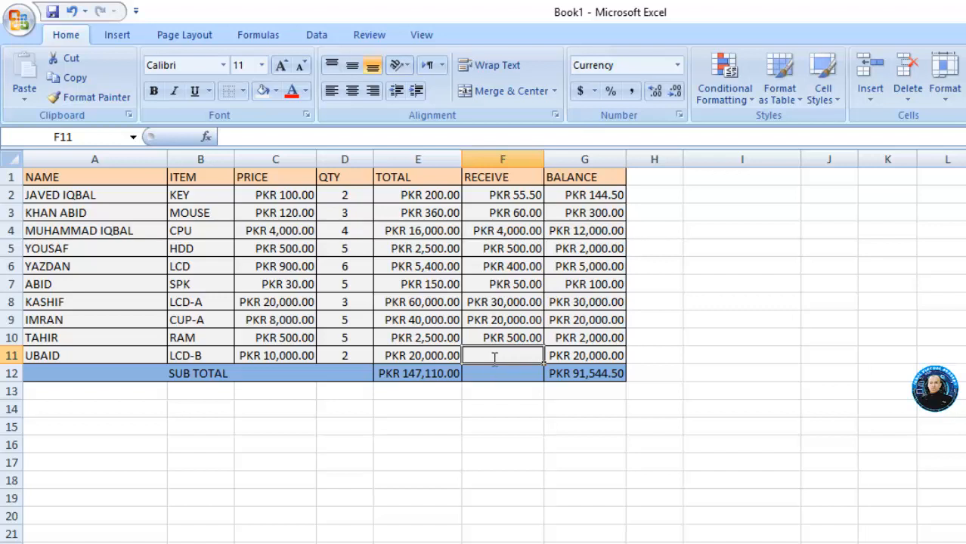
{"action": "type", "text": "5000"}
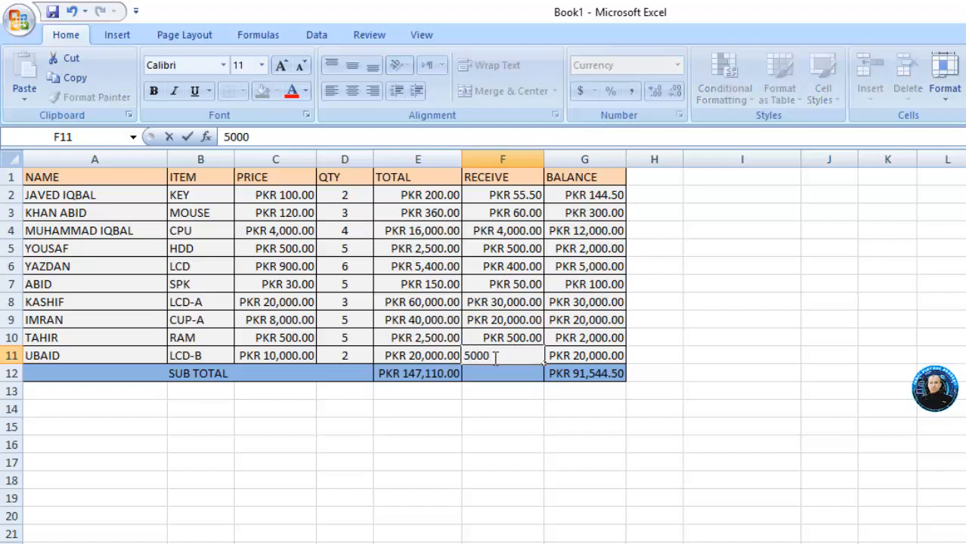
{"action": "key", "text": "Return"}
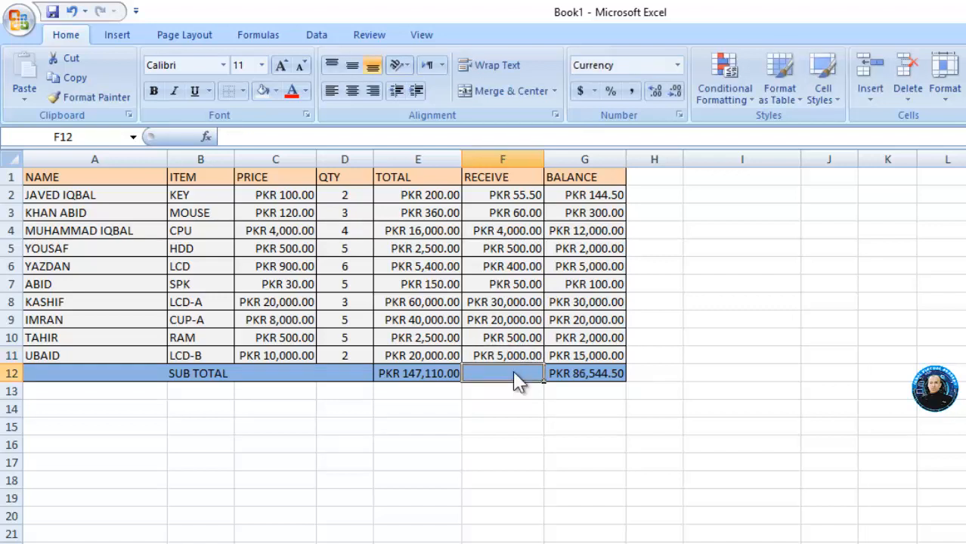
Step: Fill the SUB TOTAL row from column A to G with the theme colour Black, Text 1, Lighter 25%
{"action": "left_click", "coordinate": [597, 375]}
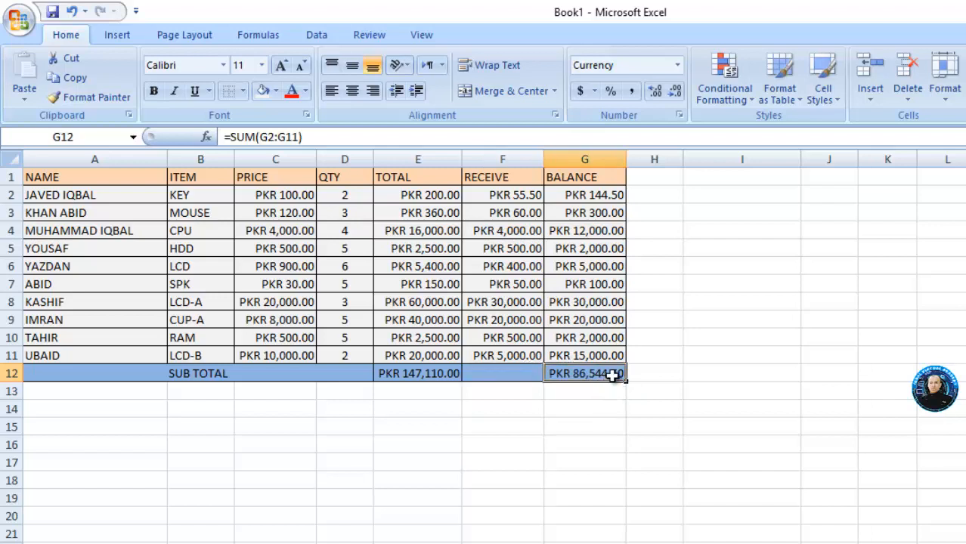
{"action": "left_click", "coordinate": [582, 421]}
{"action": "left_click", "coordinate": [605, 375]}
{"action": "left_click_drag", "start_coordinate": [604, 375], "coordinate": [227, 371]}
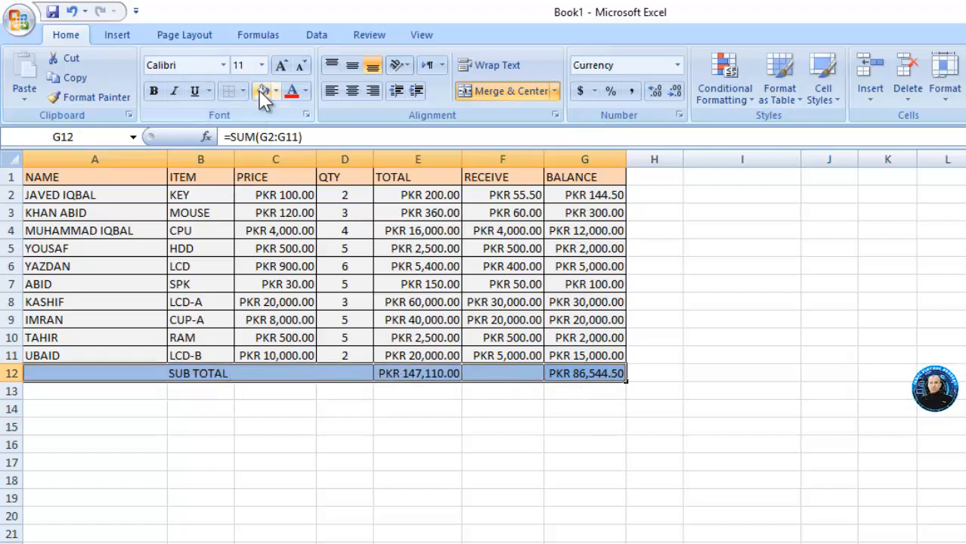
{"action": "left_click", "coordinate": [304, 91]}
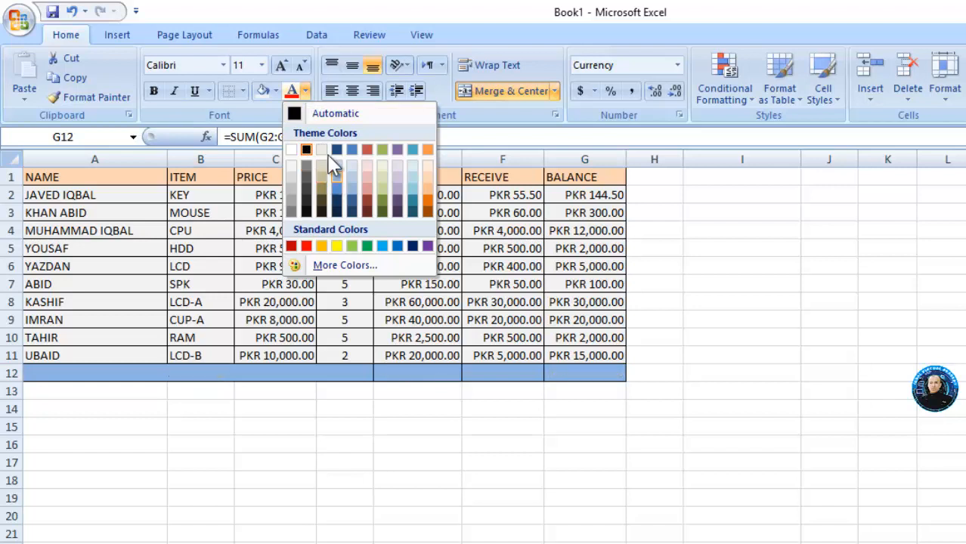
{"action": "left_click", "coordinate": [275, 91]}
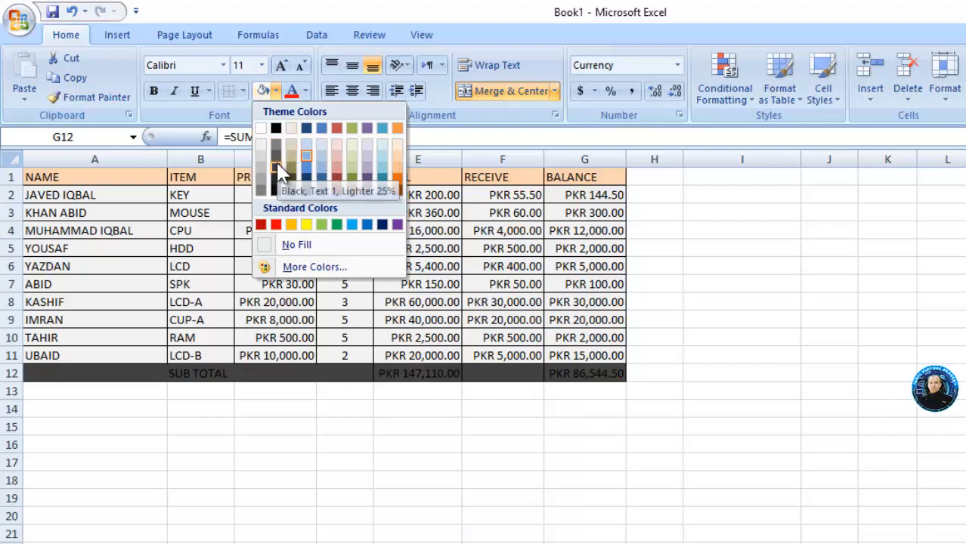
{"action": "left_click", "coordinate": [276, 162]}
Step: Make the text of the SUB TOTAL row white and bold
{"action": "left_click", "coordinate": [305, 91]}
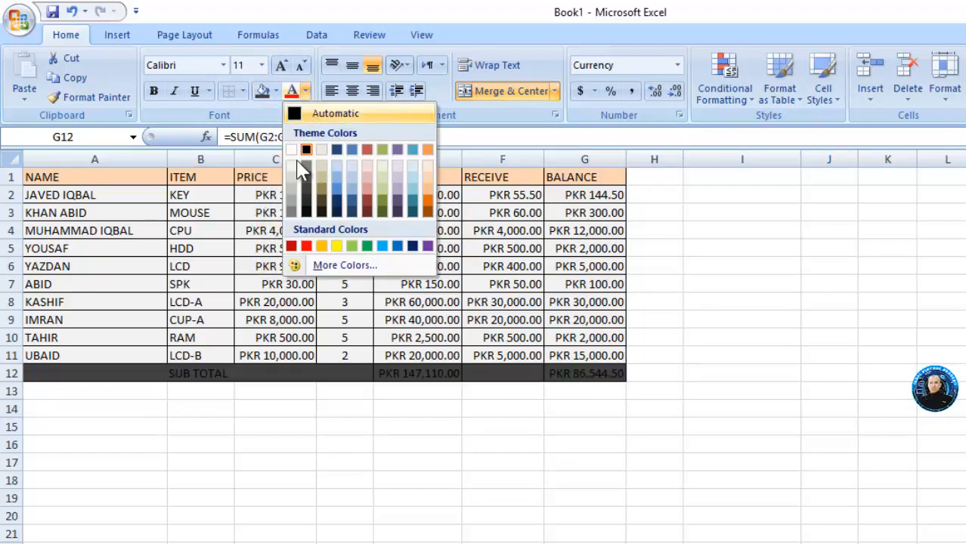
{"action": "left_click", "coordinate": [292, 148]}
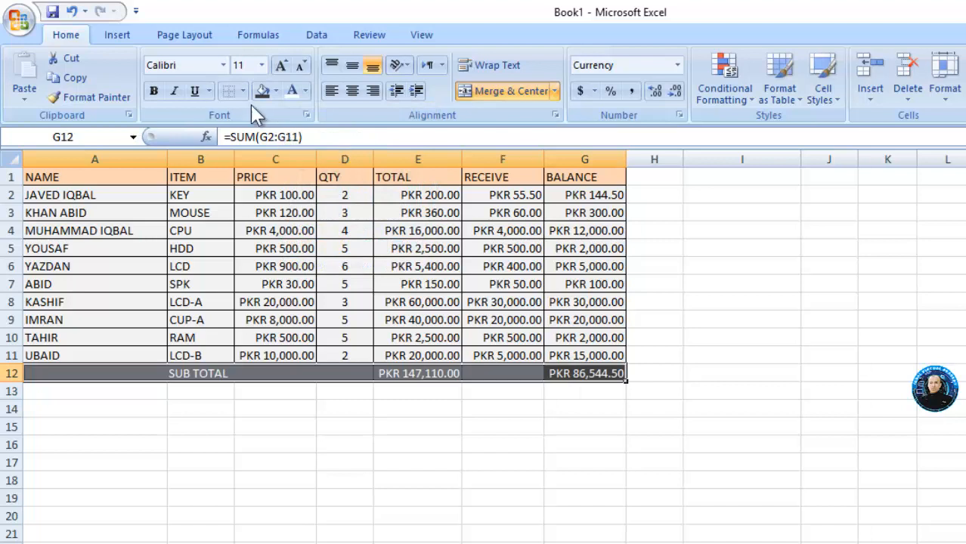
{"action": "left_click", "coordinate": [153, 90]}
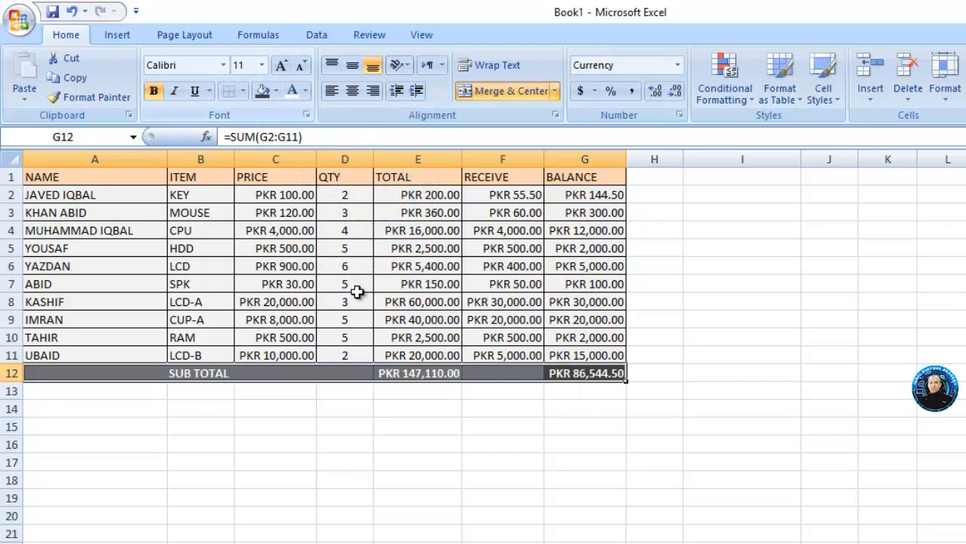
{"action": "left_click", "coordinate": [446, 420]}
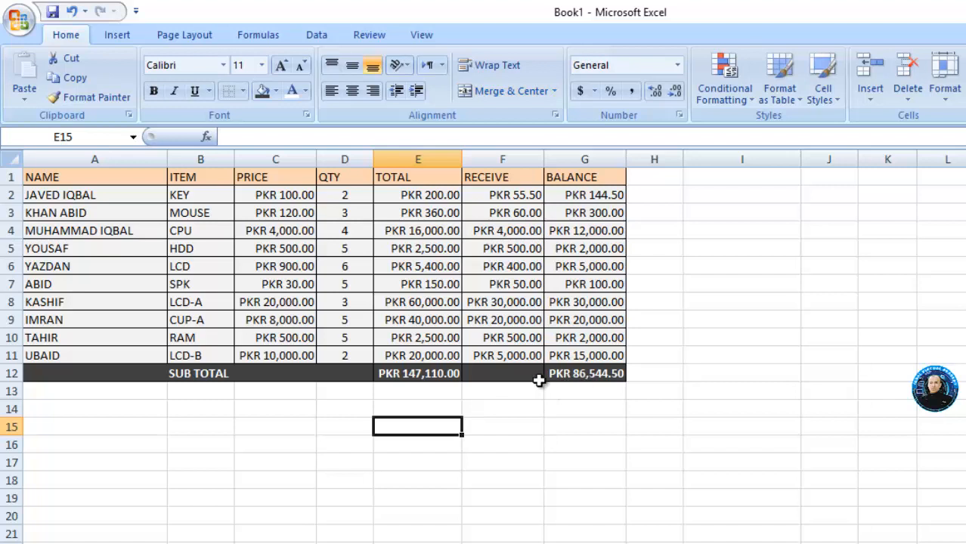
Step: Add the RECEIVE subtotal in cell F12 with AutoSum over F2:F11
{"action": "left_click", "coordinate": [438, 373]}
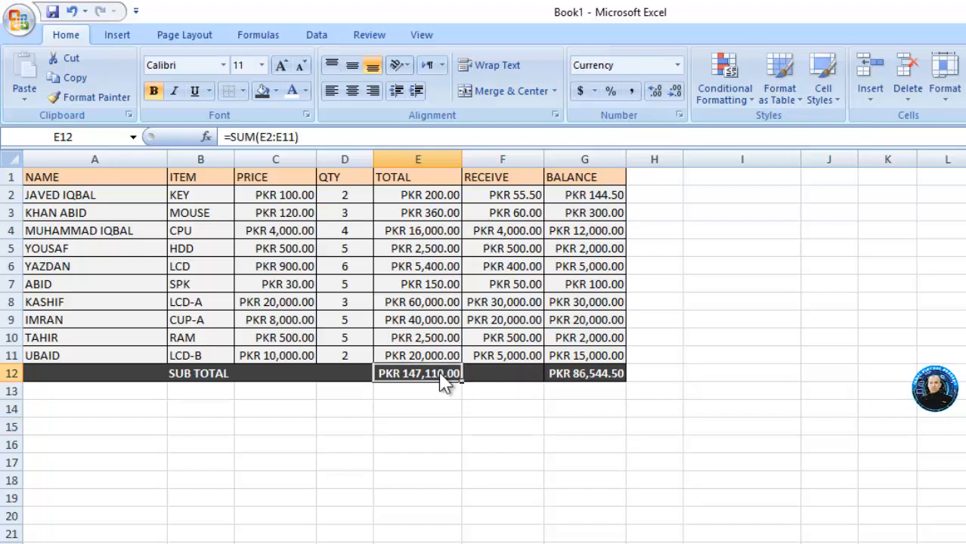
{"action": "left_click", "coordinate": [590, 378]}
{"action": "left_click", "coordinate": [506, 376]}
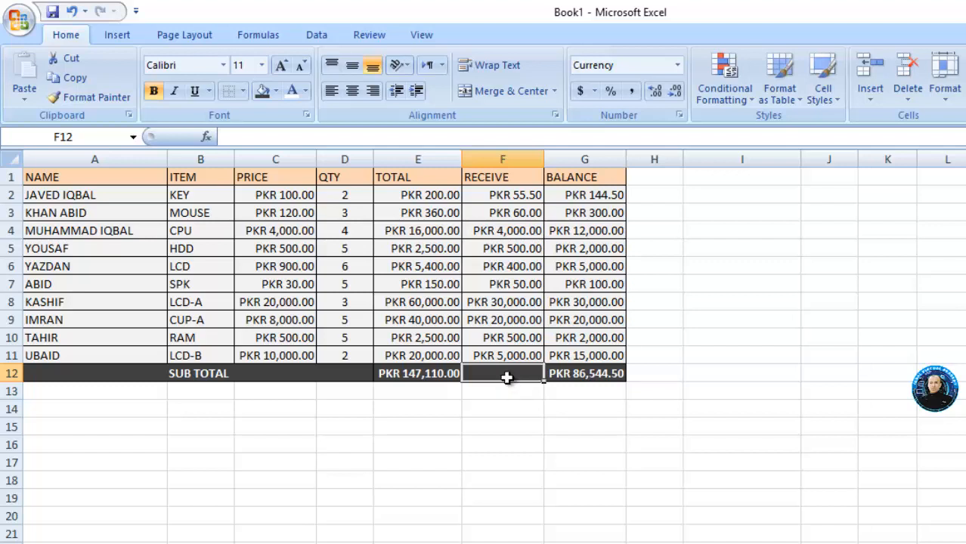
{"action": "key", "text": "alt+equal"}
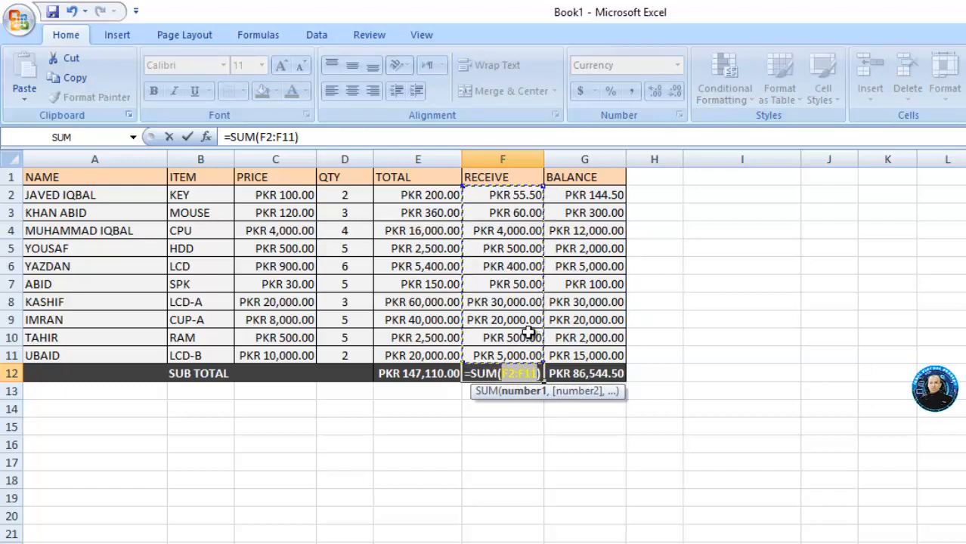
{"action": "key", "text": "Return"}
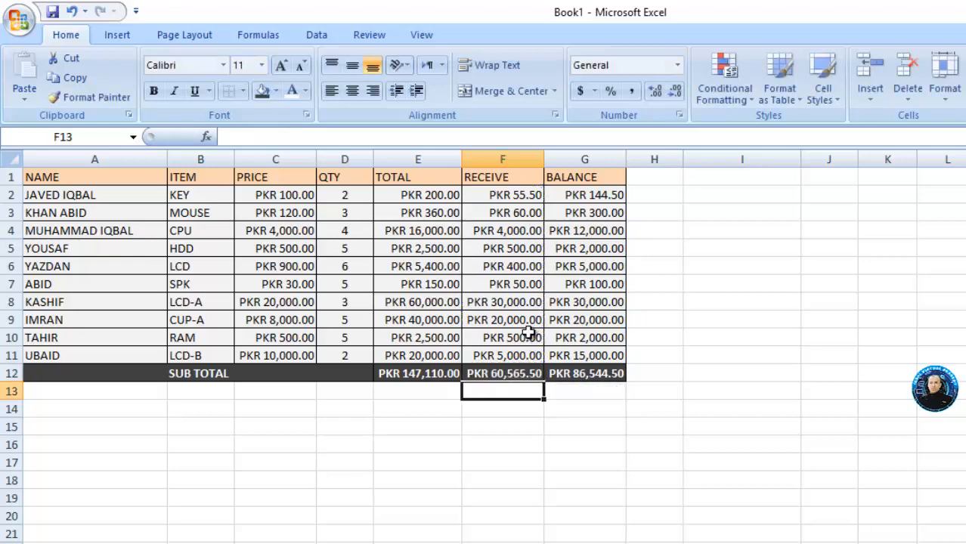
Step: Review the SUM formulas behind the RECEIVE, BALANCE and TOTAL subtotals in row 12
{"action": "left_click", "coordinate": [494, 375]}
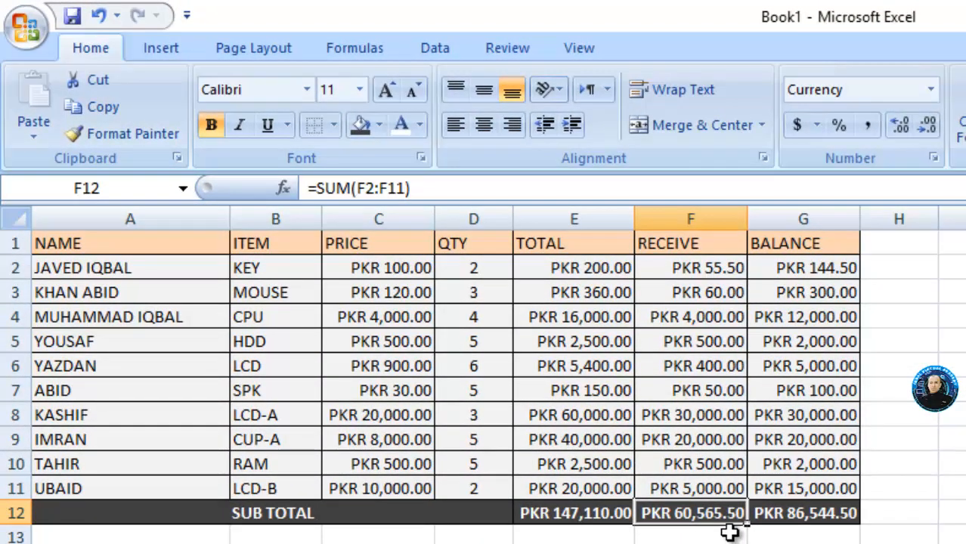
{"action": "left_click", "coordinate": [791, 513]}
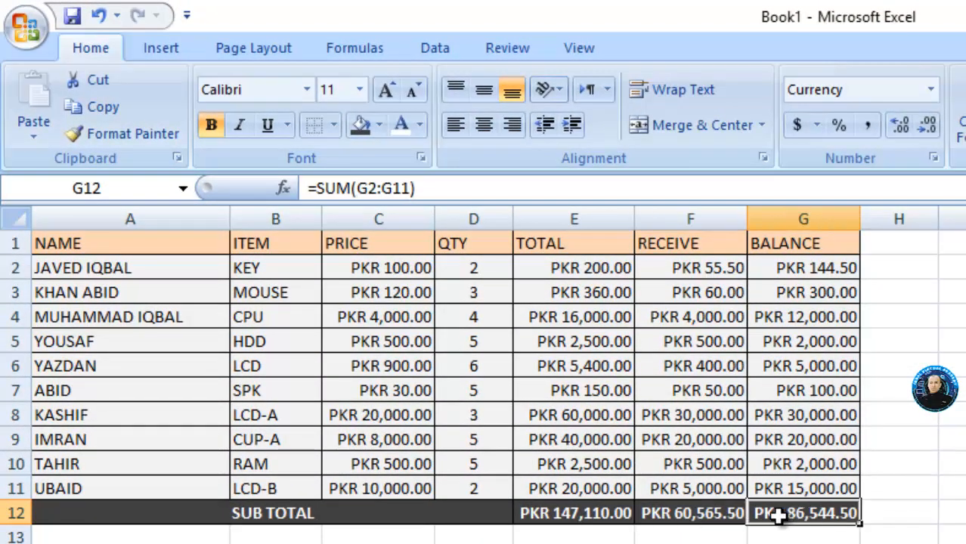
{"action": "left_click", "coordinate": [614, 513]}
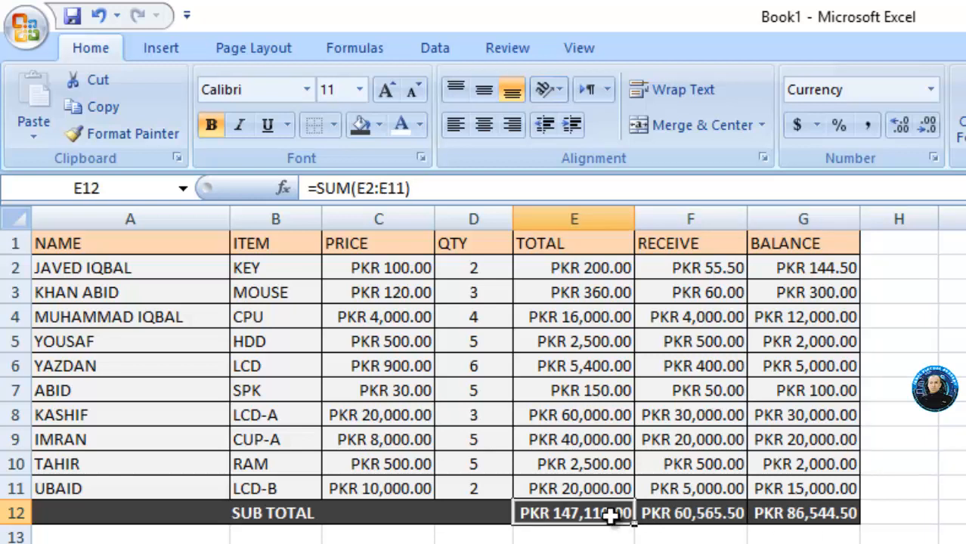
{"action": "left_click", "coordinate": [652, 518]}
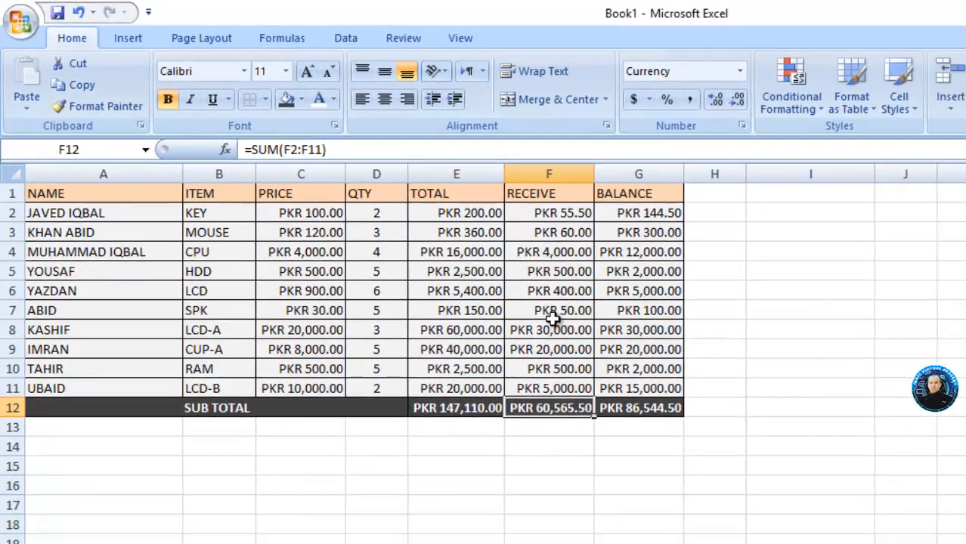
{"action": "left_click", "coordinate": [552, 446]}
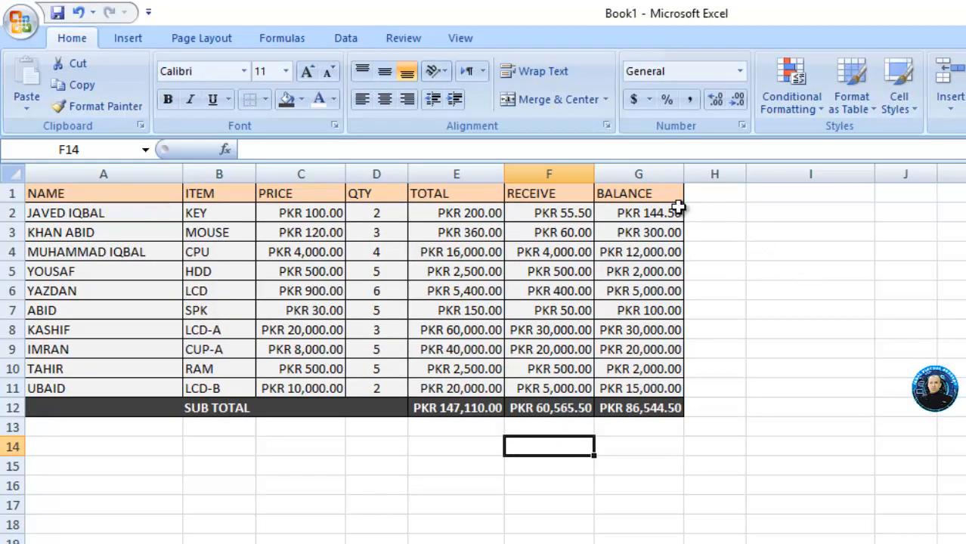
Step: Try left and centre alignment on the RECEIVE amounts in F2:F11 and finish with them right-aligned
{"action": "left_click_drag", "start_coordinate": [587, 213], "coordinate": [566, 382]}
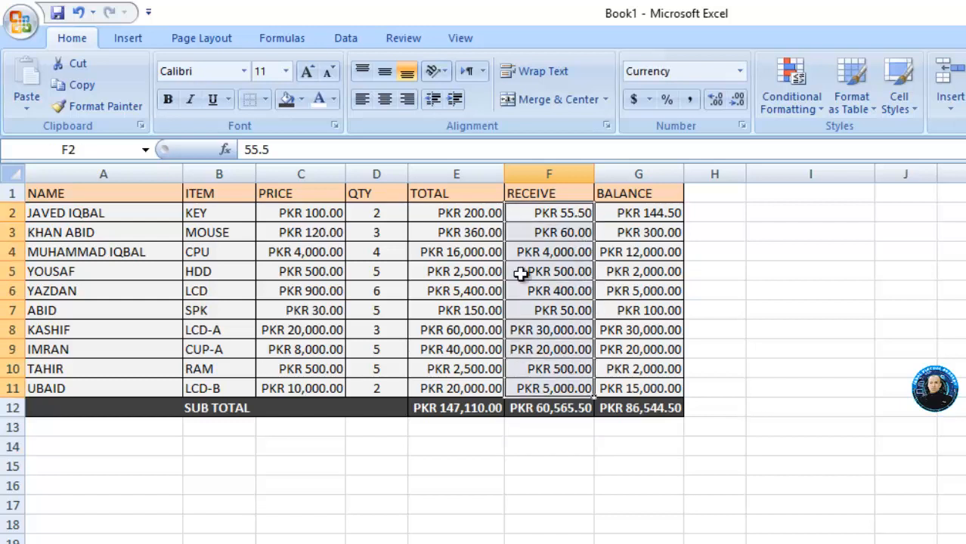
{"action": "left_click", "coordinate": [361, 102]}
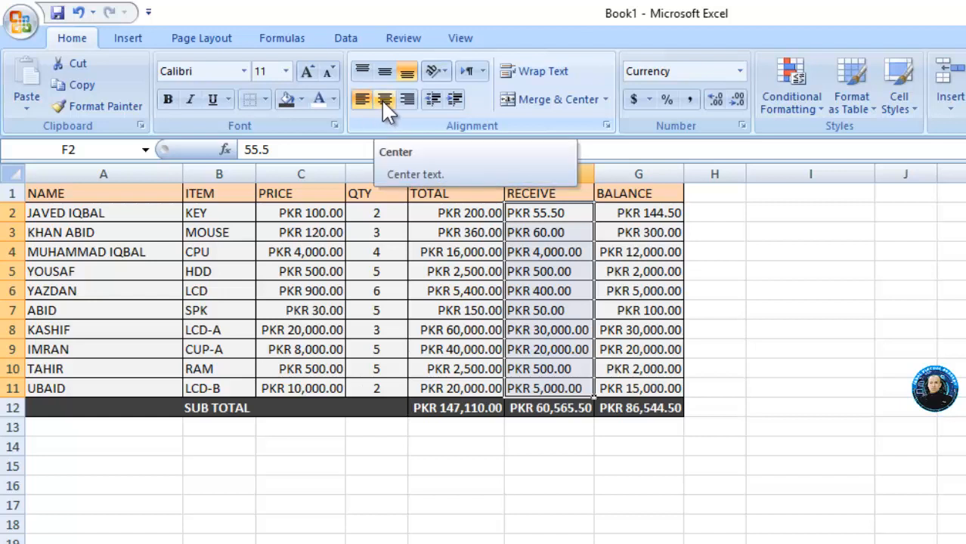
{"action": "left_click", "coordinate": [386, 106]}
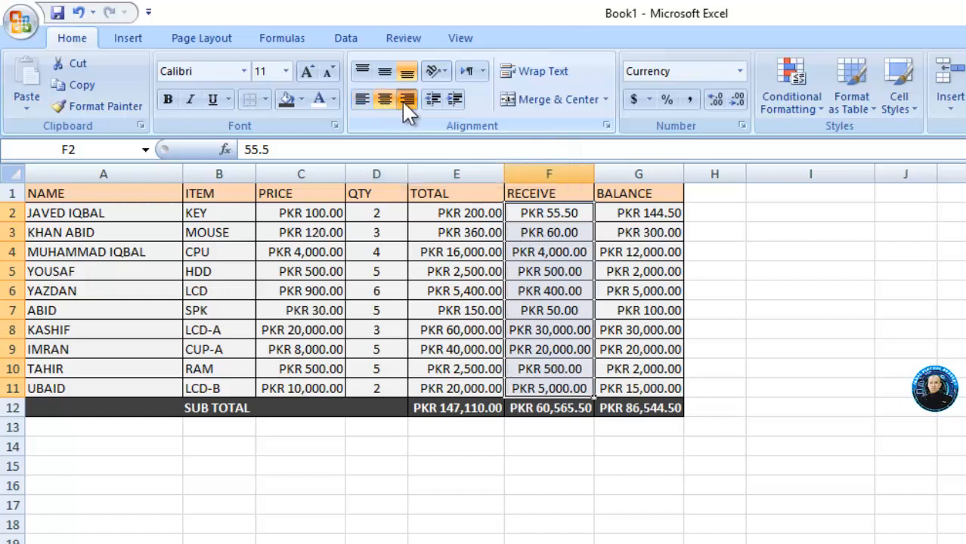
{"action": "left_click", "coordinate": [406, 104]}
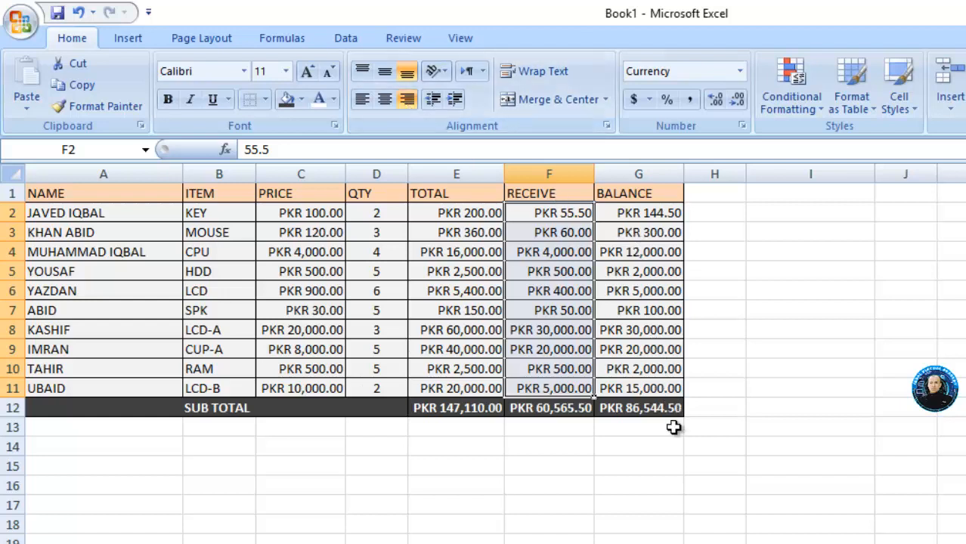
{"action": "left_click", "coordinate": [672, 432]}
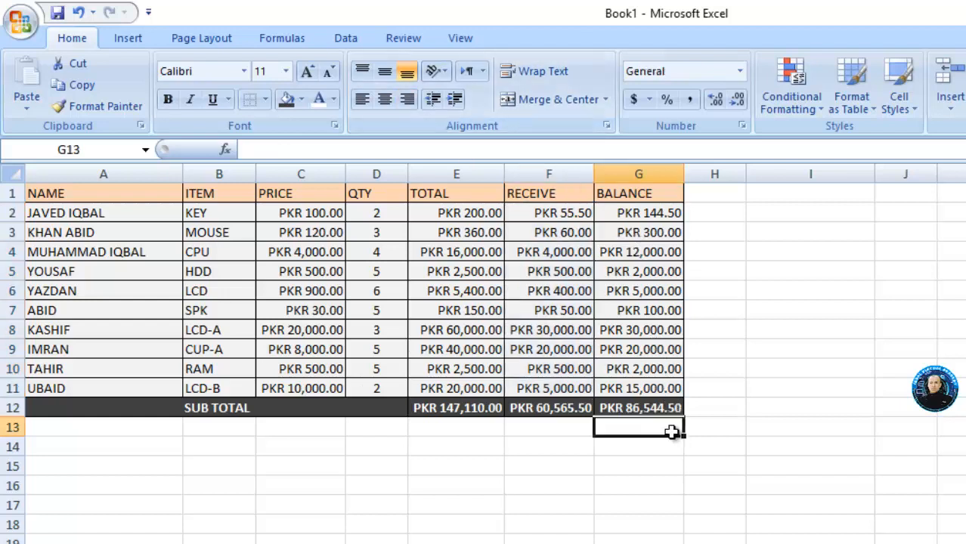
Step: Select the whole SUB TOTAL row from column A to G
{"action": "left_click", "coordinate": [614, 407]}
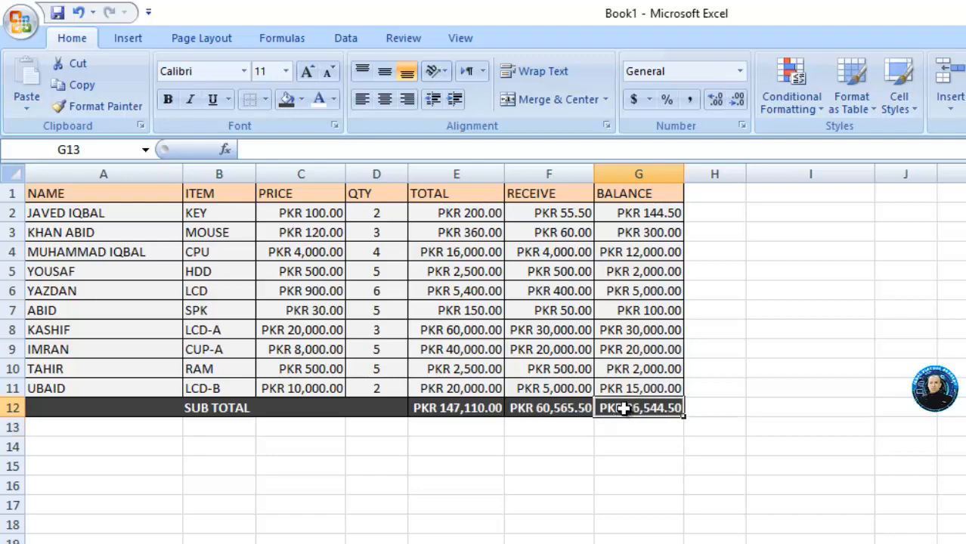
{"action": "left_click_drag", "start_coordinate": [603, 408], "coordinate": [301, 406]}
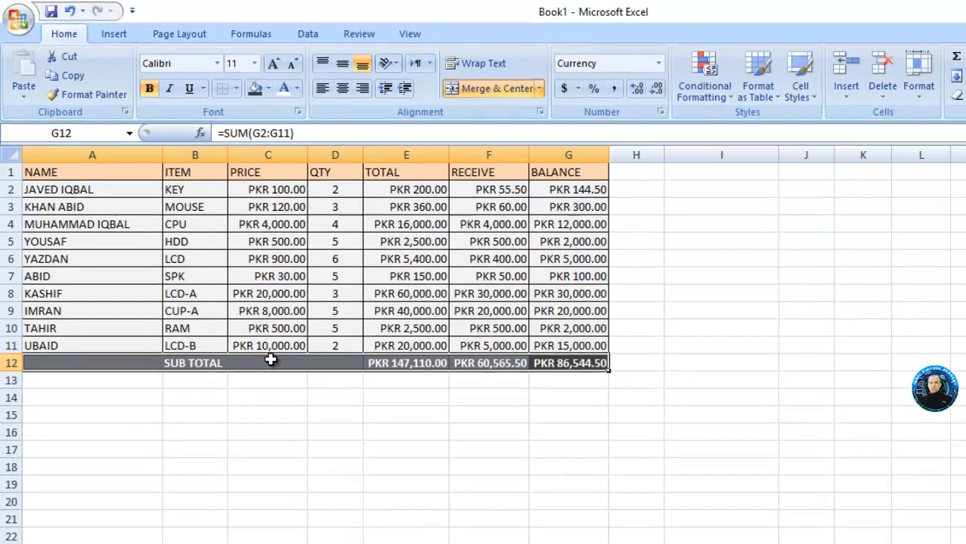
Step: Copy the sales table in A1:G12 and paste it with a regular paste starting at cell J1
{"action": "left_click", "coordinate": [454, 447]}
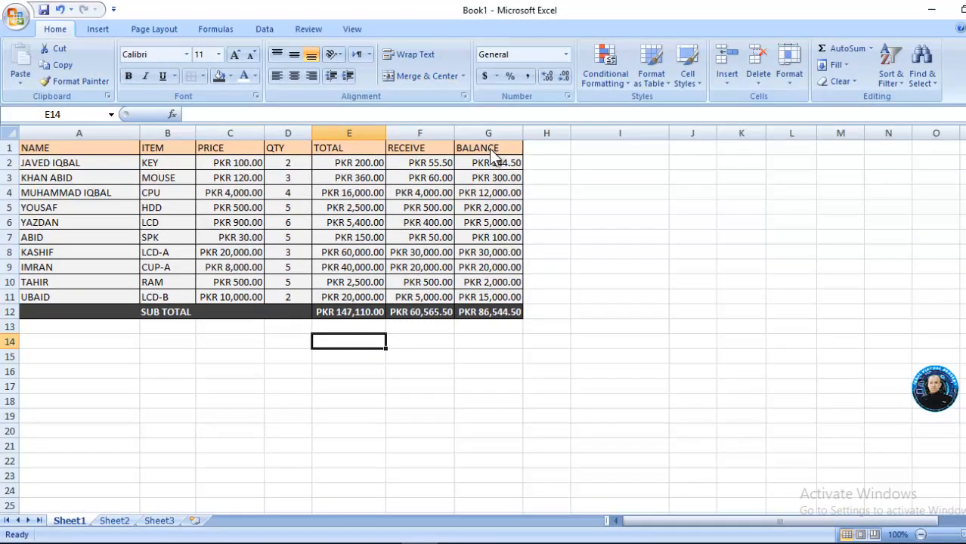
{"action": "left_click_drag", "start_coordinate": [490, 148], "coordinate": [201, 312]}
{"action": "right_click", "coordinate": [130, 152]}
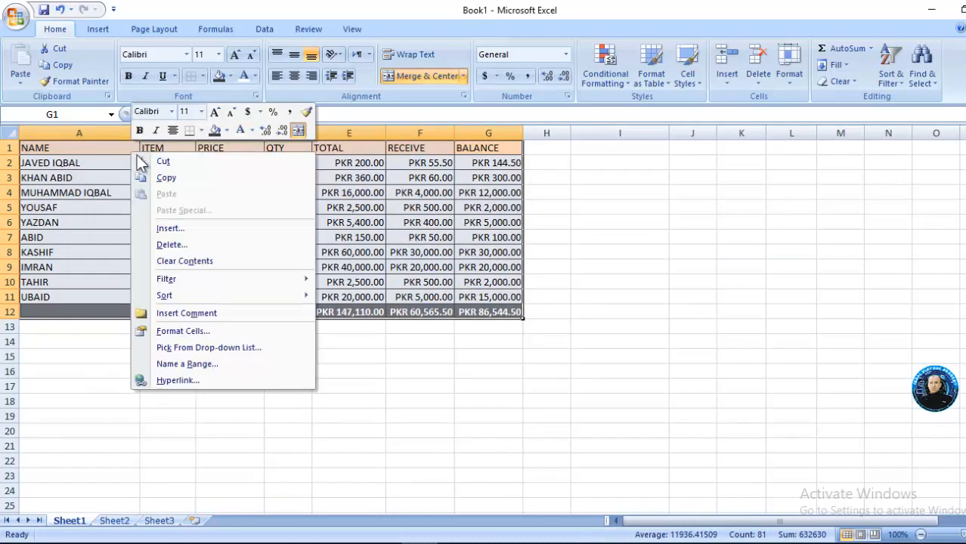
{"action": "left_click", "coordinate": [163, 178]}
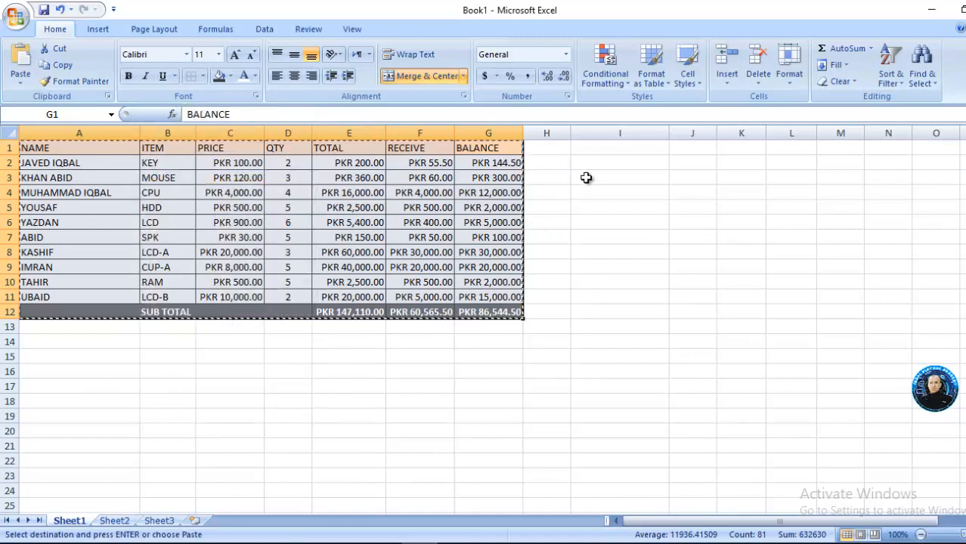
{"action": "left_click", "coordinate": [678, 151]}
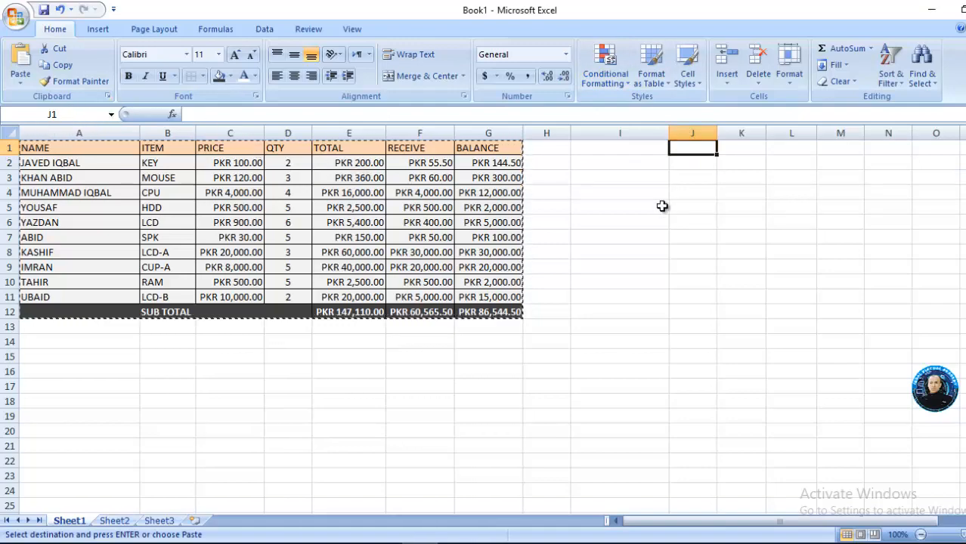
{"action": "key", "text": "ctrl+v"}
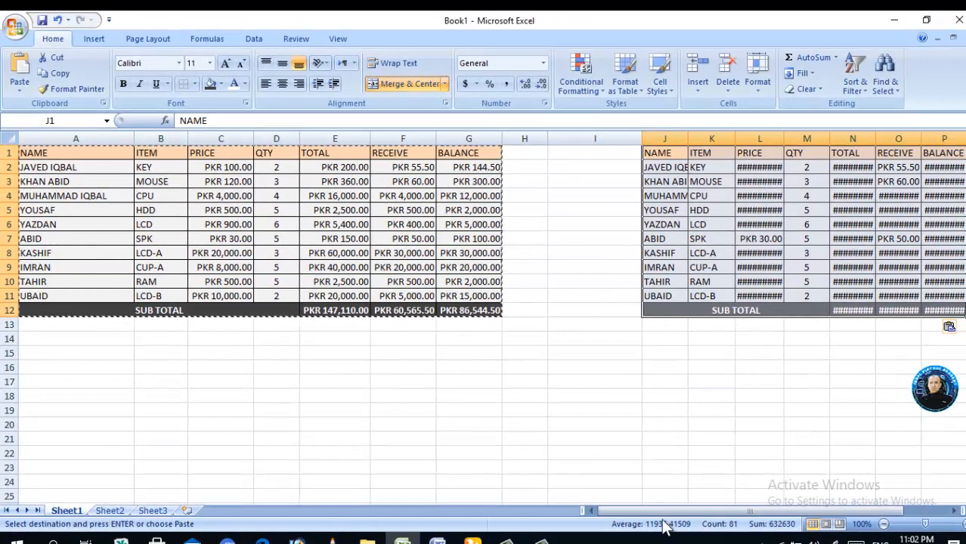
{"action": "left_click_drag", "start_coordinate": [665, 512], "coordinate": [688, 512]}
{"action": "left_click_drag", "start_coordinate": [715, 513], "coordinate": [714, 513]}
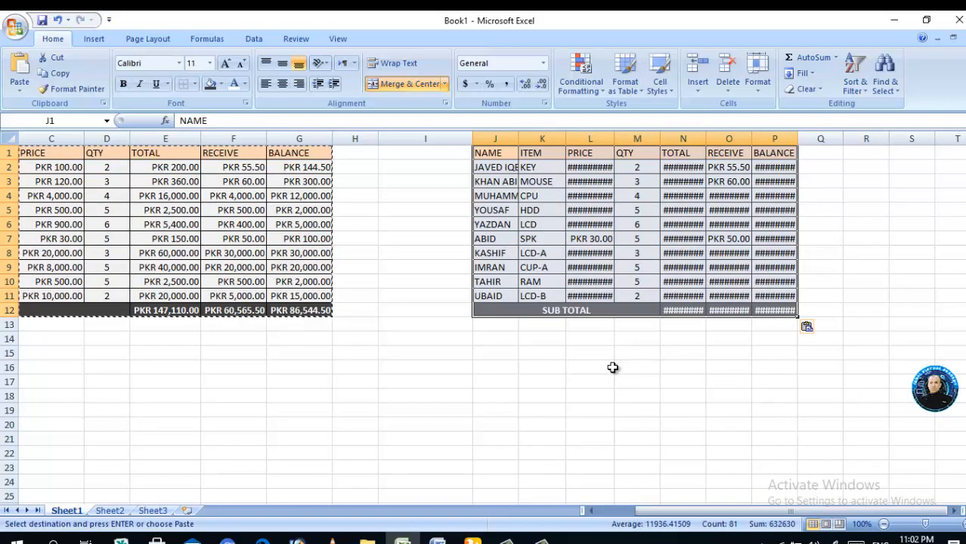
{"action": "left_click", "coordinate": [618, 344]}
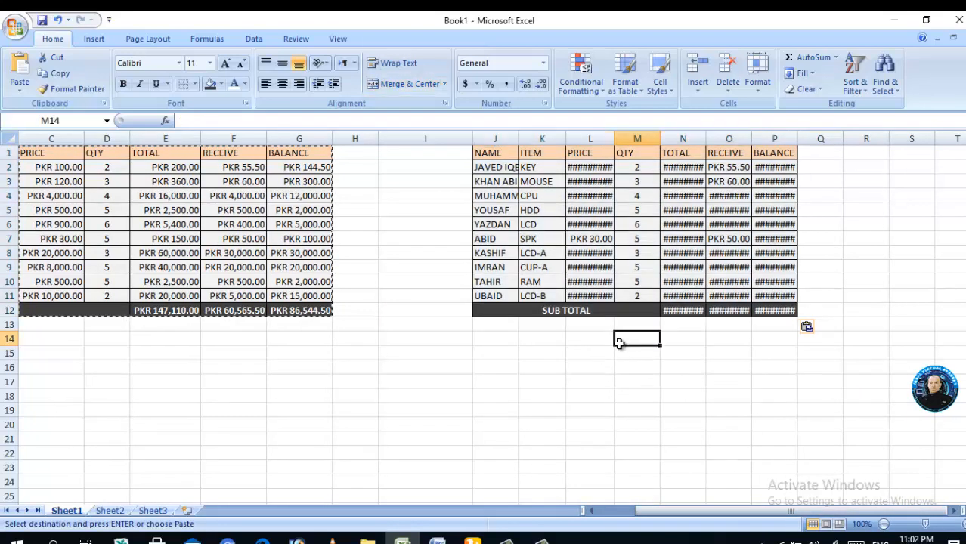
Step: AutoFit the width of columns L, N, O and P so the pasted table's price and amount values fit
{"action": "double_click", "coordinate": [614, 139]}
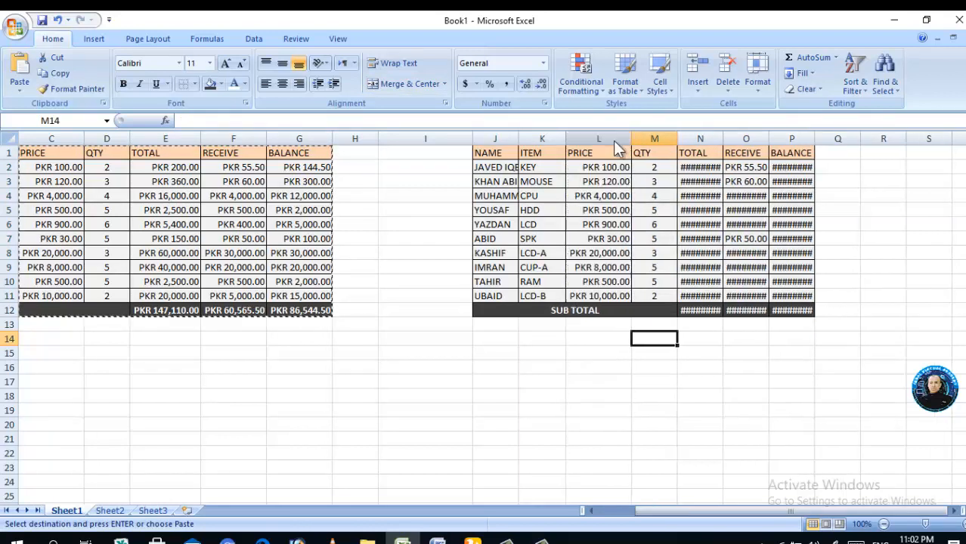
{"action": "double_click", "coordinate": [724, 139]}
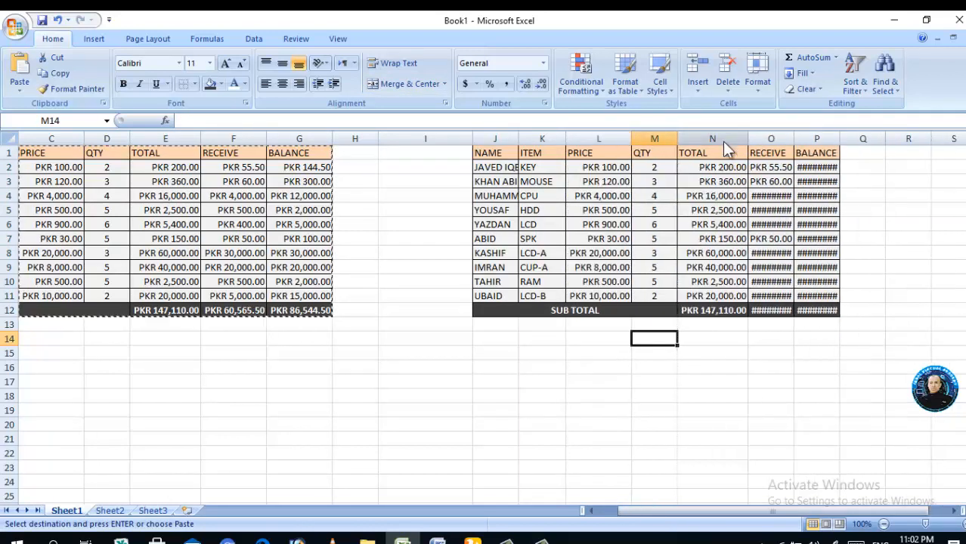
{"action": "double_click", "coordinate": [794, 139]}
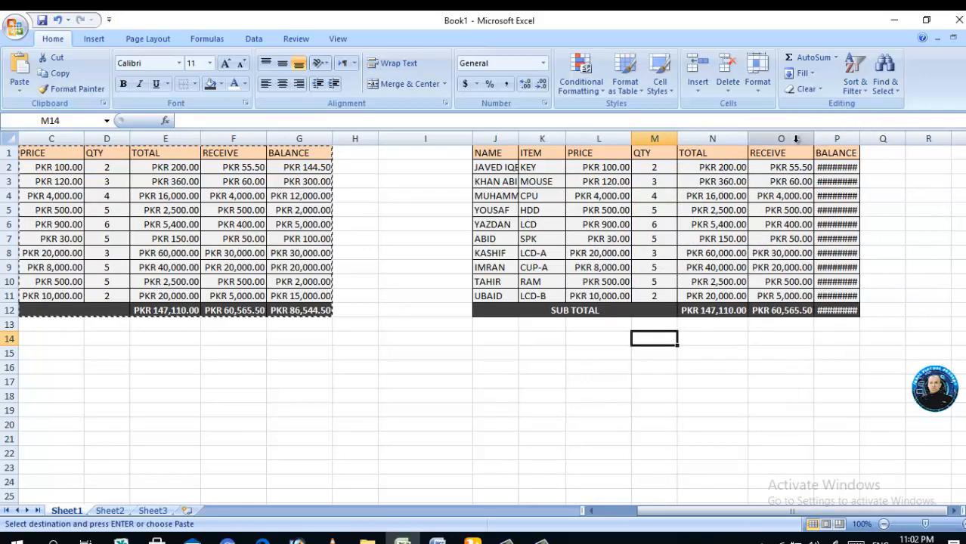
{"action": "double_click", "coordinate": [860, 139]}
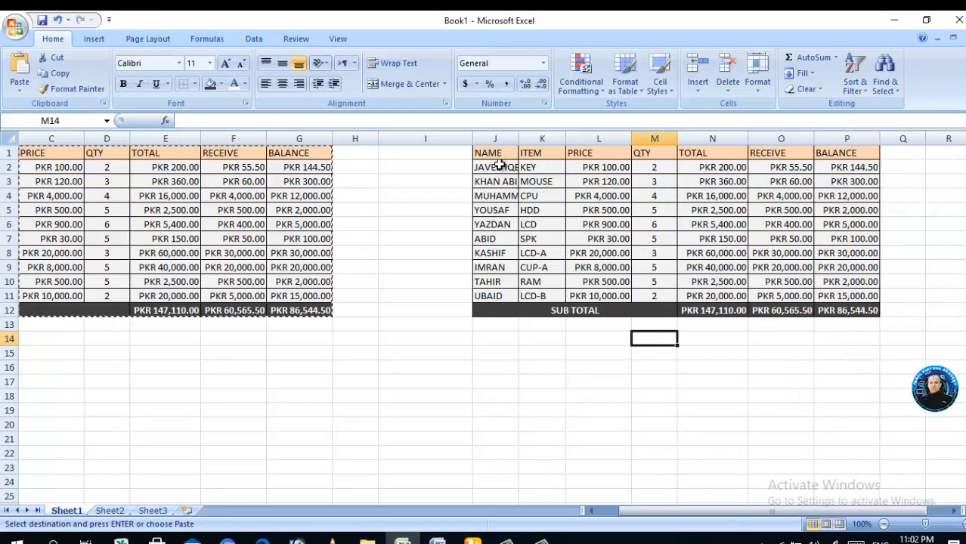
{"action": "left_click_drag", "start_coordinate": [494, 155], "coordinate": [860, 312]}
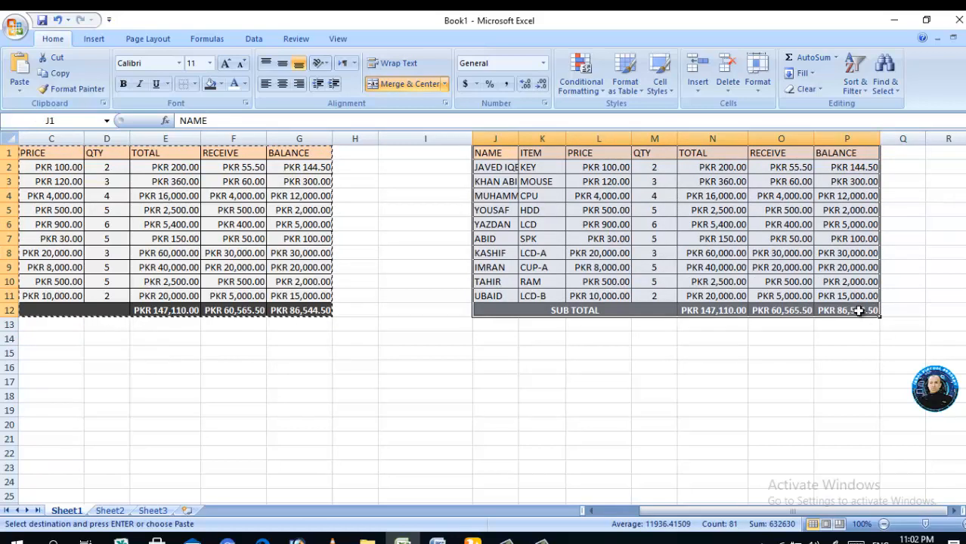
Step: Undo the column width adjustments and the table pasted at J1
{"action": "key", "text": "ctrl+z"}
{"action": "key", "text": "ctrl+z"}
{"action": "key", "text": "ctrl+z"}
{"action": "key", "text": "ctrl+z"}
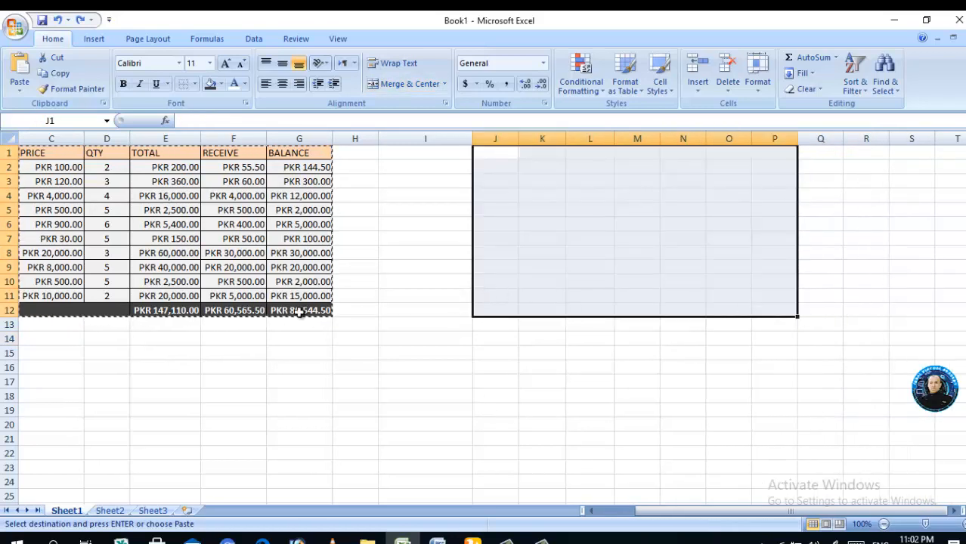
{"action": "left_click", "coordinate": [560, 370]}
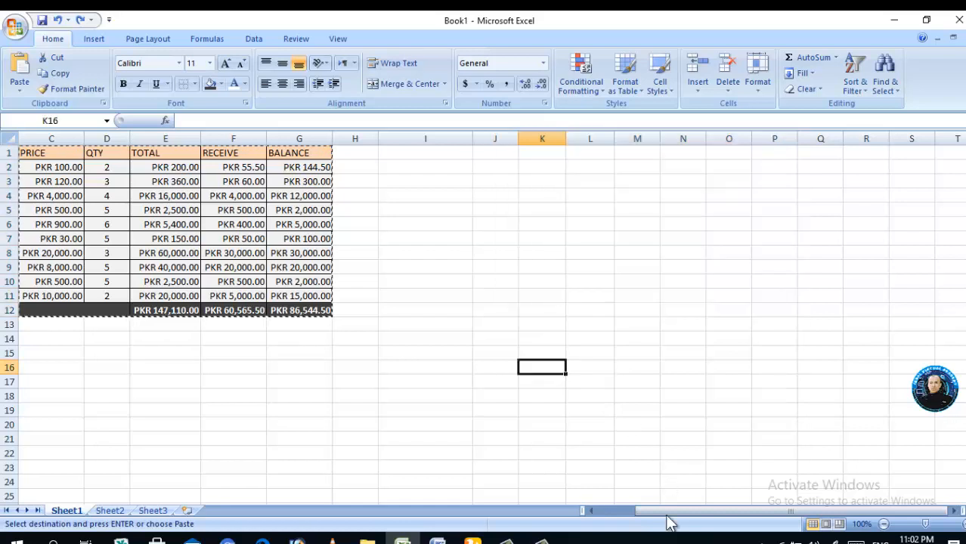
{"action": "left_click_drag", "start_coordinate": [663, 514], "coordinate": [616, 515]}
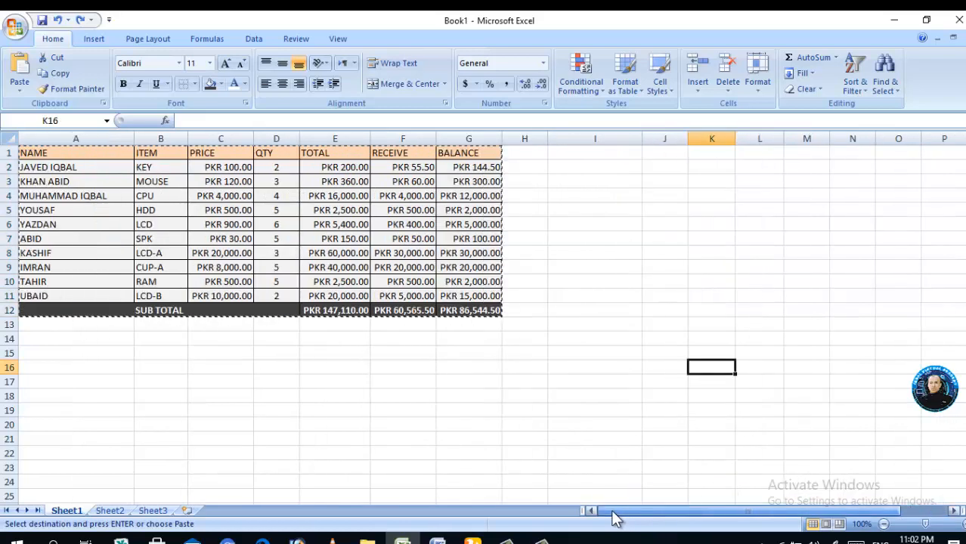
{"action": "right_click", "coordinate": [321, 154]}
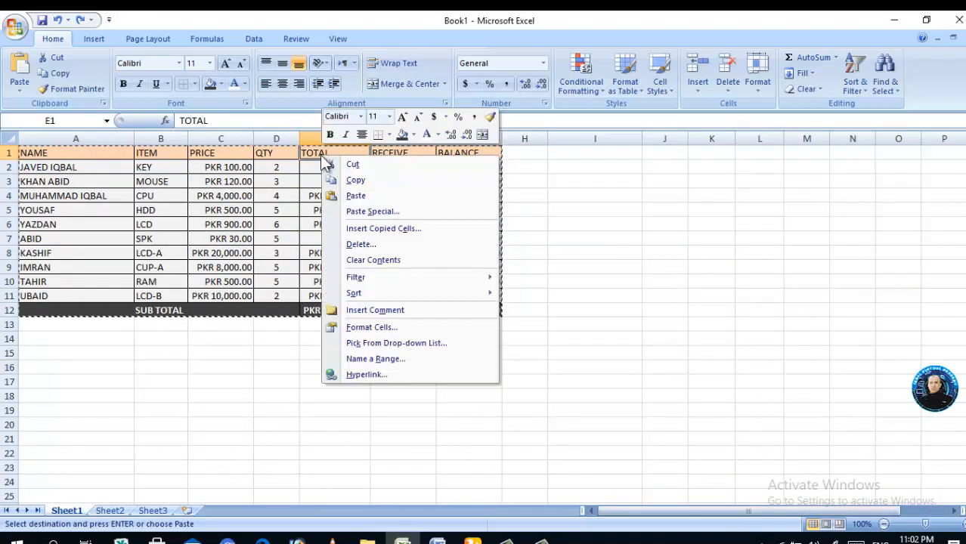
{"action": "left_click", "coordinate": [337, 180]}
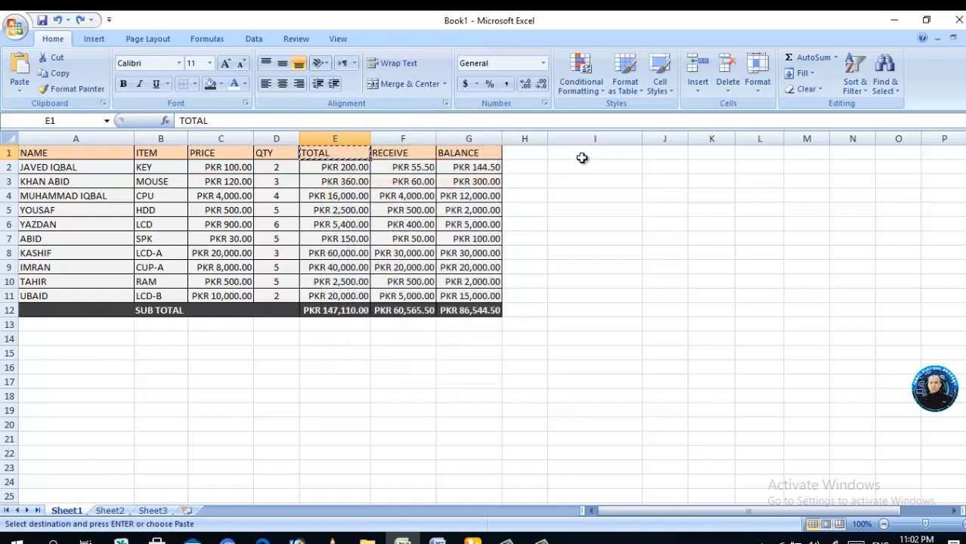
{"action": "left_click", "coordinate": [652, 154]}
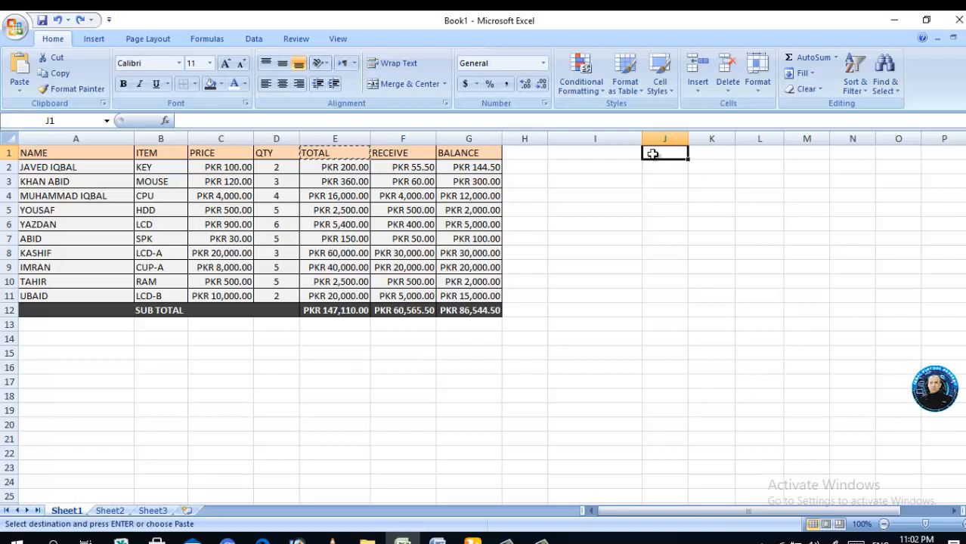
{"action": "key", "text": "ctrl+v"}
{"action": "key", "text": "Delete"}
Step: Narrow column I and paste a copy of the range A1:G13 starting at cell I1
{"action": "left_click_drag", "start_coordinate": [90, 157], "coordinate": [464, 318]}
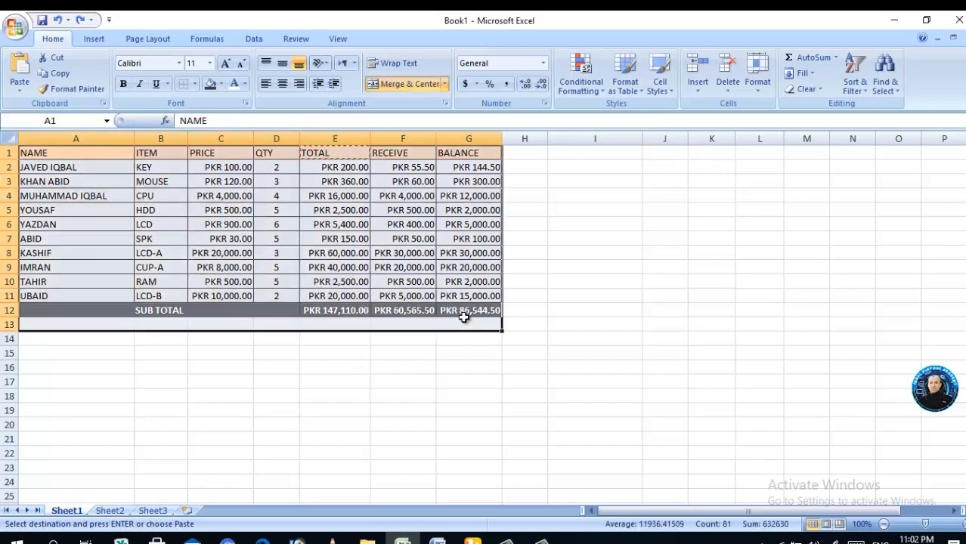
{"action": "key", "text": "ctrl+c"}
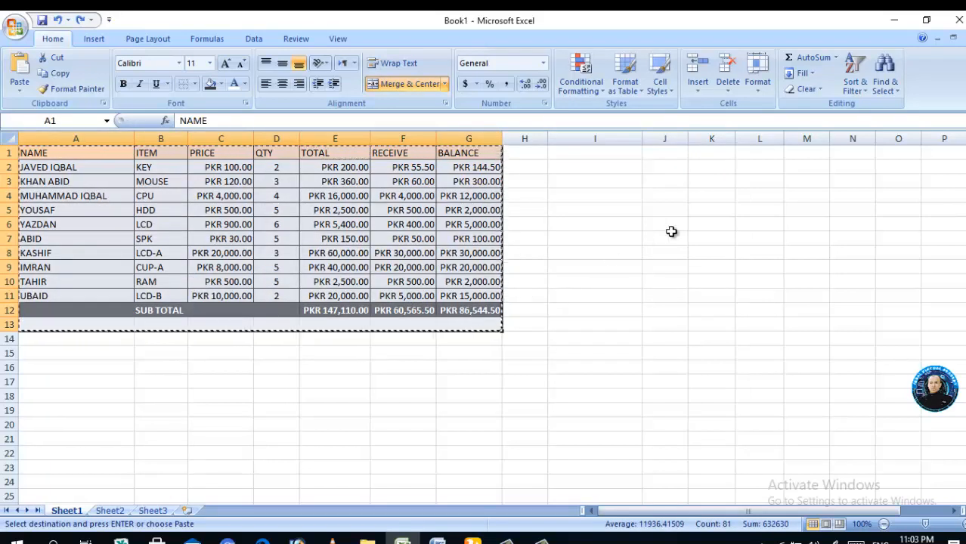
{"action": "left_click", "coordinate": [669, 156]}
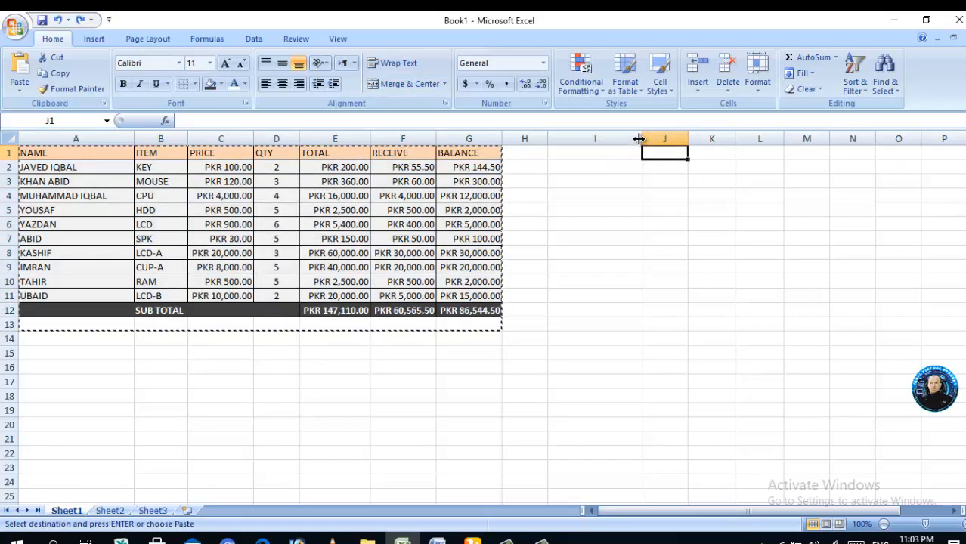
{"action": "left_click_drag", "start_coordinate": [638, 144], "coordinate": [612, 142]}
{"action": "left_click", "coordinate": [588, 153]}
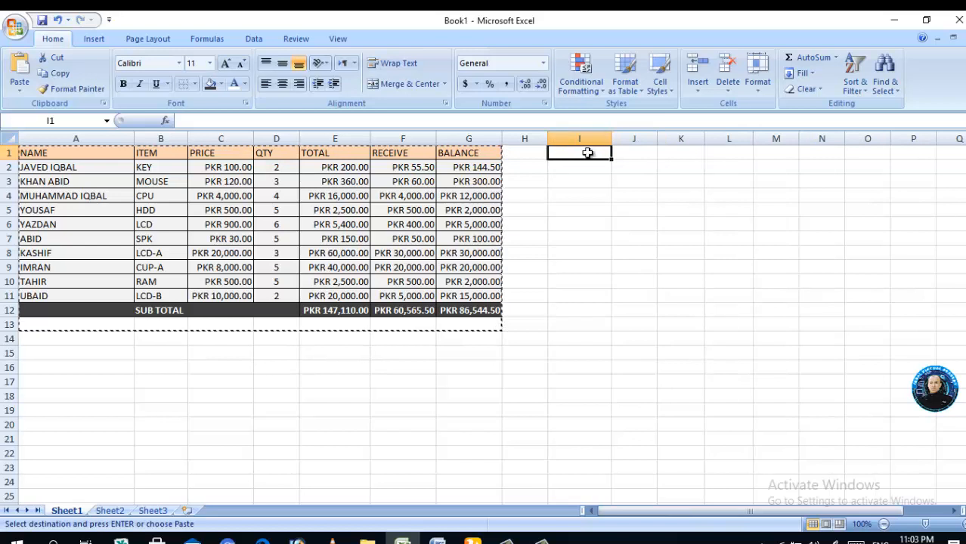
{"action": "key", "text": "ctrl+v"}
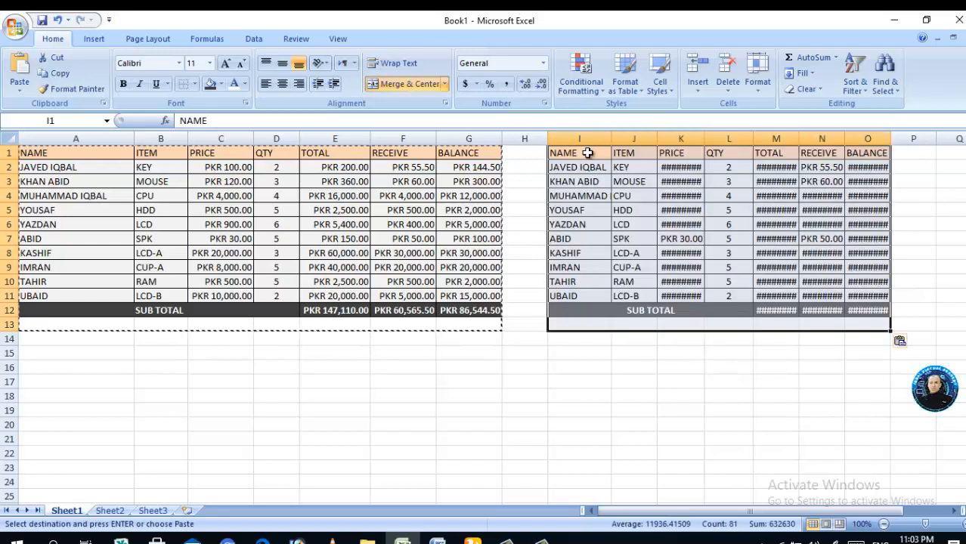
Step: Undo the table paste at I1 and clear the copy marquee around the source range
{"action": "left_click", "coordinate": [664, 367]}
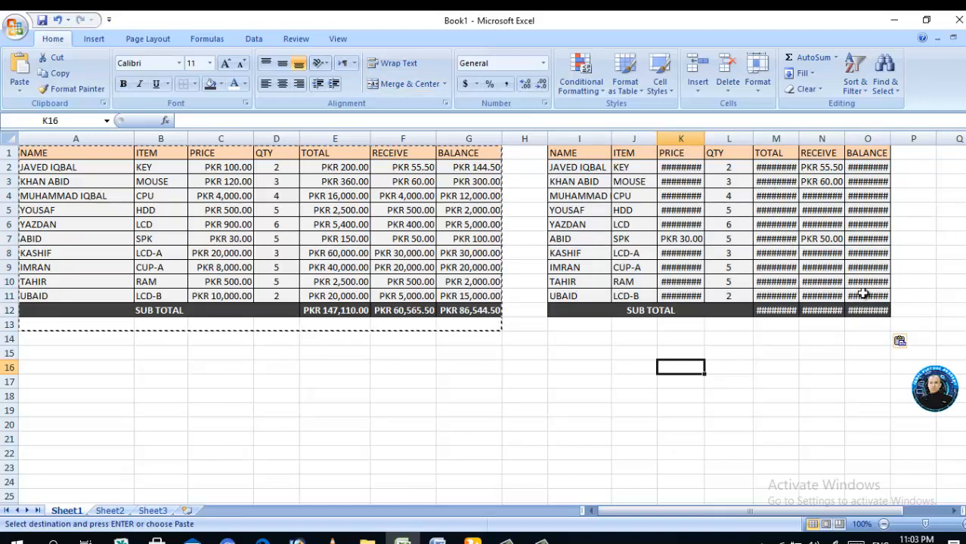
{"action": "key", "text": "ctrl+z"}
{"action": "left_click", "coordinate": [646, 350]}
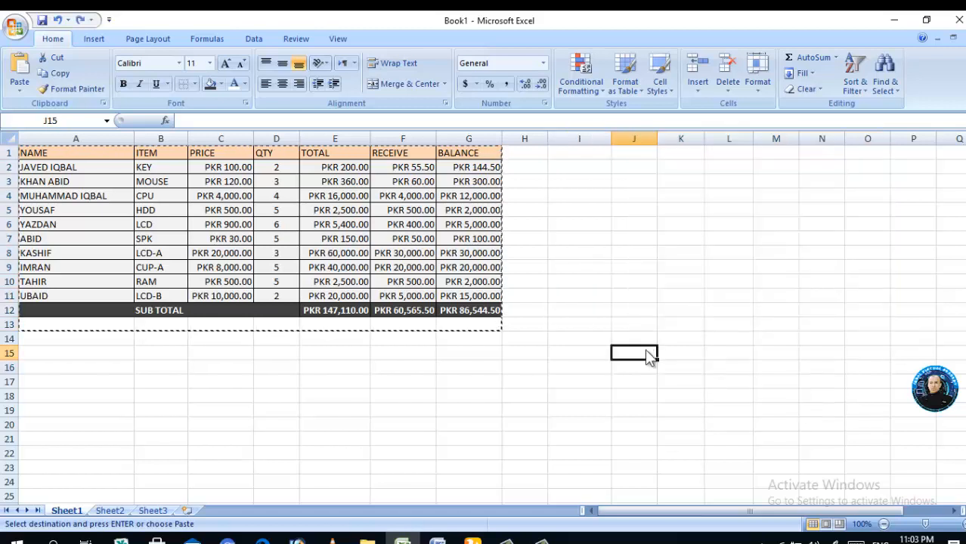
{"action": "key", "text": "Escape"}
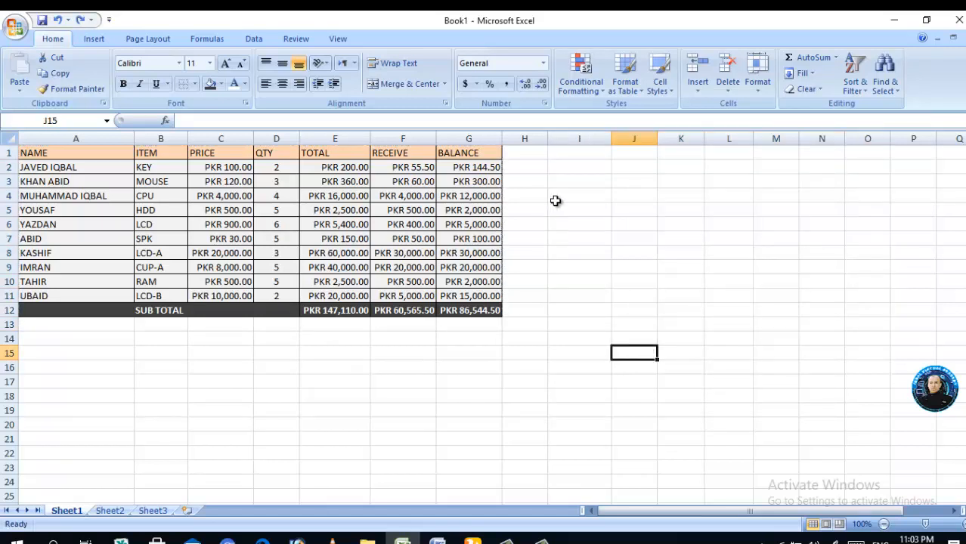
Step: Copy the table in A1:G12 and use Paste Special at J1 to paste only its column widths
{"action": "left_click", "coordinate": [594, 157]}
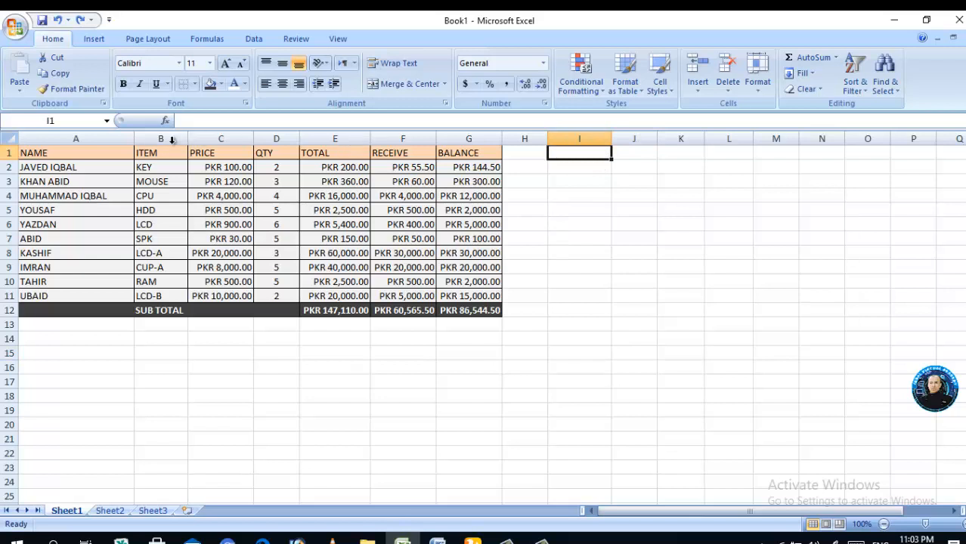
{"action": "left_click_drag", "start_coordinate": [119, 155], "coordinate": [447, 310]}
{"action": "right_click", "coordinate": [447, 310]}
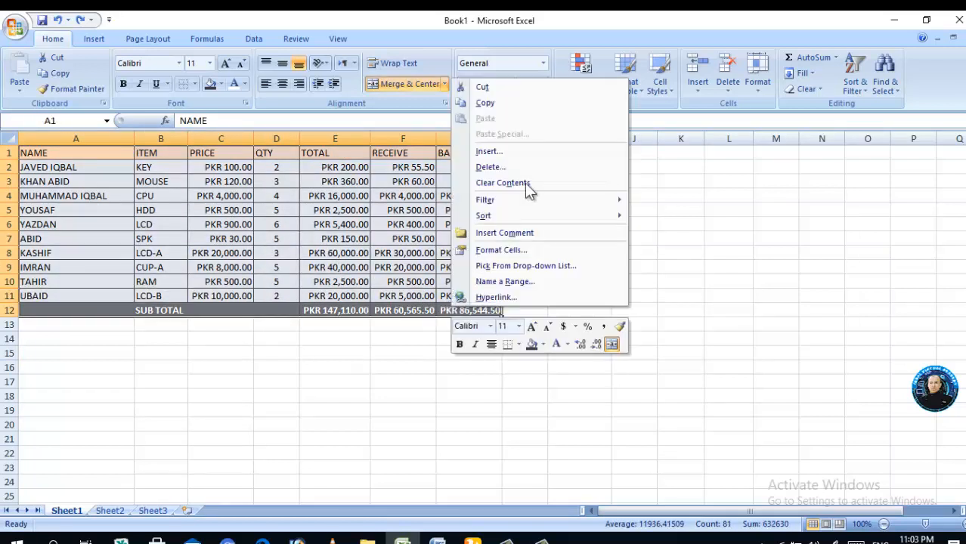
{"action": "left_click", "coordinate": [516, 105]}
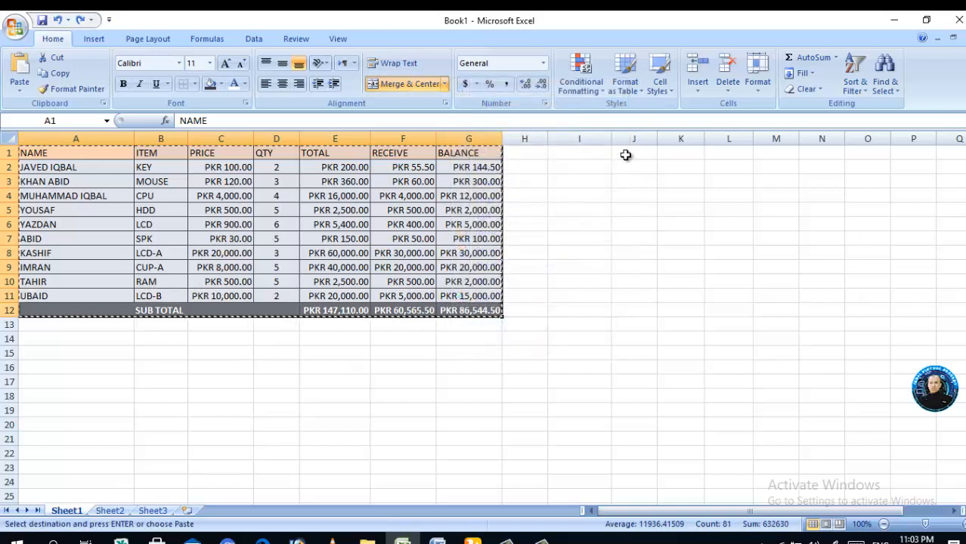
{"action": "left_click", "coordinate": [626, 154]}
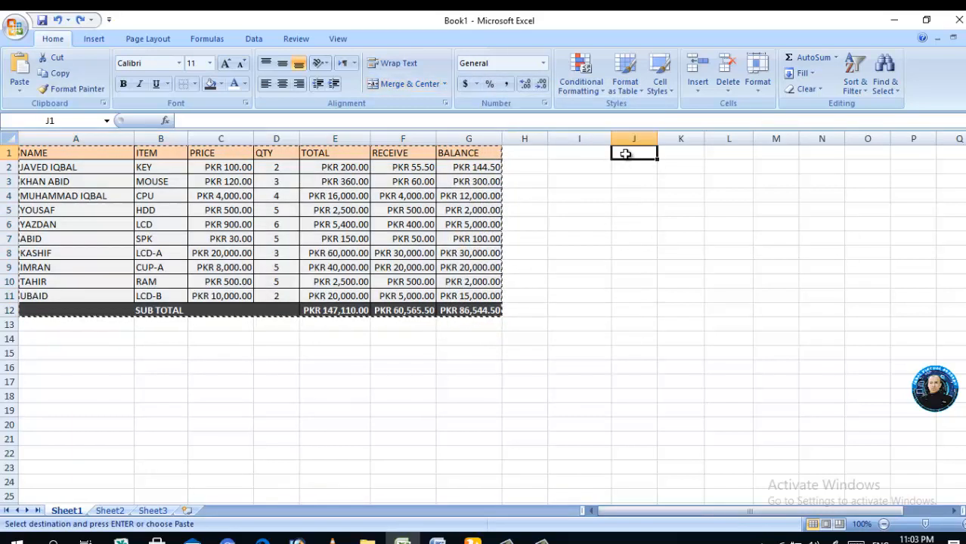
{"action": "right_click", "coordinate": [626, 154]}
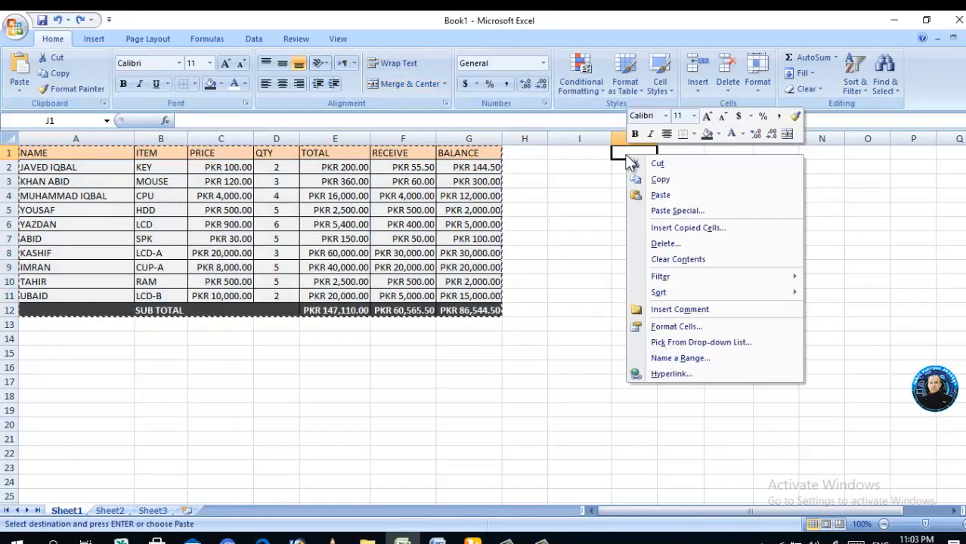
{"action": "left_click", "coordinate": [662, 213]}
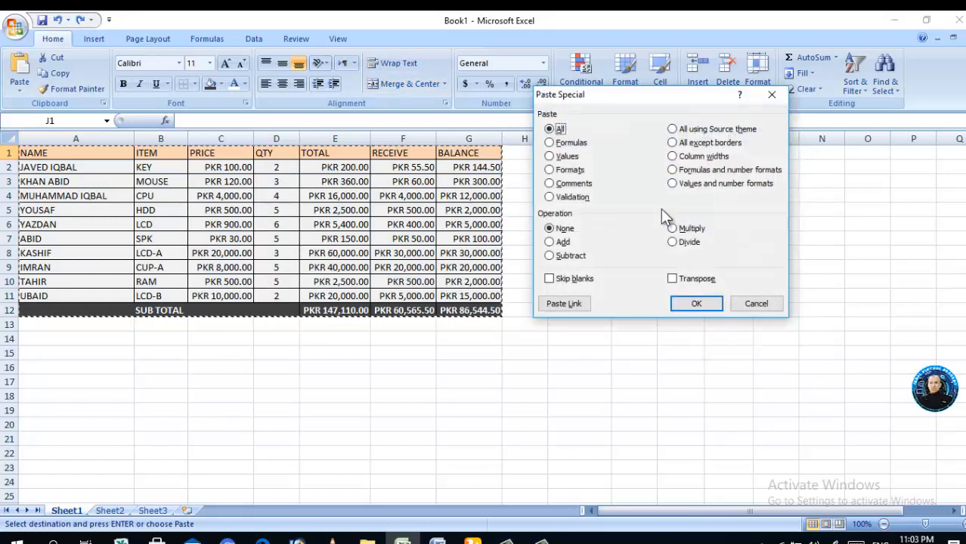
{"action": "left_click", "coordinate": [678, 161]}
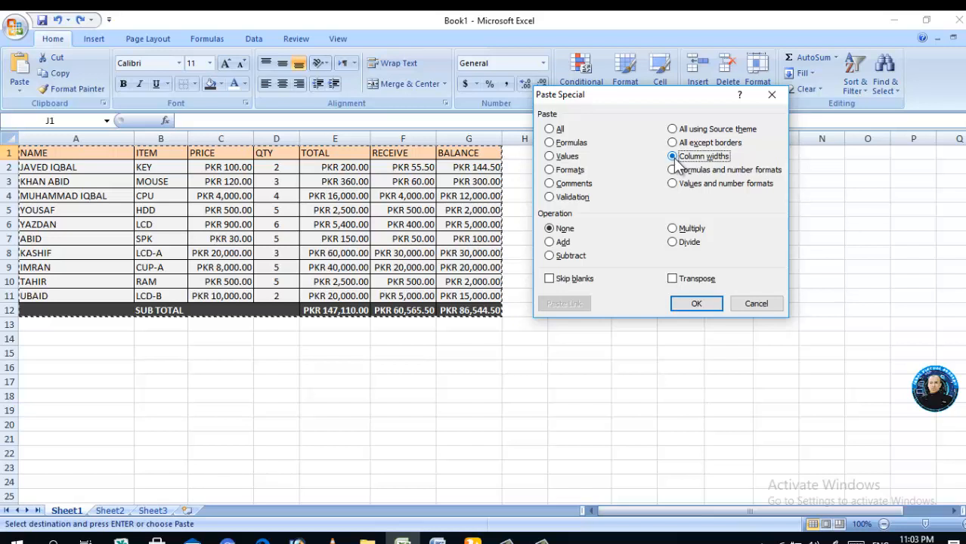
{"action": "left_click", "coordinate": [695, 303]}
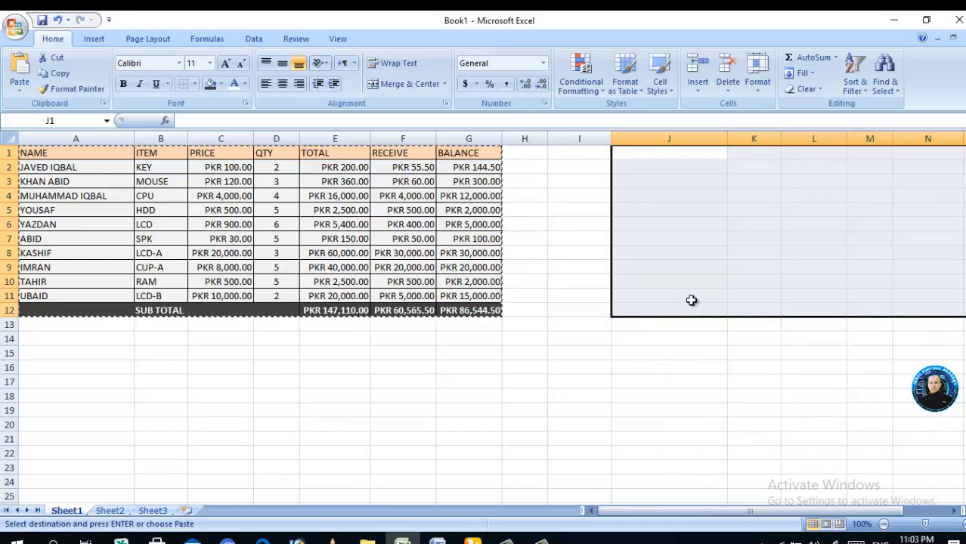
{"action": "left_click", "coordinate": [643, 344]}
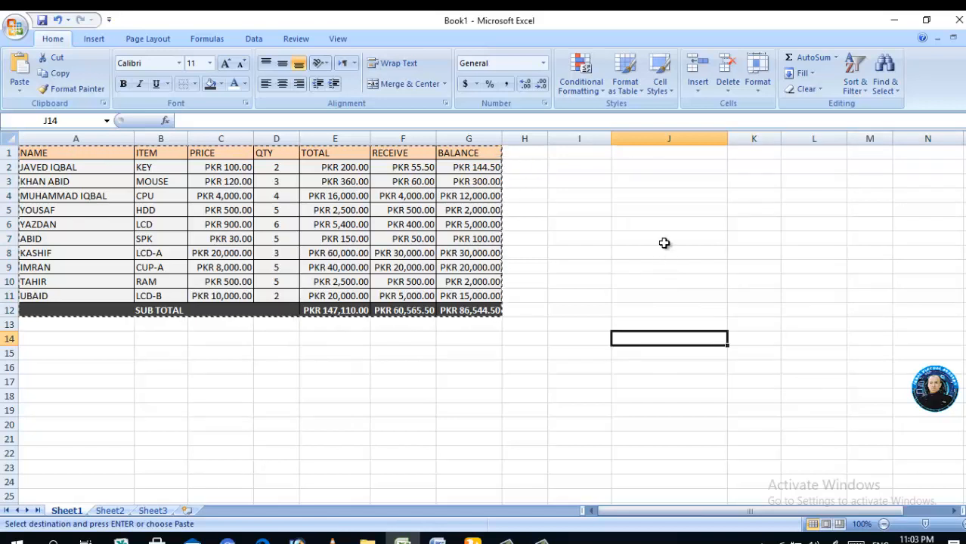
{"action": "left_click", "coordinate": [655, 157]}
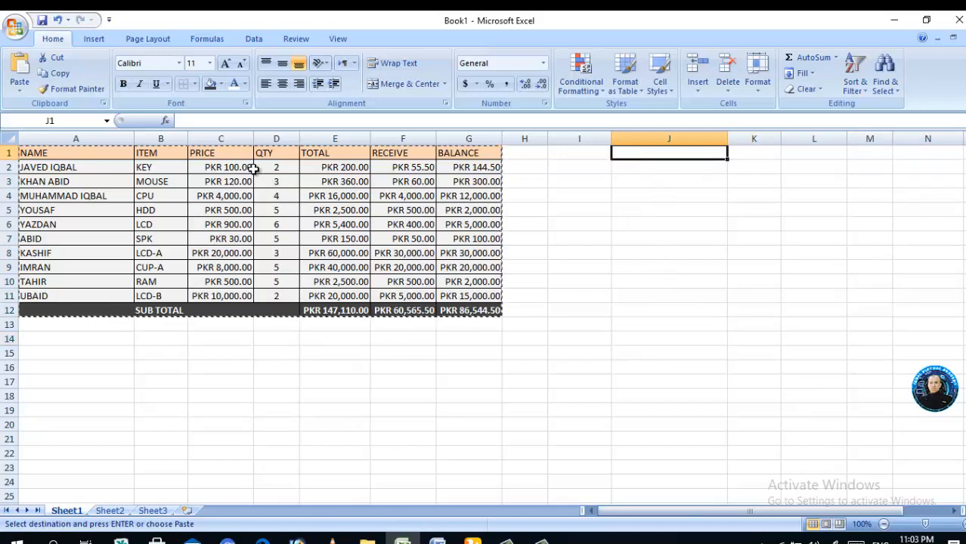
{"action": "key", "text": "ctrl+c"}
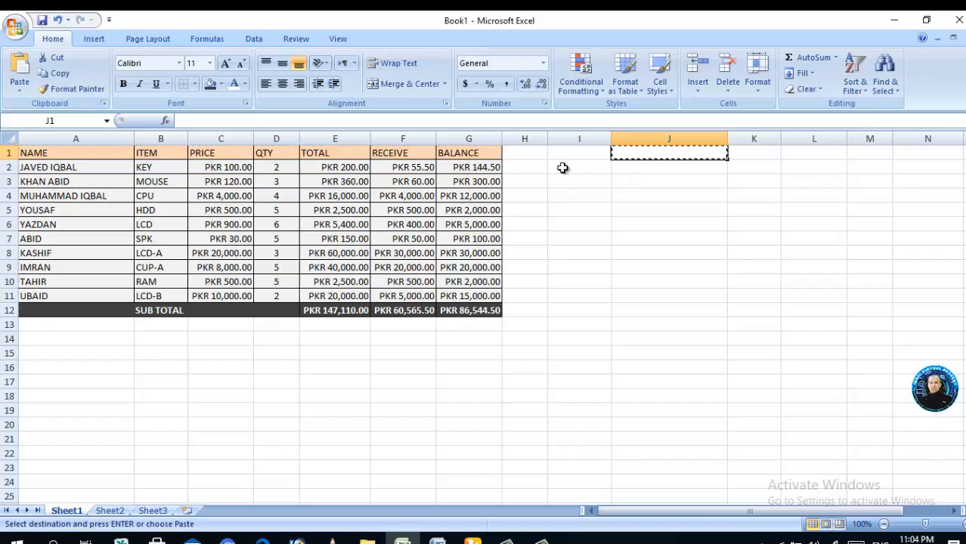
{"action": "key", "text": "ctrl+z"}
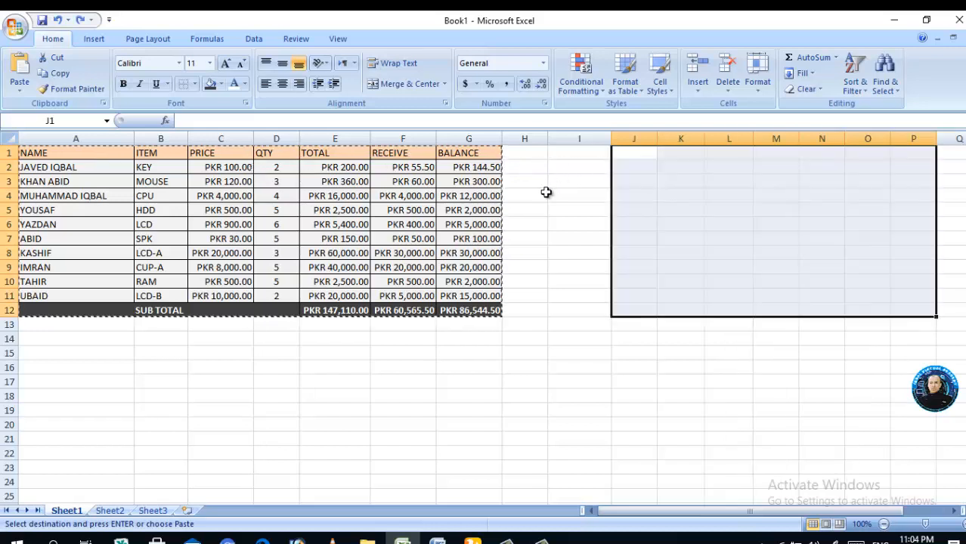
{"action": "left_click", "coordinate": [567, 230]}
{"action": "key", "text": "ctrl+y"}
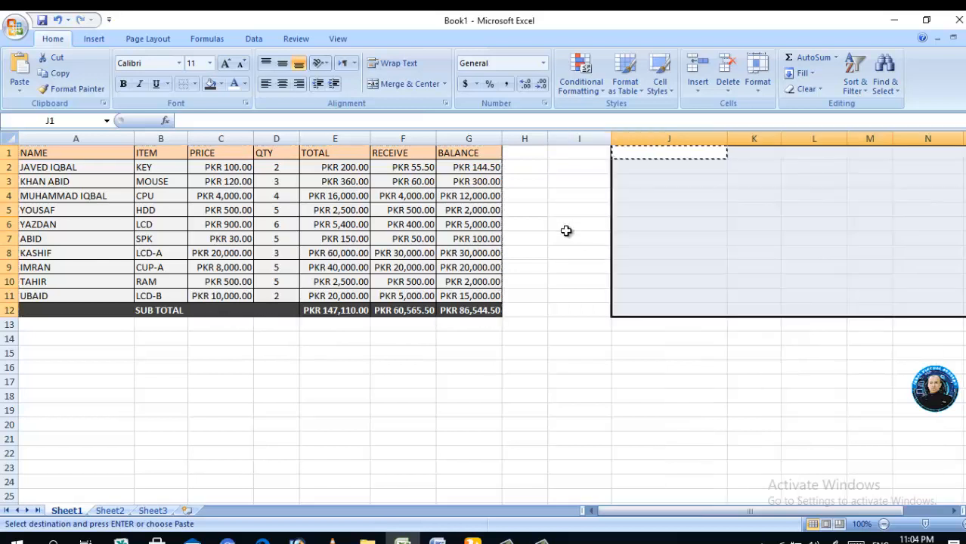
{"action": "left_click", "coordinate": [676, 347]}
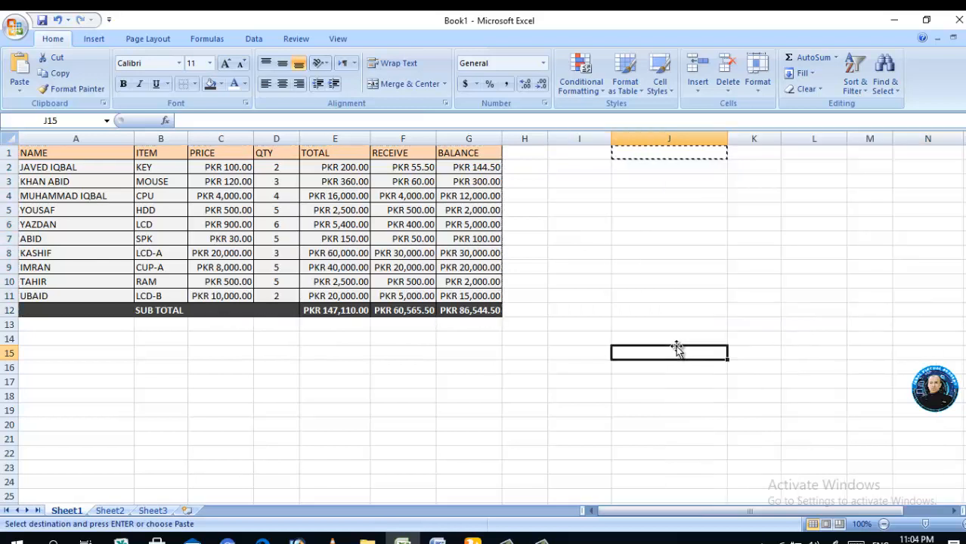
{"action": "key", "text": "Escape"}
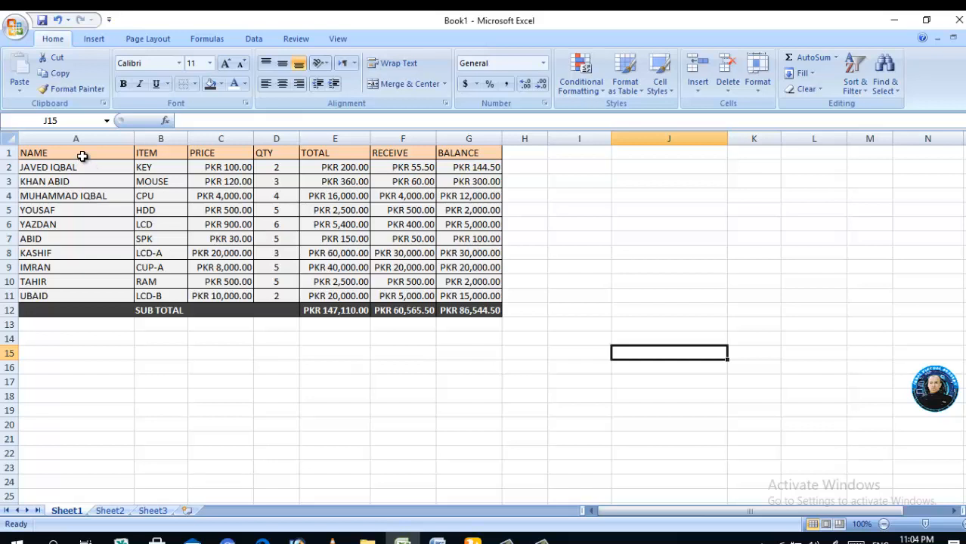
Step: Copy the table in A1:G12 and paste it at J1 into the columns with matching widths
{"action": "left_click_drag", "start_coordinate": [82, 155], "coordinate": [458, 314]}
{"action": "key", "text": "ctrl+c"}
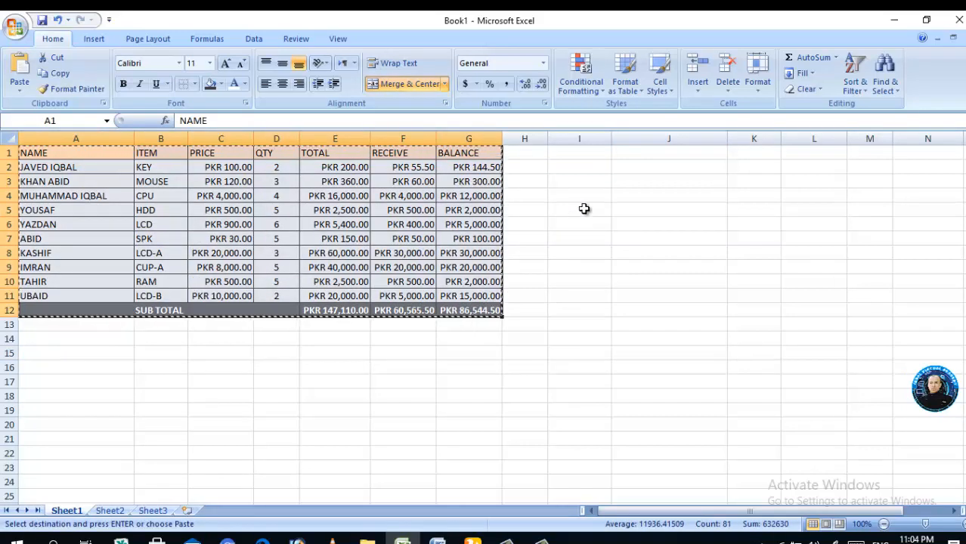
{"action": "left_click", "coordinate": [636, 152]}
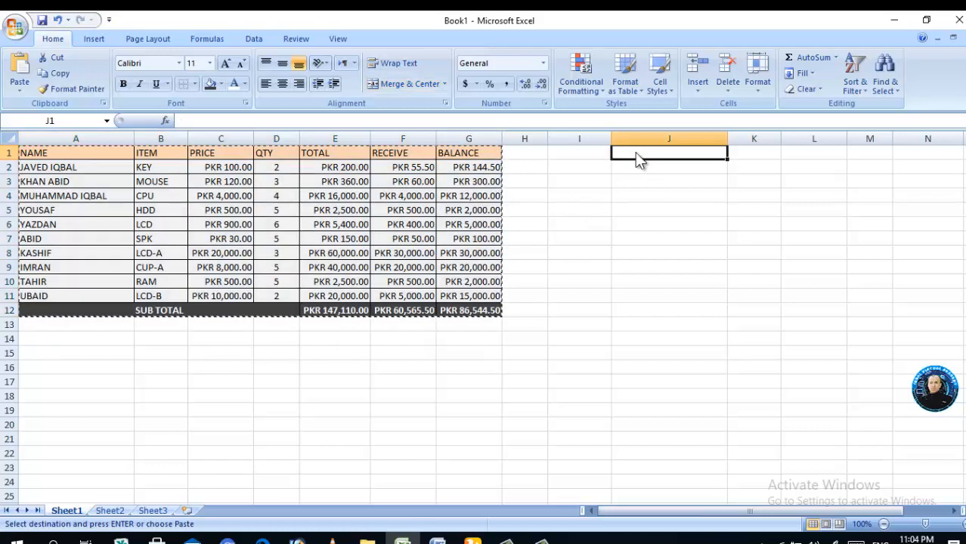
{"action": "key", "text": "ctrl+v"}
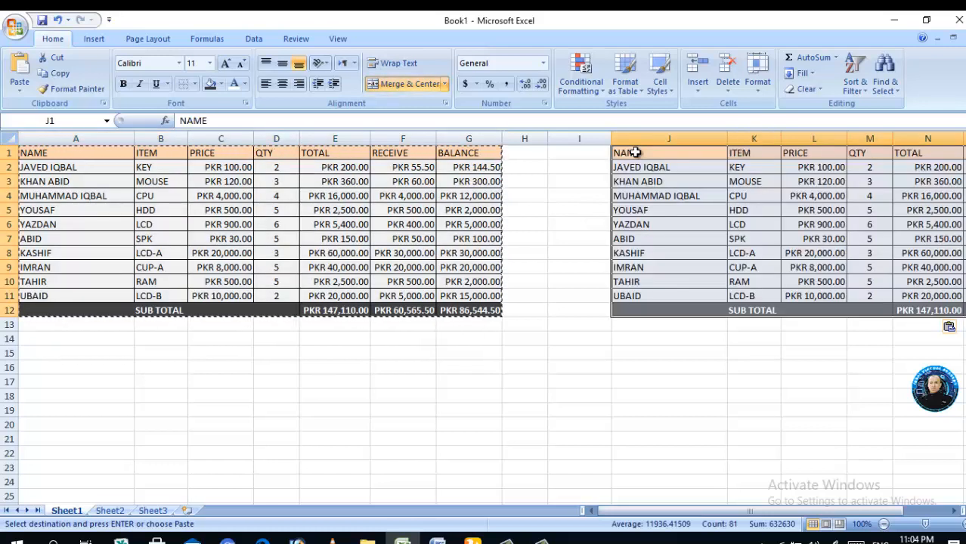
{"action": "mouse_move", "coordinate": [623, 512]}
{"action": "left_mouse_down"}
{"action": "mouse_move", "coordinate": [709, 524]}
{"action": "mouse_move", "coordinate": [630, 521]}
{"action": "left_mouse_up"}
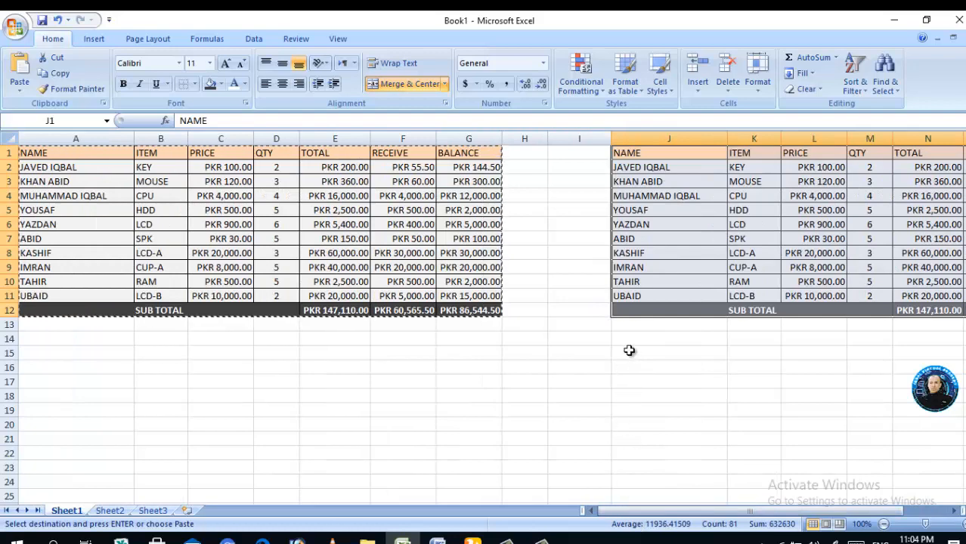
Step: Undo the table paste at J1 and the pasted column widths, and clear the copy marquee around the source table
{"action": "key", "text": "ctrl+z"}
{"action": "key", "text": "ctrl+z"}
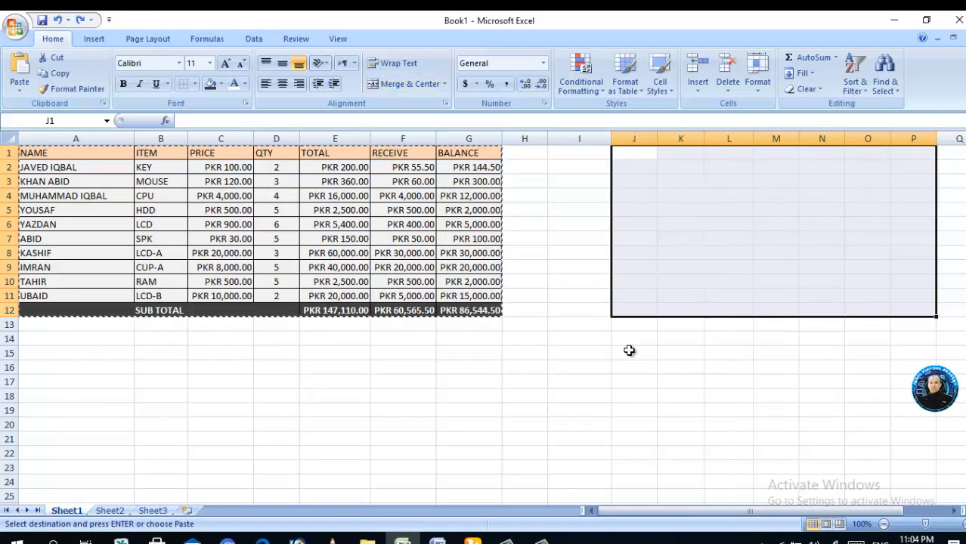
{"action": "left_click", "coordinate": [629, 351]}
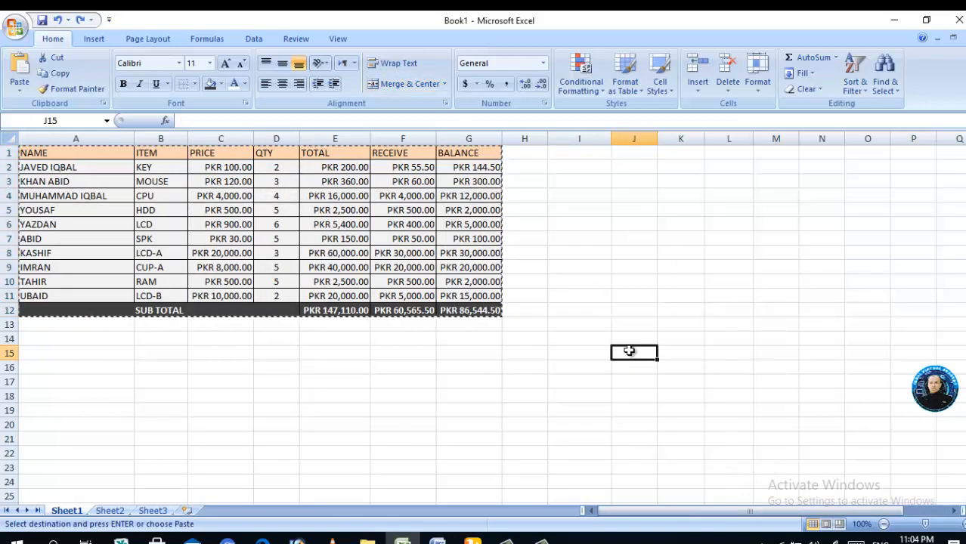
{"action": "left_click", "coordinate": [572, 237]}
{"action": "key", "text": "Escape"}
{"action": "left_click", "coordinate": [559, 179]}
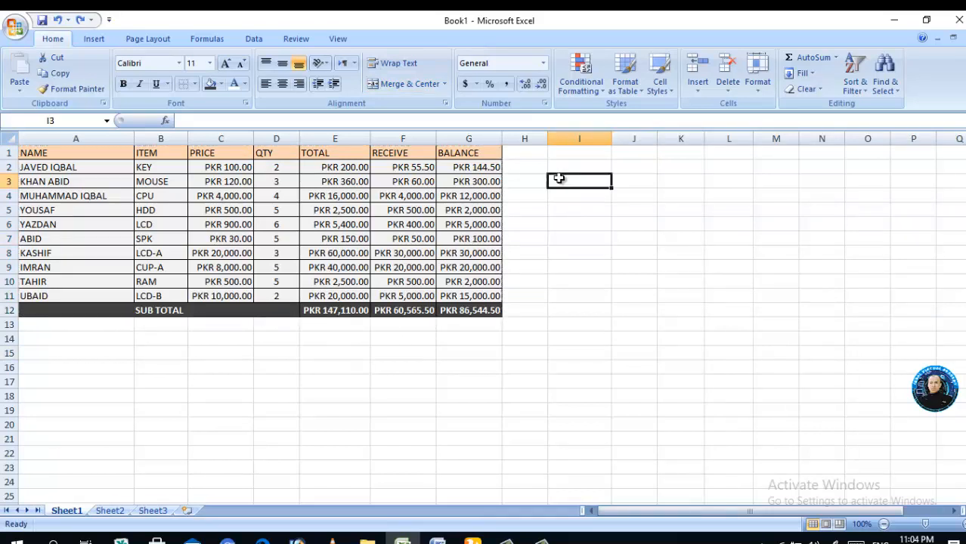
Step: Enter the heading DISCOUNT in cell I1 and the discount value 20 below it in I2
{"action": "left_click", "coordinate": [563, 149]}
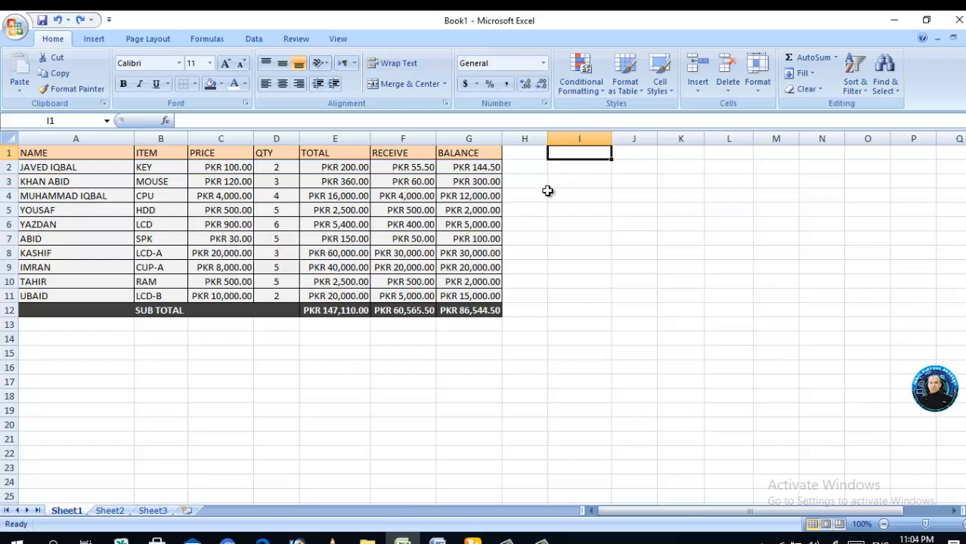
{"action": "left_click", "coordinate": [642, 153]}
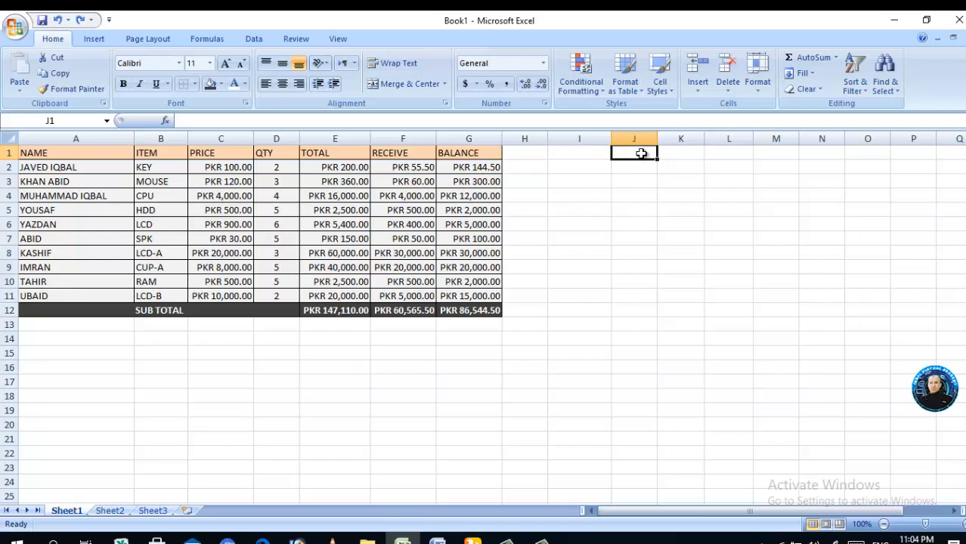
{"action": "left_click", "coordinate": [602, 155]}
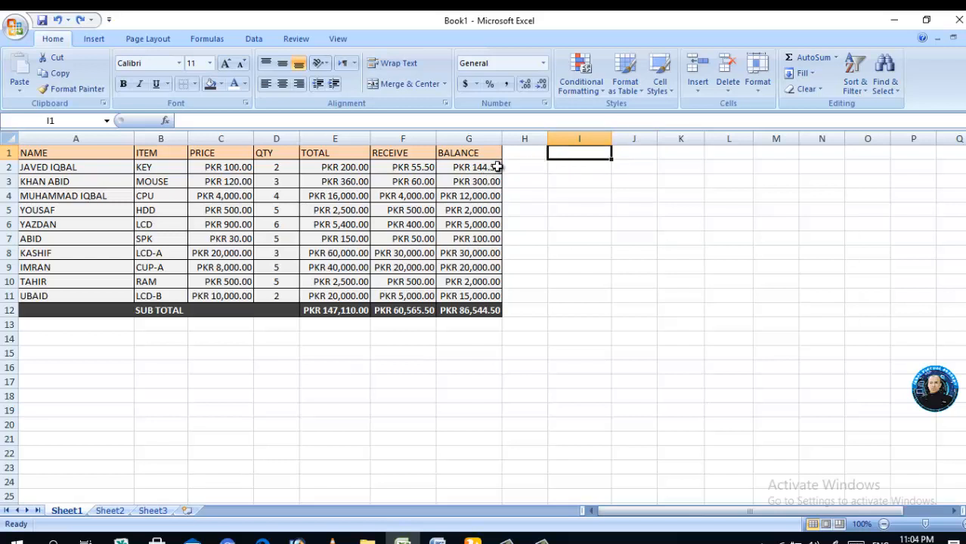
{"action": "type", "text": "DI"}
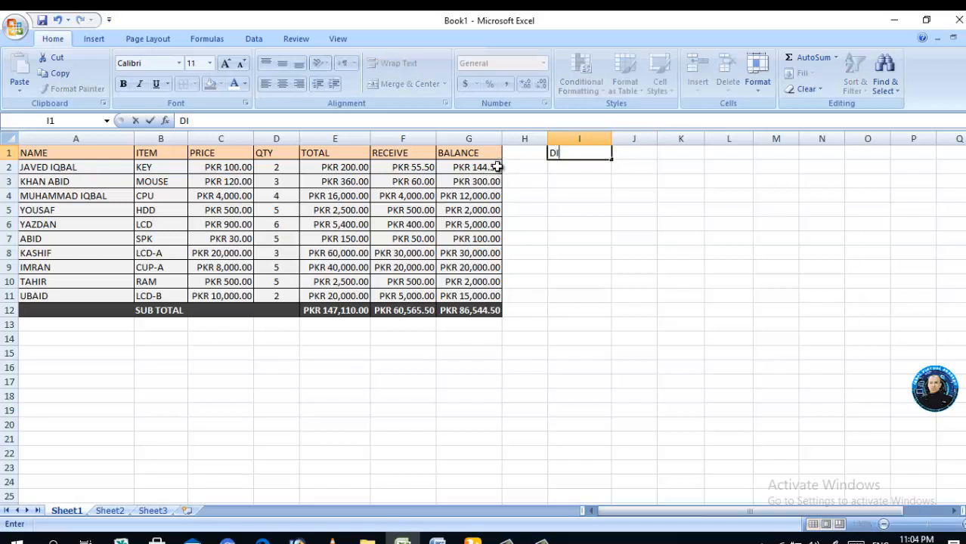
{"action": "type", "text": "SCOUNT"}
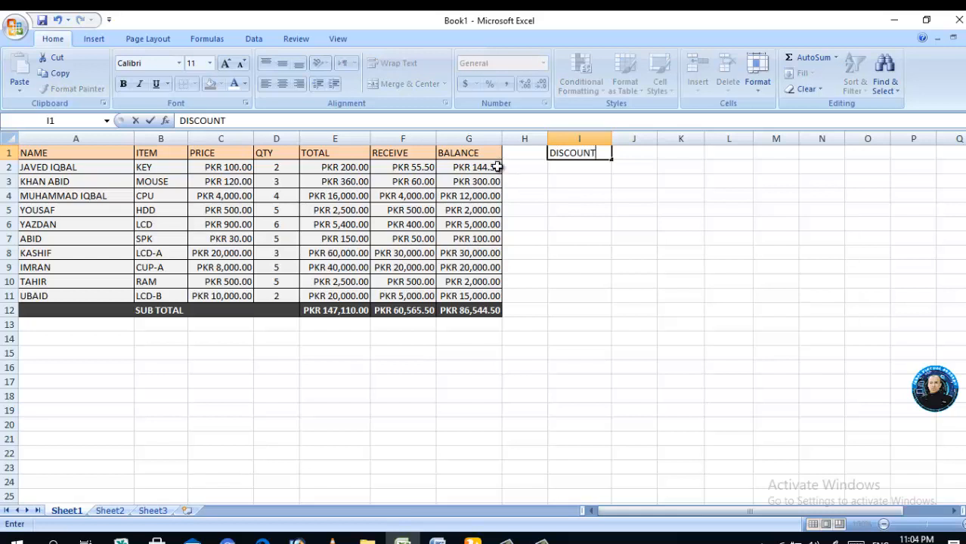
{"action": "left_click", "coordinate": [560, 173]}
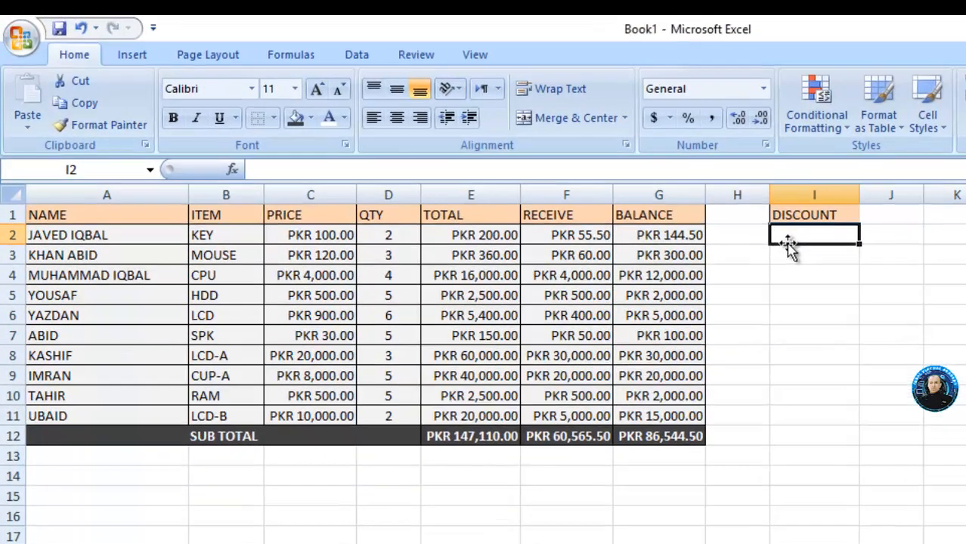
{"action": "type", "text": "20"}
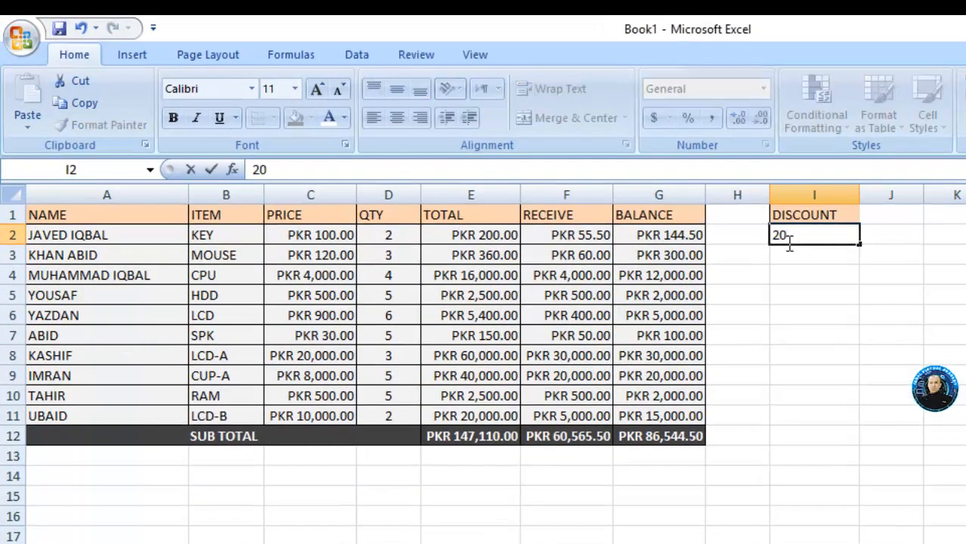
{"action": "left_click", "coordinate": [797, 273]}
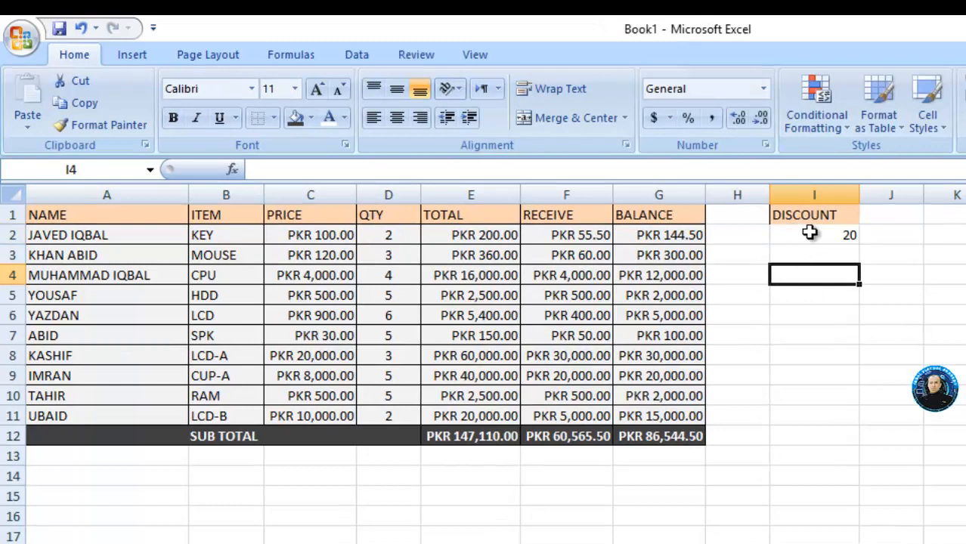
Step: Copy the discount in I2 and use Paste Special with the Subtract operation to deduct it from the balances in G2:G11
{"action": "left_click", "coordinate": [810, 235]}
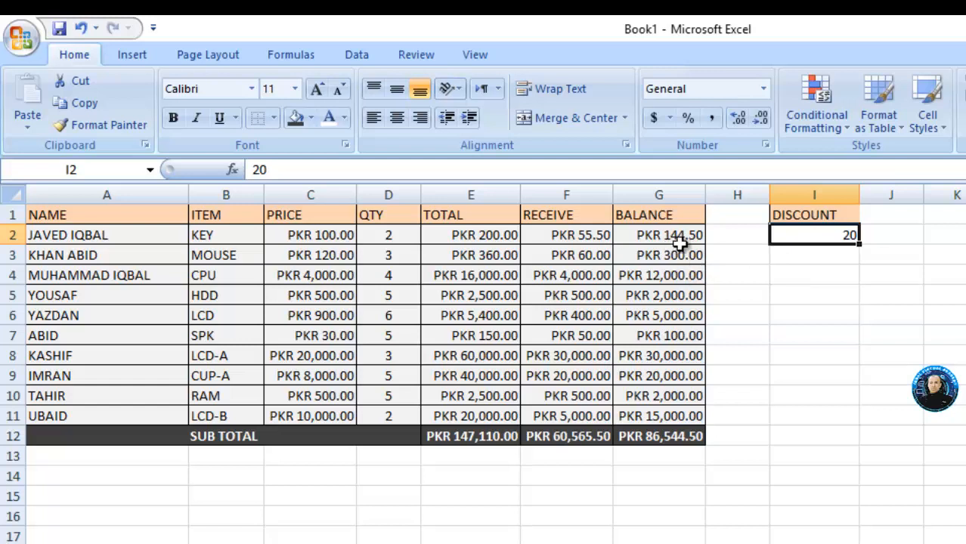
{"action": "right_click", "coordinate": [833, 237]}
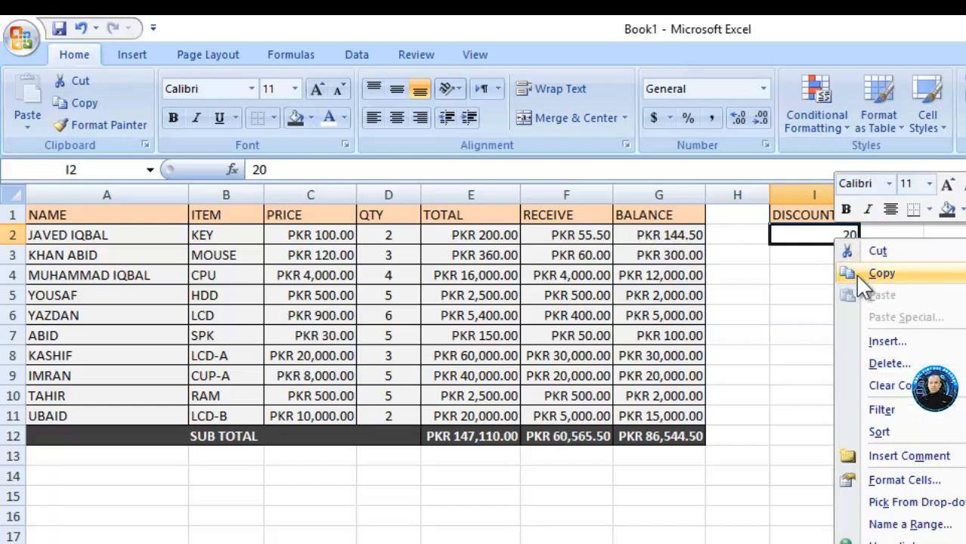
{"action": "left_click", "coordinate": [855, 272]}
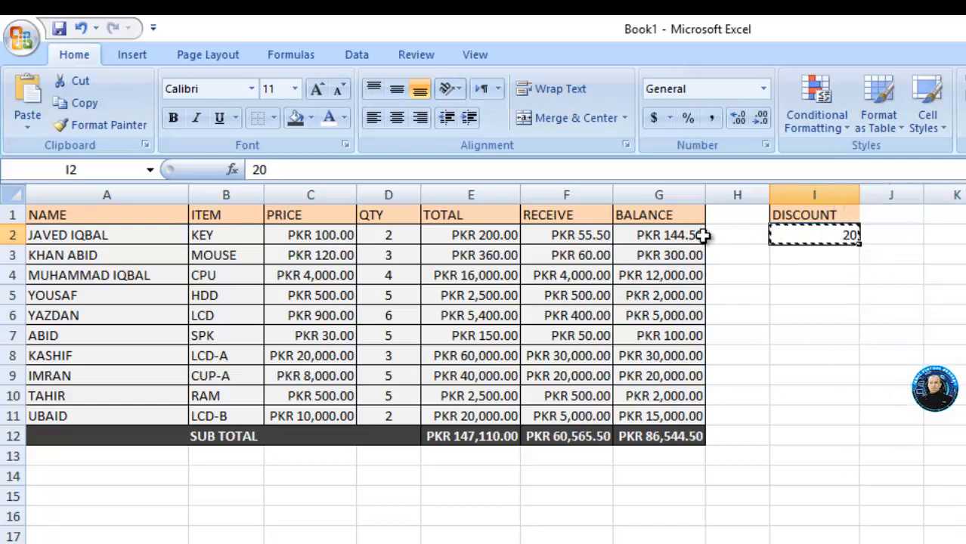
{"action": "left_click_drag", "start_coordinate": [694, 234], "coordinate": [669, 413]}
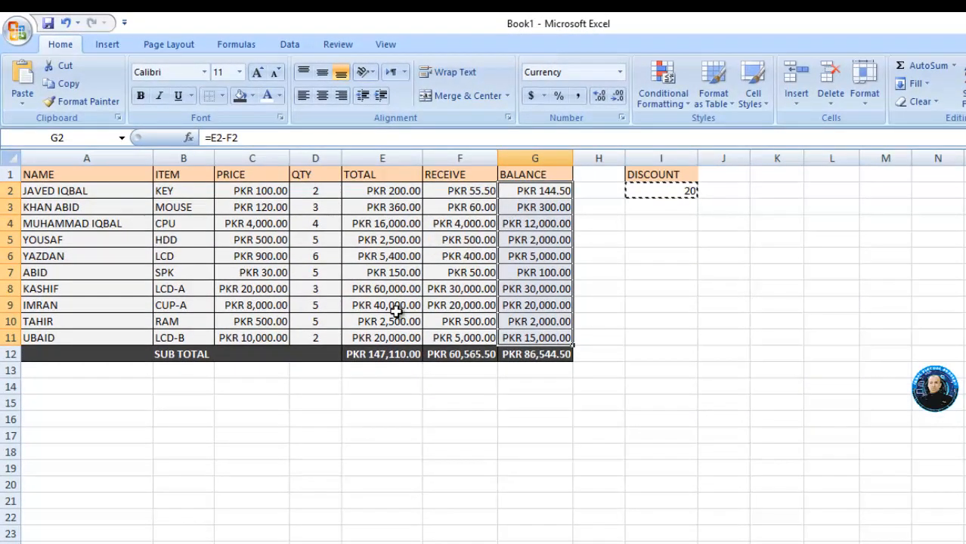
{"action": "right_click", "coordinate": [548, 194]}
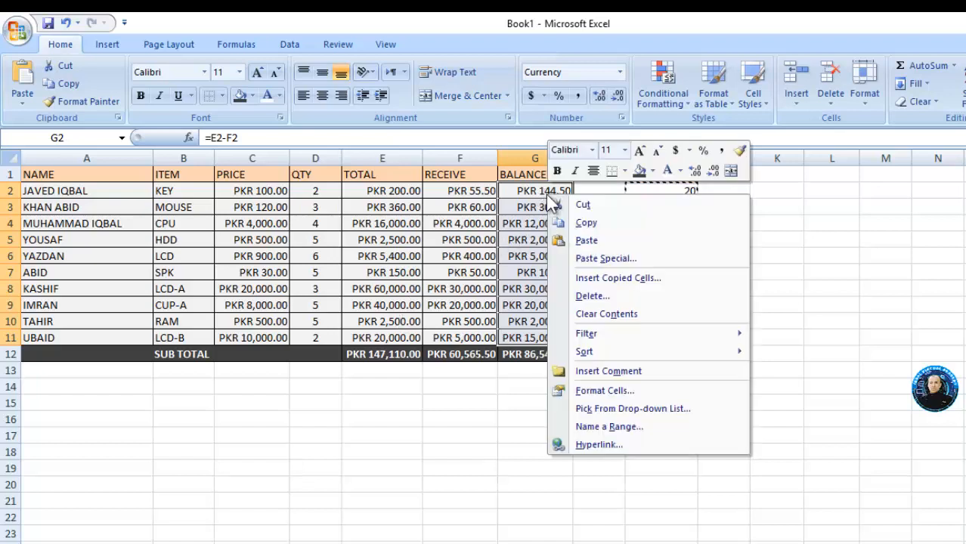
{"action": "left_click", "coordinate": [586, 259]}
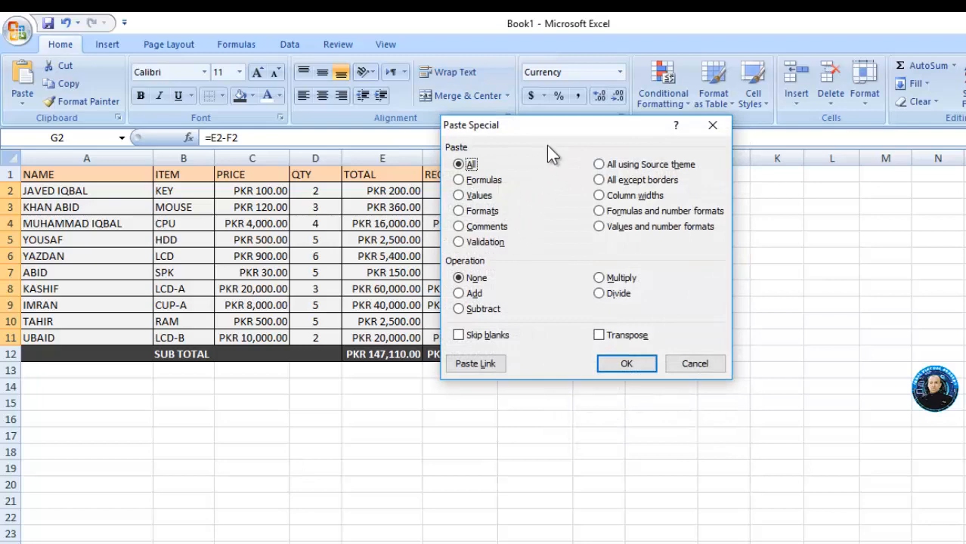
{"action": "left_click_drag", "start_coordinate": [555, 126], "coordinate": [726, 219]}
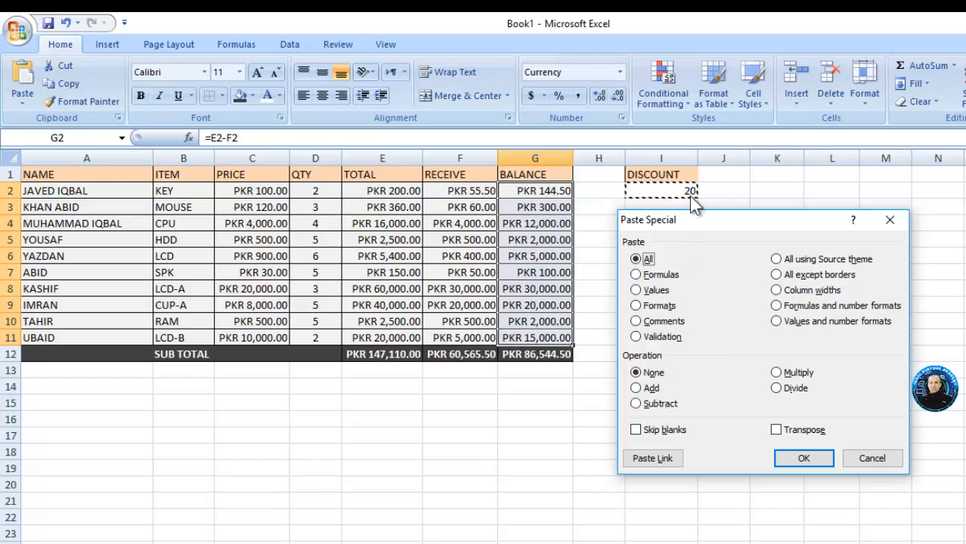
{"action": "left_click", "coordinate": [637, 405]}
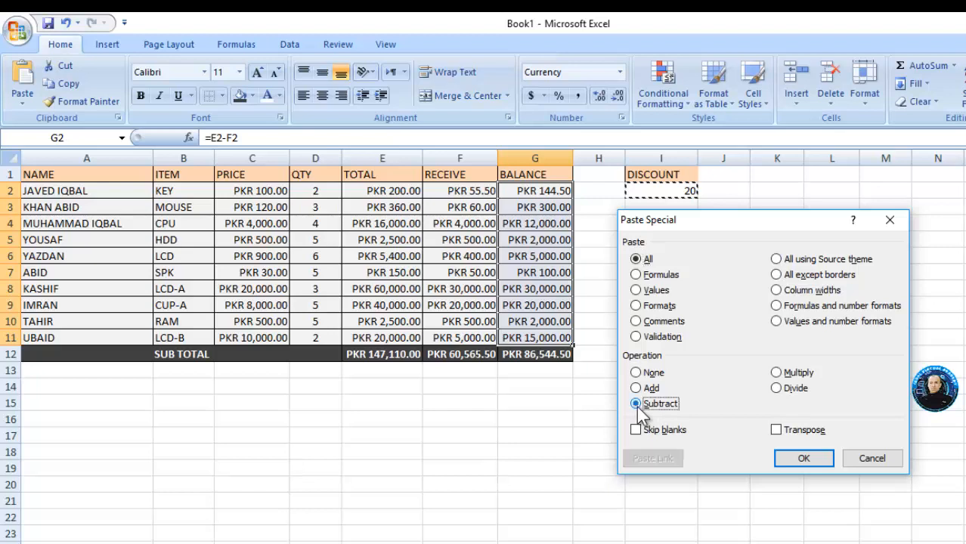
{"action": "left_click", "coordinate": [801, 462]}
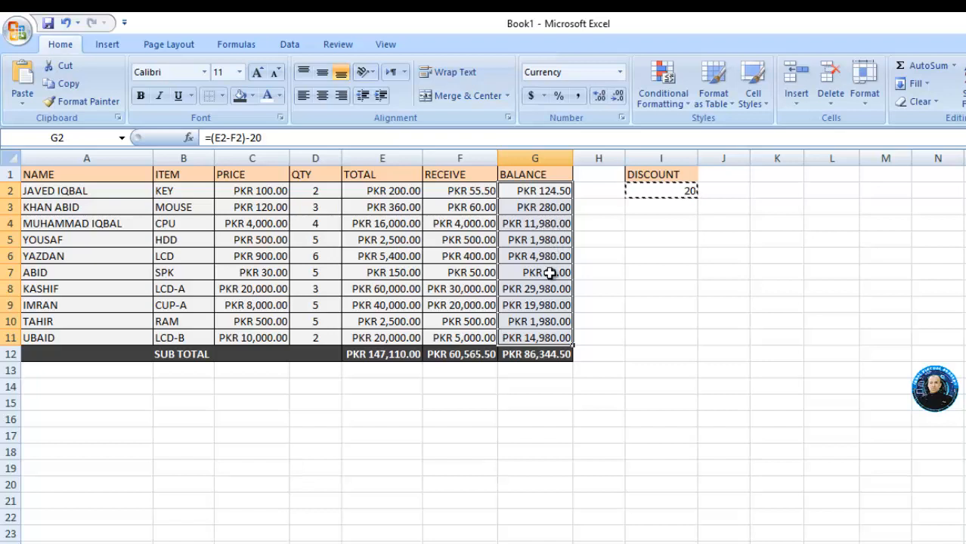
{"action": "left_click", "coordinate": [587, 336]}
{"action": "key", "text": "Escape"}
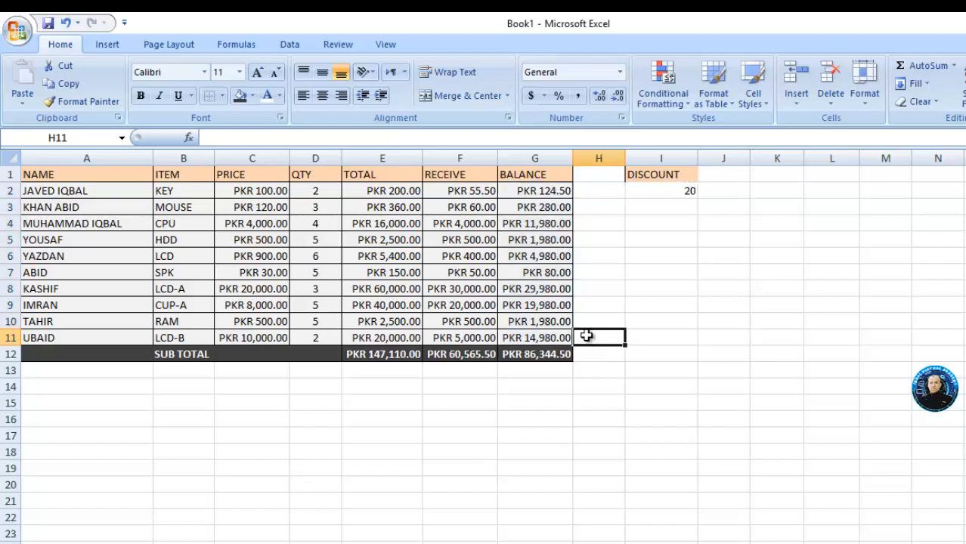
{"action": "left_click", "coordinate": [666, 261]}
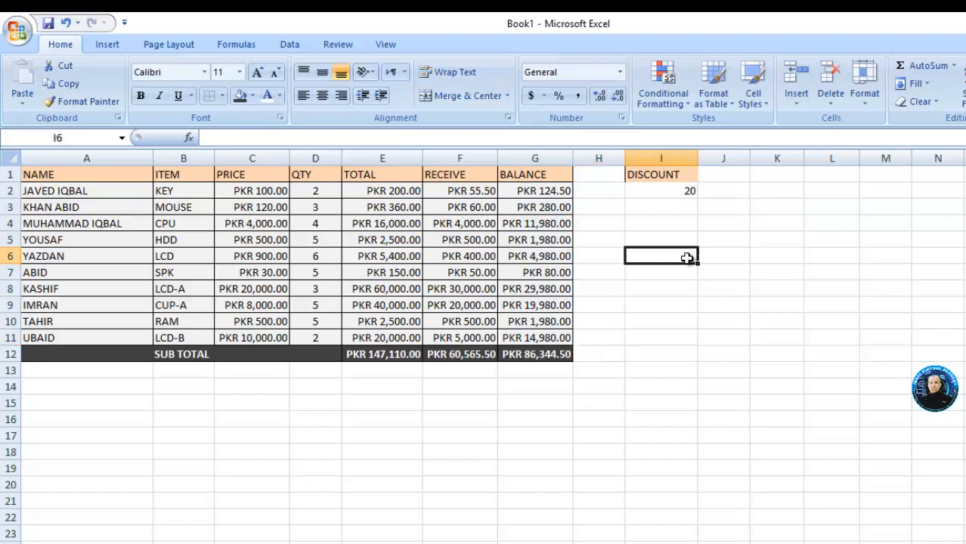
Step: Copy the discount of 20 in I2 and use Paste Special with the Add operation on the balances in G2:G11
{"action": "left_click", "coordinate": [683, 198]}
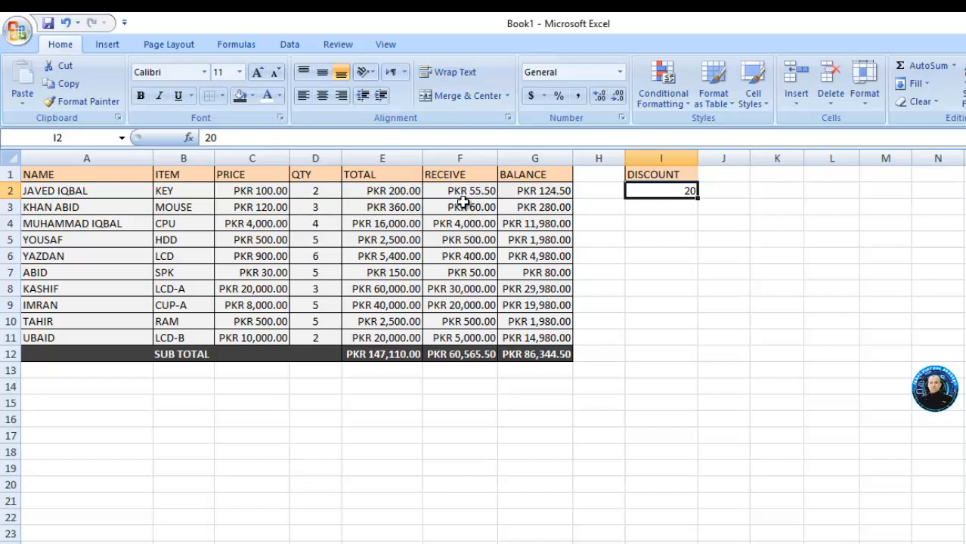
{"action": "right_click", "coordinate": [656, 191]}
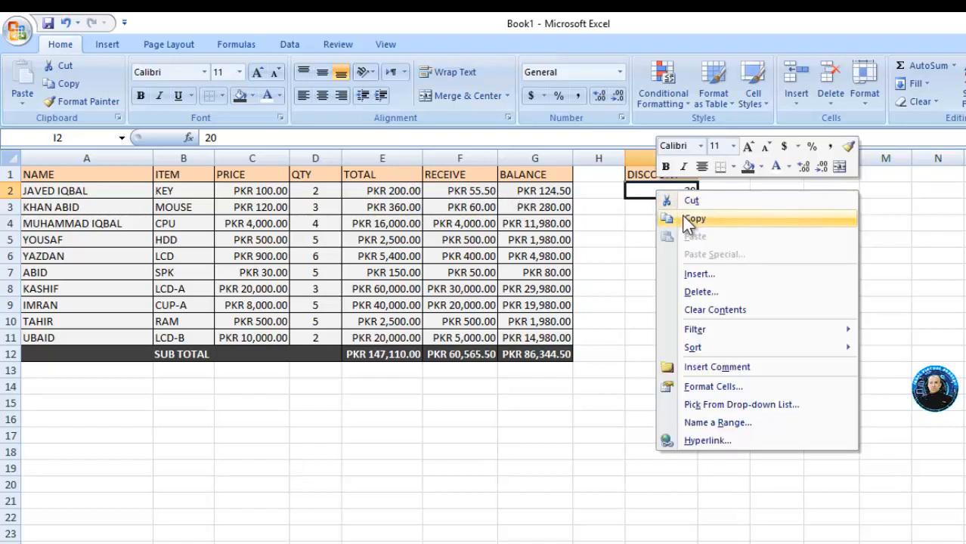
{"action": "left_click", "coordinate": [685, 219]}
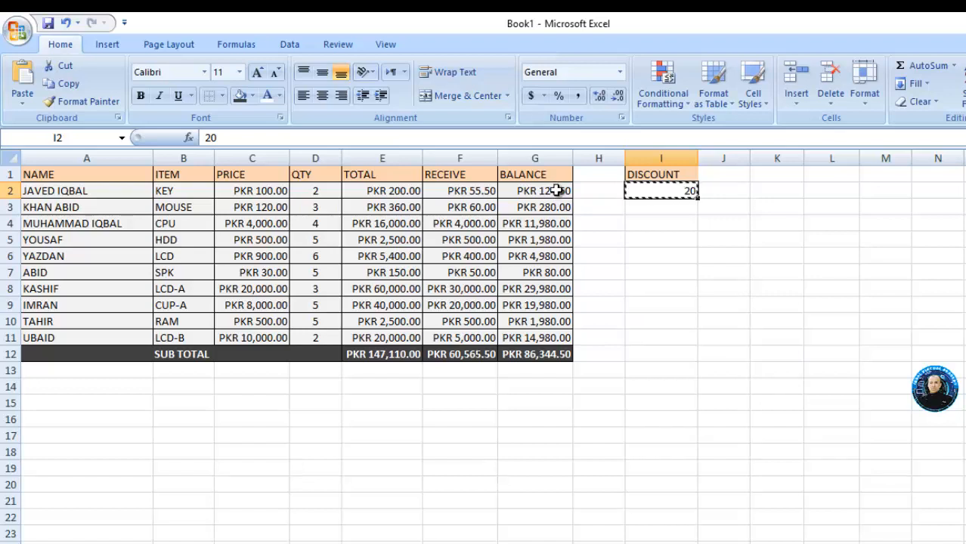
{"action": "left_click_drag", "start_coordinate": [555, 191], "coordinate": [552, 332]}
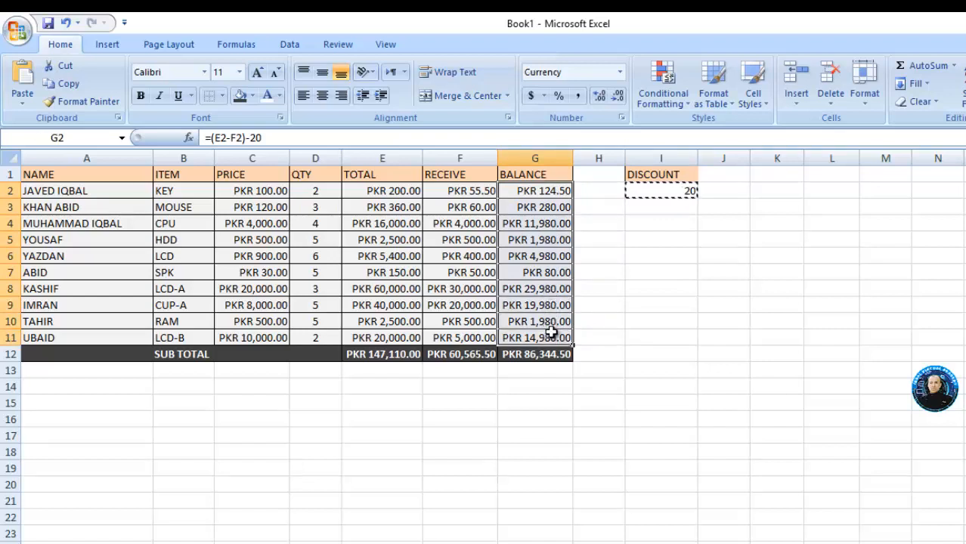
{"action": "right_click", "coordinate": [552, 334]}
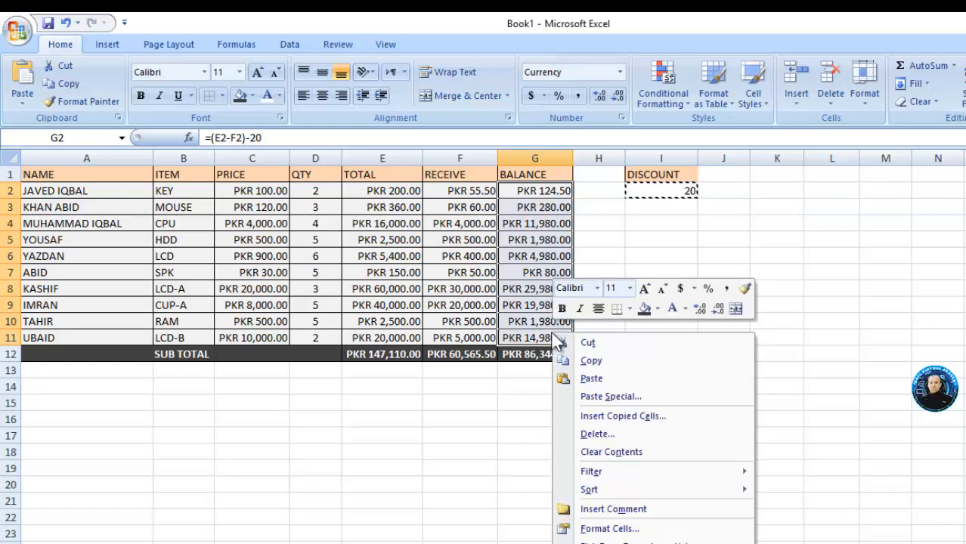
{"action": "left_click", "coordinate": [594, 397]}
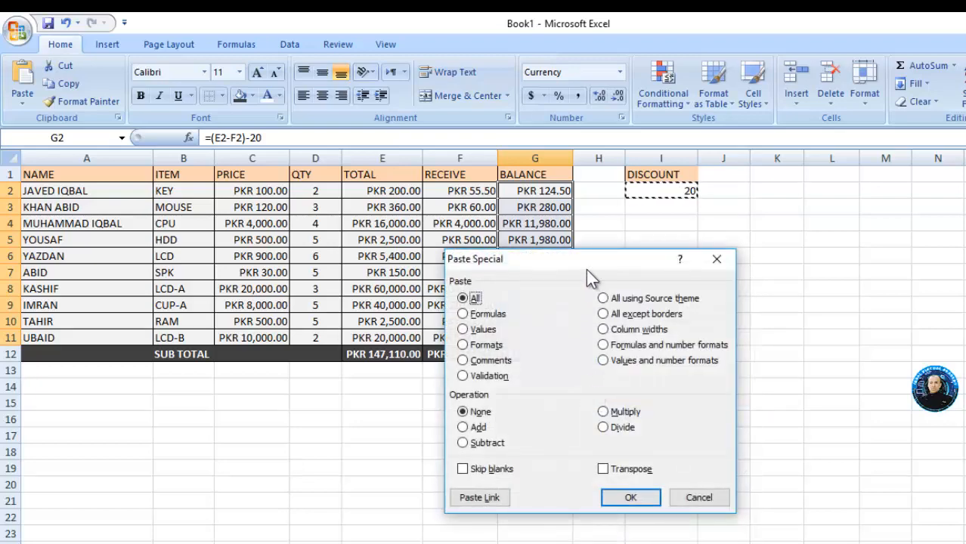
{"action": "left_click_drag", "start_coordinate": [590, 264], "coordinate": [792, 112]}
{"action": "left_click", "coordinate": [668, 270]}
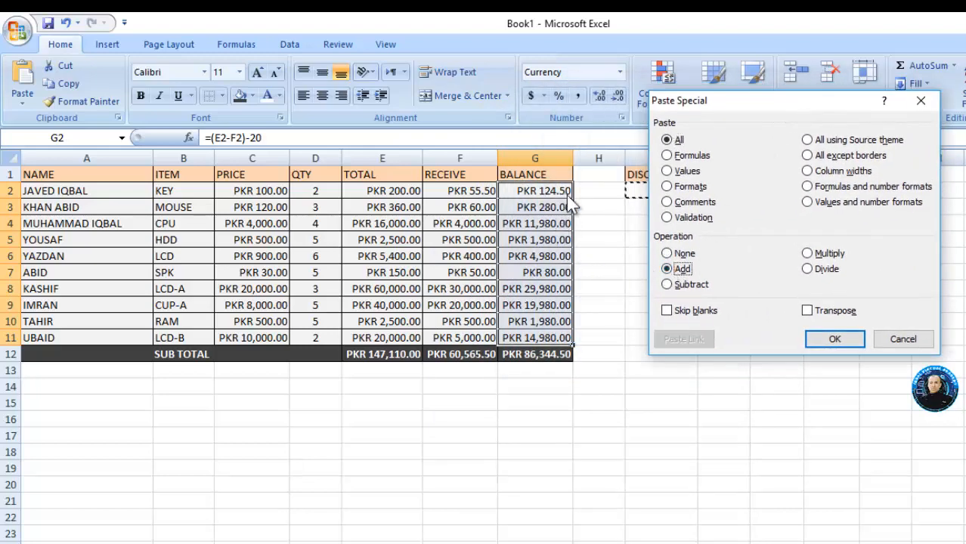
{"action": "left_click", "coordinate": [849, 337]}
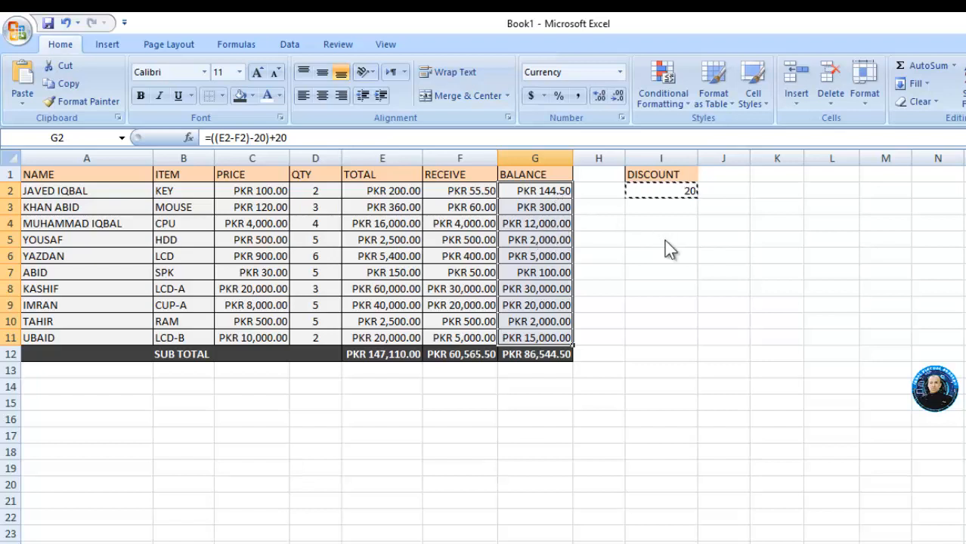
{"action": "key", "text": "Escape"}
{"action": "left_click", "coordinate": [670, 192]}
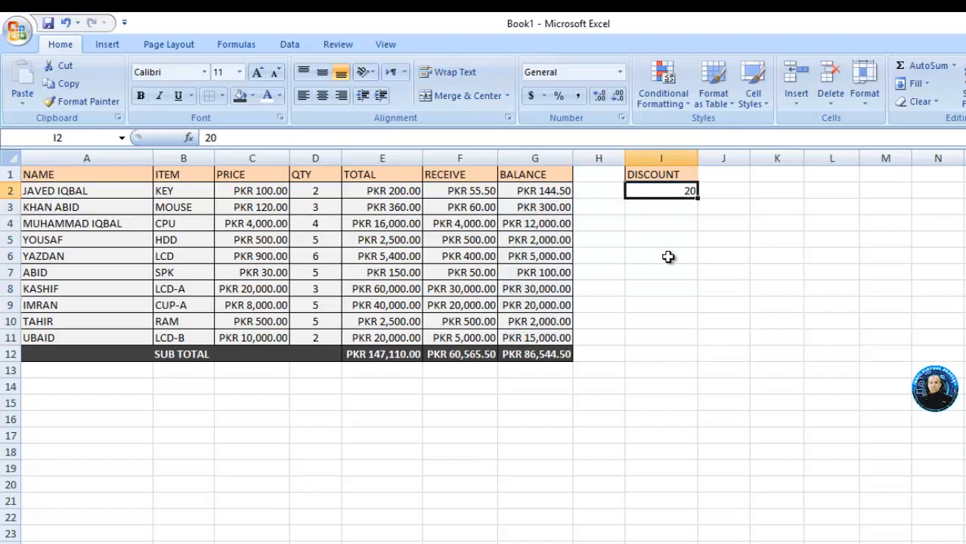
{"action": "left_click", "coordinate": [676, 173]}
{"action": "left_click", "coordinate": [683, 190]}
{"action": "right_click", "coordinate": [684, 190]}
{"action": "key", "text": "Escape"}
{"action": "left_click", "coordinate": [664, 224]}
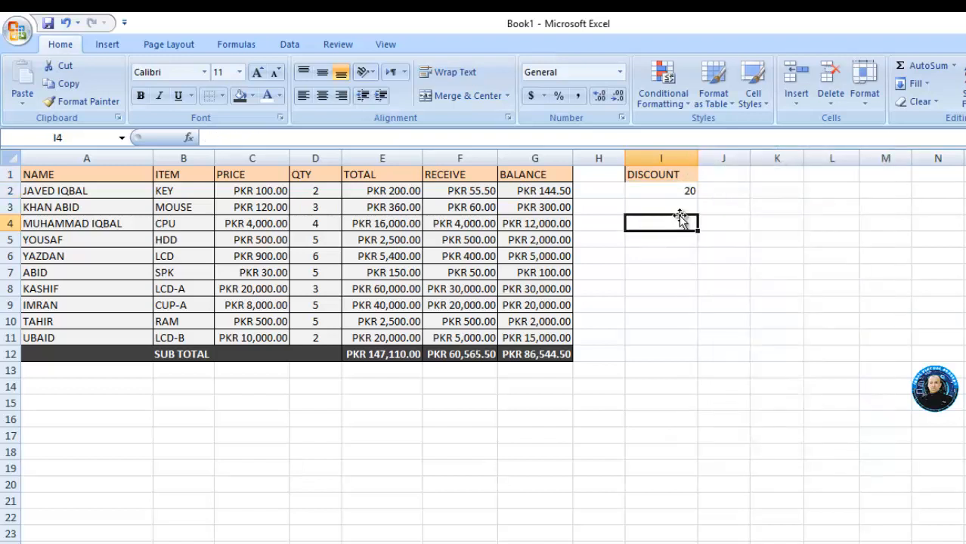
Step: Set the value in I2 to 2 and clear the heading DISCOUNT from I1
{"action": "left_click", "coordinate": [682, 195]}
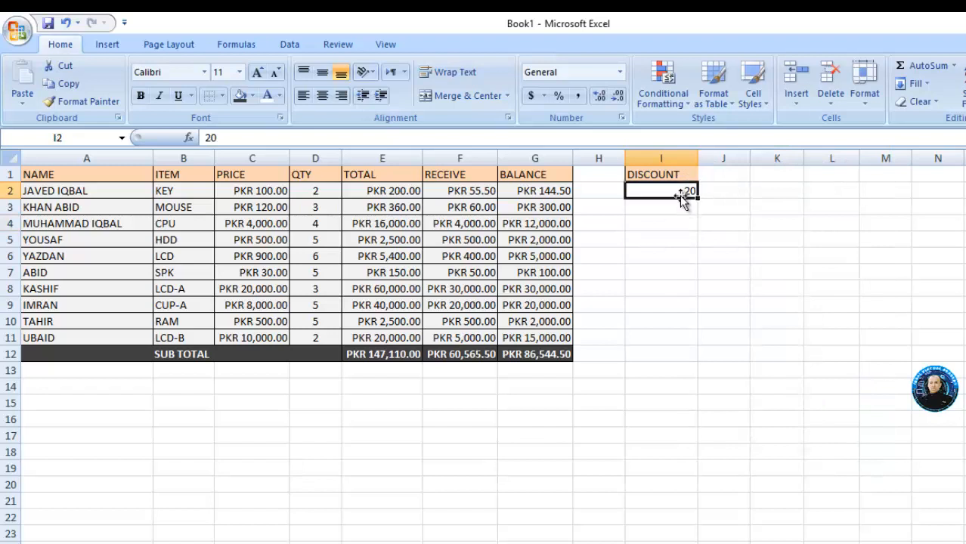
{"action": "type", "text": "2"}
{"action": "key", "text": "Return"}
{"action": "left_click", "coordinate": [676, 178]}
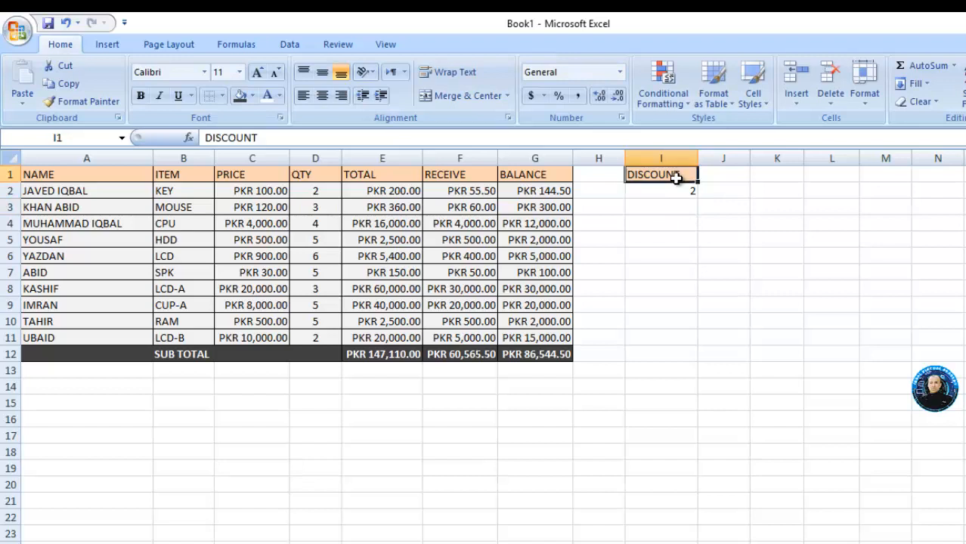
{"action": "right_click", "coordinate": [677, 182]}
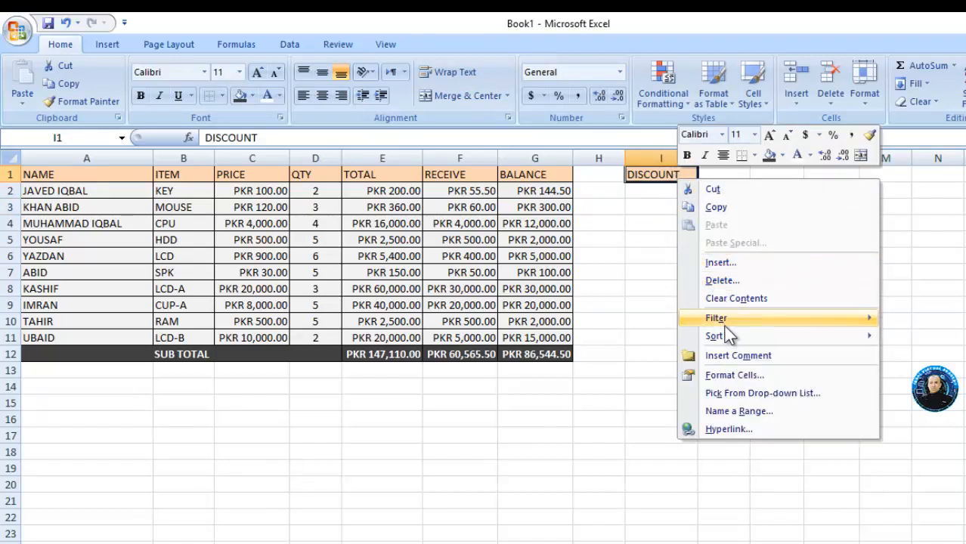
{"action": "left_click", "coordinate": [724, 298]}
{"action": "left_click", "coordinate": [725, 304]}
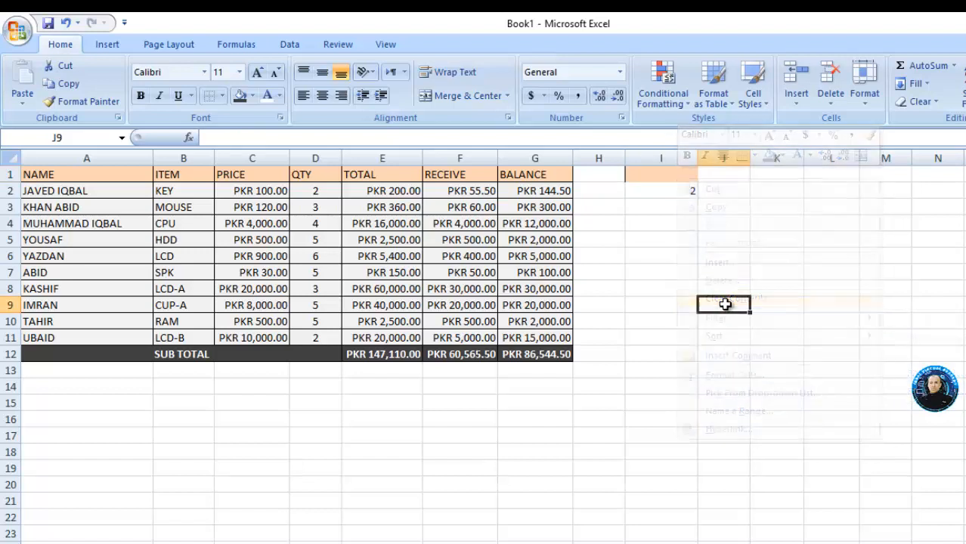
{"action": "left_click", "coordinate": [680, 238]}
{"action": "left_click", "coordinate": [667, 177]}
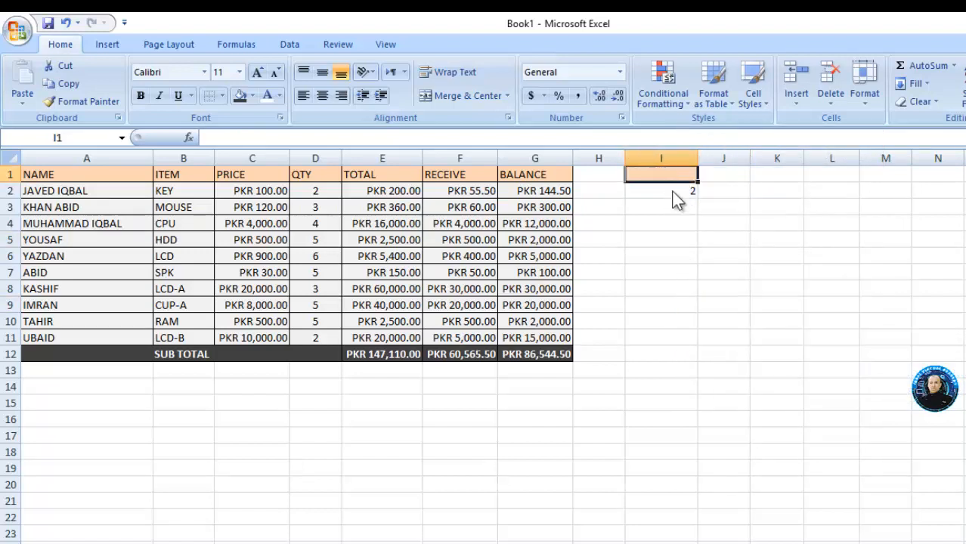
Step: Copy the 2 in I2, multiply the balances in G2:G11 by it with Paste Special, and undo the multiplication
{"action": "left_click", "coordinate": [674, 190]}
{"action": "right_click", "coordinate": [678, 194]}
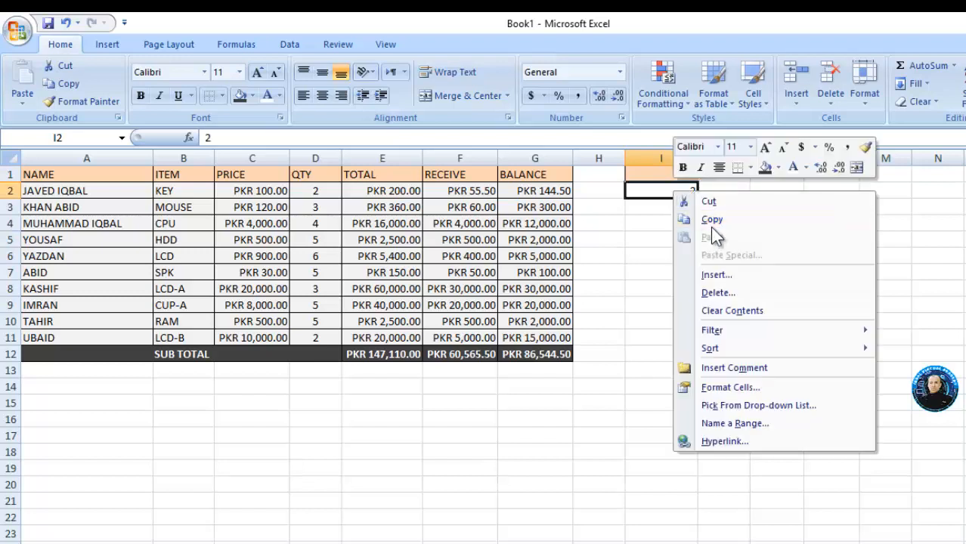
{"action": "left_click", "coordinate": [710, 221]}
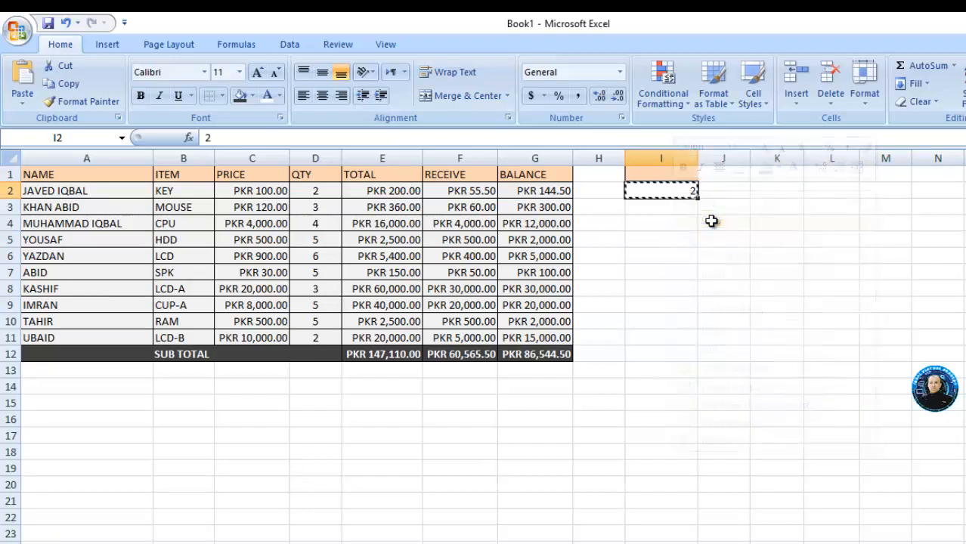
{"action": "left_click_drag", "start_coordinate": [561, 192], "coordinate": [546, 344]}
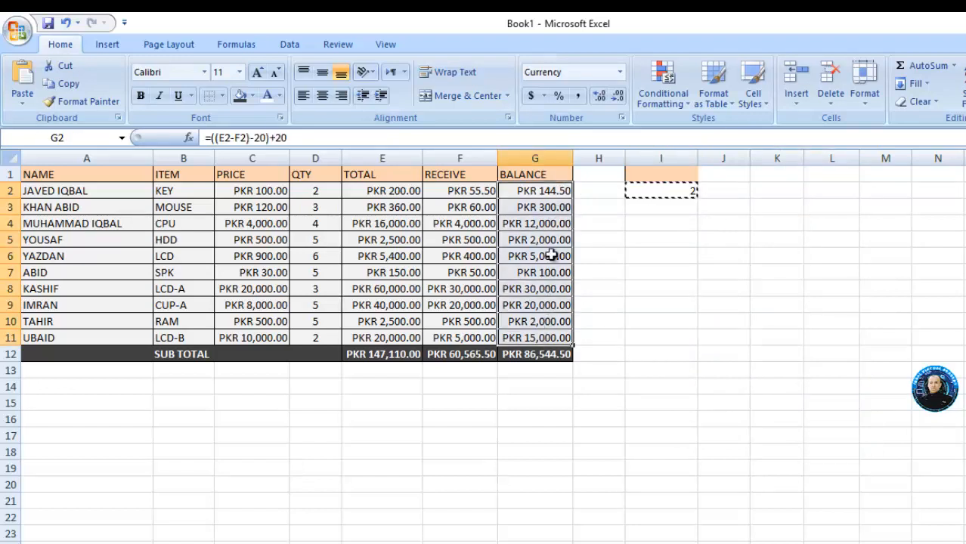
{"action": "right_click", "coordinate": [544, 196]}
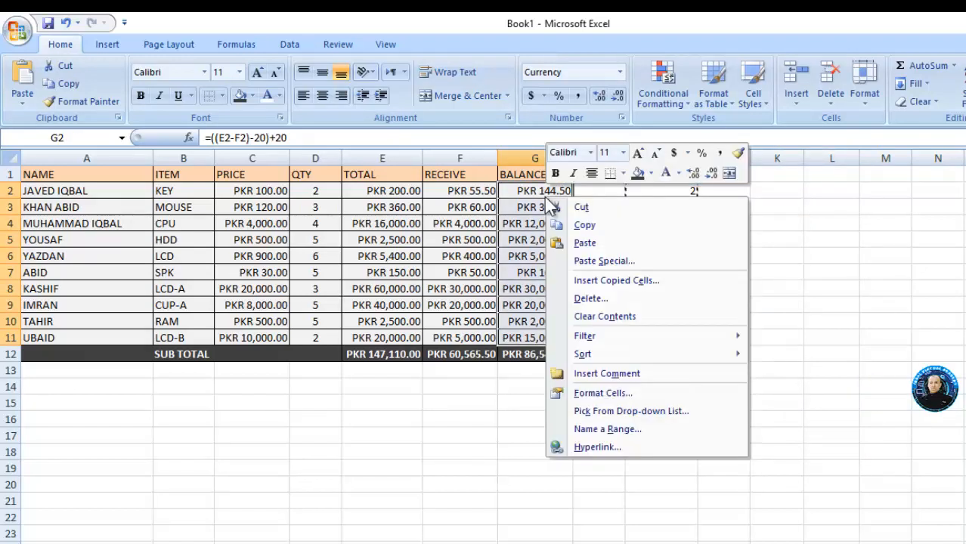
{"action": "left_click", "coordinate": [589, 265]}
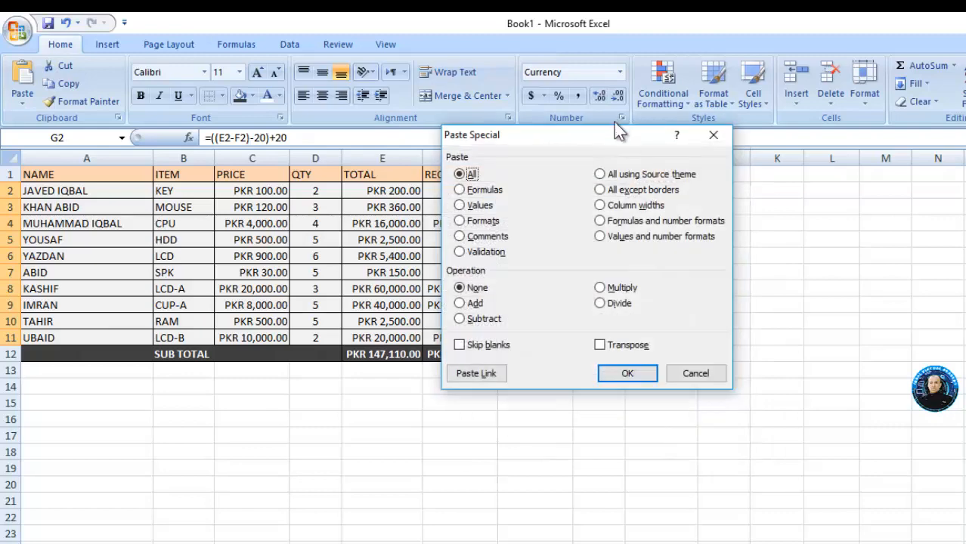
{"action": "left_click_drag", "start_coordinate": [677, 139], "coordinate": [802, 128]}
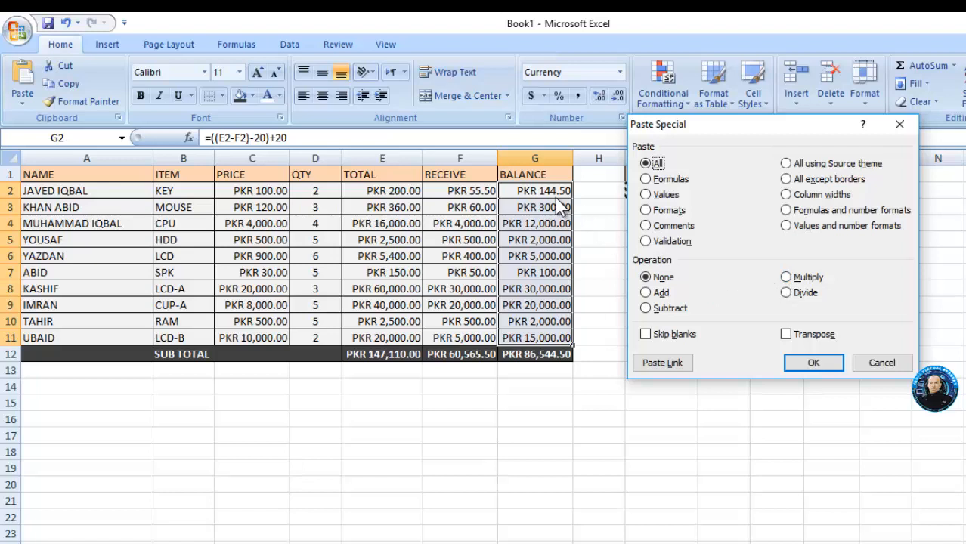
{"action": "left_click", "coordinate": [786, 278]}
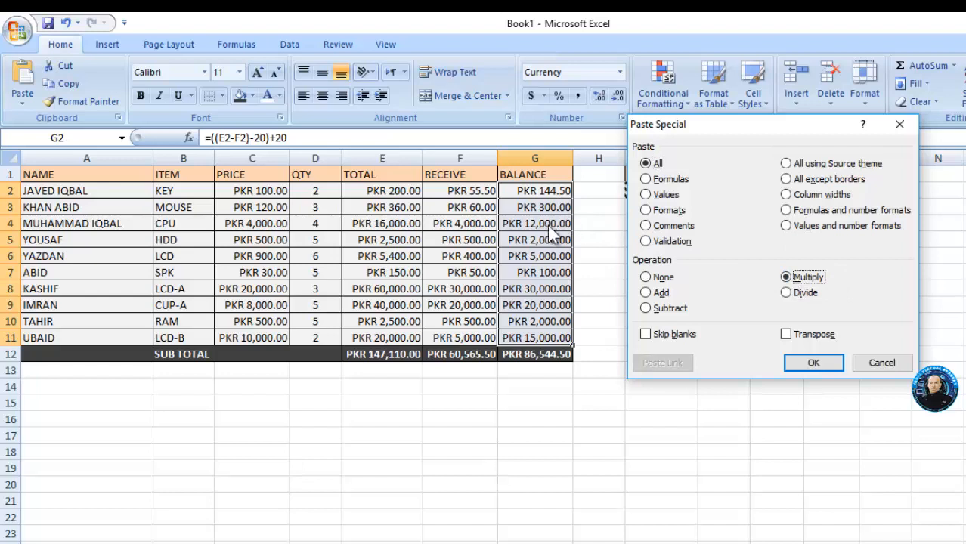
{"action": "left_click", "coordinate": [813, 364]}
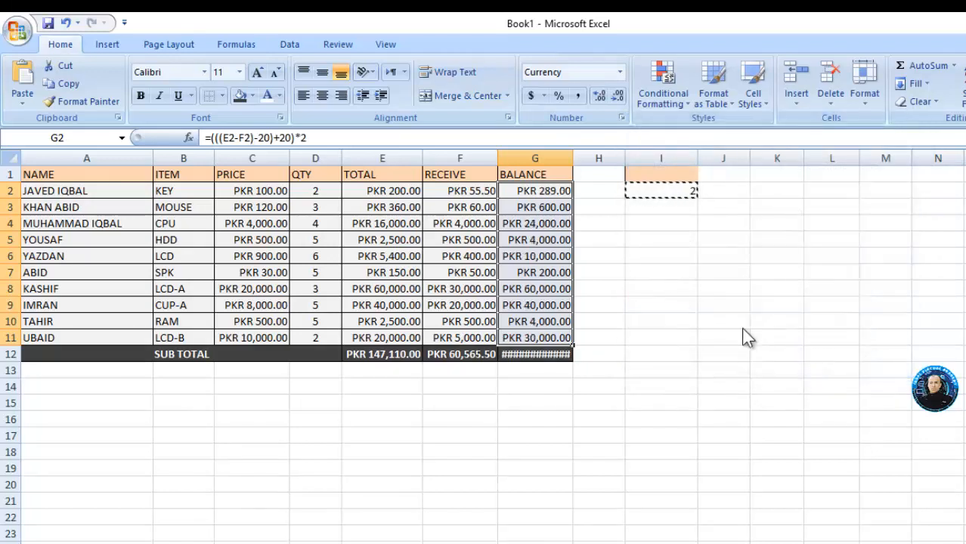
{"action": "key", "text": "ctrl+z"}
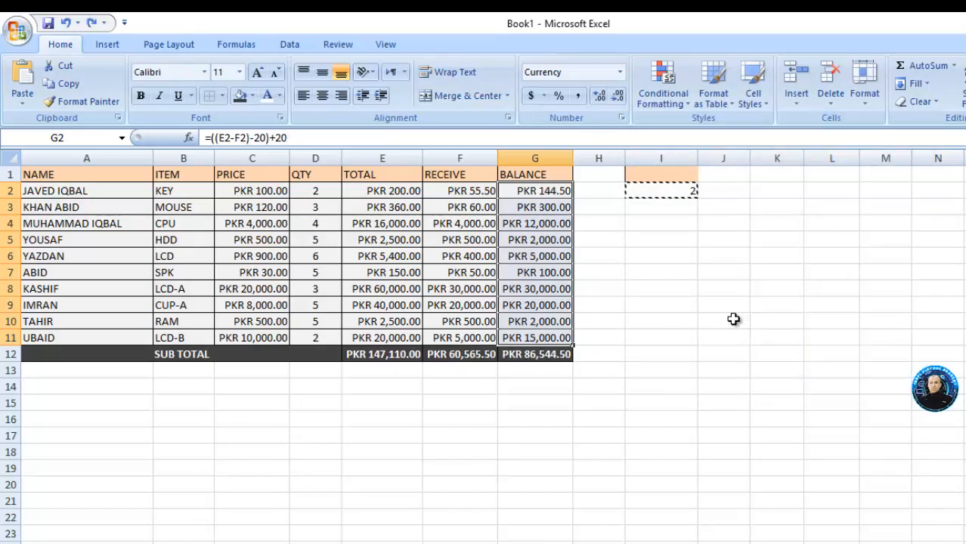
{"action": "left_click", "coordinate": [688, 246]}
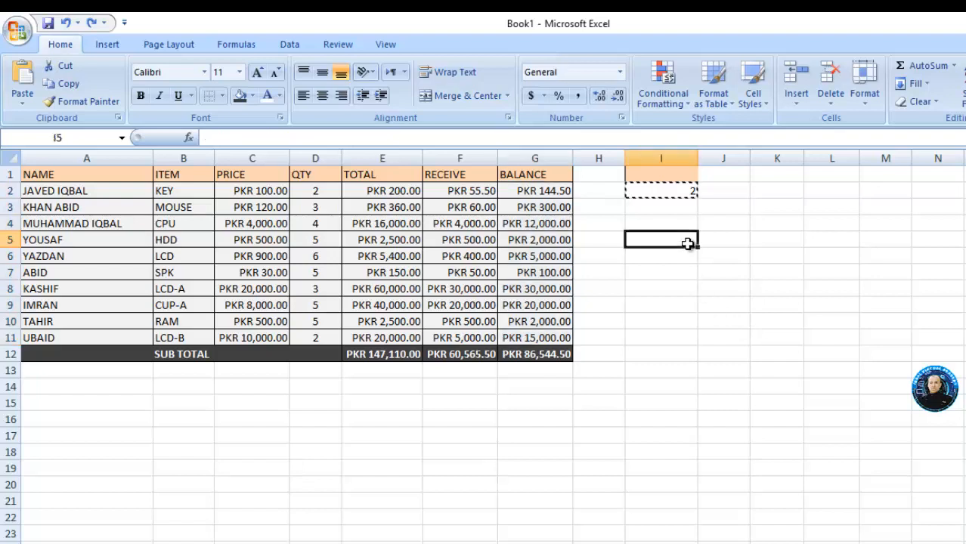
Step: Copy I2 again and use Paste Special with the Multiply operation to multiply the balances in G2:G11 by 2
{"action": "left_click", "coordinate": [672, 197]}
{"action": "right_click", "coordinate": [672, 194]}
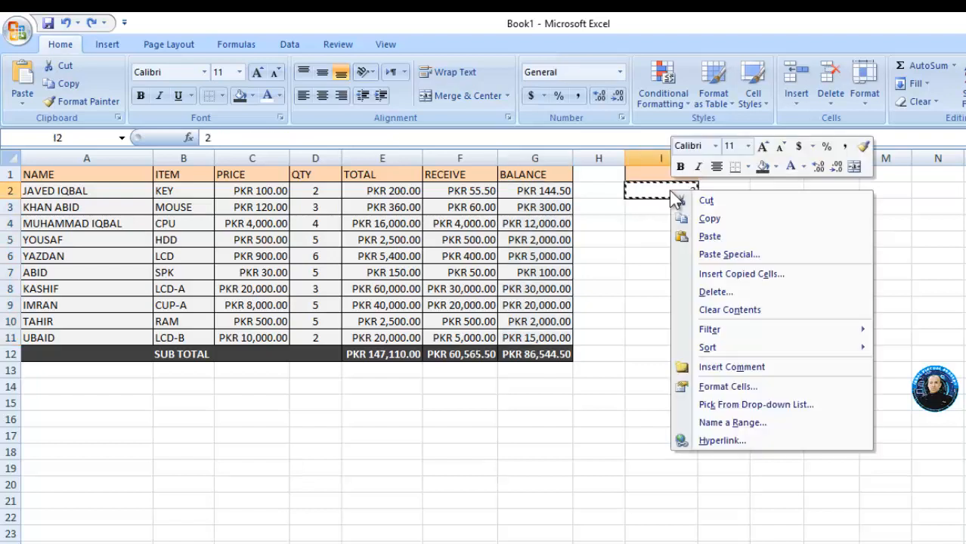
{"action": "left_click", "coordinate": [697, 220]}
{"action": "left_click_drag", "start_coordinate": [557, 192], "coordinate": [554, 338]}
{"action": "right_click", "coordinate": [554, 339]}
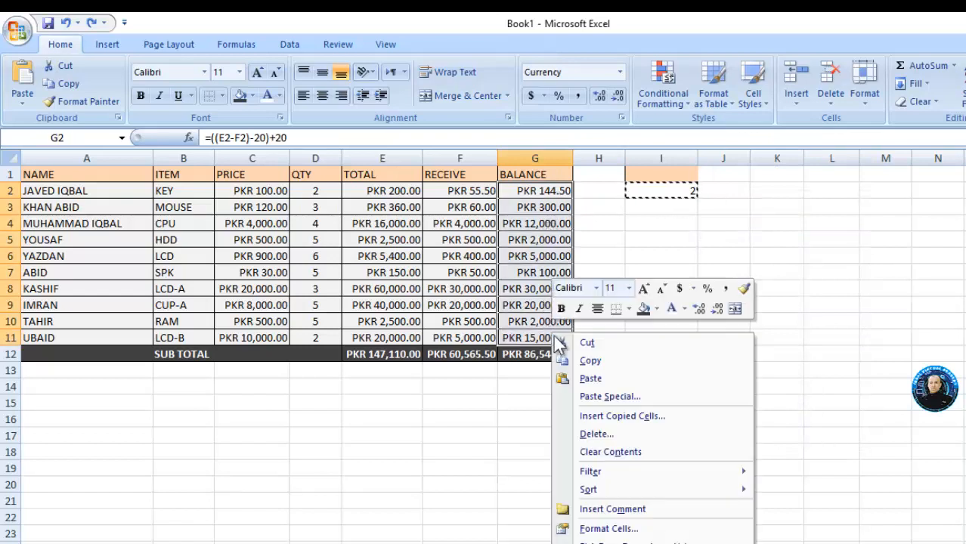
{"action": "left_click", "coordinate": [598, 396]}
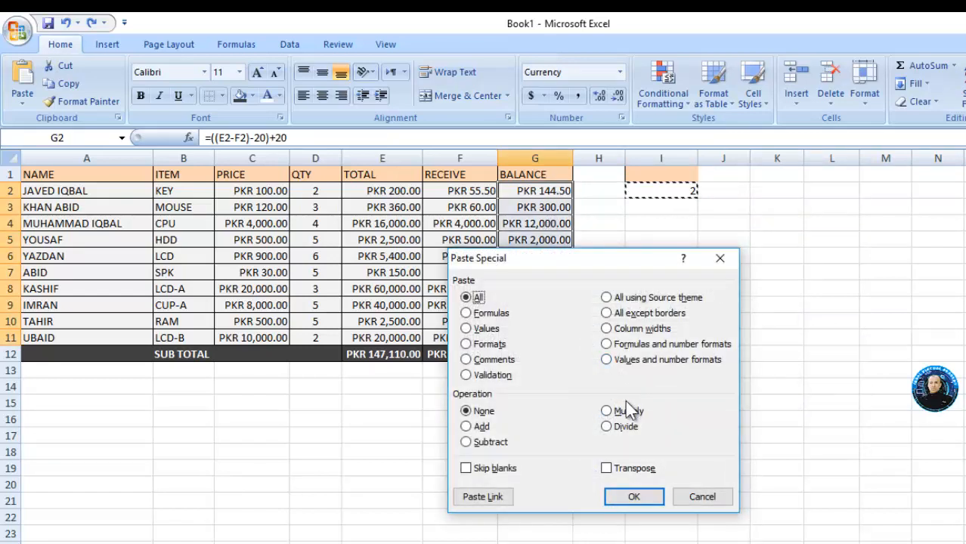
{"action": "left_click", "coordinate": [608, 412]}
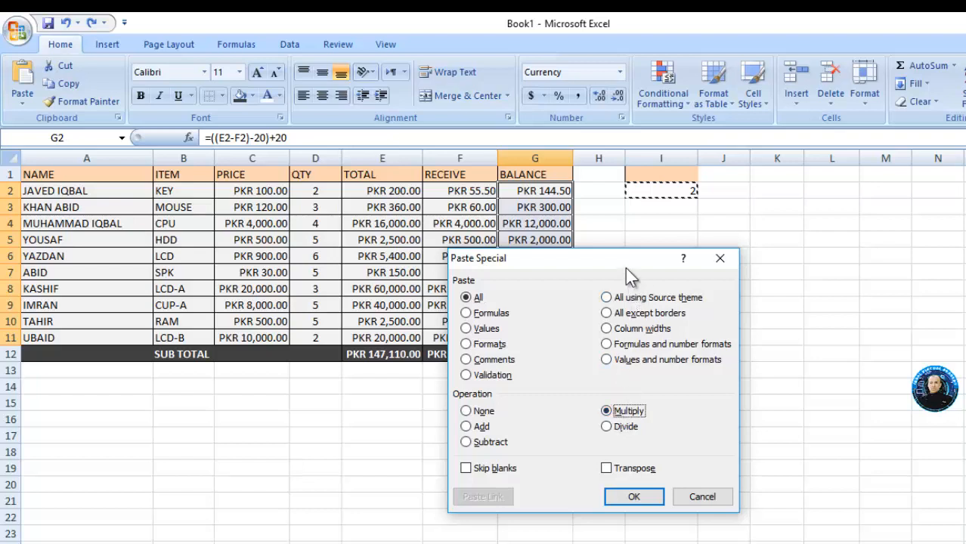
{"action": "left_click_drag", "start_coordinate": [626, 269], "coordinate": [788, 177]}
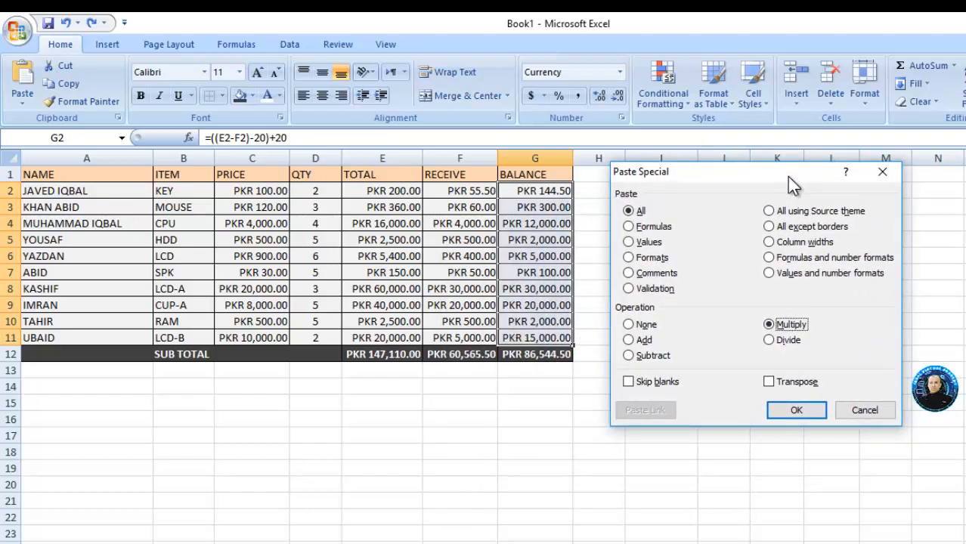
{"action": "left_click", "coordinate": [797, 410]}
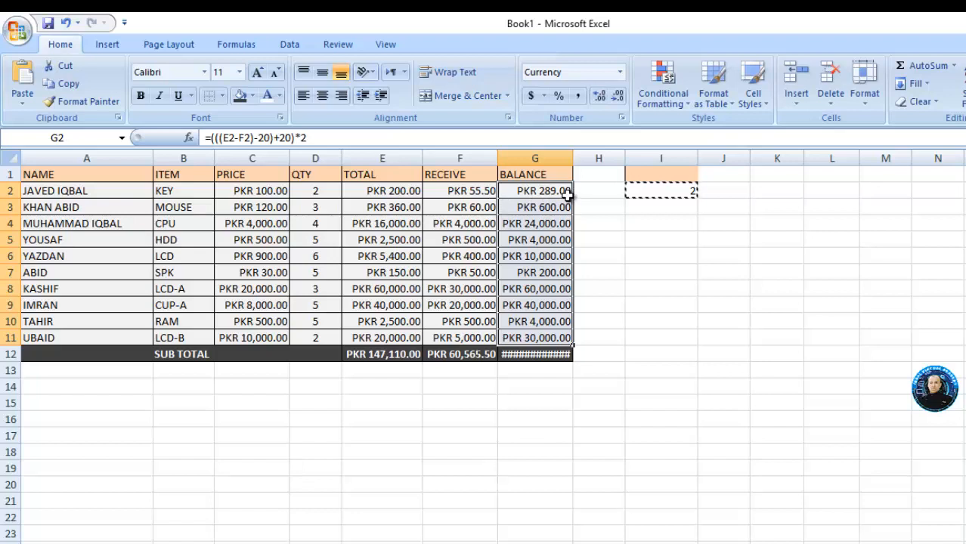
Step: Check the formula of the balance in G3 and undo the multiplication of G2:G11
{"action": "left_click", "coordinate": [550, 208]}
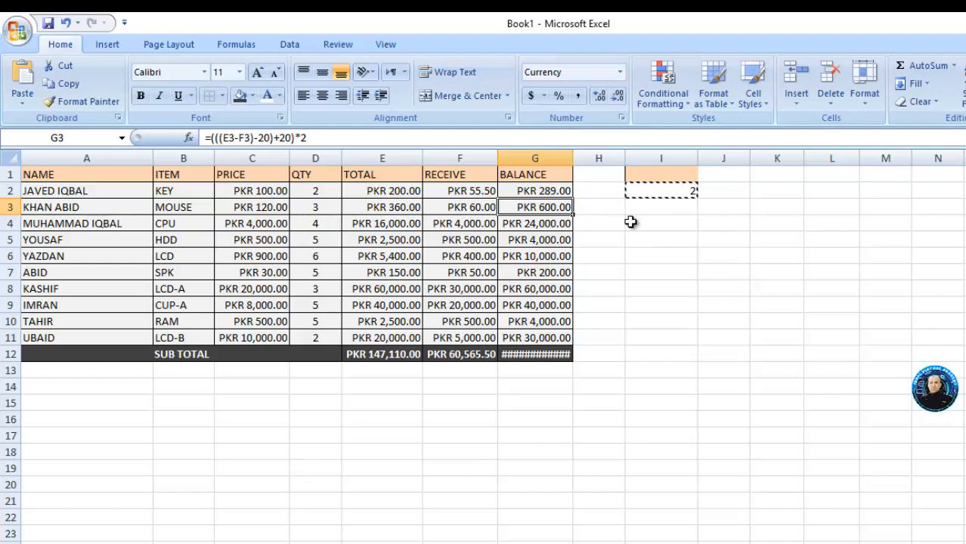
{"action": "key", "text": "ctrl+z"}
{"action": "left_click", "coordinate": [630, 221]}
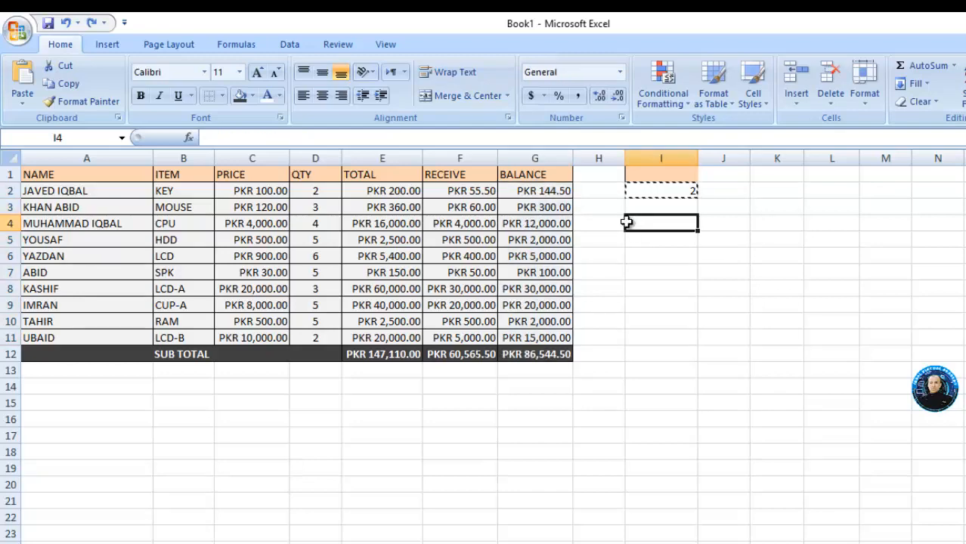
Step: Multiply only the balance in G2 by the 2 copied from I2 with Paste Special, and undo the multiplication
{"action": "left_click", "coordinate": [541, 195]}
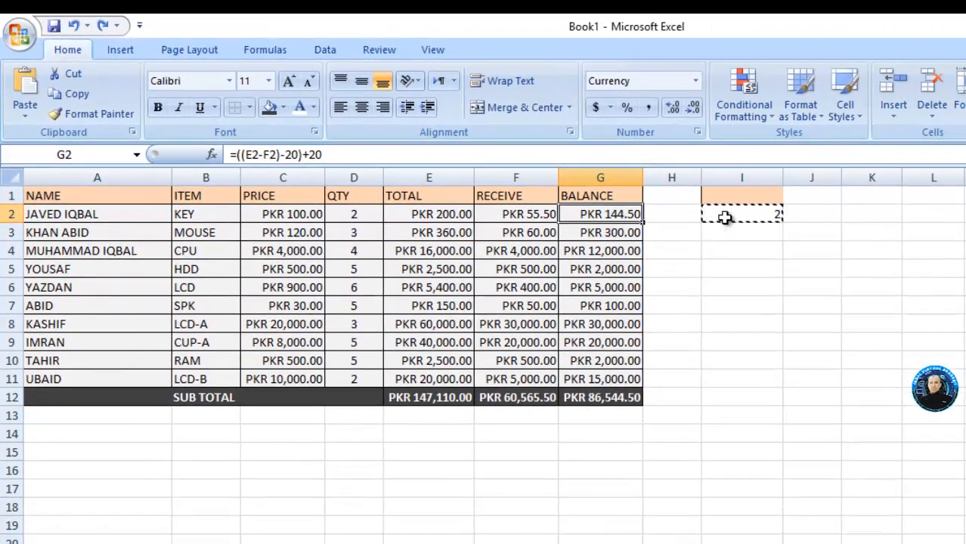
{"action": "right_click", "coordinate": [724, 218]}
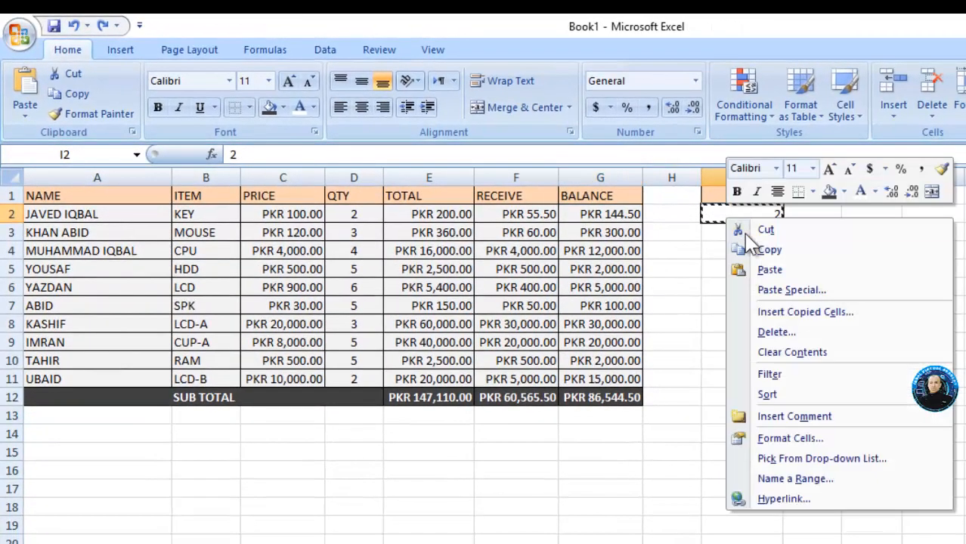
{"action": "left_click", "coordinate": [749, 248]}
{"action": "left_click", "coordinate": [634, 216]}
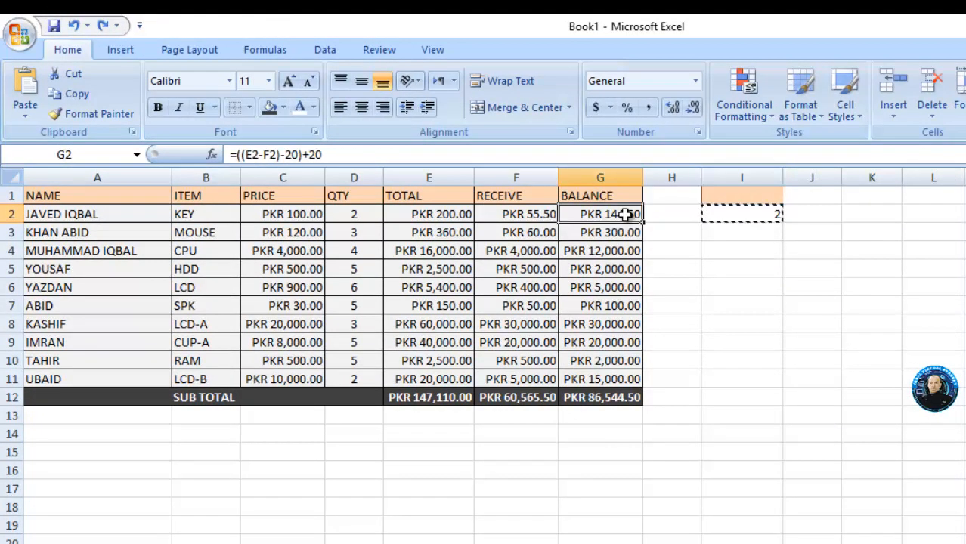
{"action": "right_click", "coordinate": [632, 217]}
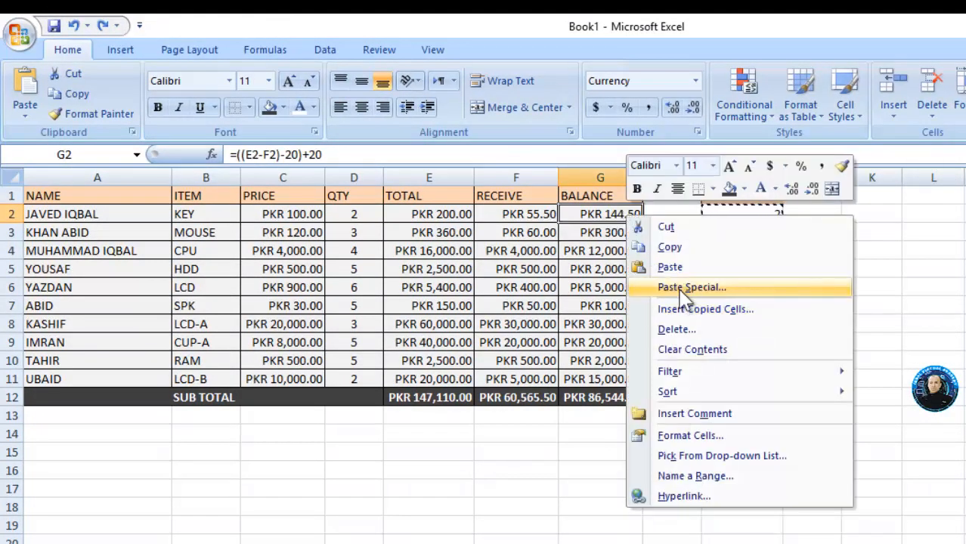
{"action": "left_click", "coordinate": [681, 289]}
{"action": "left_click", "coordinate": [695, 313]}
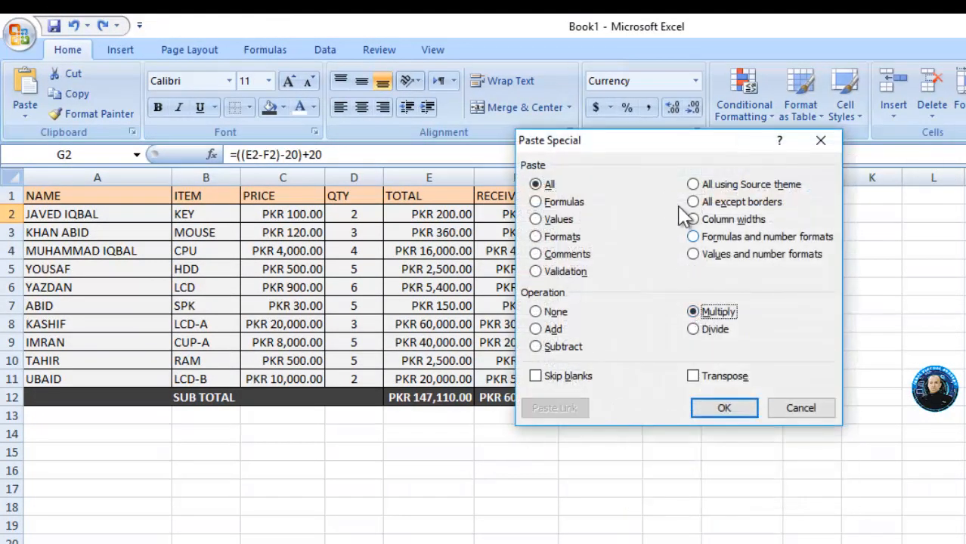
{"action": "left_click_drag", "start_coordinate": [667, 143], "coordinate": [887, 209]}
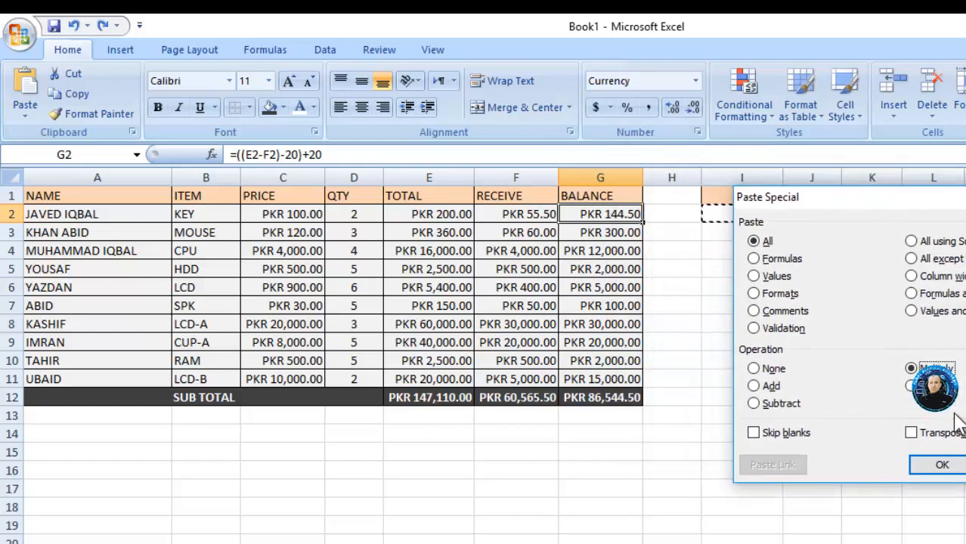
{"action": "left_click", "coordinate": [951, 459]}
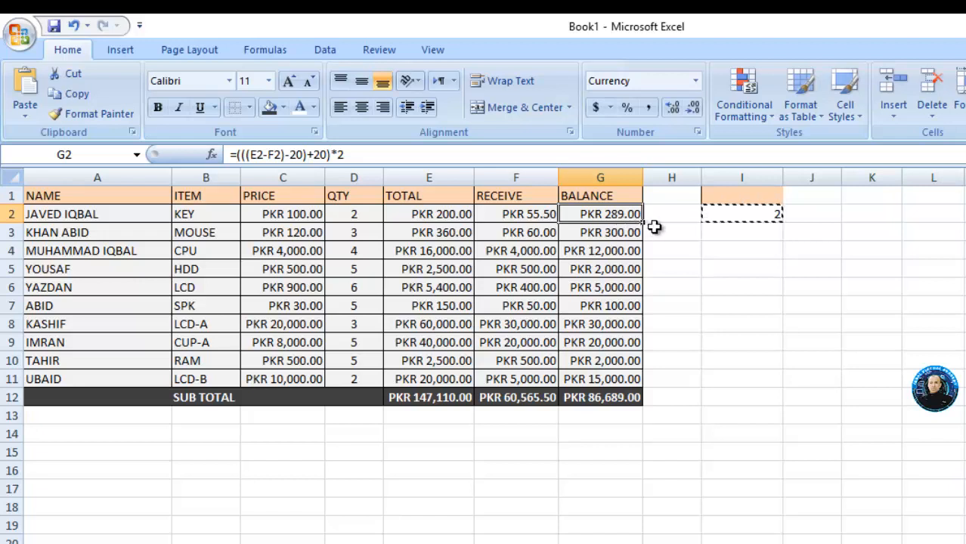
{"action": "key", "text": "ctrl+z"}
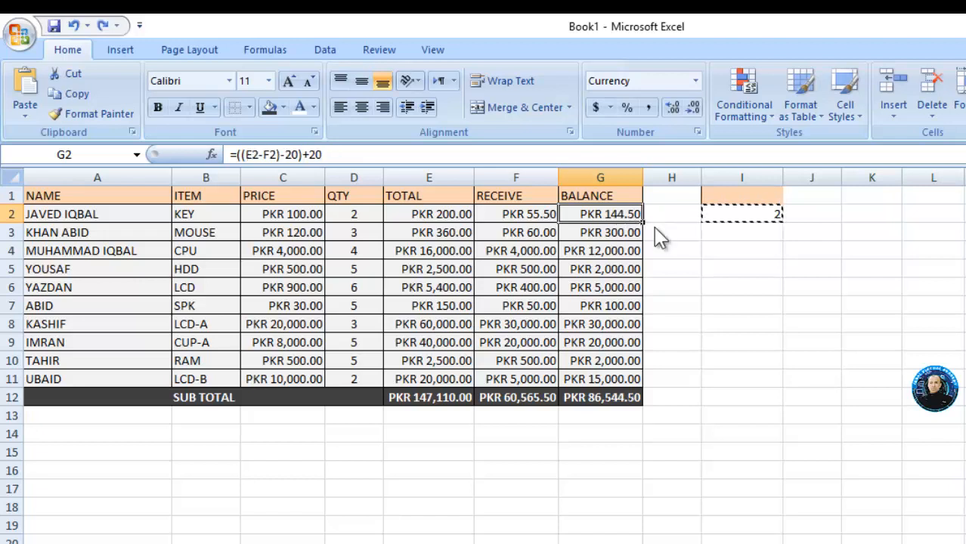
{"action": "left_click", "coordinate": [735, 244]}
{"action": "left_click", "coordinate": [760, 222]}
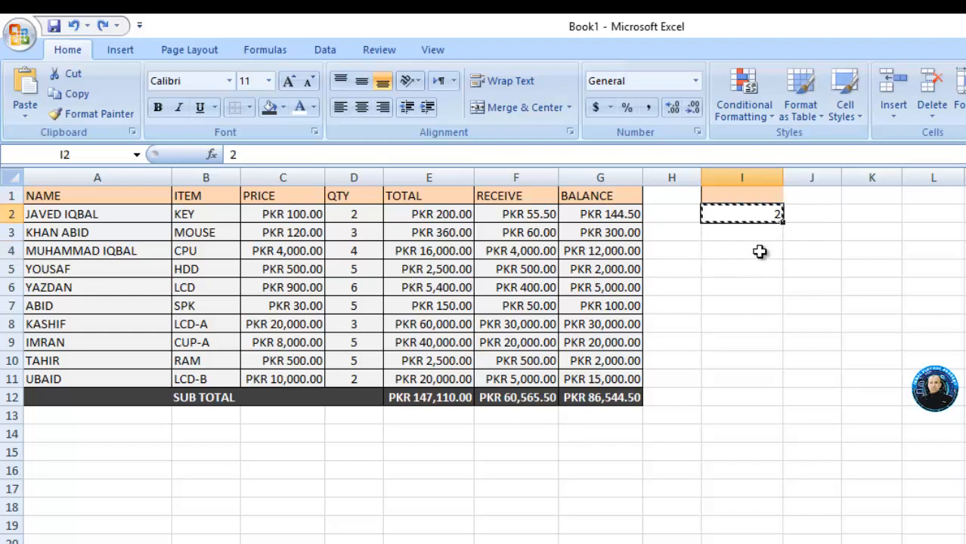
{"action": "right_click", "coordinate": [758, 219]}
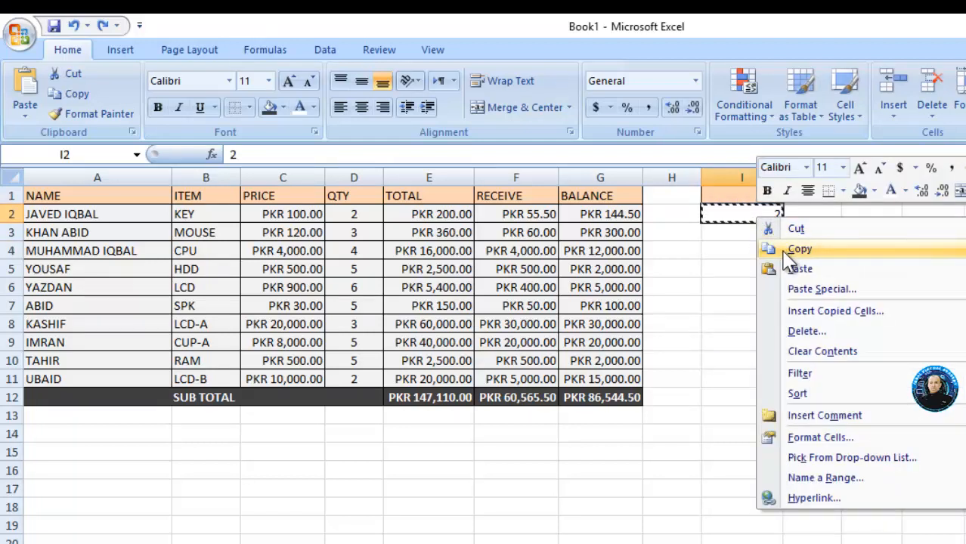
{"action": "left_click", "coordinate": [787, 252]}
{"action": "left_click_drag", "start_coordinate": [619, 214], "coordinate": [603, 375]}
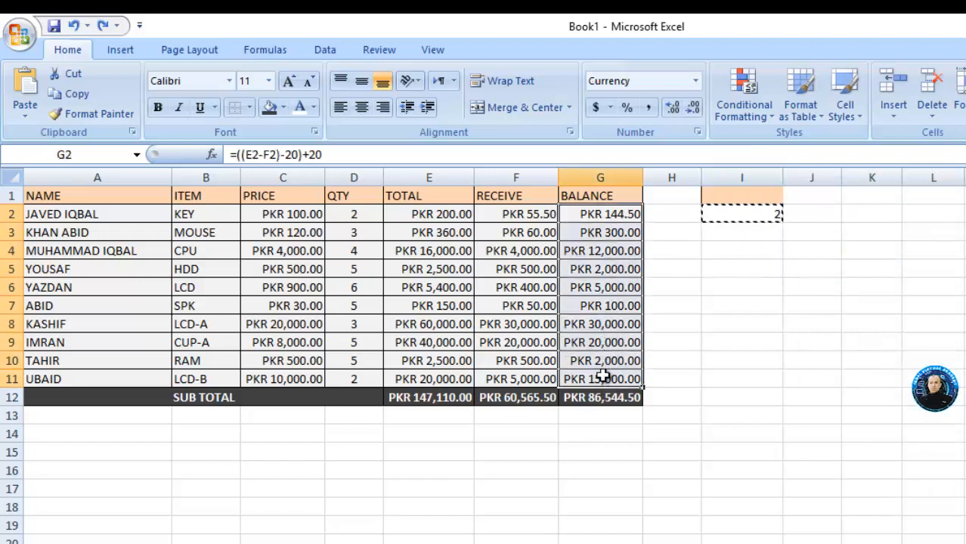
{"action": "right_click", "coordinate": [603, 376]}
{"action": "left_click", "coordinate": [649, 449]}
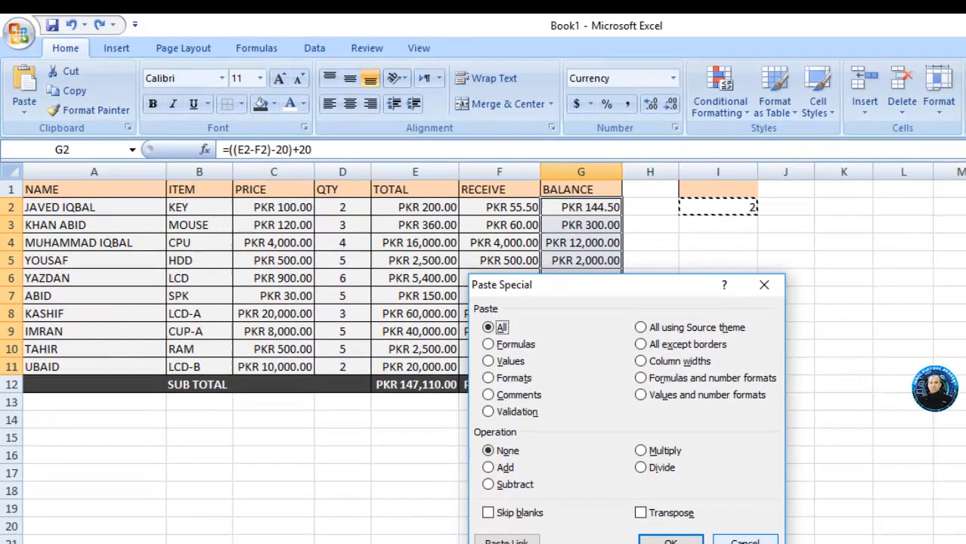
{"action": "left_click", "coordinate": [744, 541]}
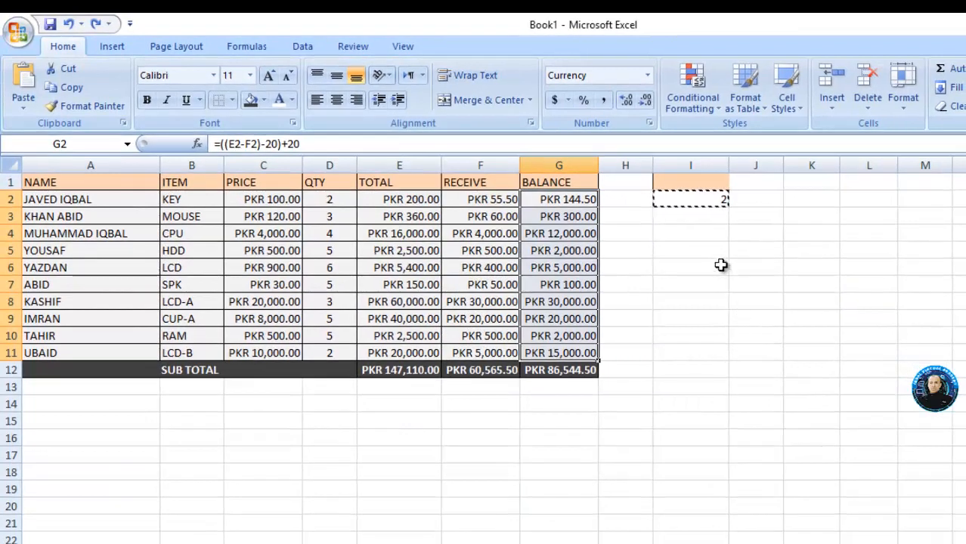
Step: Copy the 2 in I2 and multiply all the balances in G2:G11 by it using the Paste Special Multiply operation
{"action": "right_click", "coordinate": [707, 202]}
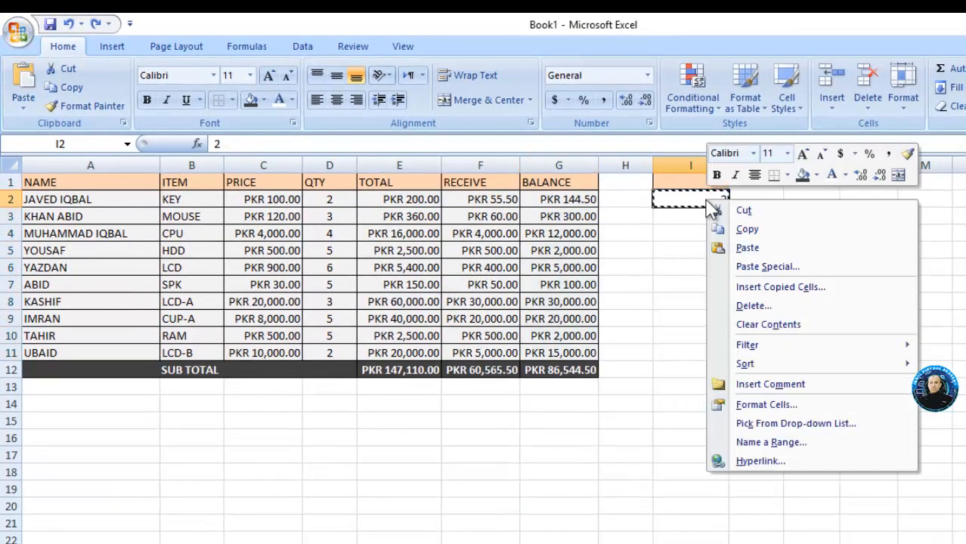
{"action": "left_click", "coordinate": [746, 229]}
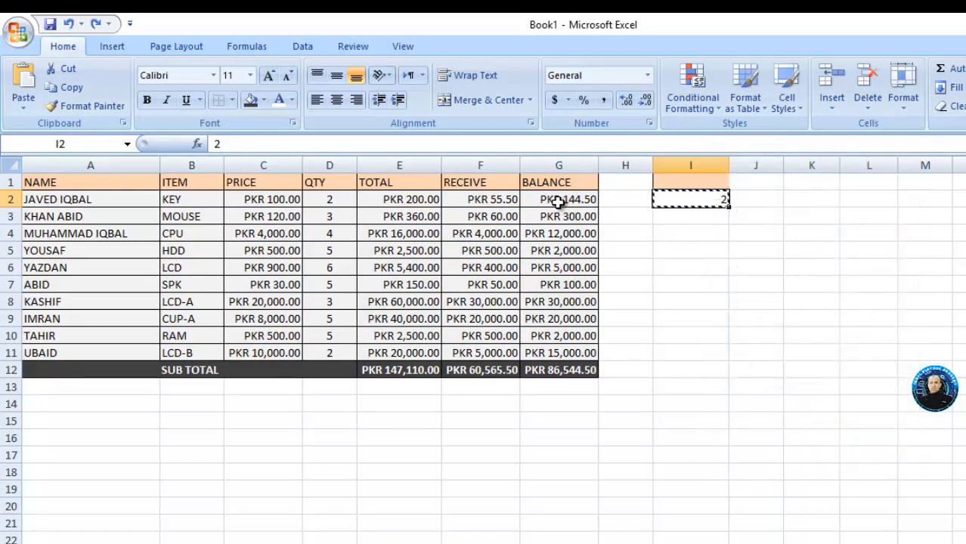
{"action": "left_click_drag", "start_coordinate": [558, 199], "coordinate": [554, 349]}
{"action": "right_click", "coordinate": [554, 349]}
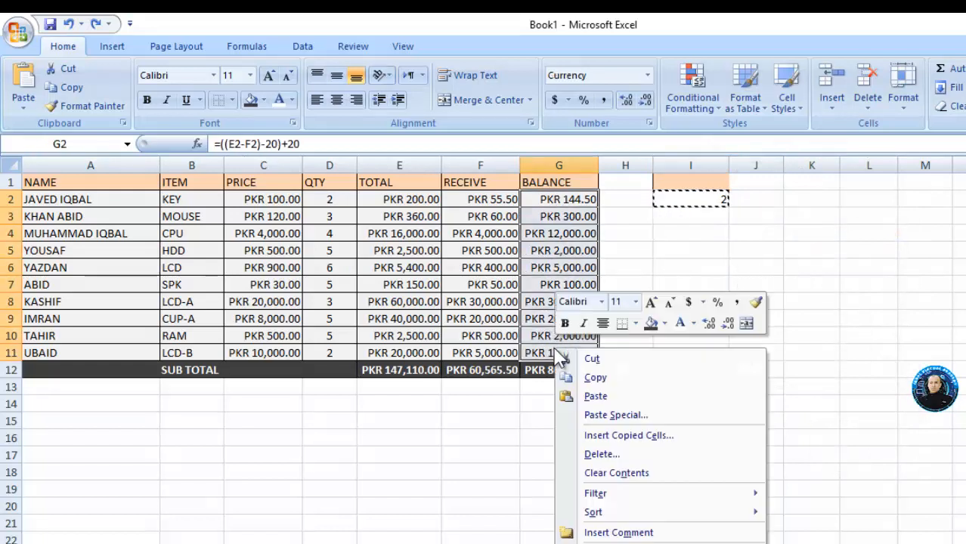
{"action": "left_click", "coordinate": [601, 413]}
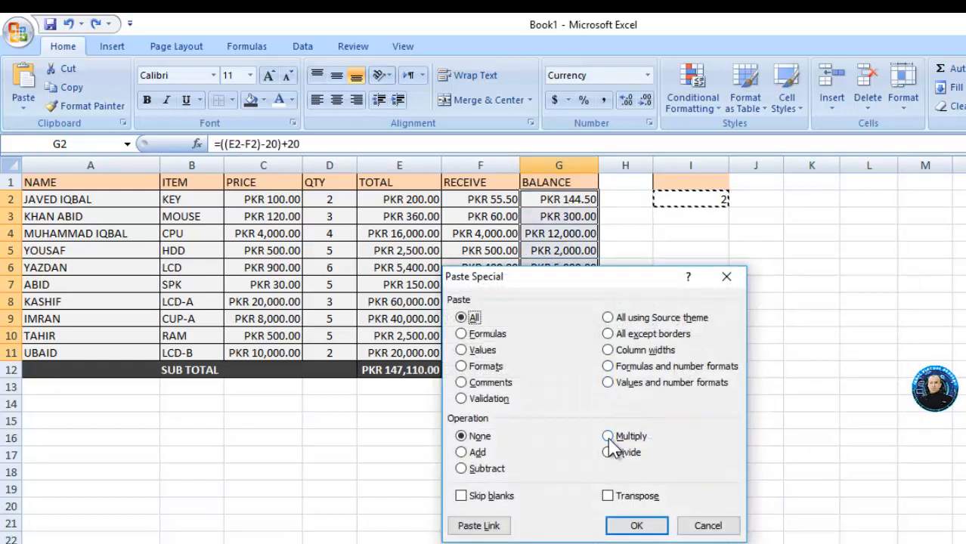
{"action": "left_click", "coordinate": [609, 437]}
{"action": "left_click", "coordinate": [634, 525]}
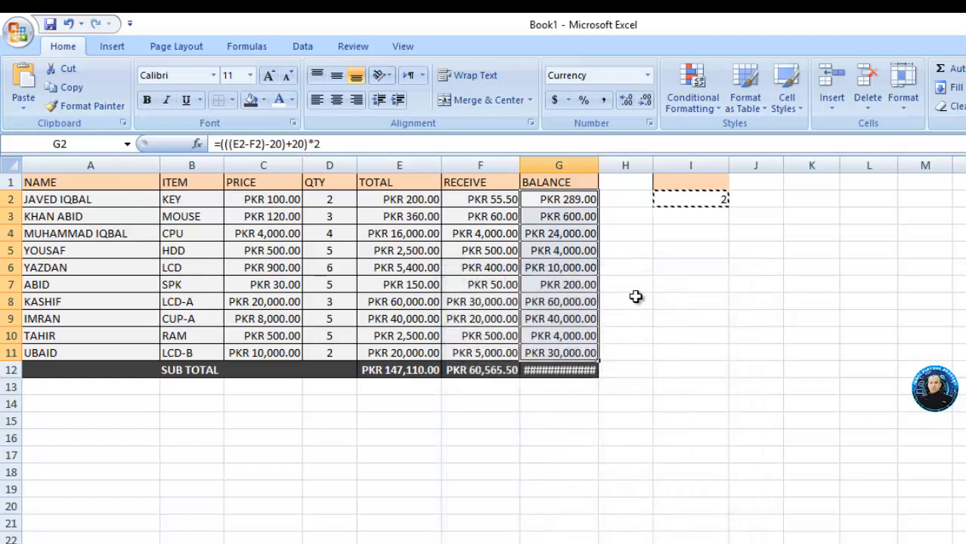
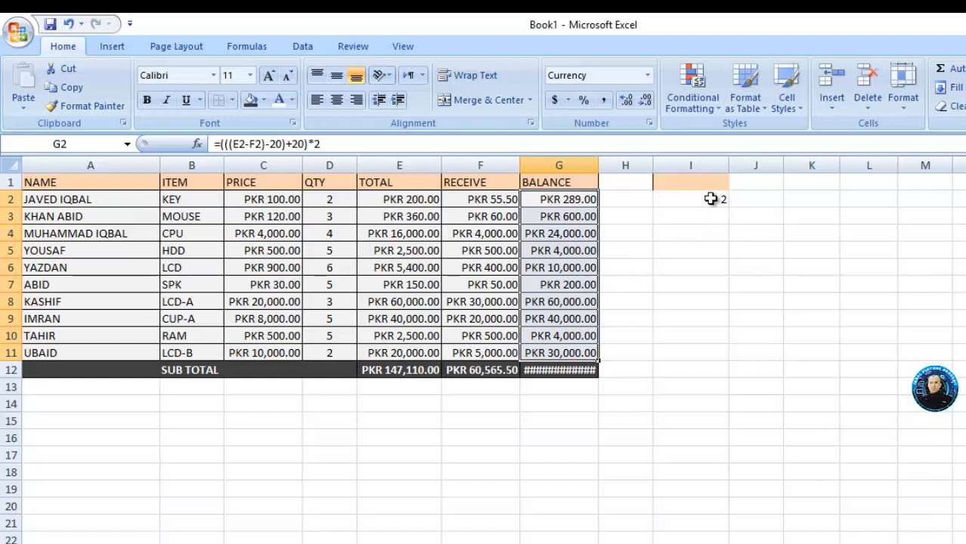
Step: Copy I2 again and divide the balances in G2:G11 by 2 using the Paste Special Divide operation, ending copy mode
{"action": "left_click", "coordinate": [712, 199]}
{"action": "right_click", "coordinate": [712, 199]}
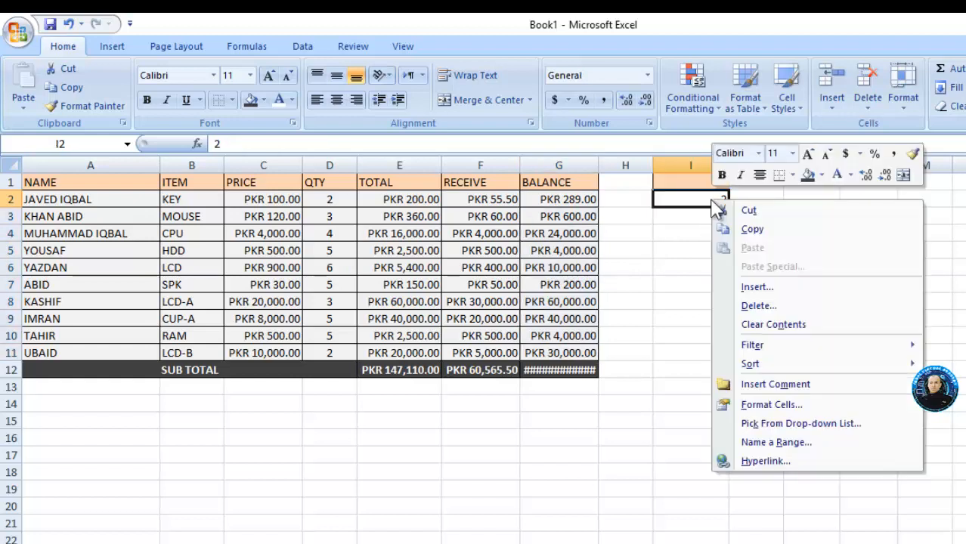
{"action": "left_click", "coordinate": [737, 229]}
{"action": "left_click_drag", "start_coordinate": [586, 201], "coordinate": [569, 351]}
{"action": "right_click", "coordinate": [571, 353]}
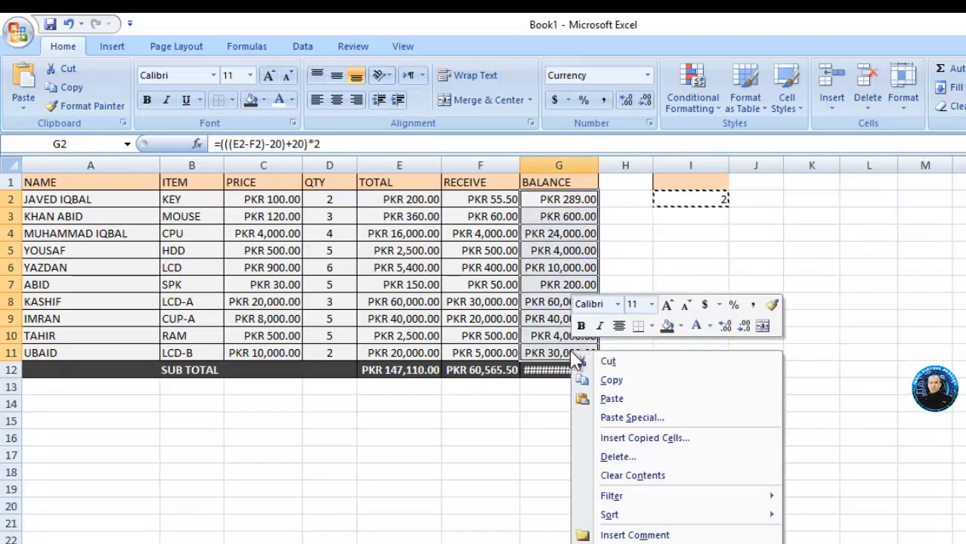
{"action": "left_click", "coordinate": [603, 417]}
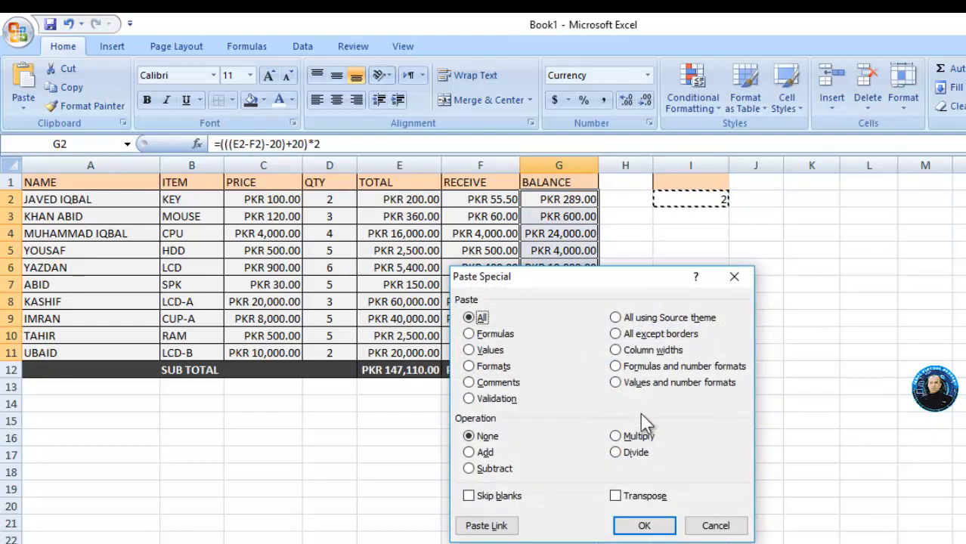
{"action": "left_click", "coordinate": [615, 453]}
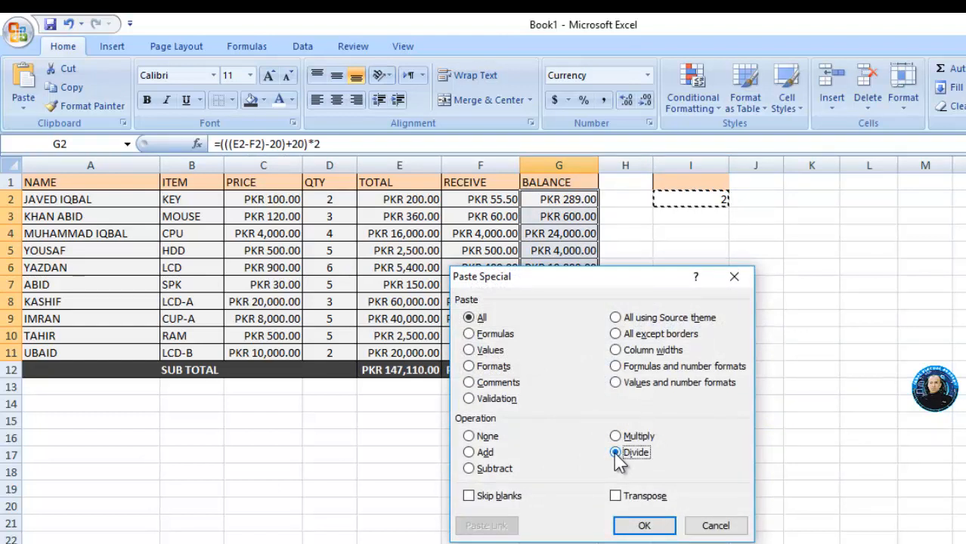
{"action": "left_click", "coordinate": [644, 526]}
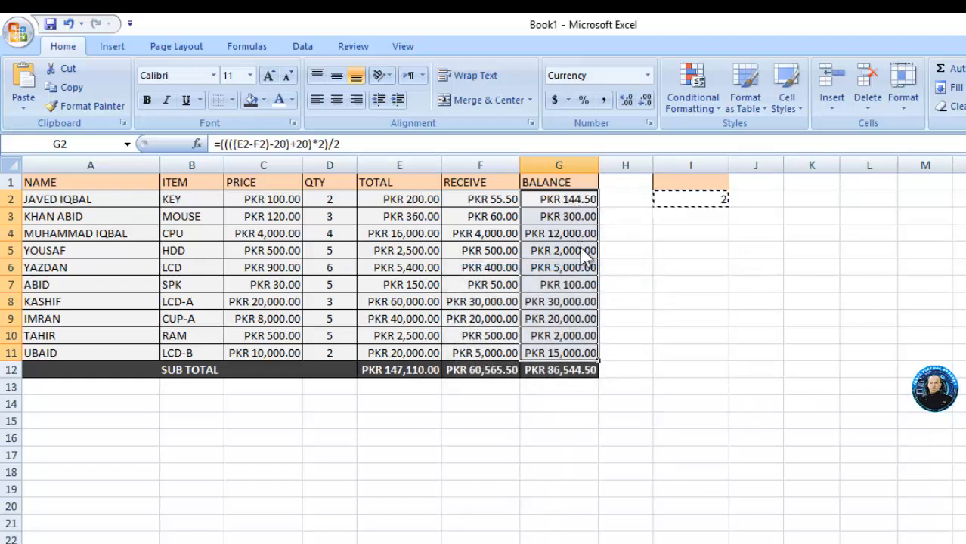
{"action": "left_click", "coordinate": [695, 268]}
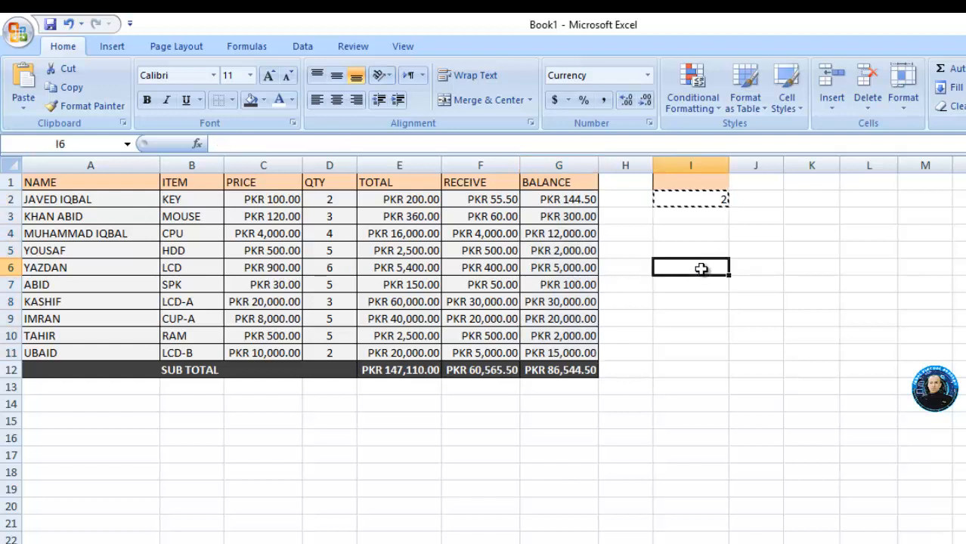
{"action": "key", "text": "Escape"}
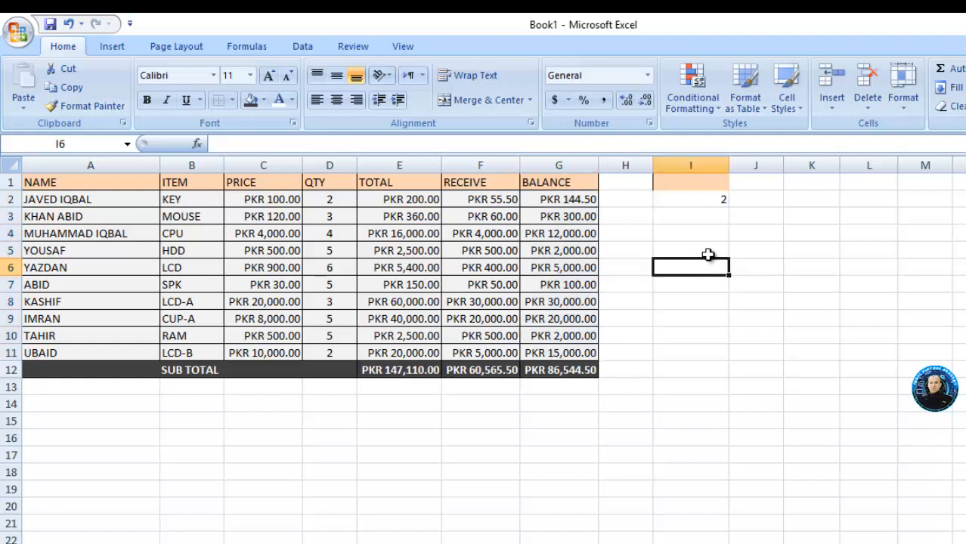
Step: Remove everything, including the leftover header formatting, from cell I1 with Clear All
{"action": "left_click", "coordinate": [724, 200]}
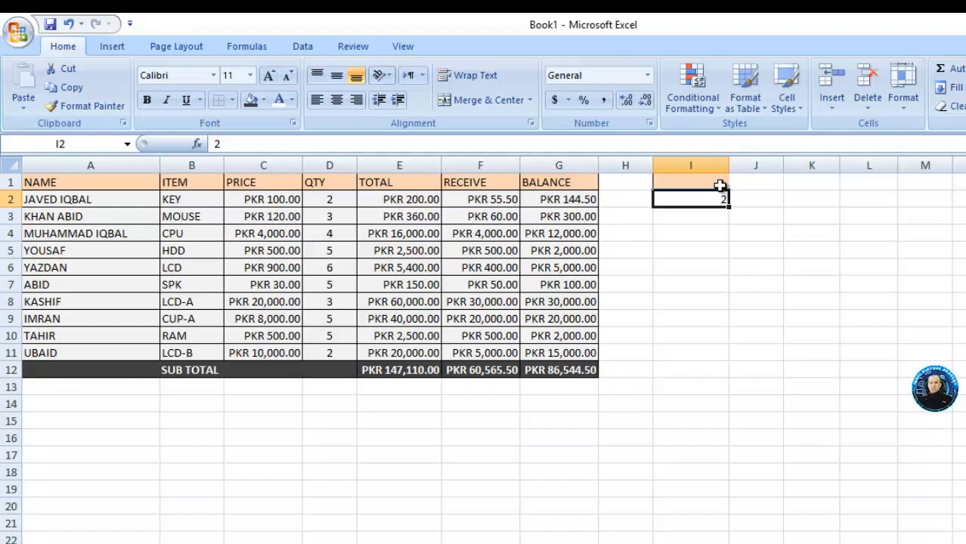
{"action": "left_click", "coordinate": [719, 183]}
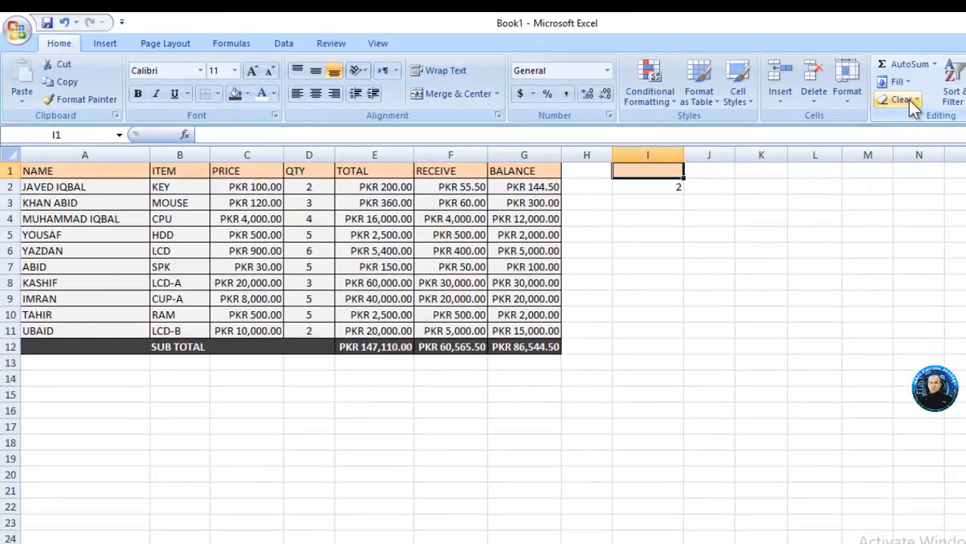
{"action": "left_click", "coordinate": [955, 106]}
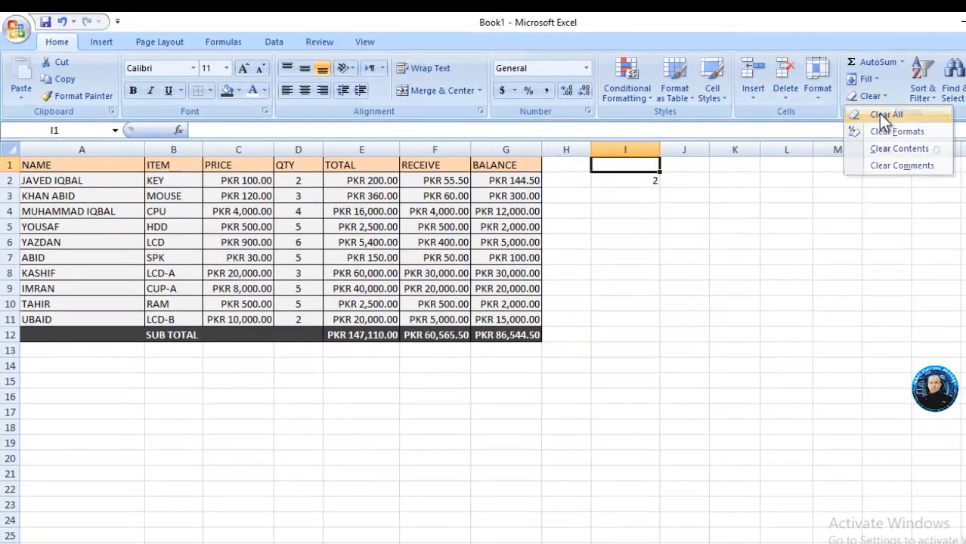
{"action": "left_click", "coordinate": [889, 117]}
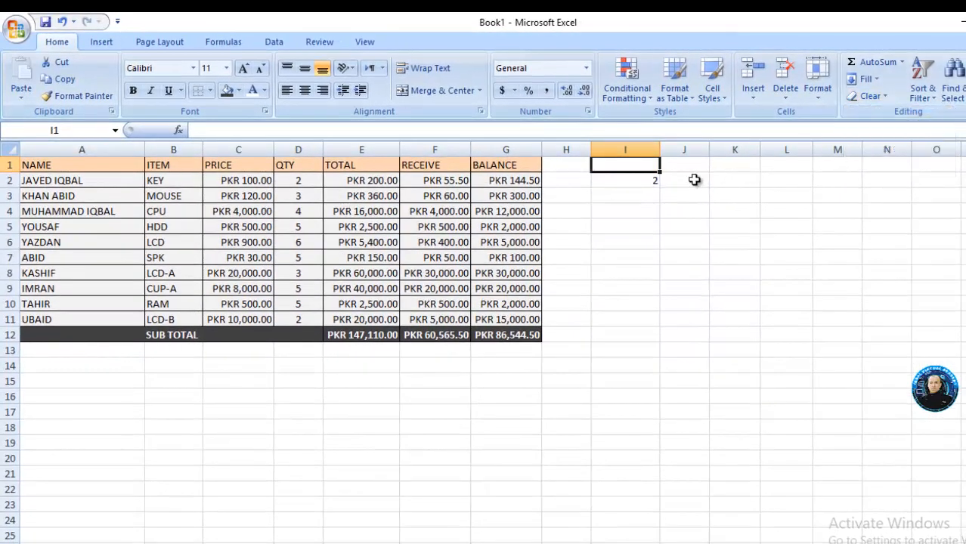
{"action": "left_click", "coordinate": [650, 182]}
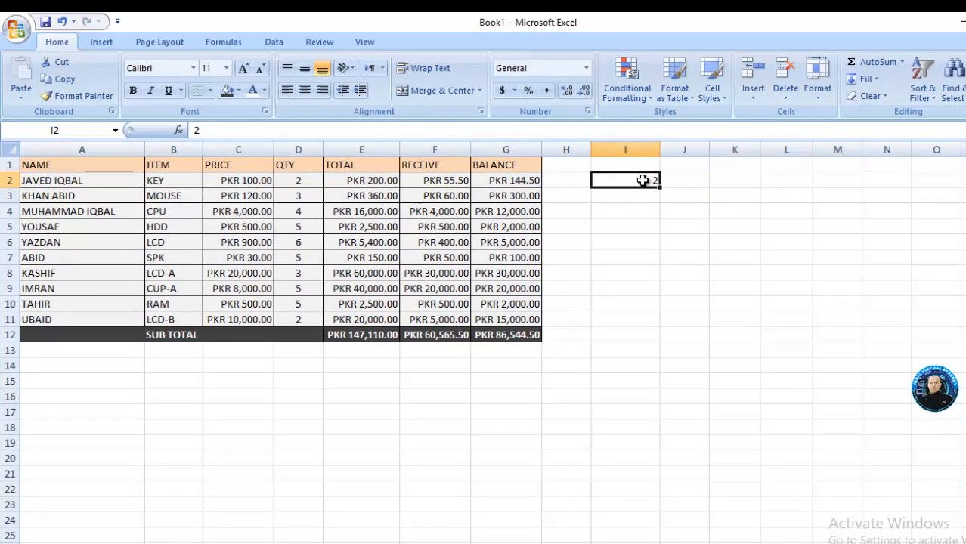
{"action": "right_click", "coordinate": [642, 180]}
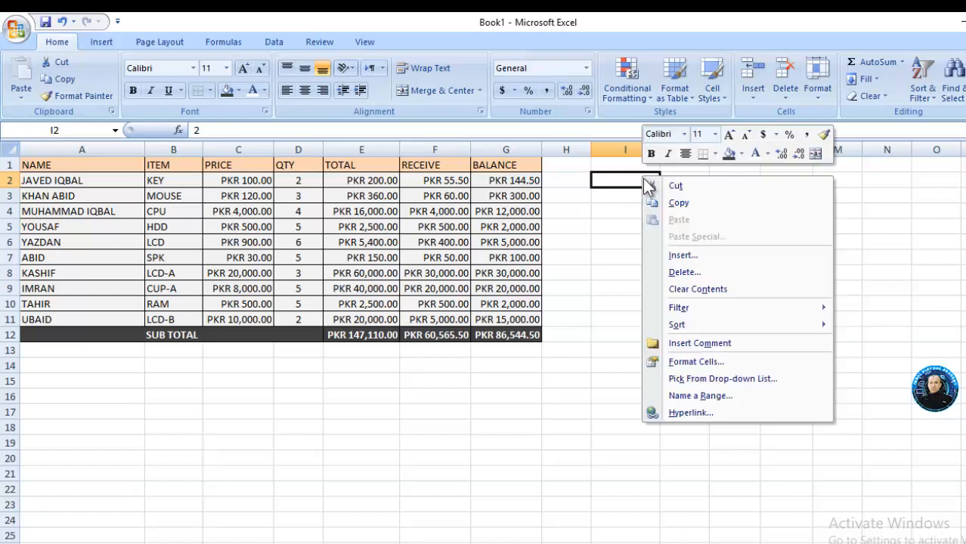
{"action": "left_click", "coordinate": [676, 271]}
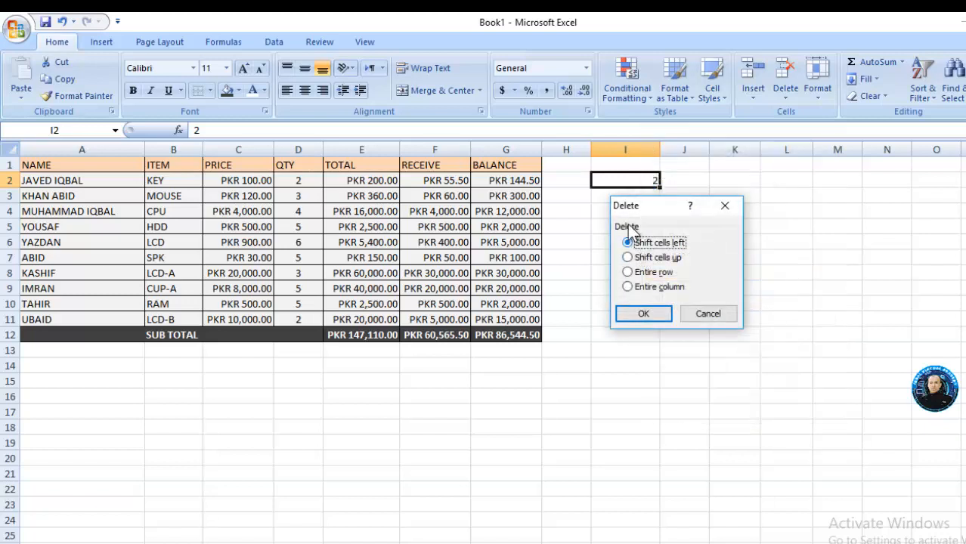
{"action": "left_click", "coordinate": [707, 313]}
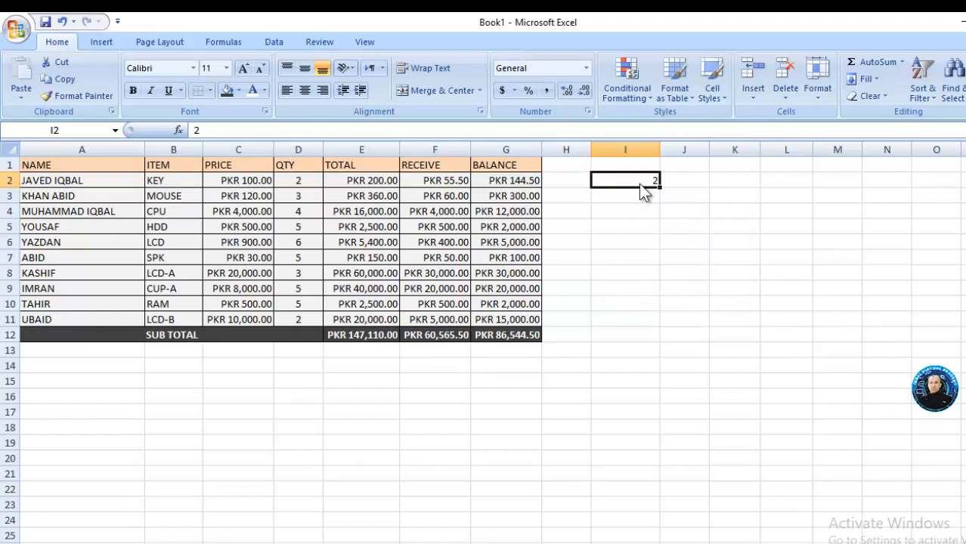
Step: Clear the contents of the helper cell I2
{"action": "right_click", "coordinate": [639, 183]}
{"action": "left_click", "coordinate": [691, 293]}
{"action": "left_click", "coordinate": [635, 199]}
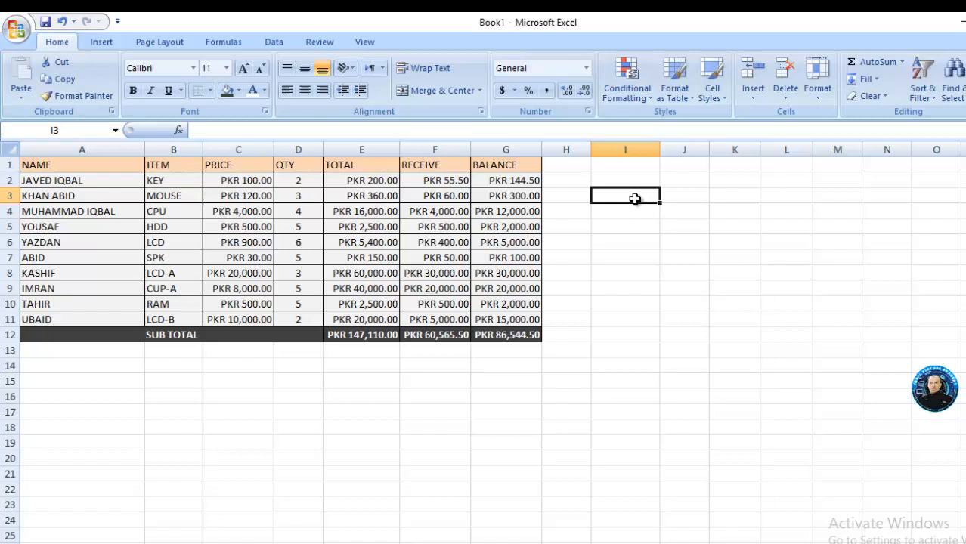
Step: Fill cell I3 with standard orange, and change its fill colour to standard dark red
{"action": "left_click", "coordinate": [239, 90]}
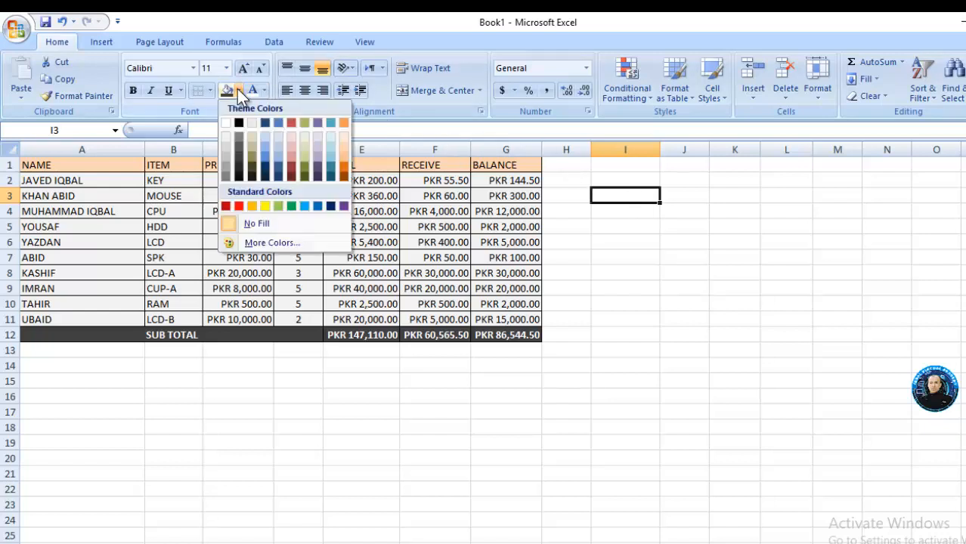
{"action": "left_click", "coordinate": [251, 207]}
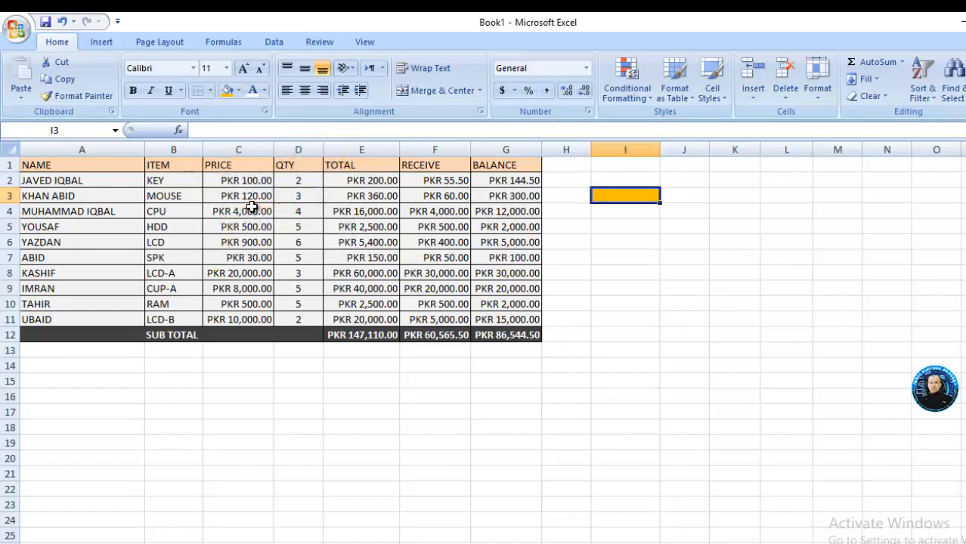
{"action": "left_click", "coordinate": [239, 88]}
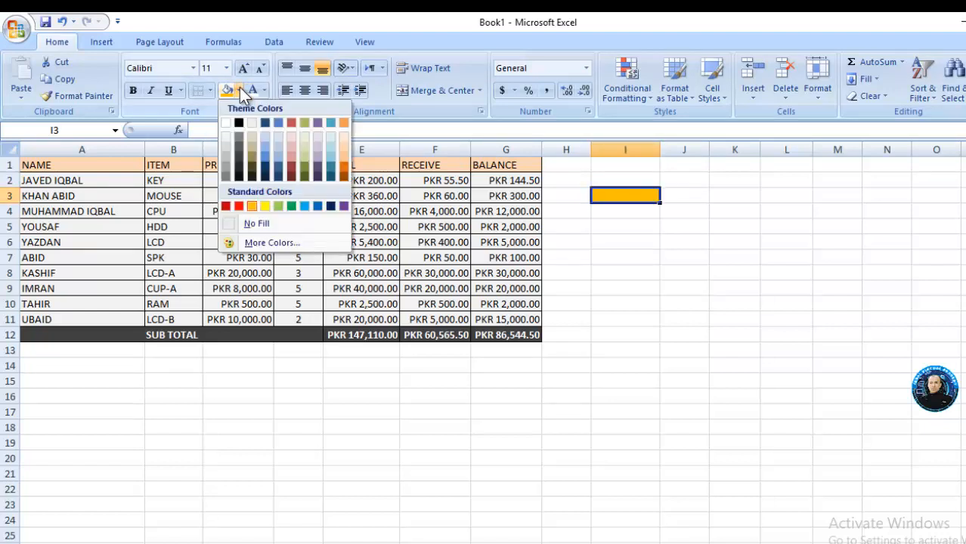
{"action": "left_click", "coordinate": [229, 208]}
{"action": "left_click", "coordinate": [617, 231]}
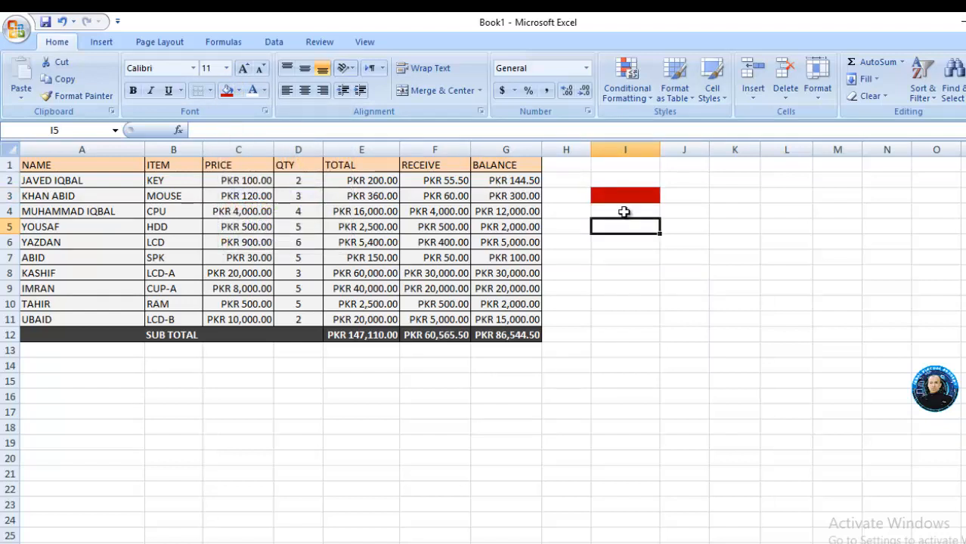
Step: Enter the sample text FFGDSFGDF in the dark red cell I3
{"action": "left_click", "coordinate": [628, 199]}
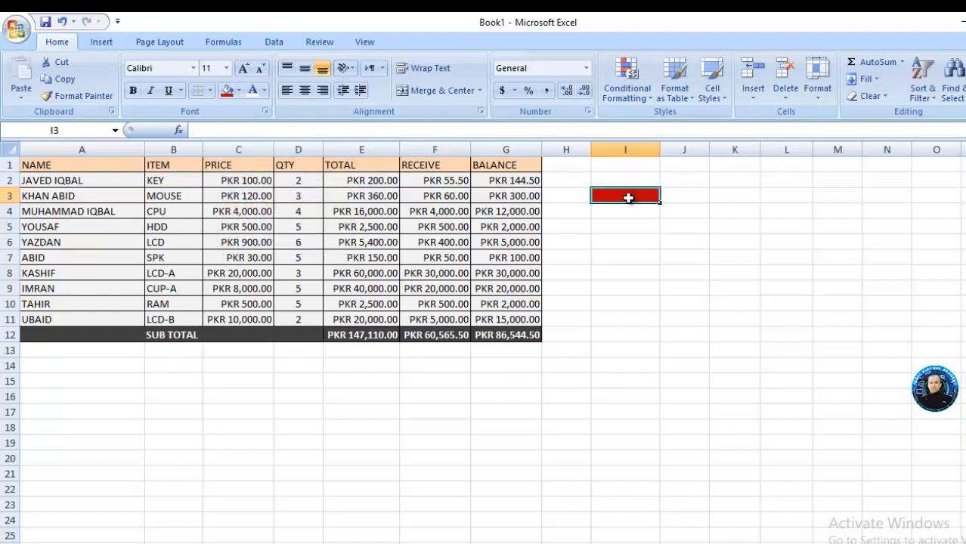
{"action": "type", "text": "FFGDSFGDF"}
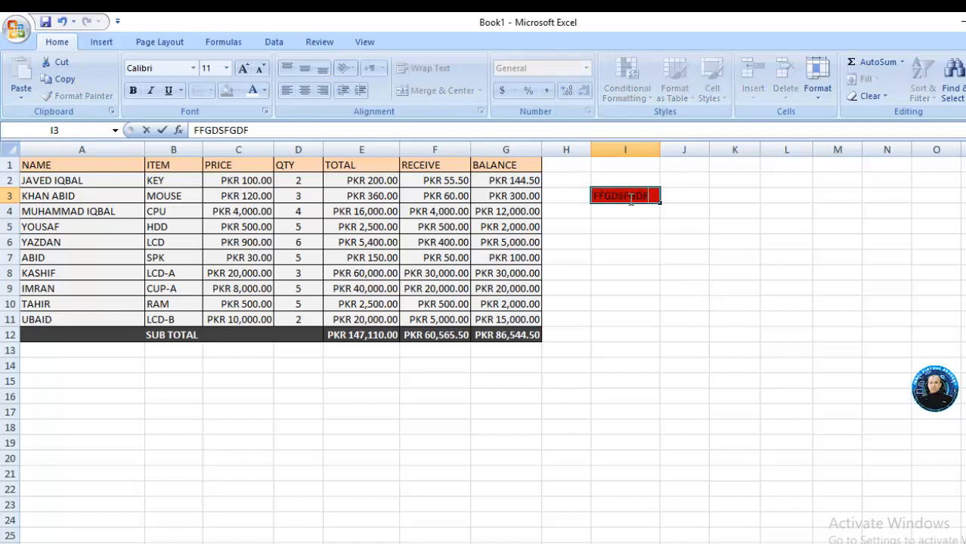
{"action": "key", "text": "Return"}
Step: Clear only the contents of cell I3, keeping its fill colour
{"action": "left_click", "coordinate": [636, 196]}
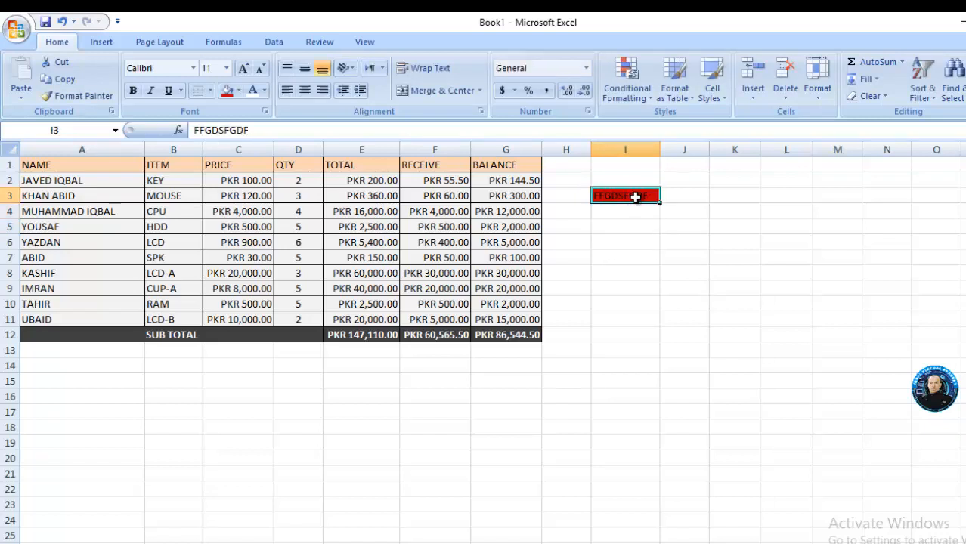
{"action": "right_click", "coordinate": [637, 198]}
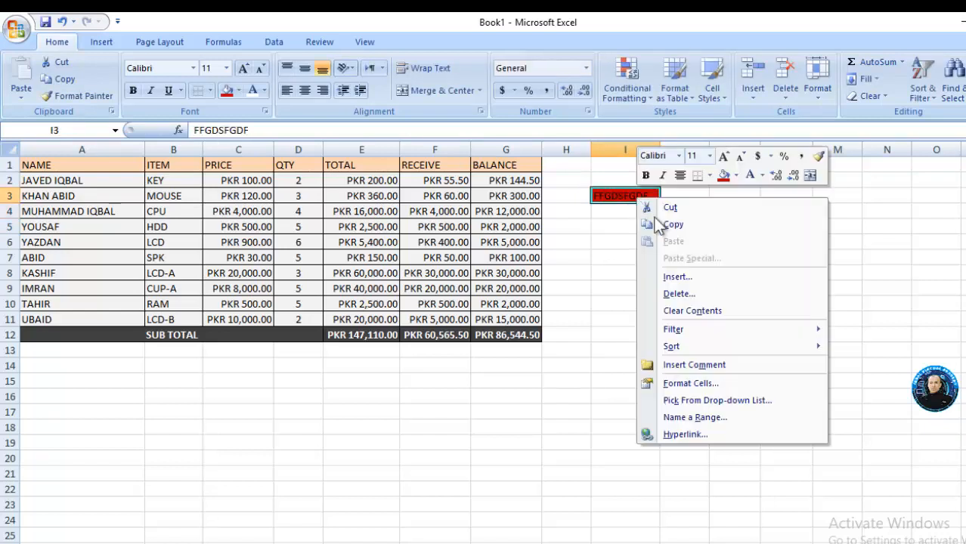
{"action": "left_click", "coordinate": [677, 310]}
{"action": "left_click", "coordinate": [669, 273]}
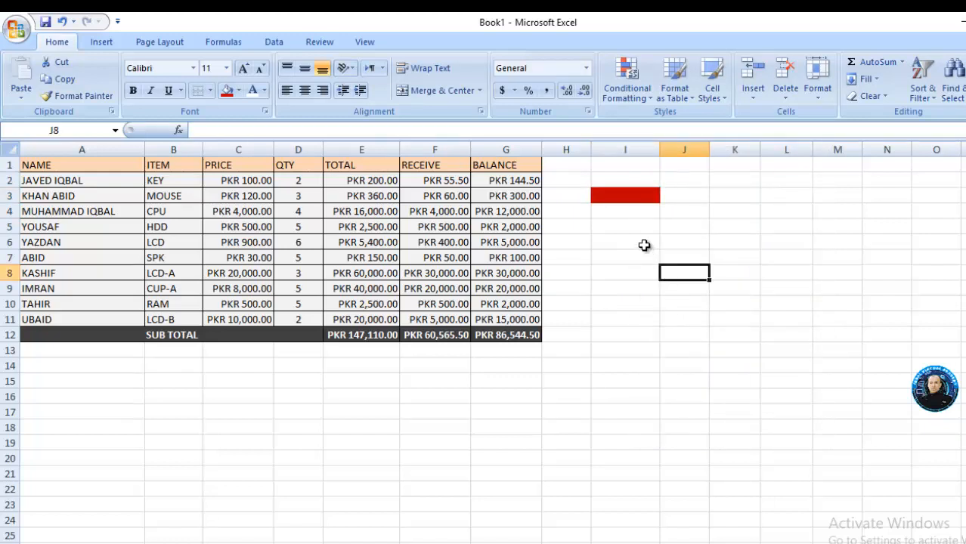
Step: Enter 555 in the dark red cell I3
{"action": "left_click", "coordinate": [625, 196]}
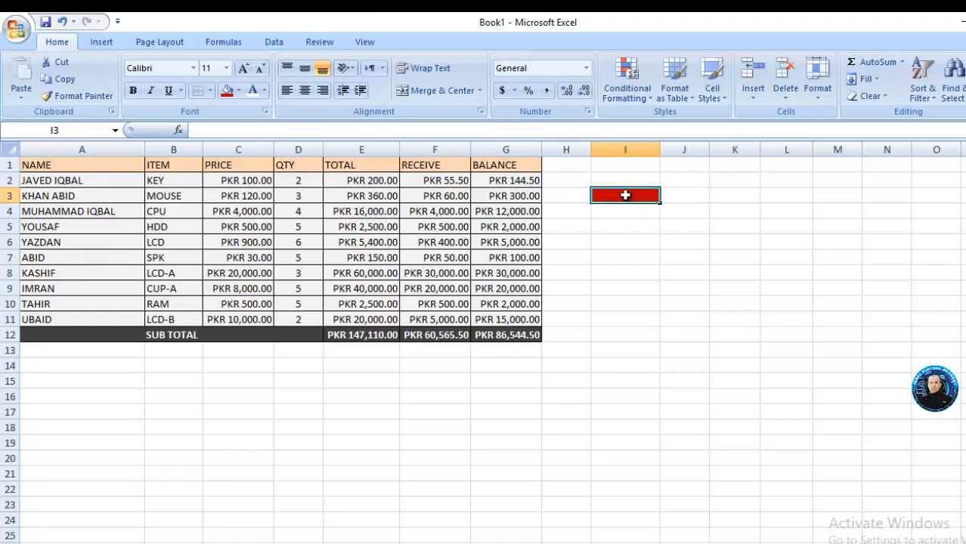
{"action": "left_click", "coordinate": [877, 98]}
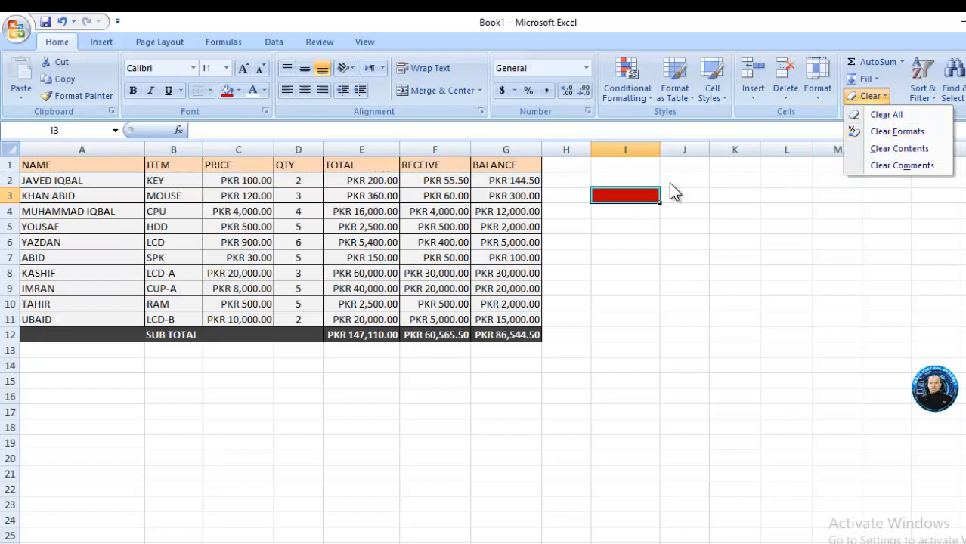
{"action": "left_click", "coordinate": [644, 203]}
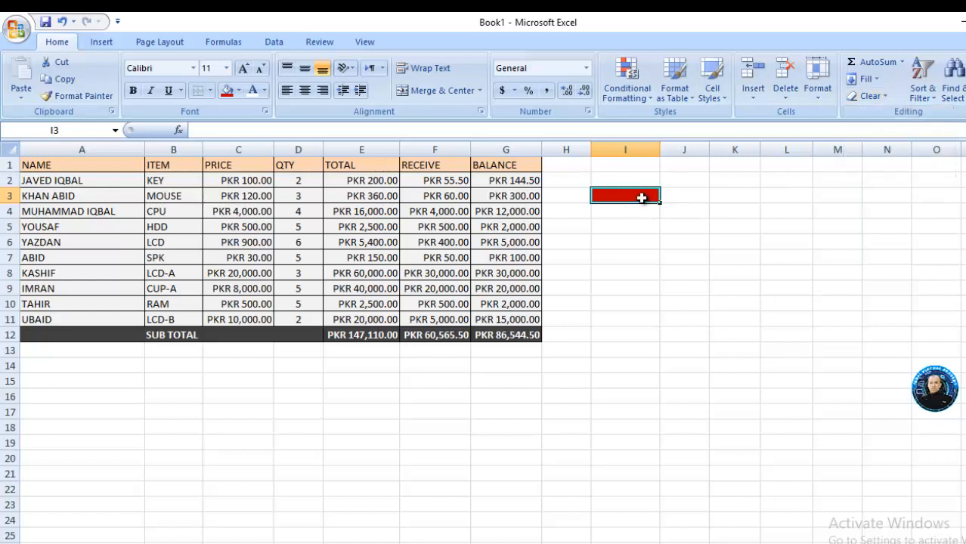
{"action": "type", "text": "555"}
{"action": "key", "text": "Return"}
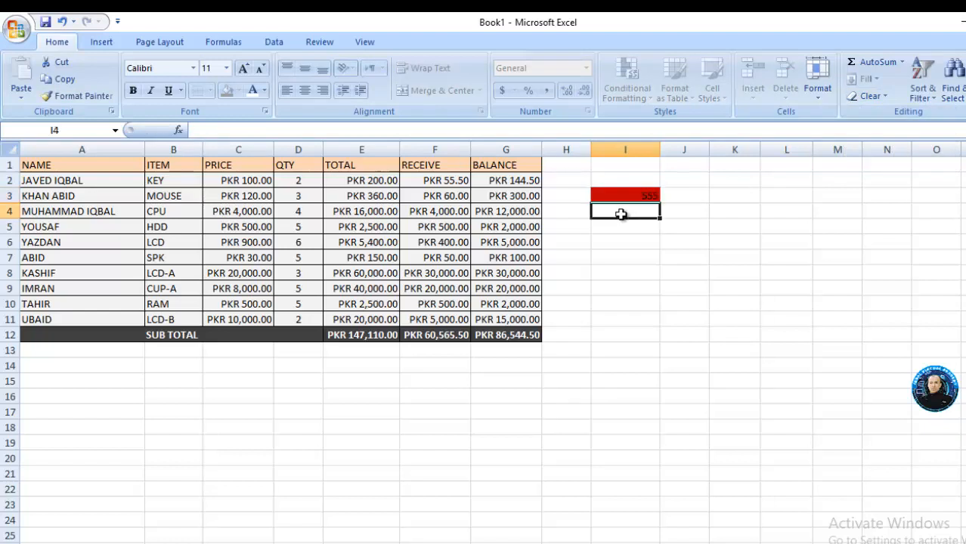
Step: Remove only the formatting from cell I3 with Clear Formats, keeping the number 555
{"action": "left_click", "coordinate": [634, 198]}
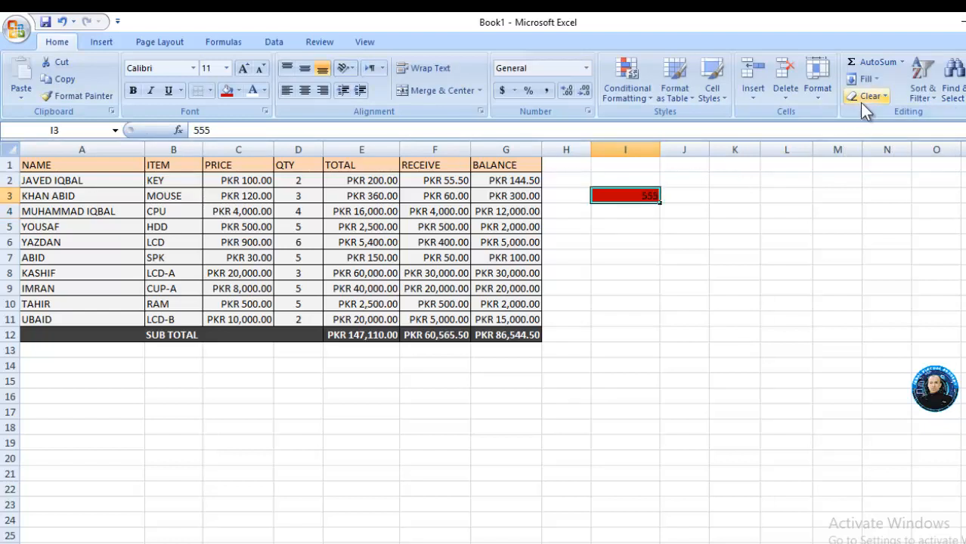
{"action": "left_click", "coordinate": [885, 95]}
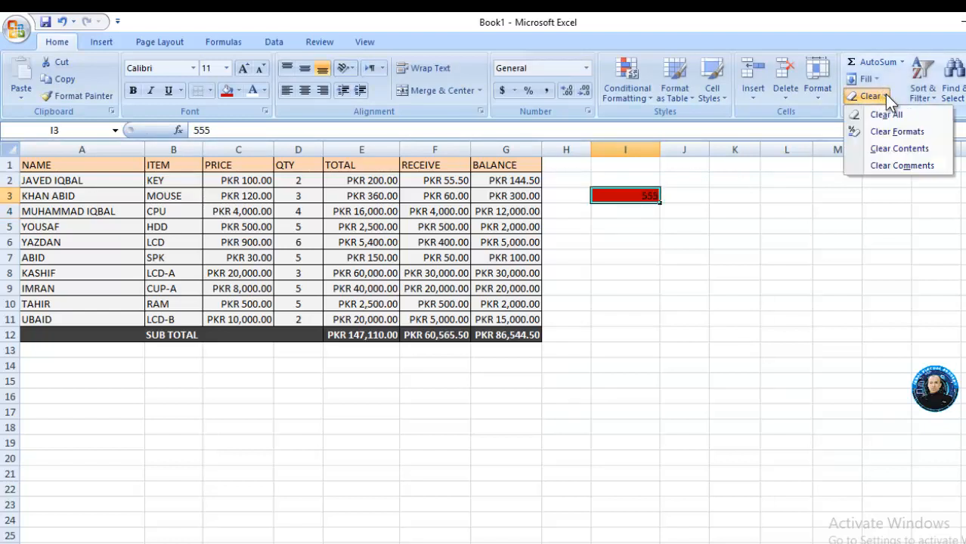
{"action": "left_click", "coordinate": [887, 133]}
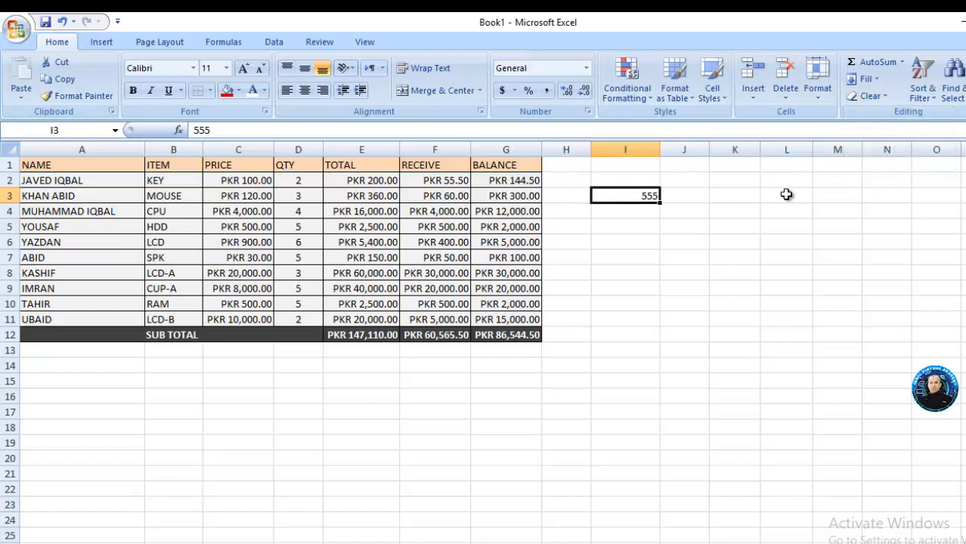
Step: Clear the contents of cell I3 to remove the 555
{"action": "left_click", "coordinate": [664, 220]}
{"action": "left_click", "coordinate": [650, 195]}
{"action": "right_click", "coordinate": [642, 203]}
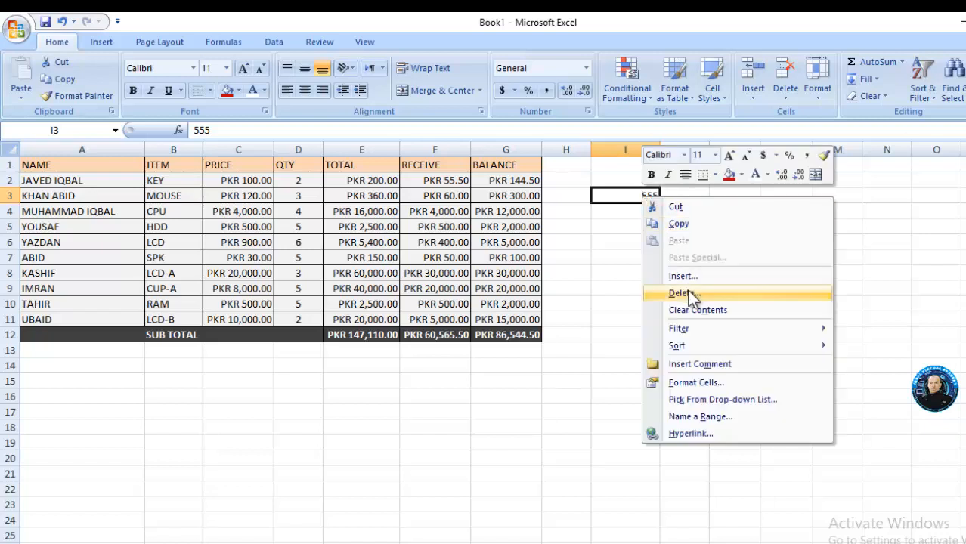
{"action": "left_click", "coordinate": [695, 310]}
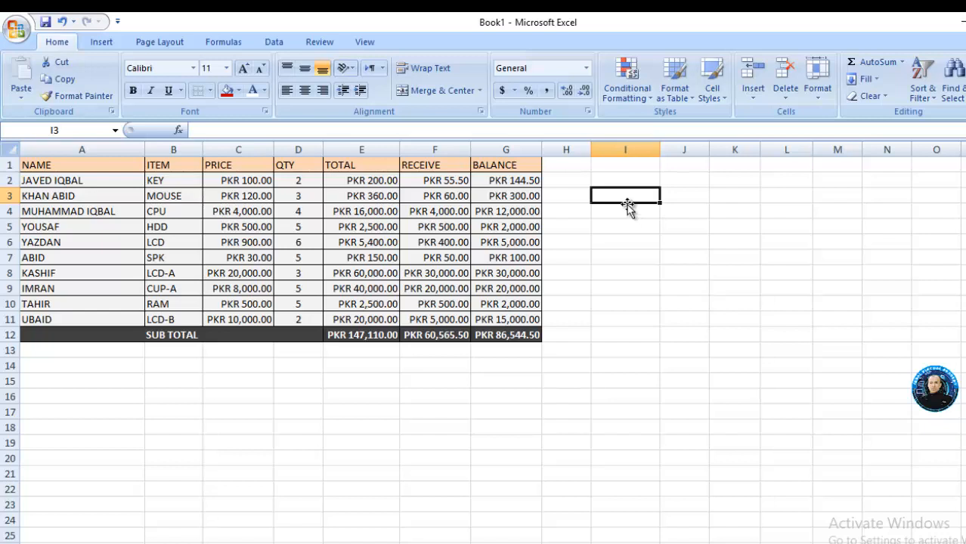
{"action": "left_click", "coordinate": [884, 95]}
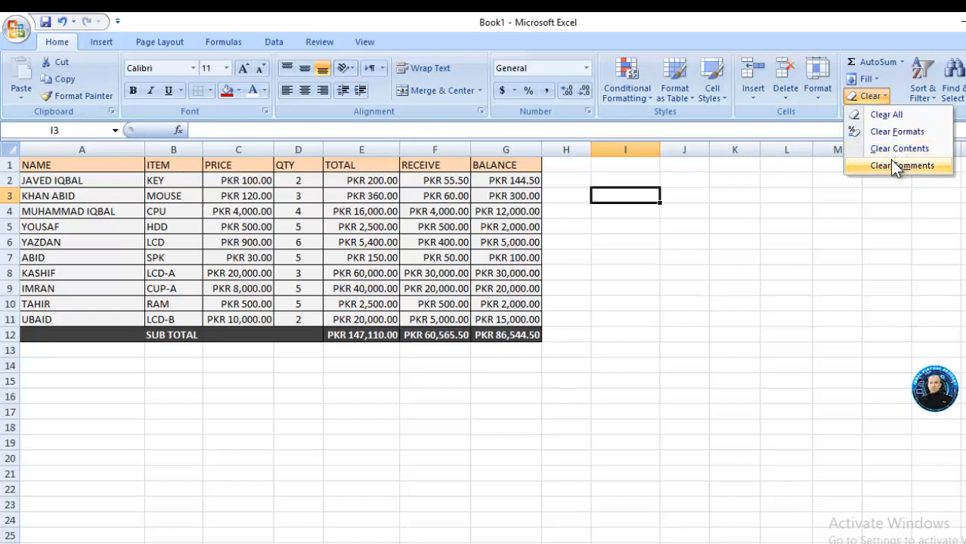
{"action": "left_click", "coordinate": [662, 243]}
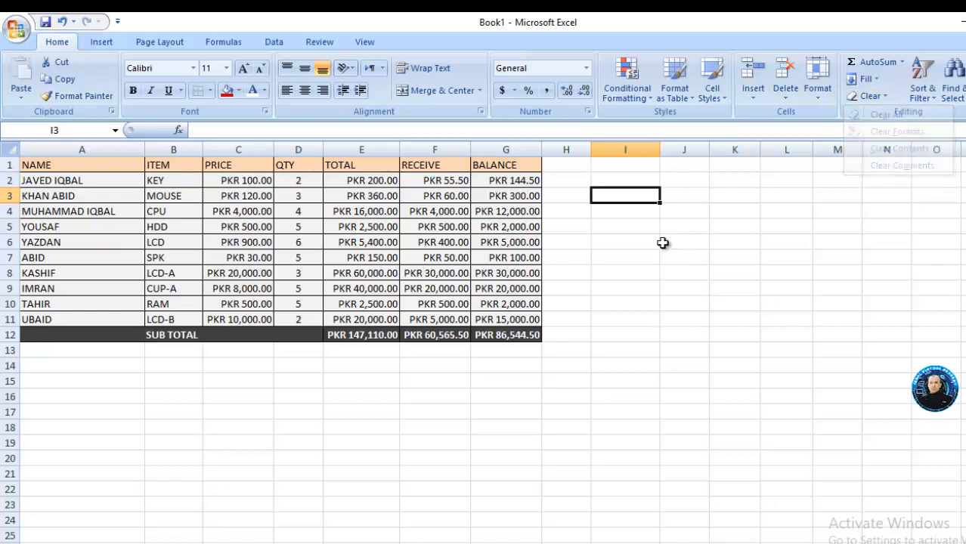
{"action": "left_click", "coordinate": [663, 242]}
{"action": "left_click", "coordinate": [606, 216]}
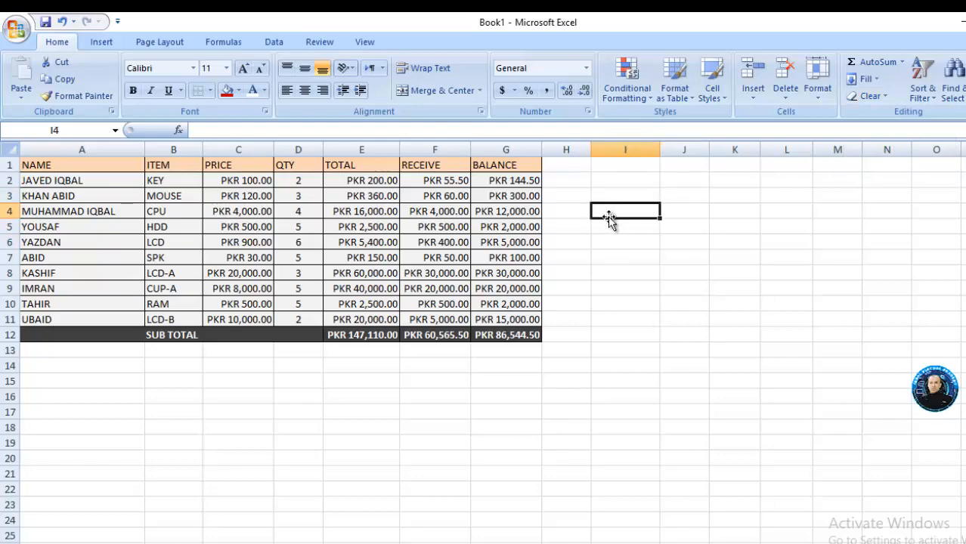
{"action": "left_click", "coordinate": [622, 225]}
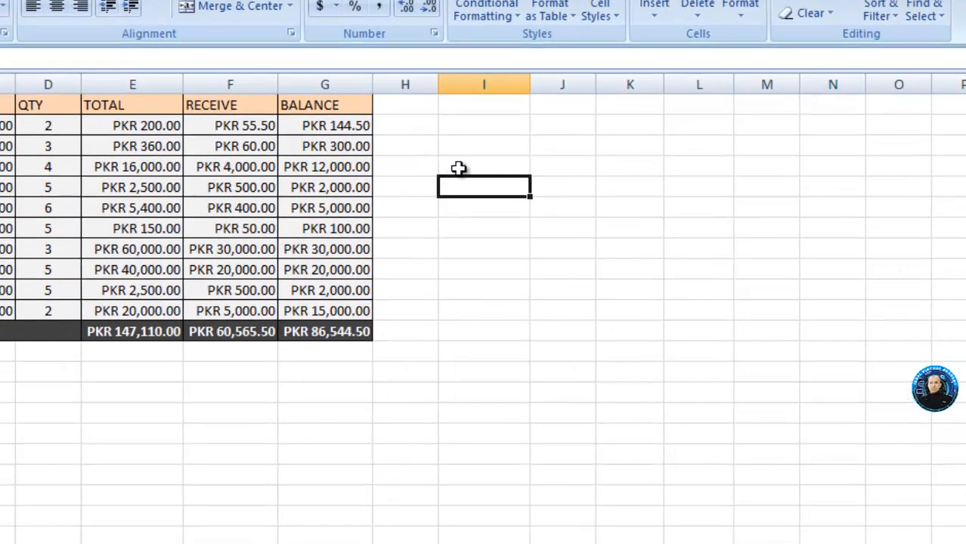
Step: Enter 5 in cell I4 and 4 in cell J4
{"action": "left_click", "coordinate": [459, 168]}
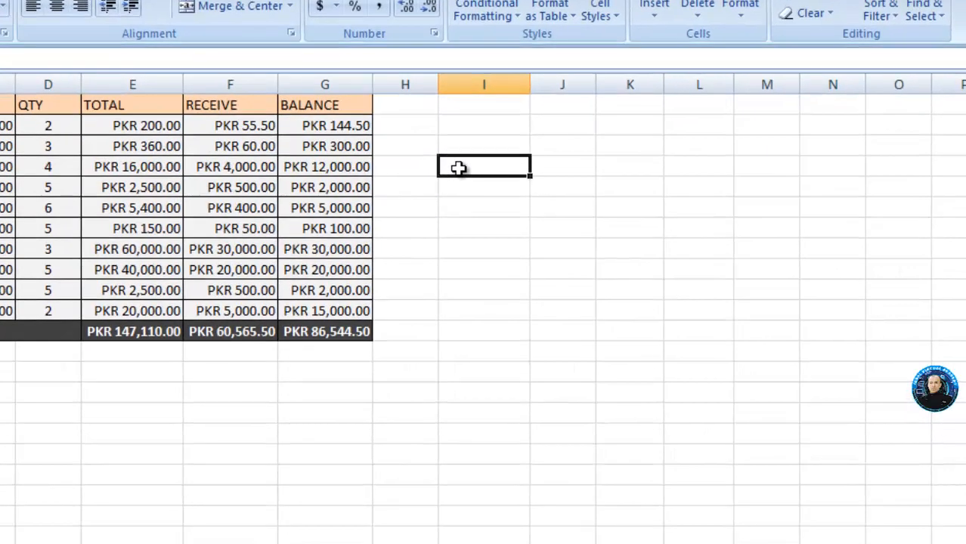
{"action": "left_click", "coordinate": [535, 171]}
{"action": "left_click", "coordinate": [505, 170]}
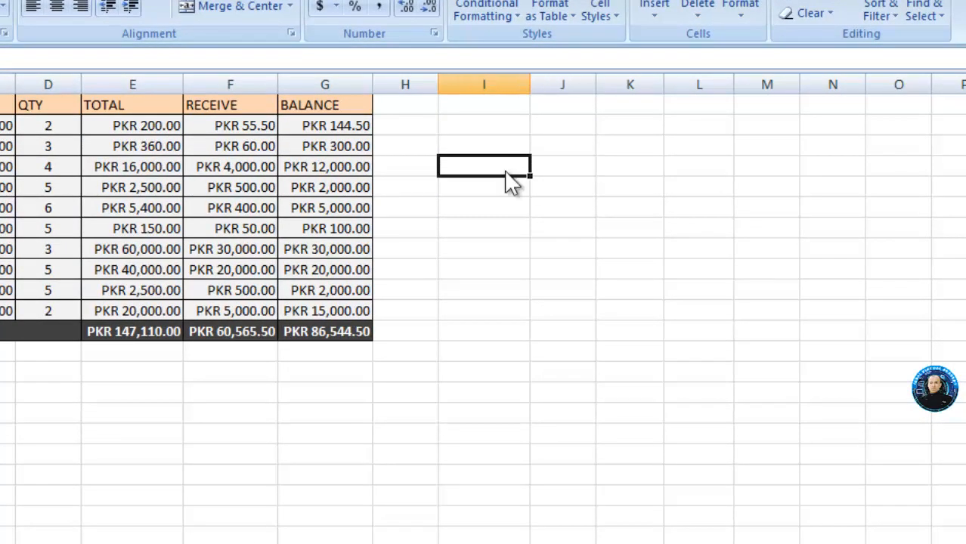
{"action": "type", "text": "5"}
{"action": "left_click", "coordinate": [543, 167]}
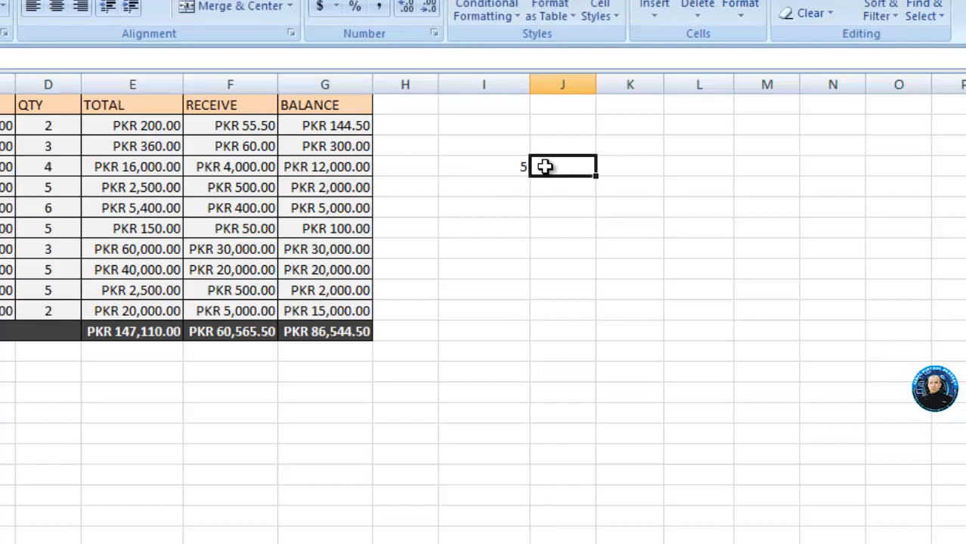
{"action": "type", "text": "4"}
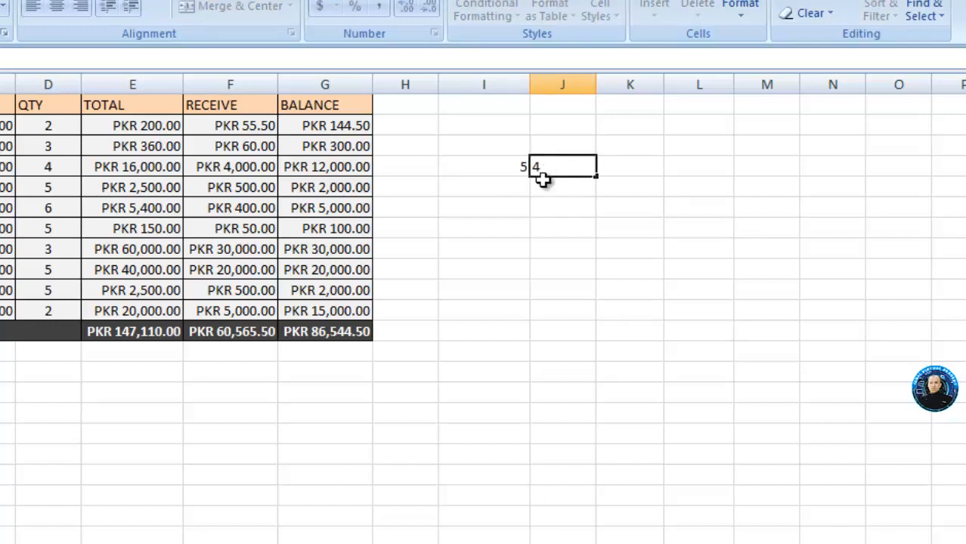
{"action": "left_click", "coordinate": [539, 188]}
{"action": "left_click", "coordinate": [507, 167]}
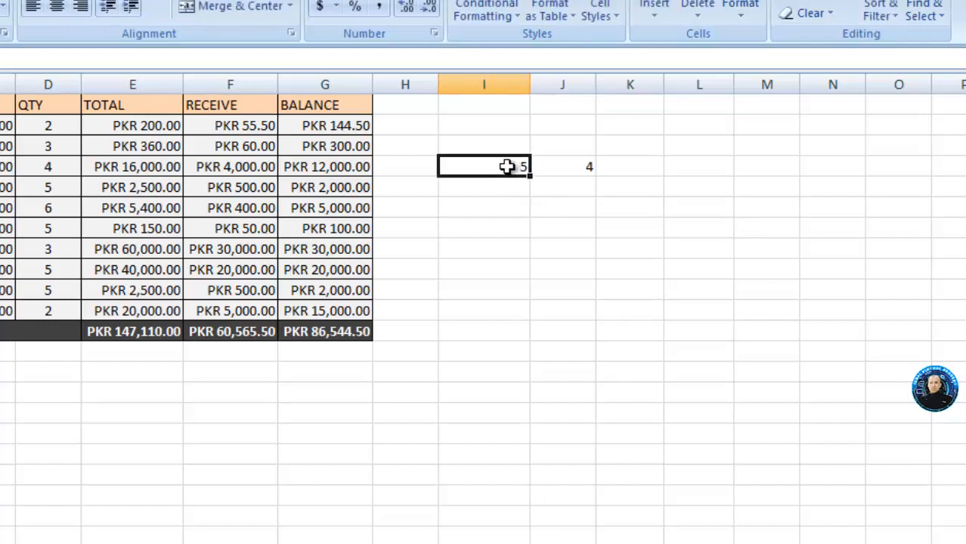
{"action": "right_click", "coordinate": [508, 167]}
{"action": "left_click", "coordinate": [555, 205]}
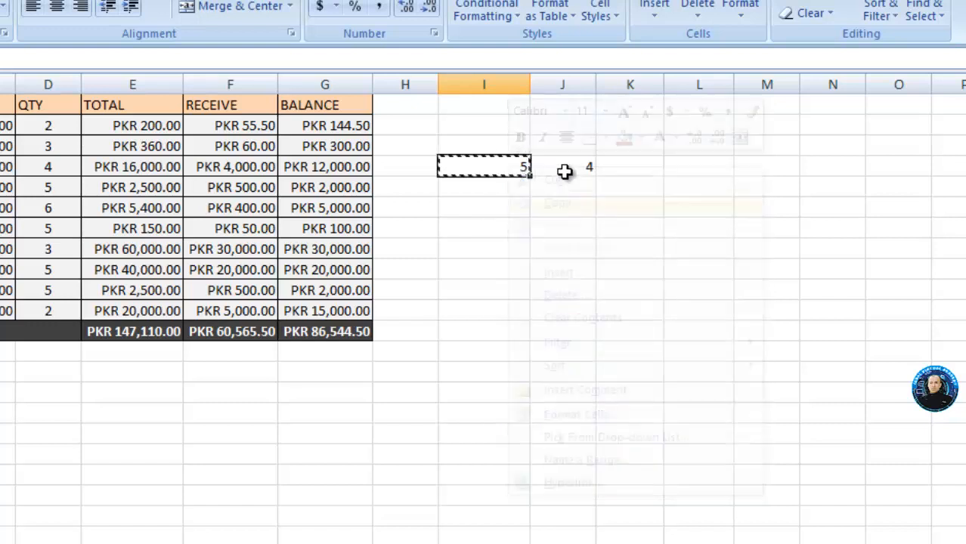
{"action": "left_click", "coordinate": [576, 173]}
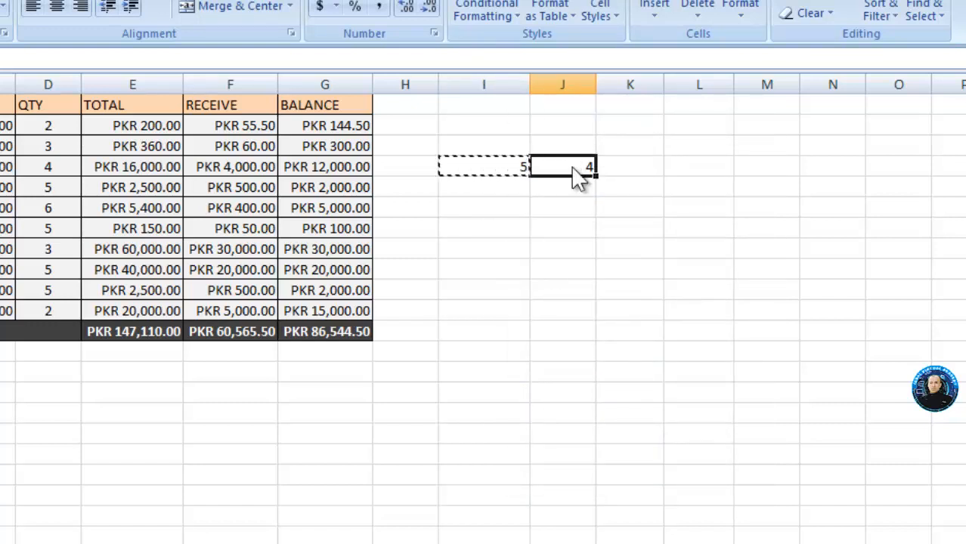
{"action": "key", "text": "Escape"}
Step: Try an ordinary paste of I4 over the value in J4, and undo that paste
{"action": "left_click", "coordinate": [493, 169]}
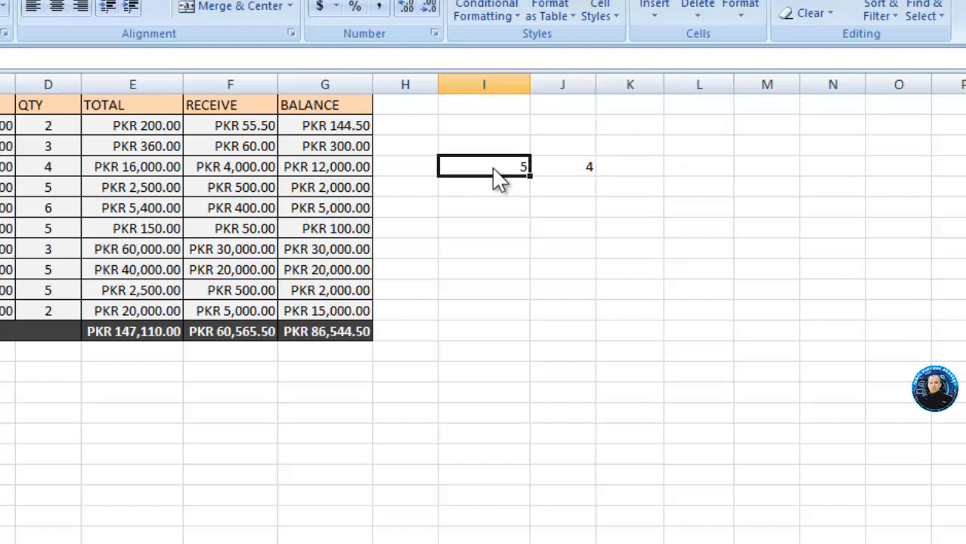
{"action": "key", "text": "ctrl+c"}
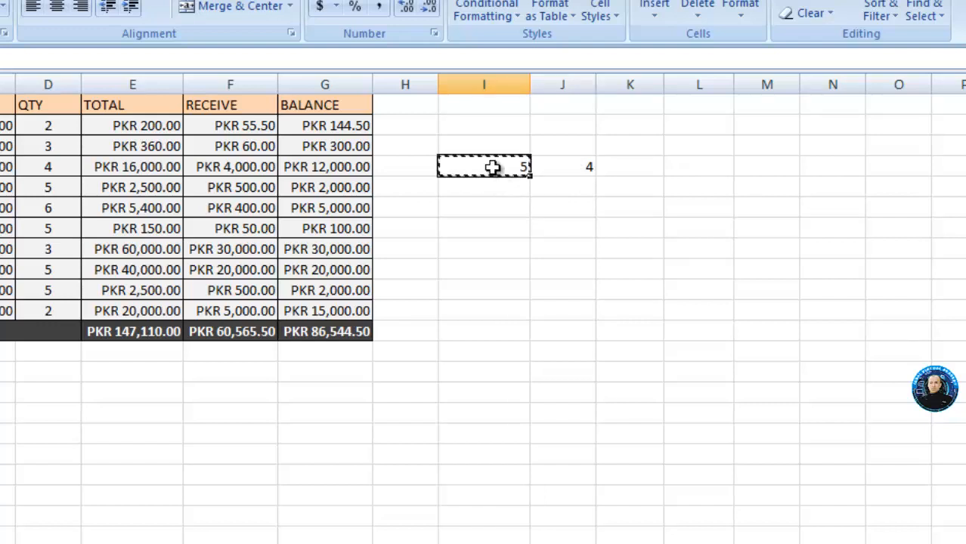
{"action": "left_click", "coordinate": [564, 169]}
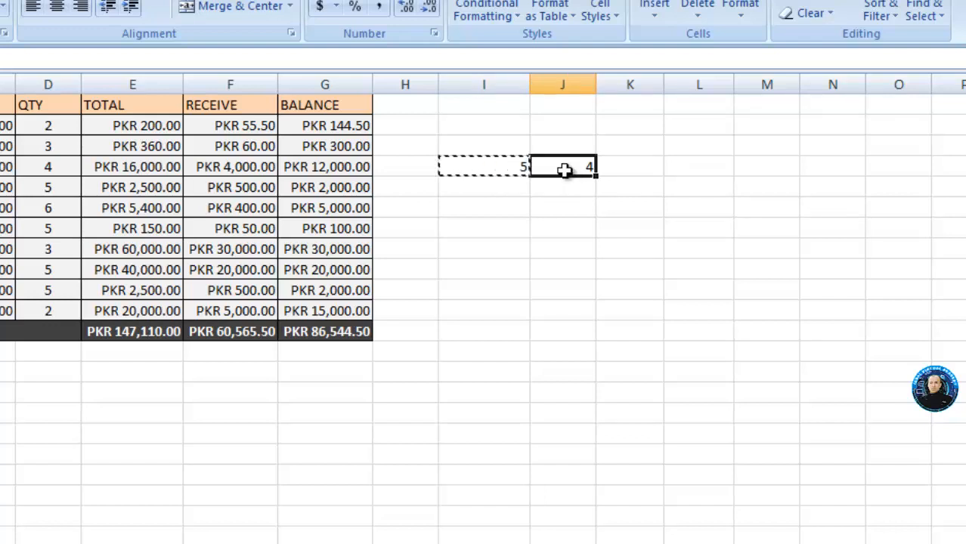
{"action": "key", "text": "ctrl+v"}
{"action": "key", "text": "ctrl+z"}
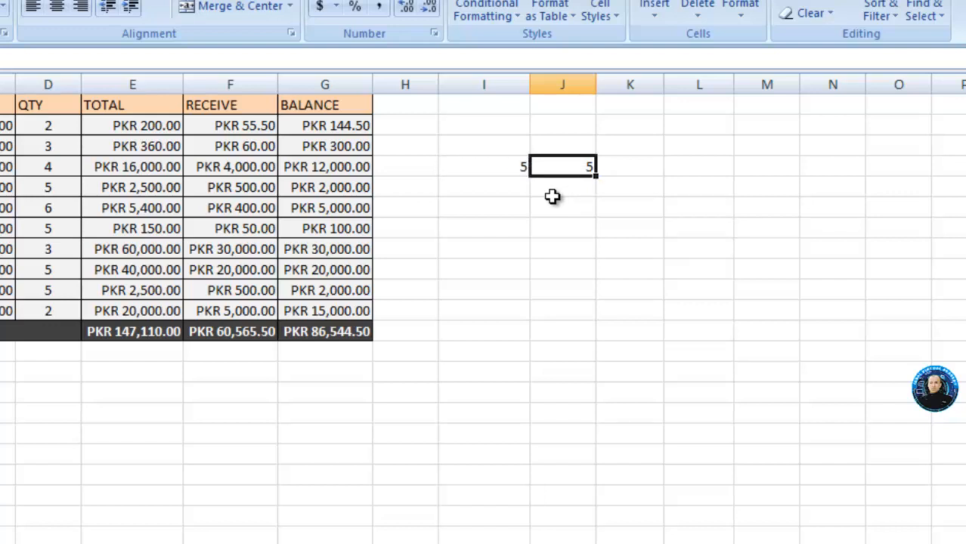
{"action": "left_click", "coordinate": [563, 192]}
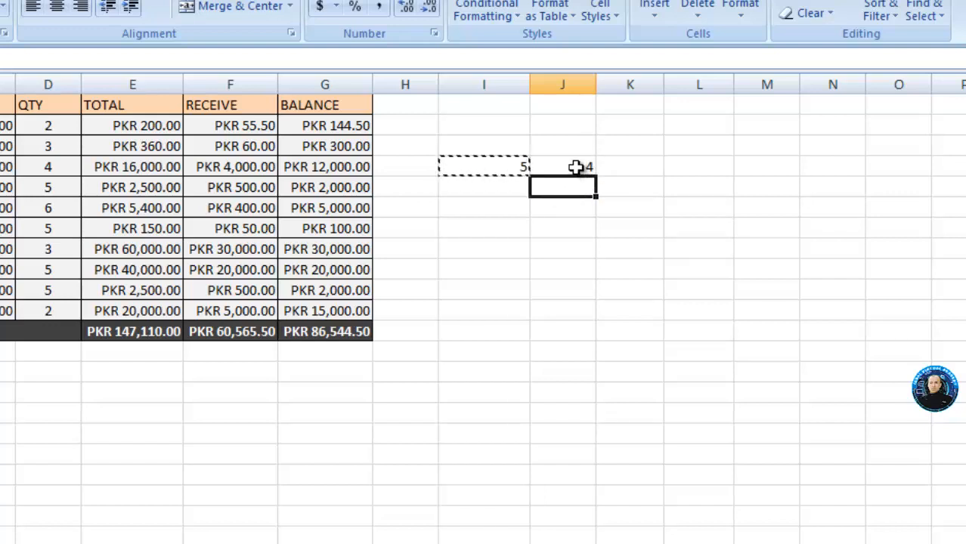
{"action": "key", "text": "Escape"}
Step: Copy cell I4 and add its value to cell J4 using Paste Special with the Add operation
{"action": "left_click", "coordinate": [522, 165]}
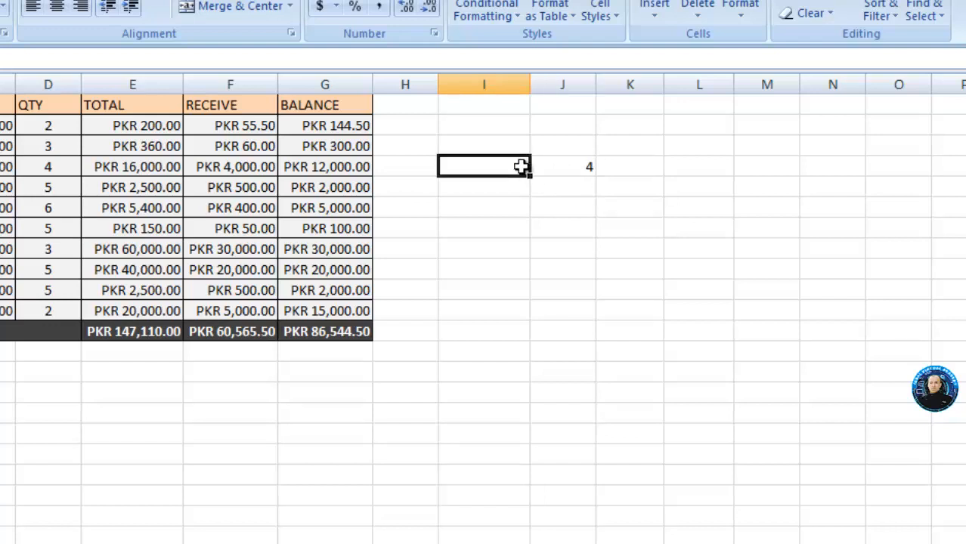
{"action": "right_click", "coordinate": [524, 171]}
{"action": "left_click", "coordinate": [555, 202]}
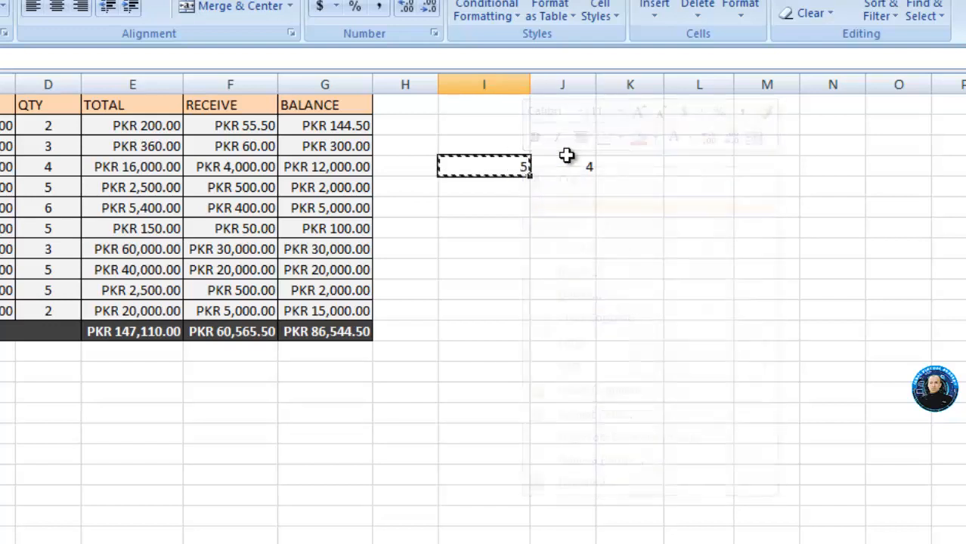
{"action": "left_click", "coordinate": [566, 165]}
{"action": "right_click", "coordinate": [566, 166]}
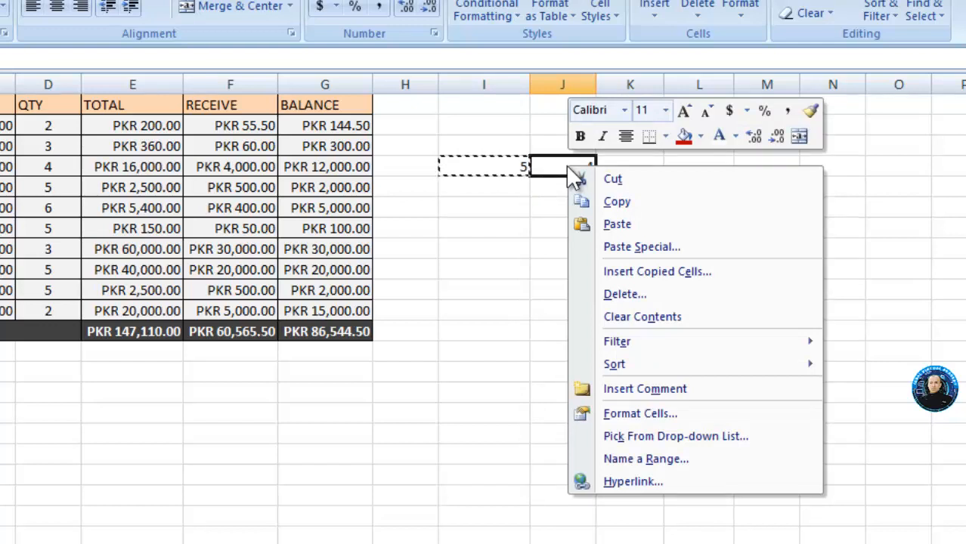
{"action": "left_click", "coordinate": [614, 246]}
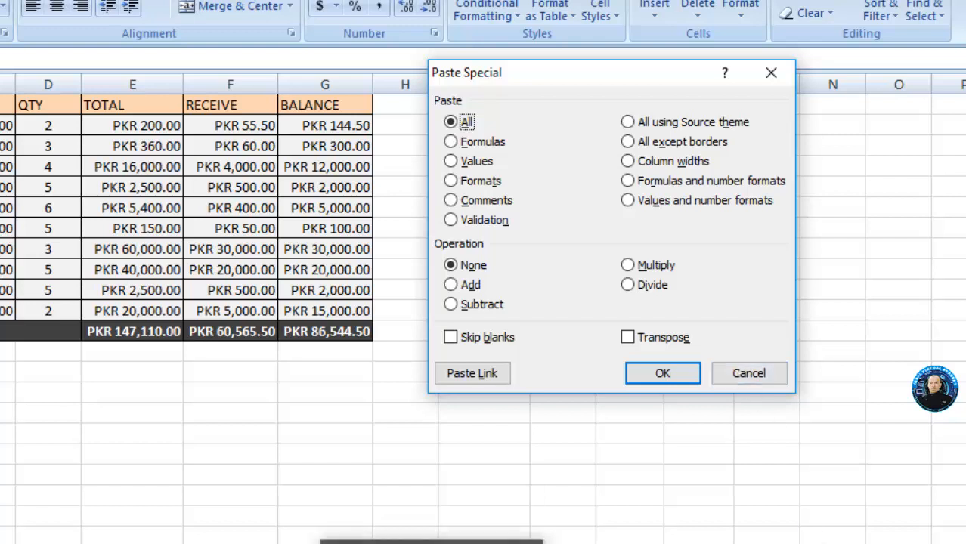
{"action": "left_click", "coordinate": [432, 543]}
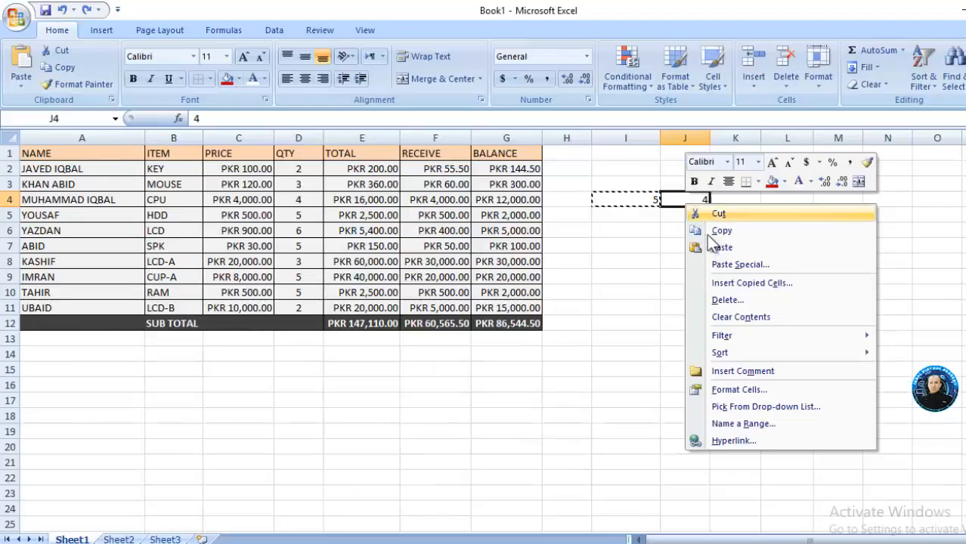
{"action": "left_click", "coordinate": [720, 265]}
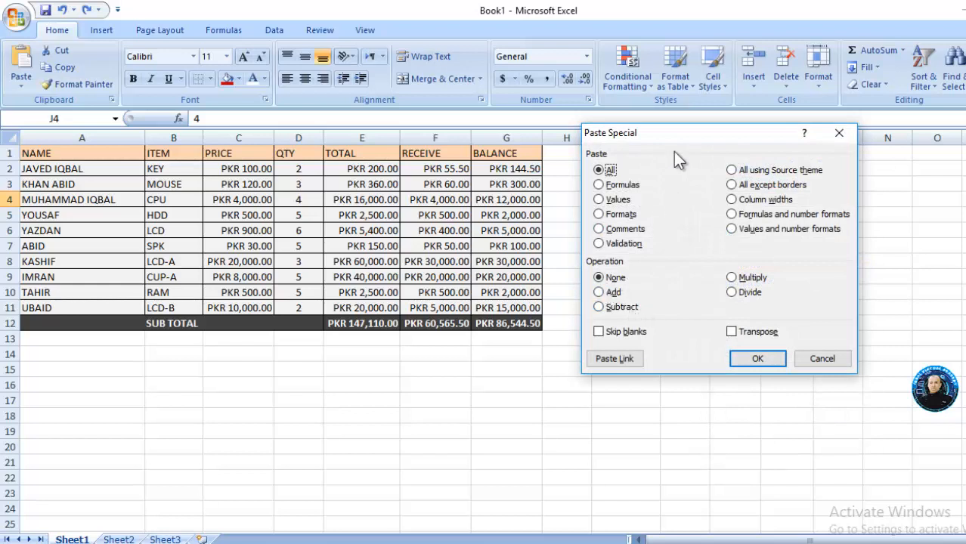
{"action": "left_click_drag", "start_coordinate": [678, 139], "coordinate": [422, 203]}
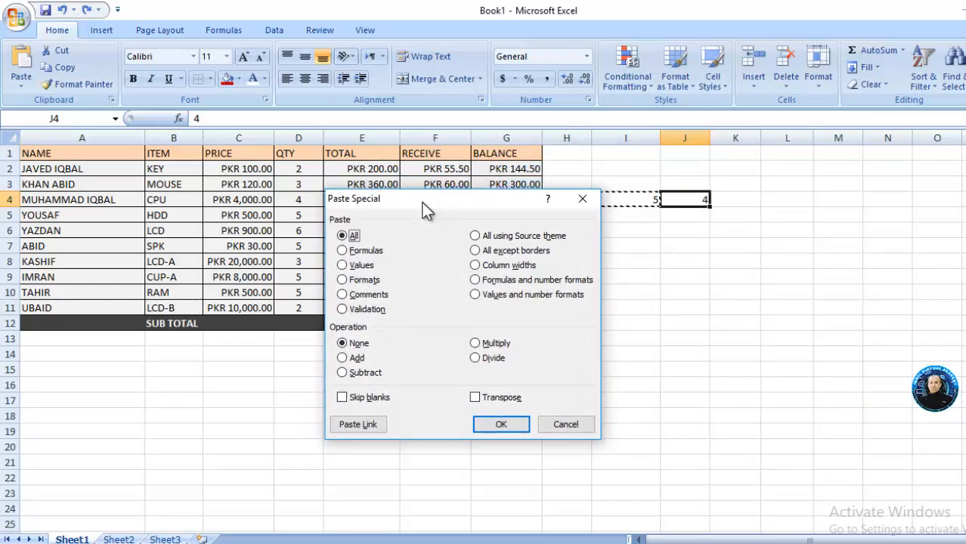
{"action": "left_click", "coordinate": [361, 356]}
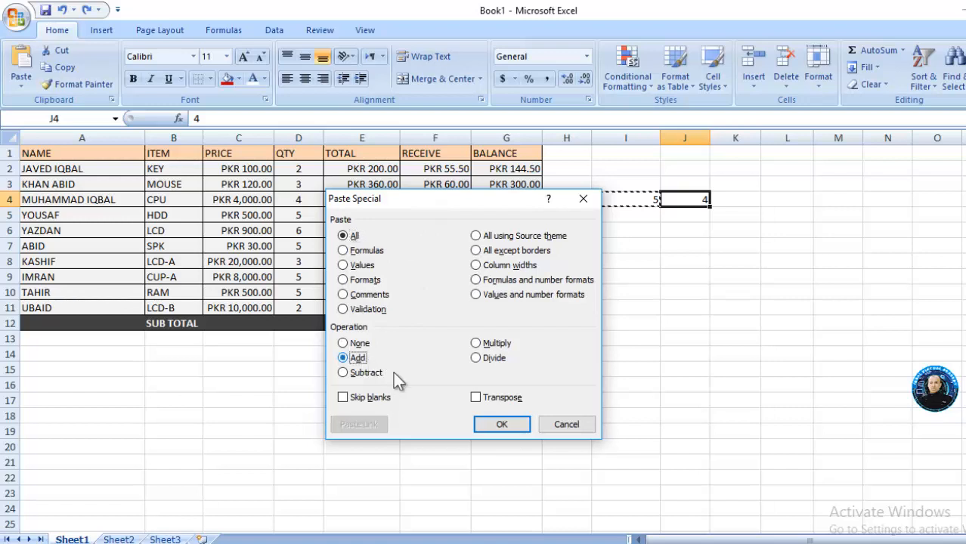
{"action": "left_click", "coordinate": [501, 424]}
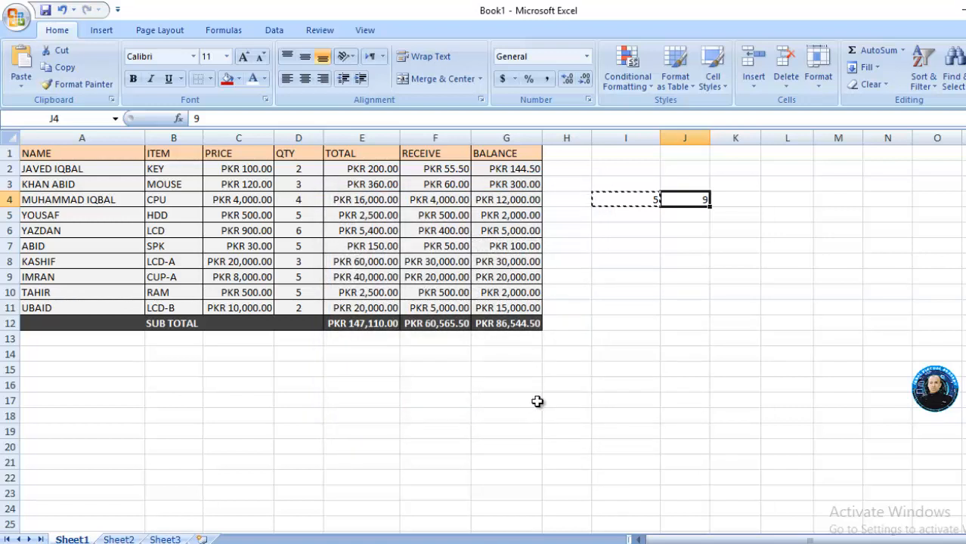
{"action": "key", "text": "Escape"}
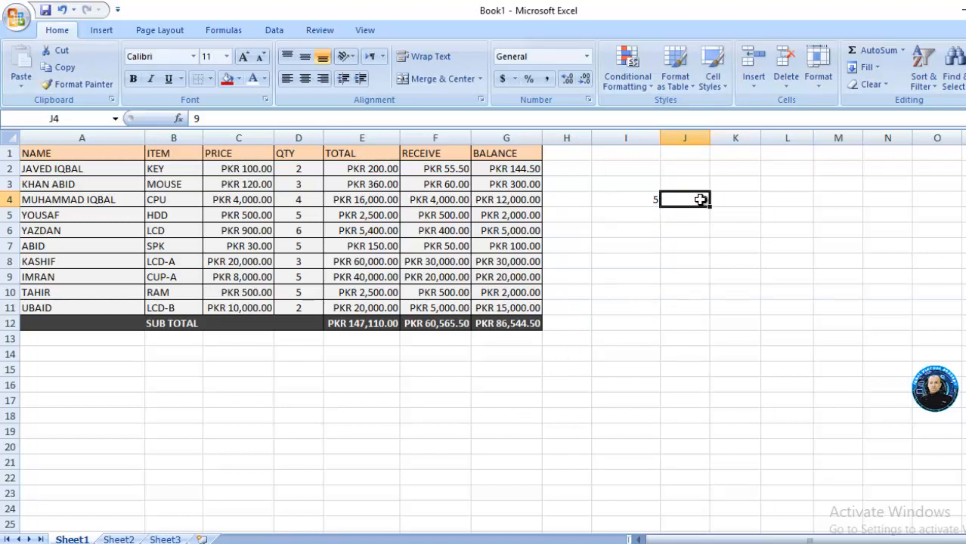
Step: Copy cell I4 and subtract its value from cell J4 using Paste Special with the Subtract operation
{"action": "left_click", "coordinate": [648, 201]}
{"action": "right_click", "coordinate": [649, 201]}
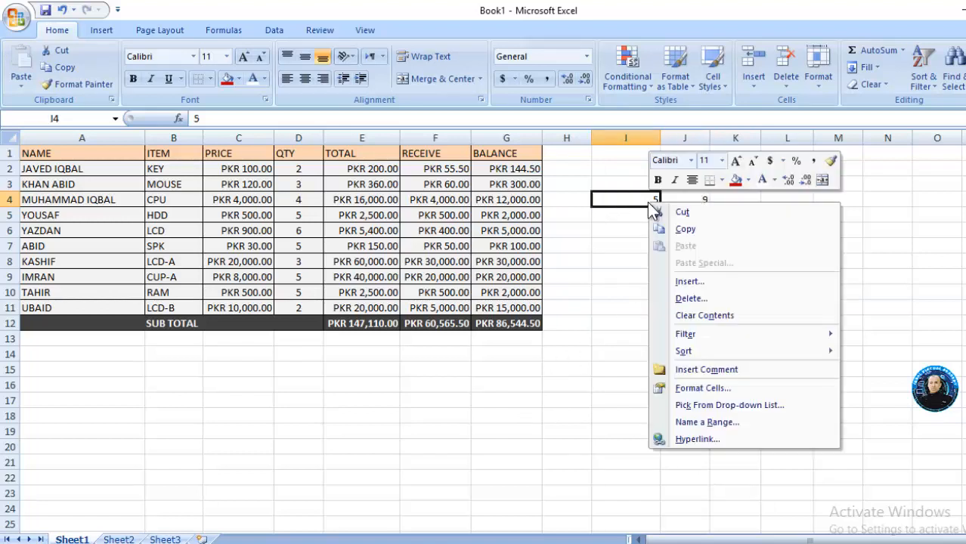
{"action": "left_click", "coordinate": [673, 225]}
{"action": "left_click", "coordinate": [691, 202]}
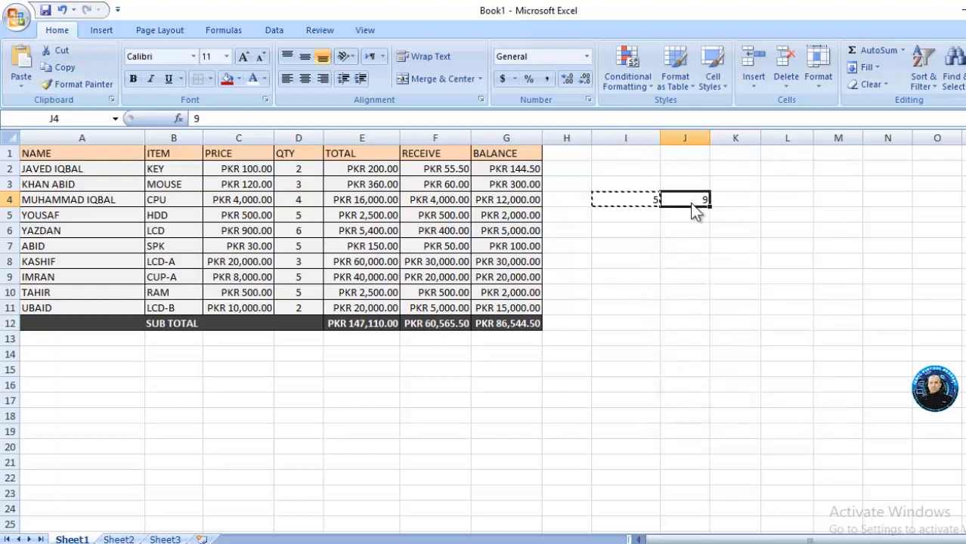
{"action": "right_click", "coordinate": [691, 203]}
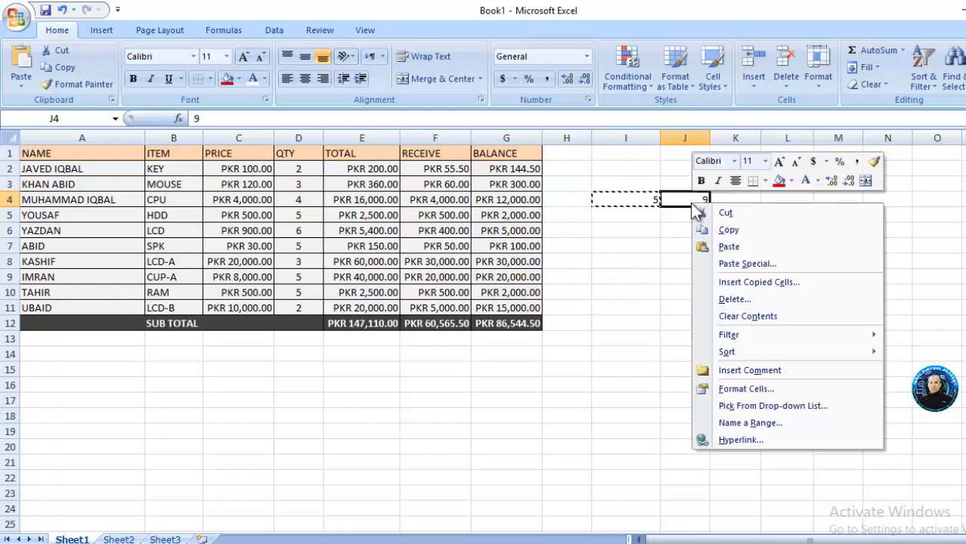
{"action": "left_click", "coordinate": [731, 262]}
{"action": "left_click_drag", "start_coordinate": [670, 142], "coordinate": [396, 149]}
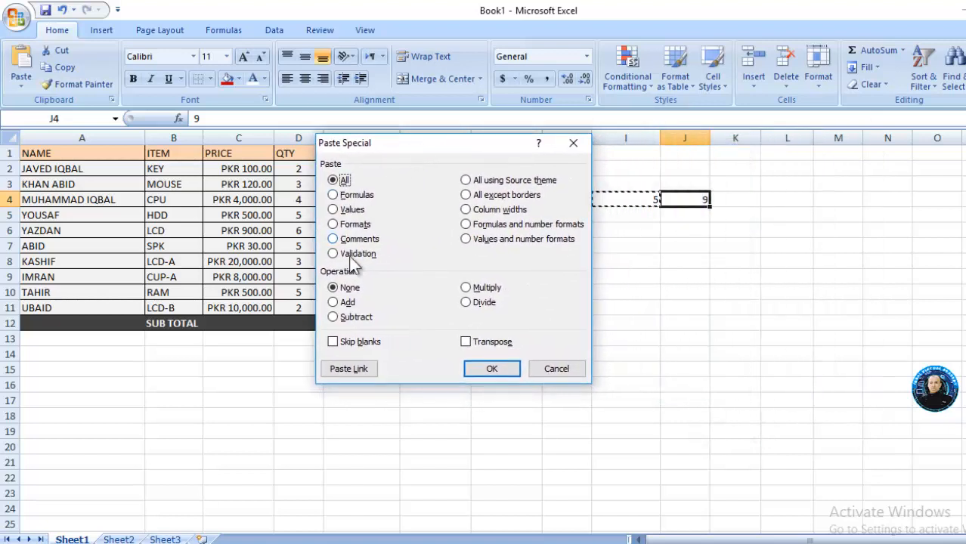
{"action": "left_click", "coordinate": [337, 321]}
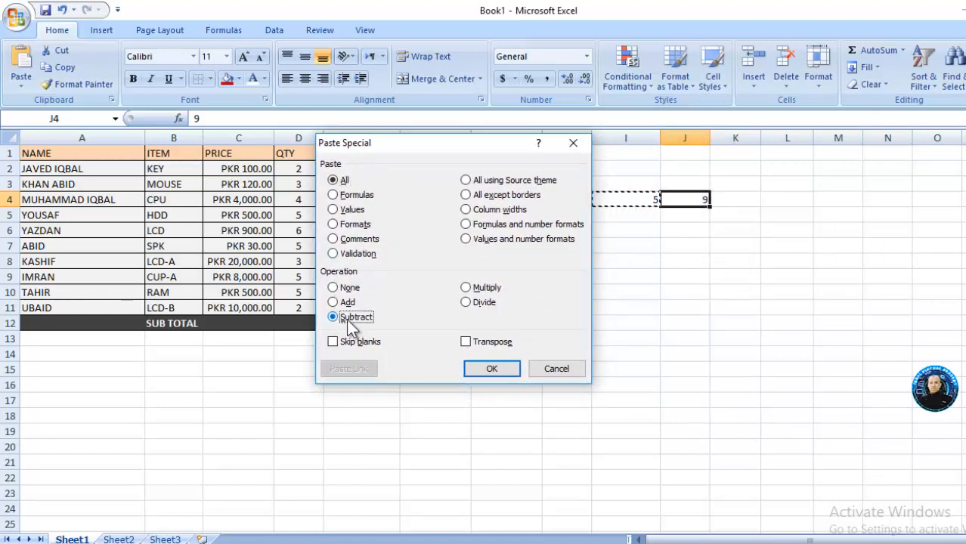
{"action": "left_click", "coordinate": [503, 369]}
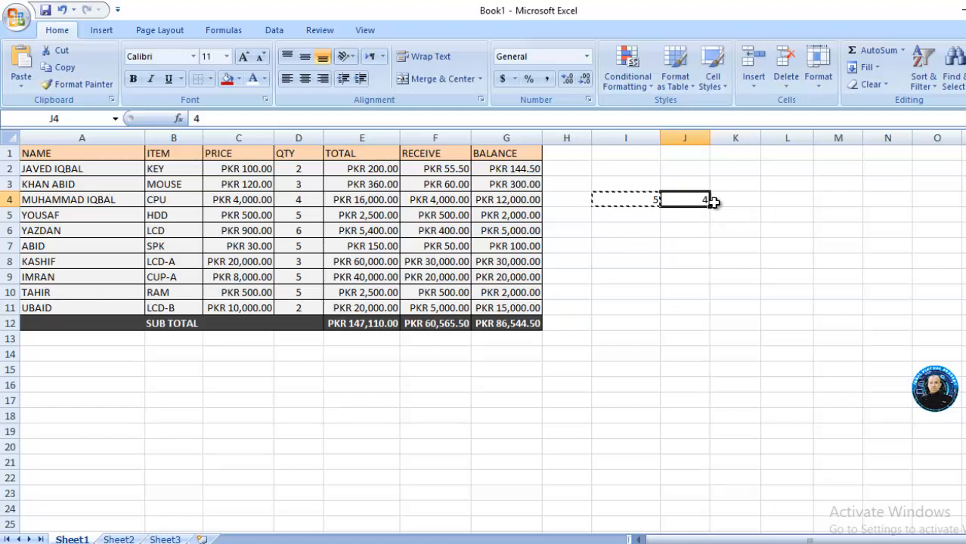
{"action": "key", "text": "Escape"}
Step: Copy cell I4 and multiply cell J4 by its value using Paste Special with the Multiply operation
{"action": "left_click", "coordinate": [650, 204]}
{"action": "right_click", "coordinate": [651, 203]}
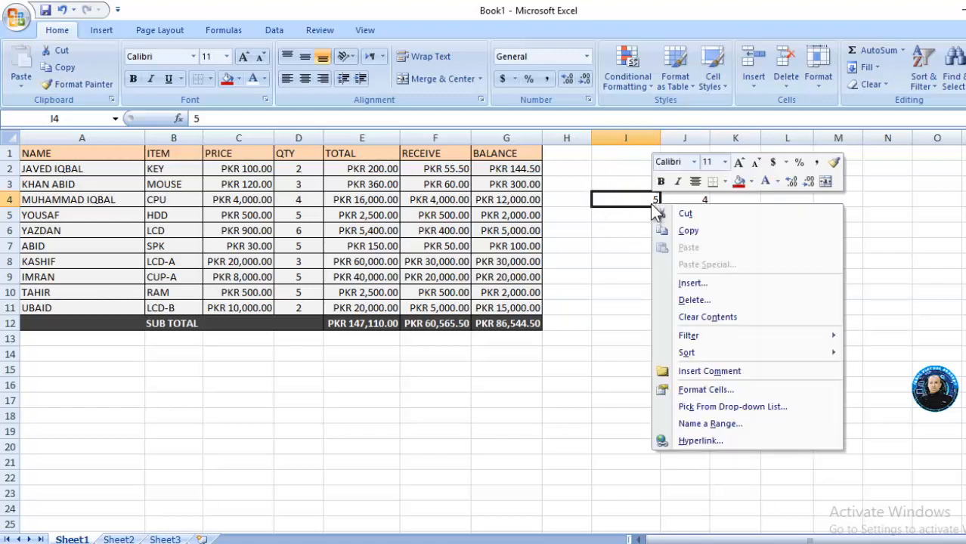
{"action": "left_click", "coordinate": [692, 231]}
{"action": "left_click", "coordinate": [695, 198]}
{"action": "right_click", "coordinate": [695, 198]}
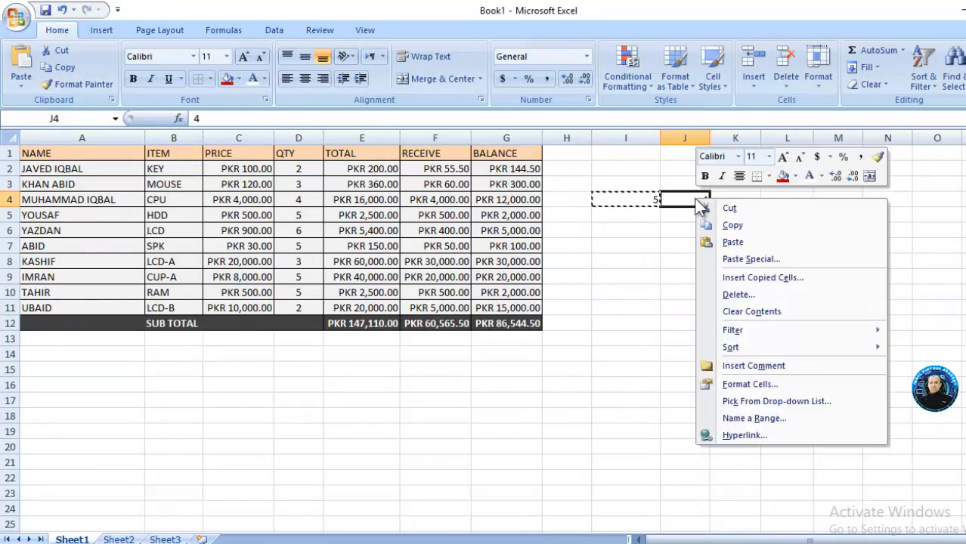
{"action": "left_click", "coordinate": [738, 261]}
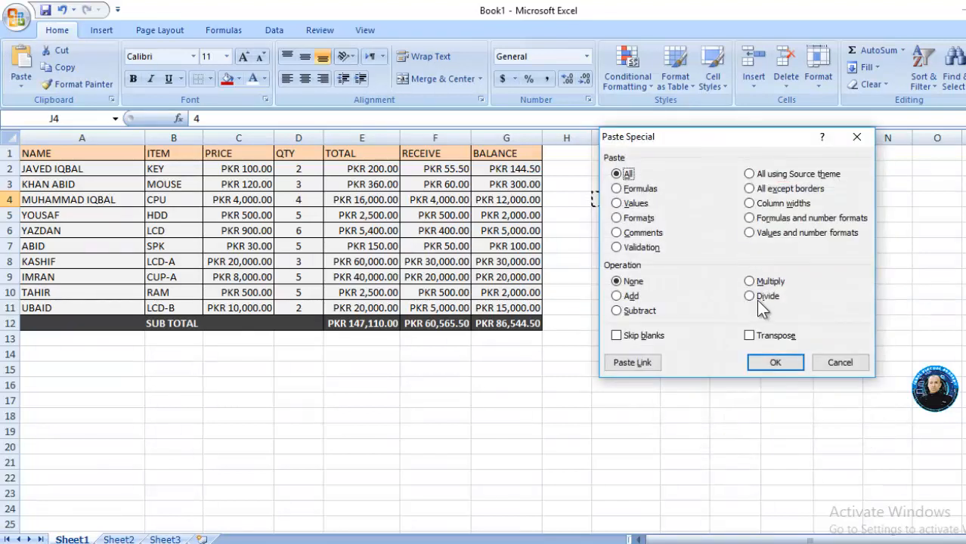
{"action": "left_click", "coordinate": [749, 283]}
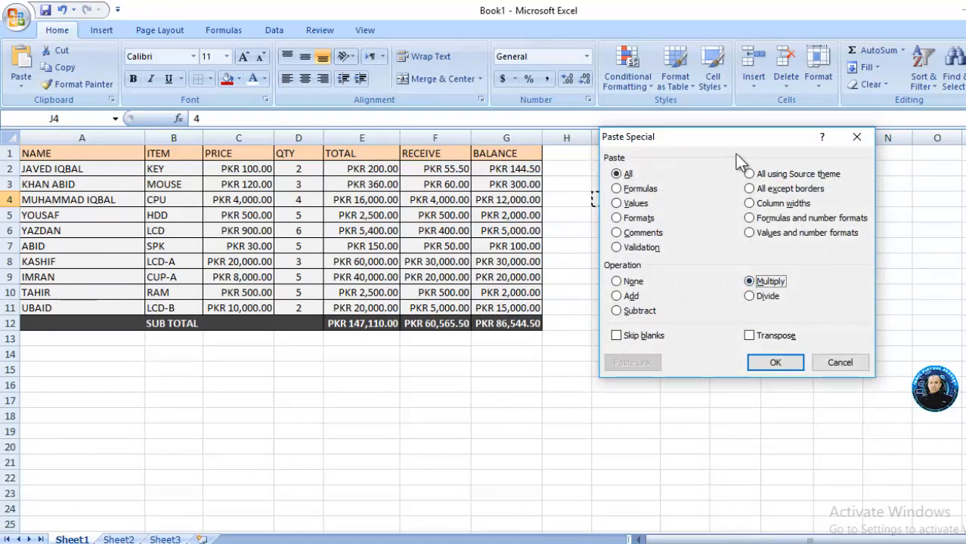
{"action": "left_click_drag", "start_coordinate": [732, 141], "coordinate": [689, 267]}
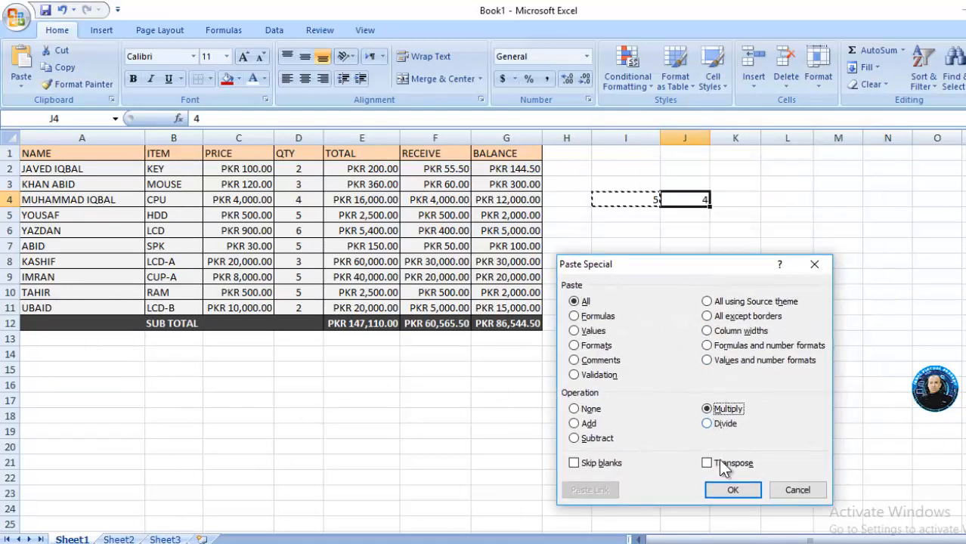
{"action": "left_click", "coordinate": [729, 487]}
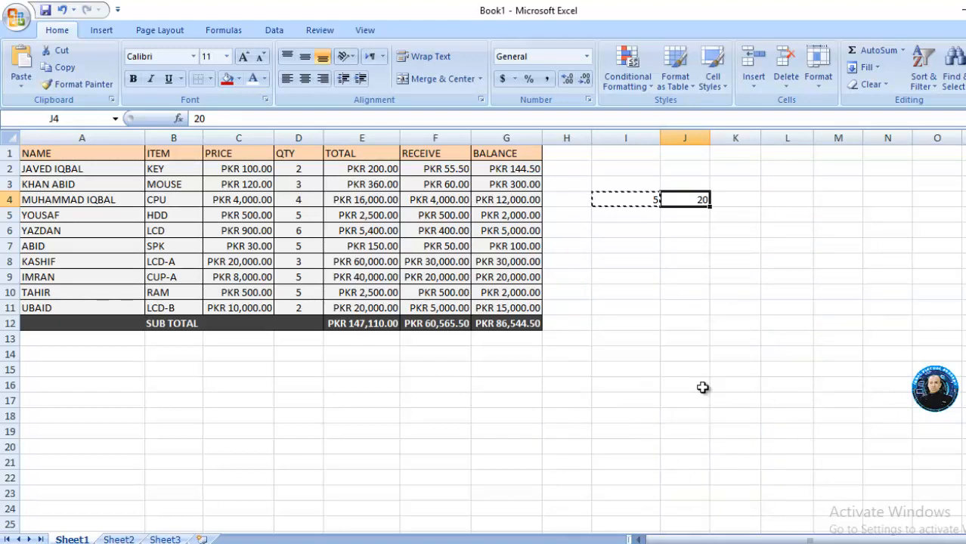
{"action": "key", "text": "Escape"}
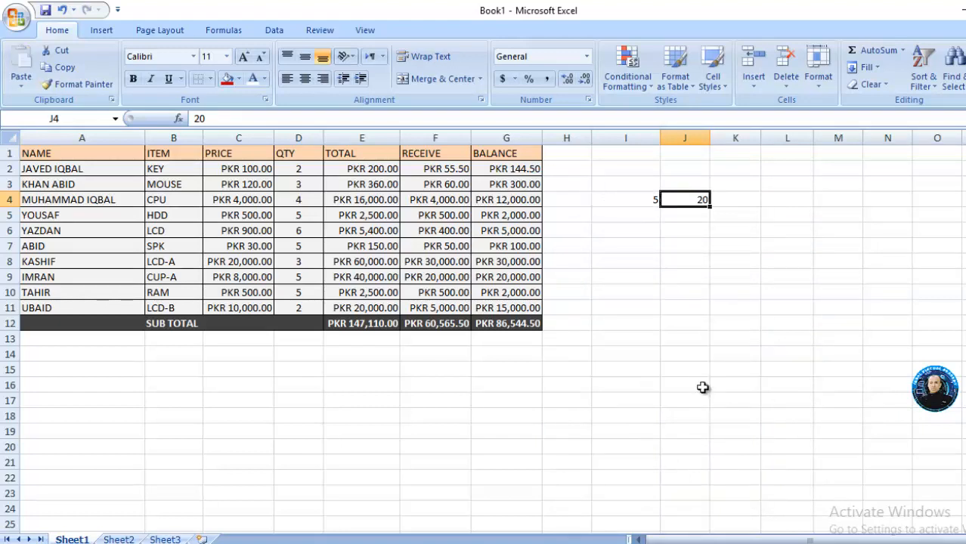
Step: Copy cell I4 and divide cell J4 by its value using Paste Special with the Divide operation
{"action": "left_click", "coordinate": [645, 207]}
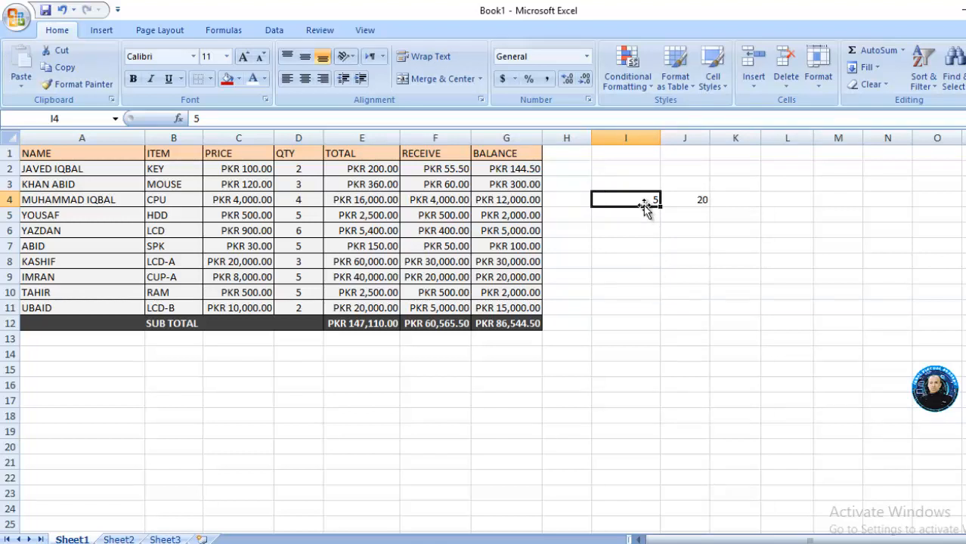
{"action": "key", "text": "ctrl+c"}
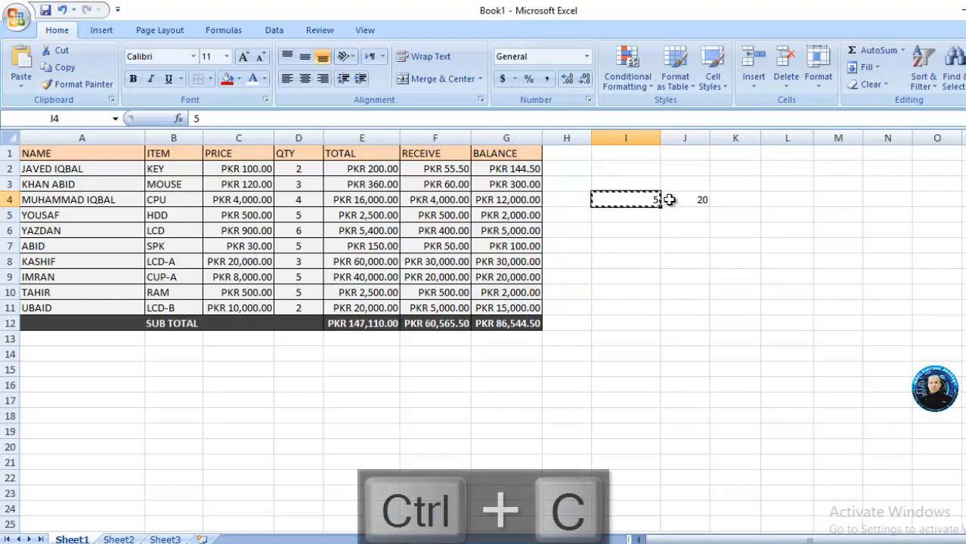
{"action": "left_click", "coordinate": [694, 201]}
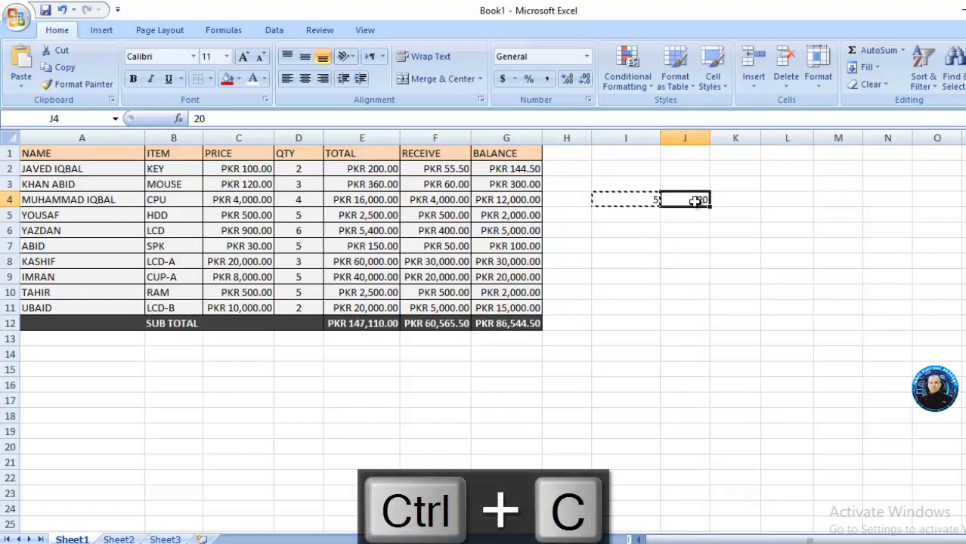
{"action": "right_click", "coordinate": [696, 204]}
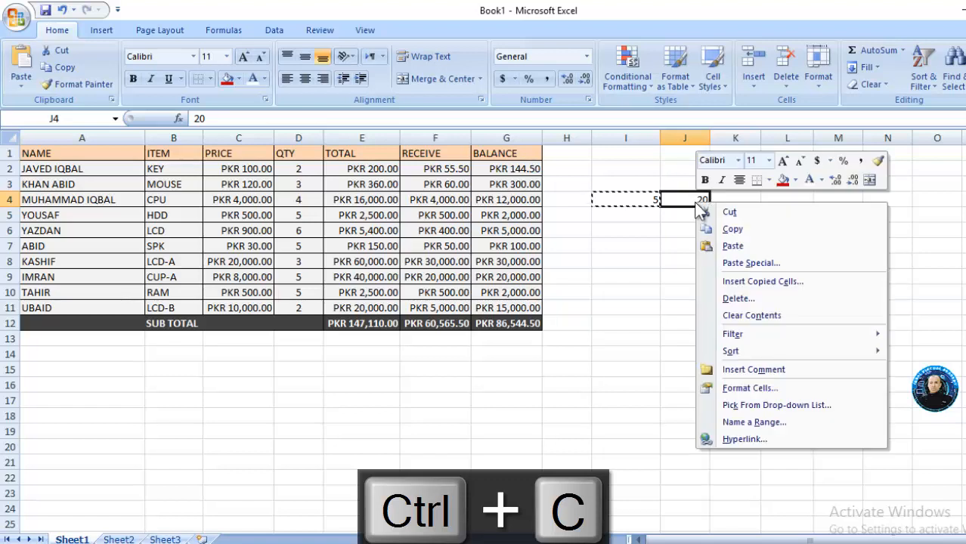
{"action": "left_click", "coordinate": [740, 264]}
{"action": "left_click", "coordinate": [754, 300]}
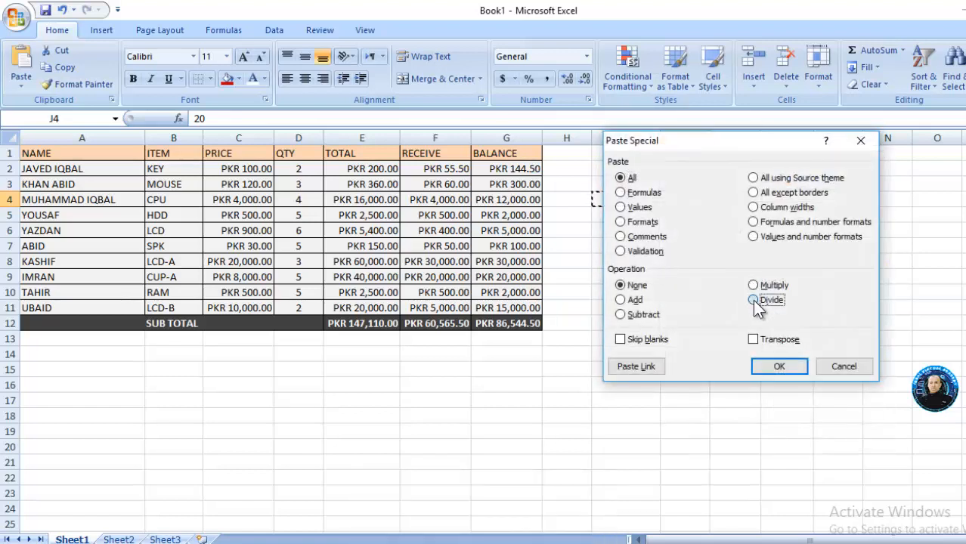
{"action": "left_click", "coordinate": [800, 369]}
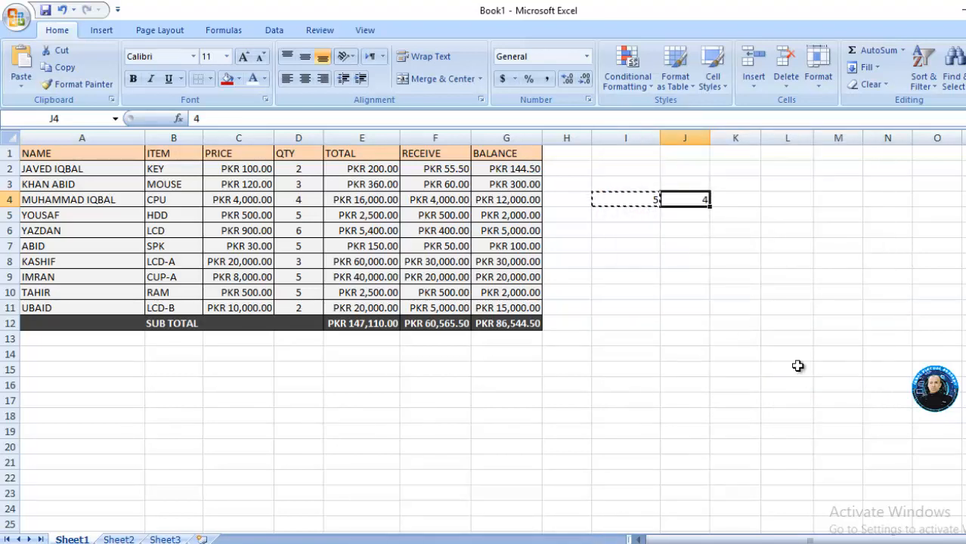
{"action": "left_click", "coordinate": [651, 240]}
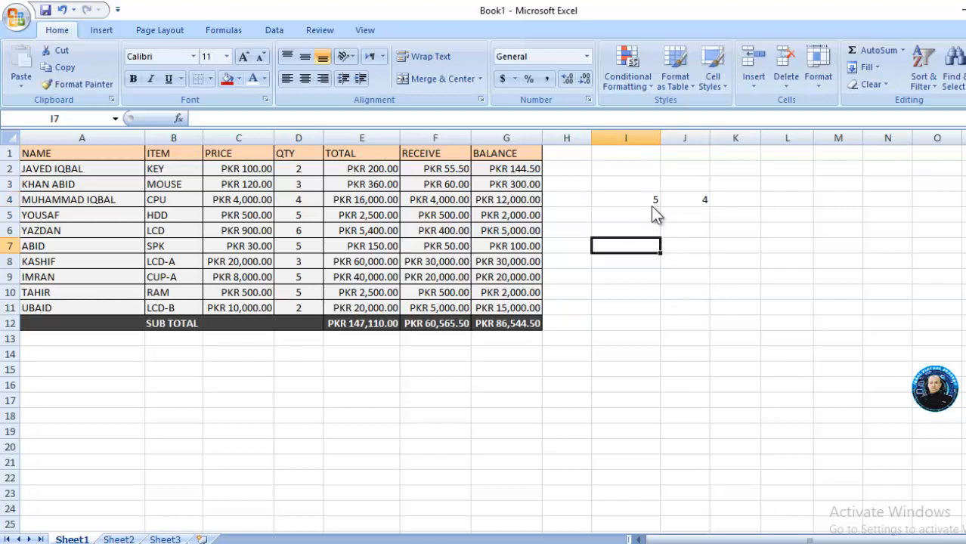
Step: Clear the contents of helper cells I4 and J4
{"action": "left_click_drag", "start_coordinate": [652, 203], "coordinate": [684, 199]}
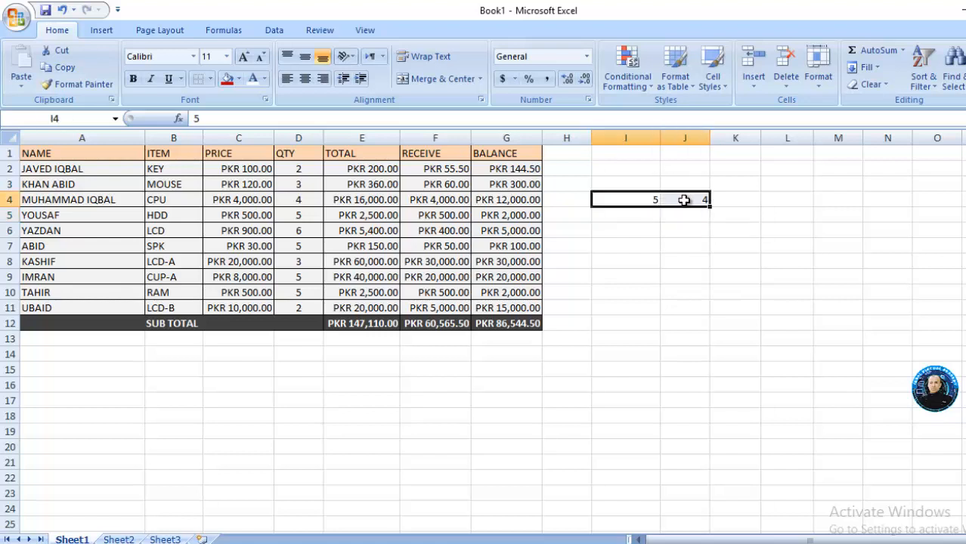
{"action": "right_click", "coordinate": [683, 200]}
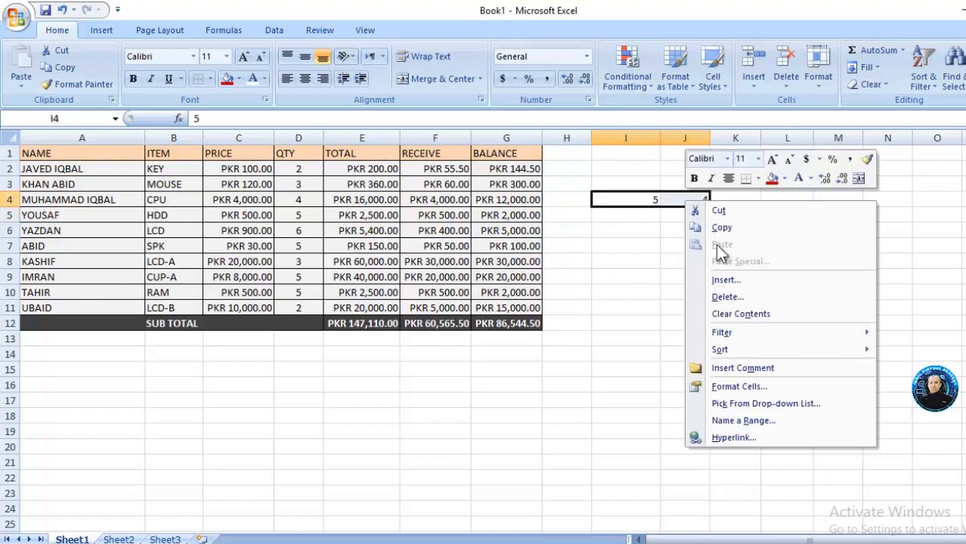
{"action": "left_click", "coordinate": [737, 310]}
{"action": "left_click", "coordinate": [737, 310]}
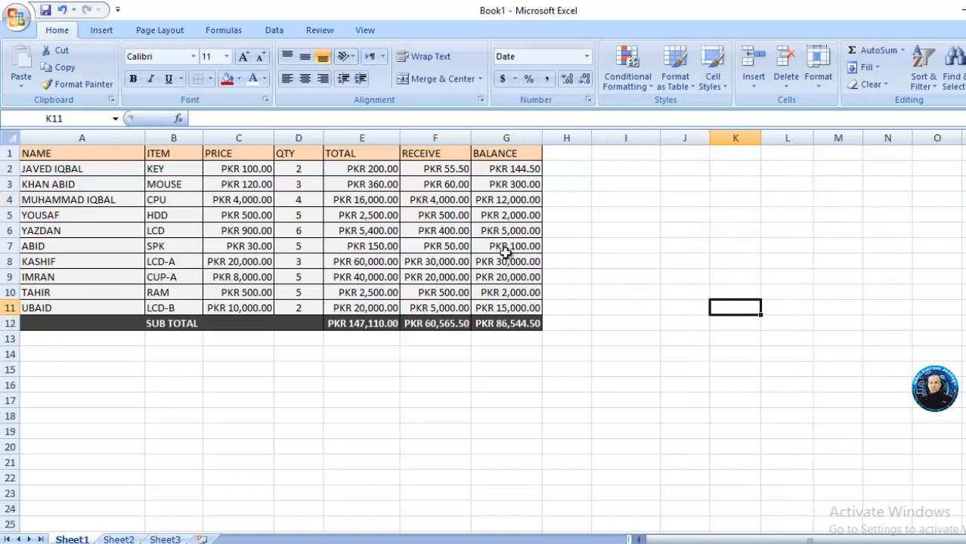
{"action": "left_click", "coordinate": [626, 204]}
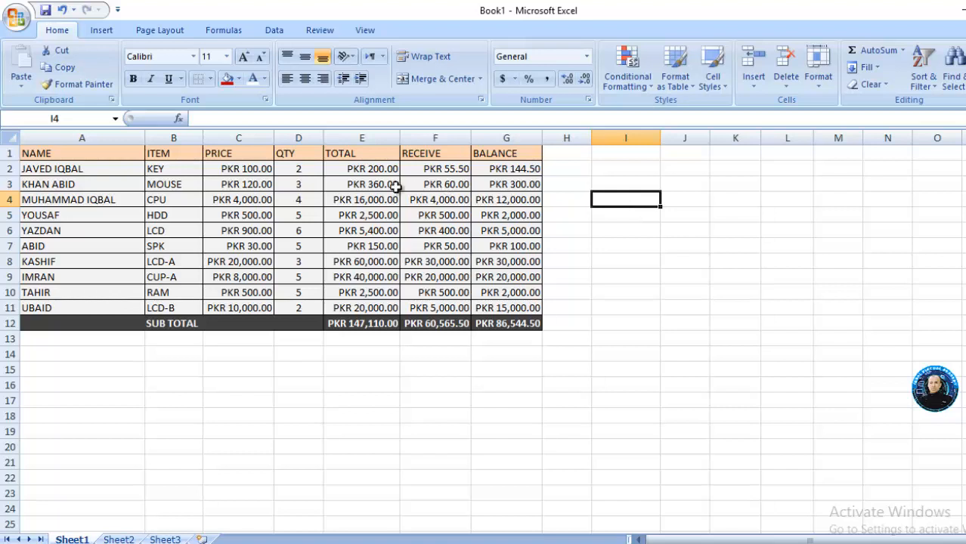
{"action": "left_click_drag", "start_coordinate": [61, 153], "coordinate": [492, 330]}
{"action": "right_click", "coordinate": [490, 327]}
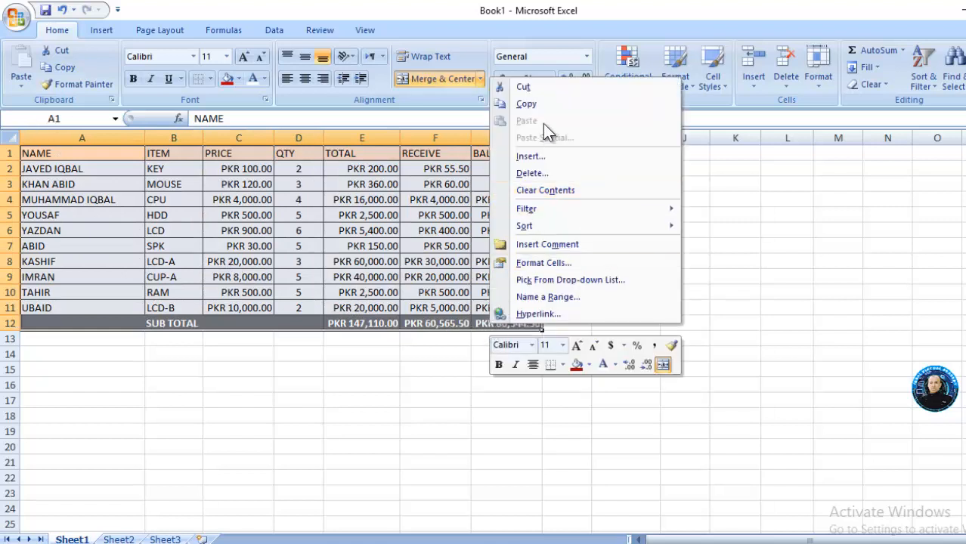
{"action": "left_click", "coordinate": [535, 100]}
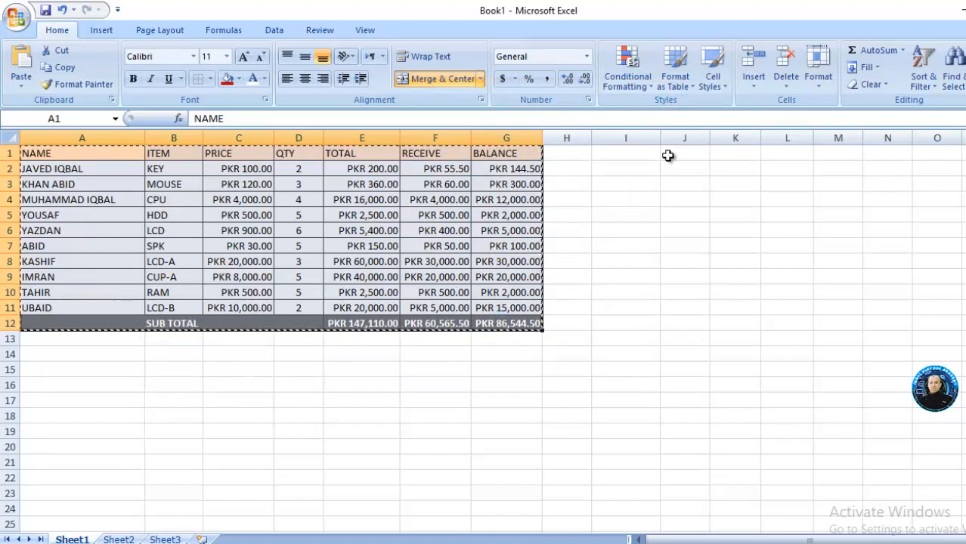
{"action": "left_click", "coordinate": [669, 155]}
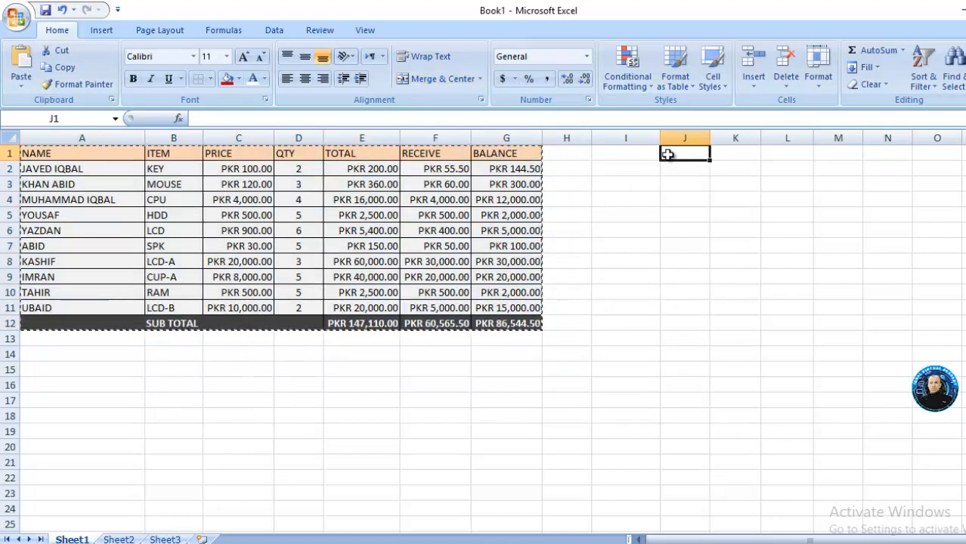
{"action": "right_click", "coordinate": [672, 161]}
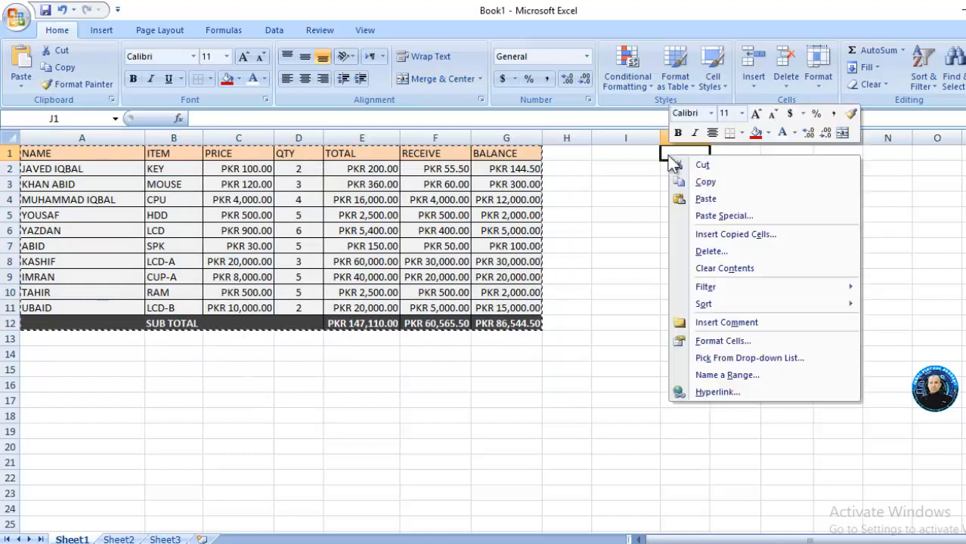
{"action": "left_click", "coordinate": [699, 216]}
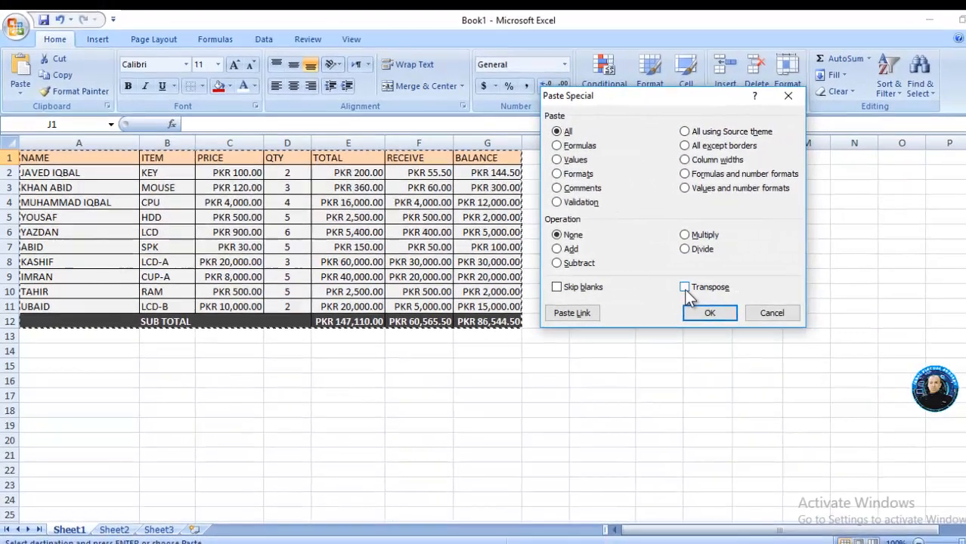
{"action": "left_click", "coordinate": [711, 288]}
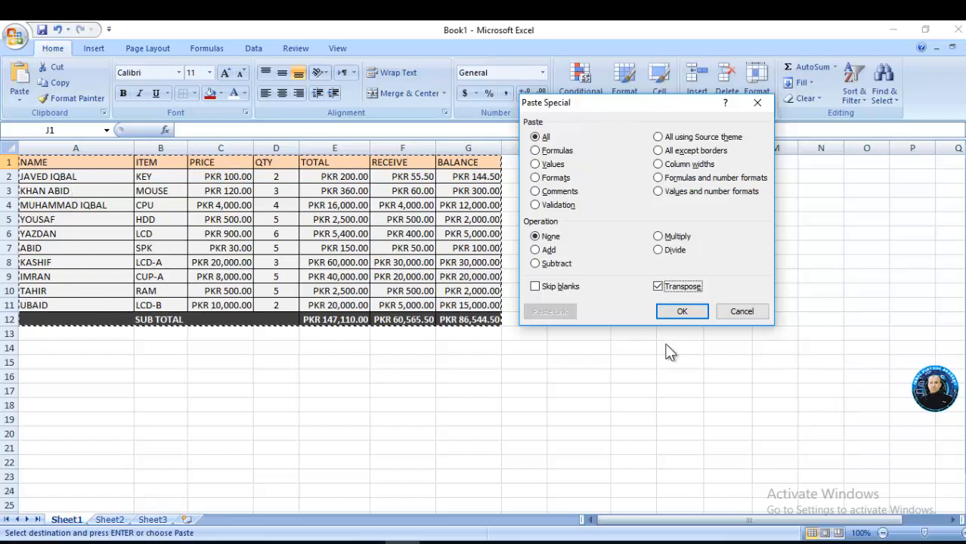
{"action": "left_click", "coordinate": [744, 314]}
{"action": "left_click", "coordinate": [533, 387]}
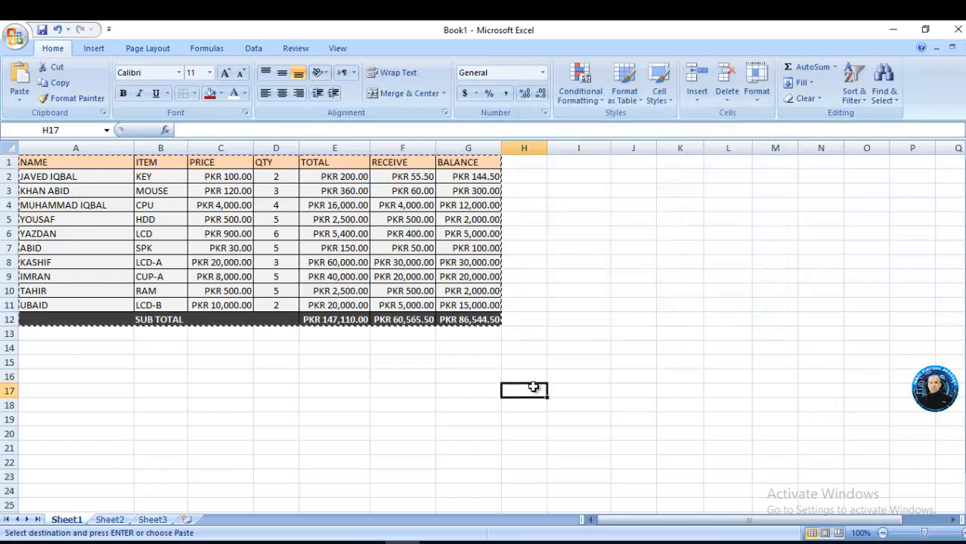
{"action": "key", "text": "Escape"}
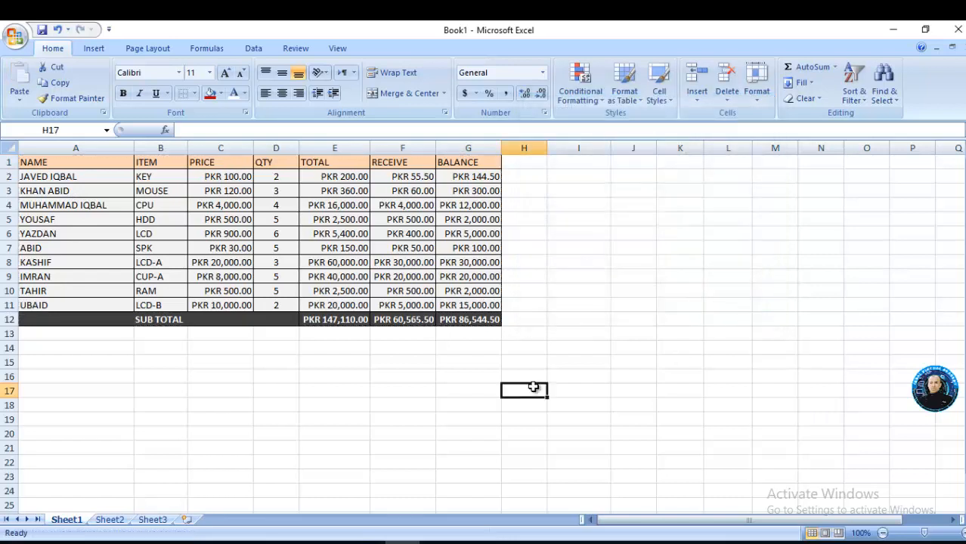
Step: Delete the SUB TOTAL row, row 12, from the sales table
{"action": "left_click", "coordinate": [19, 320]}
{"action": "right_click", "coordinate": [18, 320]}
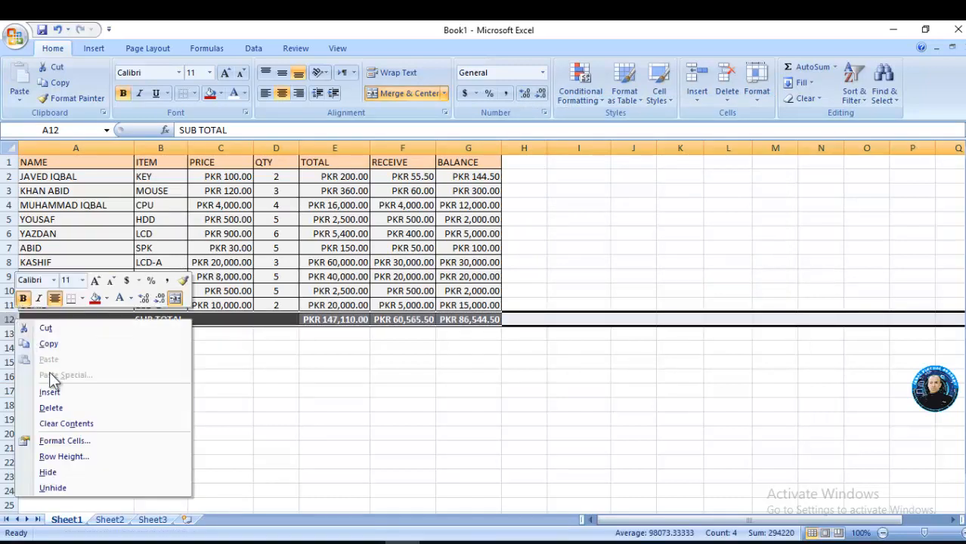
{"action": "left_click", "coordinate": [50, 408]}
{"action": "left_click", "coordinate": [302, 388]}
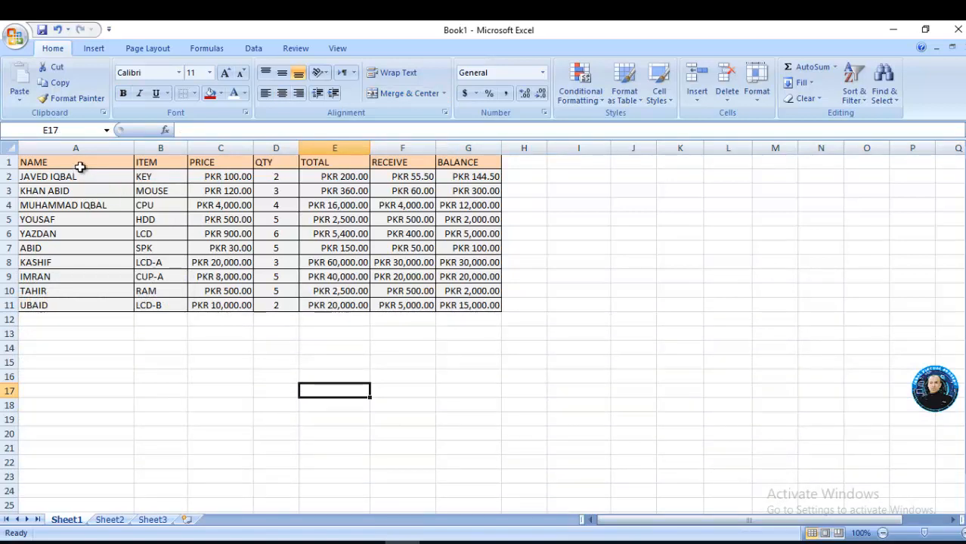
Step: Copy the sales table A1:G11 and paste it transposed at cell J1 using Paste Special with the Transpose option
{"action": "left_click_drag", "start_coordinate": [79, 167], "coordinate": [468, 301]}
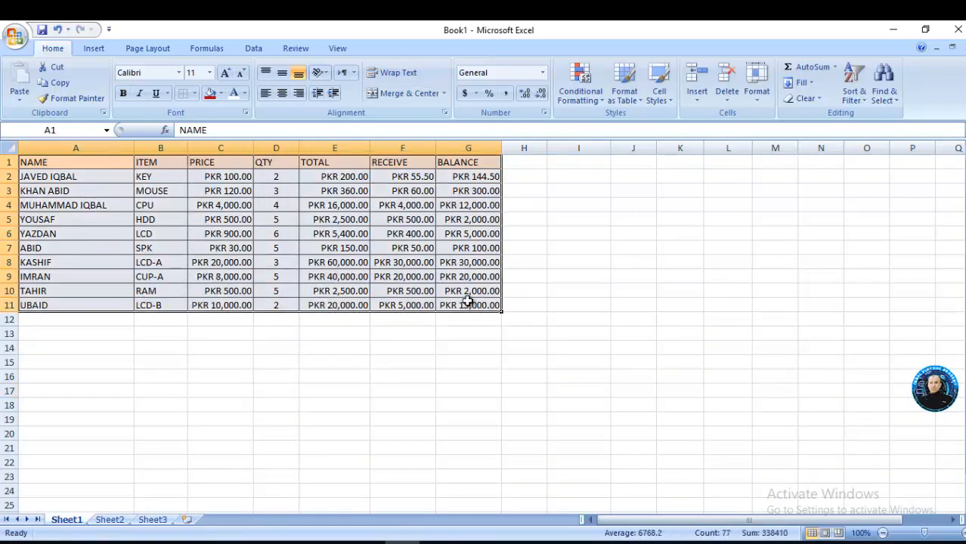
{"action": "key", "text": "ctrl+c"}
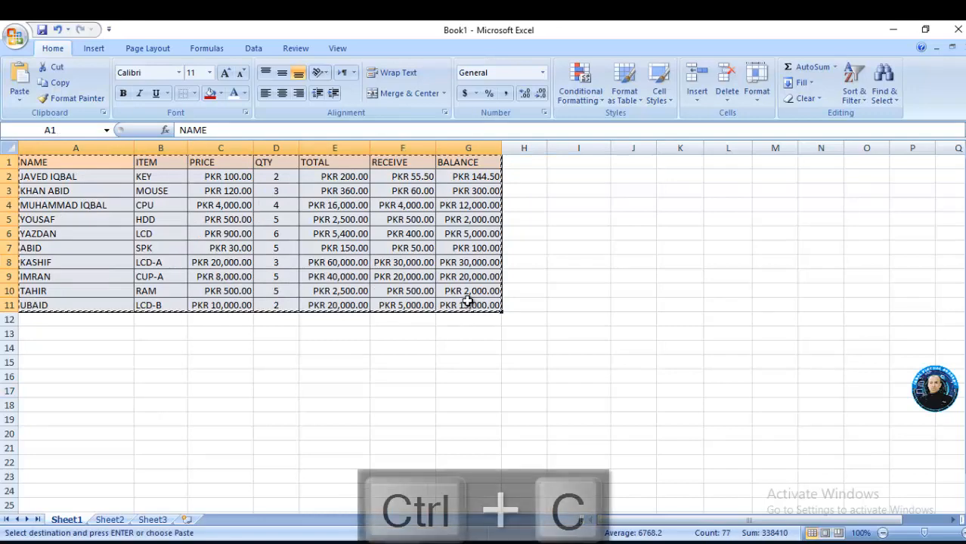
{"action": "left_click", "coordinate": [620, 165]}
{"action": "right_click", "coordinate": [621, 165]}
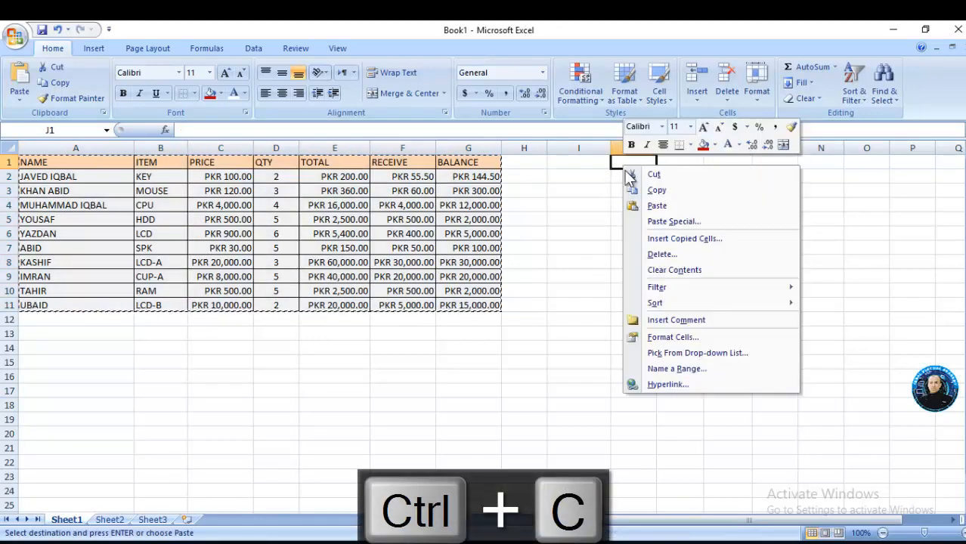
{"action": "left_click", "coordinate": [658, 221]}
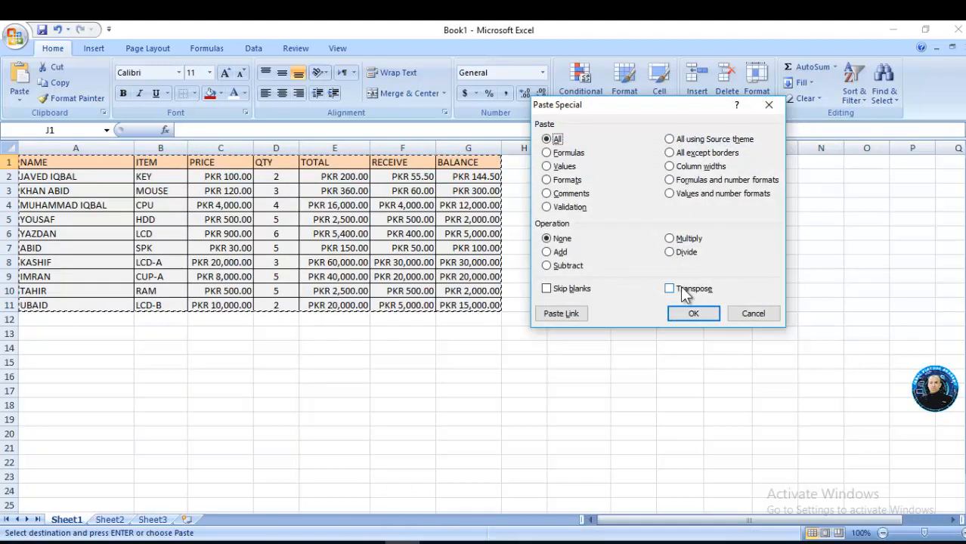
{"action": "left_click", "coordinate": [670, 289]}
{"action": "left_click", "coordinate": [694, 313]}
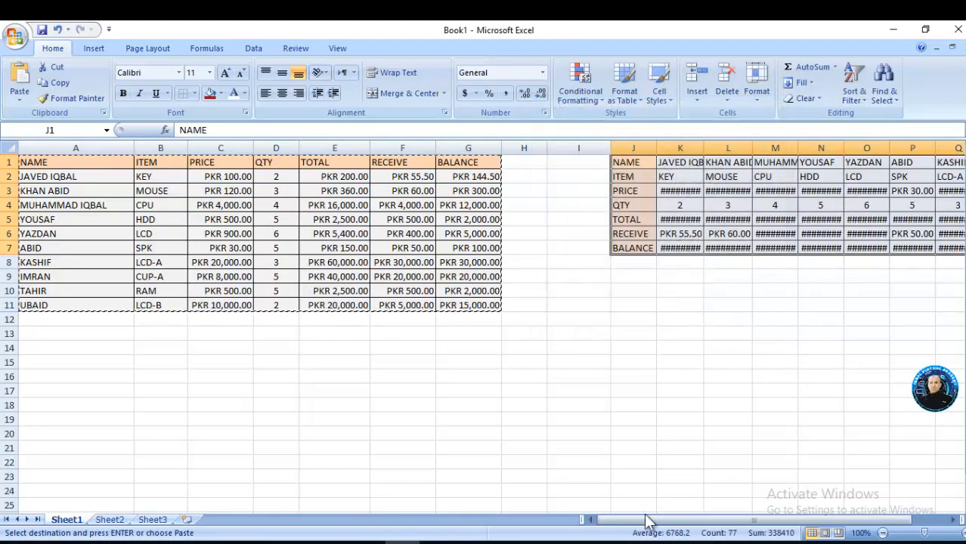
Step: AutoFit the widths of columns K through O in the transposed table to their contents
{"action": "left_click_drag", "start_coordinate": [645, 527], "coordinate": [745, 518]}
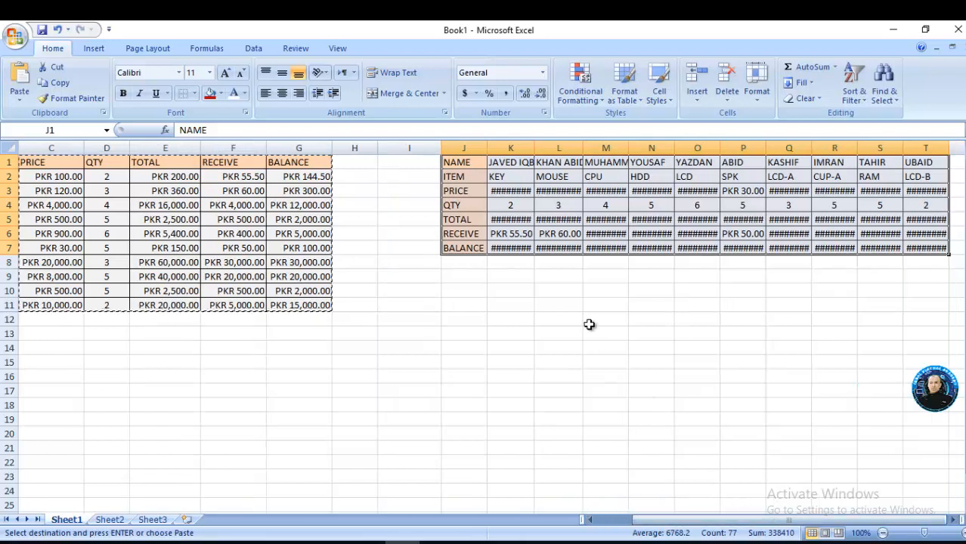
{"action": "double_click", "coordinate": [534, 148]}
{"action": "double_click", "coordinate": [597, 148]}
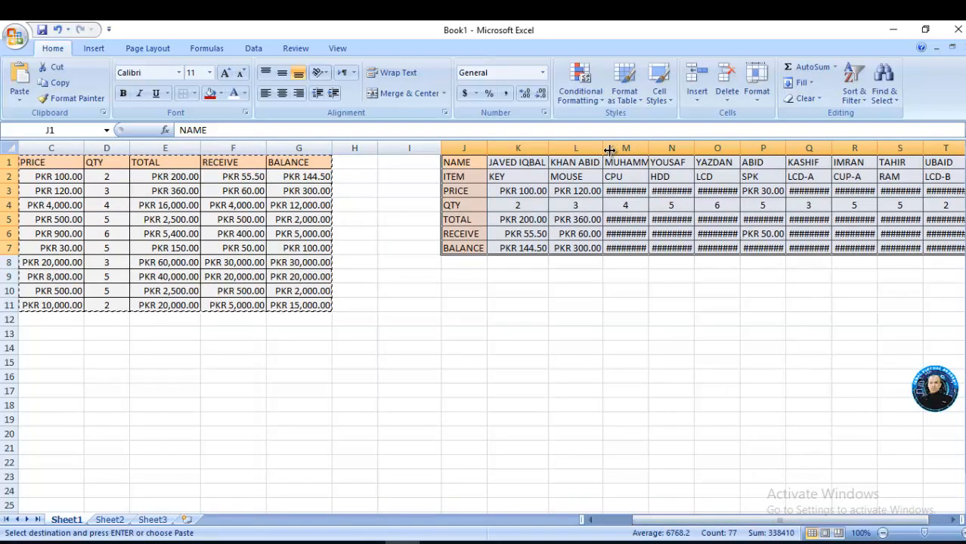
{"action": "double_click", "coordinate": [644, 148]}
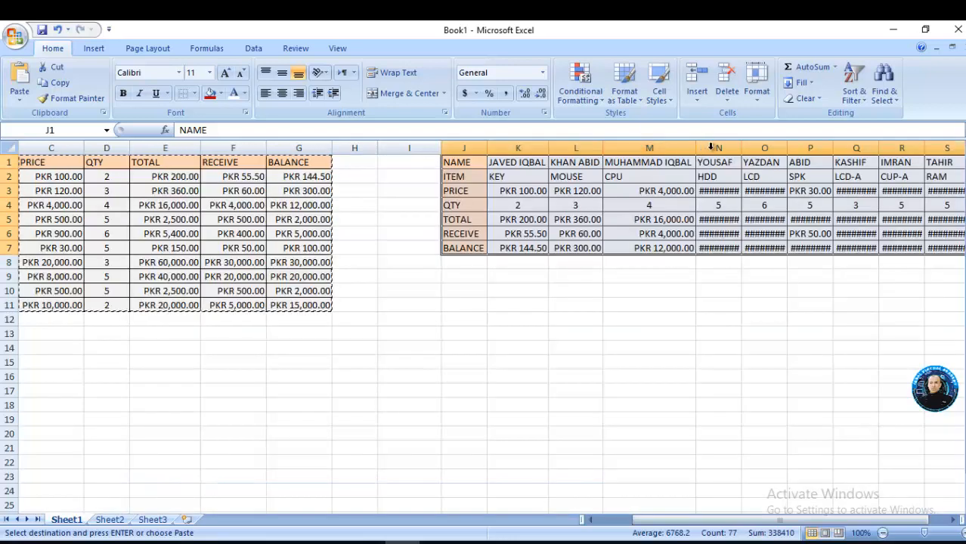
{"action": "double_click", "coordinate": [742, 149]}
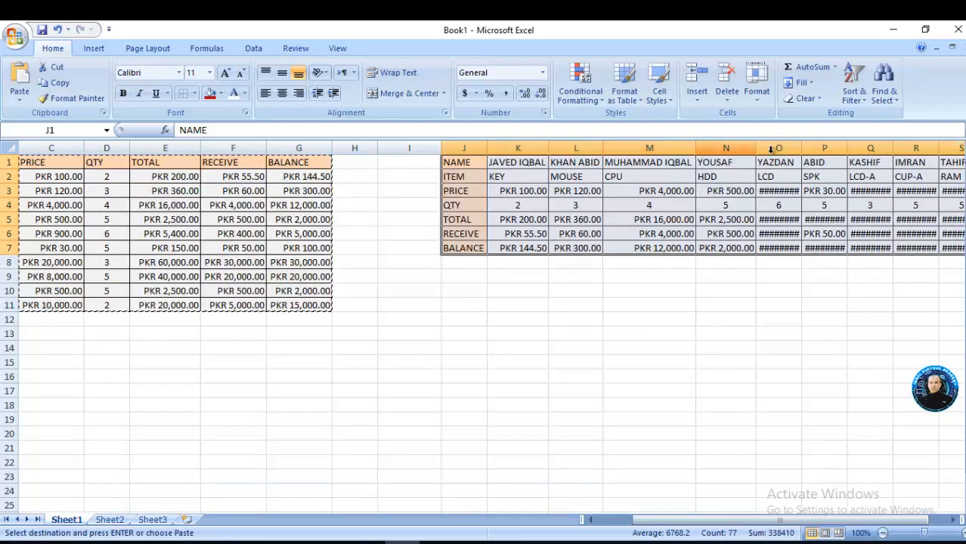
{"action": "double_click", "coordinate": [801, 148]}
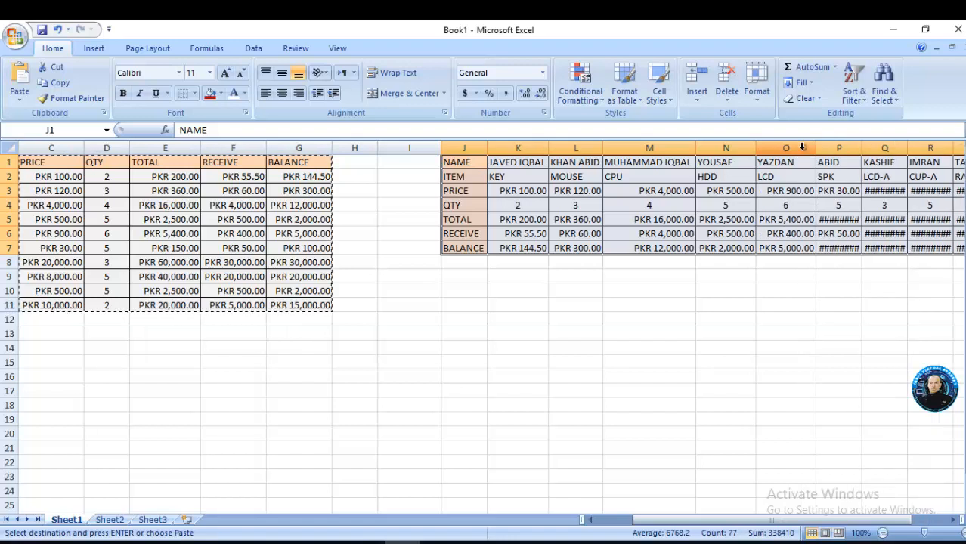
Step: Examine the transposed table's customer names along row 1 and its field labels down column J
{"action": "left_click", "coordinate": [461, 164]}
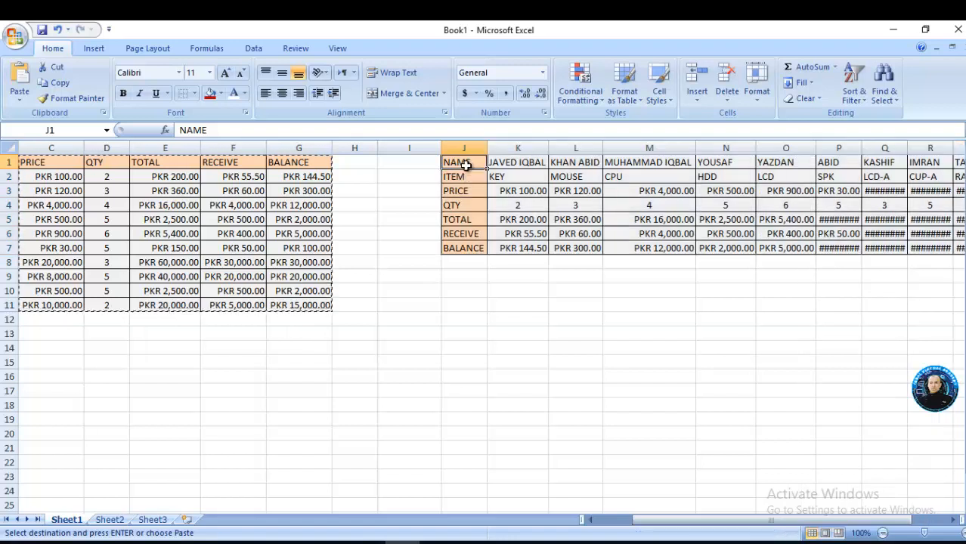
{"action": "left_click", "coordinate": [521, 163]}
{"action": "left_click", "coordinate": [561, 163]}
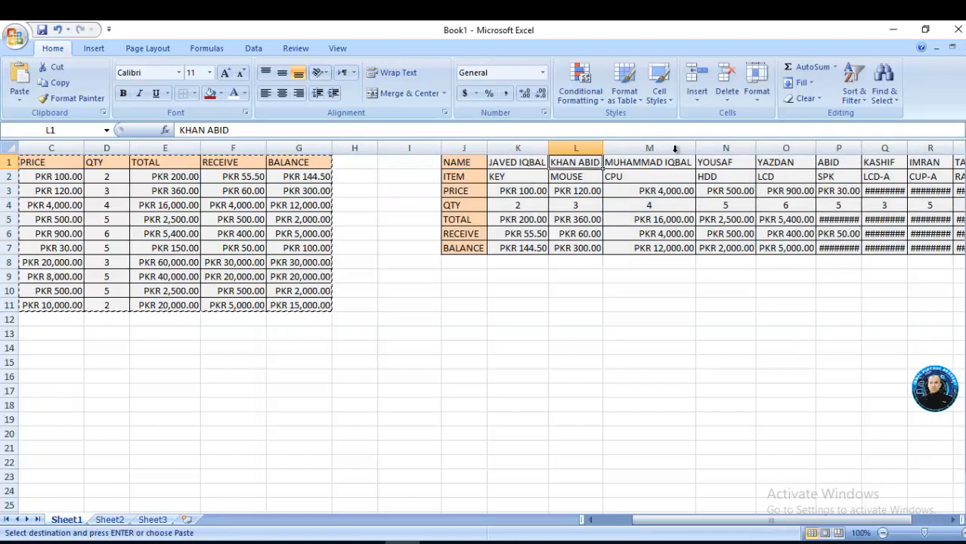
{"action": "left_click", "coordinate": [673, 161]}
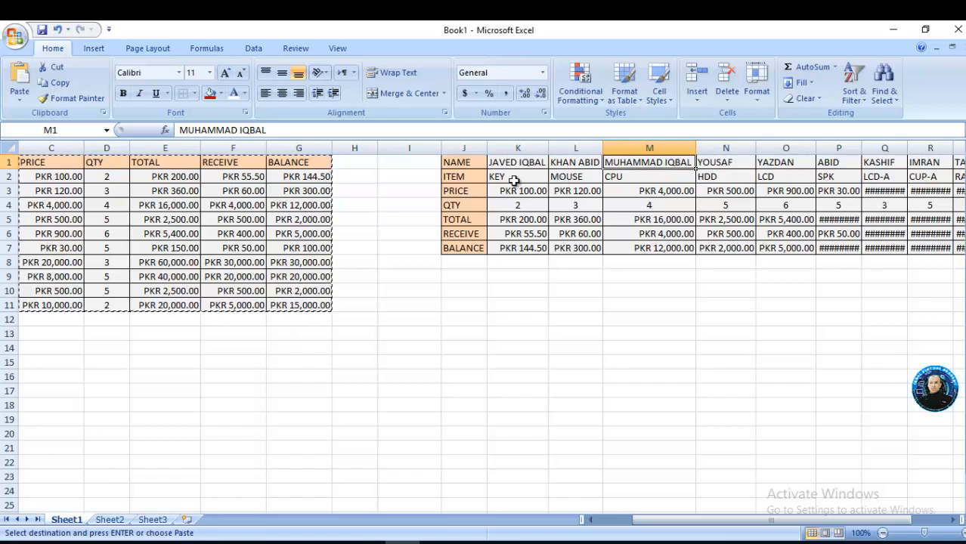
{"action": "left_click", "coordinate": [457, 179]}
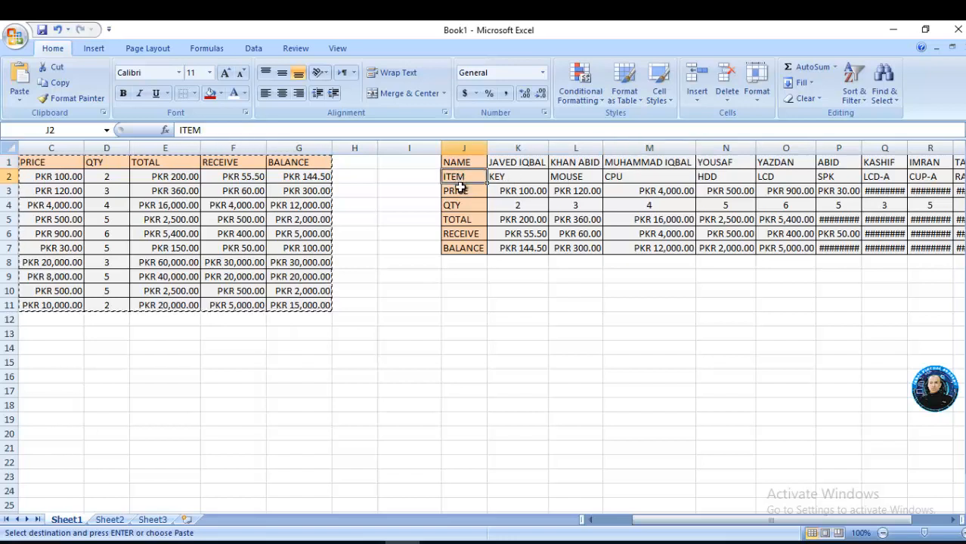
{"action": "left_click", "coordinate": [459, 192]}
{"action": "left_click", "coordinate": [462, 207]}
{"action": "left_click", "coordinate": [463, 220]}
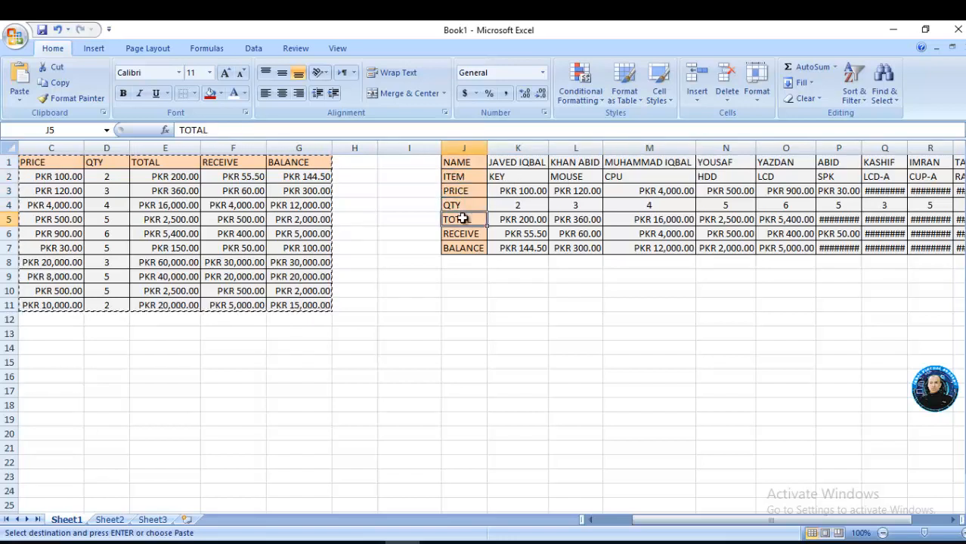
{"action": "left_click", "coordinate": [463, 233]}
{"action": "left_click", "coordinate": [464, 248]}
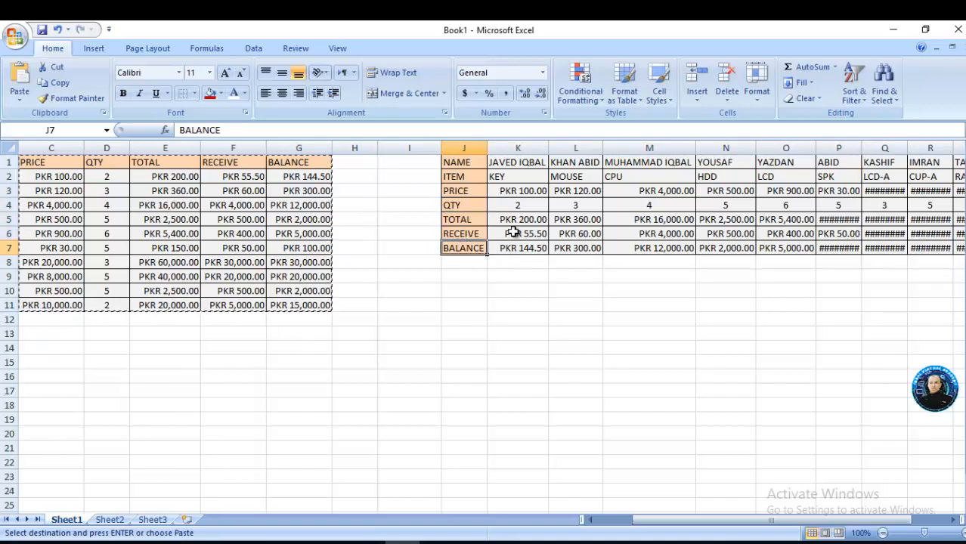
Step: Examine the first two transposed records in columns K and L, from name and item down to balance
{"action": "left_click", "coordinate": [512, 163]}
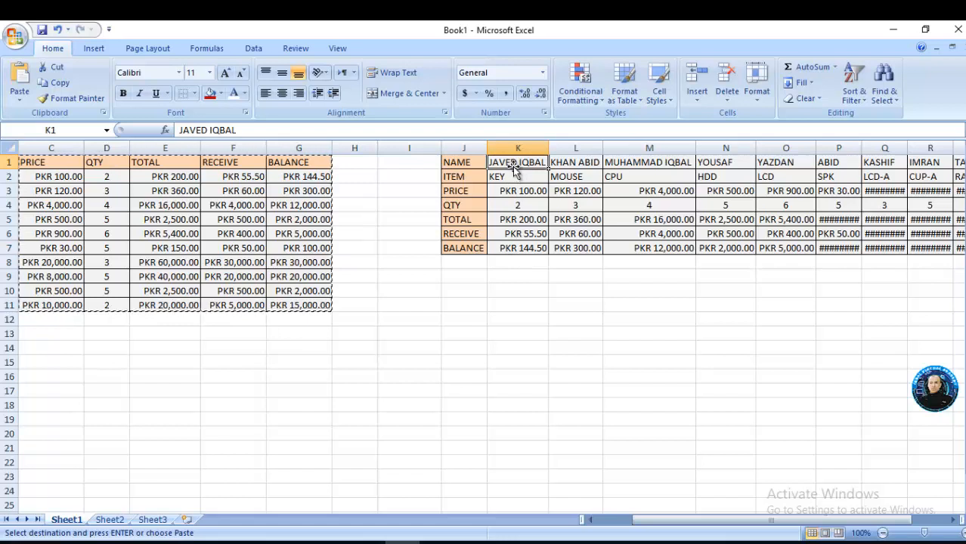
{"action": "left_click", "coordinate": [511, 175]}
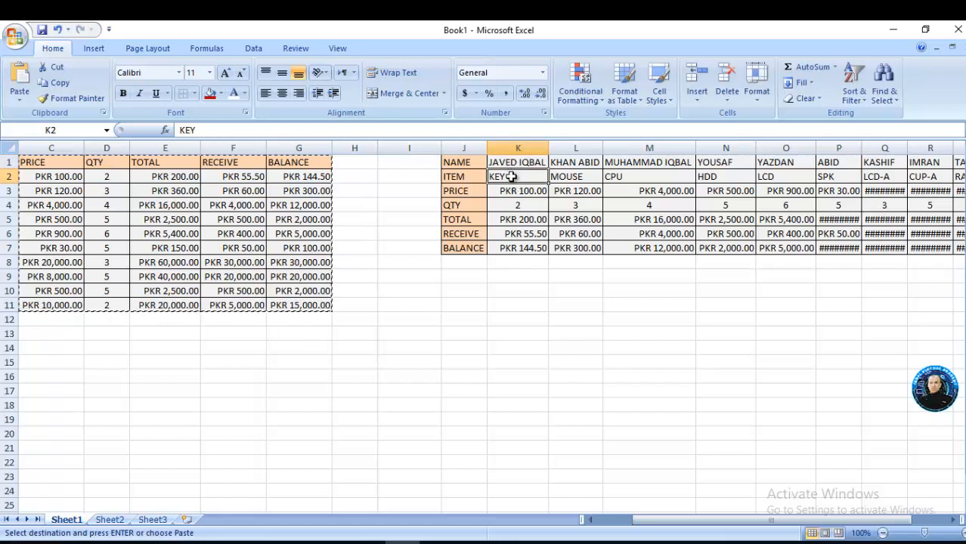
{"action": "left_click", "coordinate": [517, 192]}
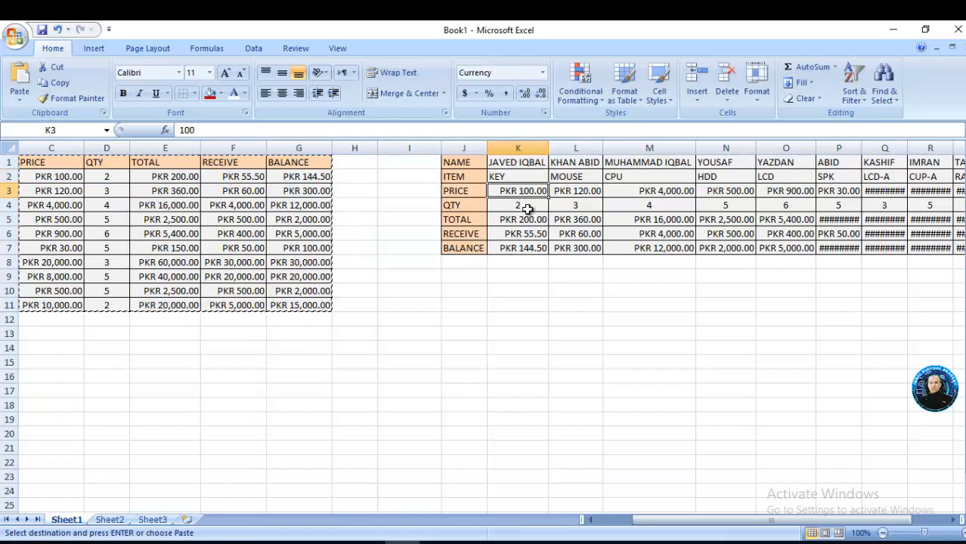
{"action": "left_click", "coordinate": [527, 207]}
{"action": "left_click", "coordinate": [525, 224]}
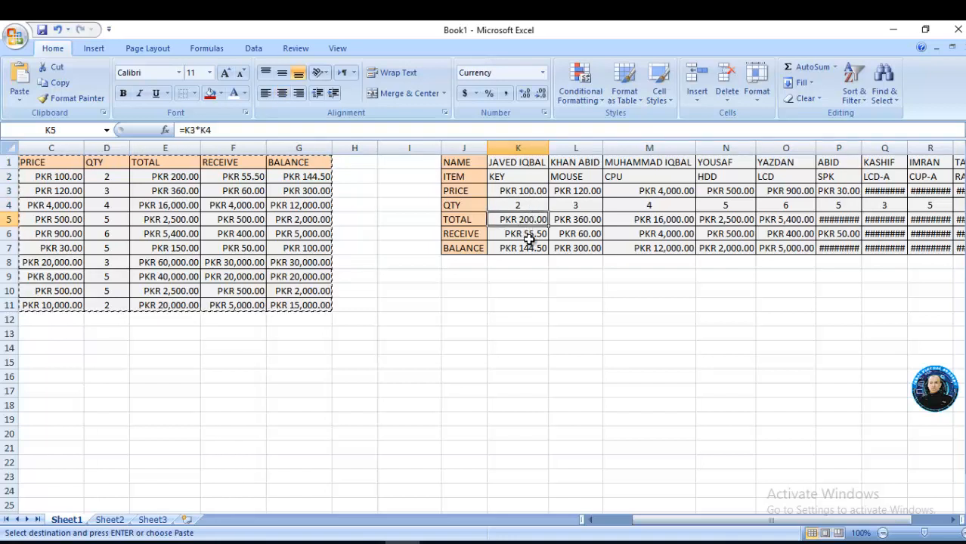
{"action": "left_click", "coordinate": [527, 237]}
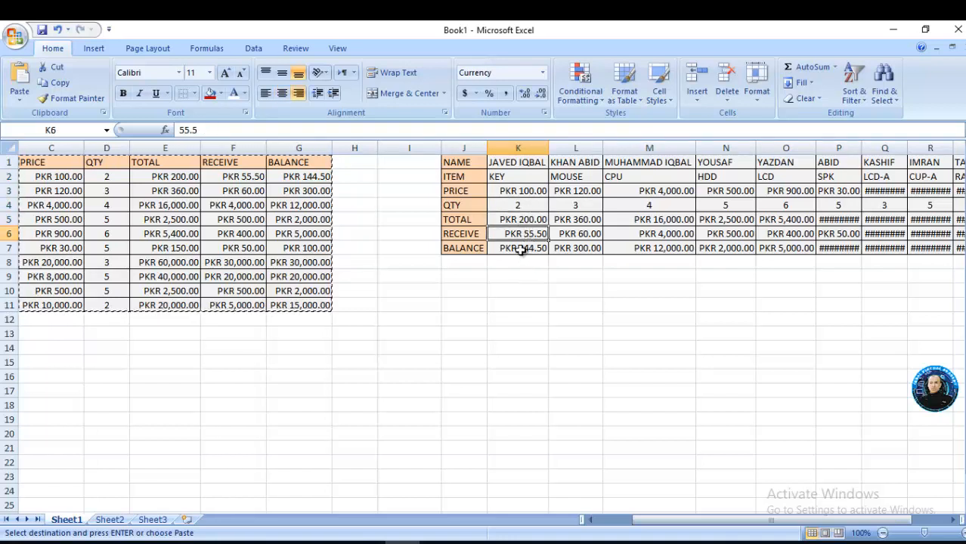
{"action": "left_click", "coordinate": [515, 250]}
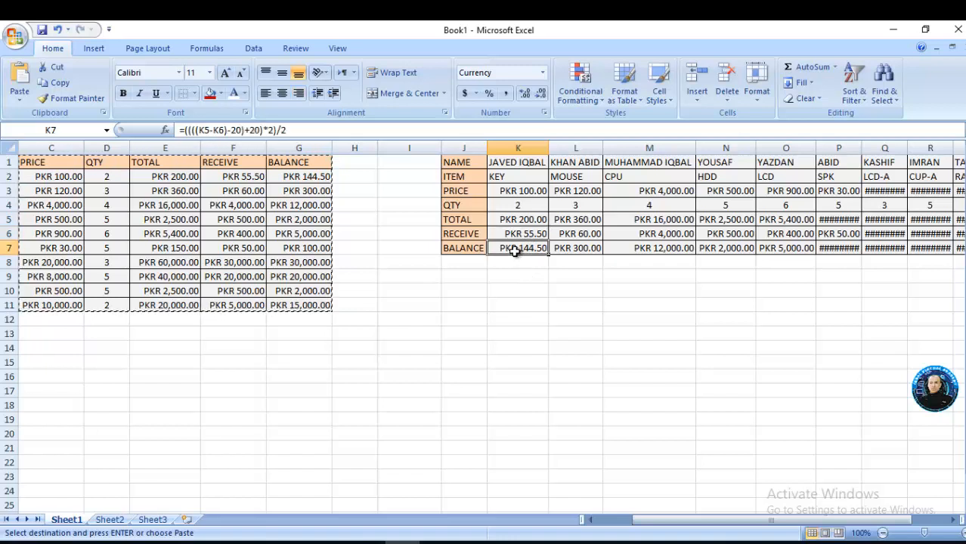
{"action": "left_click", "coordinate": [574, 162]}
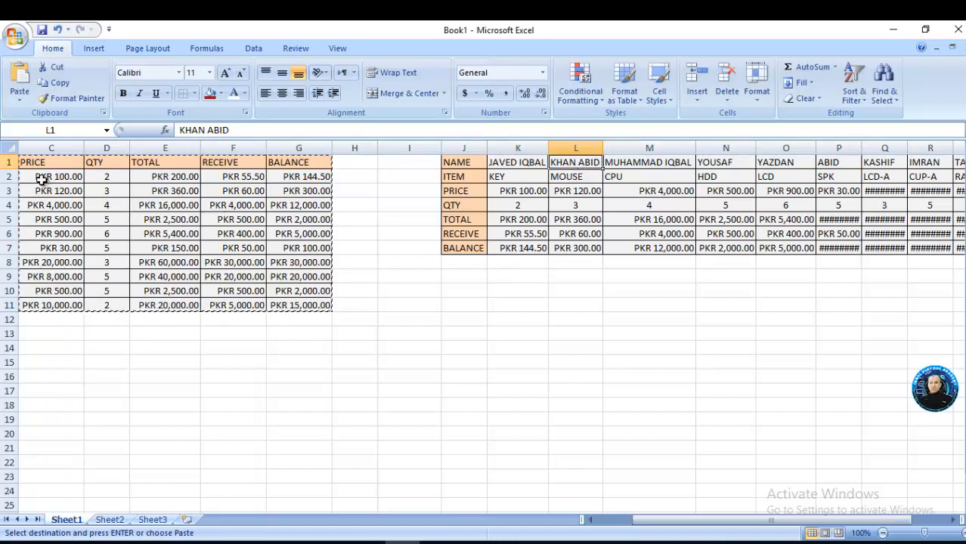
{"action": "left_click", "coordinate": [590, 175]}
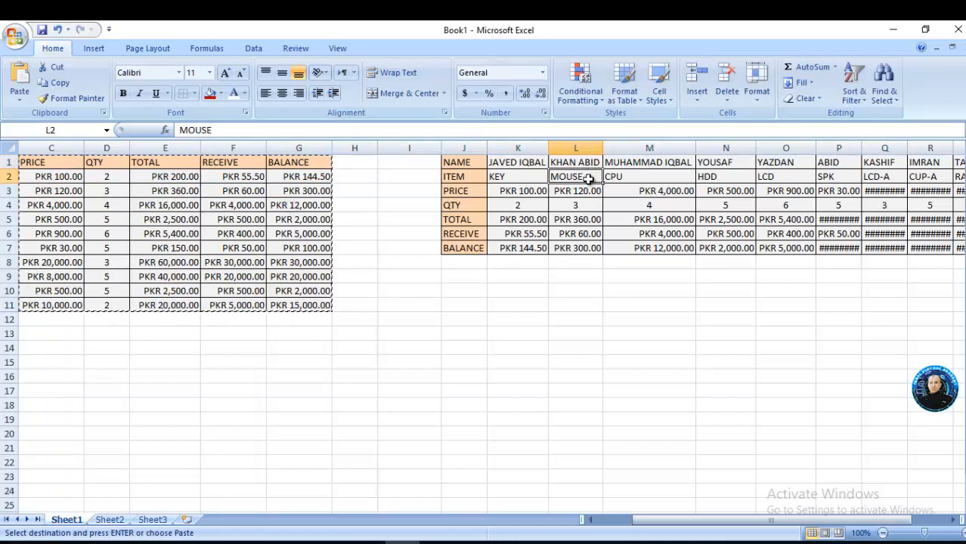
{"action": "left_click_drag", "start_coordinate": [581, 162], "coordinate": [585, 243]}
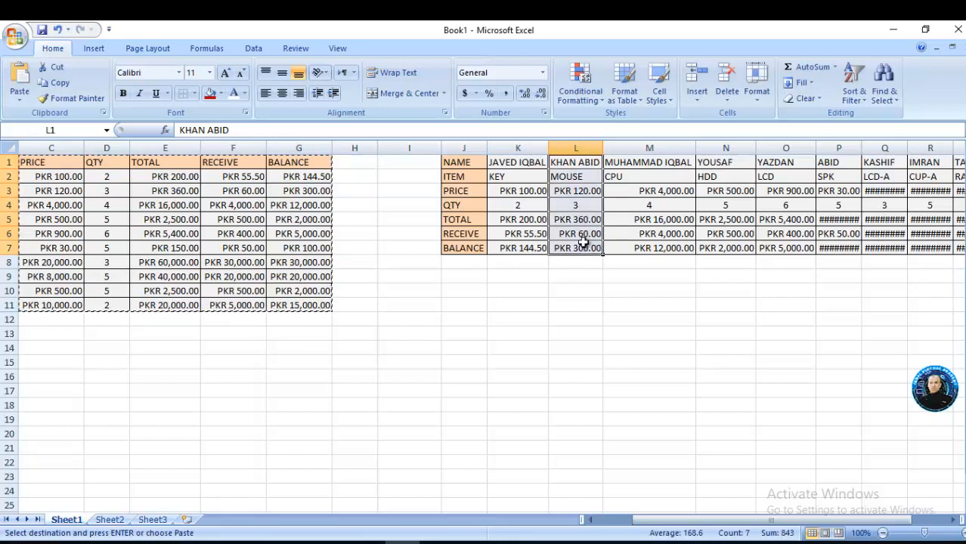
Step: Undo the transposed paste and the edits around it until the SUB TOTAL row 12 is restored, and clear the copy marquee
{"action": "key", "text": "ctrl+z"}
{"action": "key", "text": "ctrl+z"}
{"action": "key", "text": "ctrl+z"}
{"action": "key", "text": "ctrl+z"}
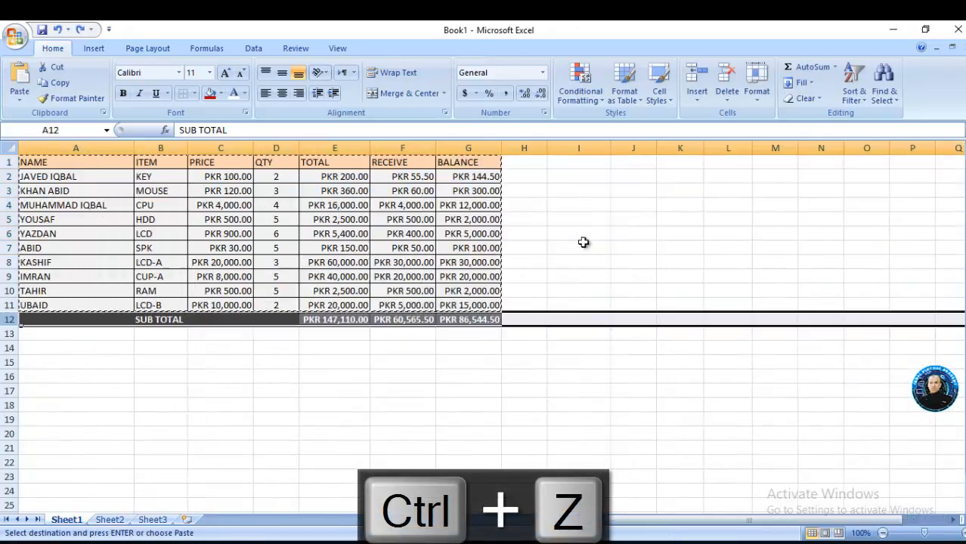
{"action": "left_click", "coordinate": [584, 243]}
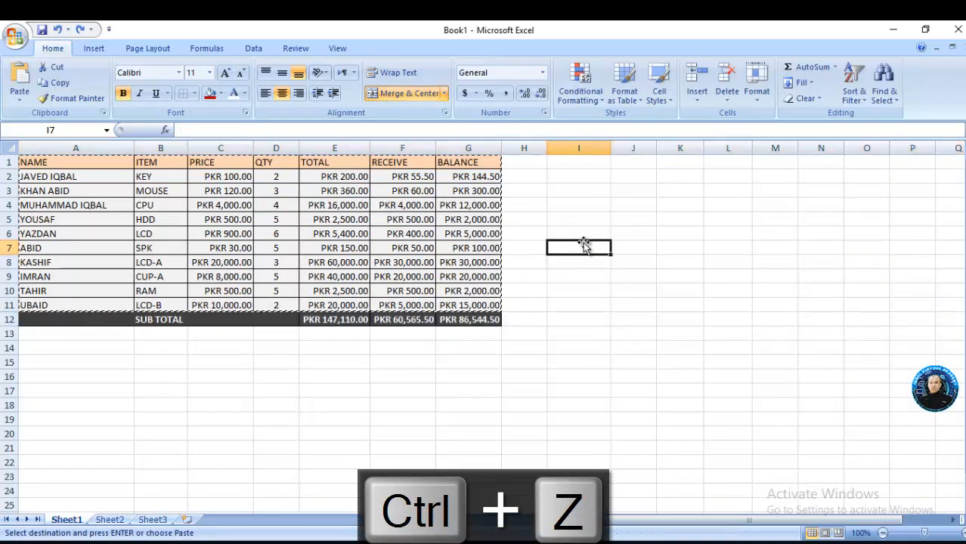
{"action": "left_click", "coordinate": [583, 243]}
{"action": "key", "text": "Escape"}
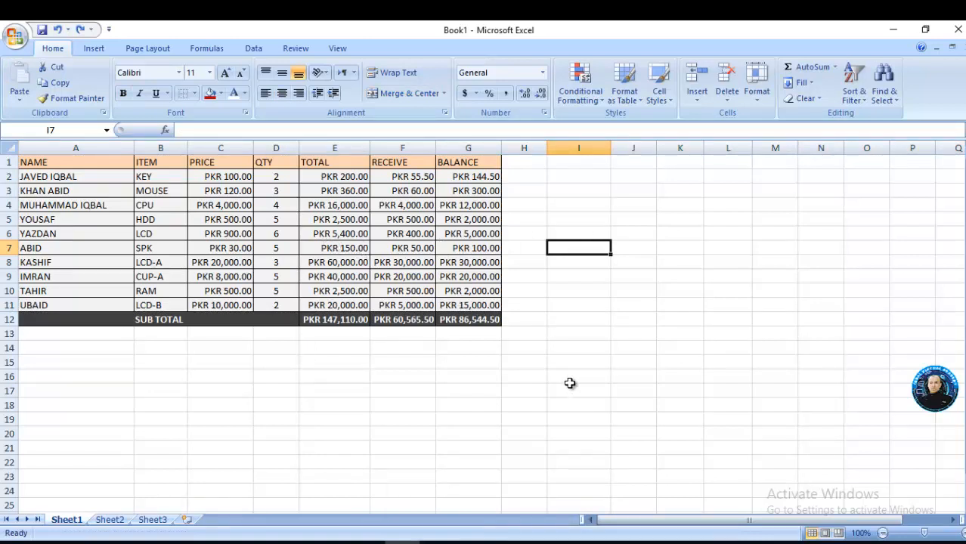
{"action": "left_click", "coordinate": [602, 272]}
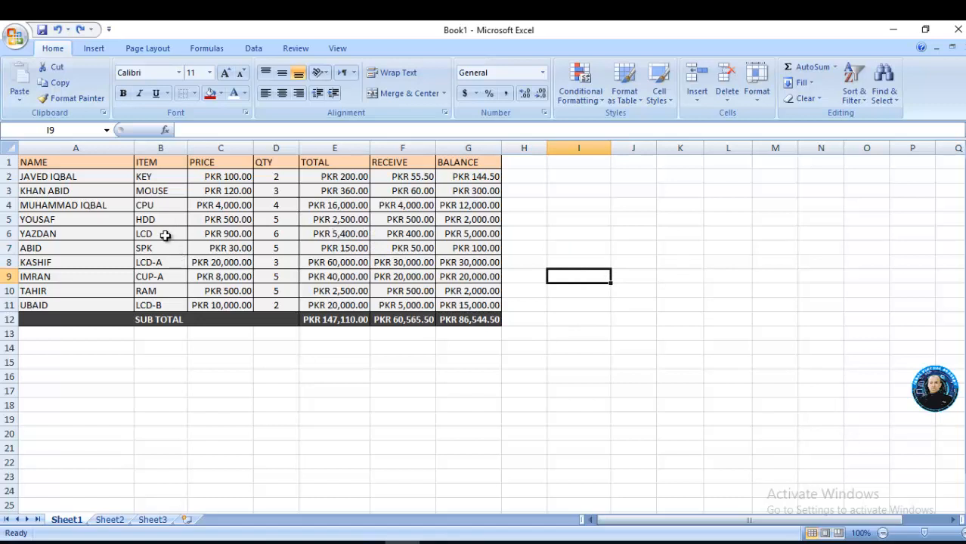
{"action": "left_click_drag", "start_coordinate": [160, 234], "coordinate": [331, 249]}
{"action": "left_click_drag", "start_coordinate": [407, 255], "coordinate": [446, 258]}
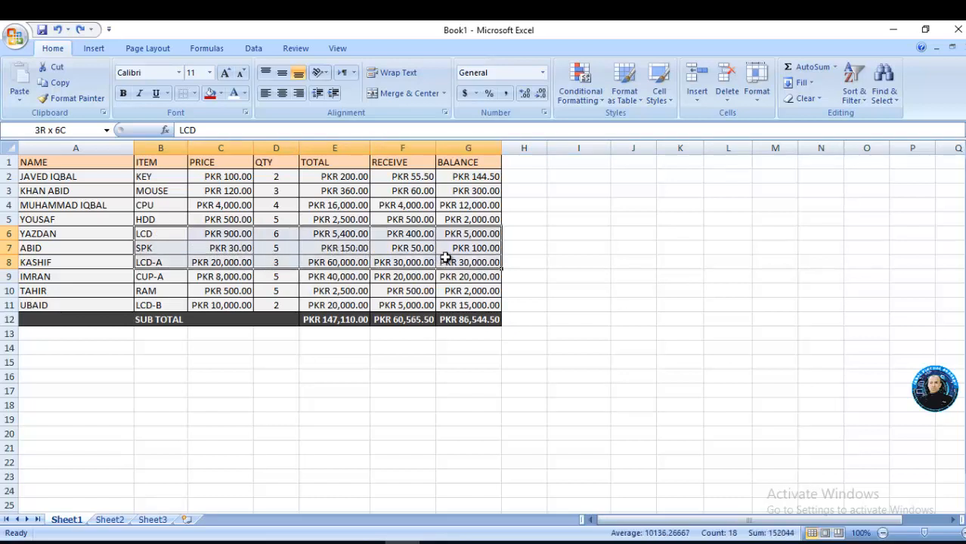
{"action": "left_click", "coordinate": [601, 306]}
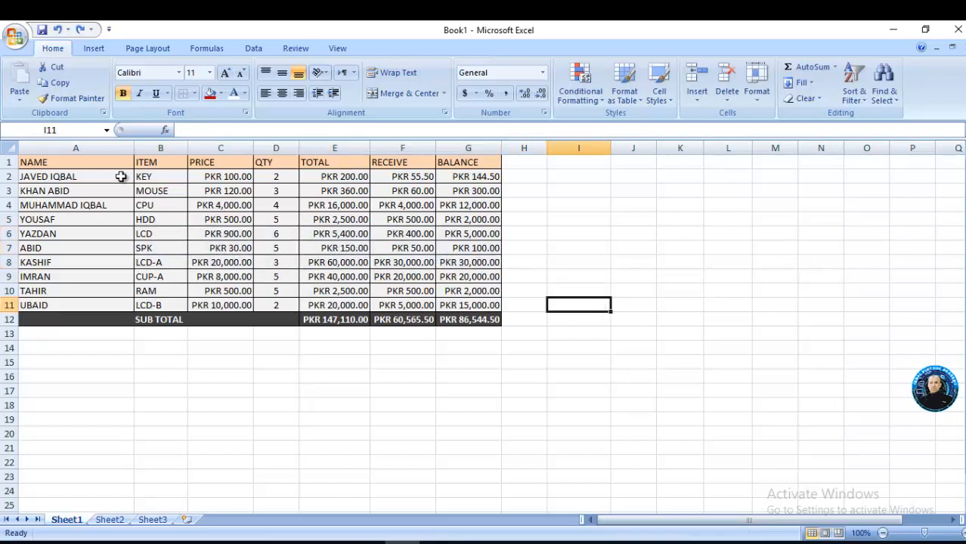
Step: Copy the table A1:G12 and paste only its column widths at cell J1 using Paste Special
{"action": "left_click_drag", "start_coordinate": [96, 162], "coordinate": [459, 320]}
{"action": "right_click", "coordinate": [460, 320]}
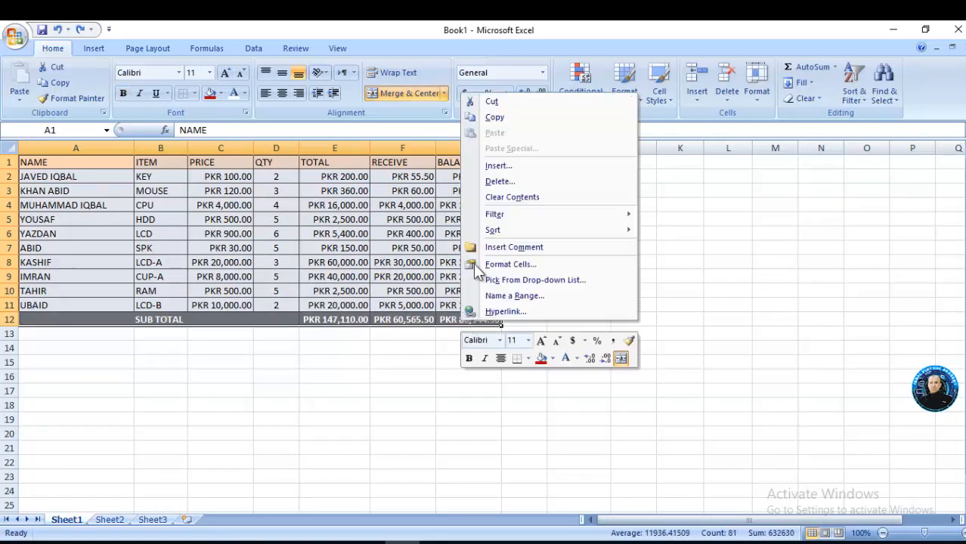
{"action": "left_click", "coordinate": [511, 119]}
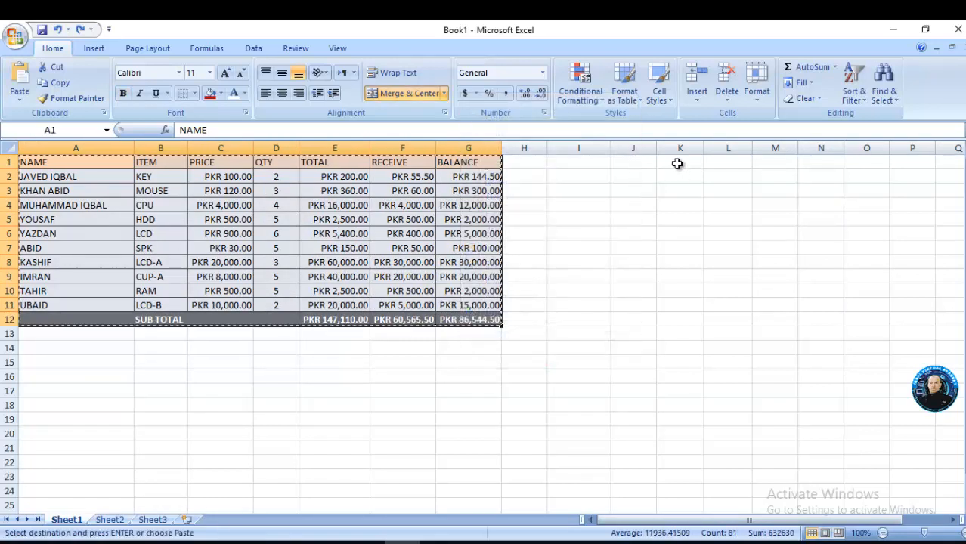
{"action": "left_click", "coordinate": [631, 165]}
{"action": "right_click", "coordinate": [630, 165]}
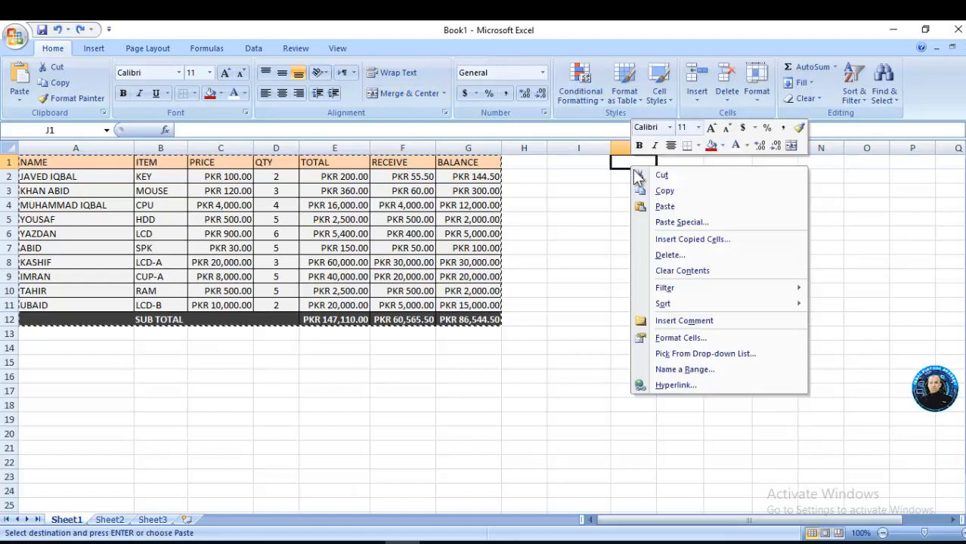
{"action": "left_click", "coordinate": [664, 220]}
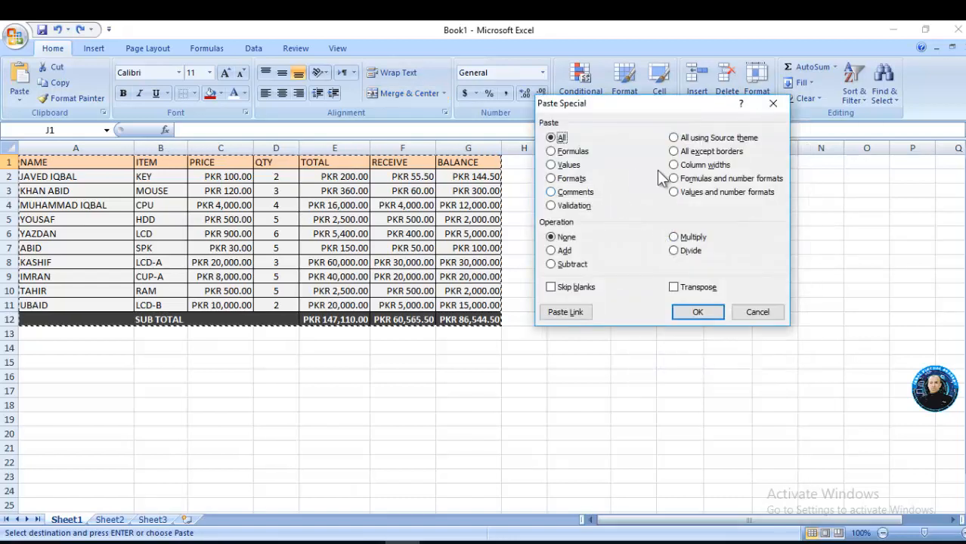
{"action": "left_click", "coordinate": [688, 167]}
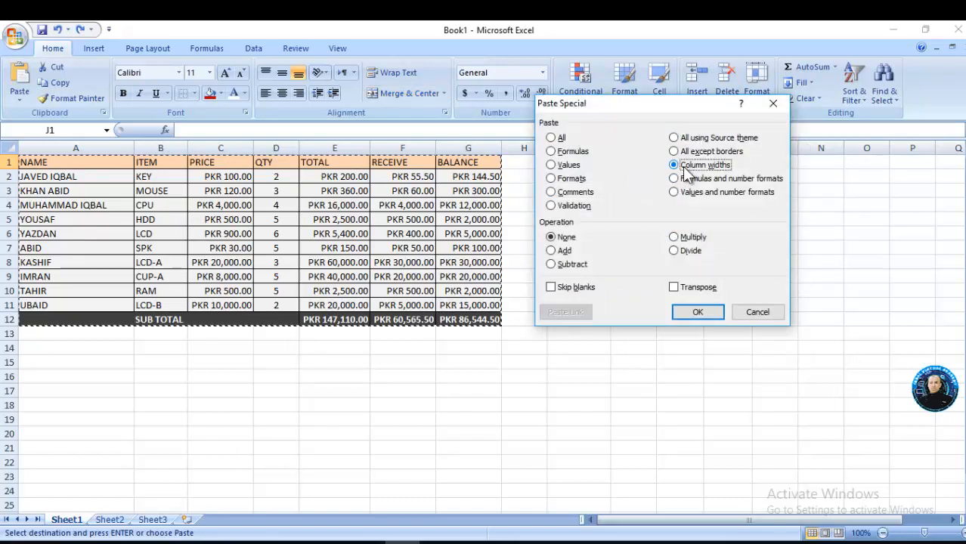
{"action": "left_click", "coordinate": [699, 313]}
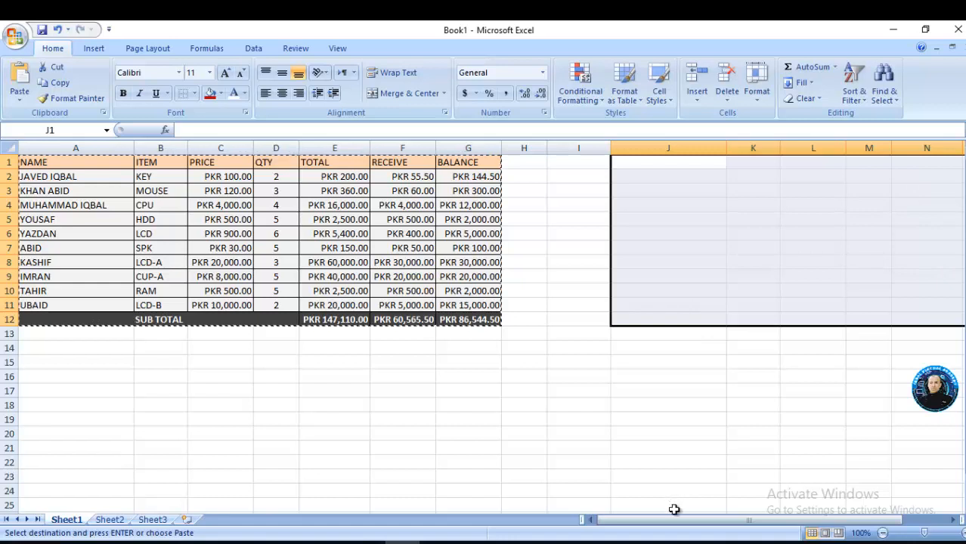
{"action": "left_click_drag", "start_coordinate": [674, 521], "coordinate": [722, 518]}
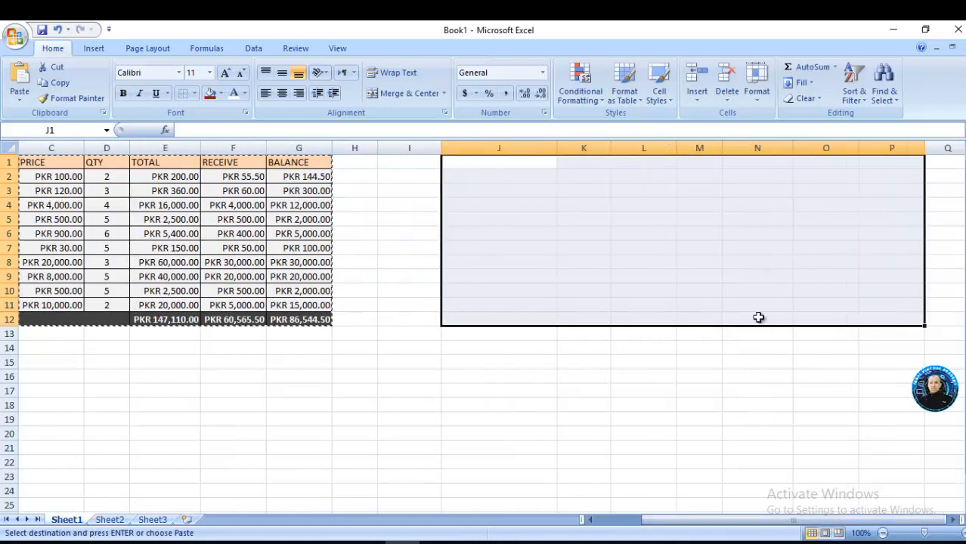
Step: Enter the same sample first name in cells N6 and N5
{"action": "left_click", "coordinate": [760, 235]}
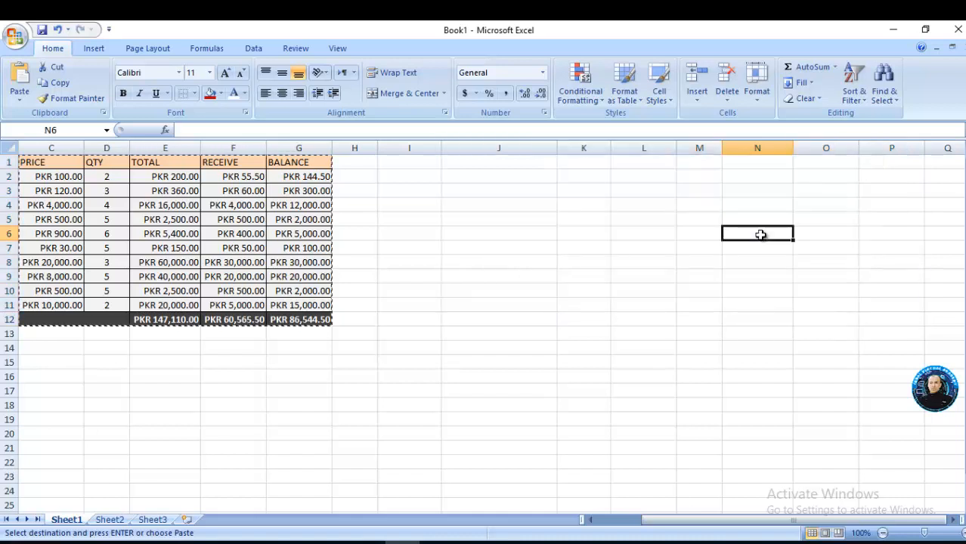
{"action": "type", "text": "JAVED"}
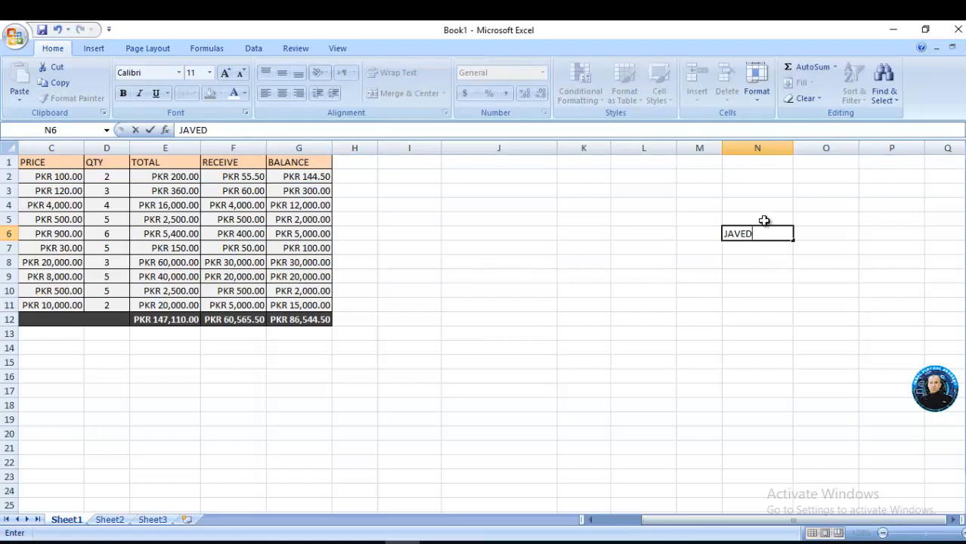
{"action": "left_click", "coordinate": [764, 221]}
{"action": "type", "text": "JAVED"}
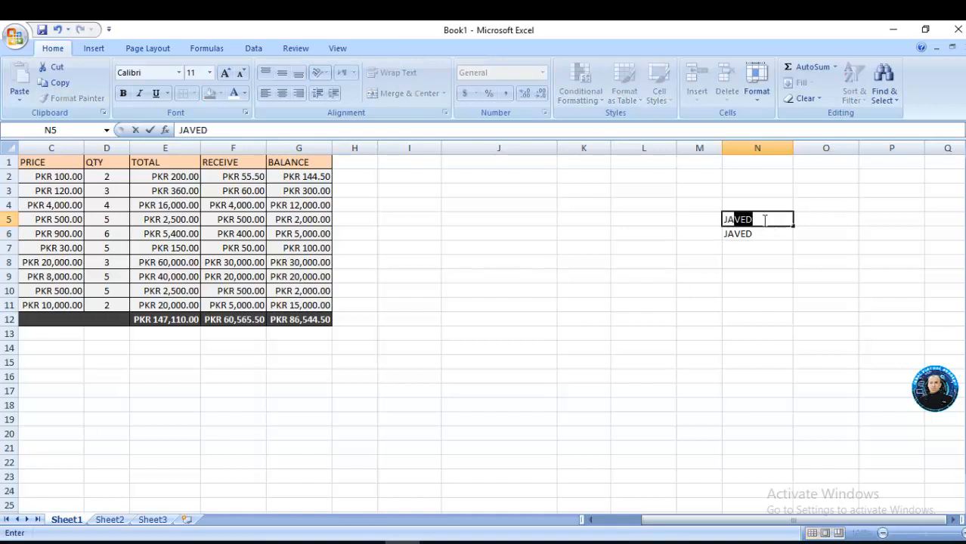
{"action": "left_click", "coordinate": [748, 254]}
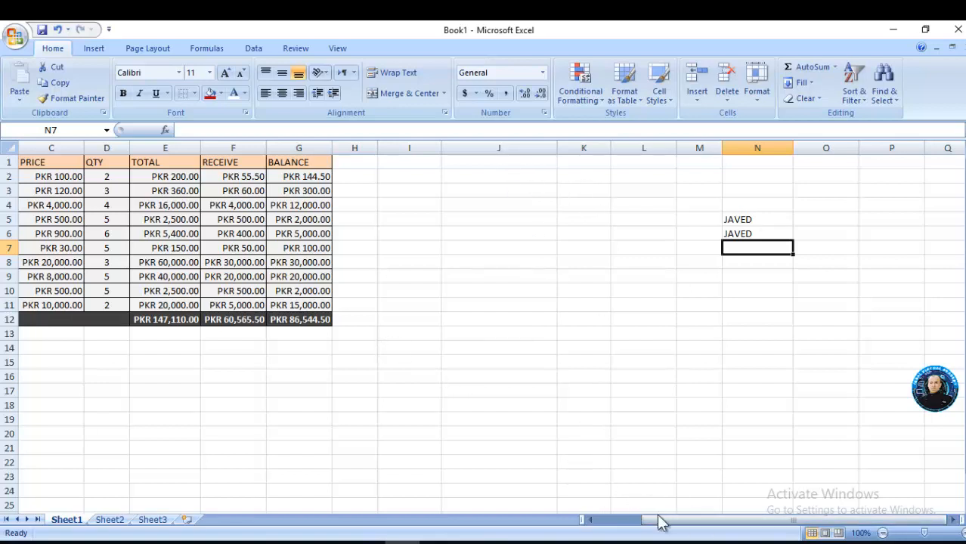
Step: Undo the two sample name entries in cells N5 and N6
{"action": "left_click_drag", "start_coordinate": [660, 519], "coordinate": [607, 522]}
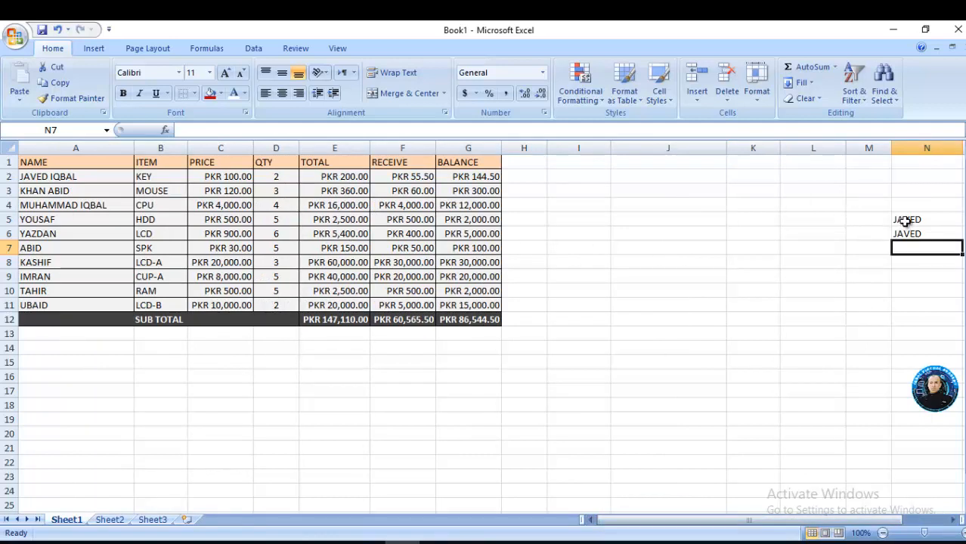
{"action": "left_click_drag", "start_coordinate": [906, 221], "coordinate": [909, 234]}
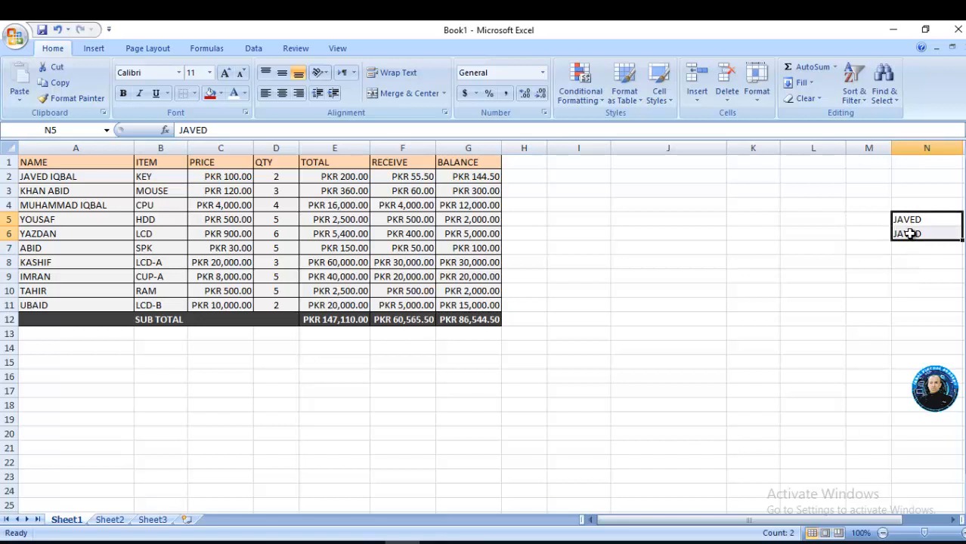
{"action": "key", "text": "ctrl+z"}
{"action": "key", "text": "ctrl+z"}
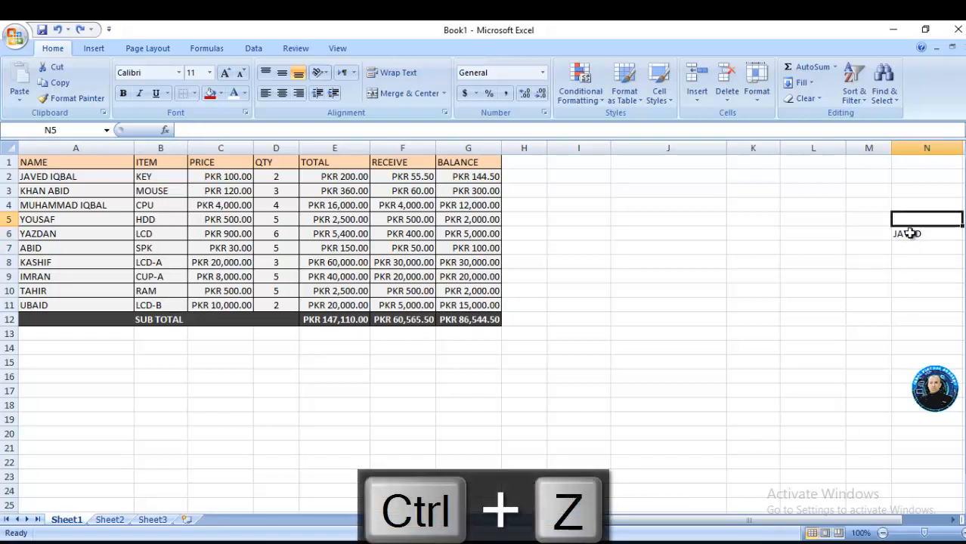
{"action": "left_click", "coordinate": [693, 161]}
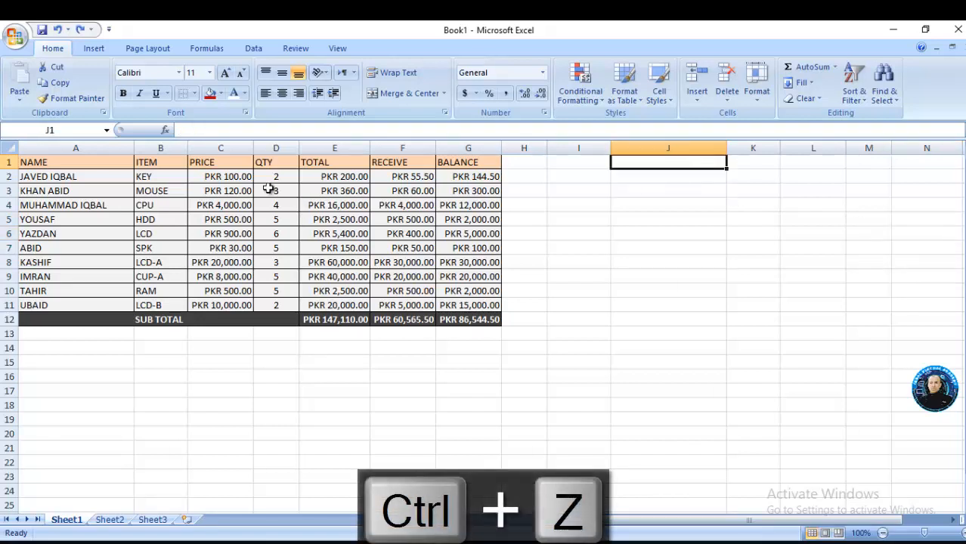
Step: Clear the contents of the first two customer name cells, A2:A3
{"action": "left_click", "coordinate": [96, 183]}
{"action": "left_click_drag", "start_coordinate": [96, 183], "coordinate": [97, 190]}
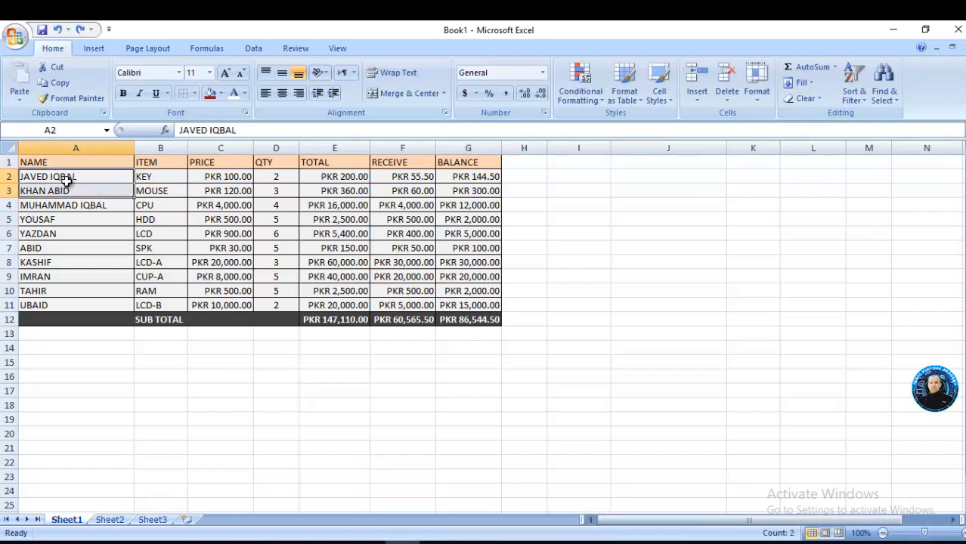
{"action": "right_click", "coordinate": [67, 182]}
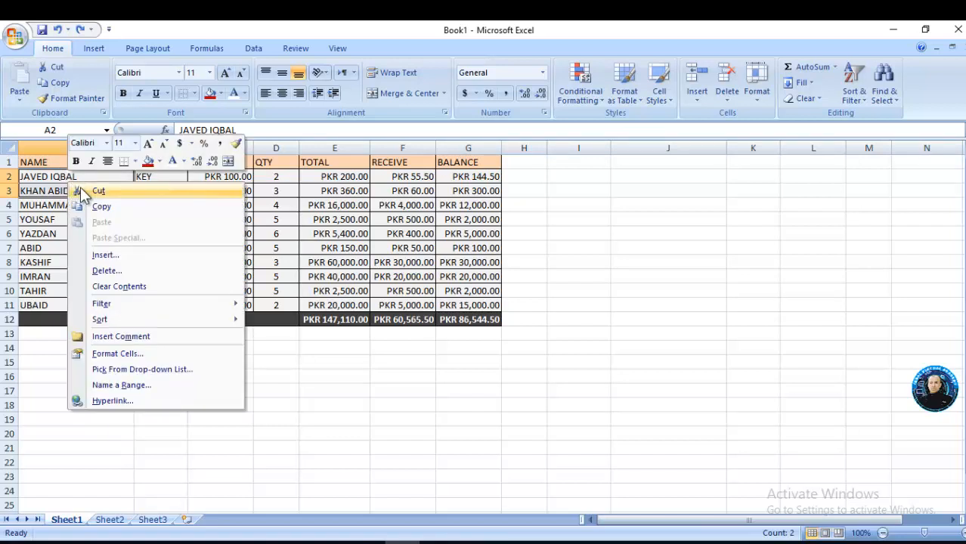
{"action": "left_click", "coordinate": [115, 286]}
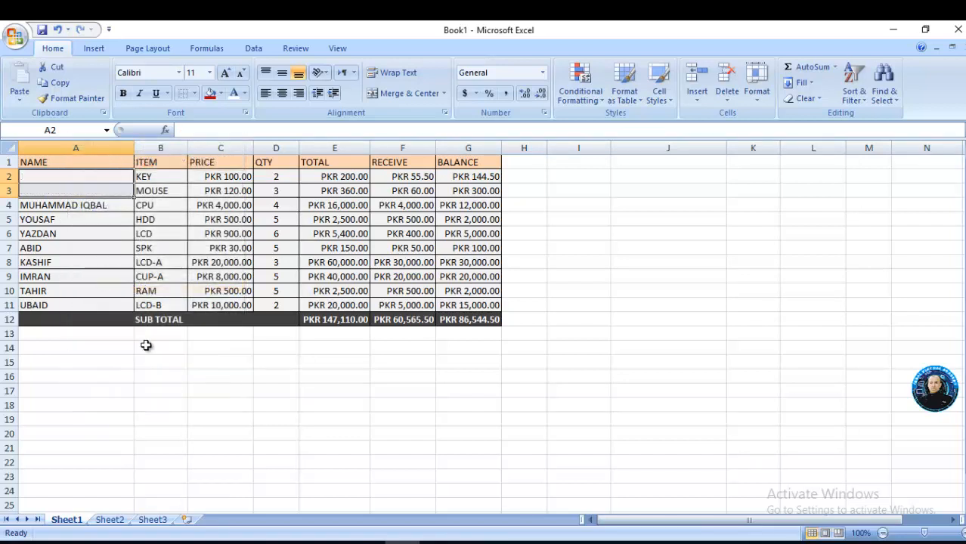
{"action": "left_click", "coordinate": [160, 364]}
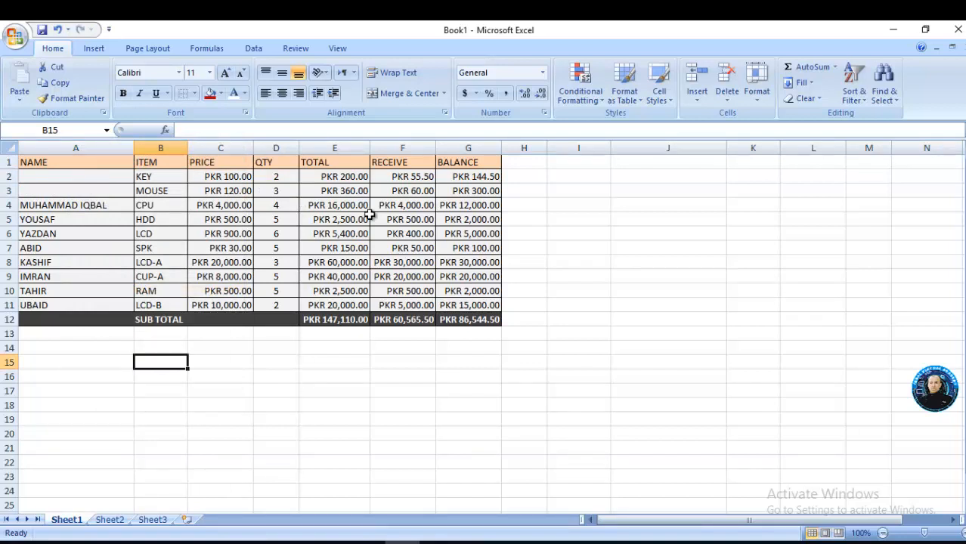
Step: Enter two sample names in cells J2 and J3, one per cell
{"action": "left_click", "coordinate": [670, 164]}
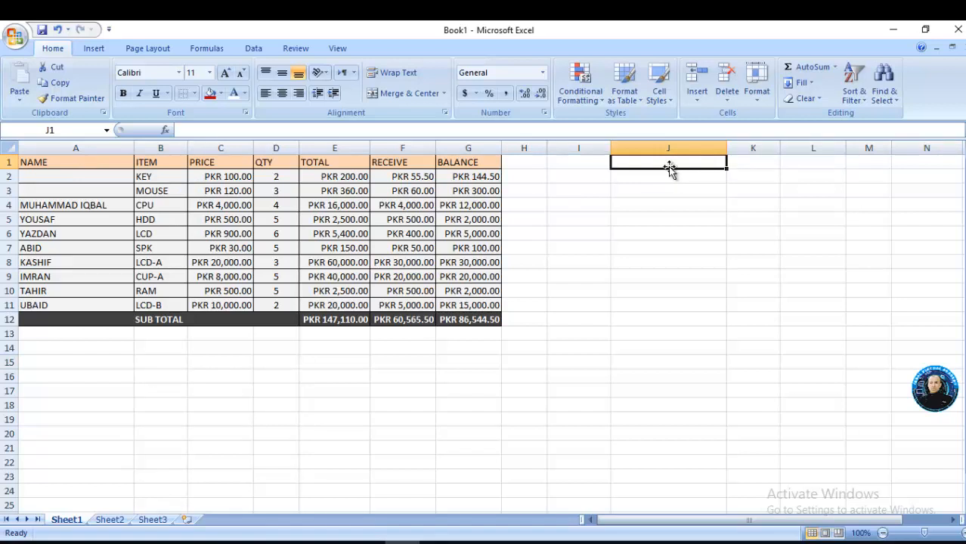
{"action": "left_click", "coordinate": [663, 177]}
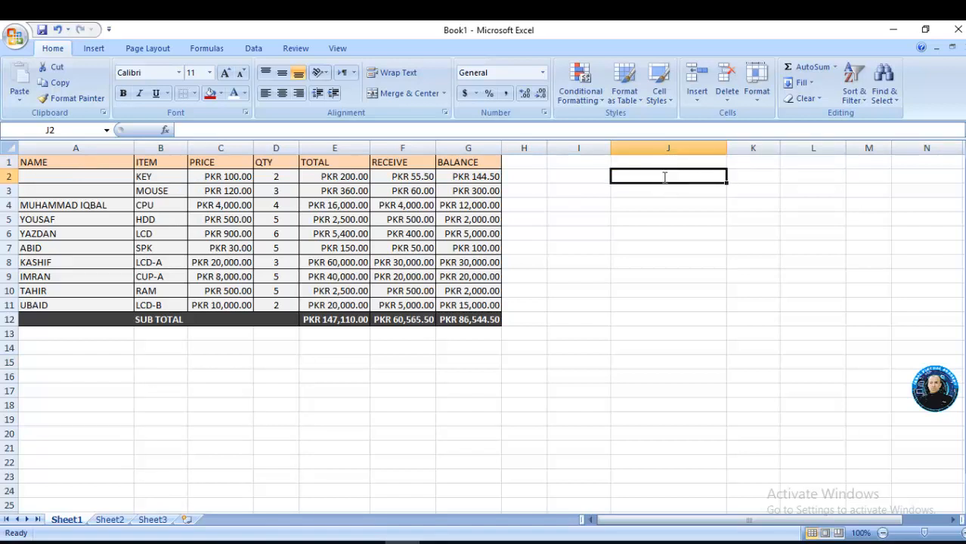
{"action": "type", "text": "ME"}
{"action": "key", "text": "BackSpace"}
{"action": "key", "text": "BackSpace"}
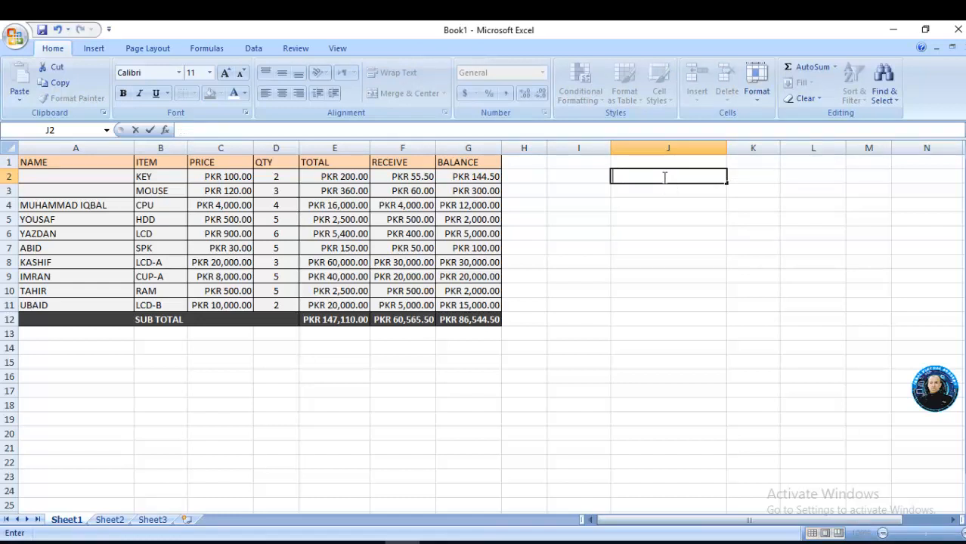
{"action": "type", "text": "ZAFAR"}
{"action": "key", "text": "Return"}
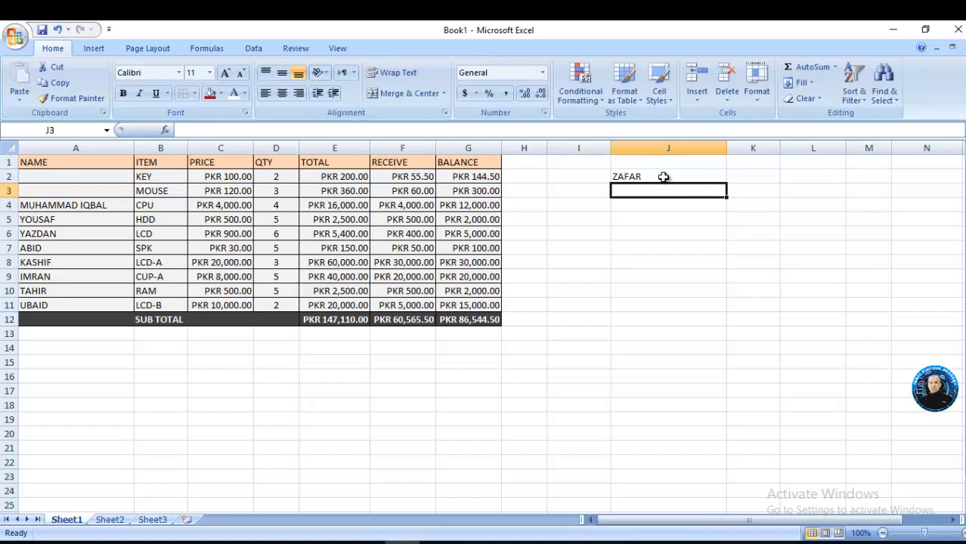
{"action": "type", "text": "IQBAL"}
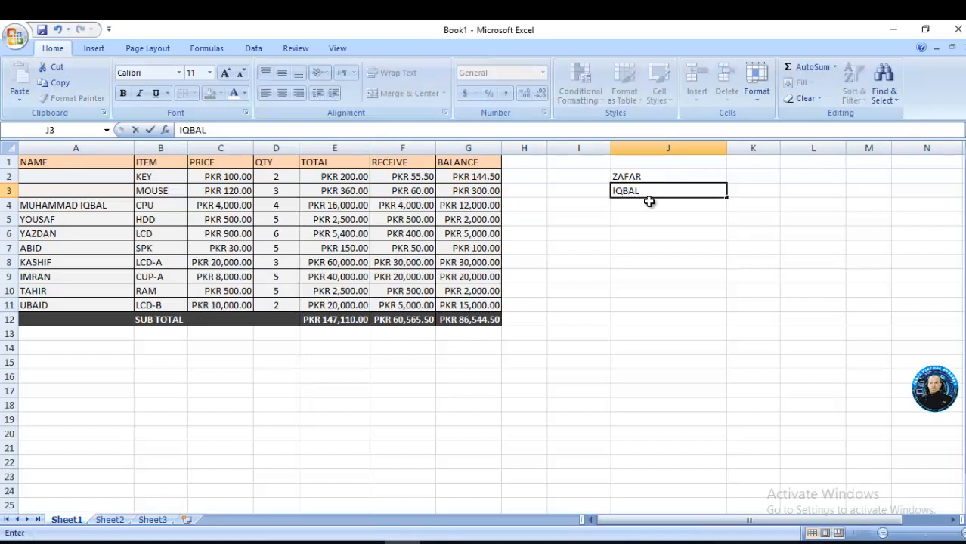
{"action": "key", "text": "Return"}
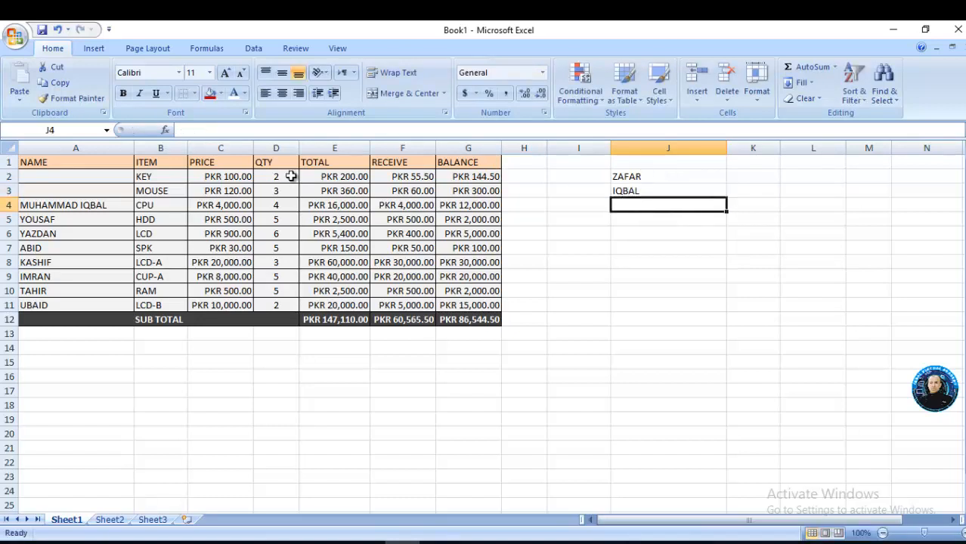
Step: Copy the table A1:G12 with its blank name cells and paste it normally at J1, over the sample names
{"action": "left_click_drag", "start_coordinate": [104, 162], "coordinate": [451, 323]}
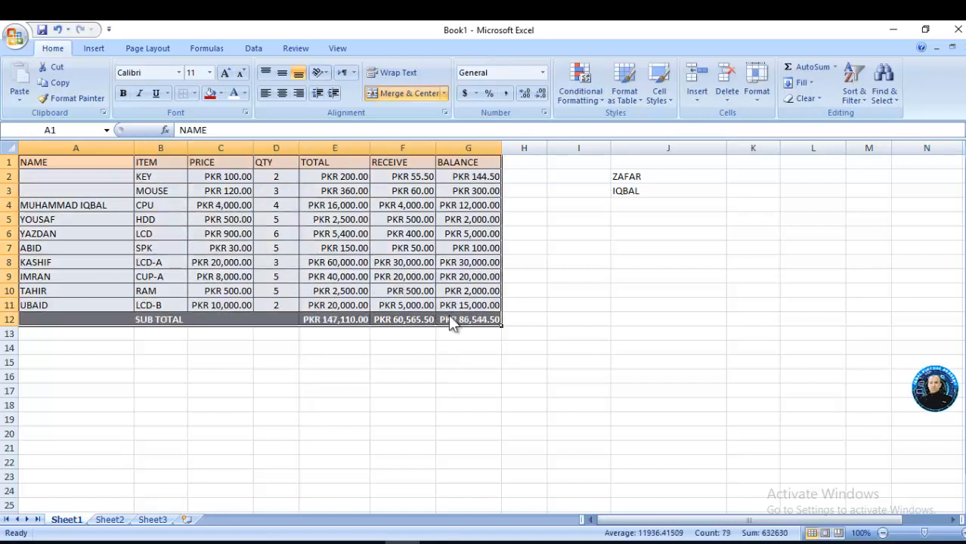
{"action": "key", "text": "ctrl+c"}
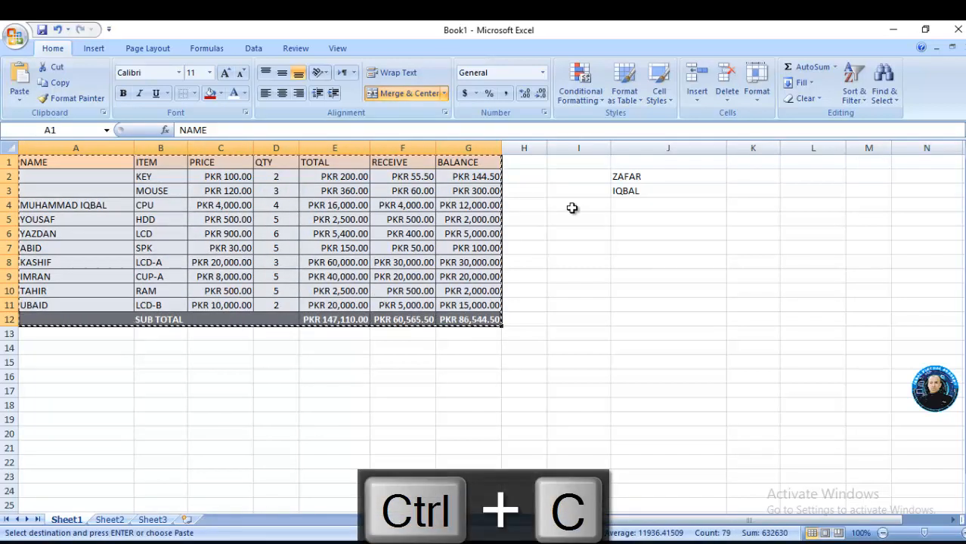
{"action": "left_click", "coordinate": [622, 164]}
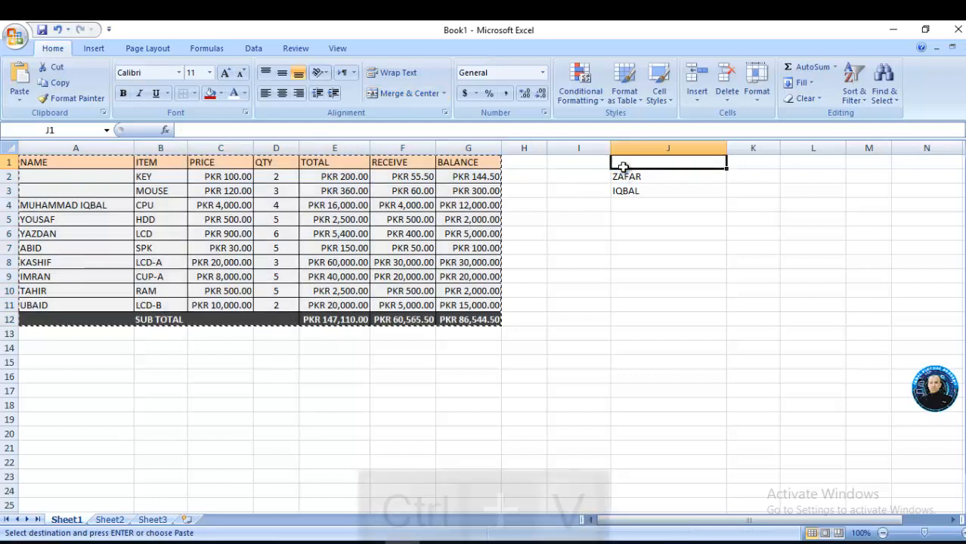
{"action": "key", "text": "ctrl+v"}
{"action": "left_click", "coordinate": [638, 181]}
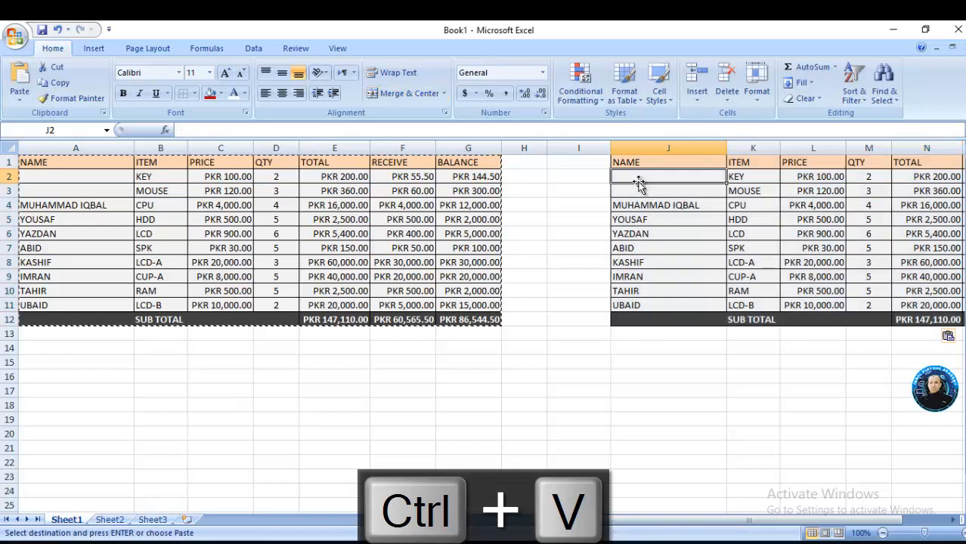
Step: Undo the normal paste and paste the copied table at J1 through Paste Special with All and Skip blanks enabled
{"action": "left_click", "coordinate": [638, 191]}
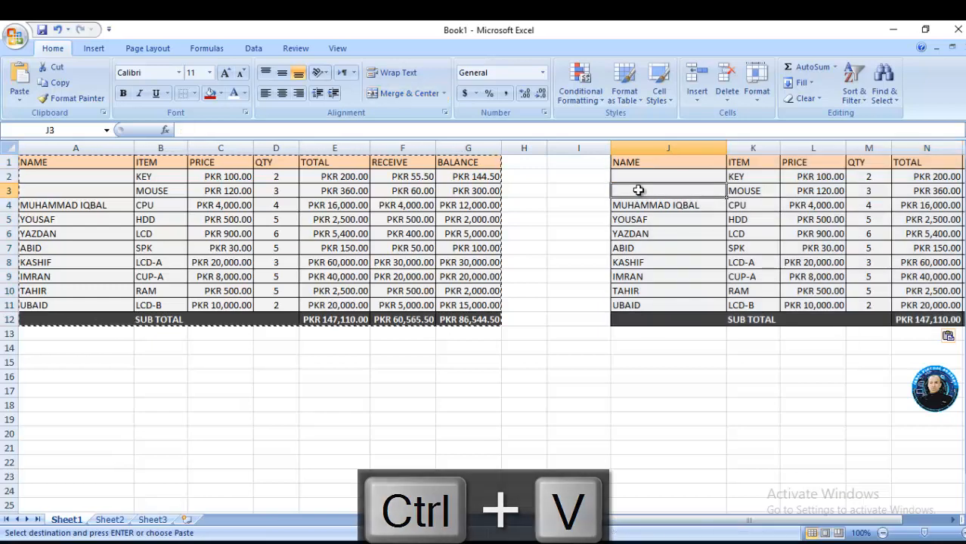
{"action": "key", "text": "ctrl+z"}
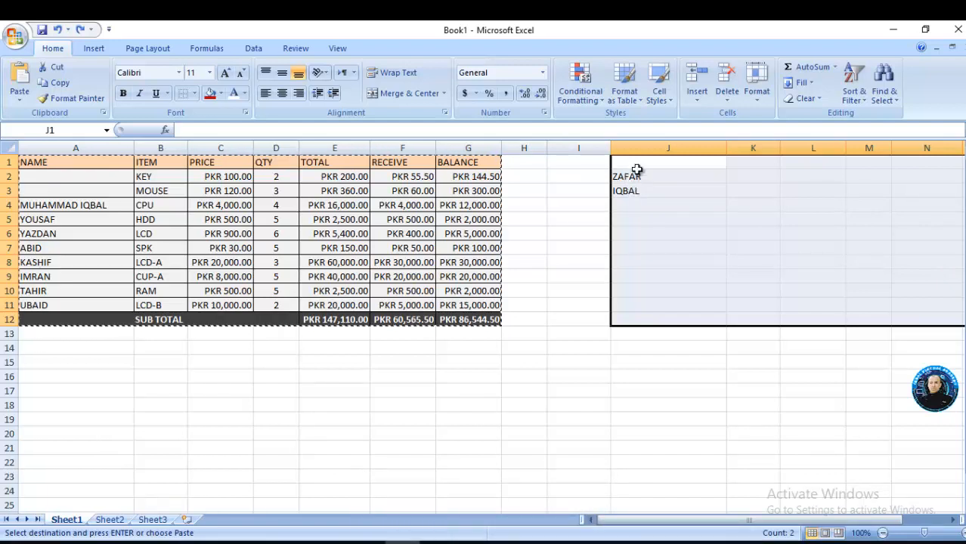
{"action": "right_click", "coordinate": [638, 171]}
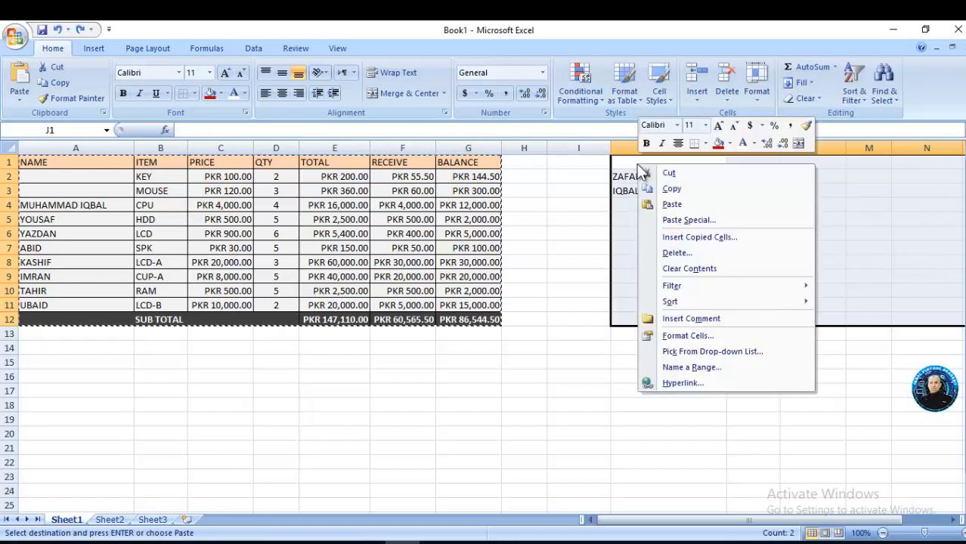
{"action": "left_click", "coordinate": [673, 220]}
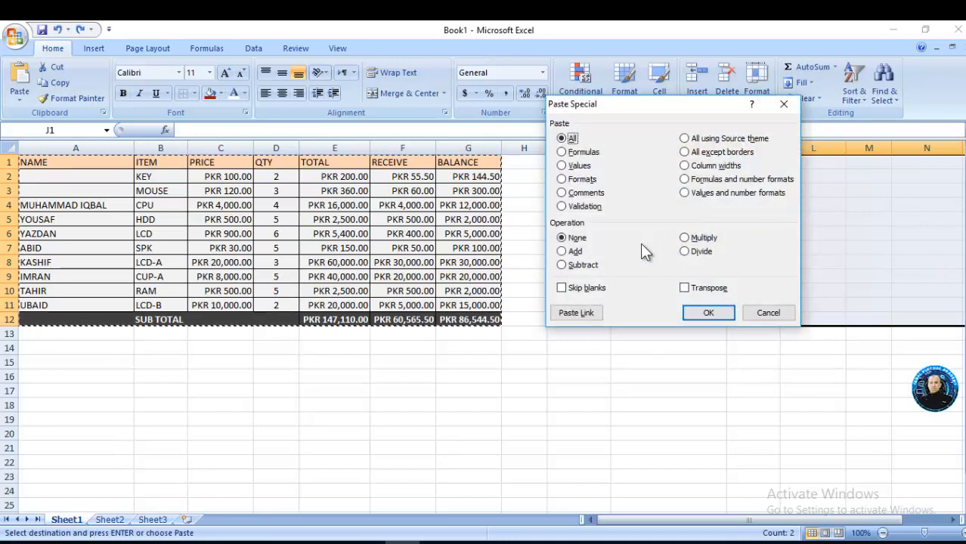
{"action": "left_click", "coordinate": [563, 288]}
{"action": "left_click_drag", "start_coordinate": [700, 106], "coordinate": [345, 240]}
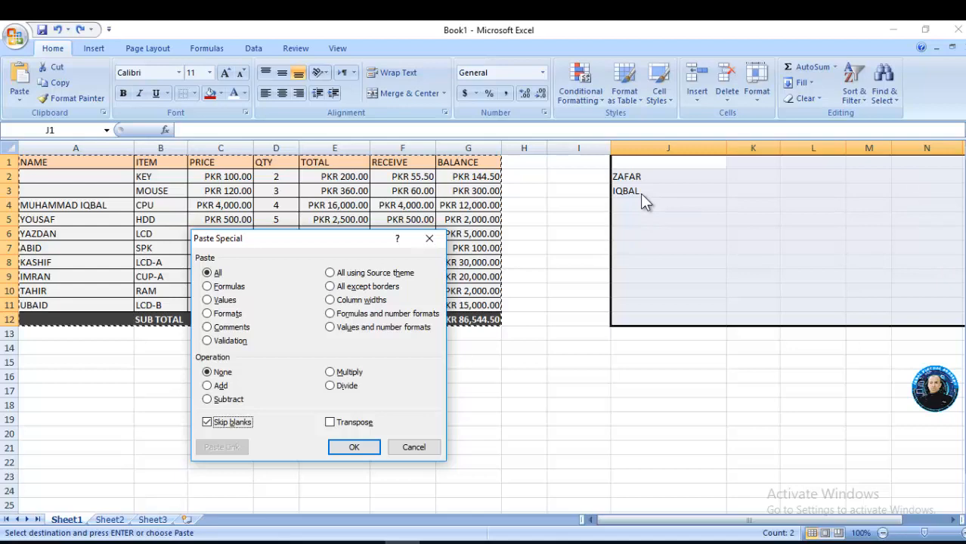
{"action": "left_click", "coordinate": [373, 443]}
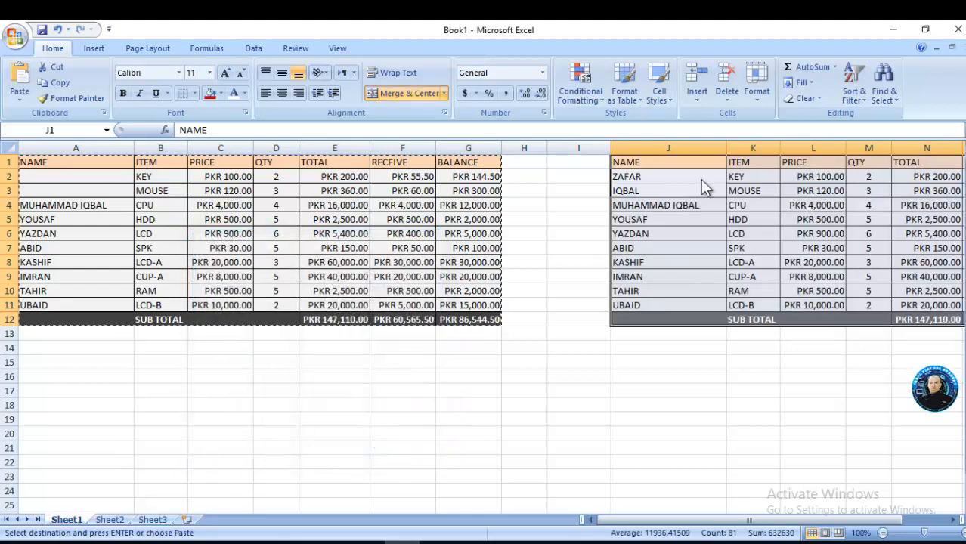
{"action": "left_click", "coordinate": [699, 178]}
{"action": "left_click", "coordinate": [683, 193]}
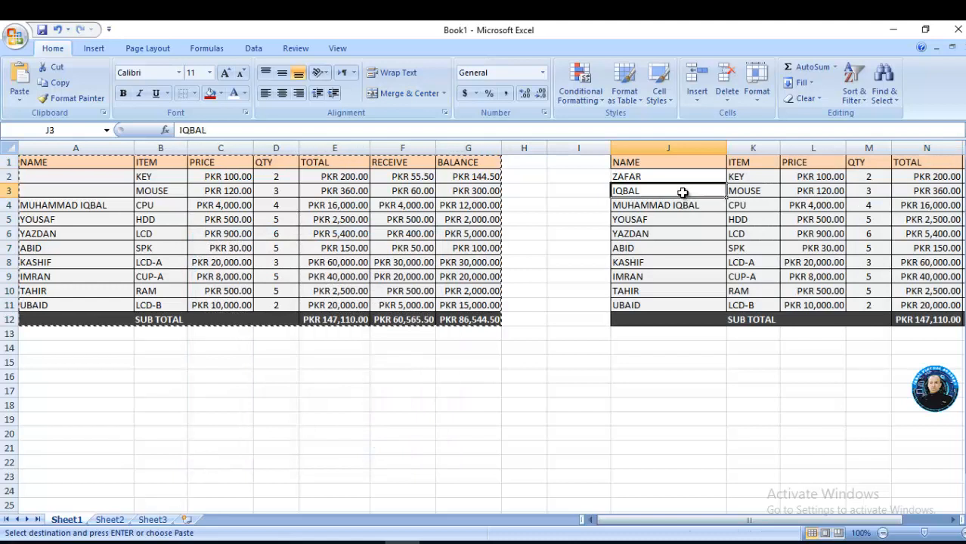
{"action": "left_click", "coordinate": [696, 219]}
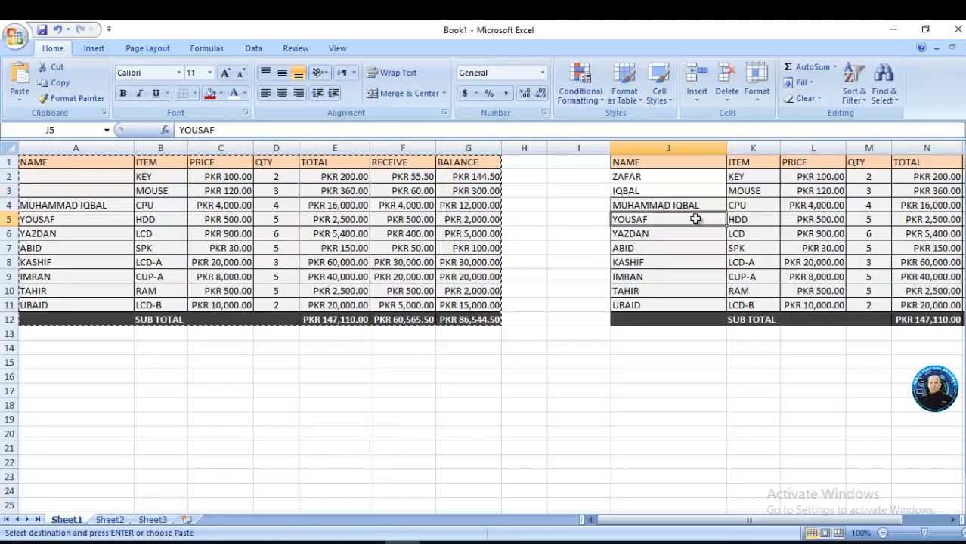
{"action": "left_click", "coordinate": [112, 180]}
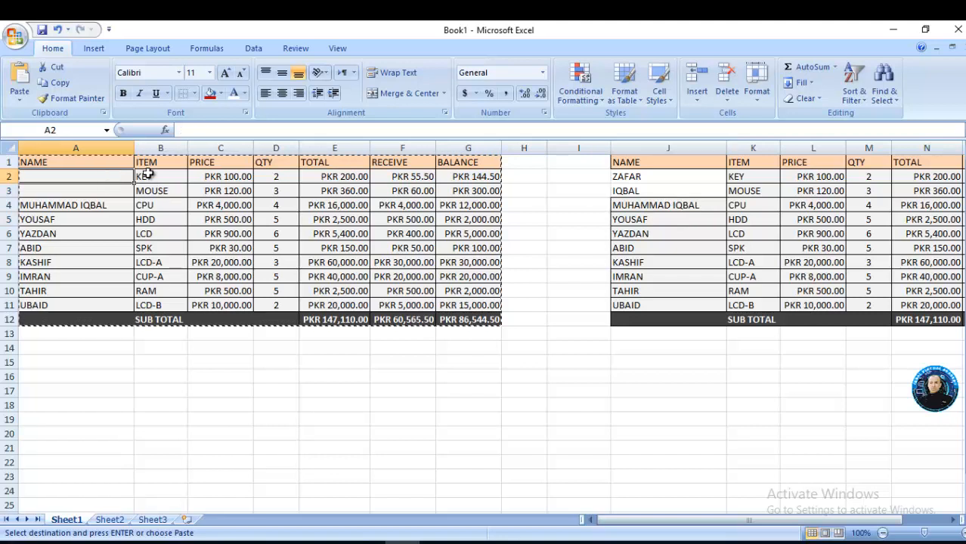
Step: Copy the formatting of cell J4 onto the two name cells above it, J2:J3, with Format Painter
{"action": "left_click", "coordinate": [658, 207]}
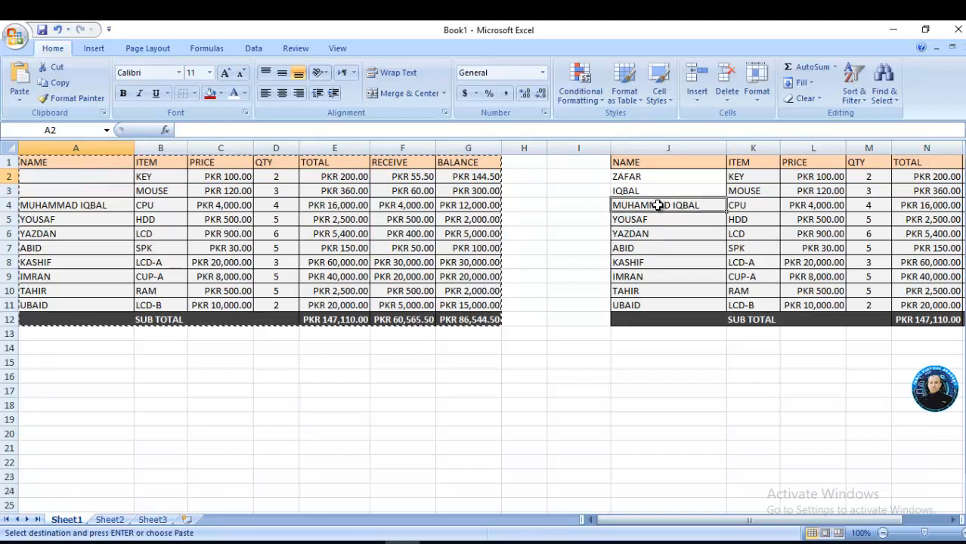
{"action": "left_click", "coordinate": [76, 98]}
{"action": "left_click", "coordinate": [652, 190]}
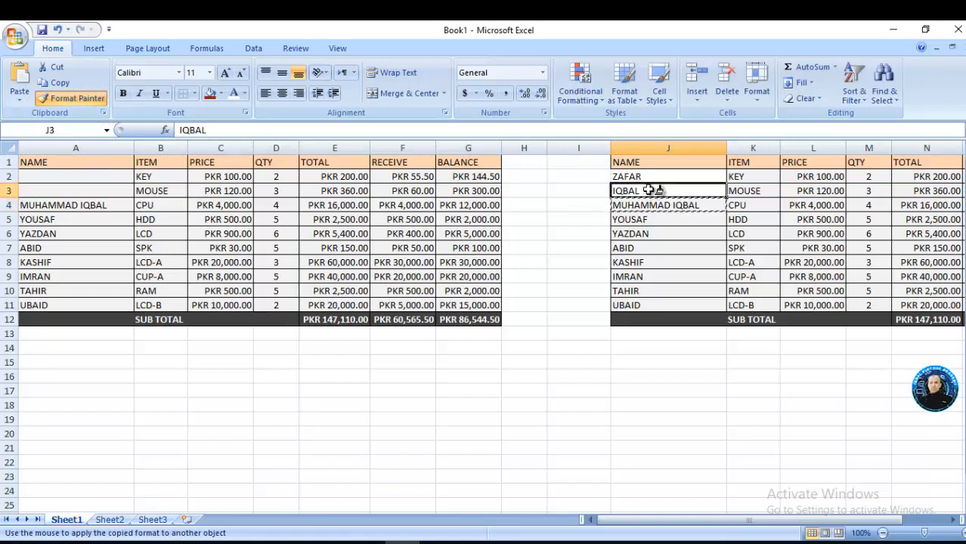
{"action": "left_click_drag", "start_coordinate": [652, 190], "coordinate": [647, 180]}
{"action": "left_click", "coordinate": [584, 205]}
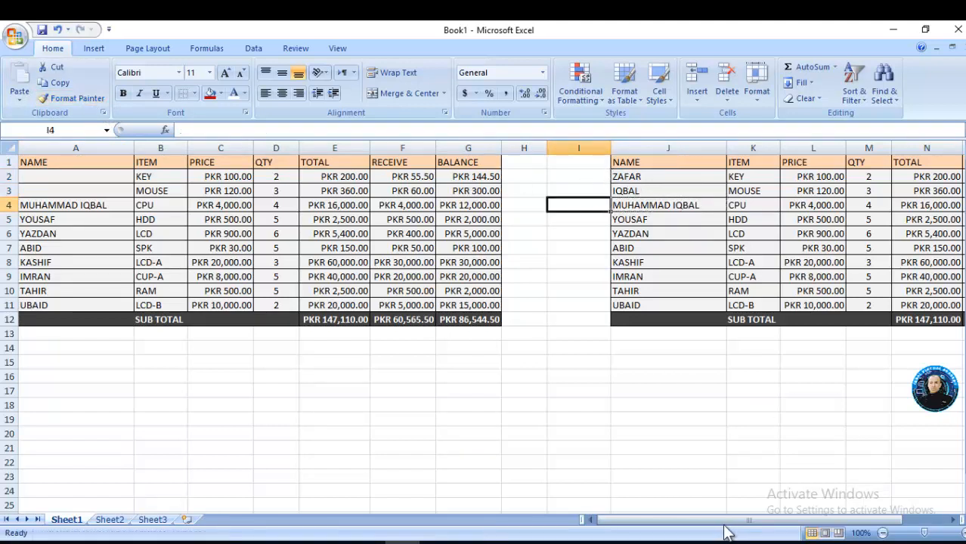
{"action": "mouse_move", "coordinate": [716, 520]}
{"action": "left_mouse_down"}
{"action": "mouse_move", "coordinate": [794, 512]}
{"action": "mouse_move", "coordinate": [710, 518]}
{"action": "left_mouse_up"}
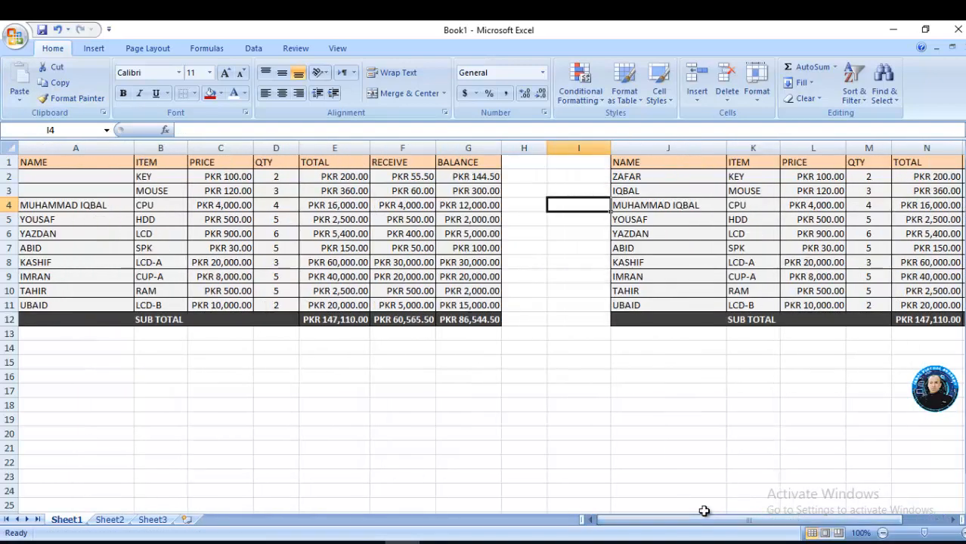
{"action": "left_click", "coordinate": [522, 391]}
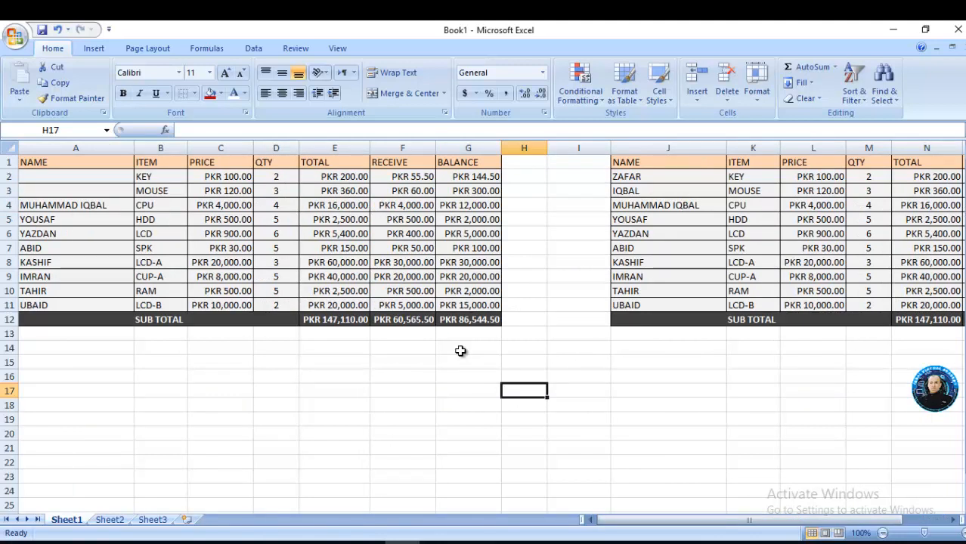
{"action": "left_click", "coordinate": [459, 304]}
{"action": "right_click", "coordinate": [459, 304]}
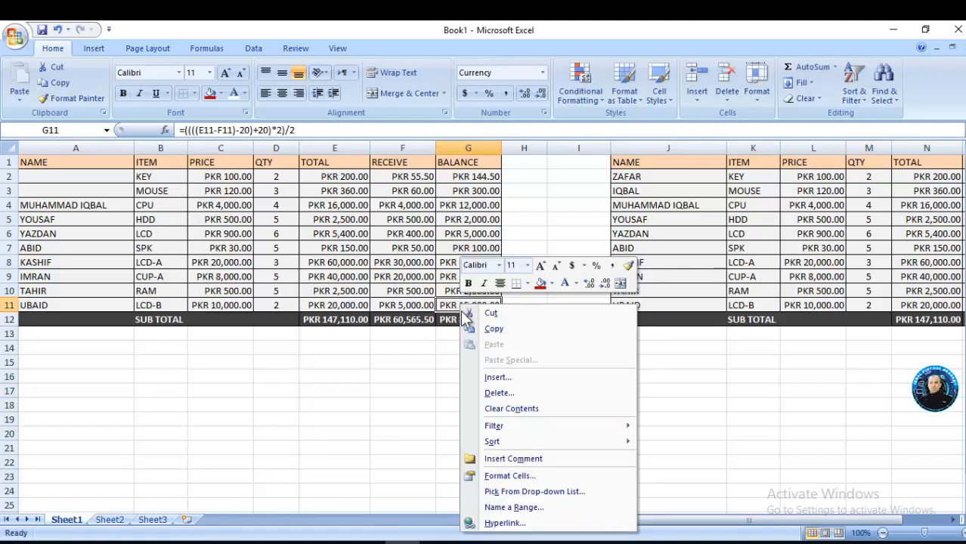
{"action": "left_click", "coordinate": [416, 254]}
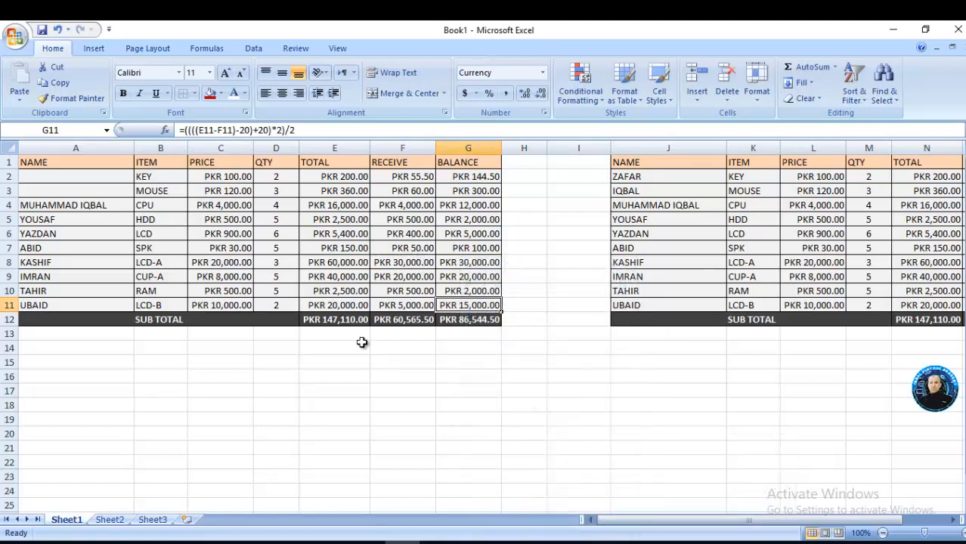
{"action": "left_click_drag", "start_coordinate": [57, 162], "coordinate": [459, 316]}
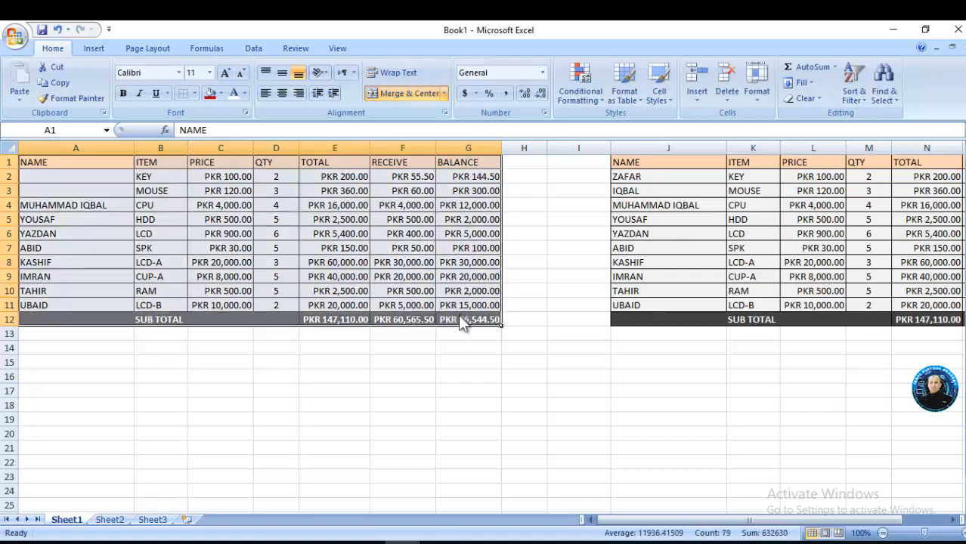
{"action": "right_click", "coordinate": [459, 316]}
{"action": "left_click", "coordinate": [494, 112]}
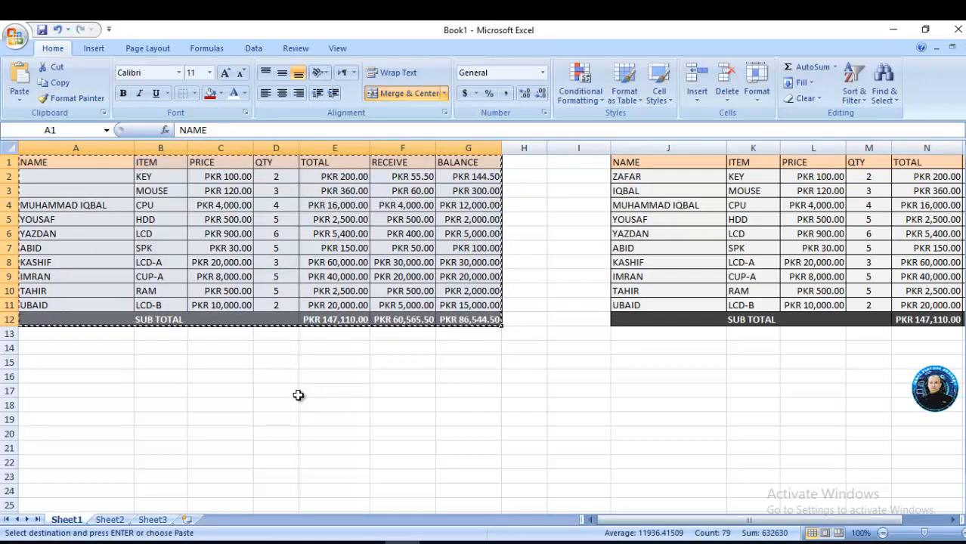
{"action": "left_click", "coordinate": [297, 393]}
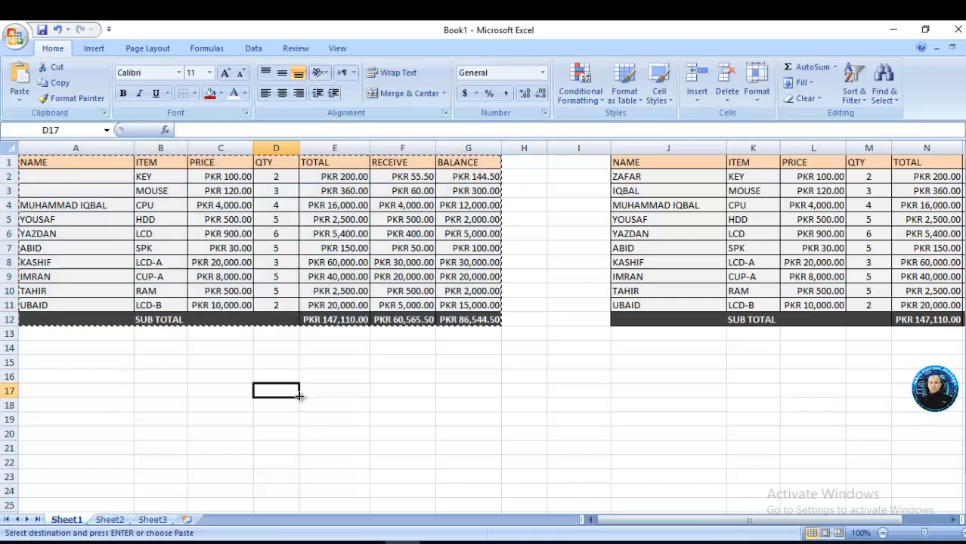
{"action": "right_click", "coordinate": [288, 398]}
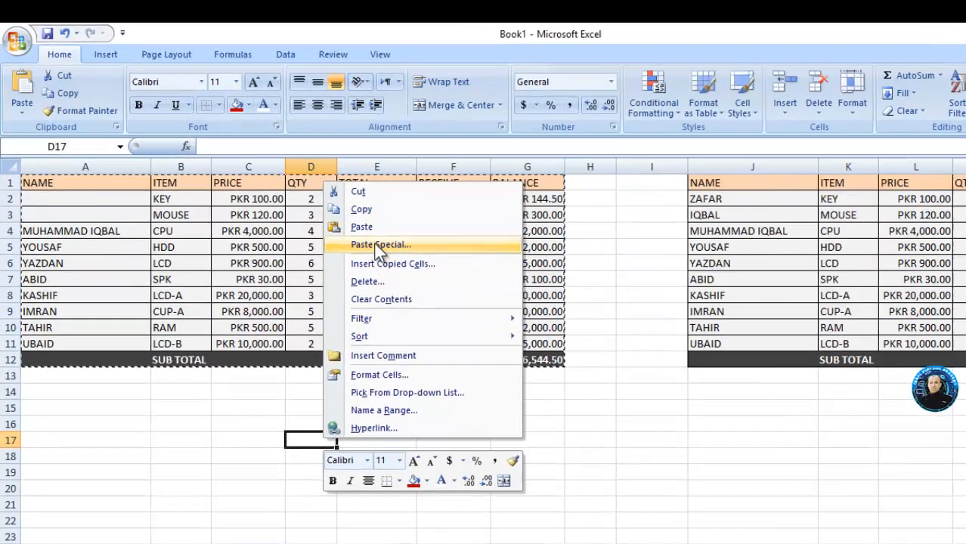
{"action": "left_click", "coordinate": [333, 217]}
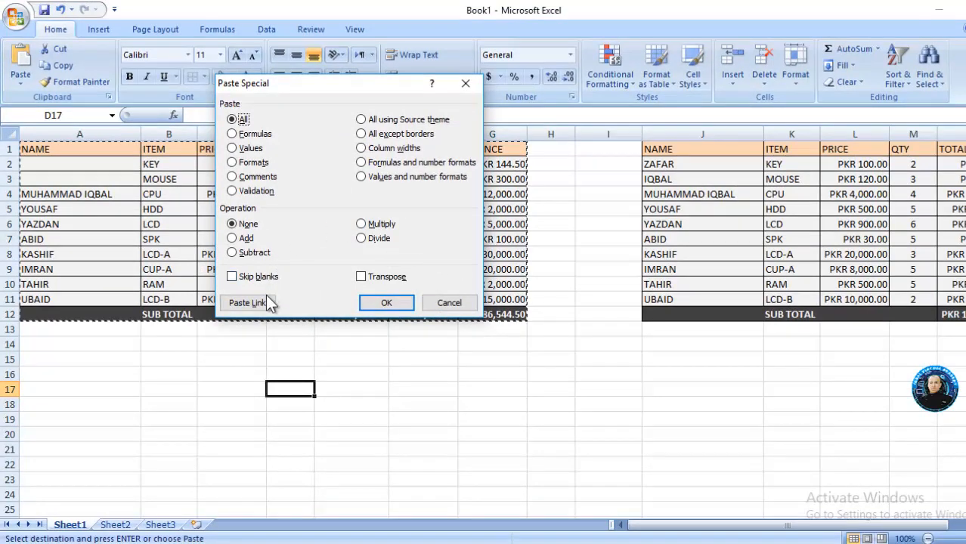
{"action": "left_click", "coordinate": [450, 304]}
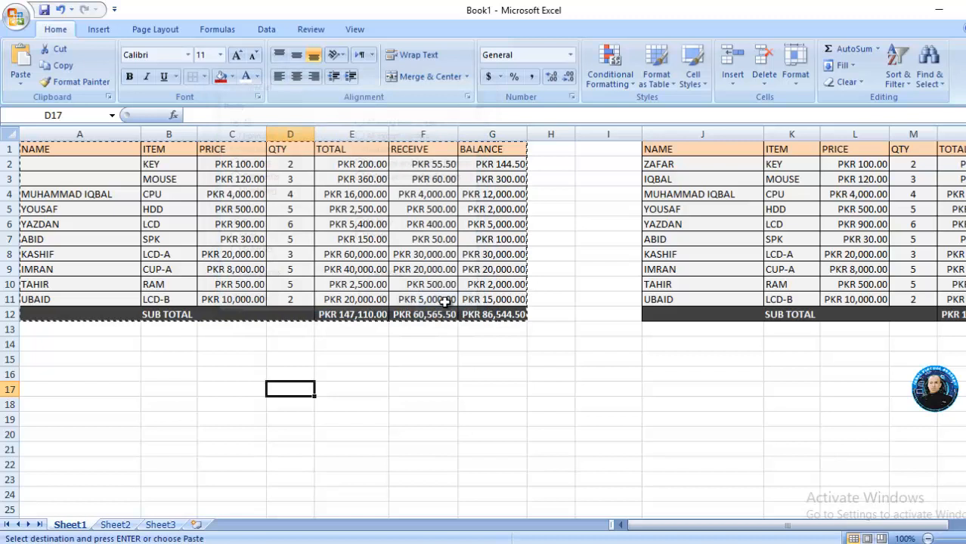
{"action": "left_click", "coordinate": [380, 360]}
{"action": "key", "text": "Escape"}
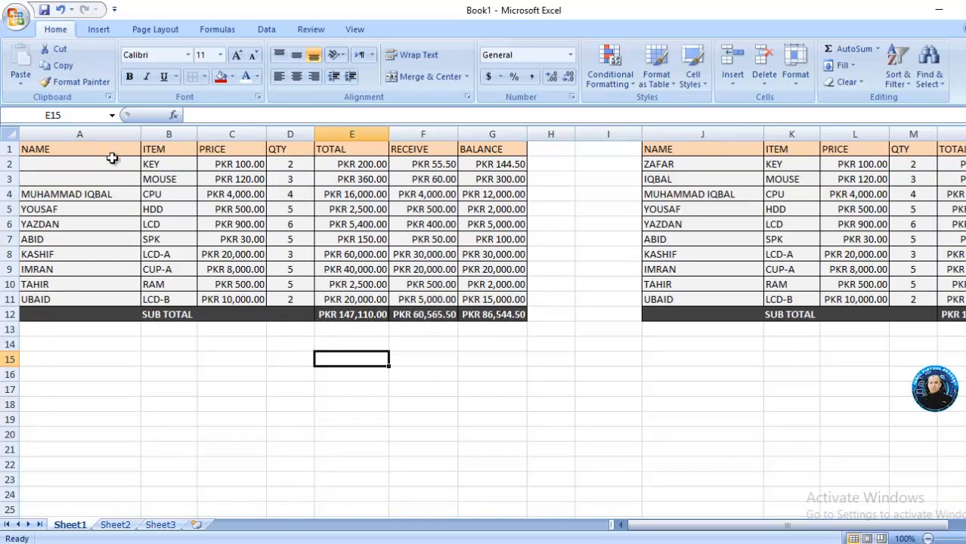
Step: Undo the recent changes until the pasted table and sample names are gone and the cleared customer names in A2:A3 are restored
{"action": "key", "text": "ctrl+z"}
{"action": "key", "text": "ctrl+z"}
{"action": "key", "text": "ctrl+z"}
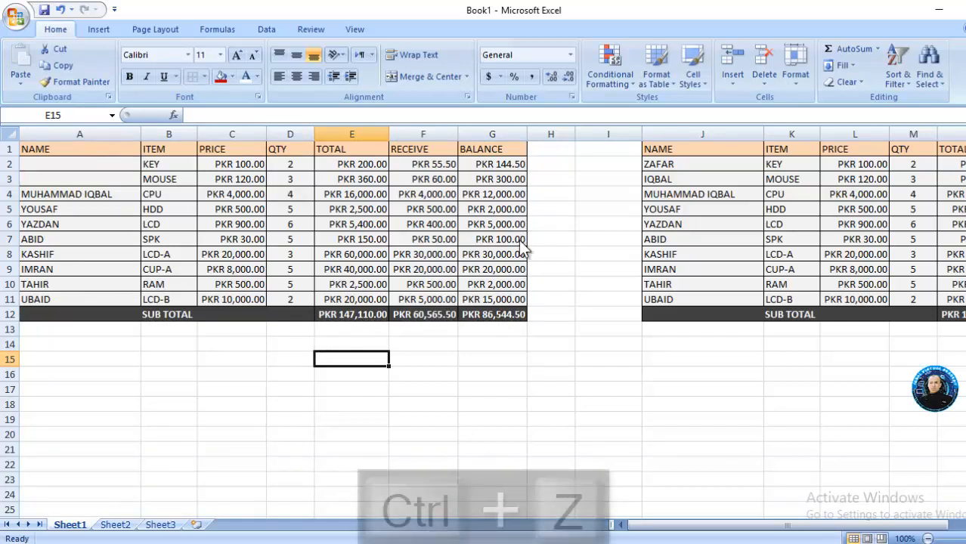
{"action": "key", "text": "ctrl+z"}
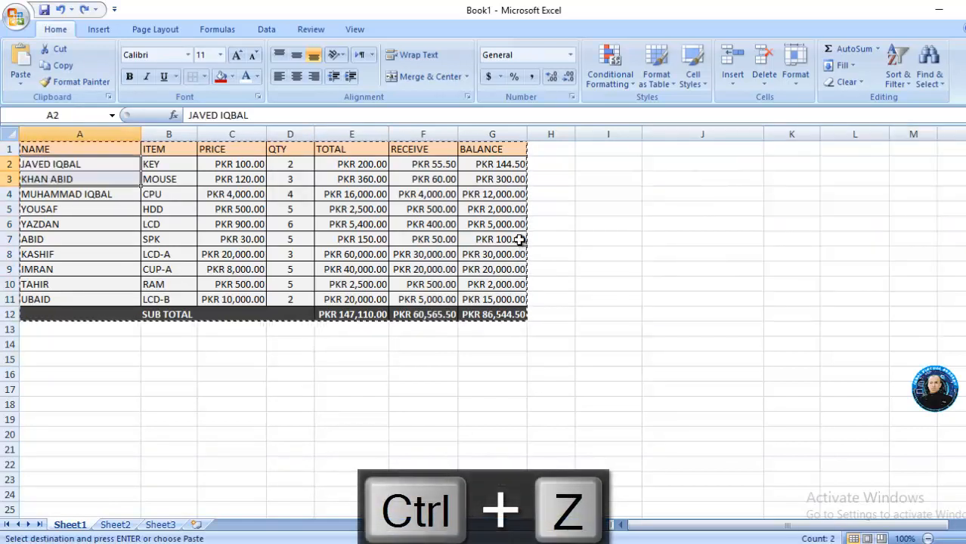
{"action": "left_click", "coordinate": [660, 317]}
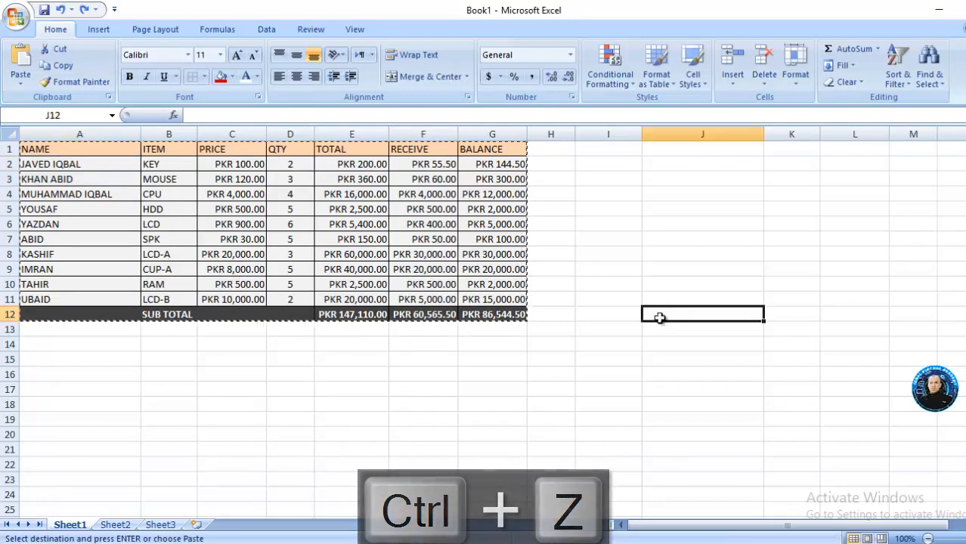
{"action": "key", "text": "Escape"}
Step: Copy the table A1:G12 and paste it at I1 as linked cells with Paste Link
{"action": "left_click_drag", "start_coordinate": [72, 151], "coordinate": [476, 316]}
{"action": "right_click", "coordinate": [476, 316]}
{"action": "left_click", "coordinate": [539, 106]}
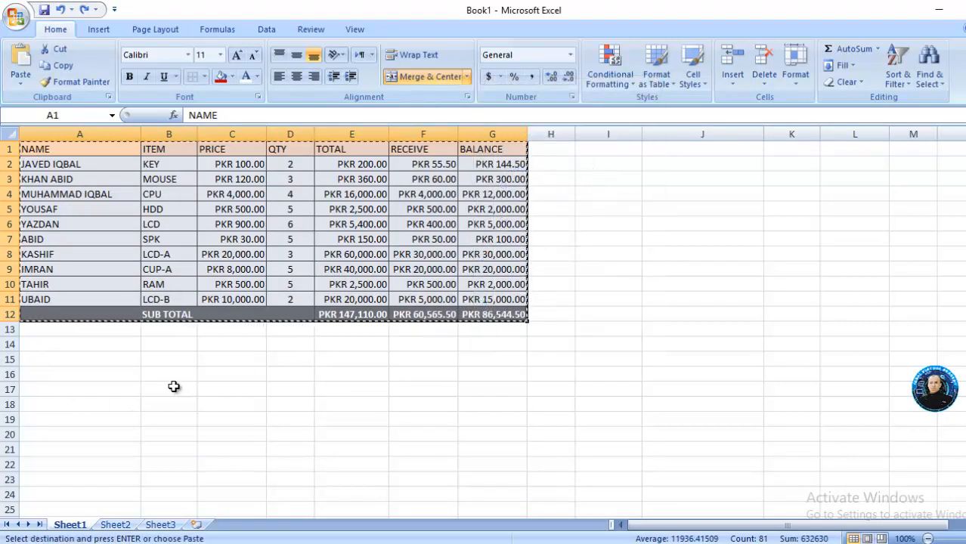
{"action": "left_click", "coordinate": [612, 157]}
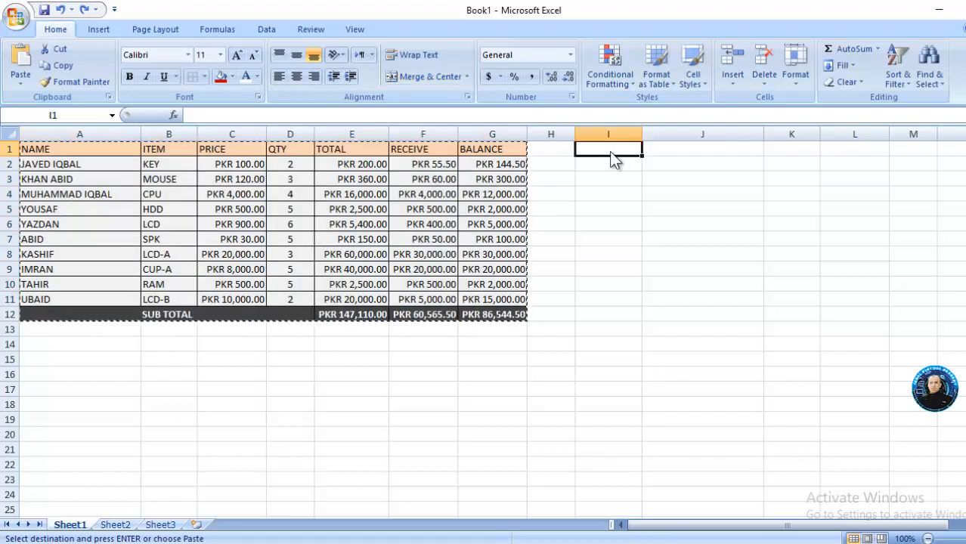
{"action": "right_click", "coordinate": [610, 151]}
{"action": "left_click", "coordinate": [653, 207]}
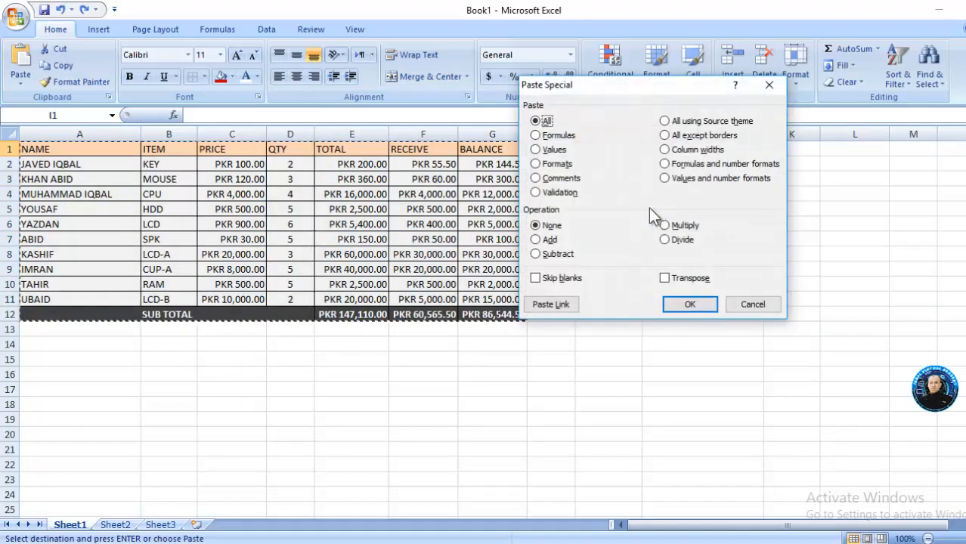
{"action": "left_click", "coordinate": [548, 304]}
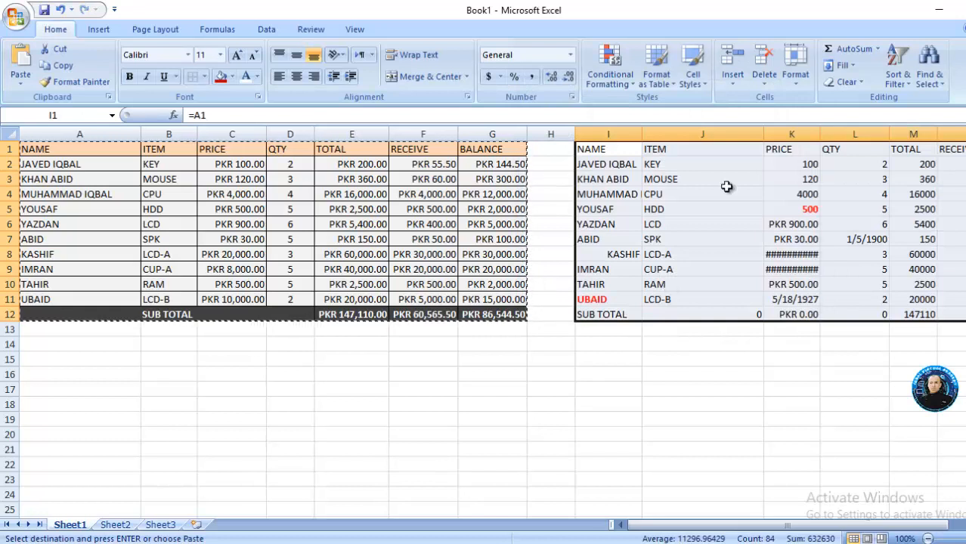
Step: Clear the leftover formats from the red bold cells K5 and I11 in the linked table
{"action": "left_click", "coordinate": [806, 211]}
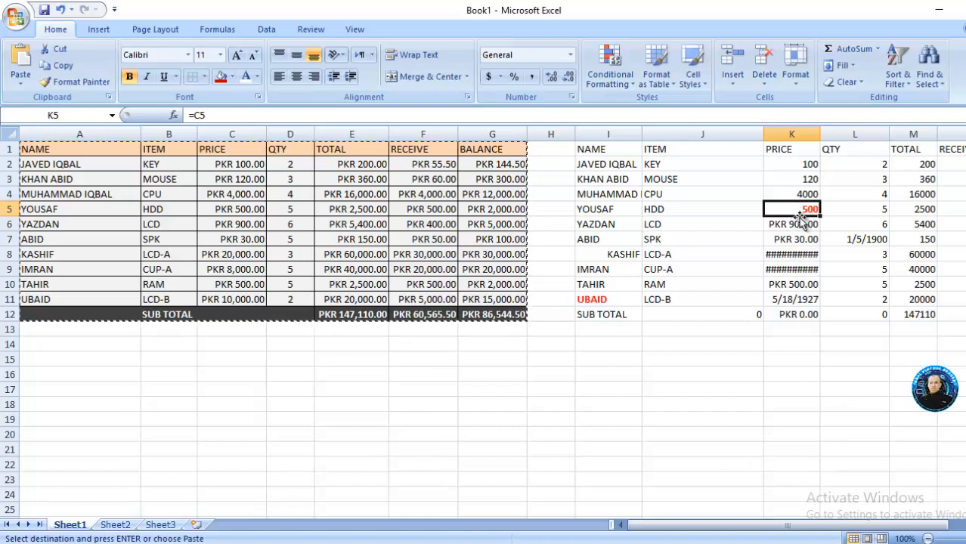
{"action": "left_click", "coordinate": [849, 82]}
{"action": "left_click", "coordinate": [872, 117]}
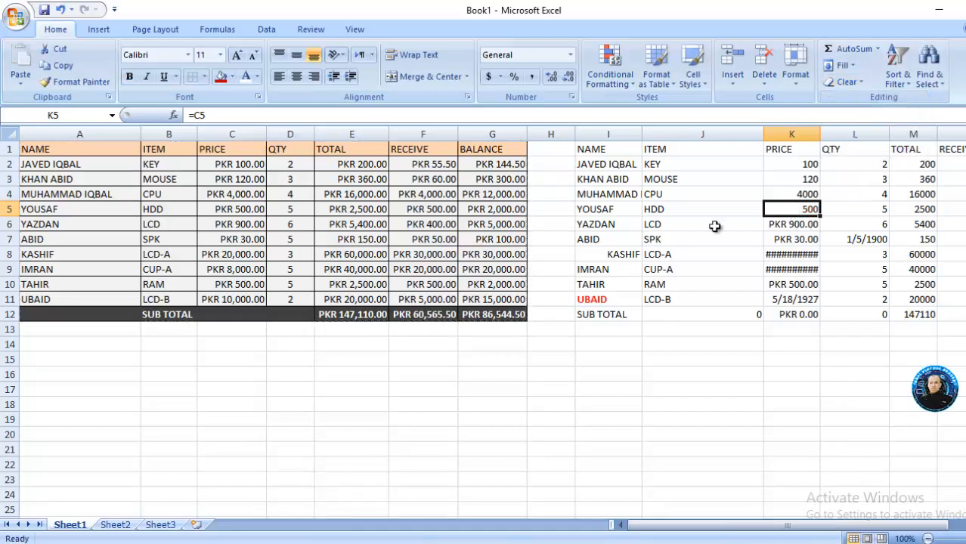
{"action": "left_click", "coordinate": [608, 300]}
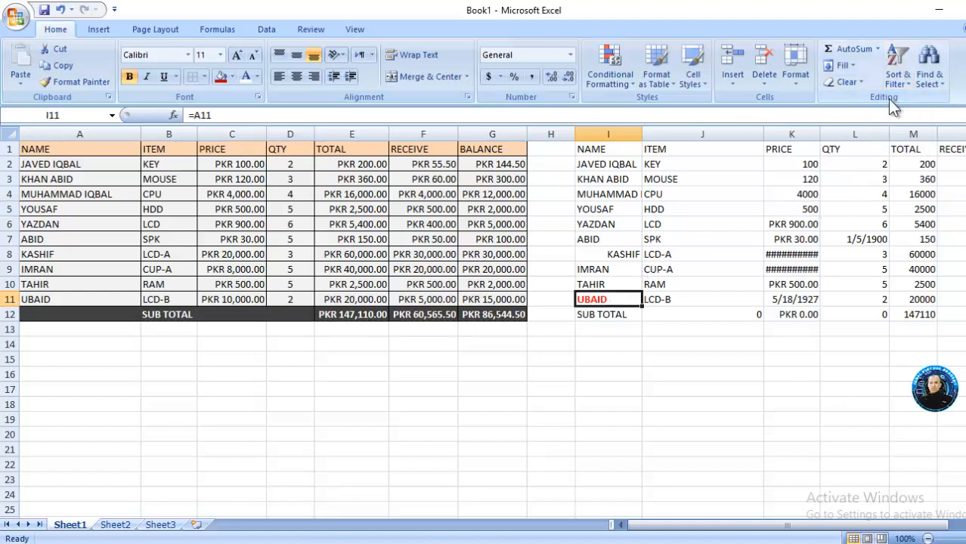
{"action": "left_click", "coordinate": [858, 82]}
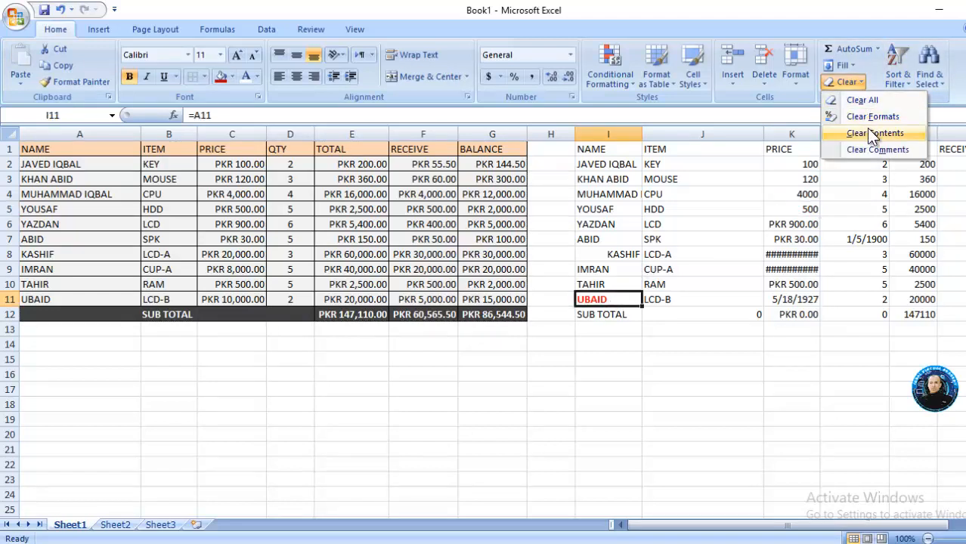
{"action": "left_click", "coordinate": [869, 117]}
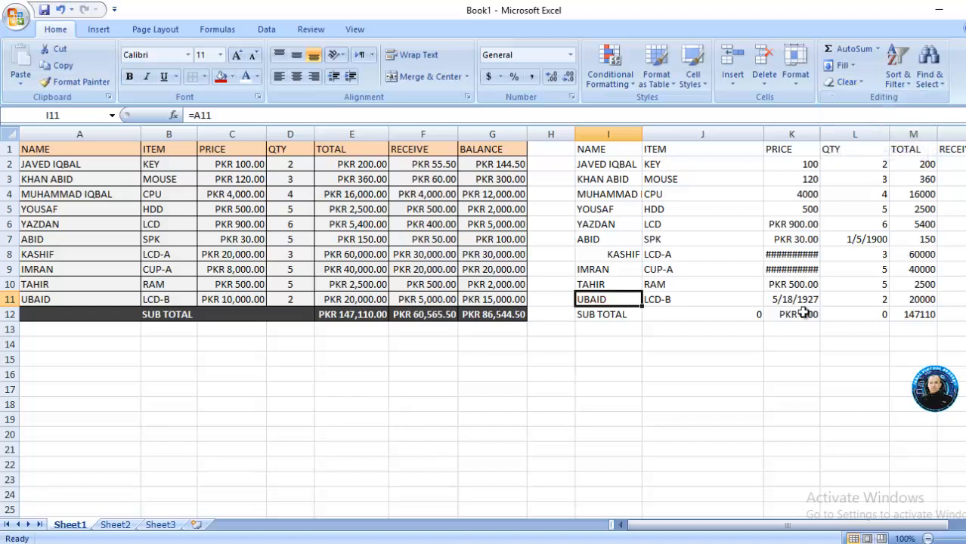
Step: Autofit the width of column K and check the linked price cells K2:K4 and quantity cell L7
{"action": "double_click", "coordinate": [820, 142]}
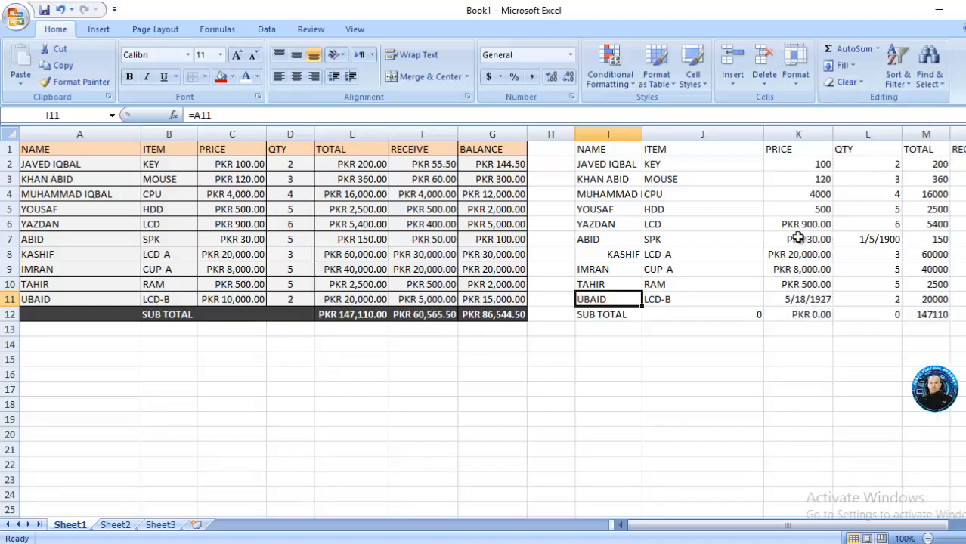
{"action": "left_click", "coordinate": [809, 167]}
{"action": "left_click", "coordinate": [812, 180]}
{"action": "left_click", "coordinate": [814, 195]}
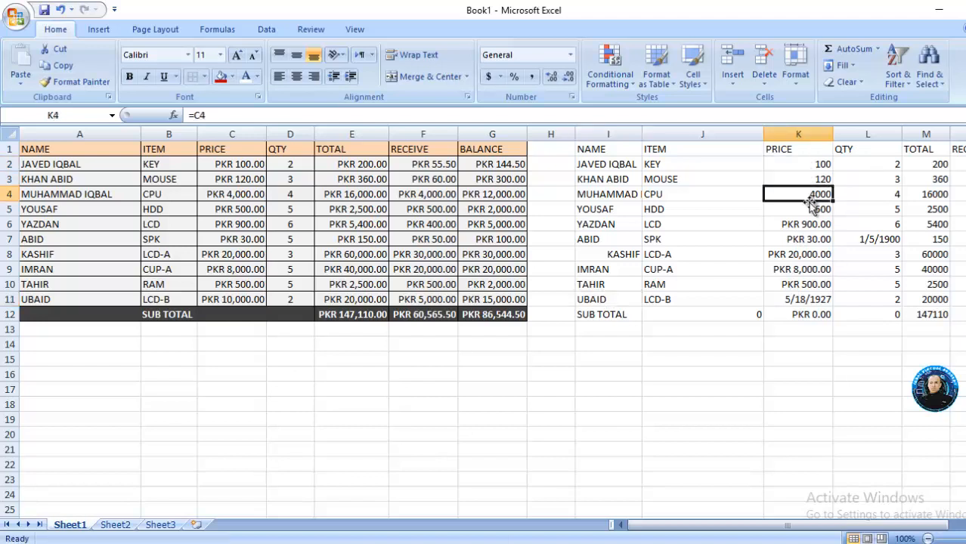
{"action": "left_click", "coordinate": [860, 240]}
Step: Clear everything, contents and formats, from the linked table starting at I1
{"action": "left_click_drag", "start_coordinate": [587, 150], "coordinate": [962, 316]}
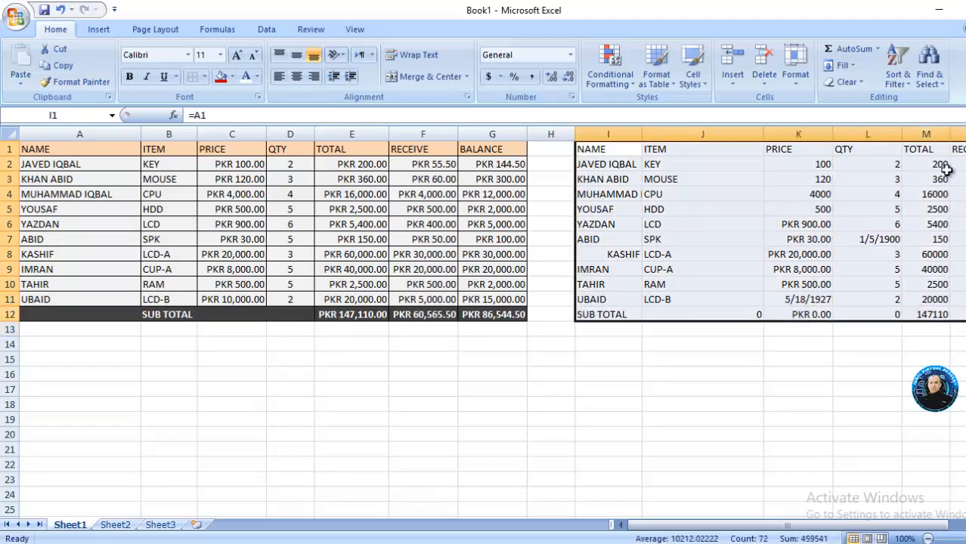
{"action": "left_click", "coordinate": [859, 83]}
{"action": "left_click", "coordinate": [862, 101]}
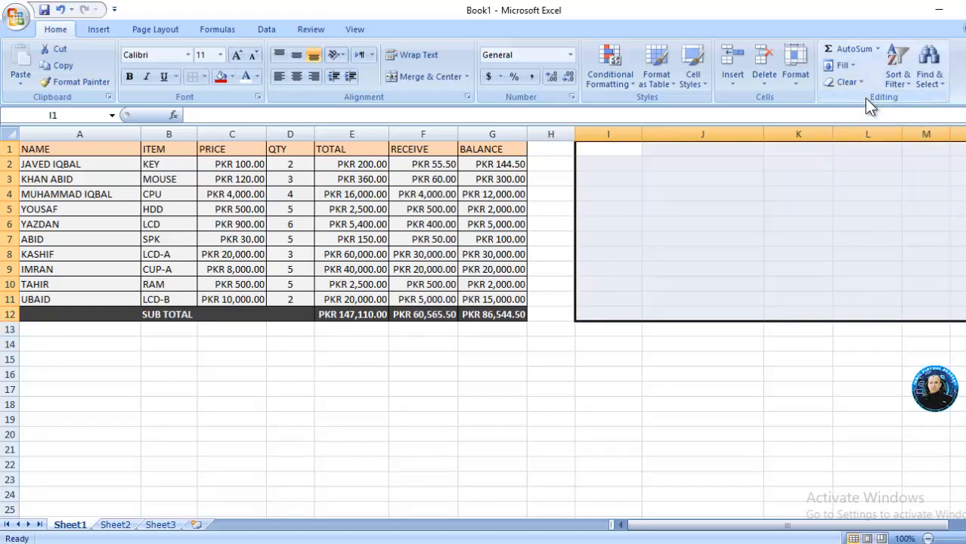
{"action": "left_click", "coordinate": [598, 332]}
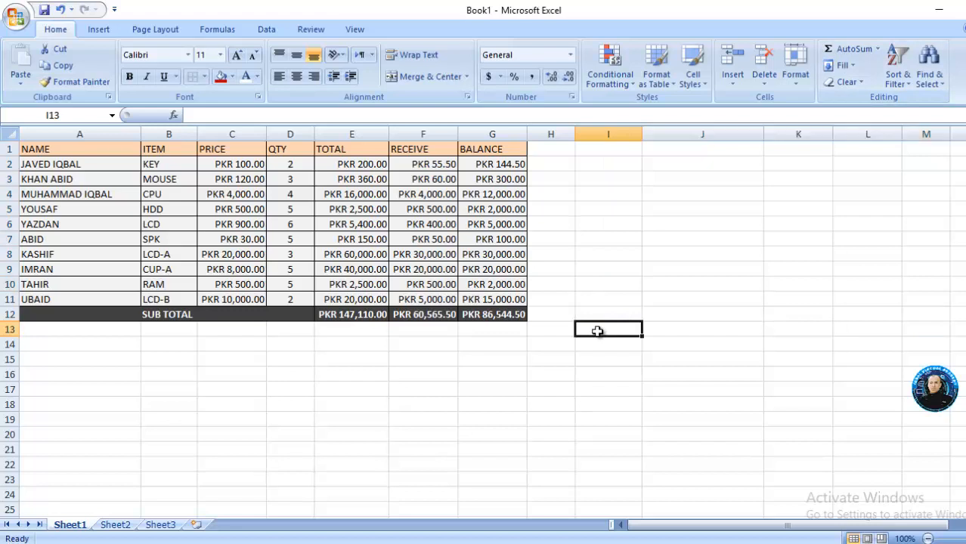
Step: Copy the source table A1:G12 and paste it at J1 as linked cells with Paste Link
{"action": "left_click", "coordinate": [624, 147]}
{"action": "left_click_drag", "start_coordinate": [108, 151], "coordinate": [479, 313]}
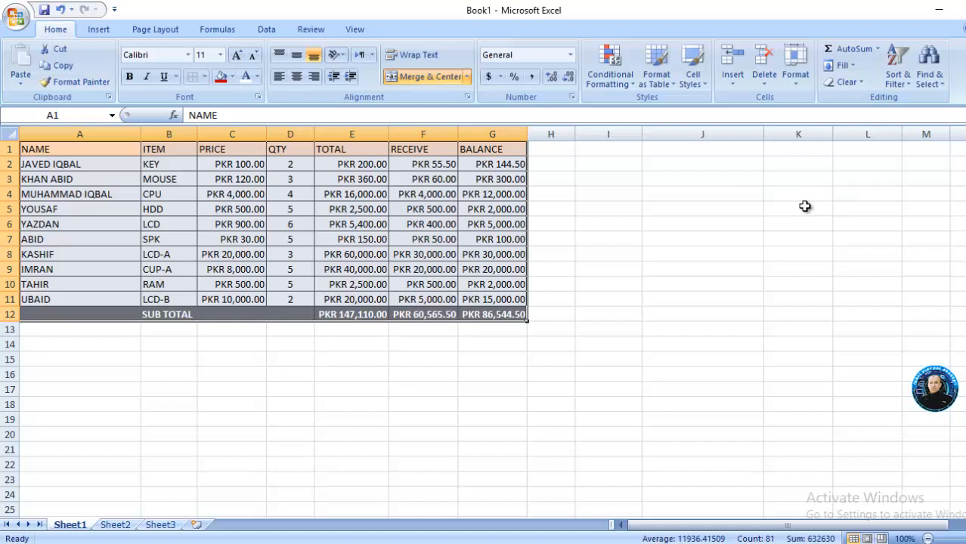
{"action": "right_click", "coordinate": [484, 181]}
{"action": "left_click", "coordinate": [511, 198]}
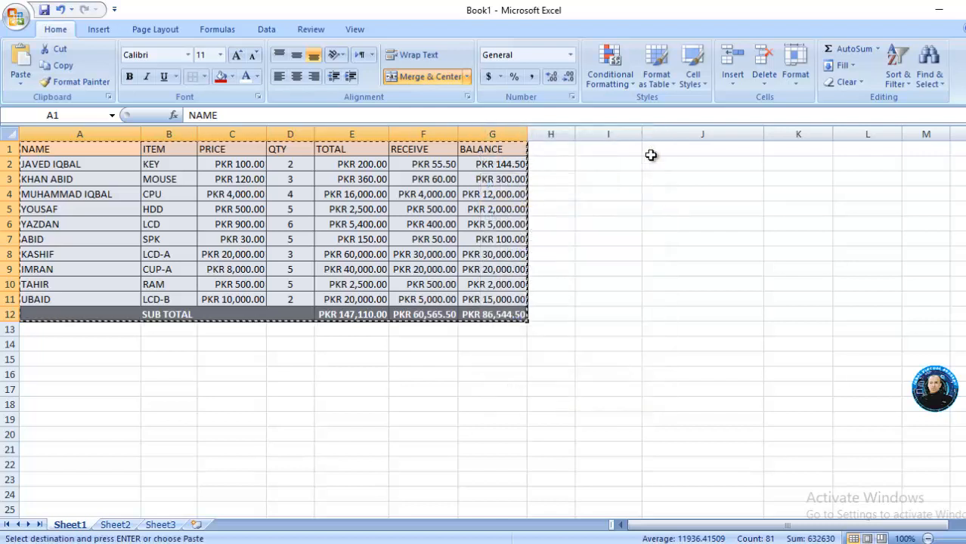
{"action": "left_click", "coordinate": [652, 154]}
{"action": "right_click", "coordinate": [654, 153]}
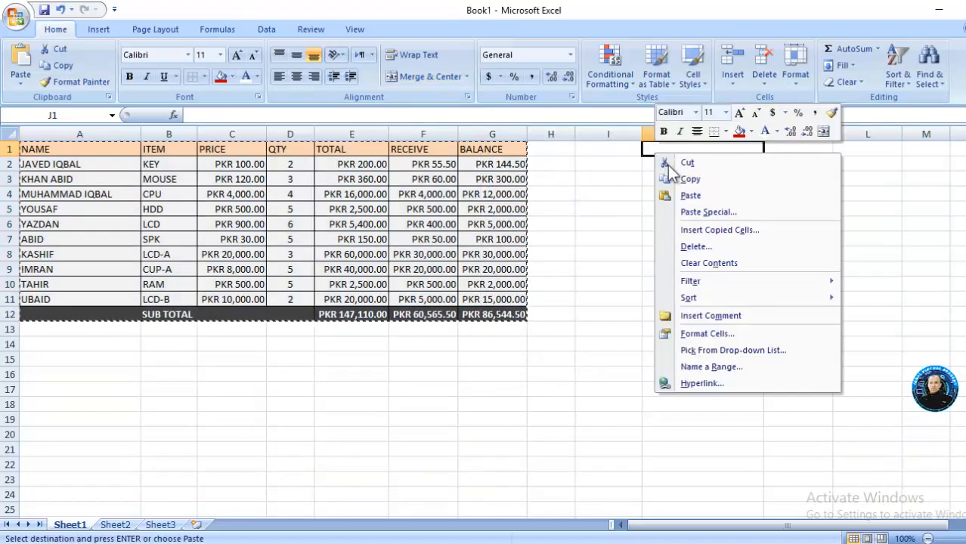
{"action": "left_click", "coordinate": [688, 212]}
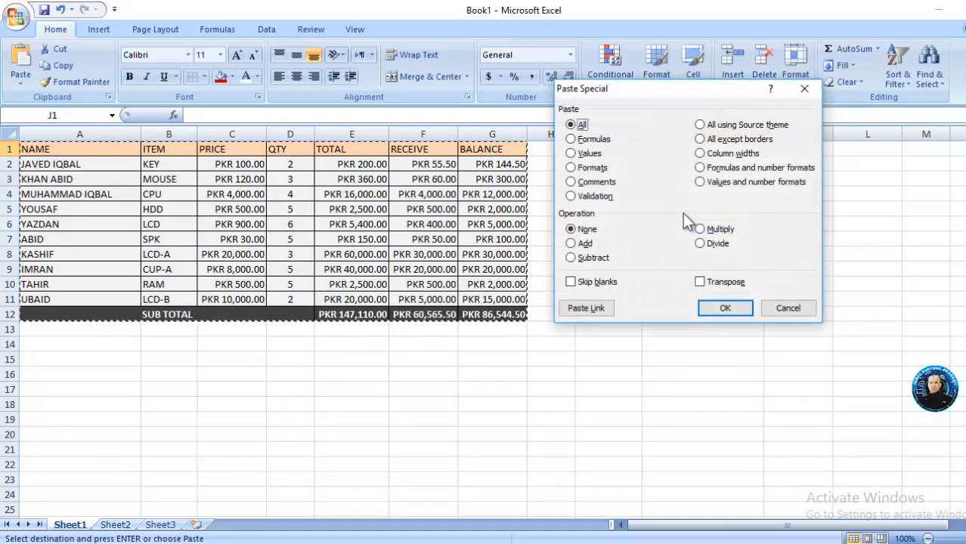
{"action": "left_click", "coordinate": [579, 309]}
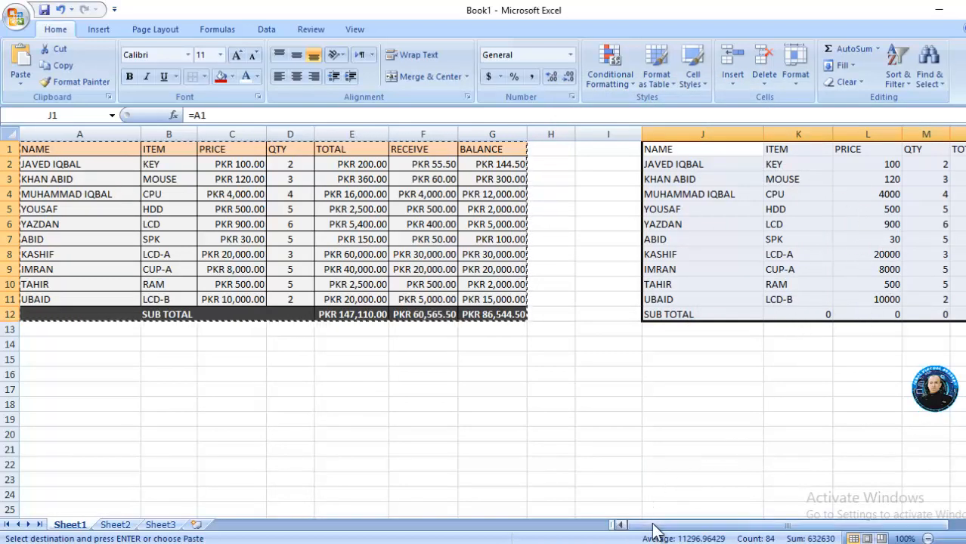
Step: End copy mode and examine the references in linked price cell L2 and linked name cell J2
{"action": "left_click_drag", "start_coordinate": [648, 527], "coordinate": [700, 514]}
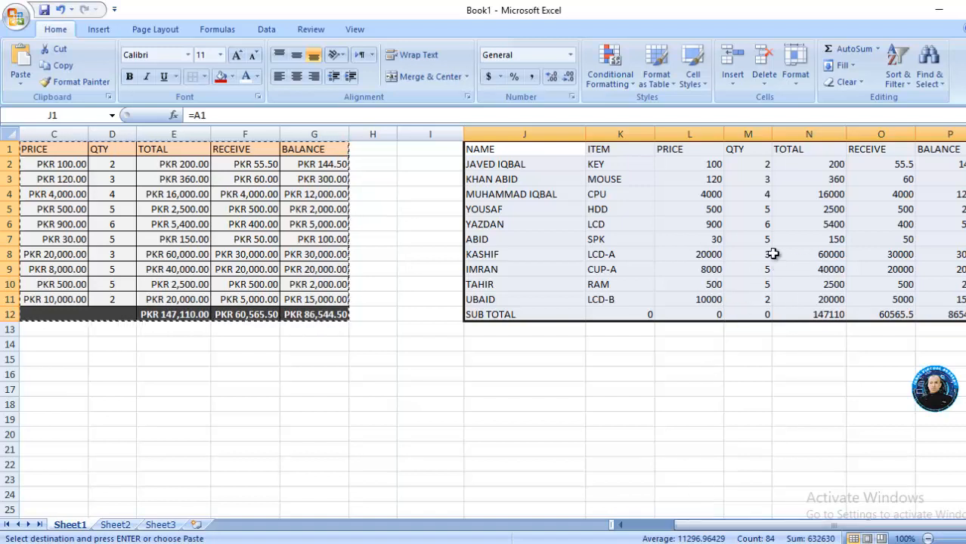
{"action": "left_click", "coordinate": [688, 167]}
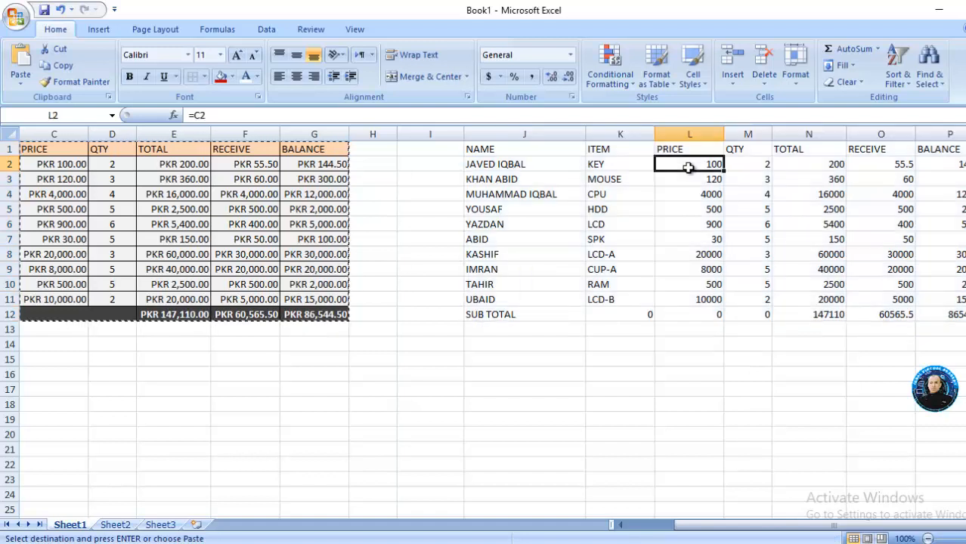
{"action": "key", "text": "Escape"}
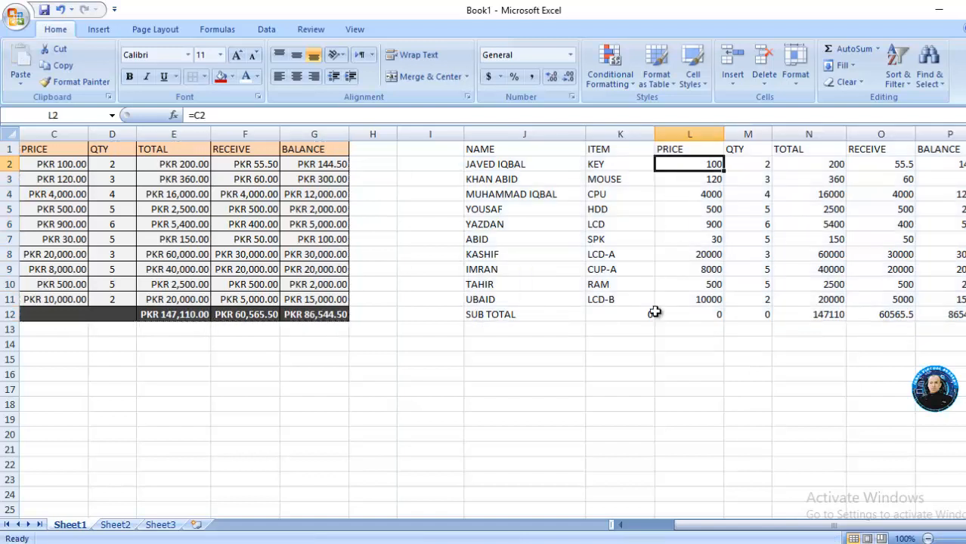
{"action": "left_click", "coordinate": [617, 374]}
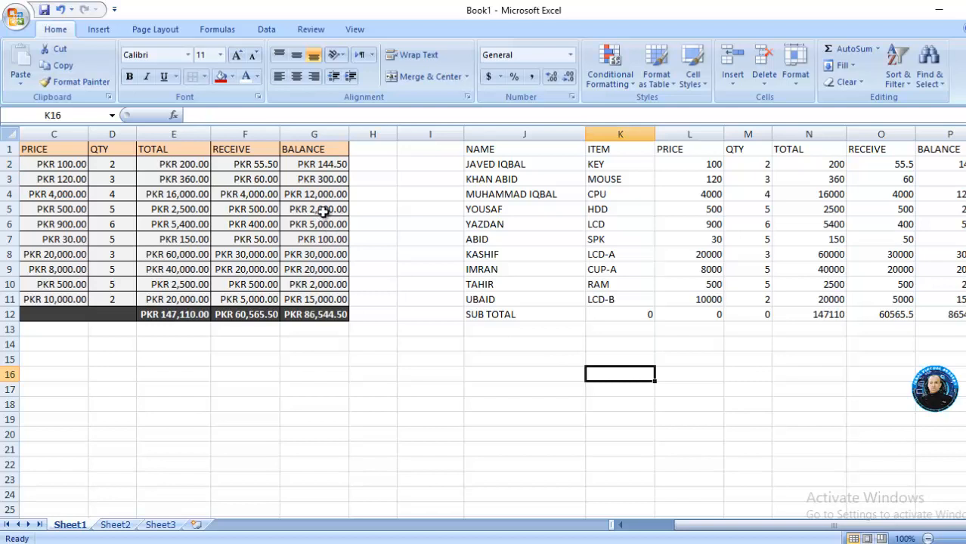
{"action": "left_click_drag", "start_coordinate": [711, 527], "coordinate": [689, 529]}
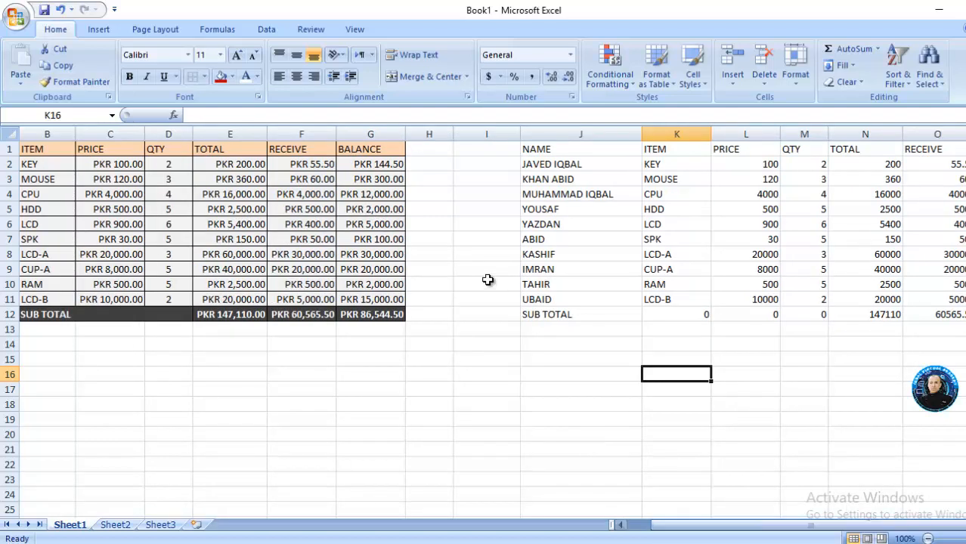
{"action": "left_click", "coordinate": [565, 168]}
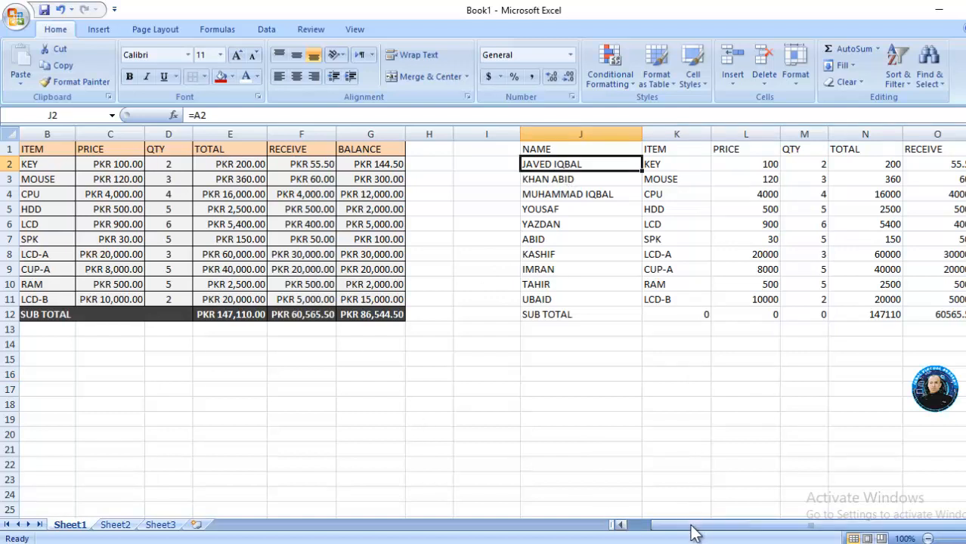
{"action": "left_click_drag", "start_coordinate": [694, 527], "coordinate": [673, 527]}
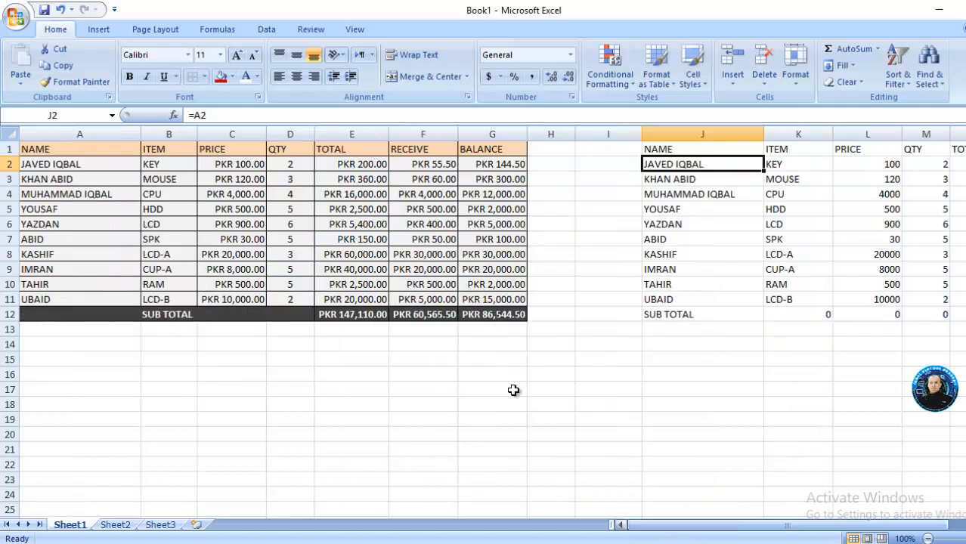
Step: Edit the customer name in source cell A2, replacing the first name and keeping the surname
{"action": "left_click", "coordinate": [85, 167]}
{"action": "double_click", "coordinate": [85, 167]}
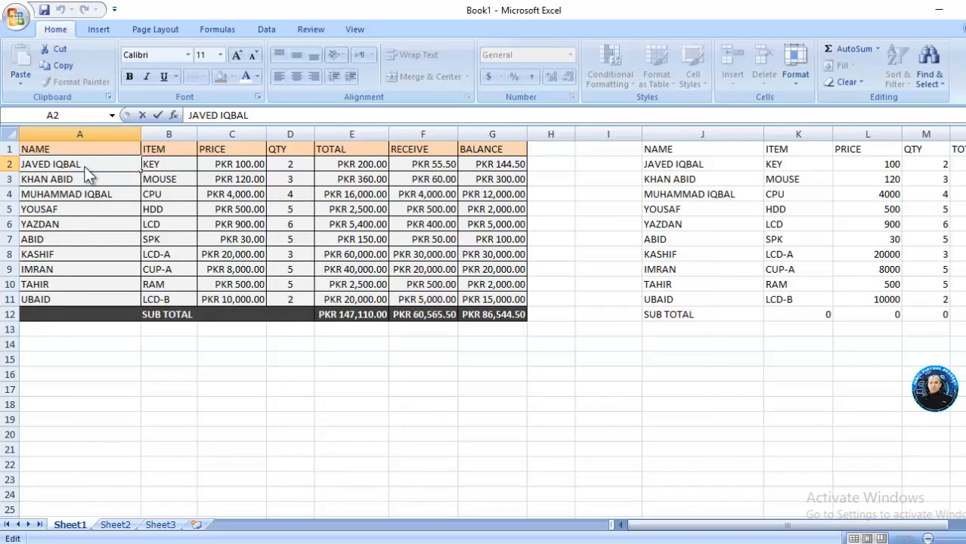
{"action": "key", "text": "BackSpace"}
{"action": "key", "text": "BackSpace"}
{"action": "key", "text": "BackSpace"}
{"action": "key", "text": "BackSpace"}
{"action": "key", "text": "BackSpace"}
{"action": "key", "text": "BackSpace"}
{"action": "key", "text": "BackSpace"}
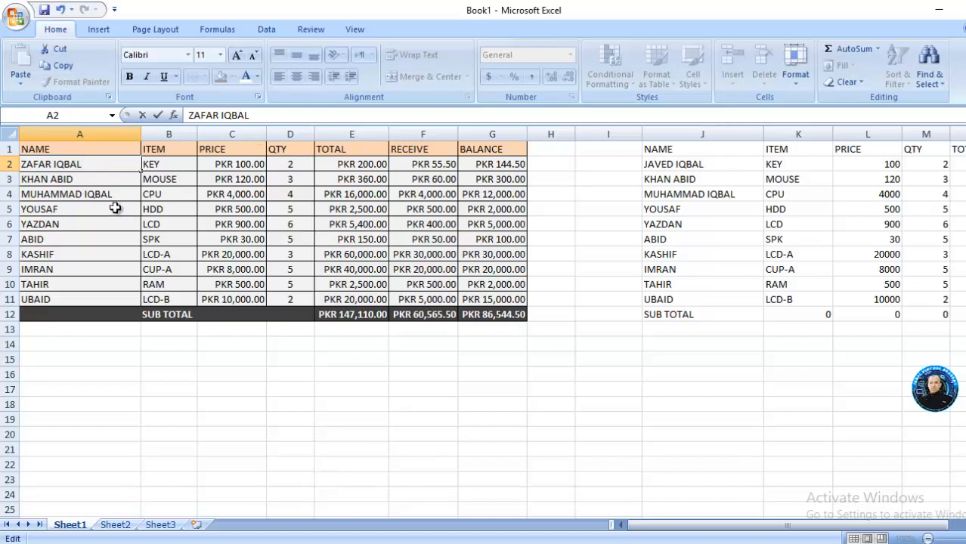
{"action": "left_click", "coordinate": [126, 179]}
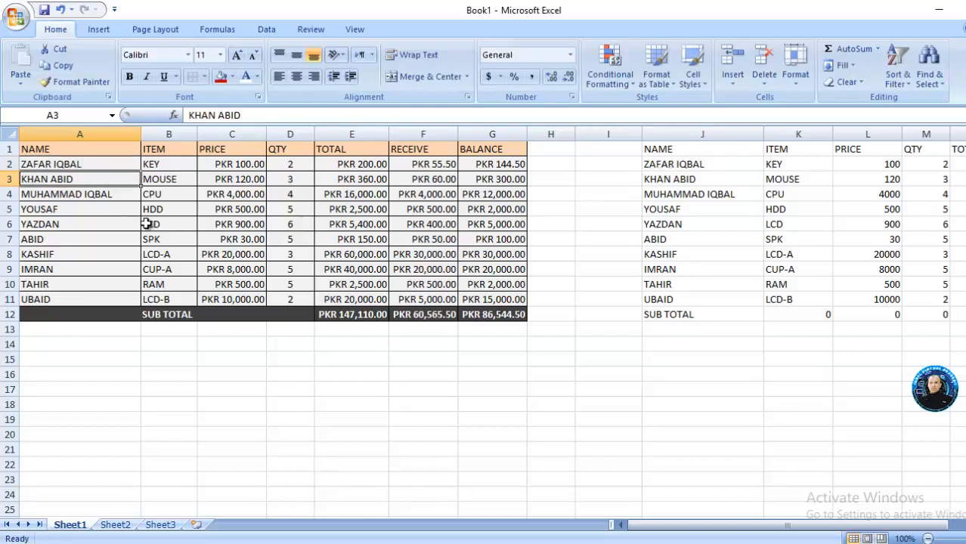
Step: Copy the source table A1:G12 and apply only its formats to the linked table at J1 with Paste Special
{"action": "left_click_drag", "start_coordinate": [62, 151], "coordinate": [481, 313]}
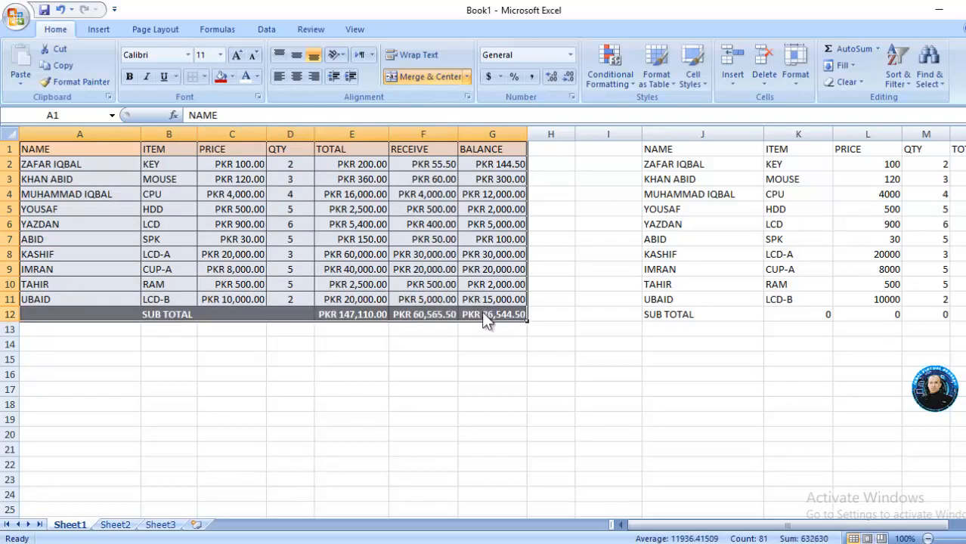
{"action": "right_click", "coordinate": [485, 316]}
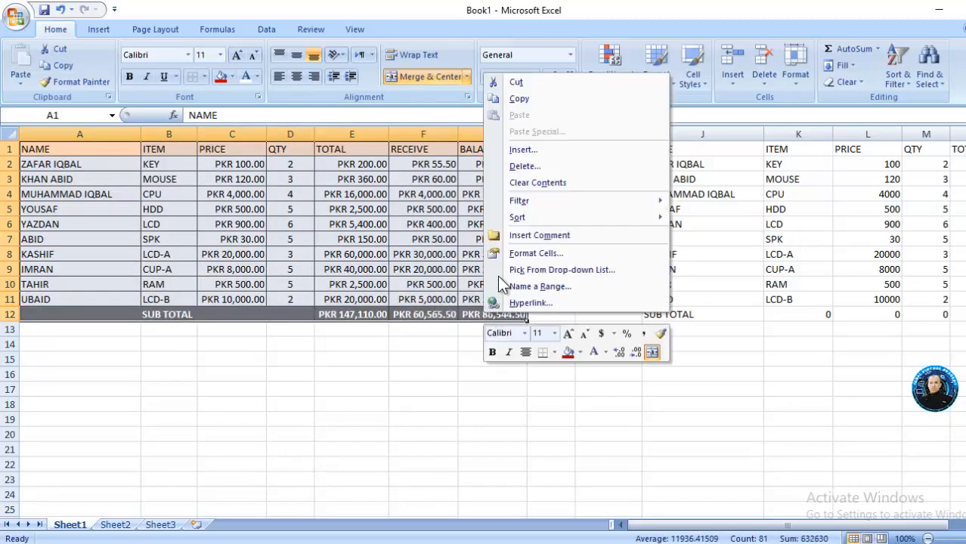
{"action": "left_click", "coordinate": [548, 100]}
{"action": "left_click_drag", "start_coordinate": [709, 149], "coordinate": [960, 316]}
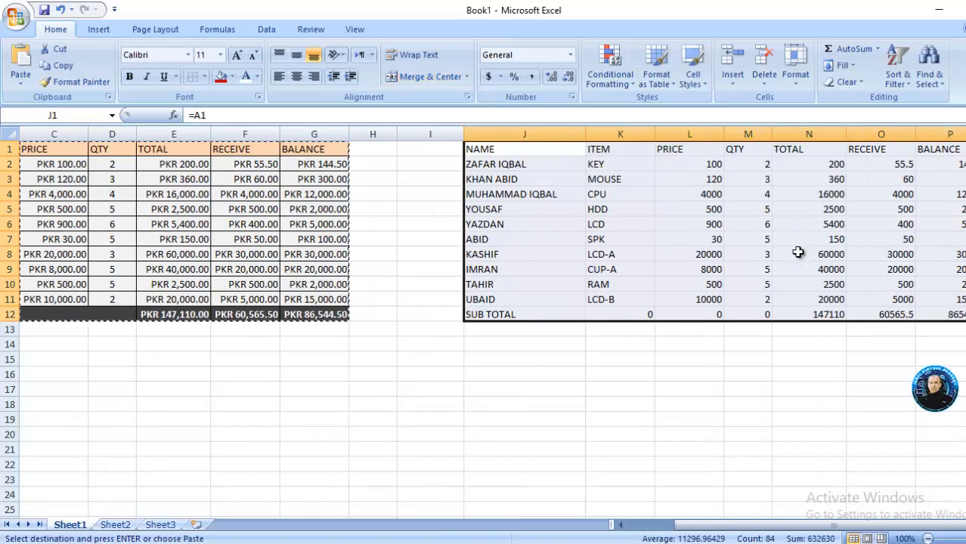
{"action": "right_click", "coordinate": [714, 217]}
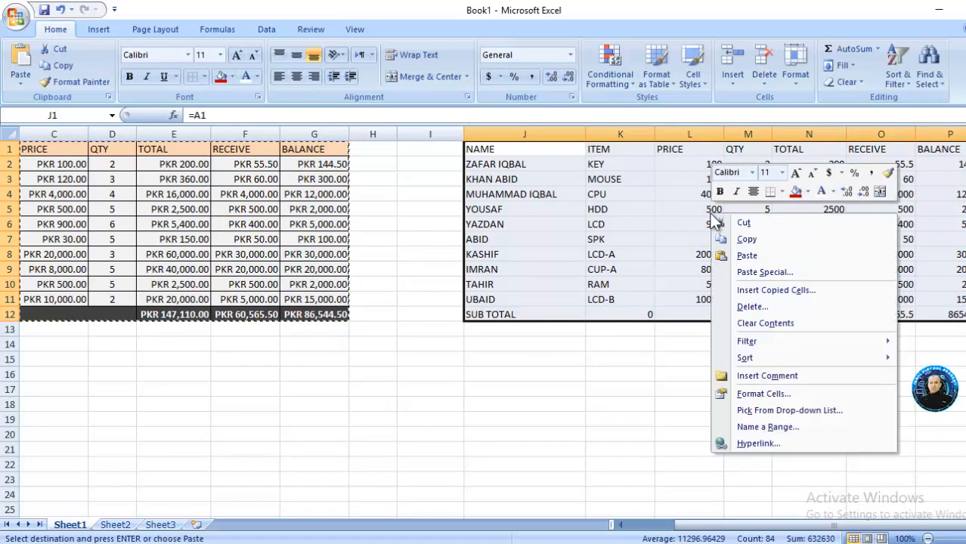
{"action": "left_click", "coordinate": [745, 272]}
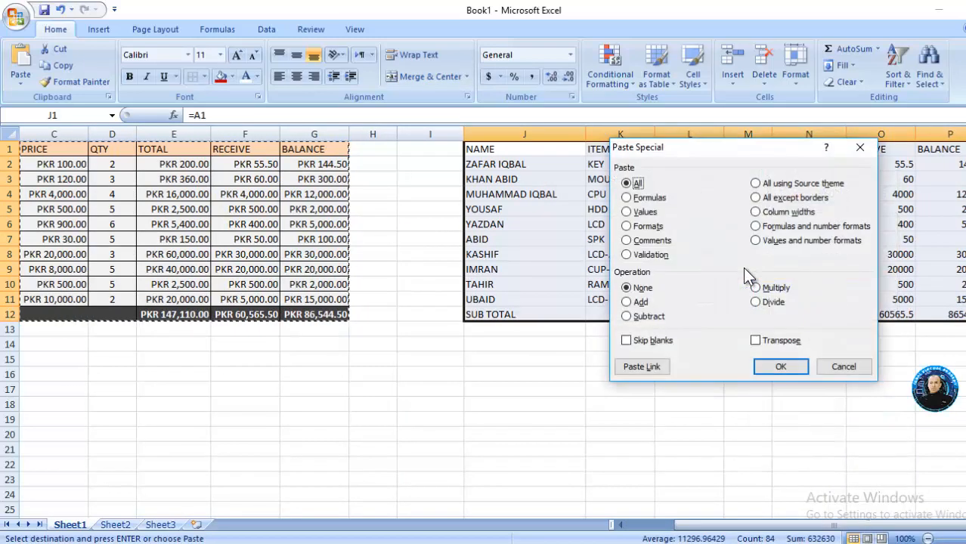
{"action": "left_click", "coordinate": [632, 226]}
{"action": "left_click", "coordinate": [780, 367]}
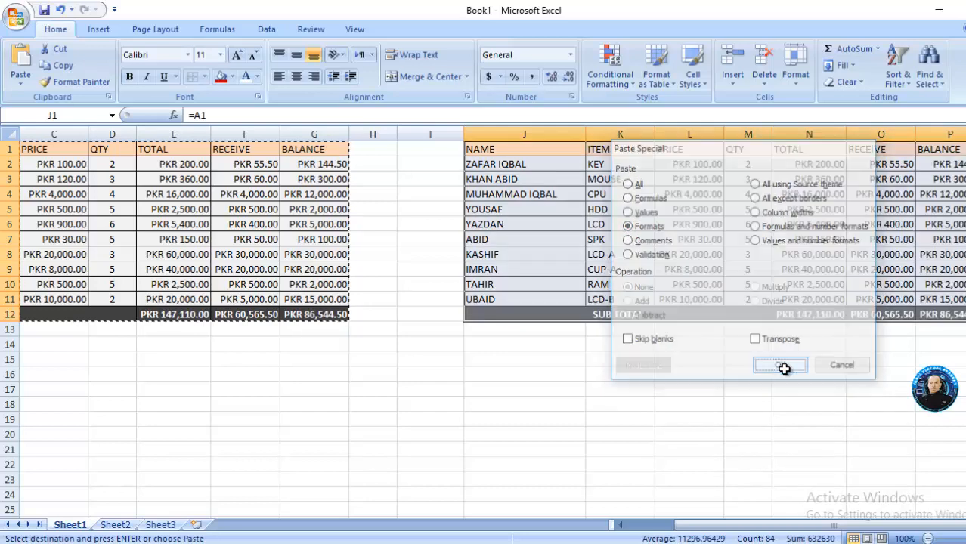
{"action": "left_click", "coordinate": [784, 369]}
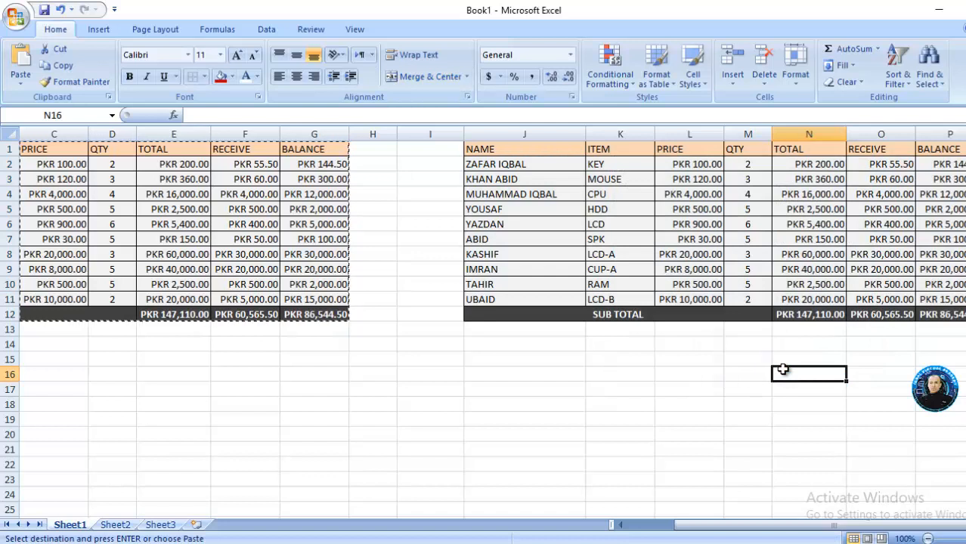
{"action": "left_click", "coordinate": [529, 219]}
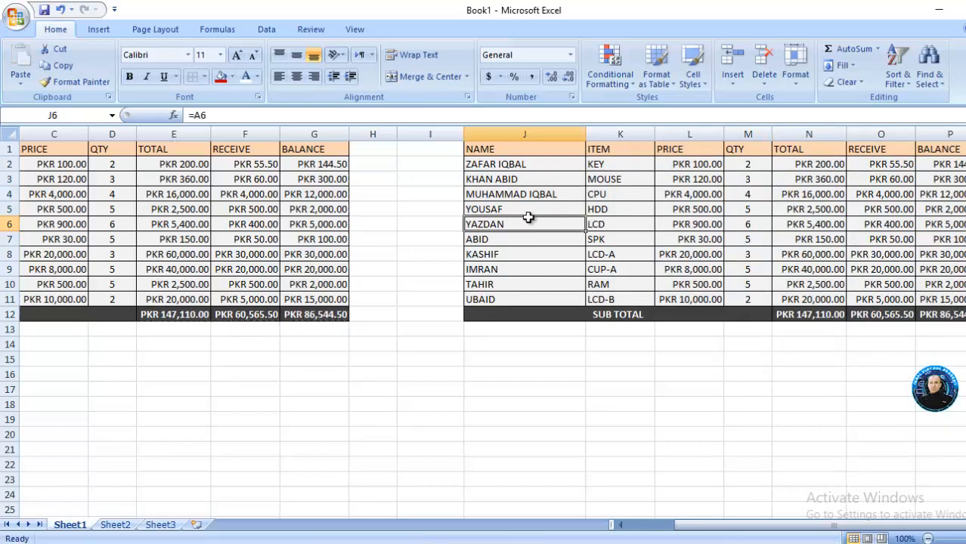
{"action": "left_click", "coordinate": [511, 347]}
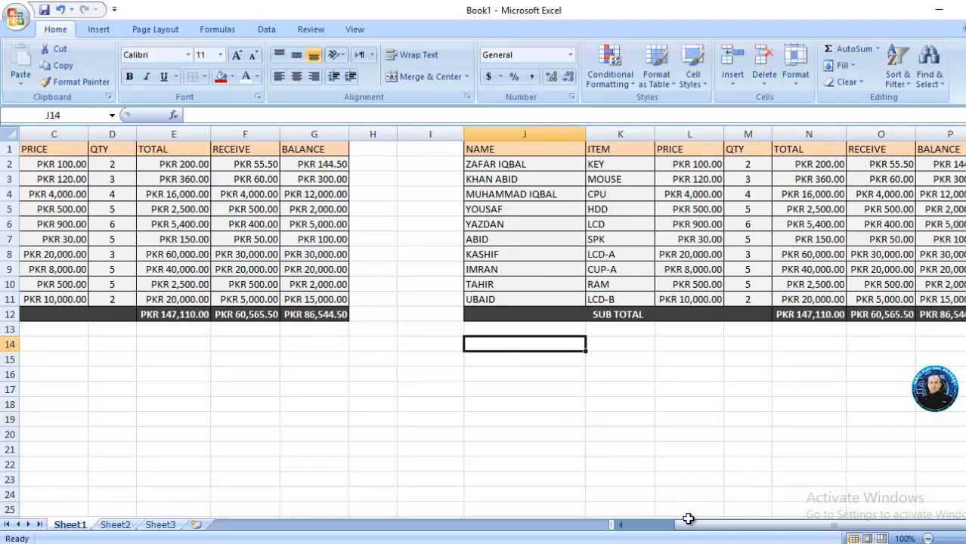
Step: Replace the customer name in source cell A3 with a different name and check linked cell J3
{"action": "left_click_drag", "start_coordinate": [694, 533], "coordinate": [657, 532]}
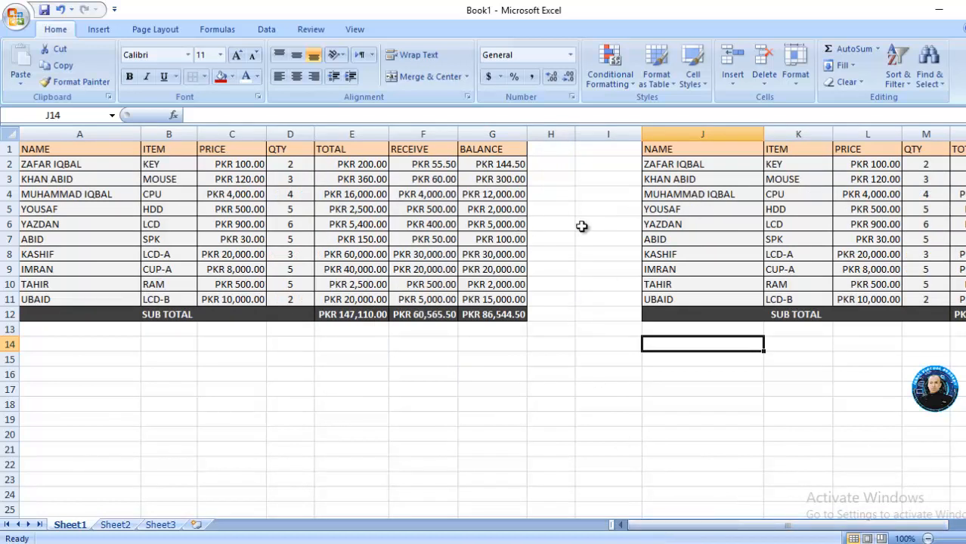
{"action": "left_click", "coordinate": [87, 180]}
{"action": "key", "text": "BackSpace"}
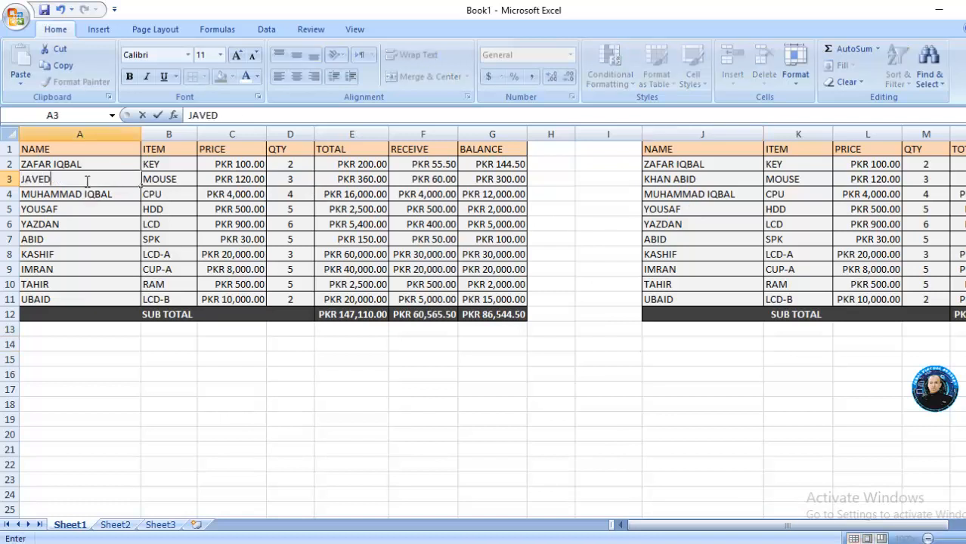
{"action": "type", "text": "JAVED"}
{"action": "left_click", "coordinate": [79, 192]}
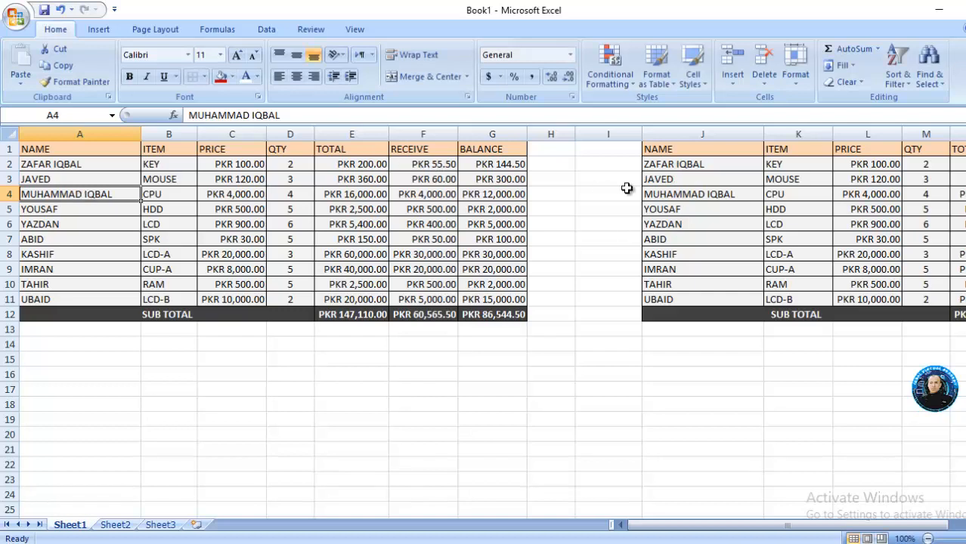
{"action": "left_click", "coordinate": [677, 183]}
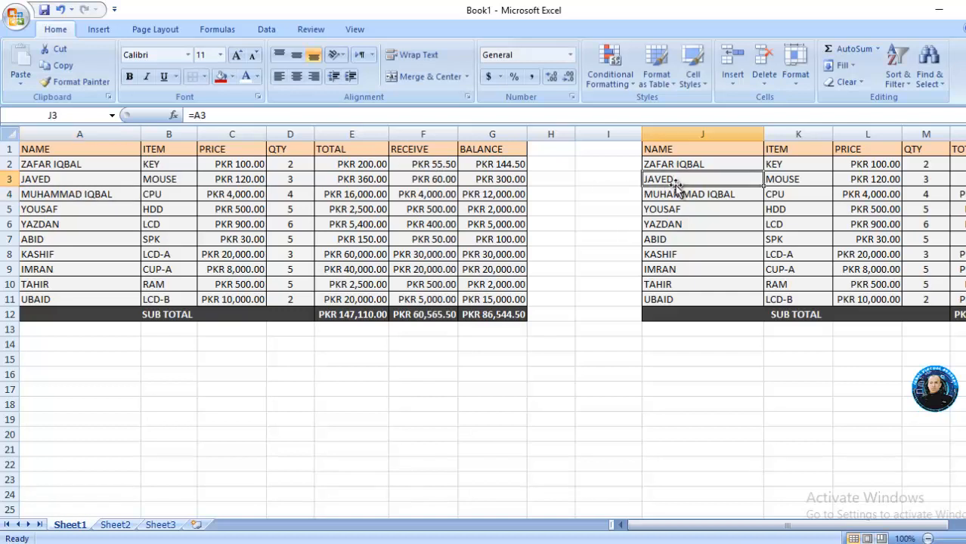
Step: Replace the customer name in source cell A4 with a different first name, keeping the surname
{"action": "left_click", "coordinate": [115, 195]}
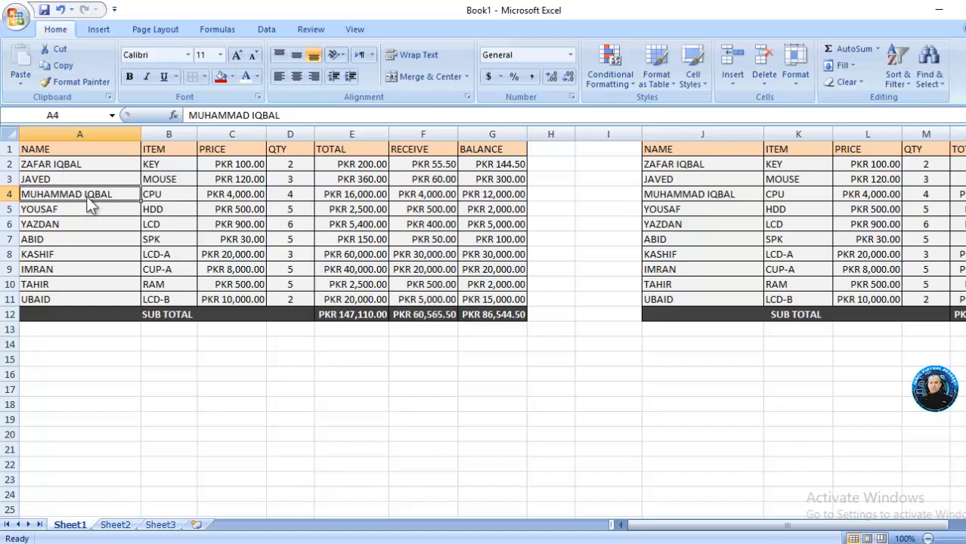
{"action": "double_click", "coordinate": [89, 198]}
{"action": "left_click_drag", "start_coordinate": [115, 195], "coordinate": [14, 197]}
{"action": "key", "text": "BackSpace"}
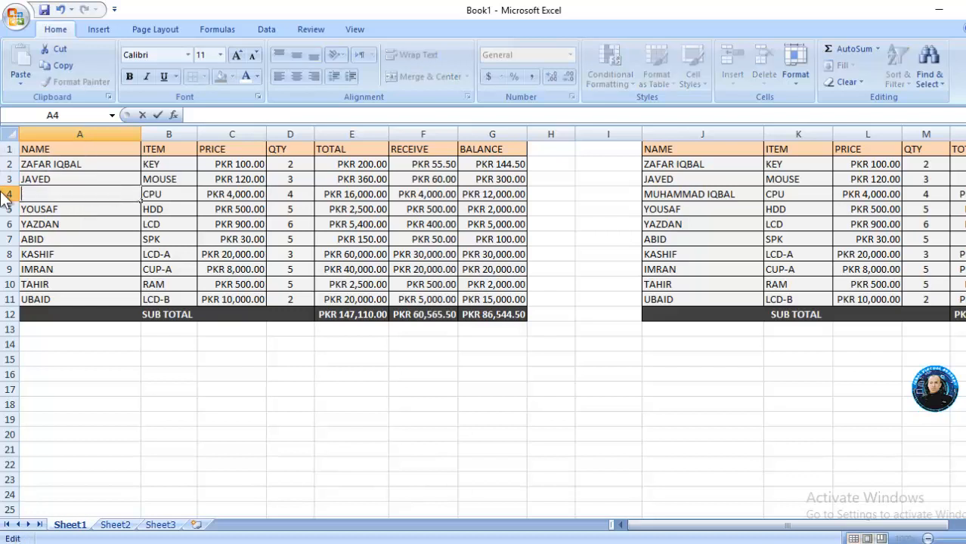
{"action": "type", "text": "JAVED I"}
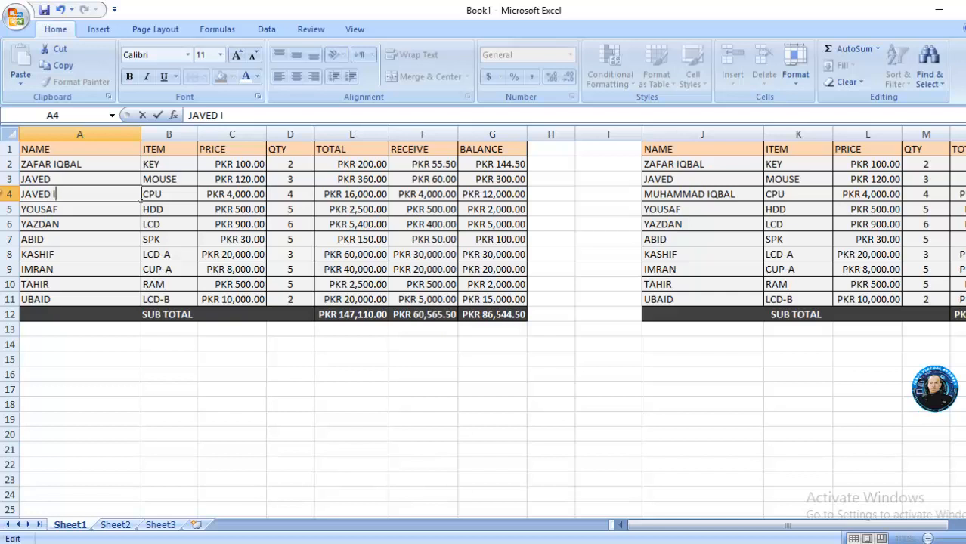
{"action": "type", "text": "QBAL"}
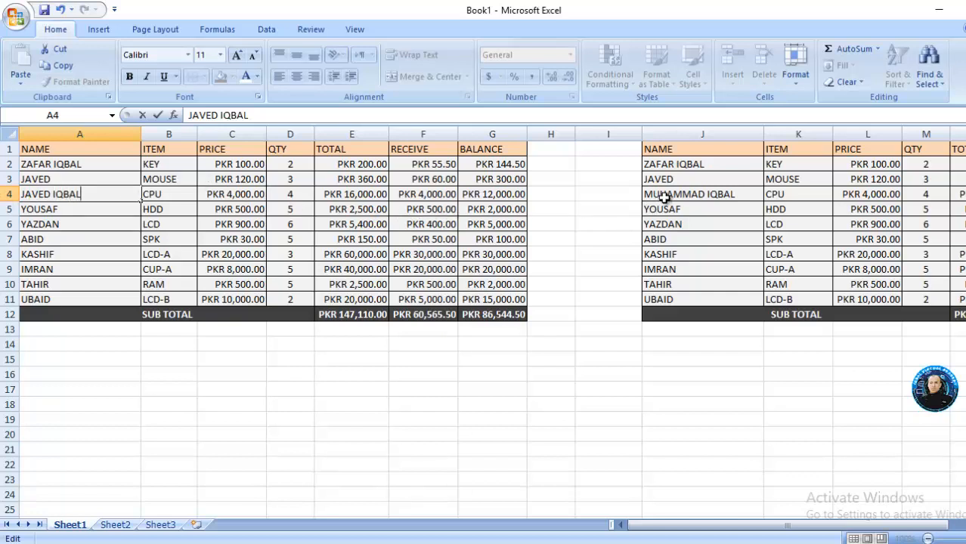
{"action": "left_click", "coordinate": [127, 215]}
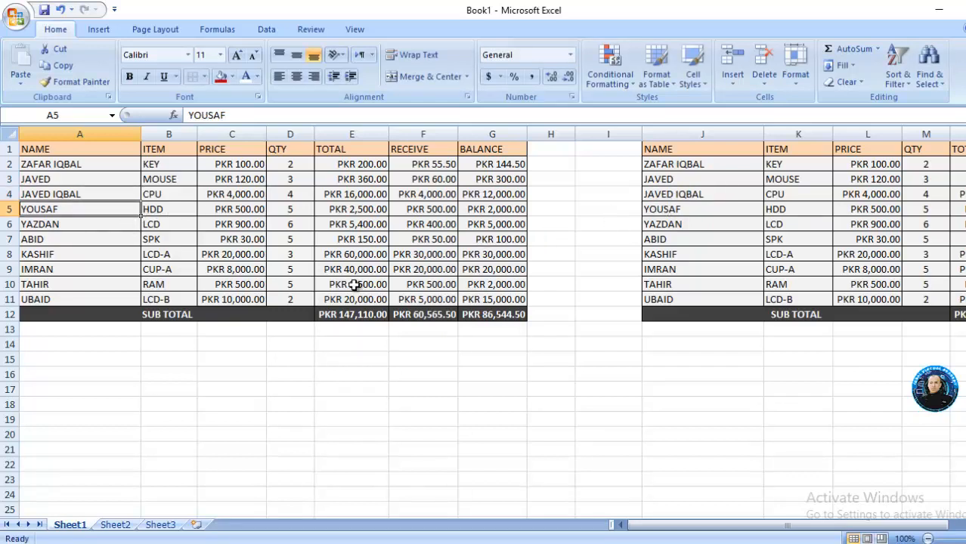
{"action": "left_click", "coordinate": [117, 524]}
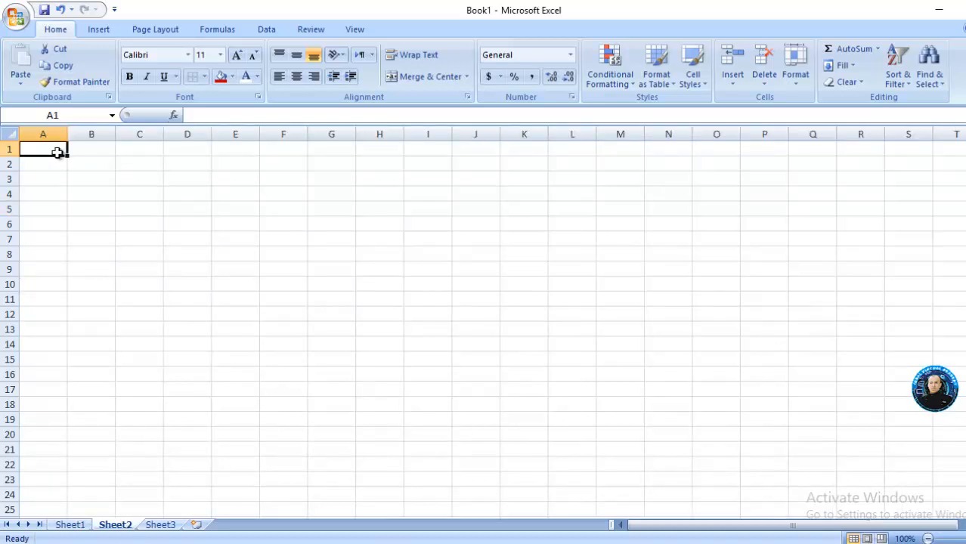
{"action": "key", "text": "ctrl+v"}
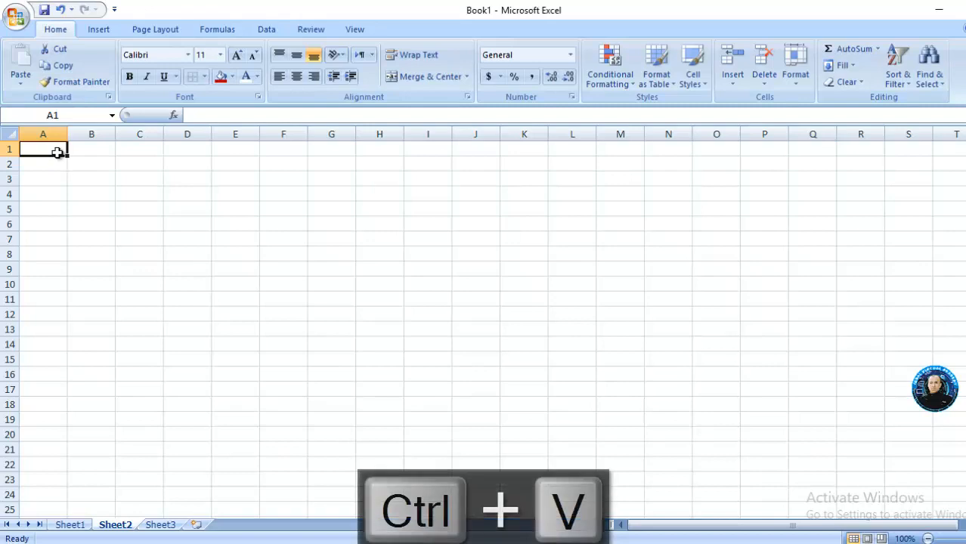
{"action": "left_click", "coordinate": [72, 525]}
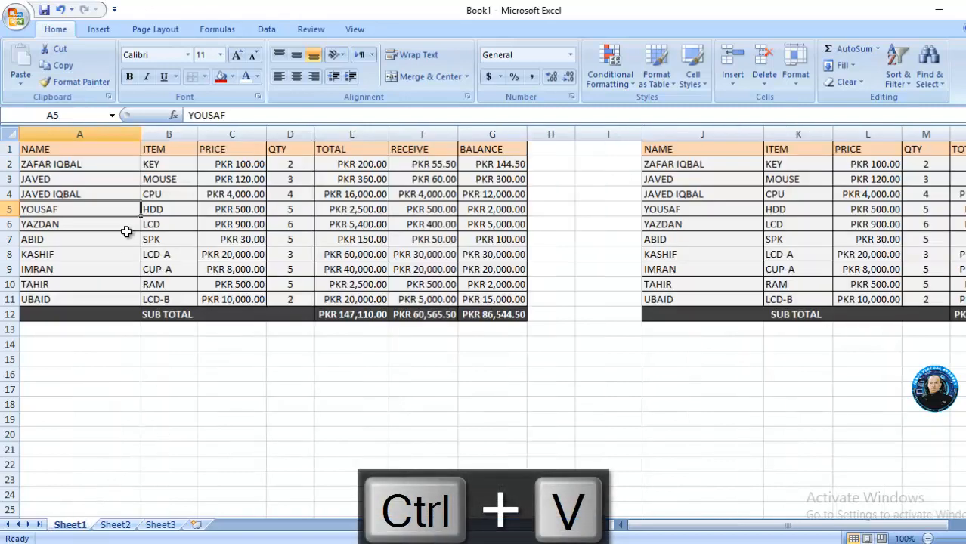
Step: Copy the source table A1:G12 from Sheet1 and paste it at cell A1 of Sheet2
{"action": "left_click", "coordinate": [82, 153]}
{"action": "left_click_drag", "start_coordinate": [140, 188], "coordinate": [477, 313]}
{"action": "right_click", "coordinate": [478, 313]}
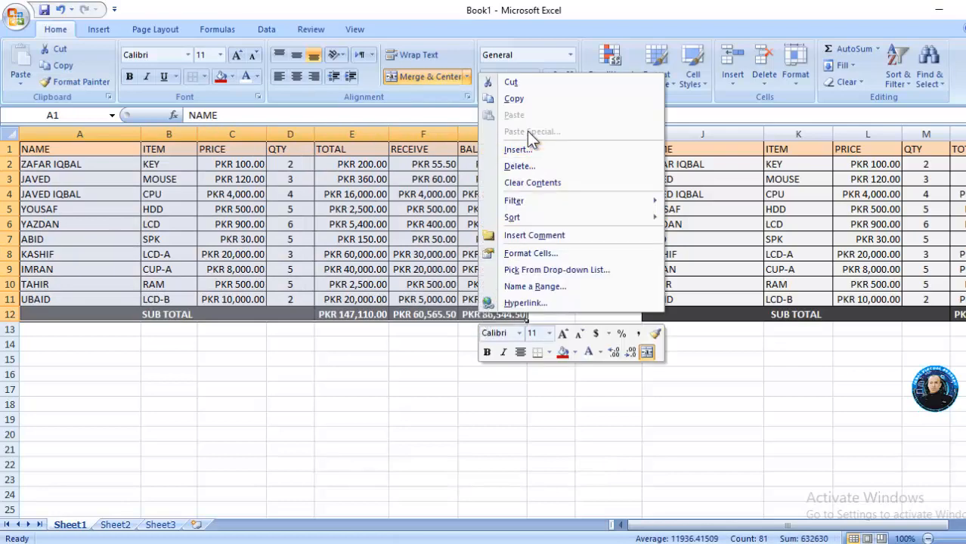
{"action": "left_click", "coordinate": [524, 100]}
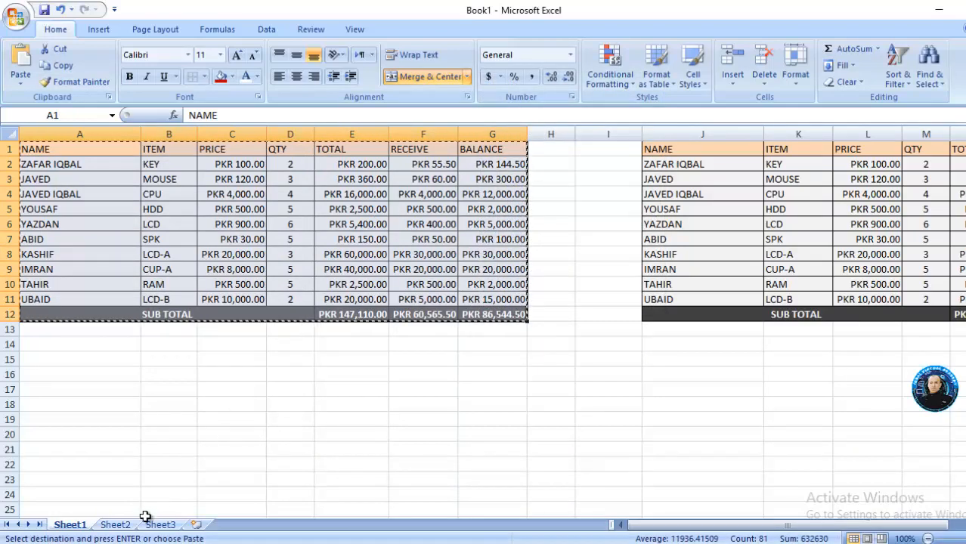
{"action": "left_click", "coordinate": [119, 524]}
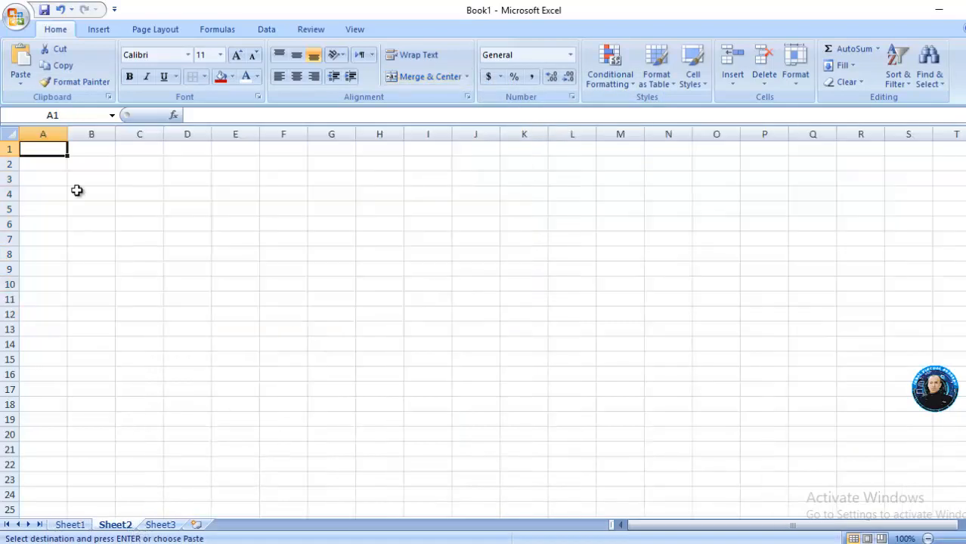
{"action": "key", "text": "ctrl+v"}
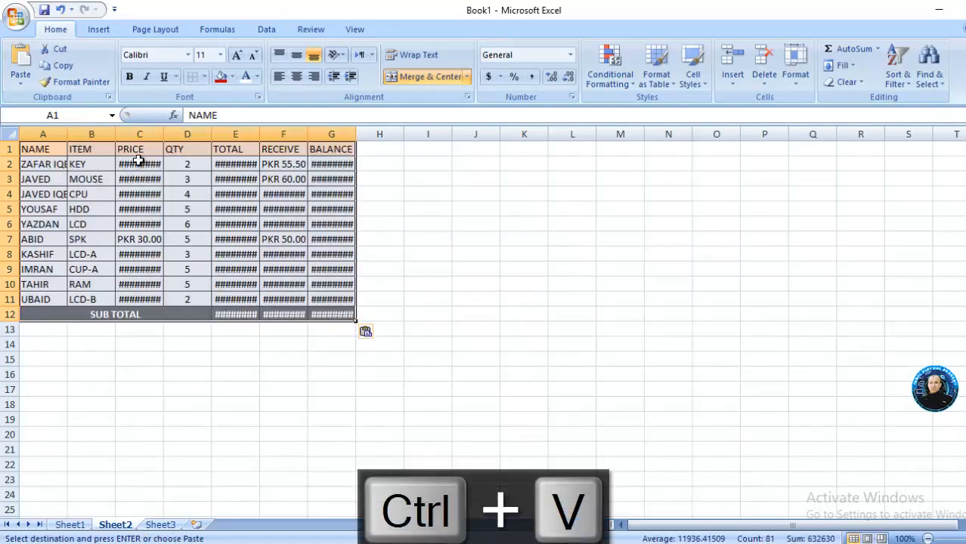
Step: Widen the PRICE, TOTAL, RECEIVE and BALANCE columns of the Sheet2 table to fit their amounts
{"action": "left_click_drag", "start_coordinate": [164, 134], "coordinate": [185, 134]}
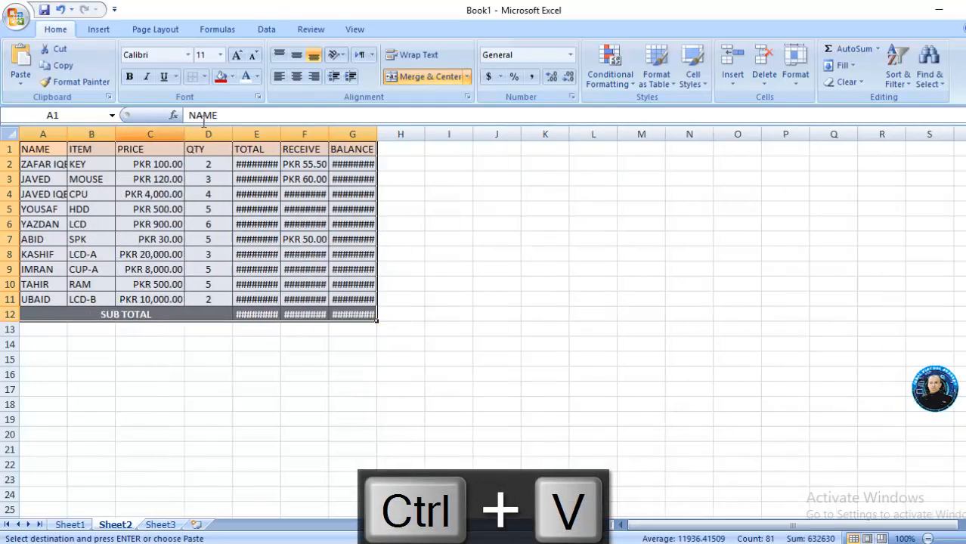
{"action": "double_click", "coordinate": [281, 134]}
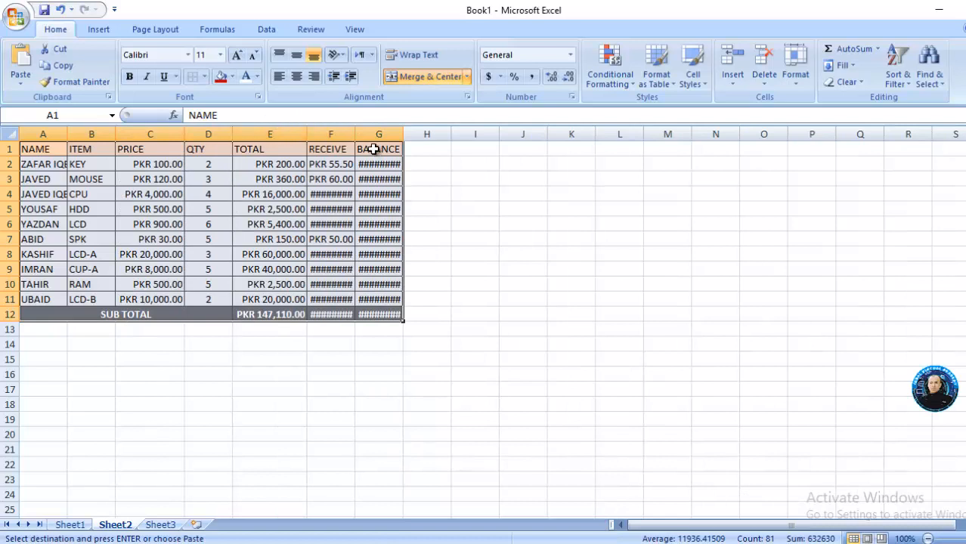
{"action": "double_click", "coordinate": [356, 134]}
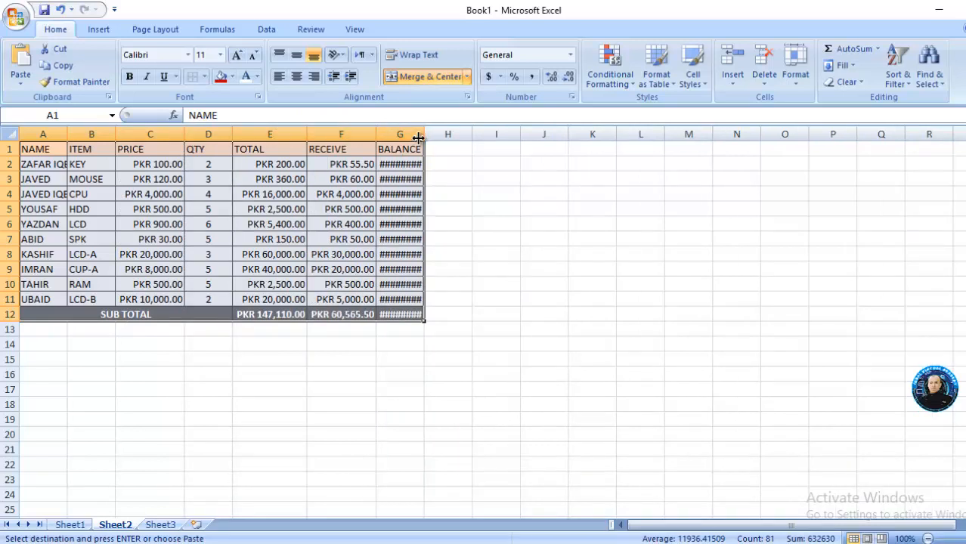
{"action": "double_click", "coordinate": [426, 135]}
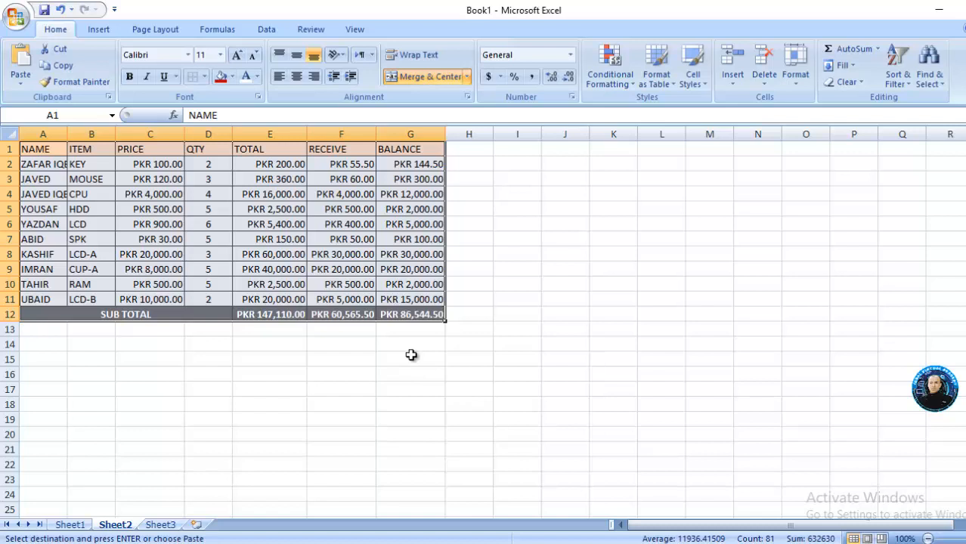
{"action": "left_click", "coordinate": [326, 329]}
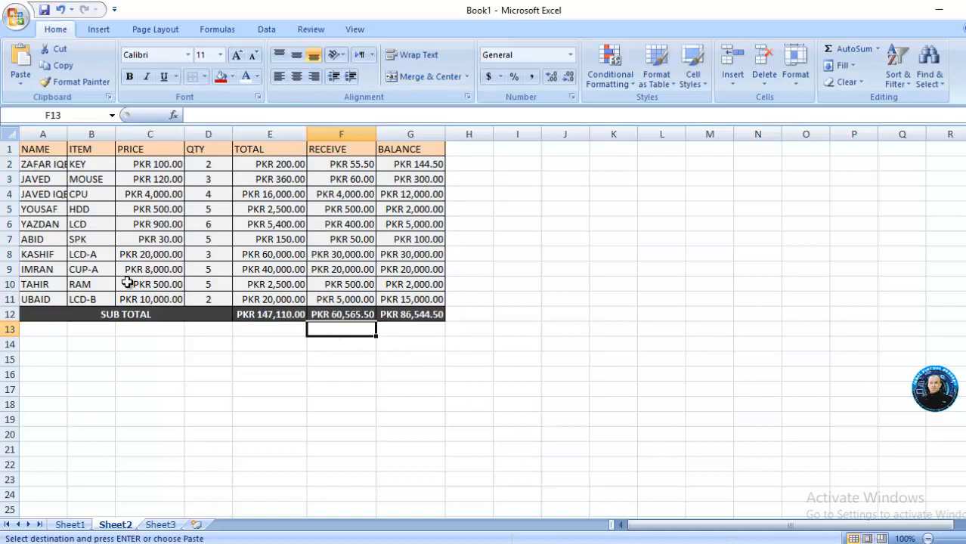
Step: Copy the Sheet1 source table again and fit the width of Sheet2's NAME column to its contents
{"action": "left_click", "coordinate": [81, 527]}
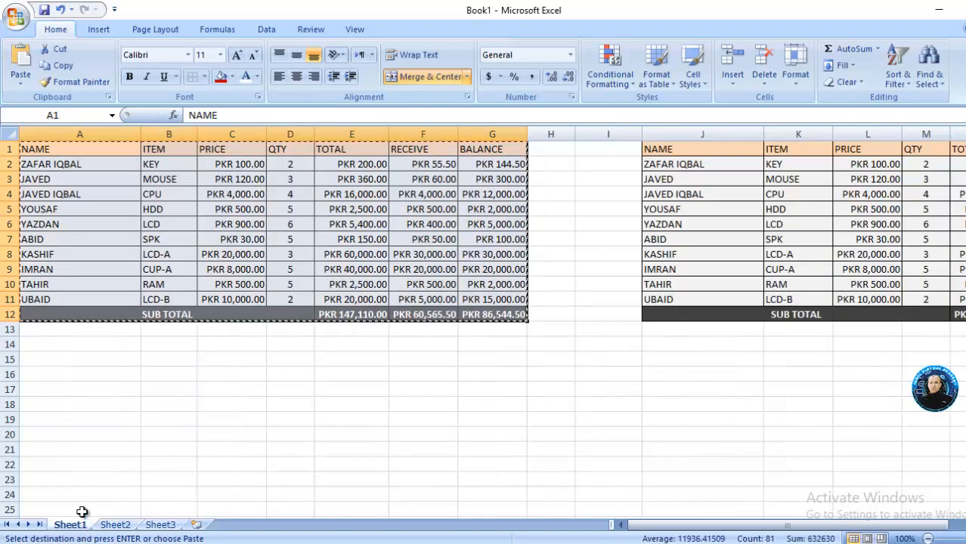
{"action": "right_click", "coordinate": [169, 253]}
{"action": "left_click", "coordinate": [205, 278]}
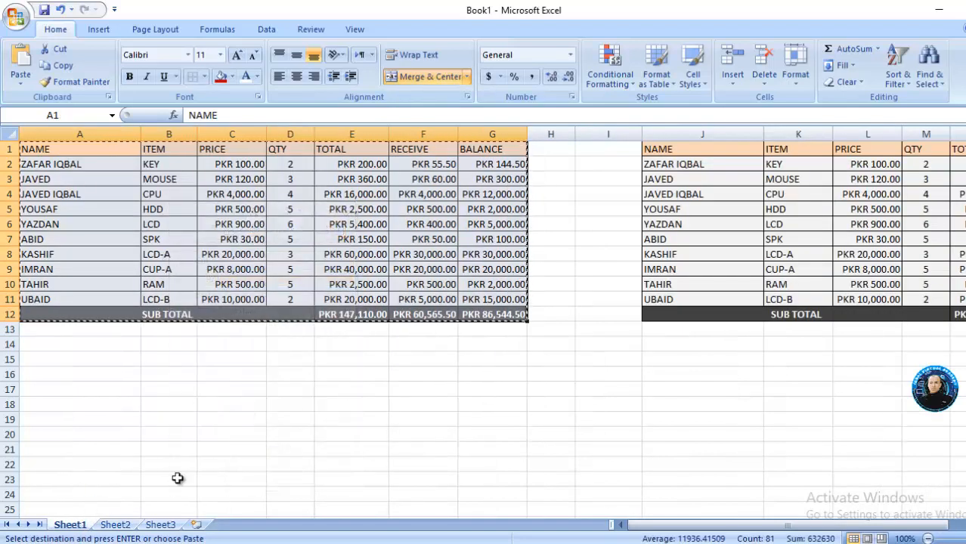
{"action": "left_click", "coordinate": [124, 528]}
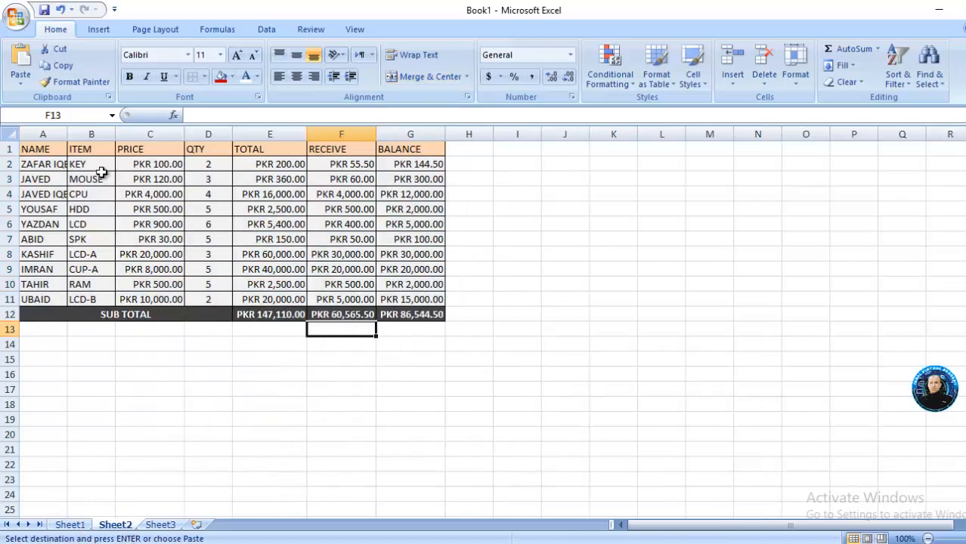
{"action": "double_click", "coordinate": [66, 137]}
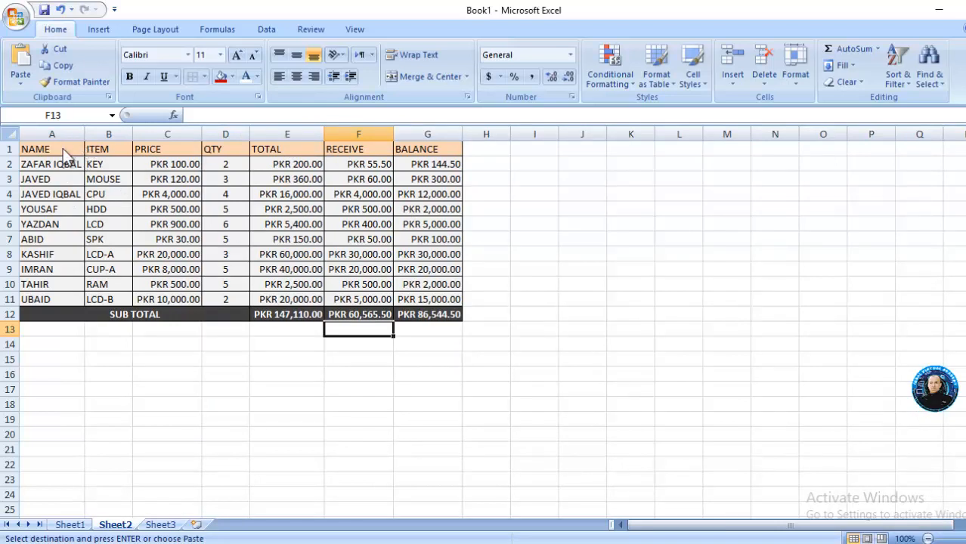
Step: Paste the copied Sheet1 table as links over A1:G12 on Sheet2 with Paste Special's Paste Link
{"action": "left_click_drag", "start_coordinate": [60, 148], "coordinate": [428, 312]}
{"action": "right_click", "coordinate": [428, 311]}
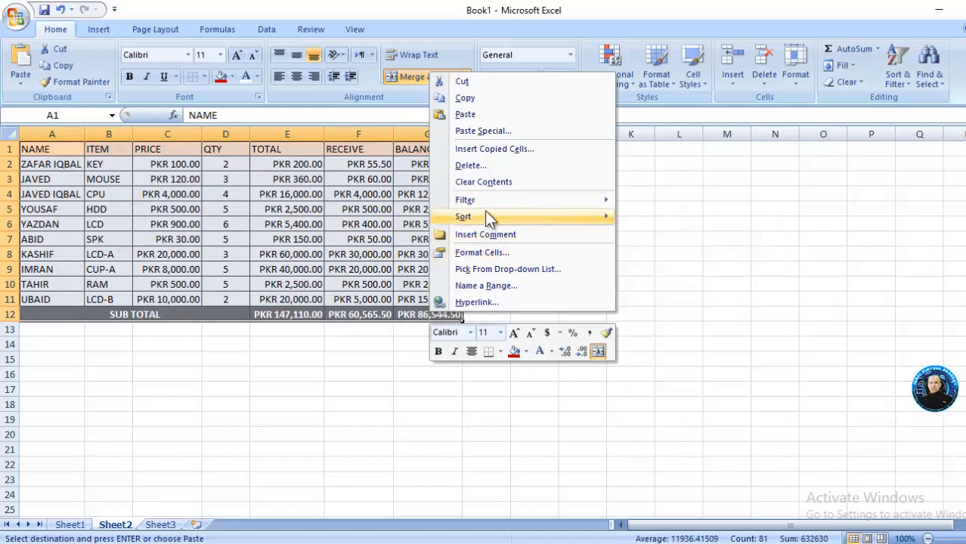
{"action": "left_click", "coordinate": [482, 133]}
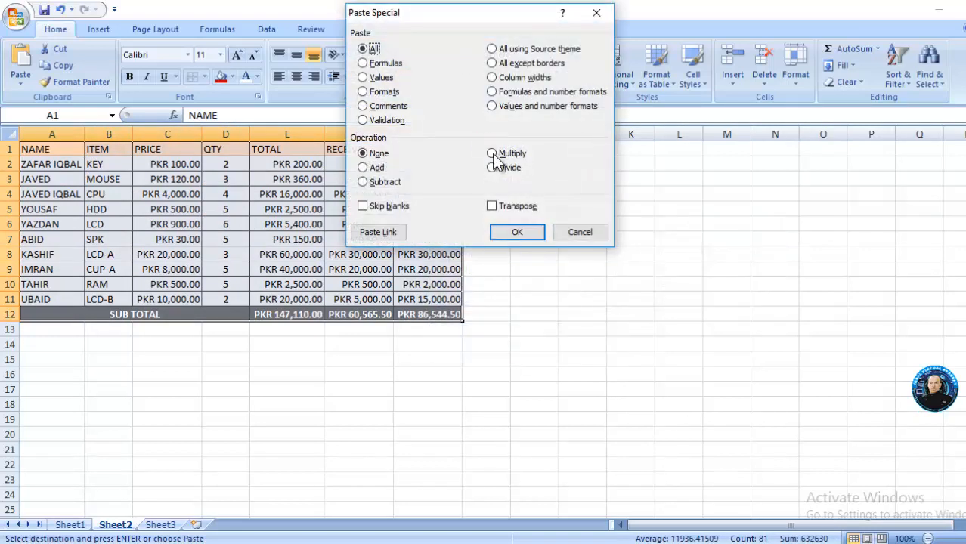
{"action": "left_click", "coordinate": [392, 233]}
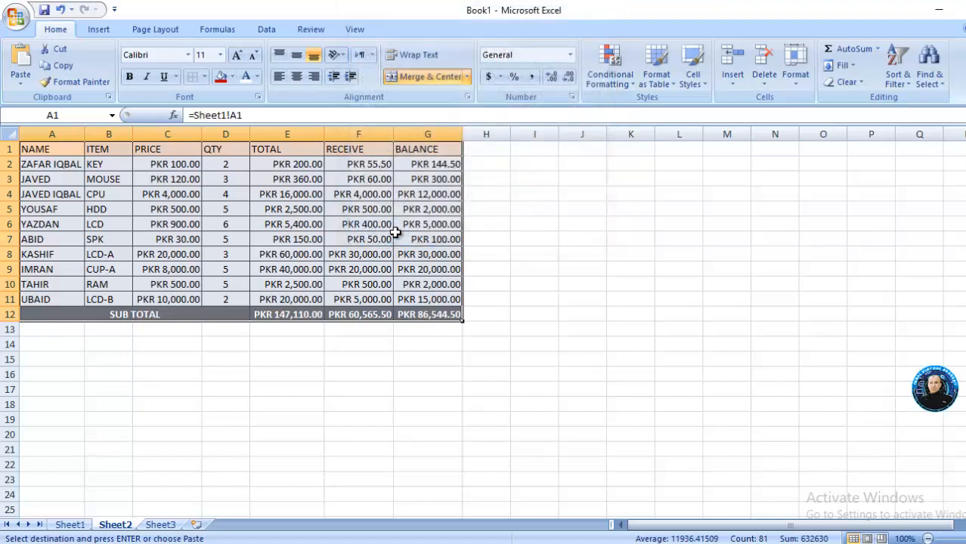
{"action": "left_click", "coordinate": [291, 346]}
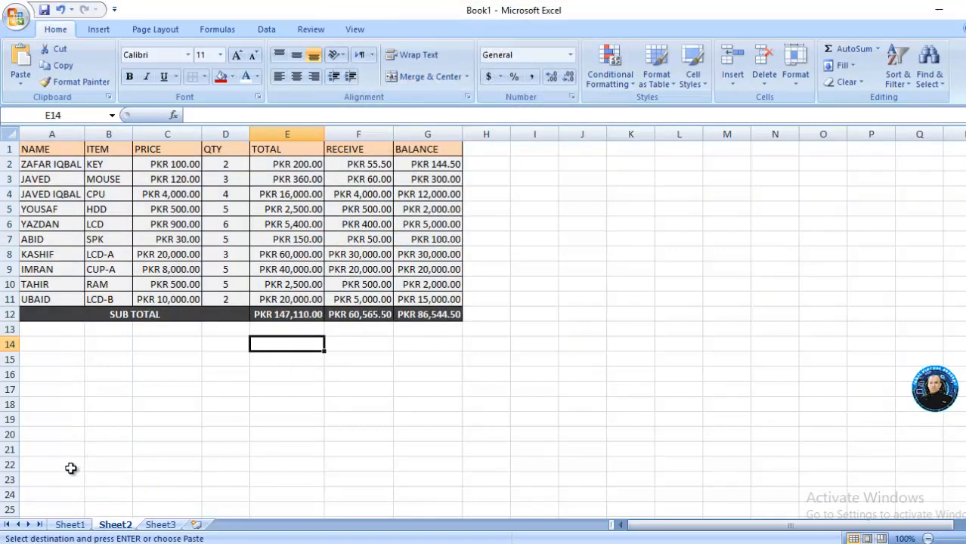
Step: End copy mode on Sheet1 and replace the customer name in source cell A11 with a different name
{"action": "left_click", "coordinate": [72, 525]}
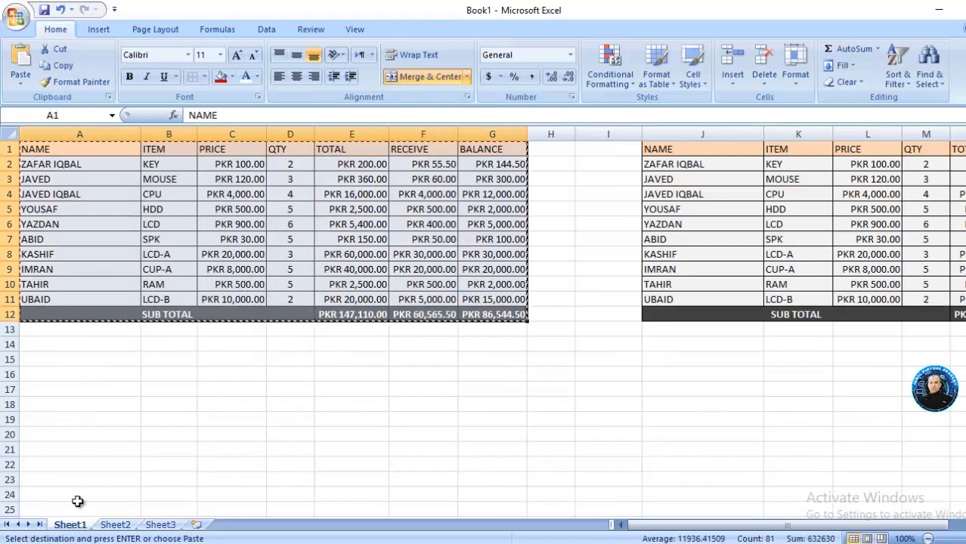
{"action": "left_click", "coordinate": [116, 353]}
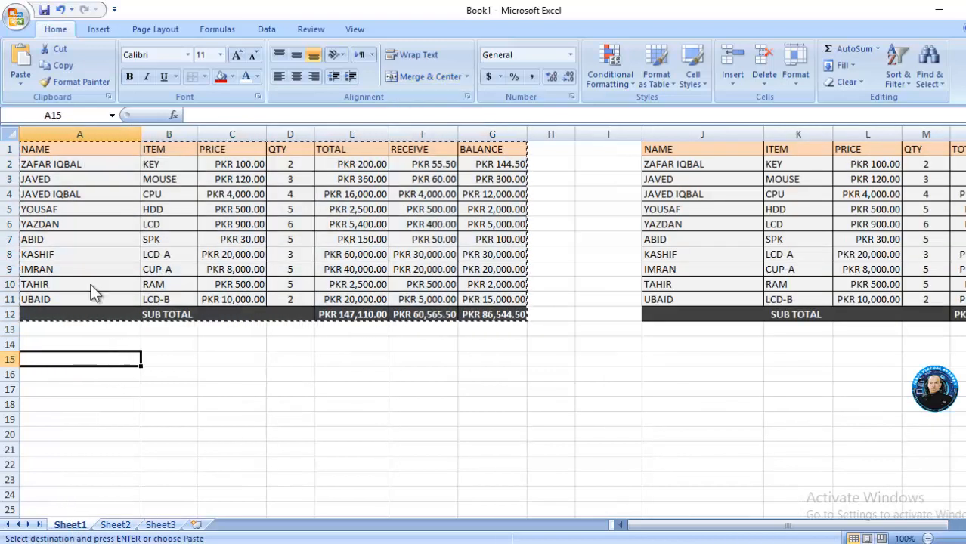
{"action": "key", "text": "Escape"}
{"action": "left_click", "coordinate": [81, 298]}
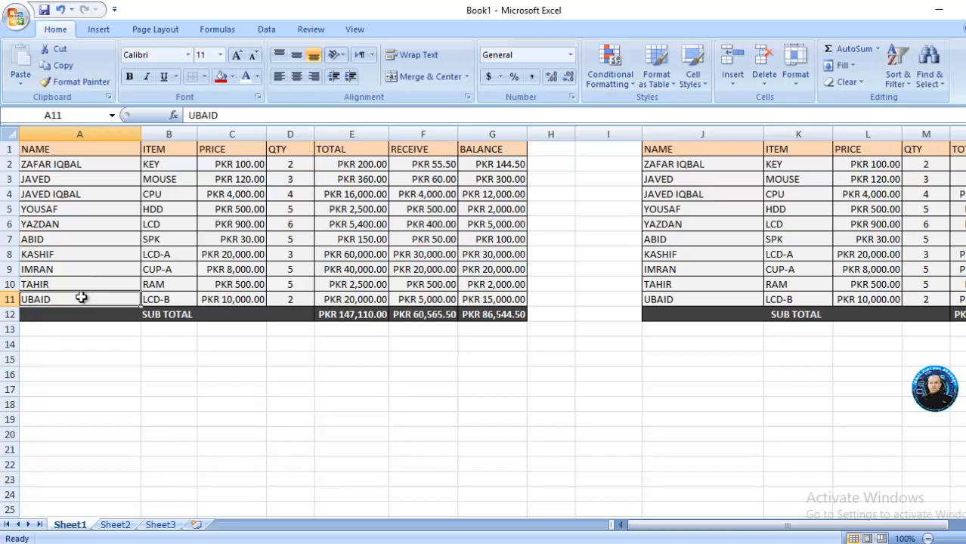
{"action": "key", "text": "BackSpace"}
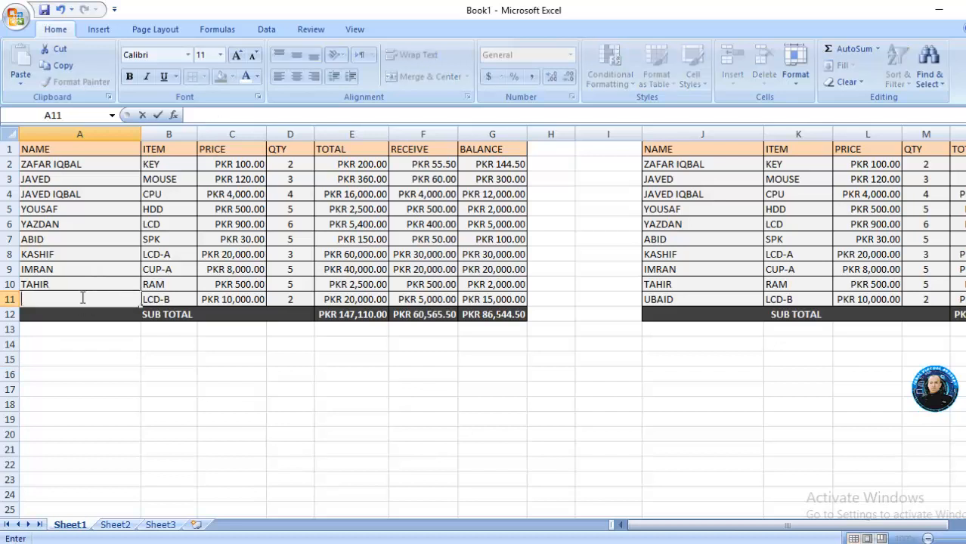
{"action": "type", "text": "GULBIDEN"}
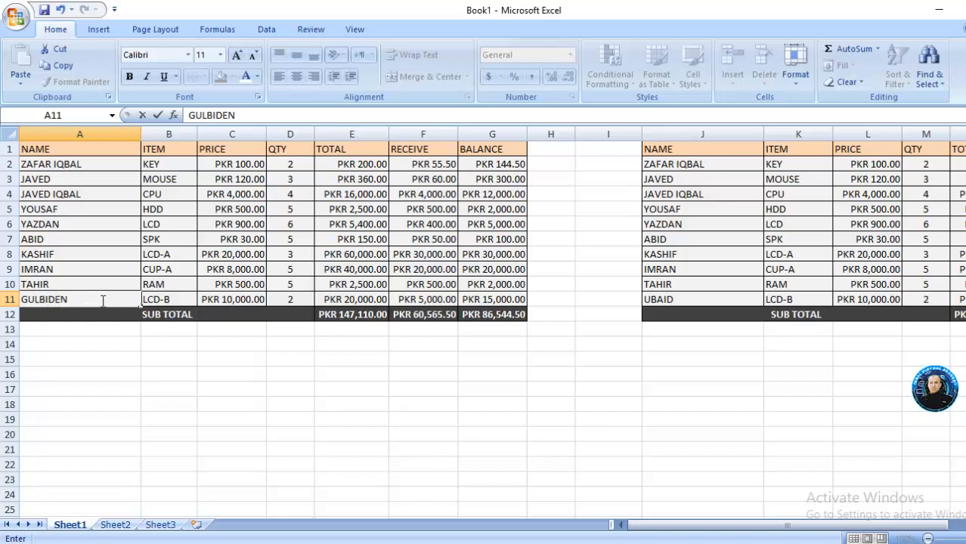
{"action": "left_click", "coordinate": [183, 299]}
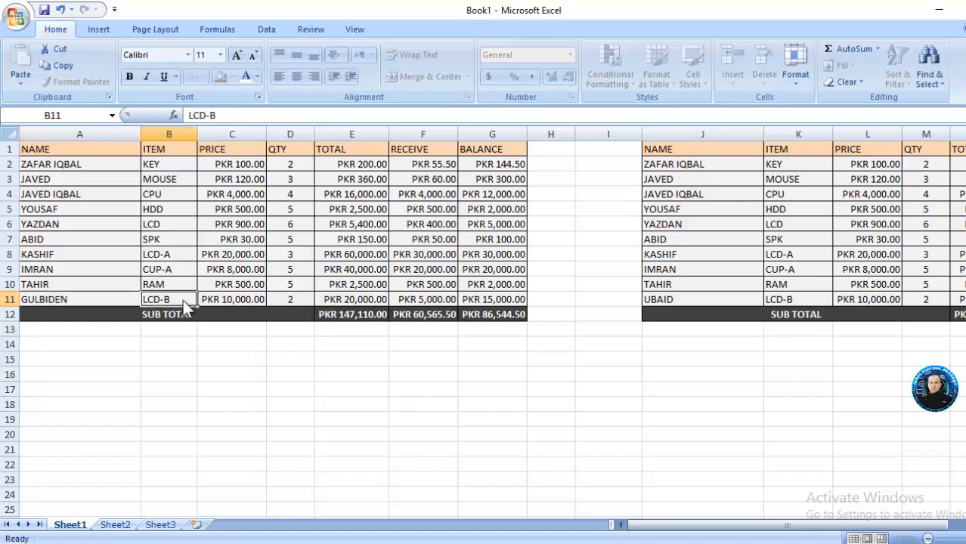
{"action": "left_click", "coordinate": [113, 300]}
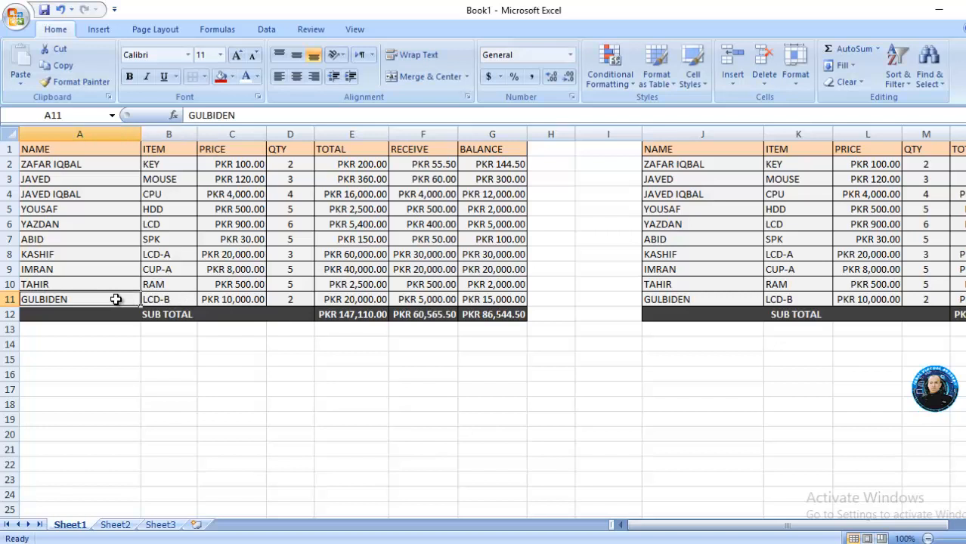
Step: Check the linked name and its reference in cell J11 on Sheet1 and cell A11 on Sheet2
{"action": "left_click", "coordinate": [685, 300]}
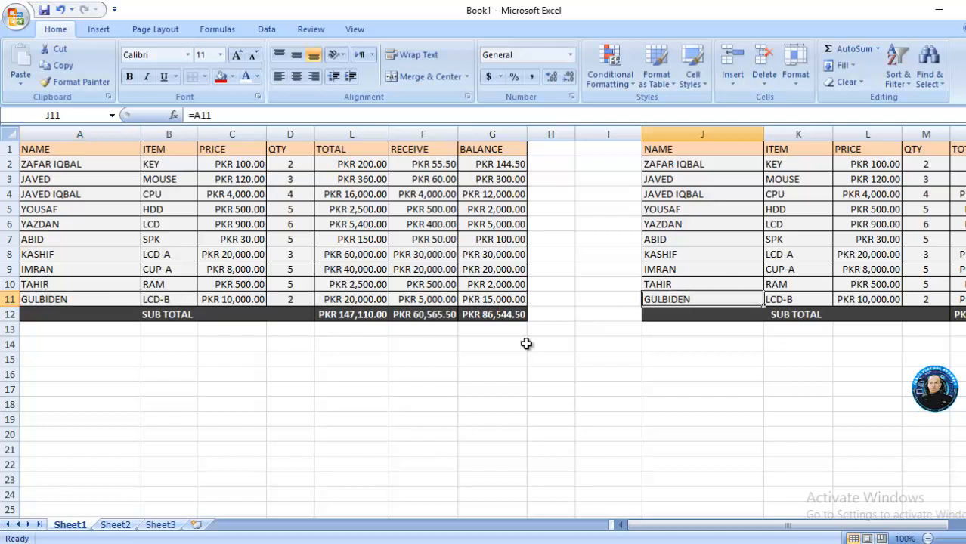
{"action": "left_click", "coordinate": [121, 525]}
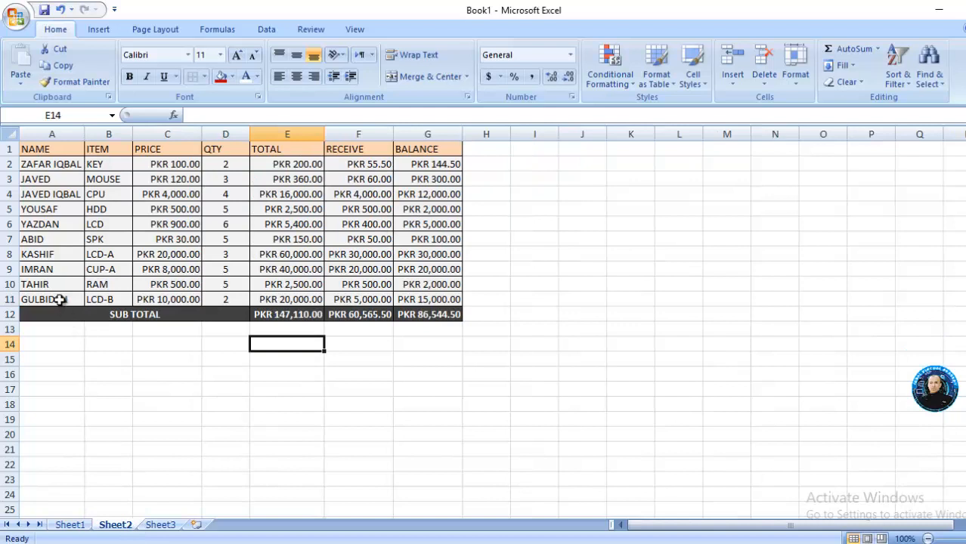
{"action": "left_click", "coordinate": [60, 300]}
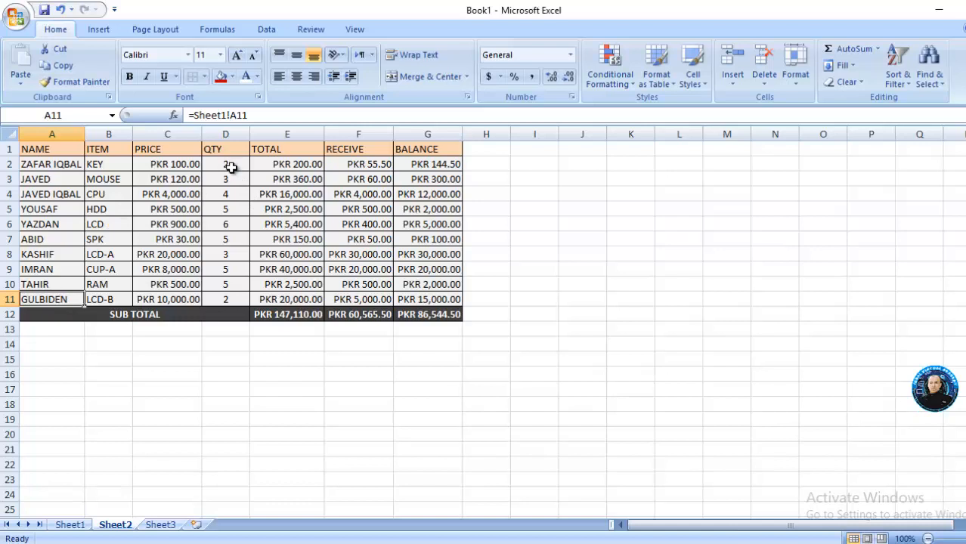
Step: Change the quantity in source cell D2 on Sheet1 to 5
{"action": "left_click", "coordinate": [79, 527]}
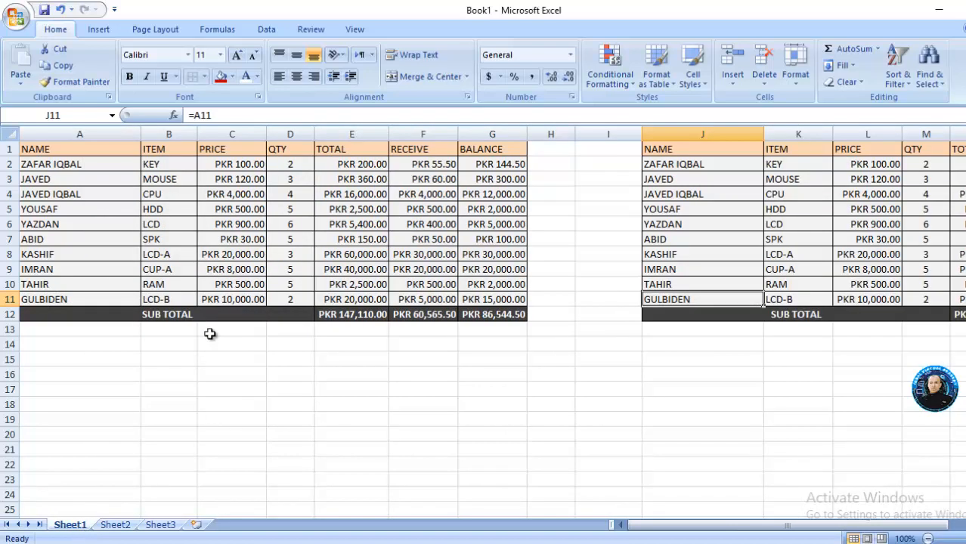
{"action": "double_click", "coordinate": [297, 165]}
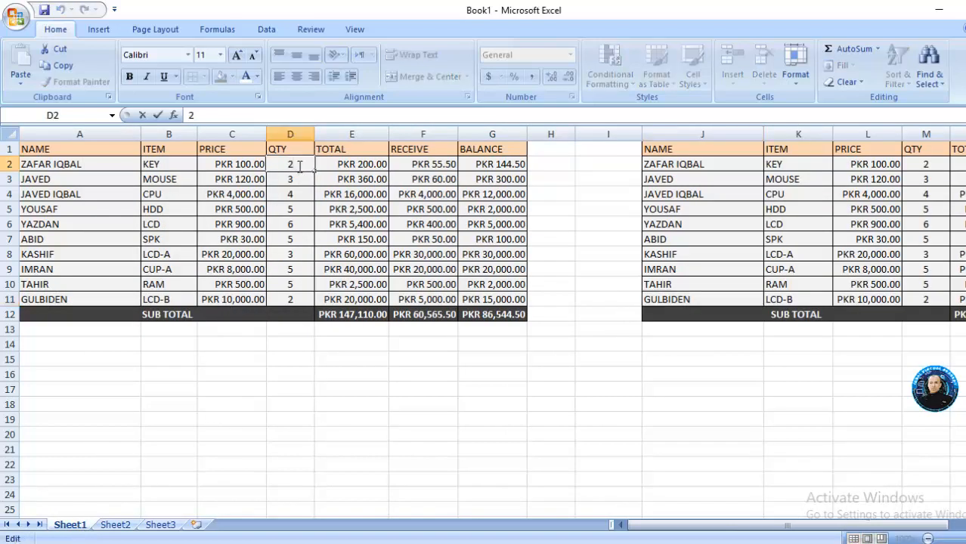
{"action": "key", "text": "BackSpace"}
{"action": "left_click", "coordinate": [330, 351]}
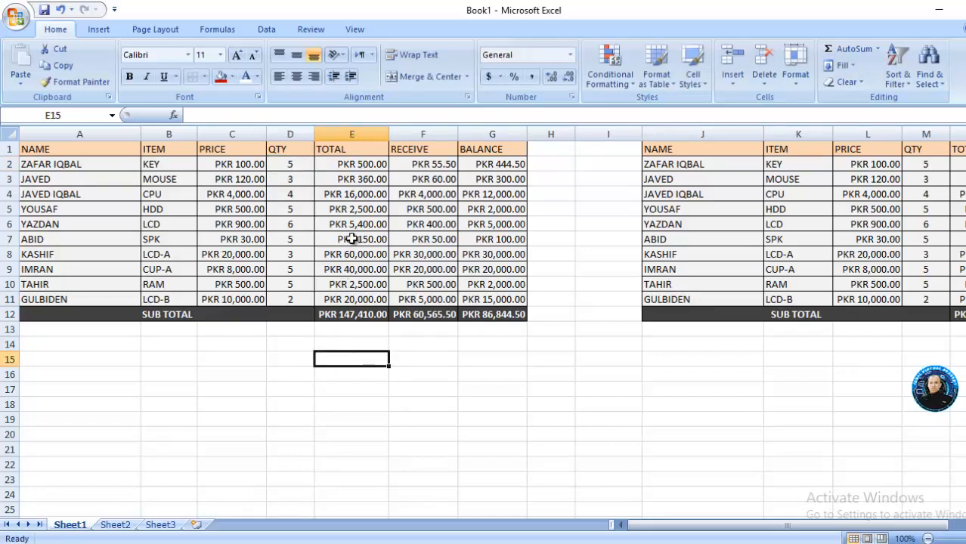
Step: Check row 2's total, receive and balance formulas on Sheet1 and the linked quantity in Sheet1 cell M2 and Sheet2 cell D2
{"action": "left_click", "coordinate": [348, 164]}
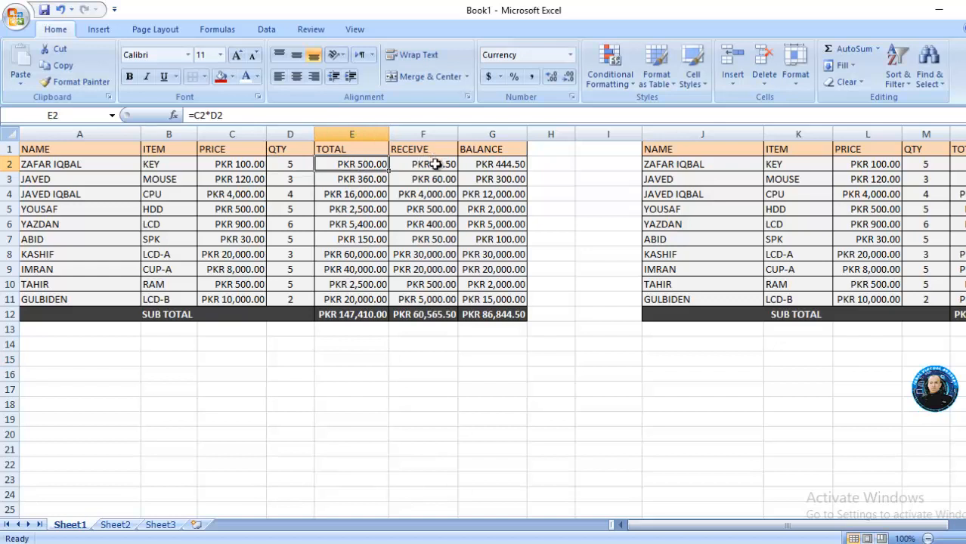
{"action": "left_click", "coordinate": [428, 163]}
{"action": "left_click", "coordinate": [495, 164]}
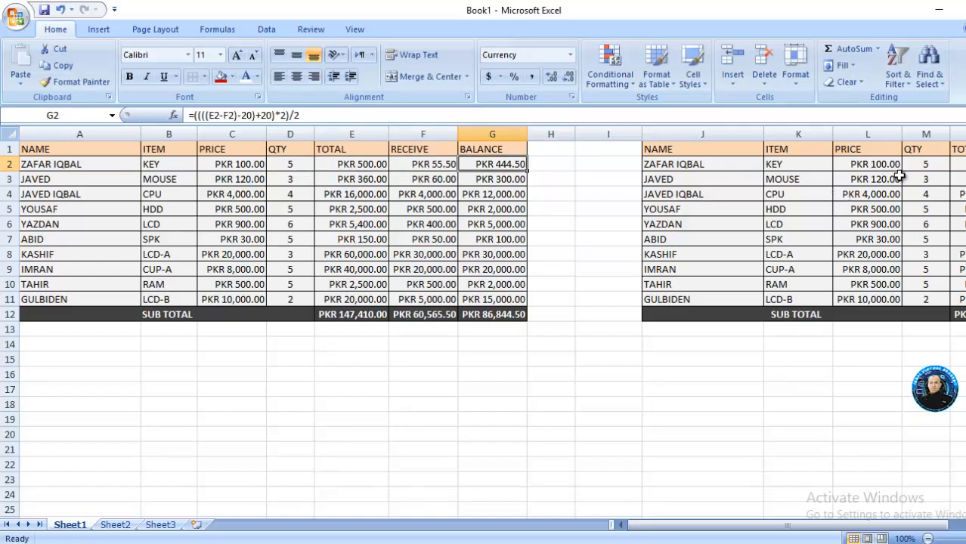
{"action": "left_click", "coordinate": [923, 166]}
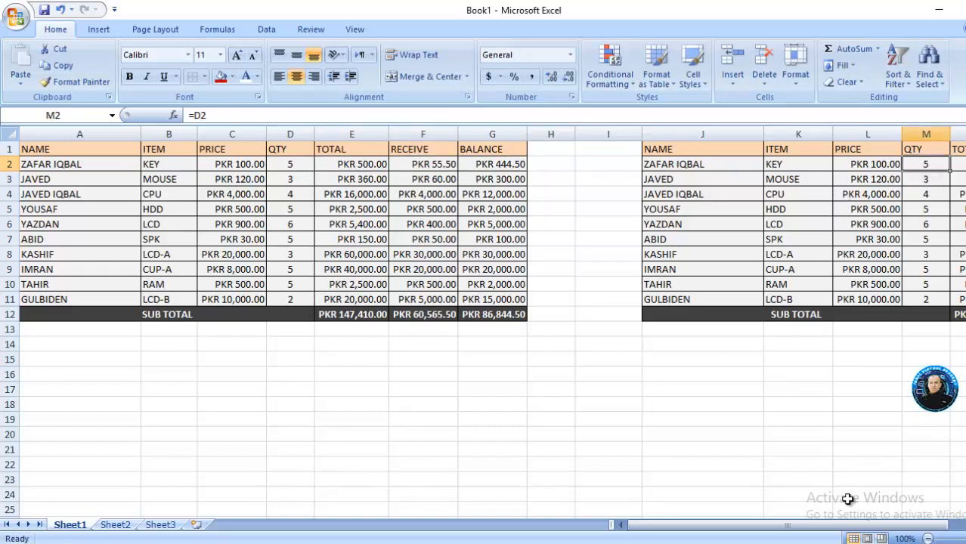
{"action": "left_click_drag", "start_coordinate": [846, 527], "coordinate": [862, 527]}
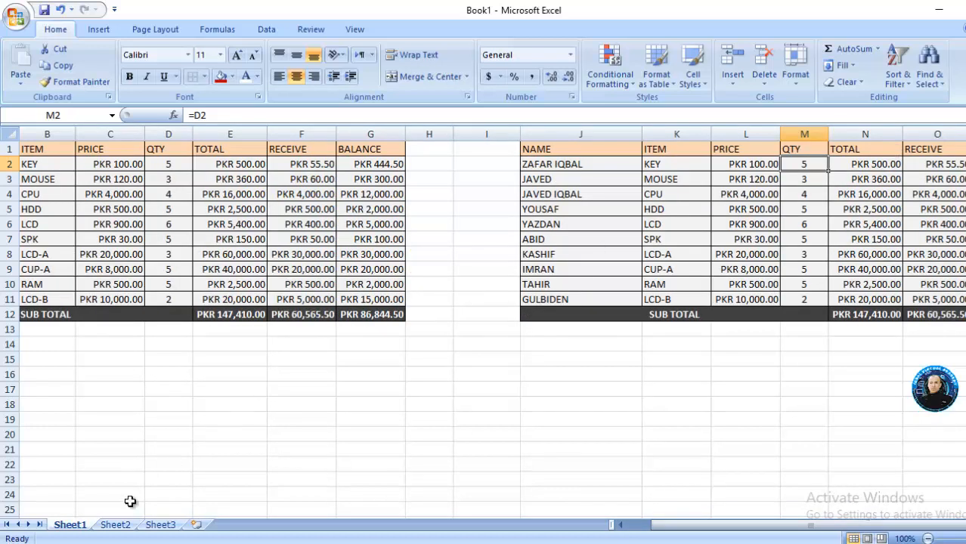
{"action": "left_click", "coordinate": [113, 526]}
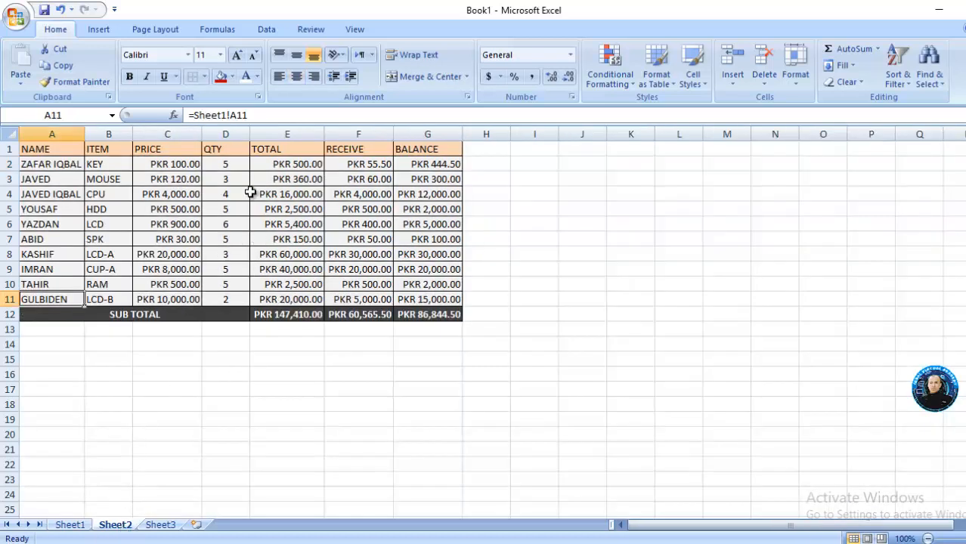
{"action": "left_click", "coordinate": [233, 165]}
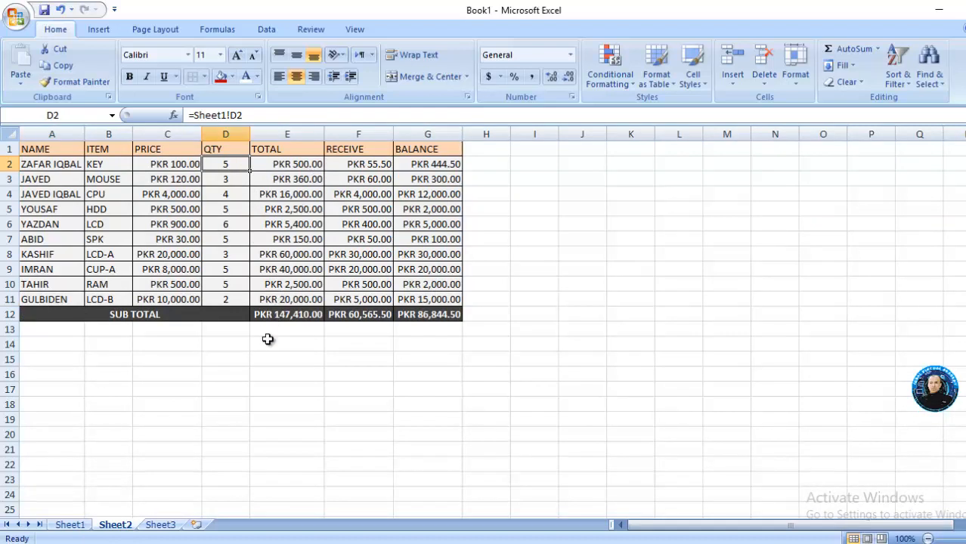
Step: Copy the linked table A1:G12 on Sheet2 and paste it at I6 with Paste Special set to All and no operation
{"action": "left_click_drag", "start_coordinate": [65, 148], "coordinate": [422, 309]}
{"action": "right_click", "coordinate": [422, 309]}
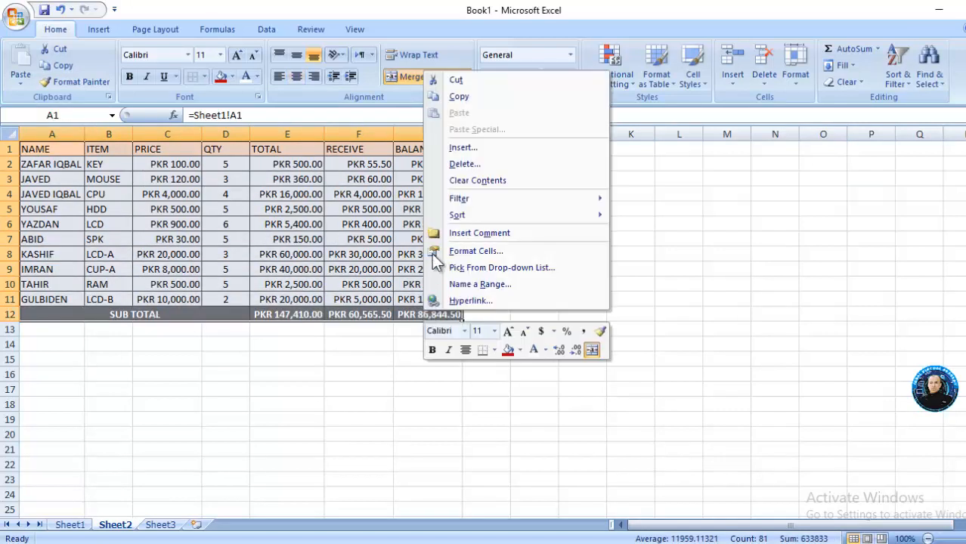
{"action": "left_click", "coordinate": [460, 95]}
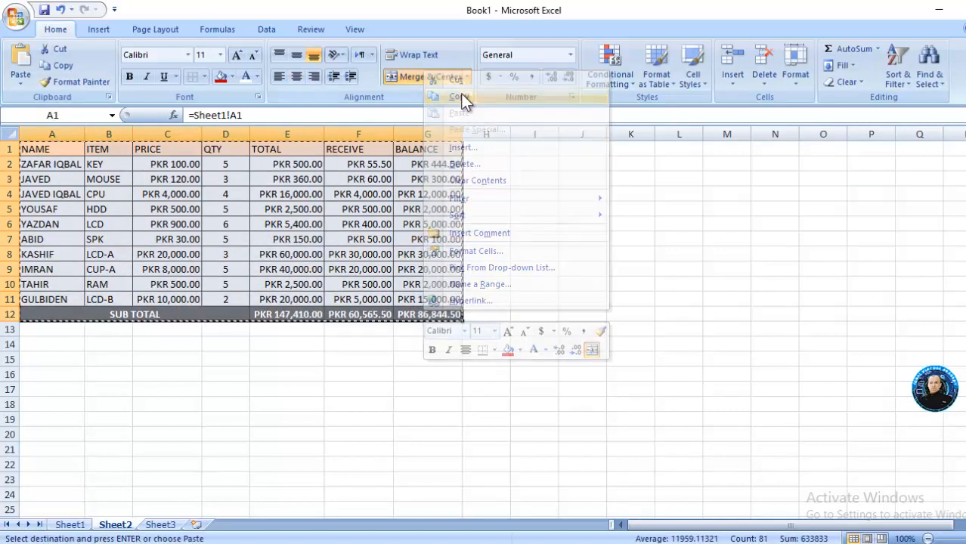
{"action": "left_click", "coordinate": [544, 224]}
{"action": "right_click", "coordinate": [545, 224]}
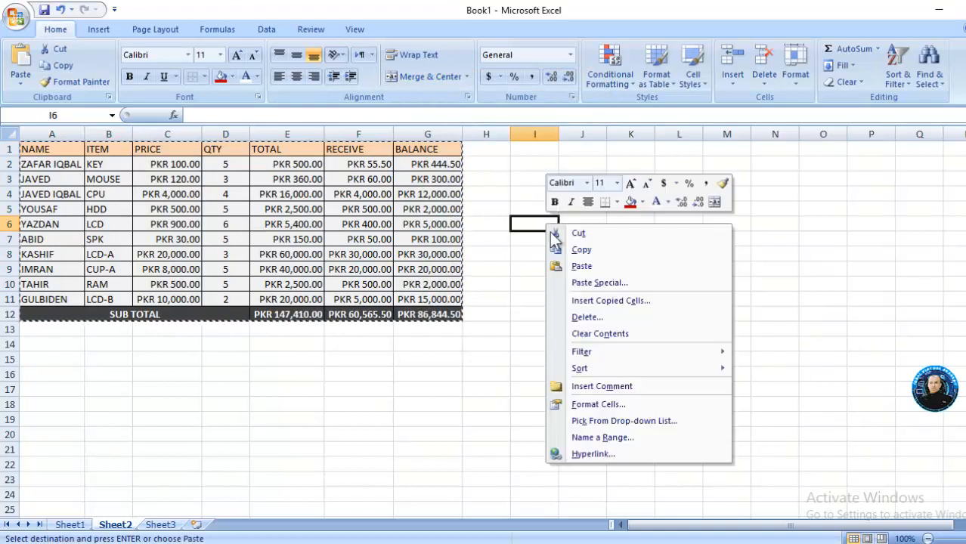
{"action": "left_click", "coordinate": [592, 286]}
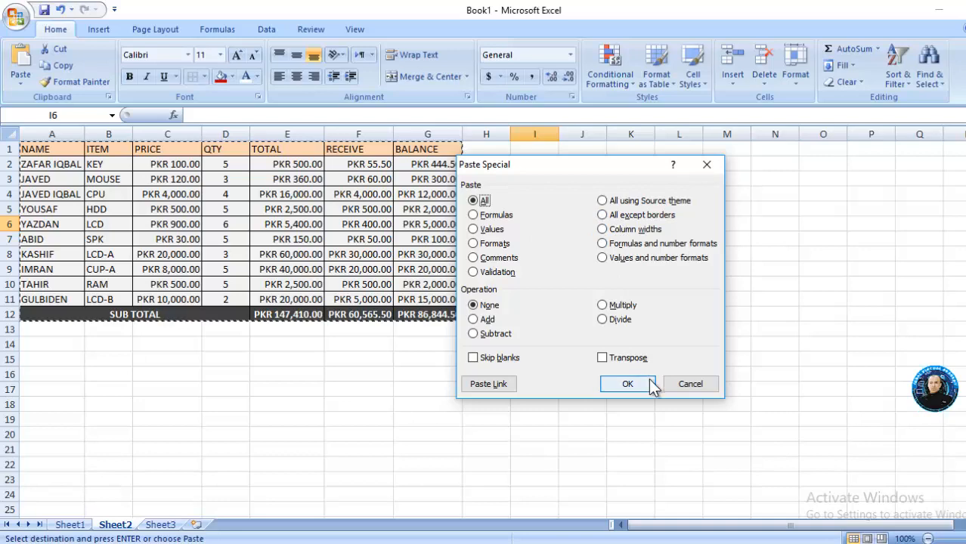
{"action": "left_click", "coordinate": [623, 384]}
{"action": "left_click", "coordinate": [449, 387]}
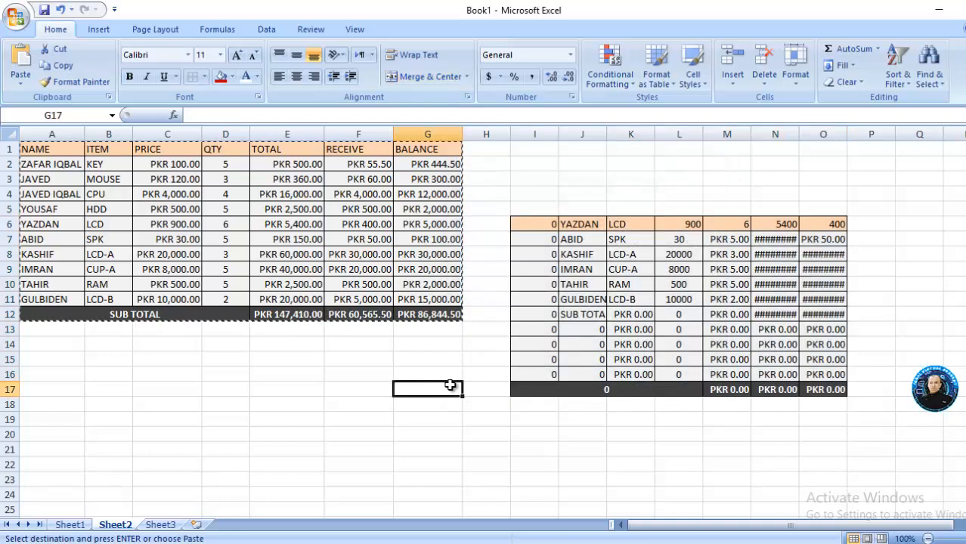
Step: Return to the source table on Sheet1 and select the price cell C5
{"action": "left_click", "coordinate": [70, 525]}
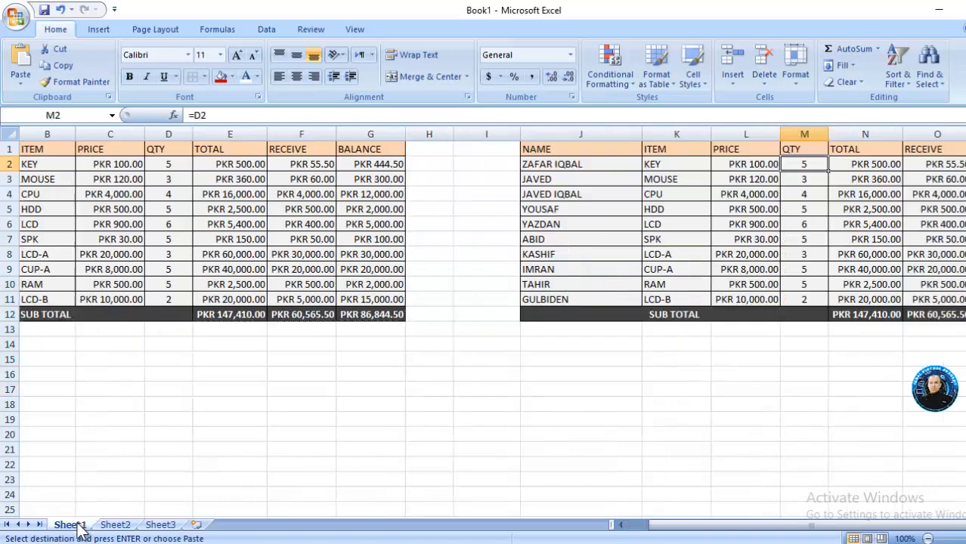
{"action": "left_click", "coordinate": [183, 377]}
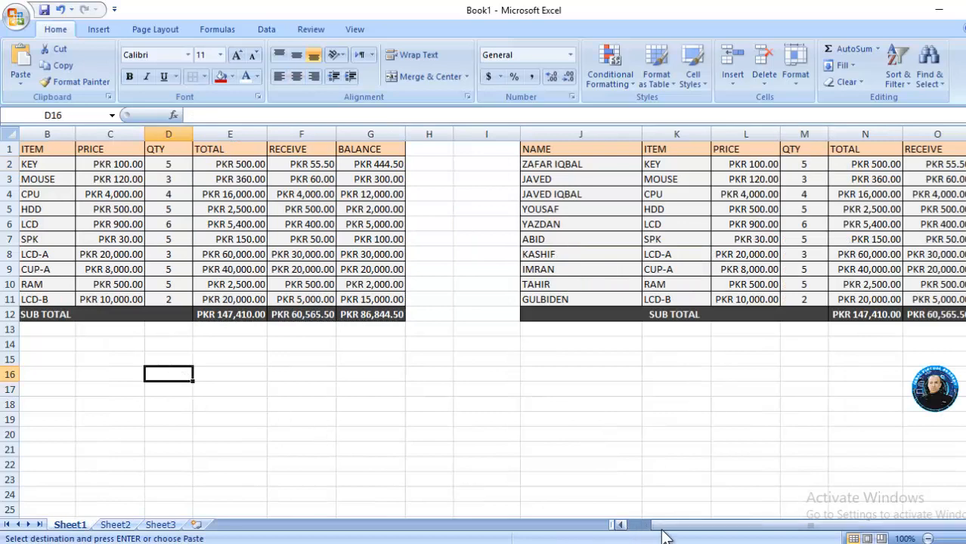
{"action": "left_click_drag", "start_coordinate": [668, 533], "coordinate": [643, 532]}
{"action": "left_click", "coordinate": [370, 419]}
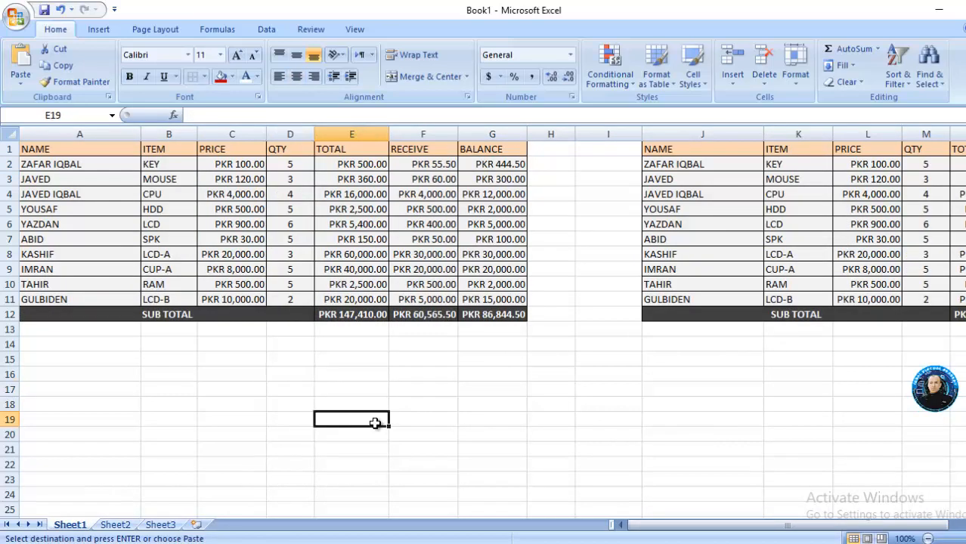
{"action": "left_click", "coordinate": [228, 209]}
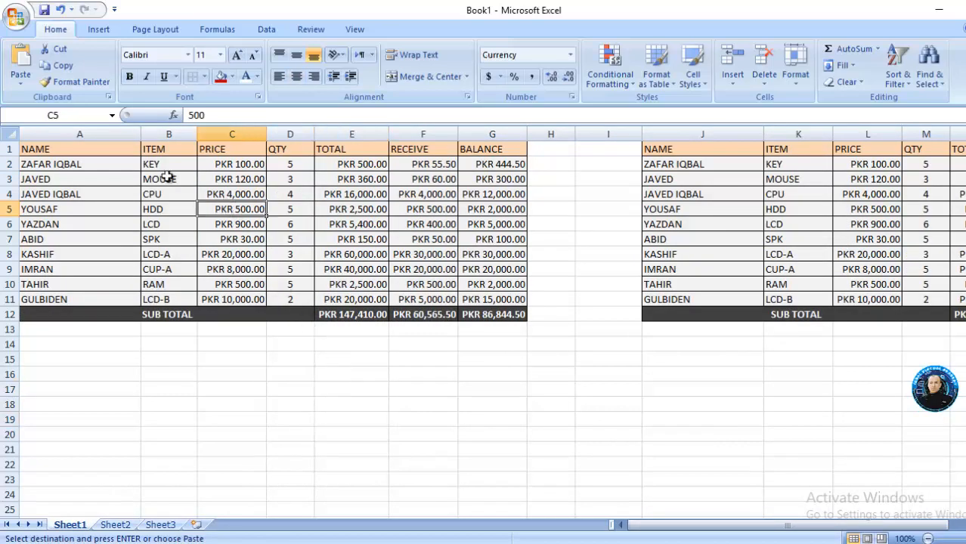